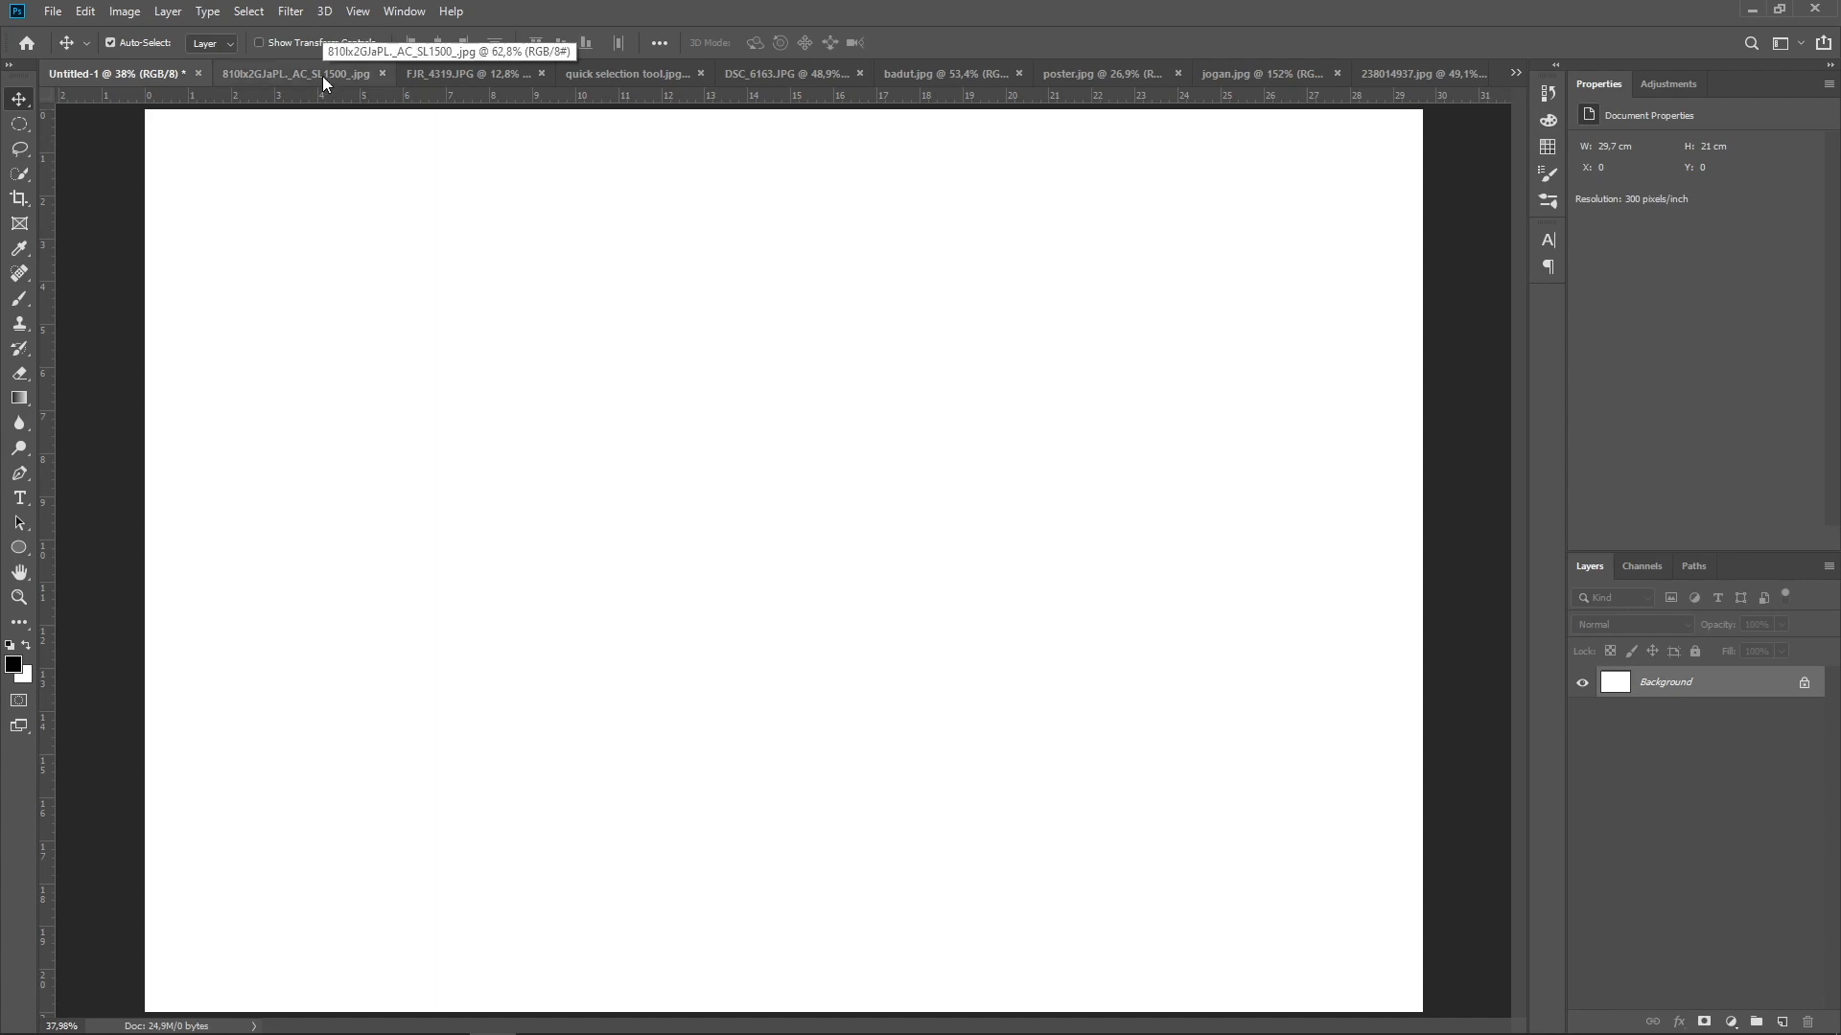
Copy the four-ball picture from the 810Ix2GJaPL._AC_SL1500_.jpg document into Untitled-1 as a separate layer
click(268, 73)
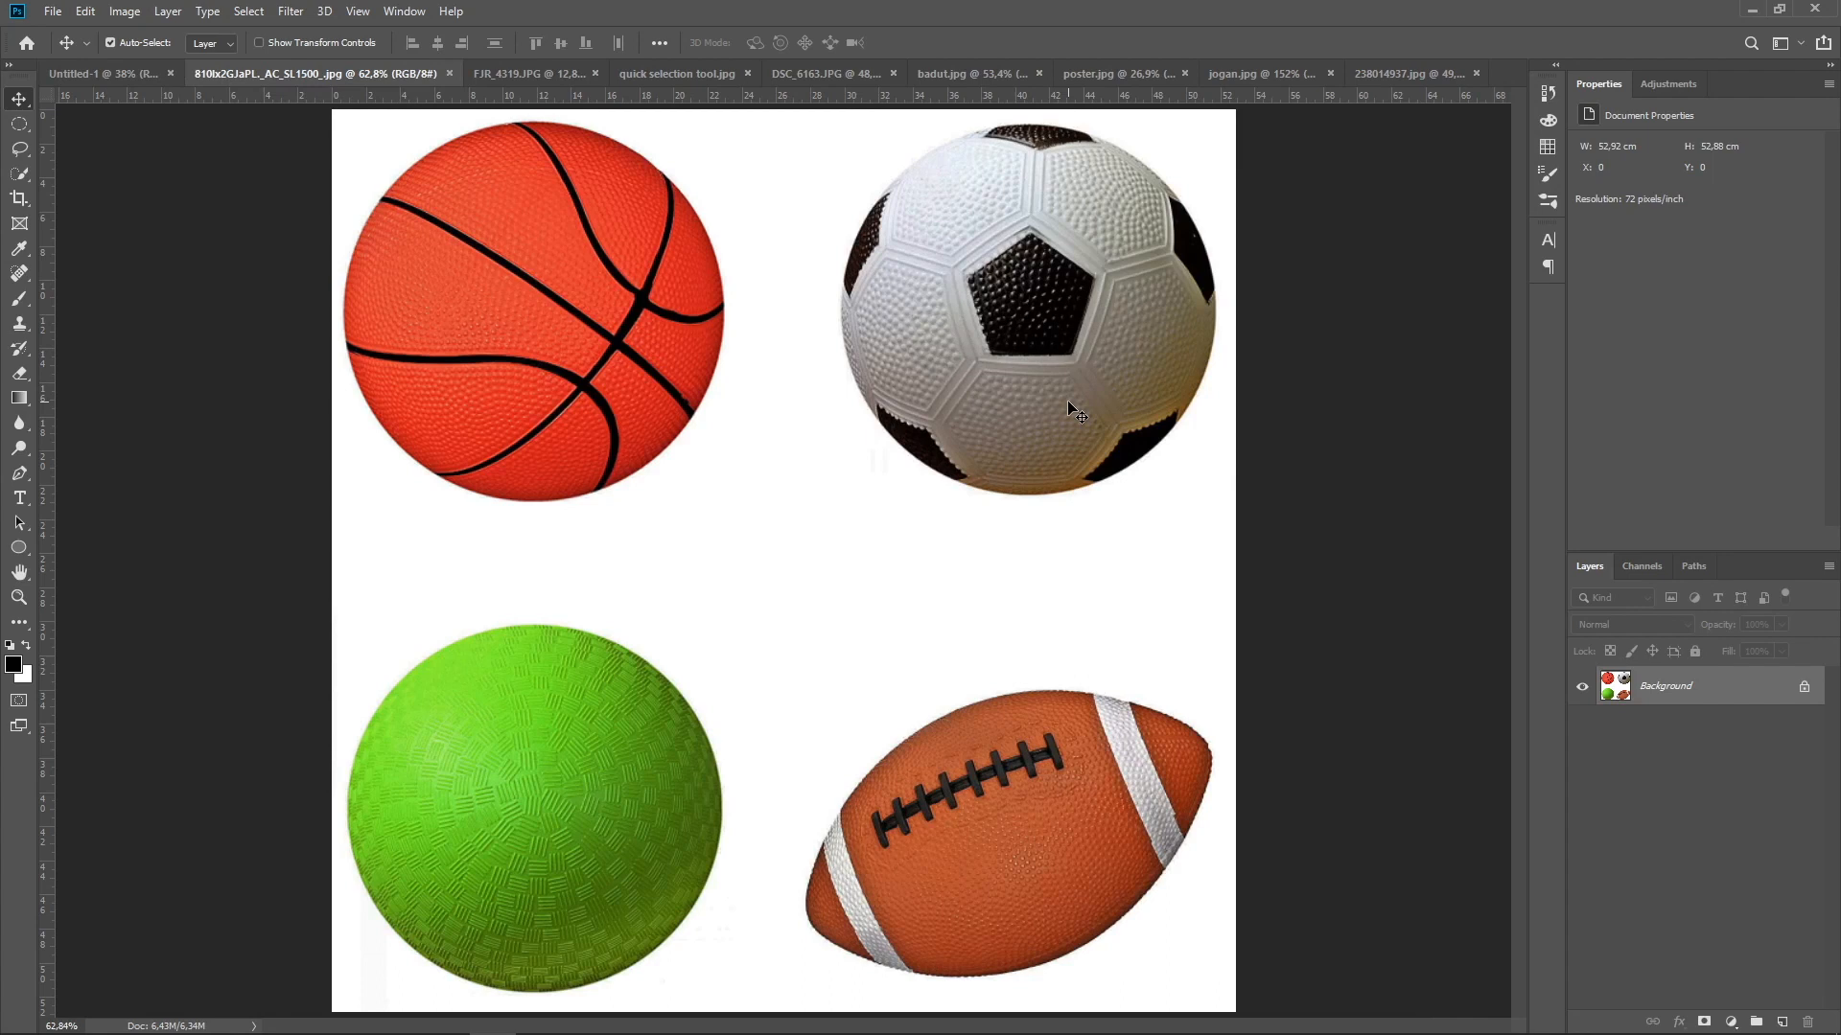
drag(1071, 401, 725, 498)
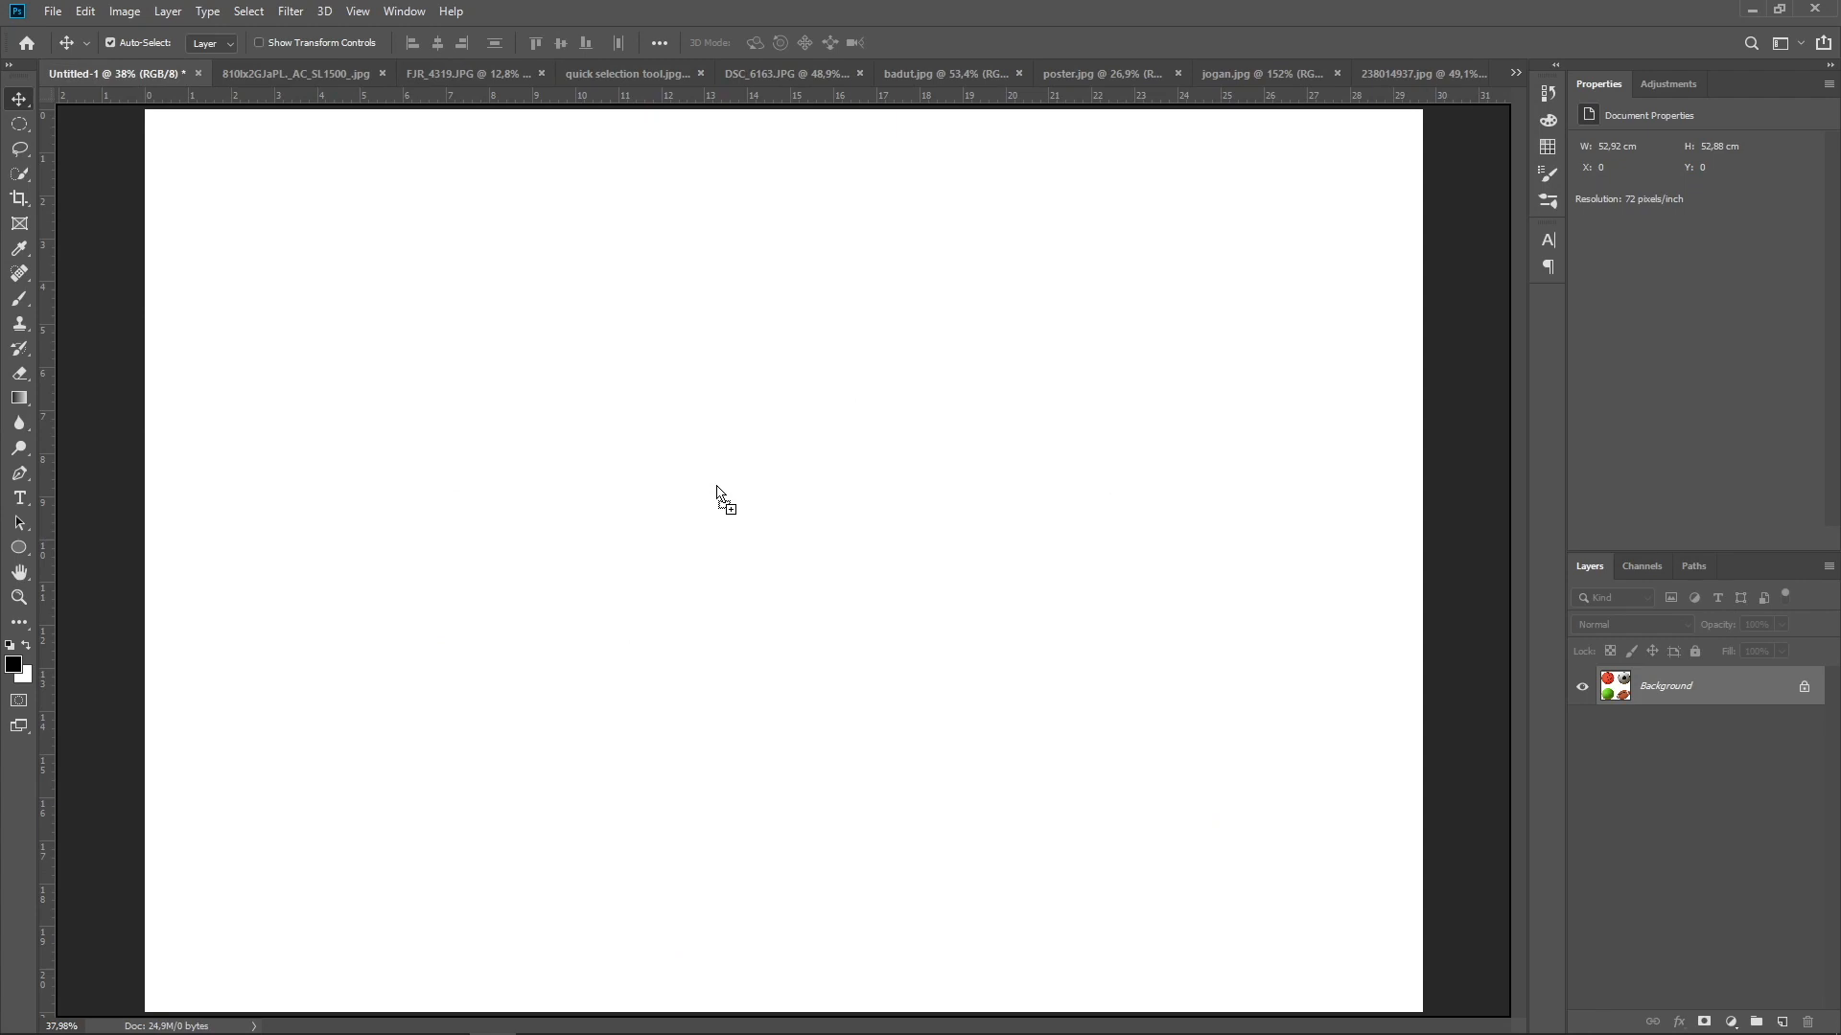
drag(716, 490, 717, 491)
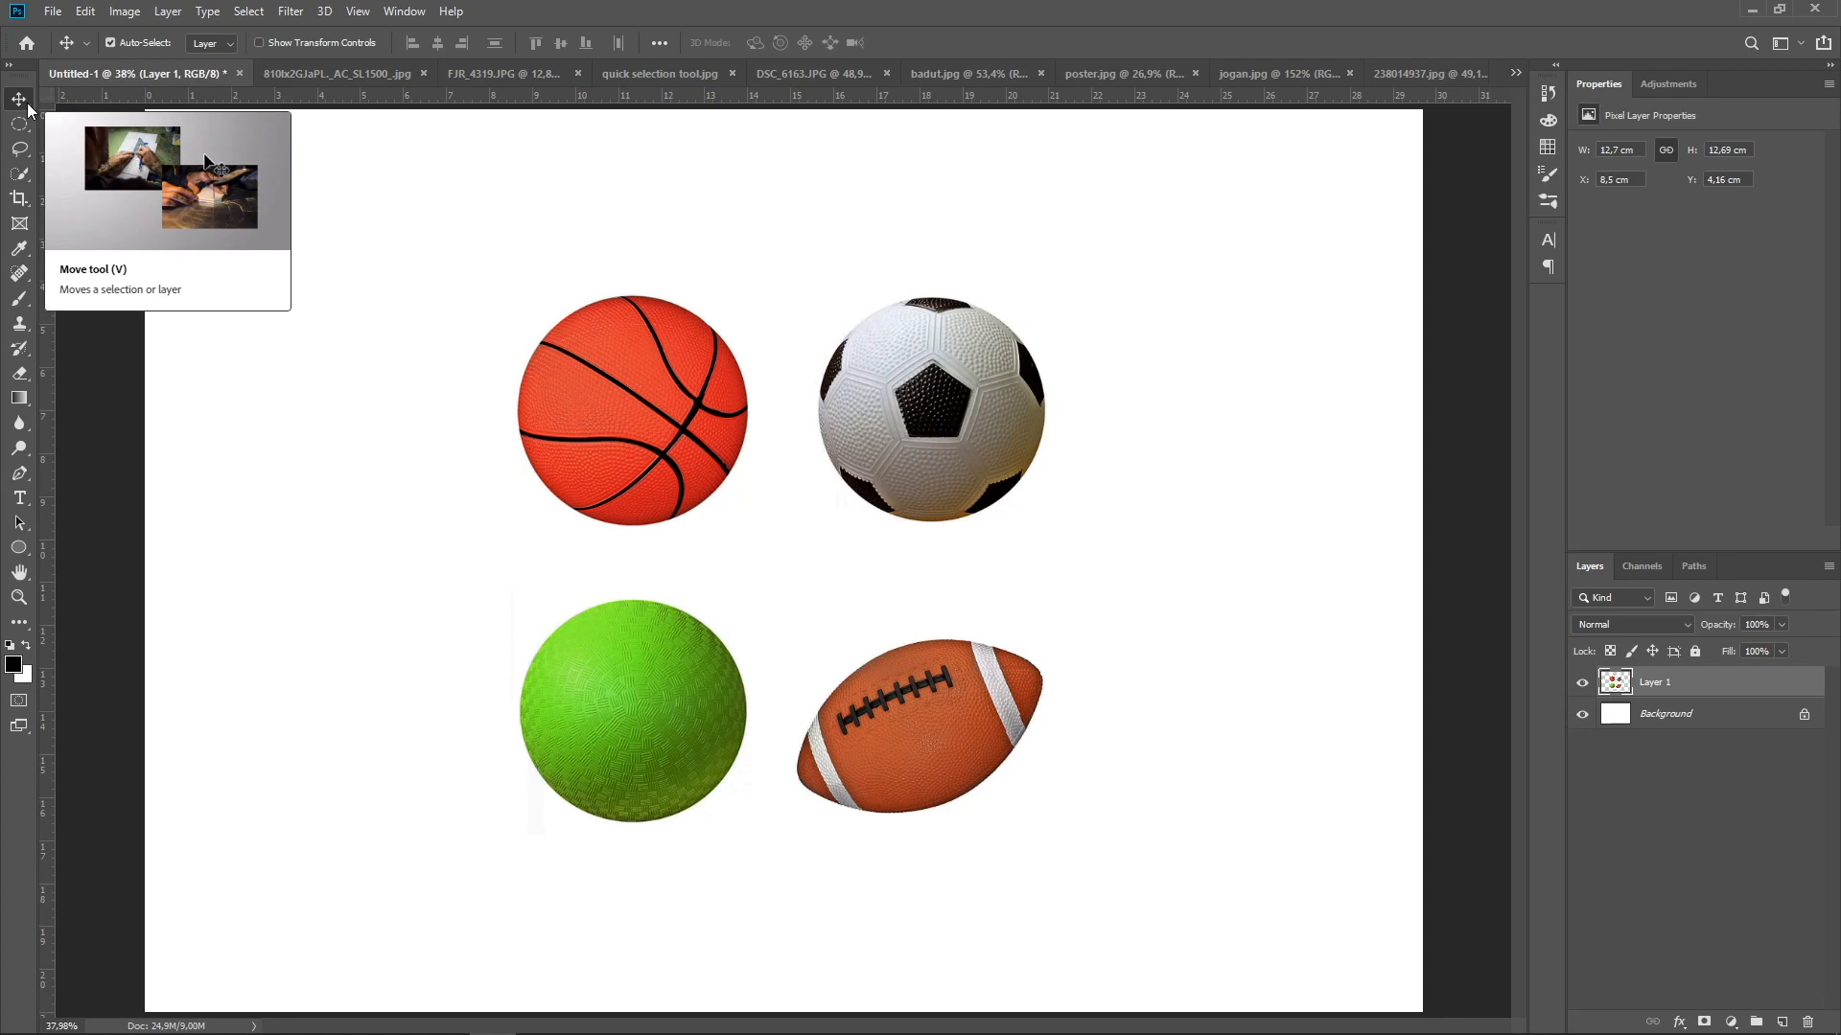
Try moving the ball picture around the canvas with the Move tool, and undo the moves
drag(978, 405, 1270, 288)
drag(1280, 606, 1306, 896)
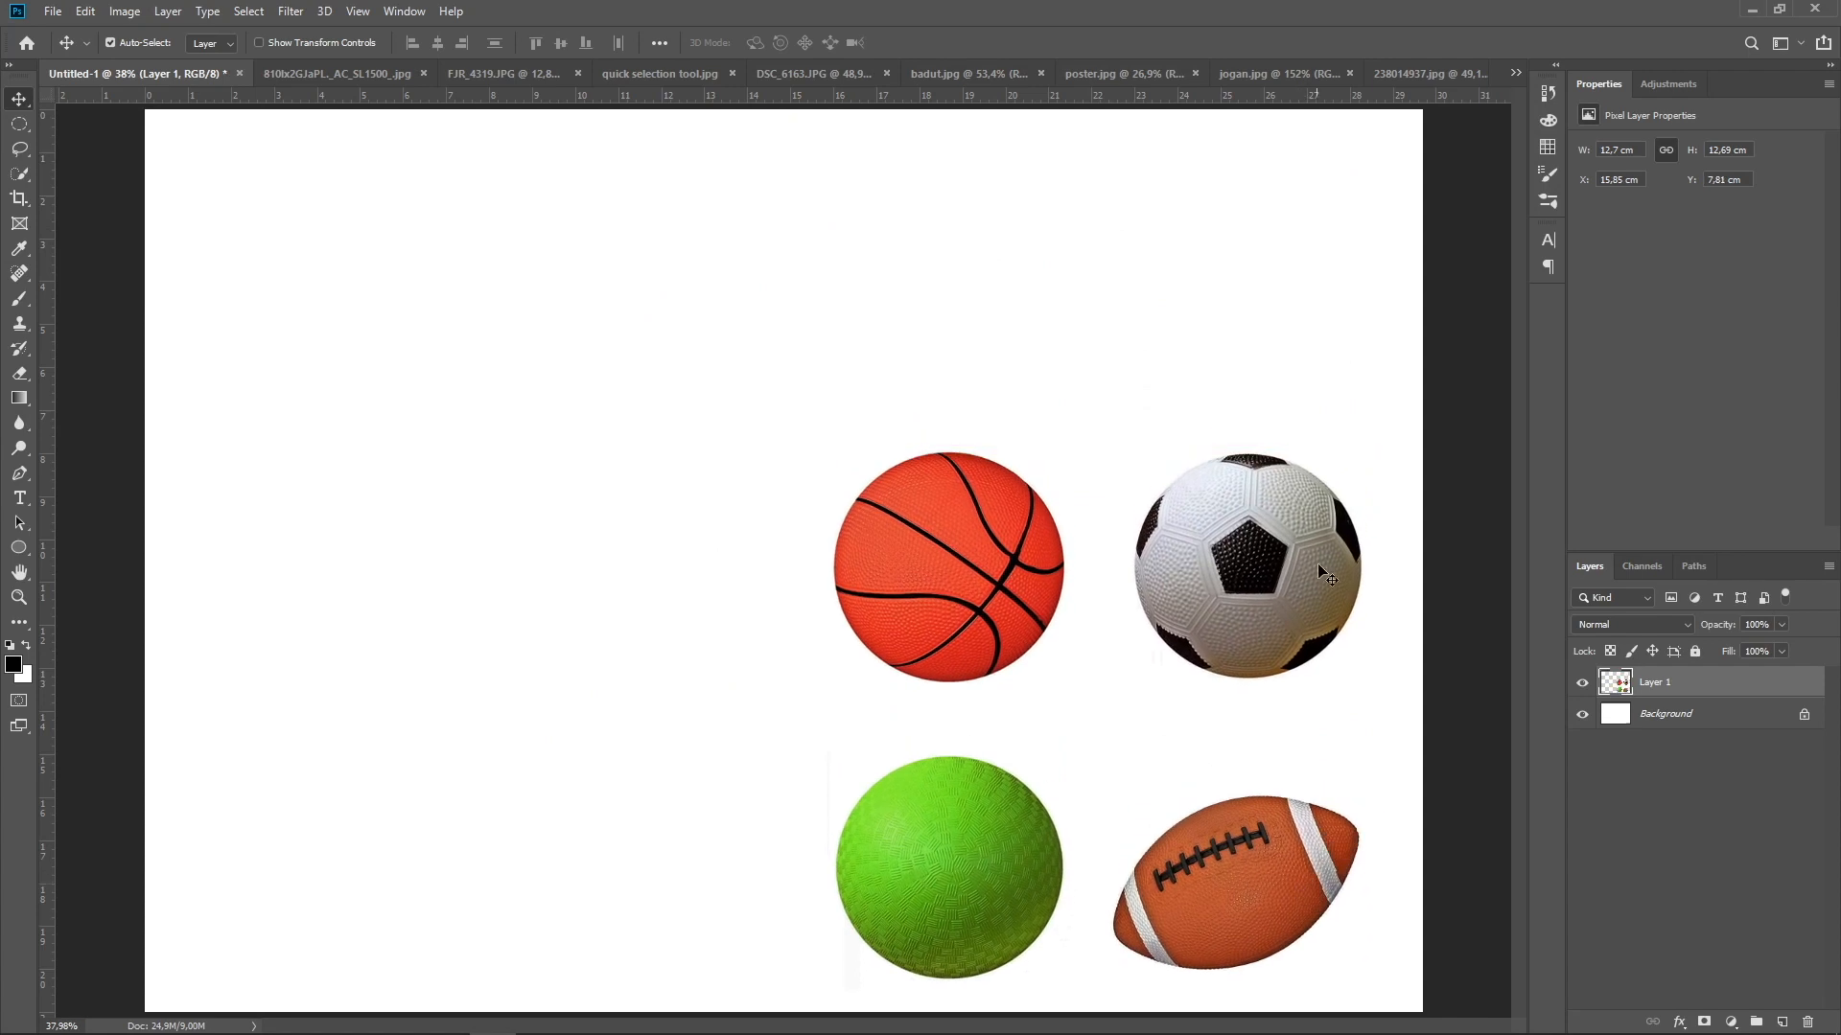
key(ctrl)
key(ctrl+z)
key(ctrl+z)
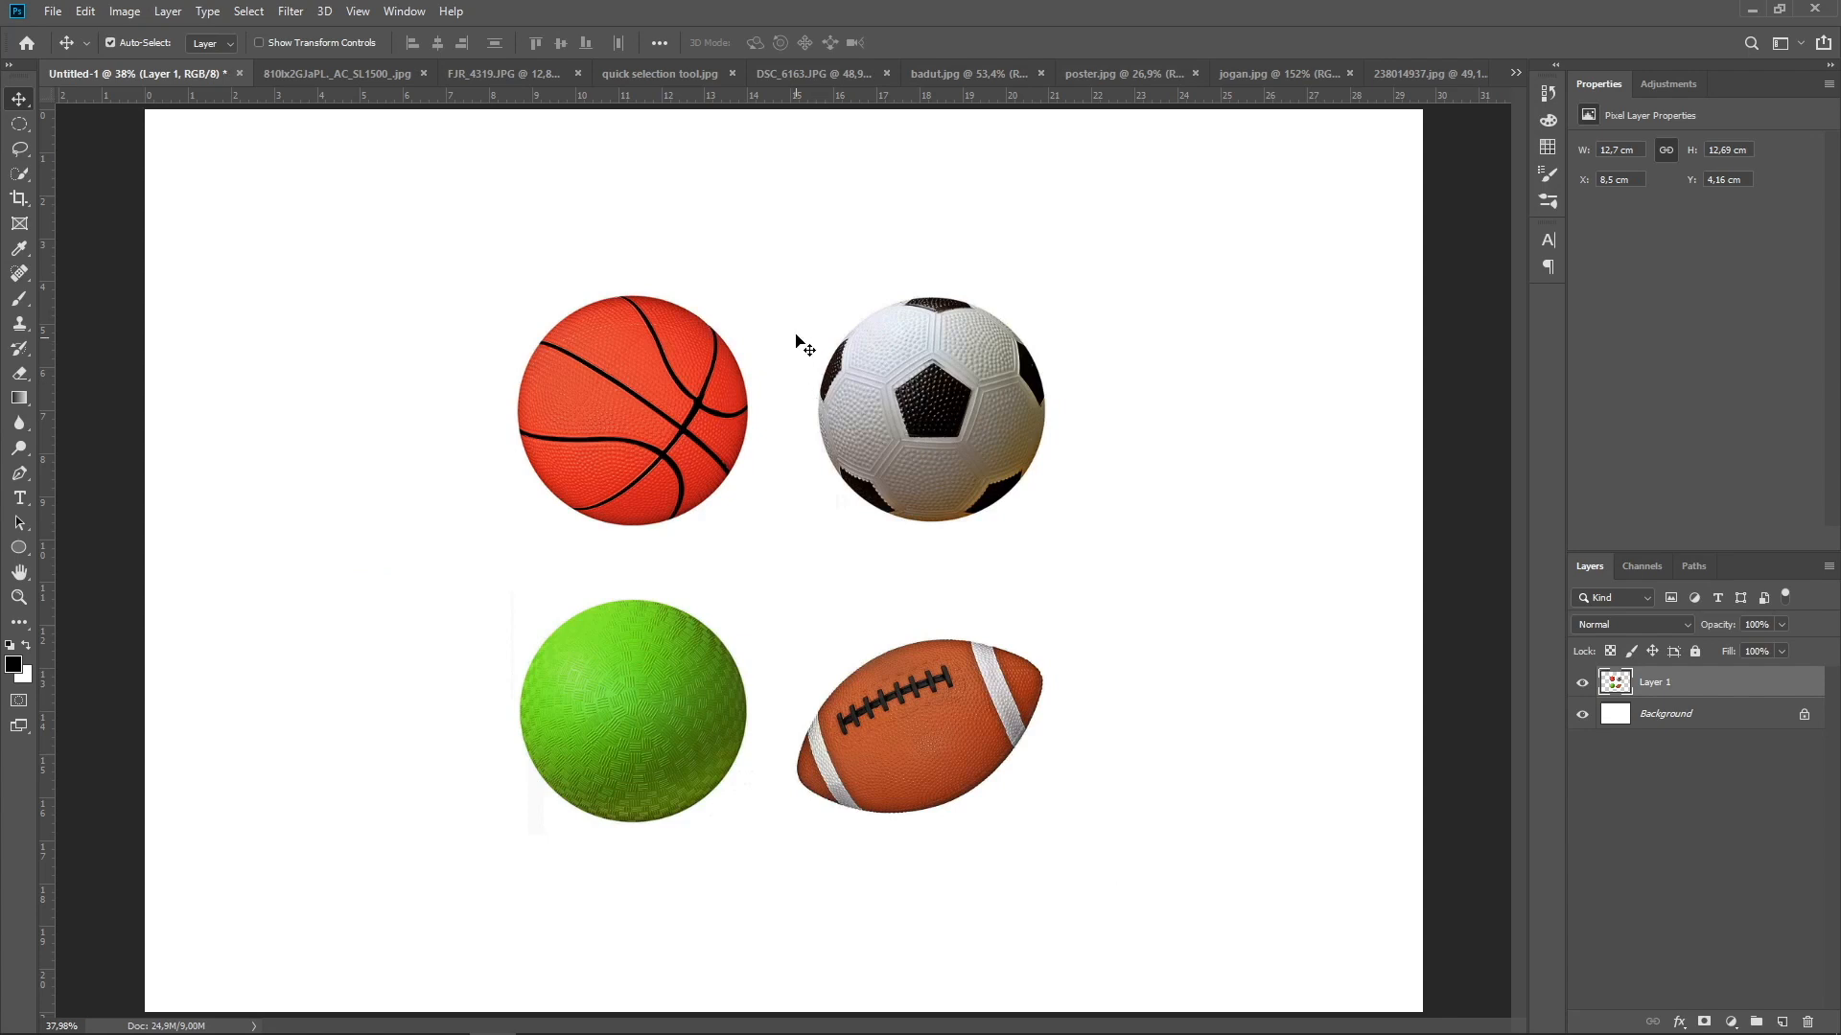
Select the soccer ball with a circular Elliptical Marquee drawn from its centre, nudging the selection to fit the ball's outline
click(26, 130)
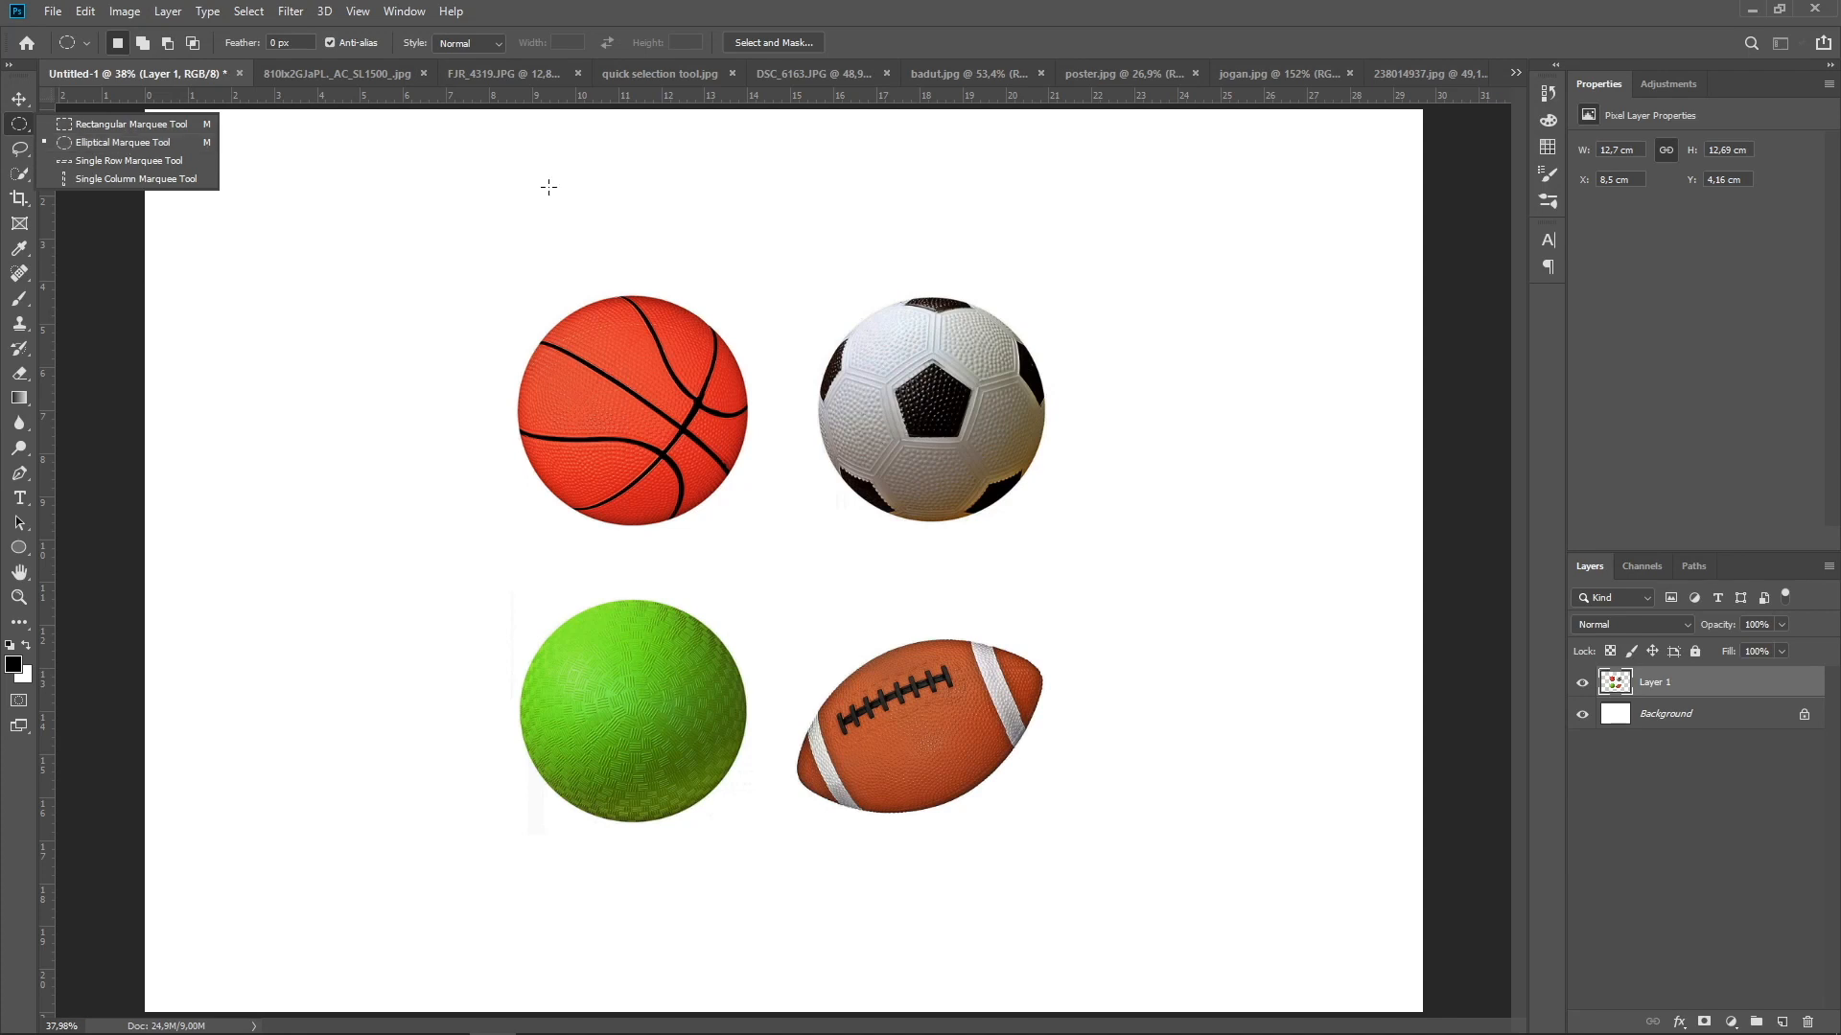
click(172, 143)
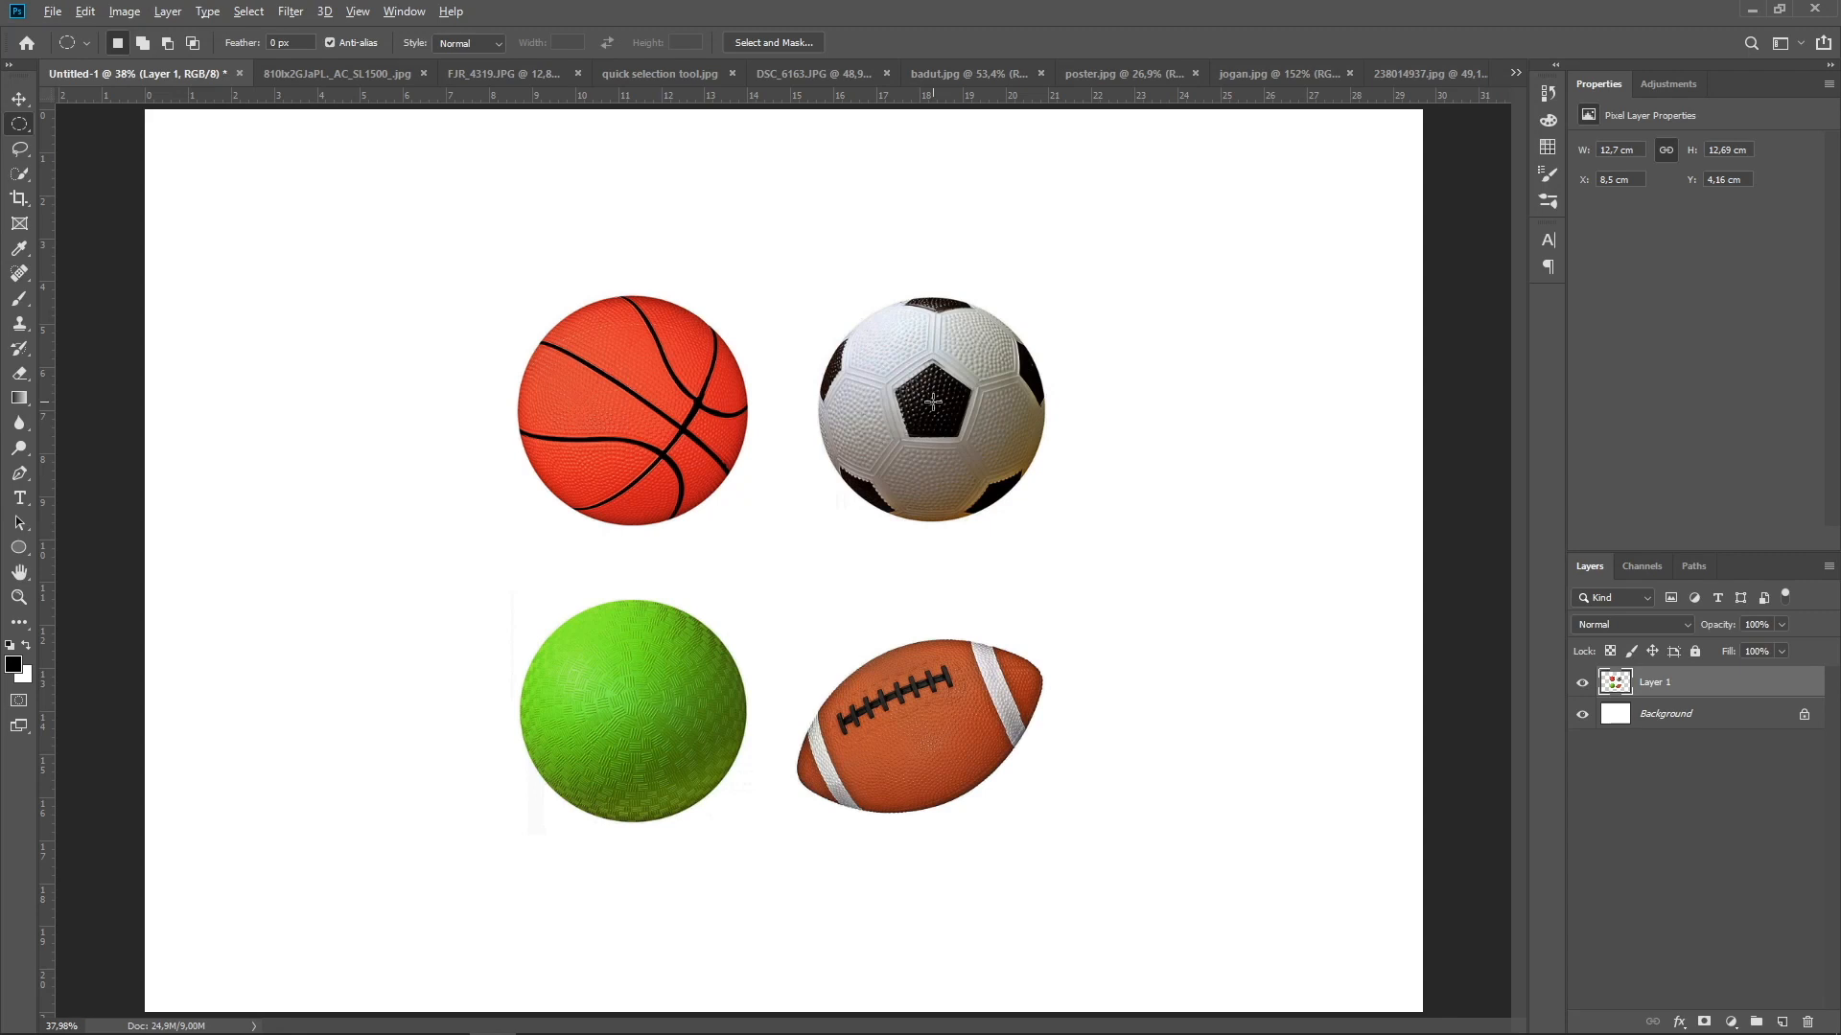
drag(932, 401, 1047, 522)
key(Left)
key(Left)
key(Left)
key(Left)
key(Left)
key(Left)
key(Left)
key(Left)
key(Left)
key(Up)
key(Up)
key(Up)
key(Up)
key(Up)
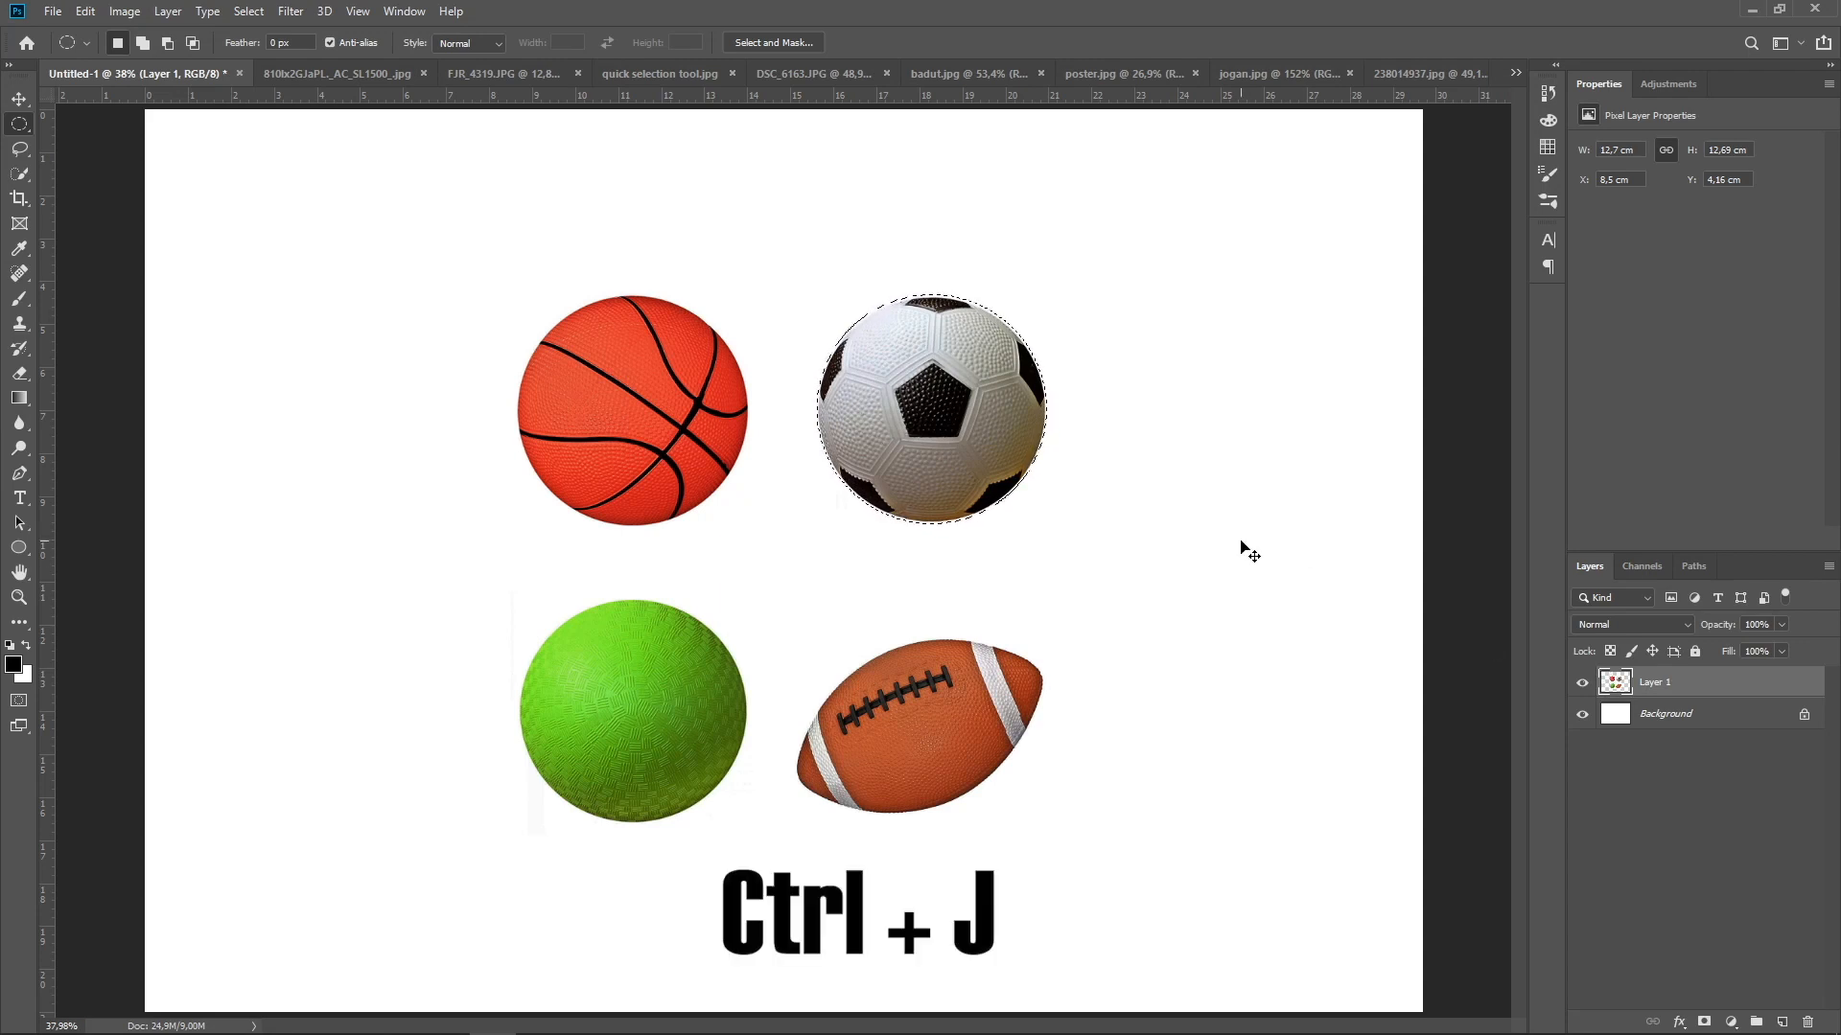
Copy the selected soccer ball to a new layer, and check it by hiding and reshowing Layer 1
key(ctrl+j)
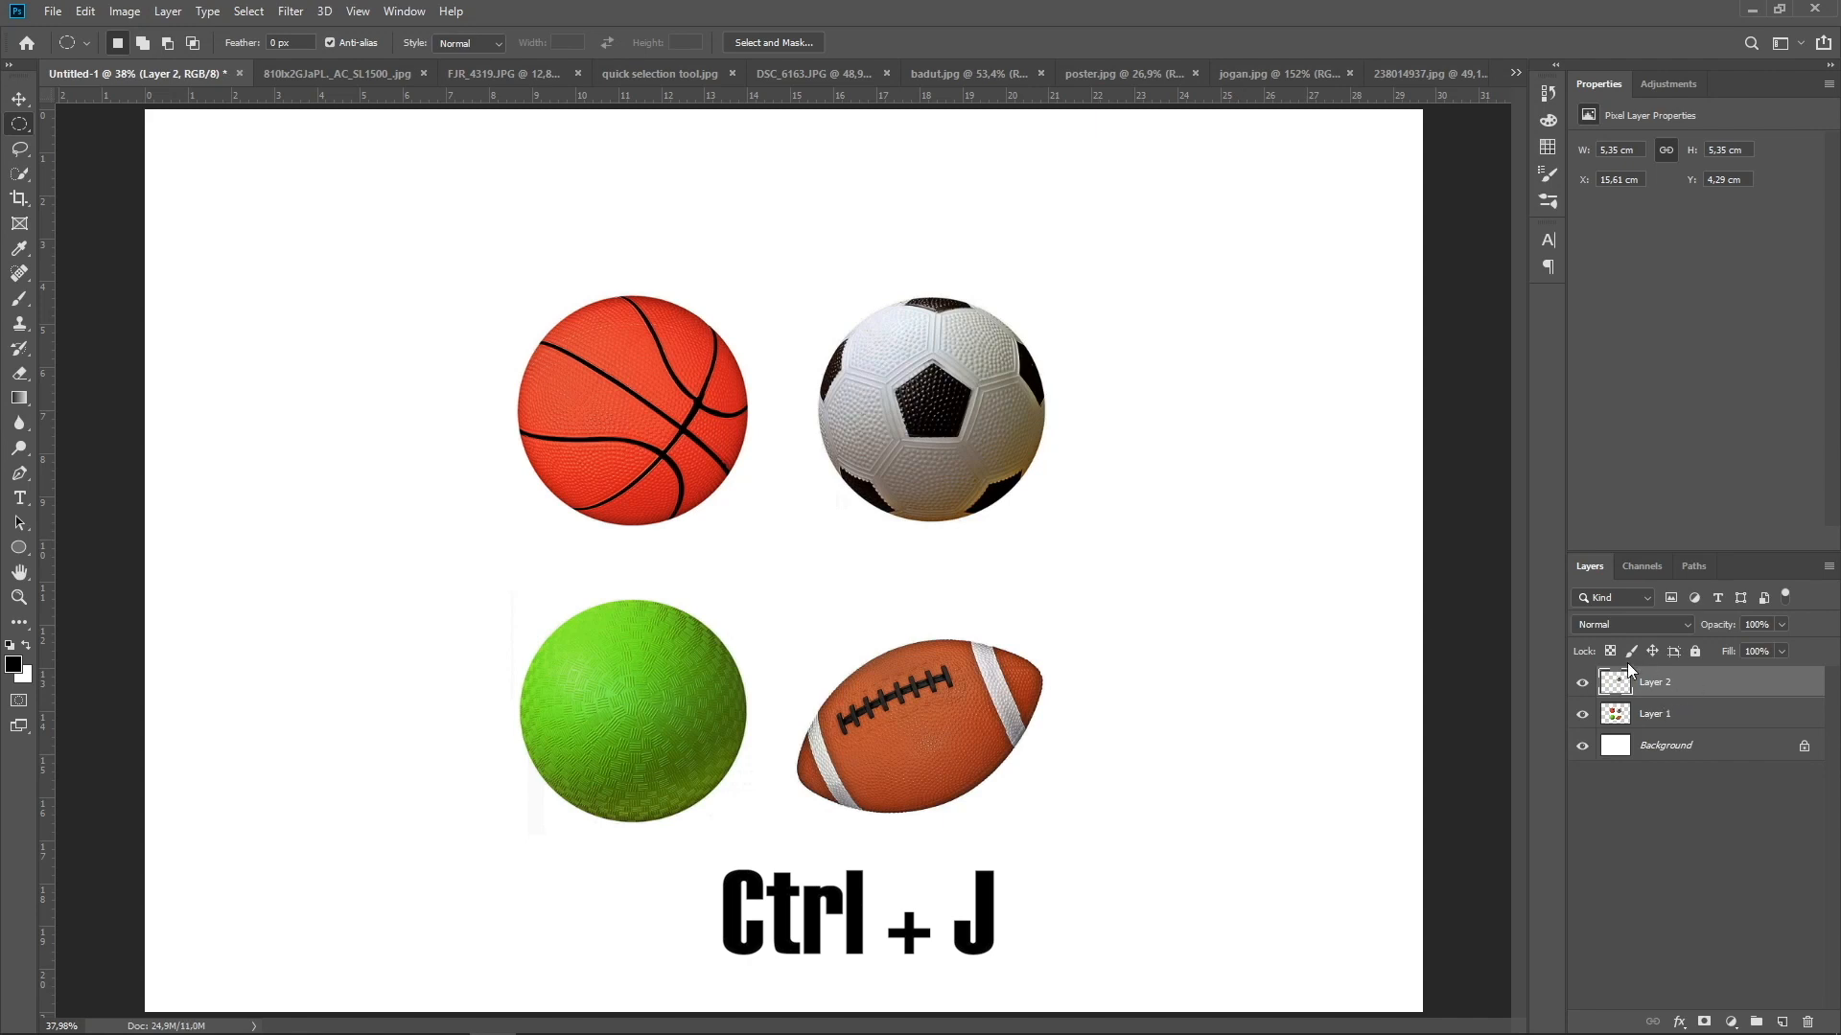
click(1583, 715)
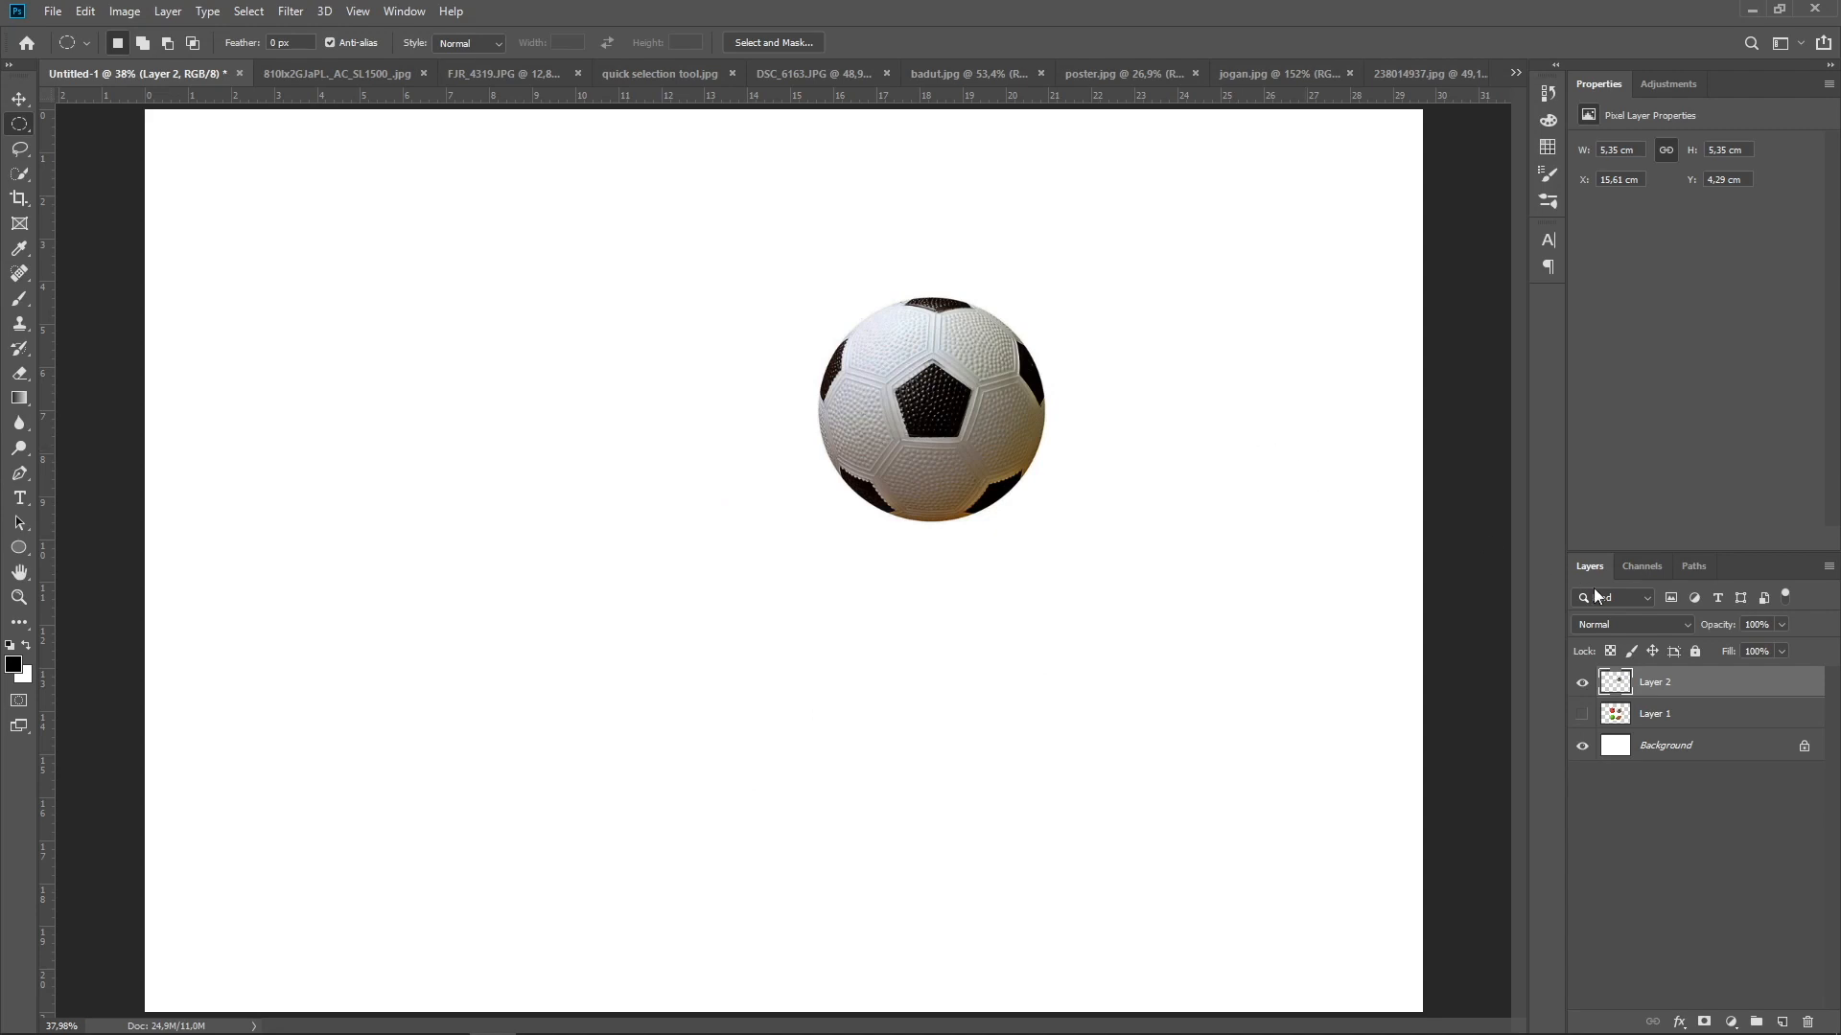
click(1582, 717)
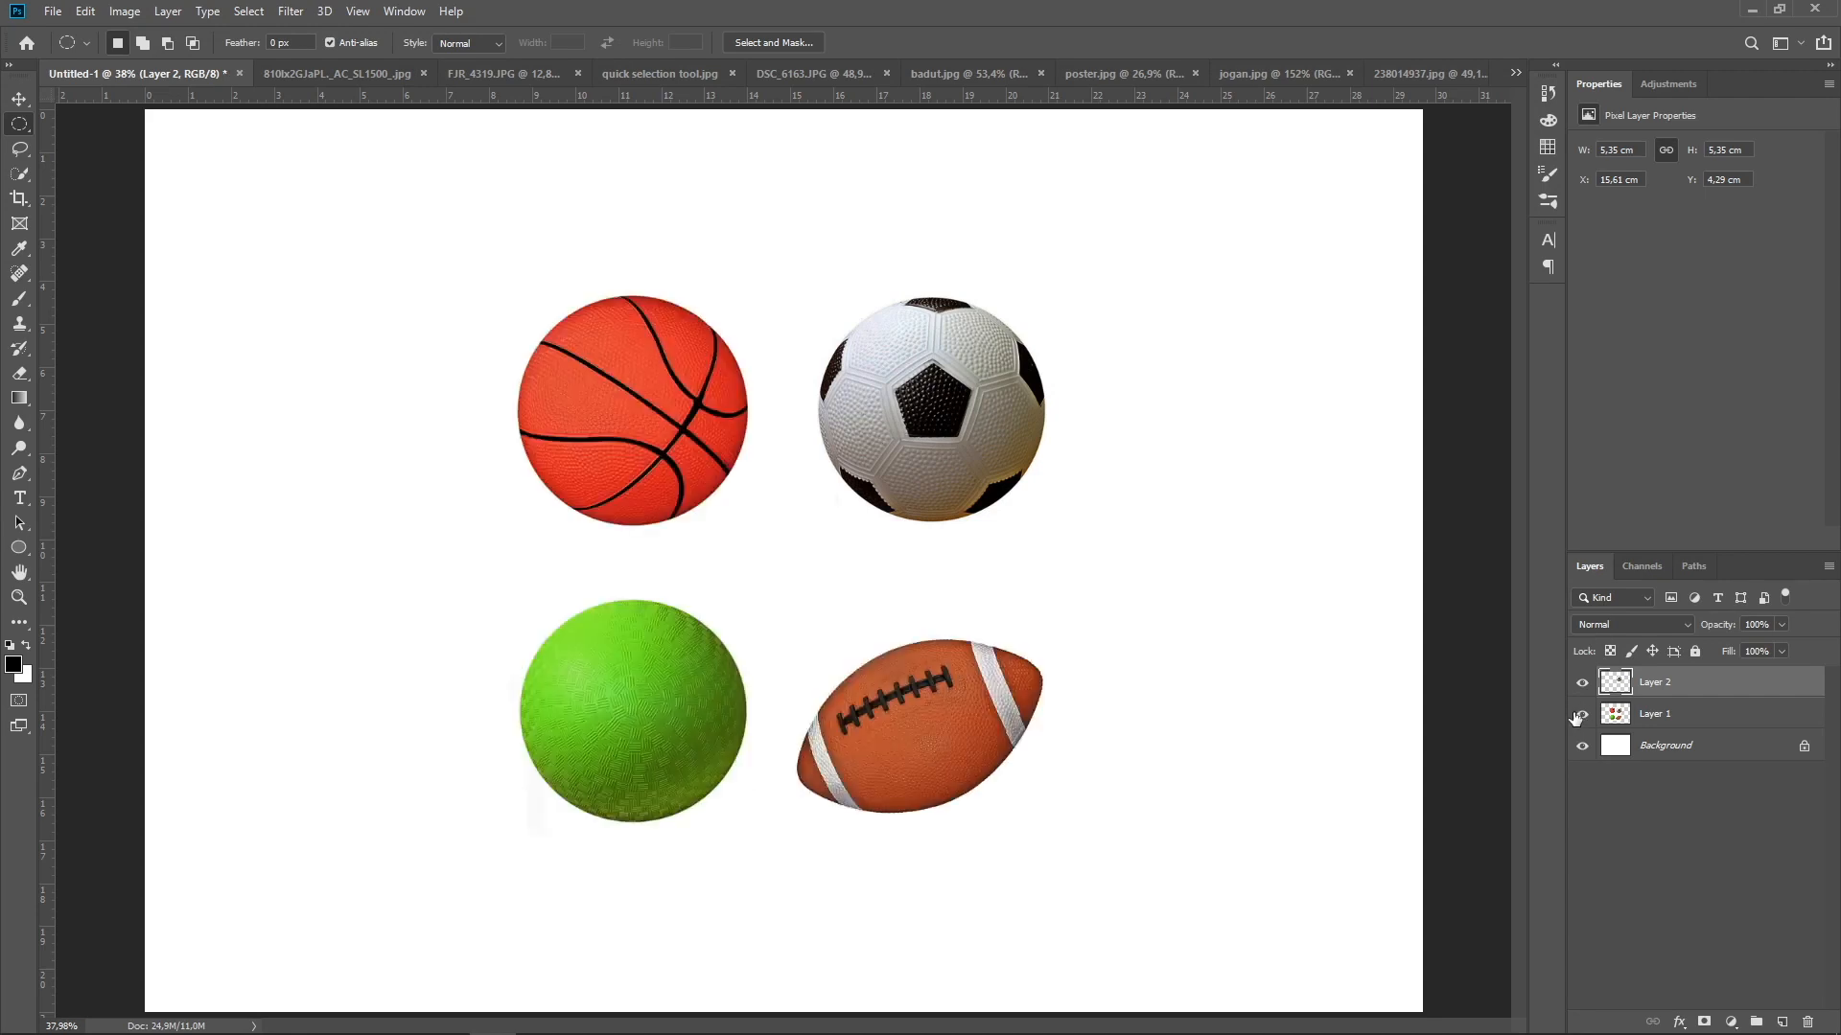
Hide Layer 2 and load its ball outline as a selection with Layer 1 active
click(1582, 684)
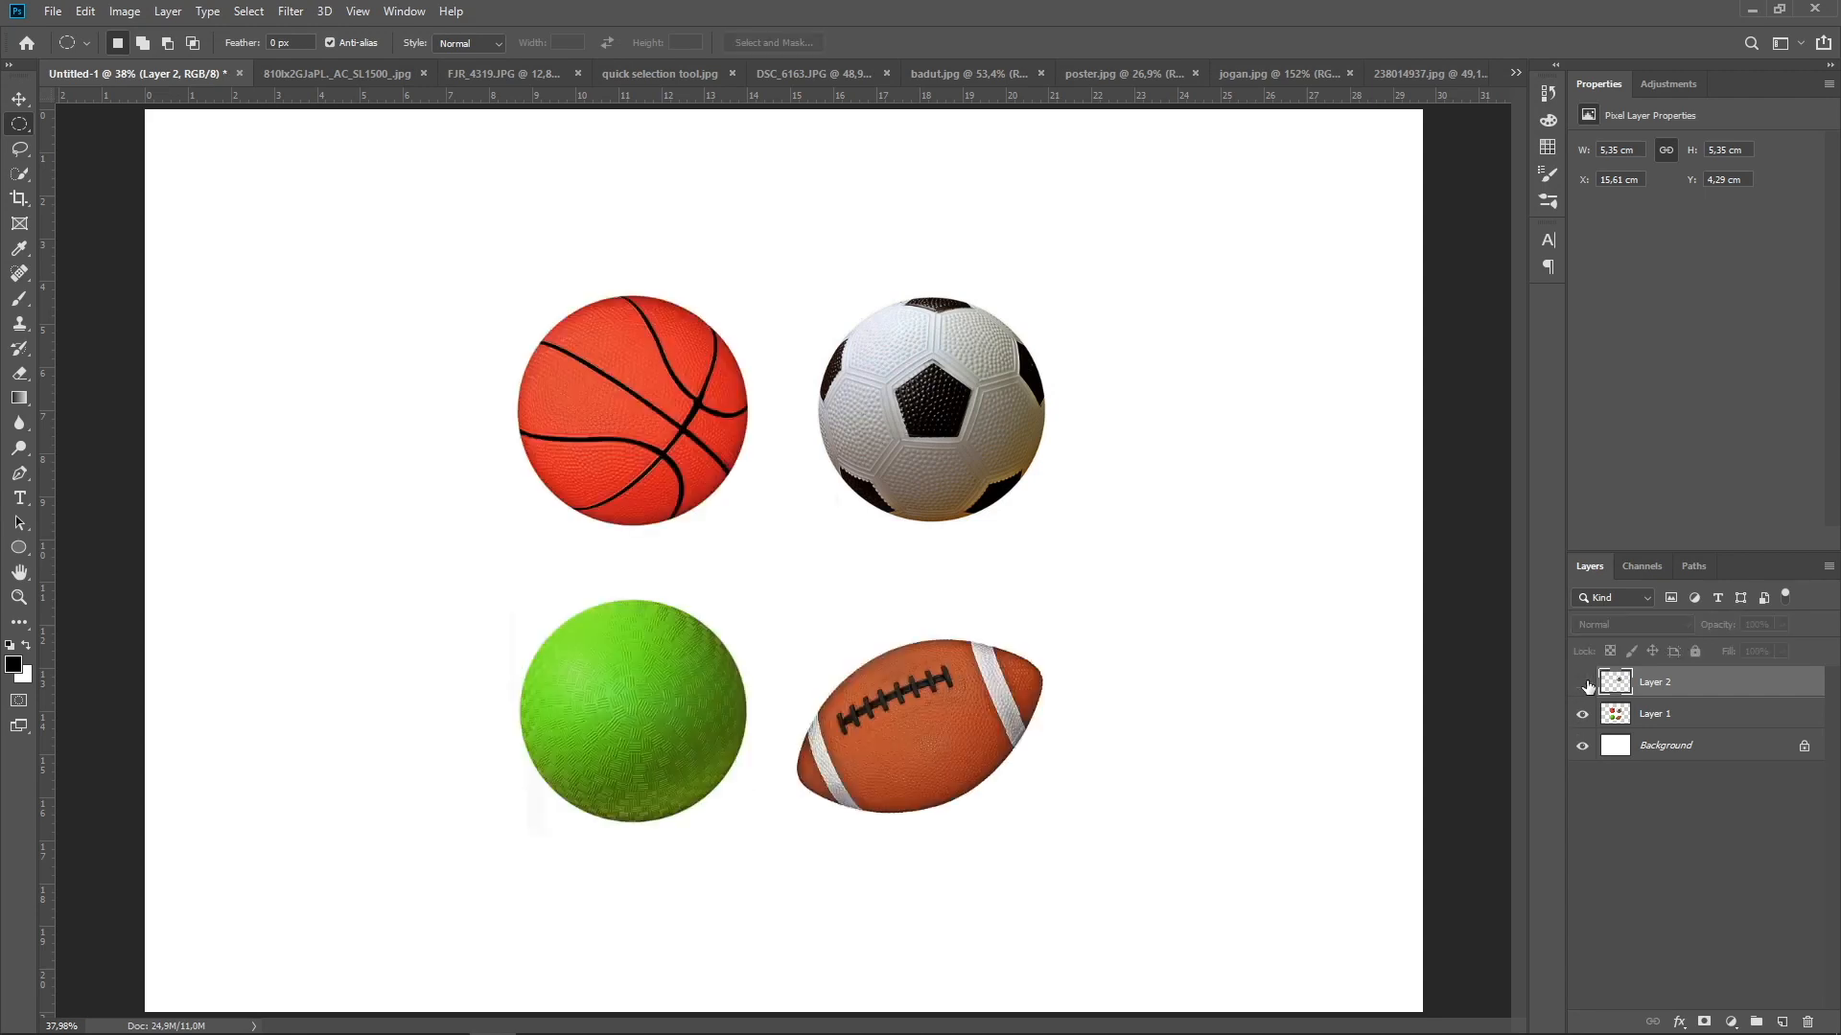
ctrl+click(1613, 685)
click(1627, 715)
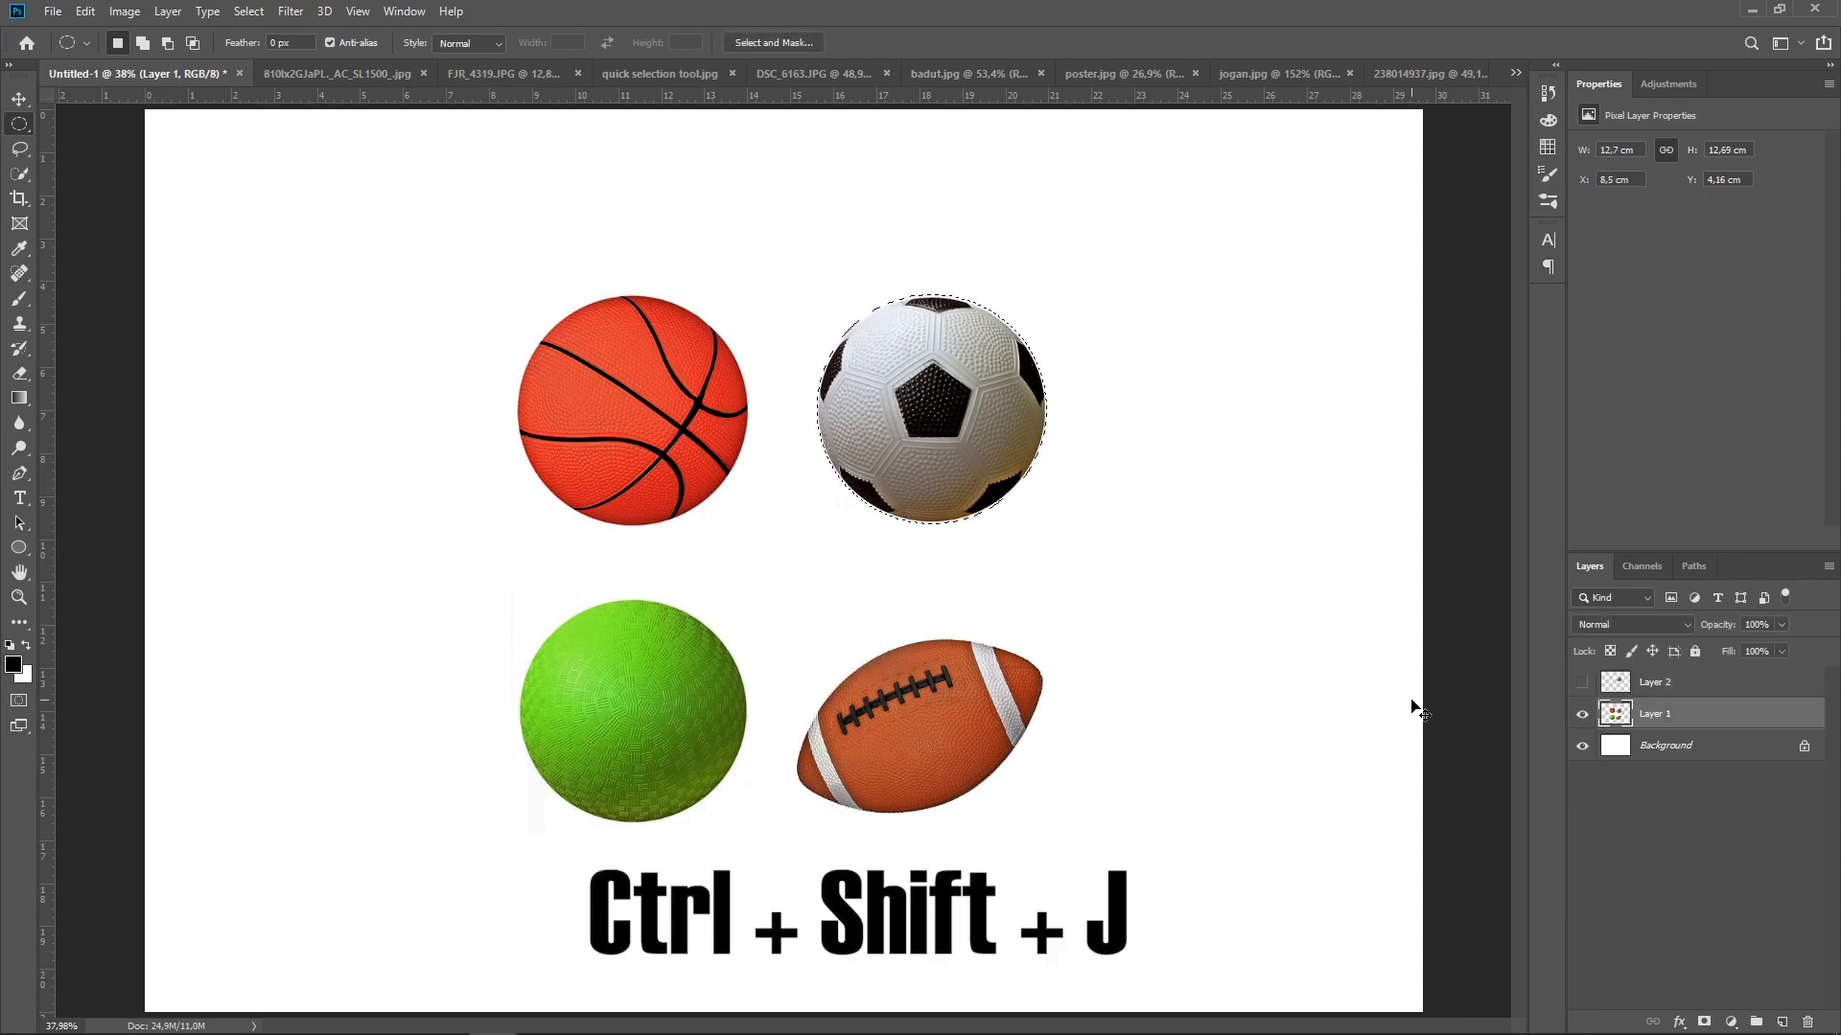
Cut the selected soccer ball from Layer 1 into a new layer and hide that layer
key(ctrl+shift+j)
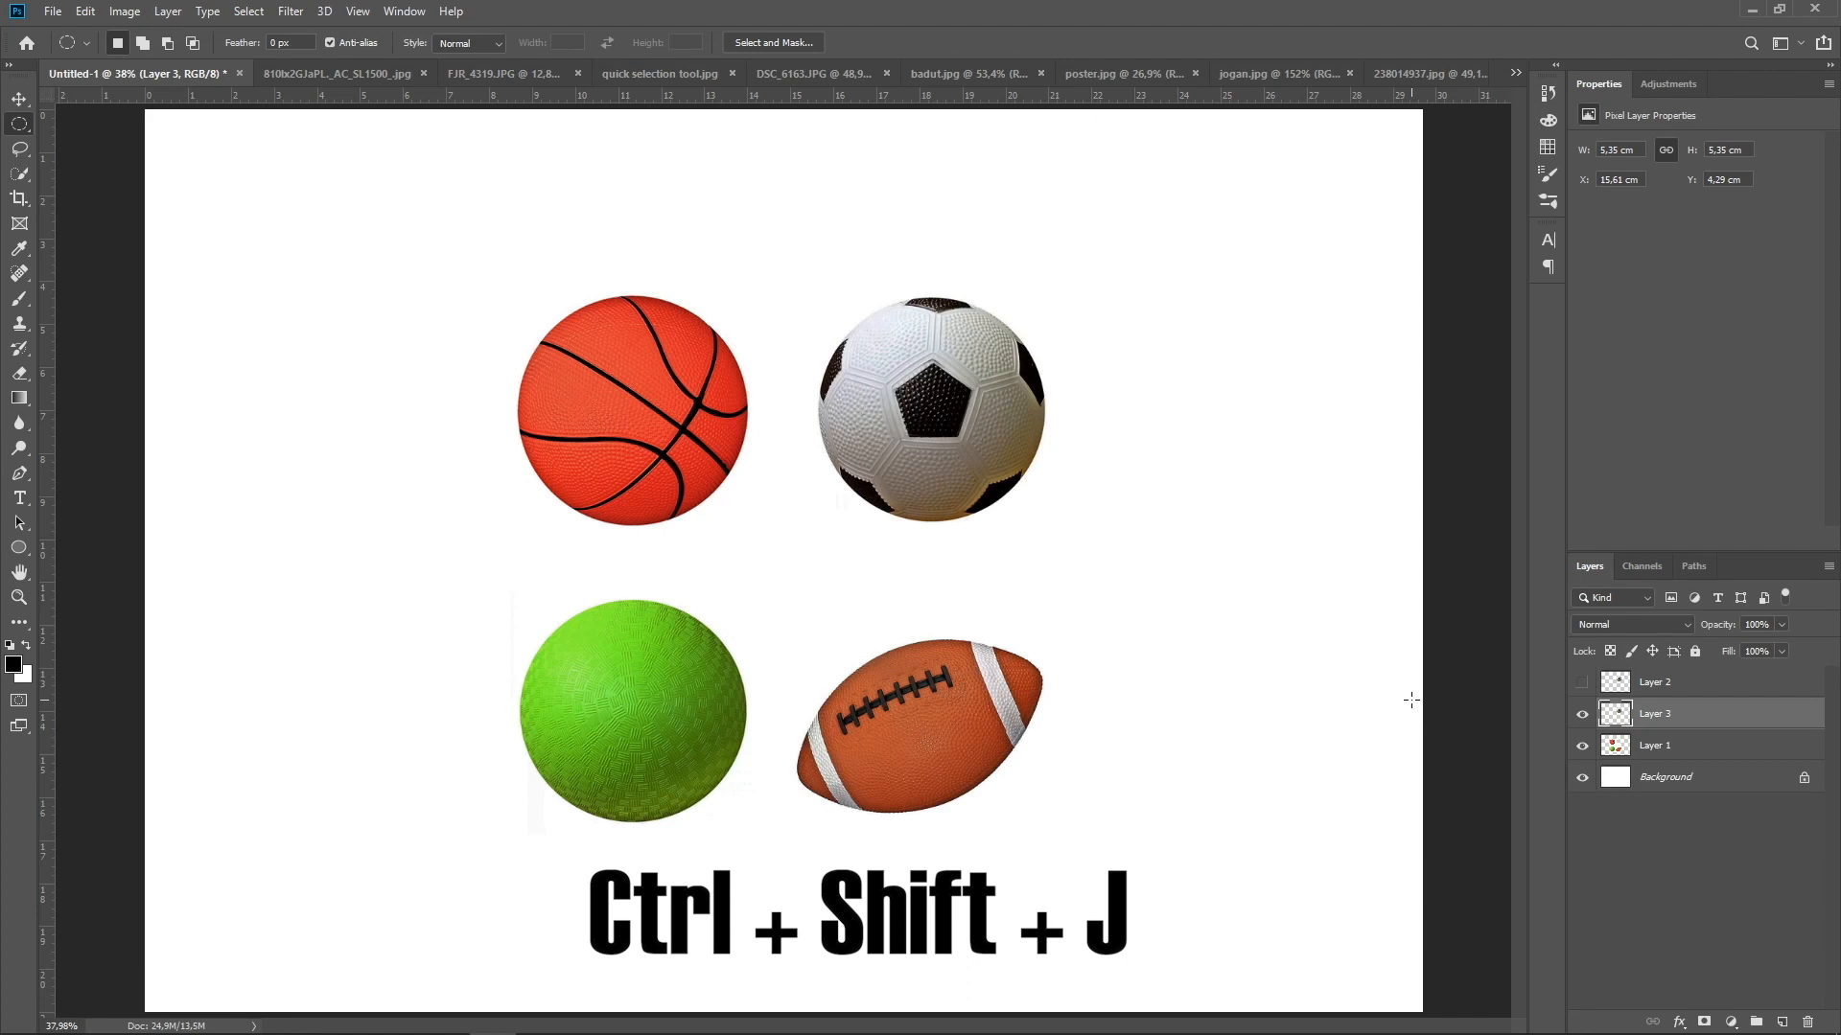
click(1620, 756)
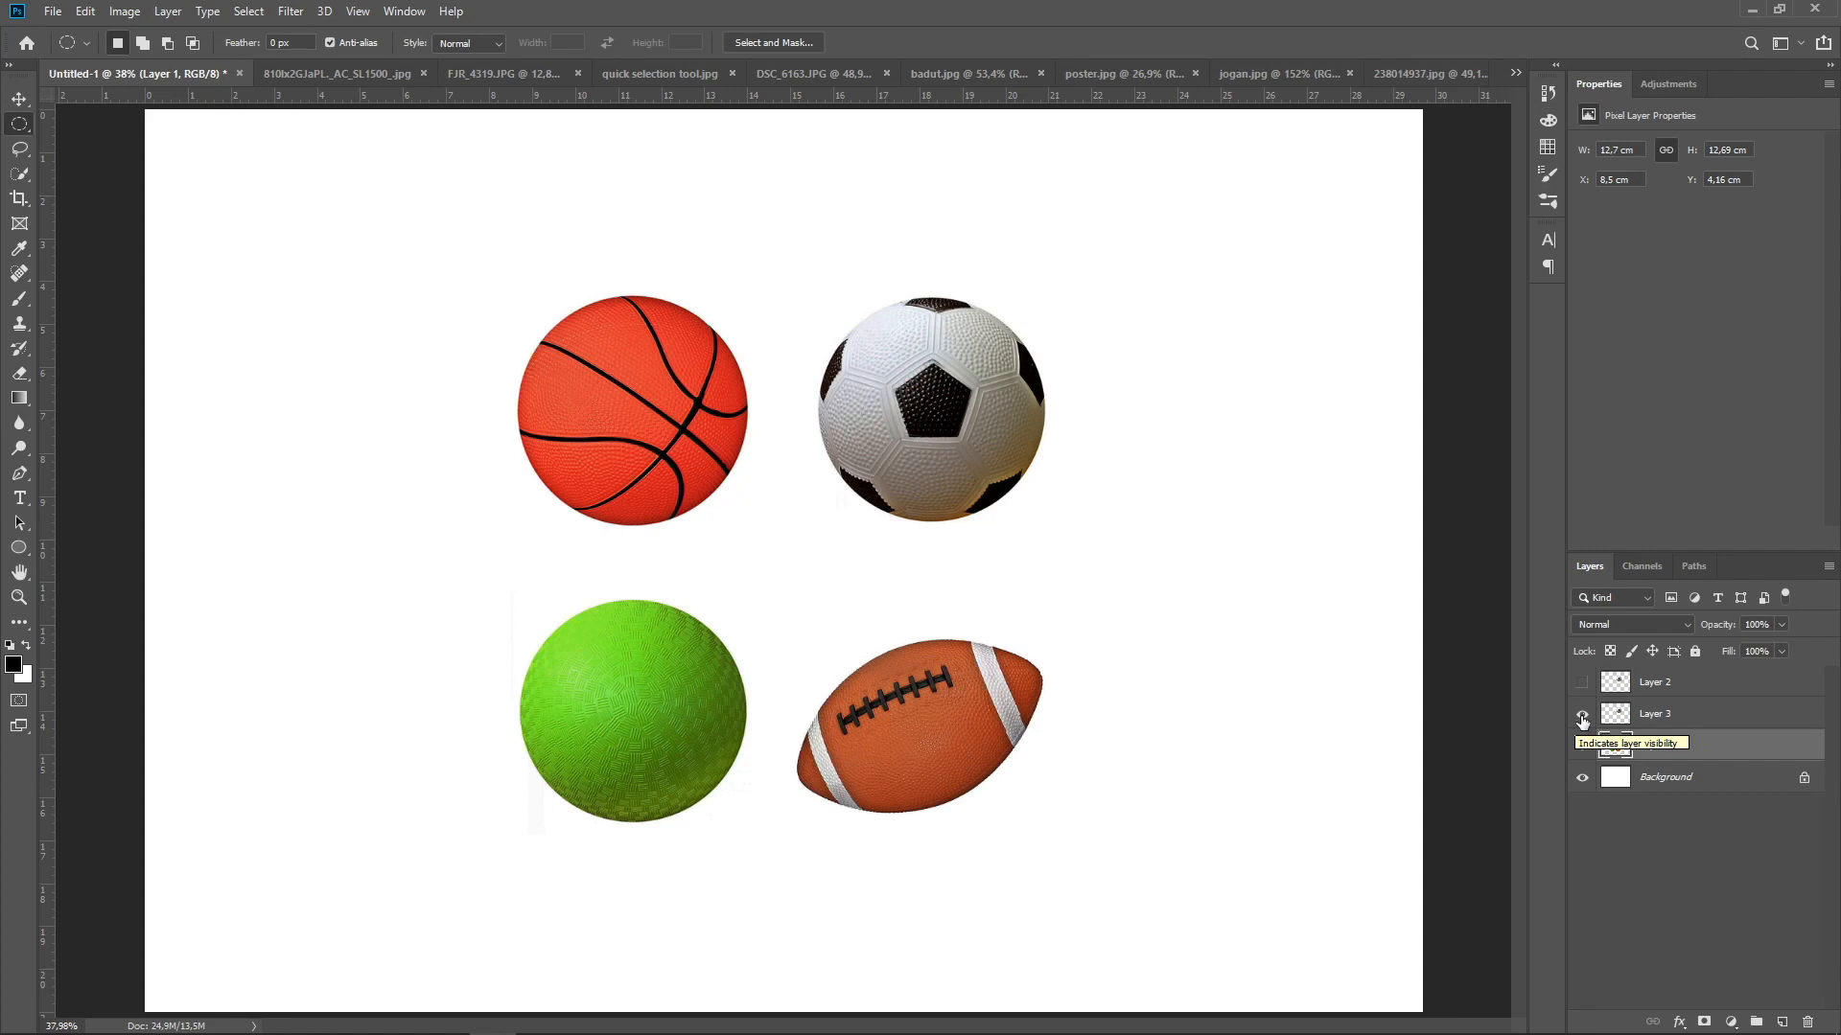
click(1582, 714)
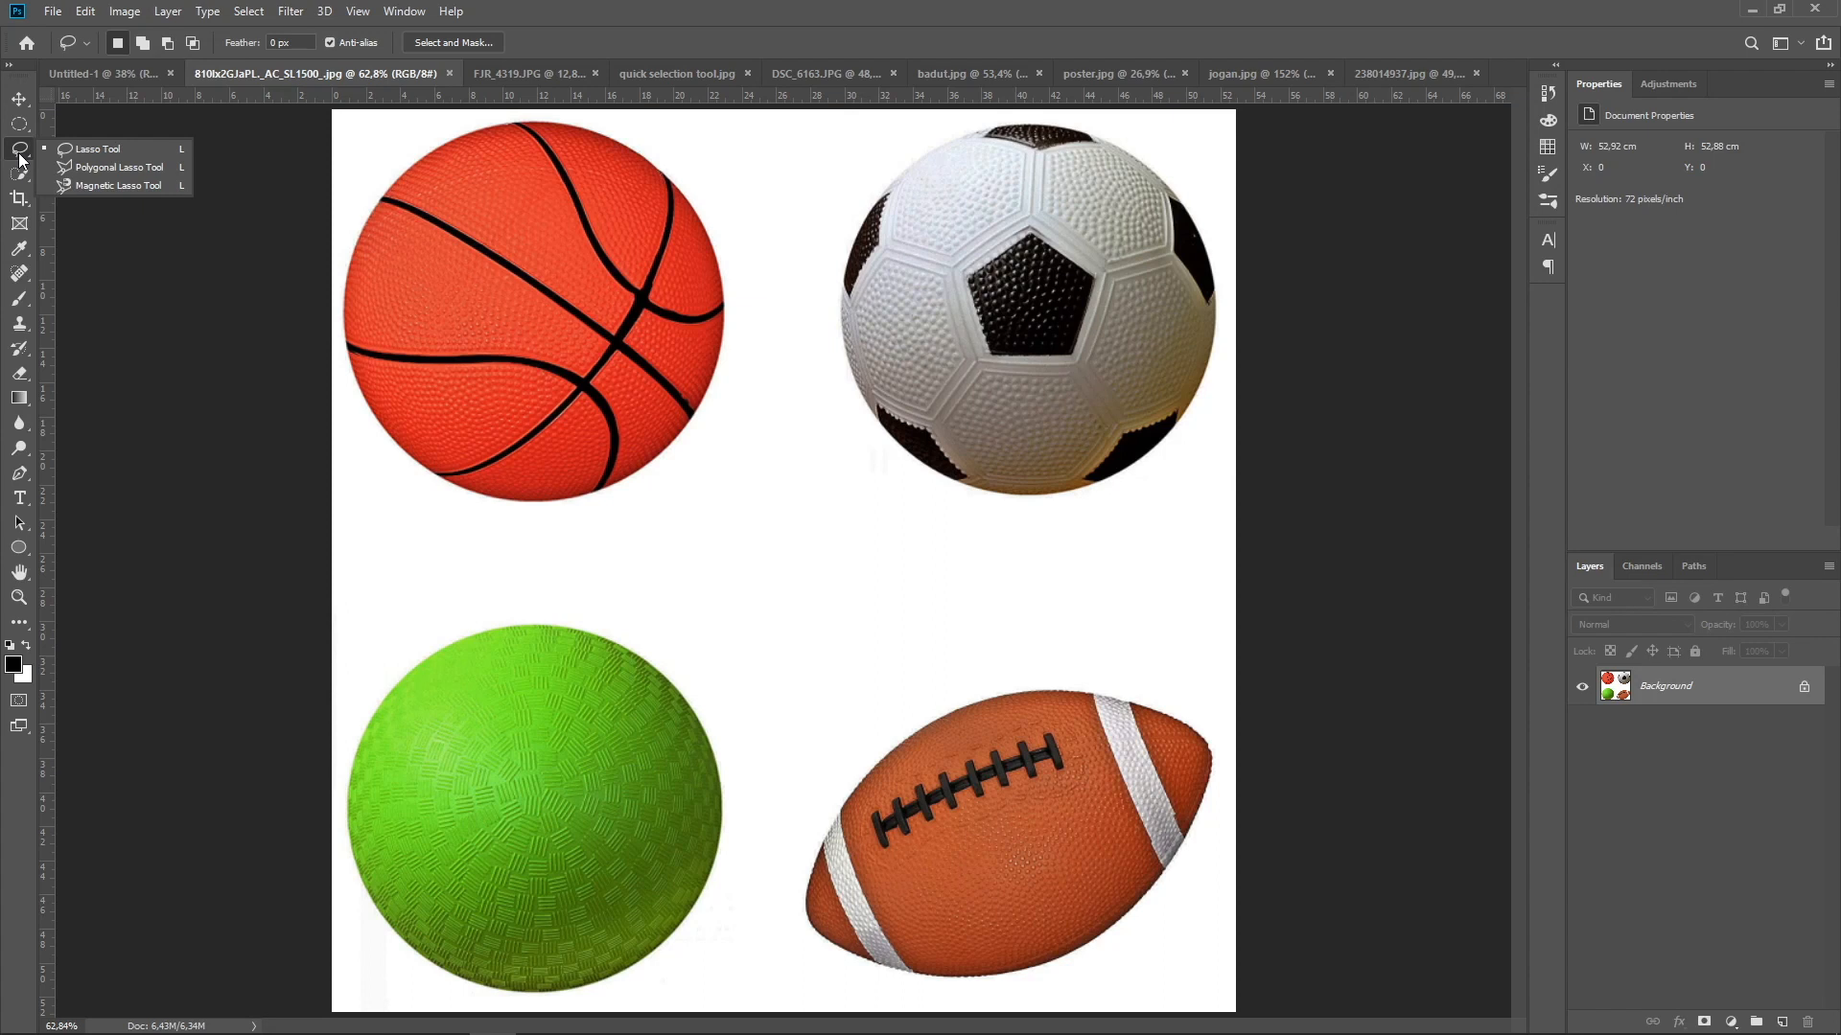
Draw a freehand Lasso selection around the soccer ball in the 810Ix2GJaPL._AC_SL1500_.jpg document
click(19, 156)
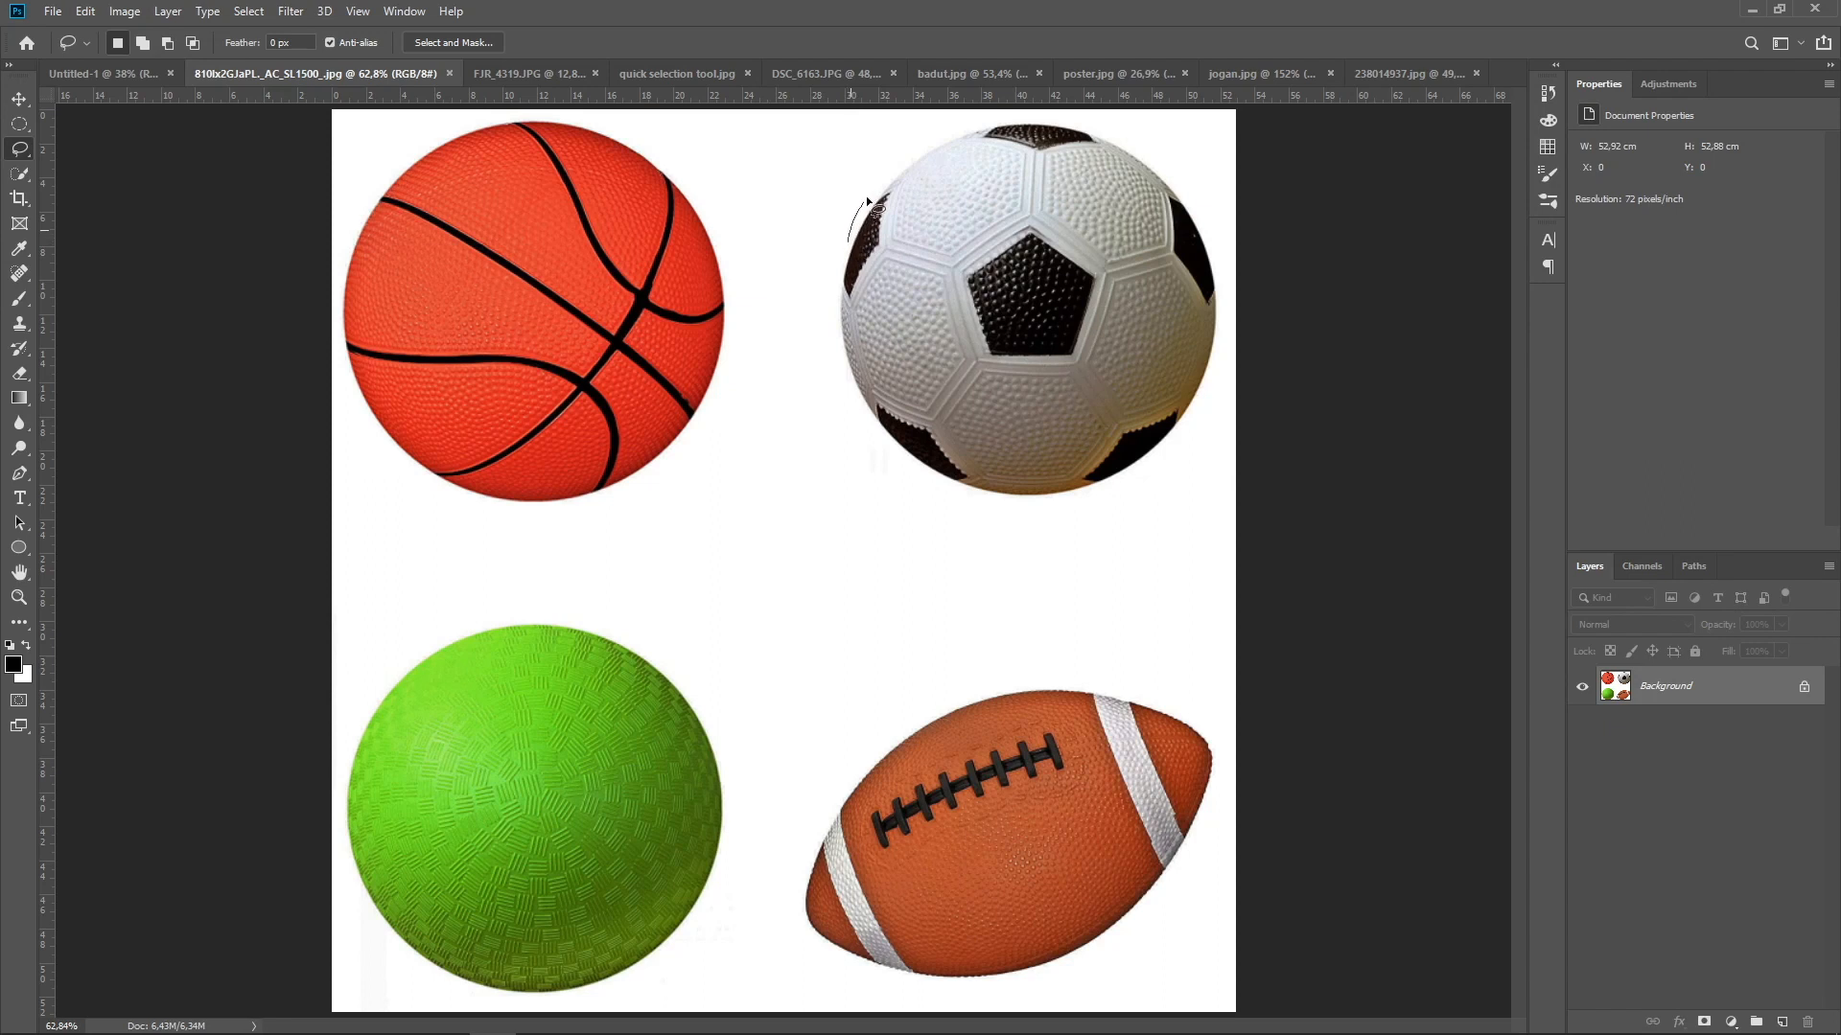
mouse_move(921, 150)
mouse_down()
mouse_move(1009, 118)
mouse_move(1129, 132)
mouse_move(1189, 192)
mouse_move(1216, 275)
mouse_up()
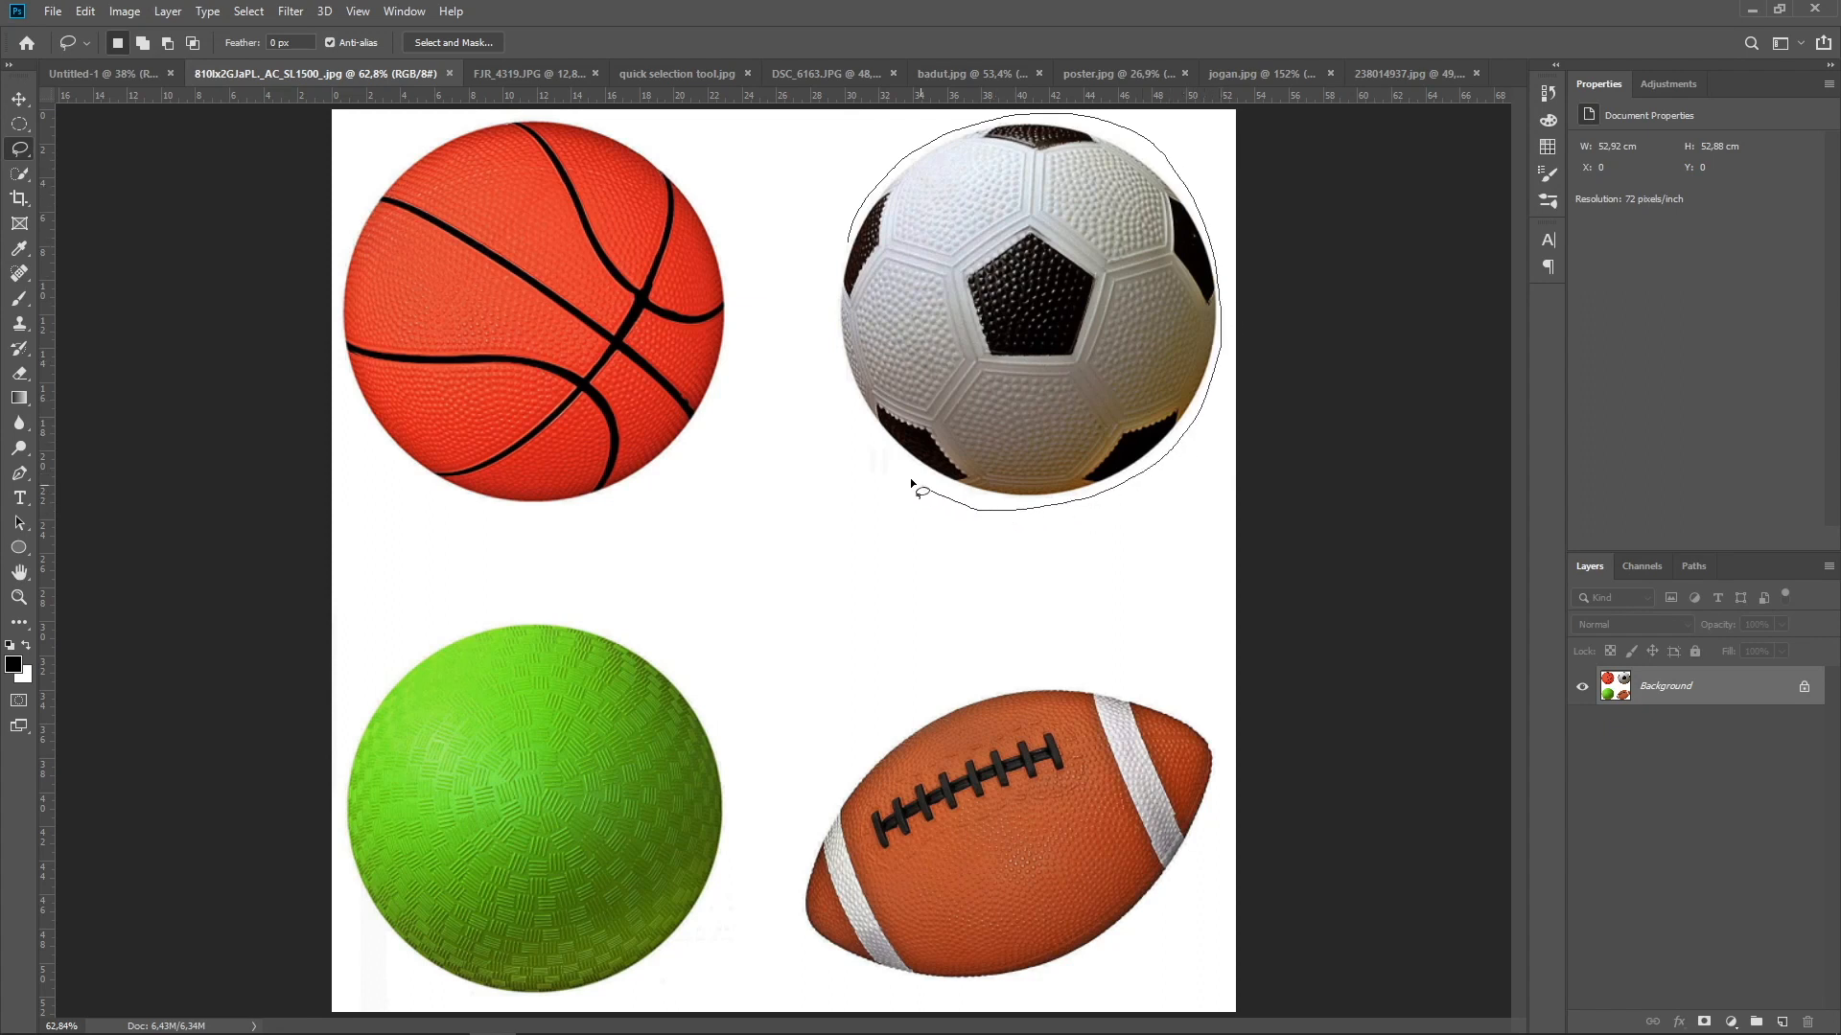
drag(826, 353, 822, 244)
Deselect the soccer ball, restore the selection with Reselect, and deselect it again
click(250, 12)
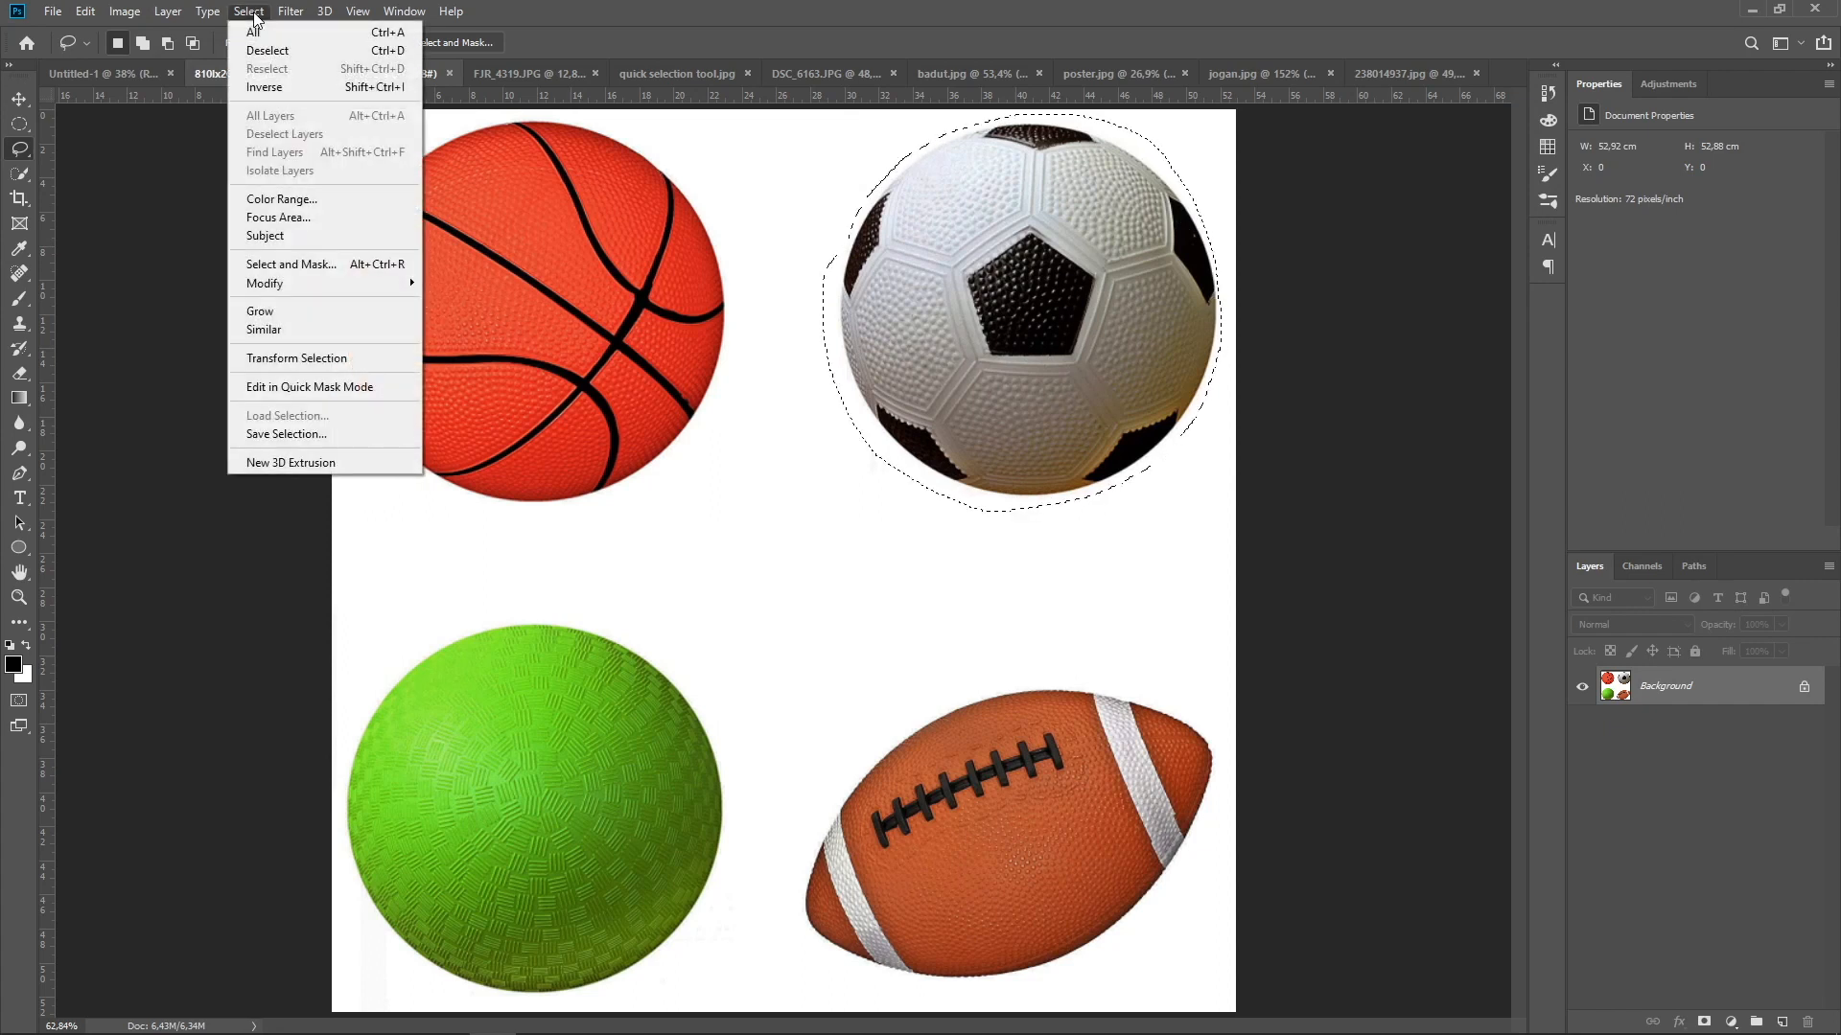
click(286, 55)
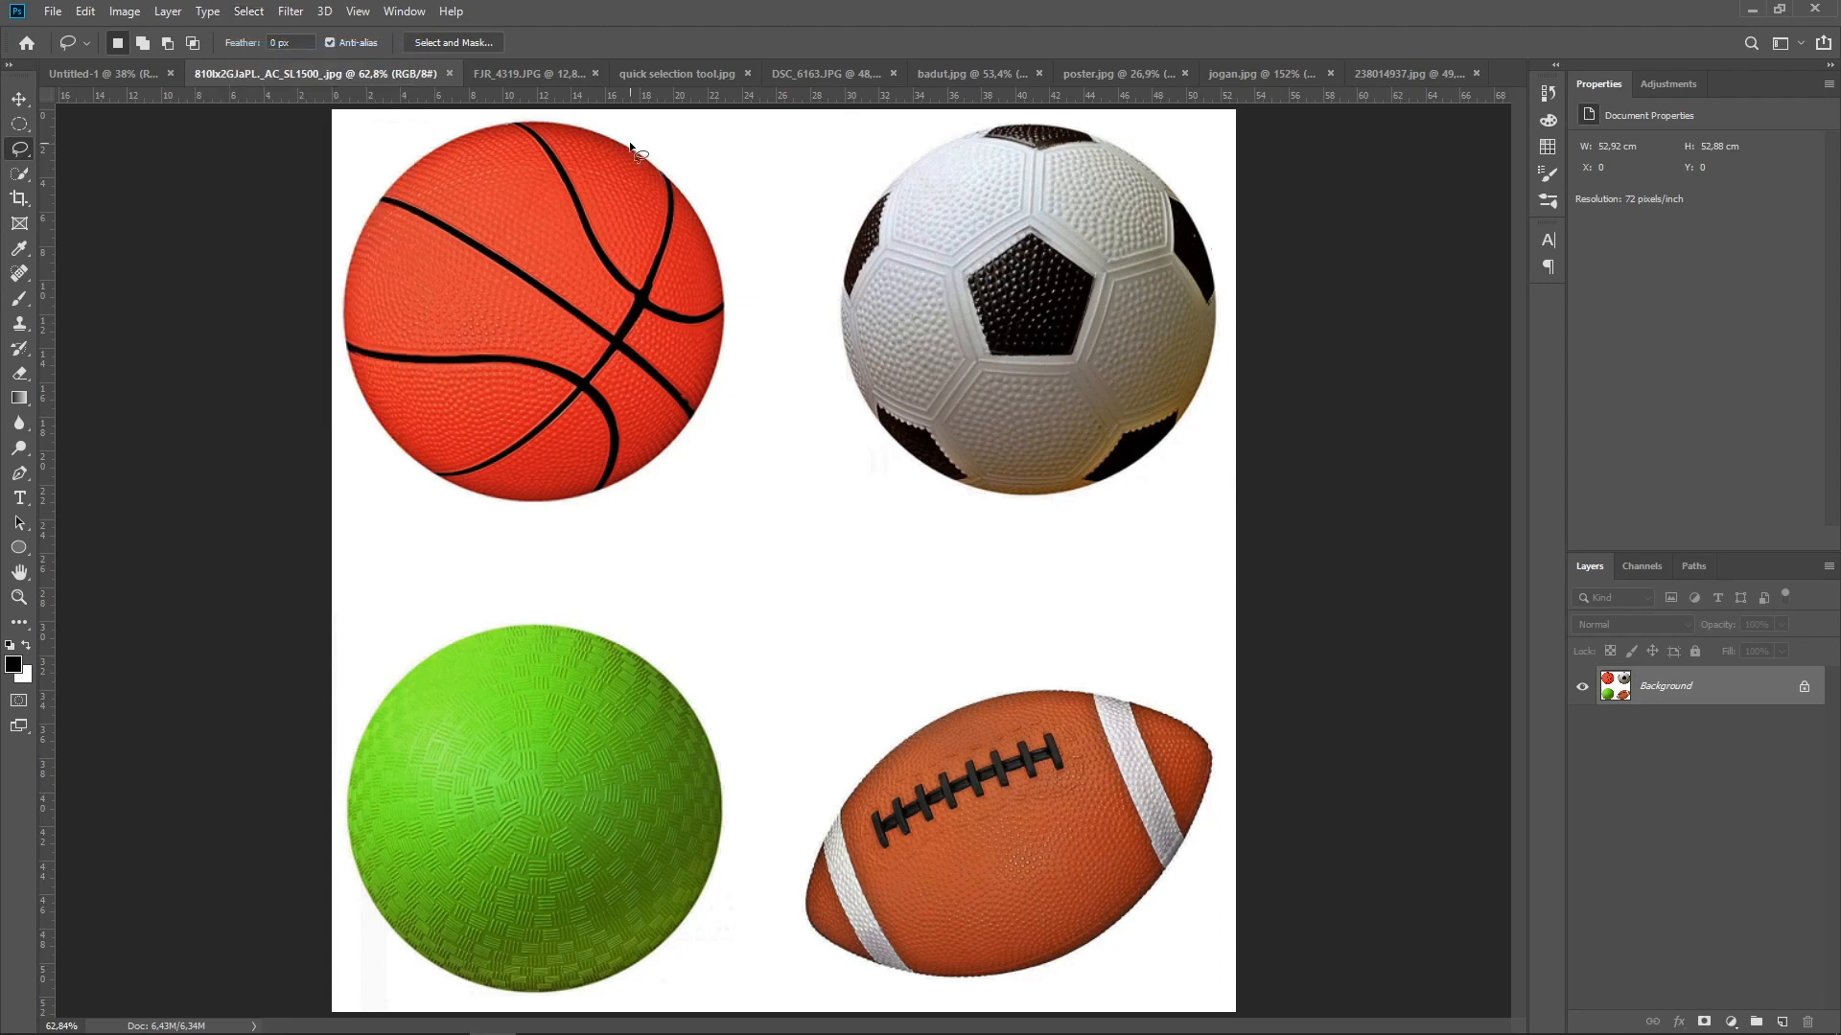
key(ctrl+shift+d)
key(ctrl+d)
Enclose the basketball in a roughly square selection with the Polygonal Lasso tool, and deselect it
right_click(20, 150)
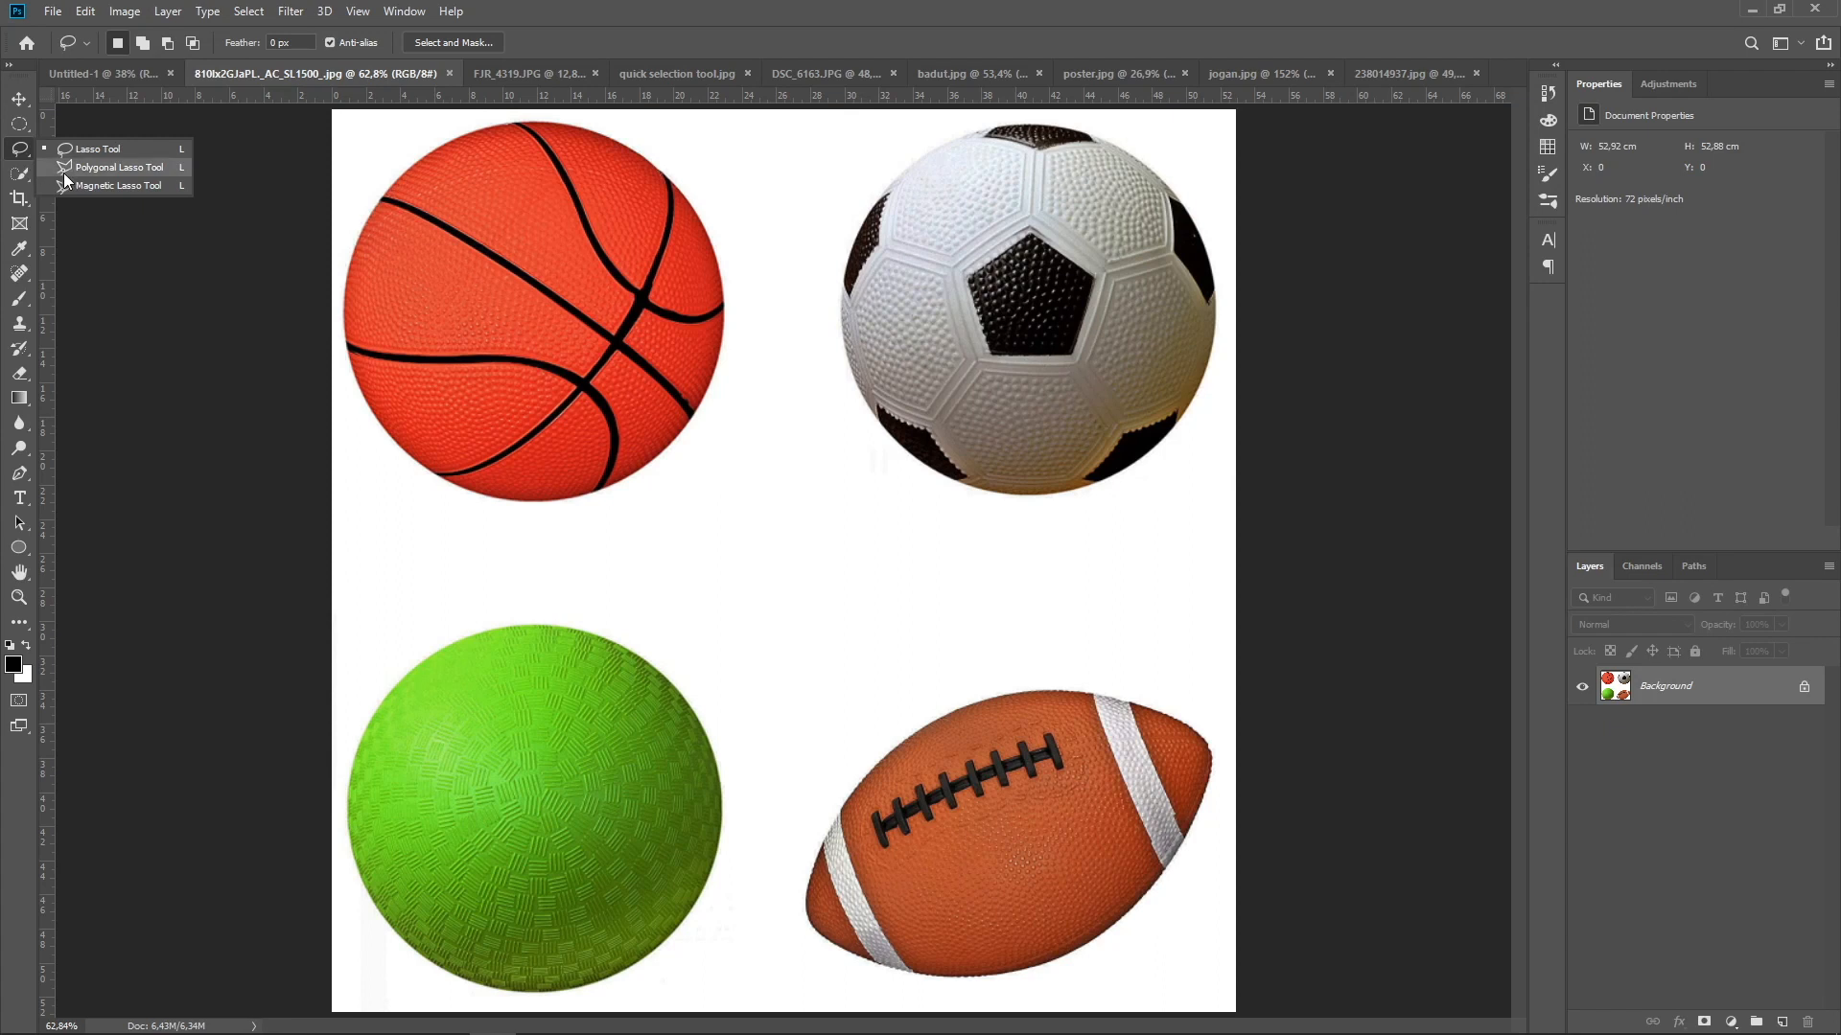
click(63, 168)
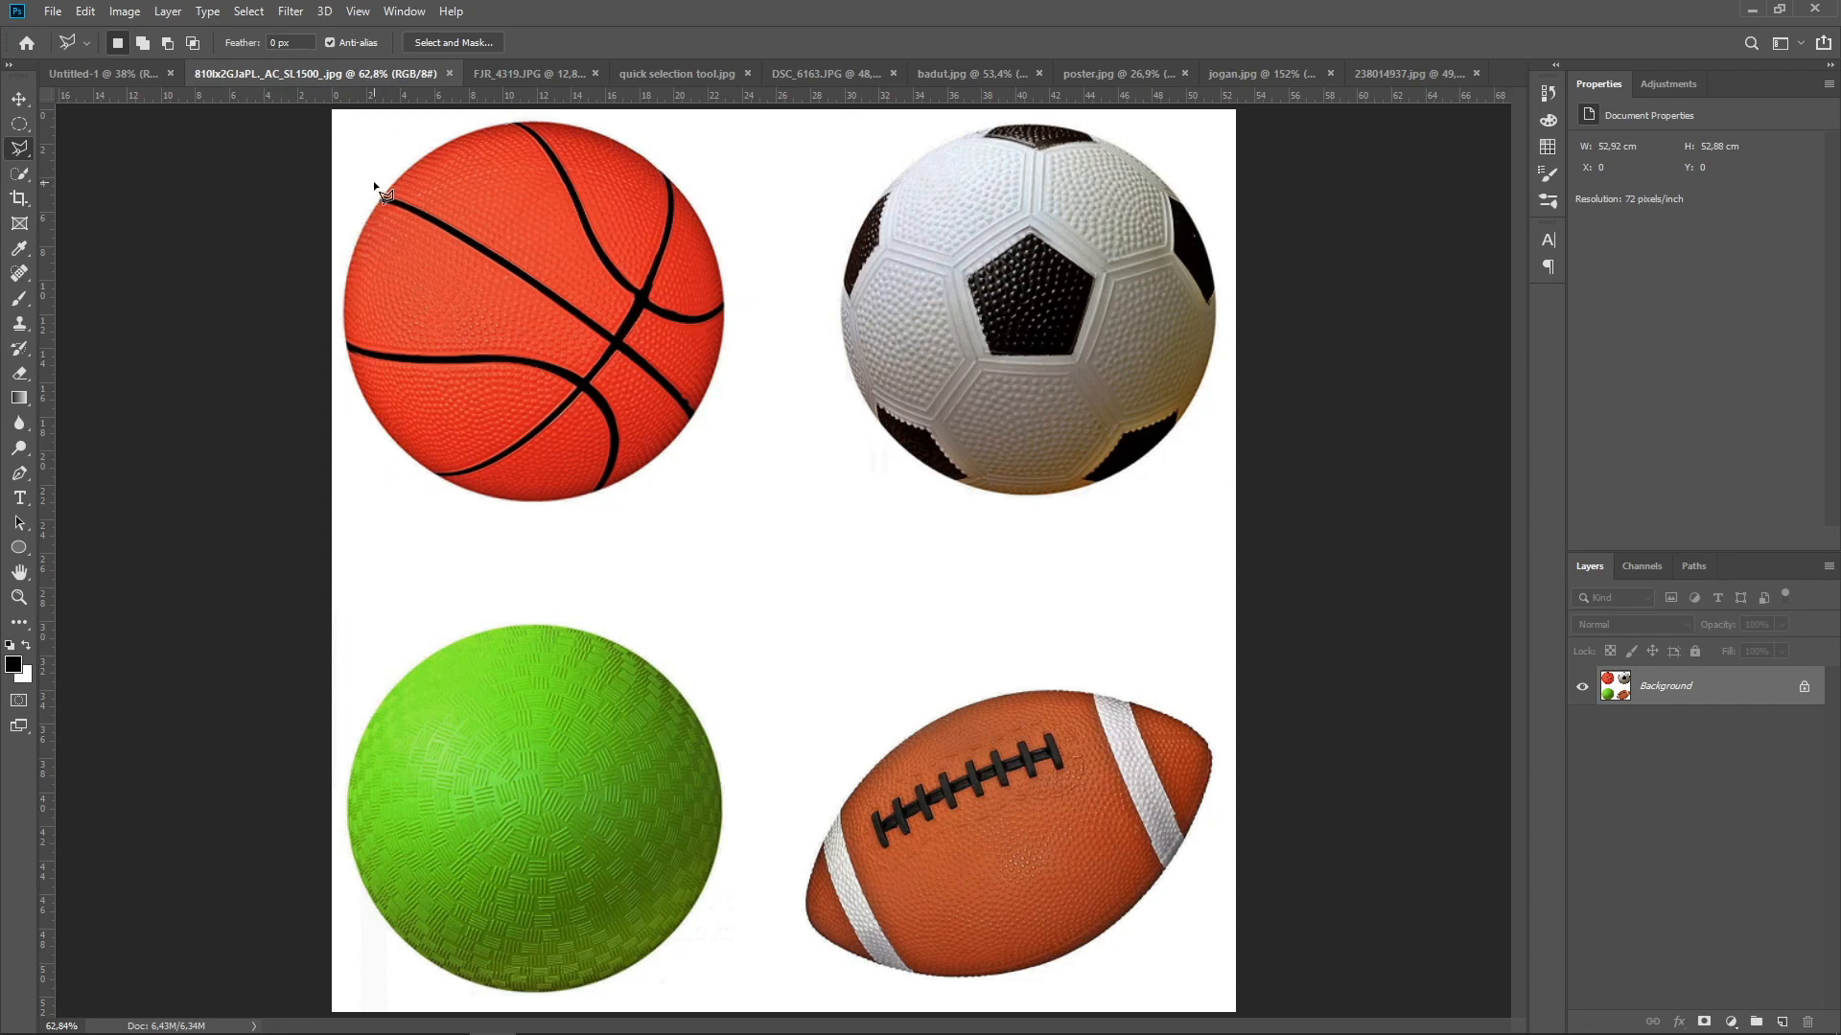
click(343, 330)
click(347, 122)
click(742, 125)
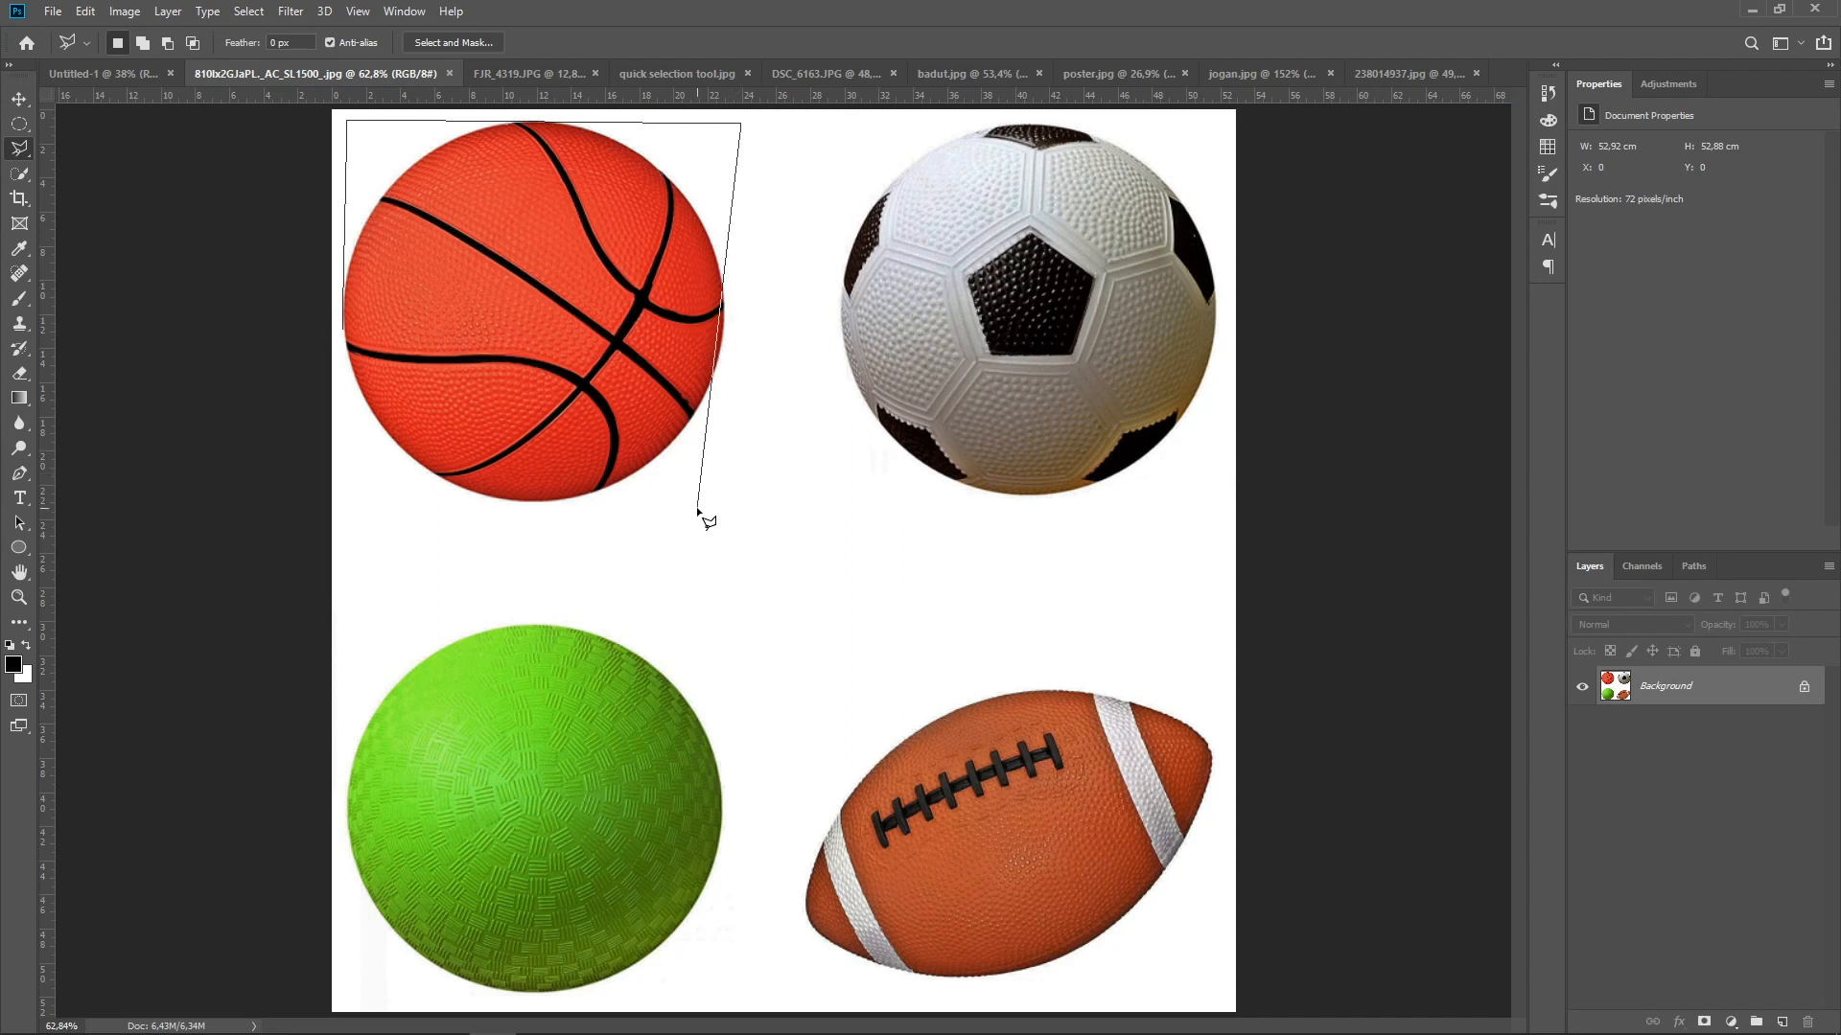
click(745, 497)
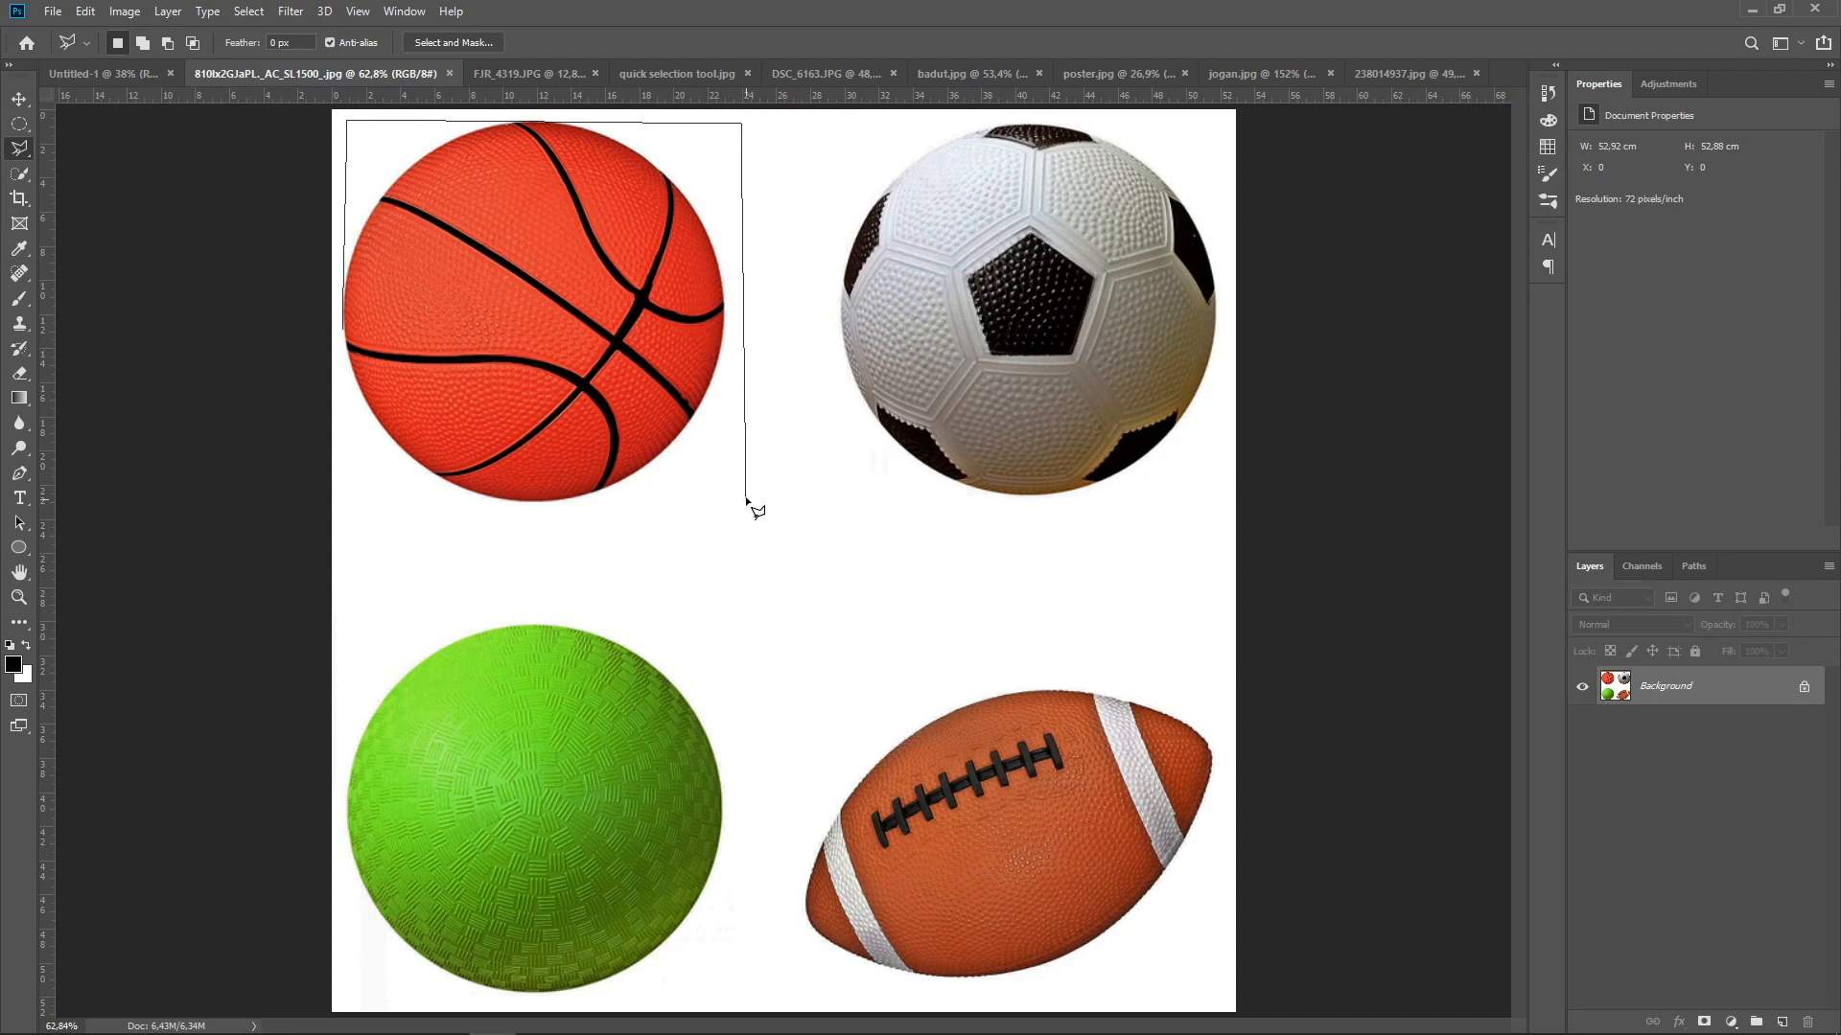
click(347, 506)
key(Return)
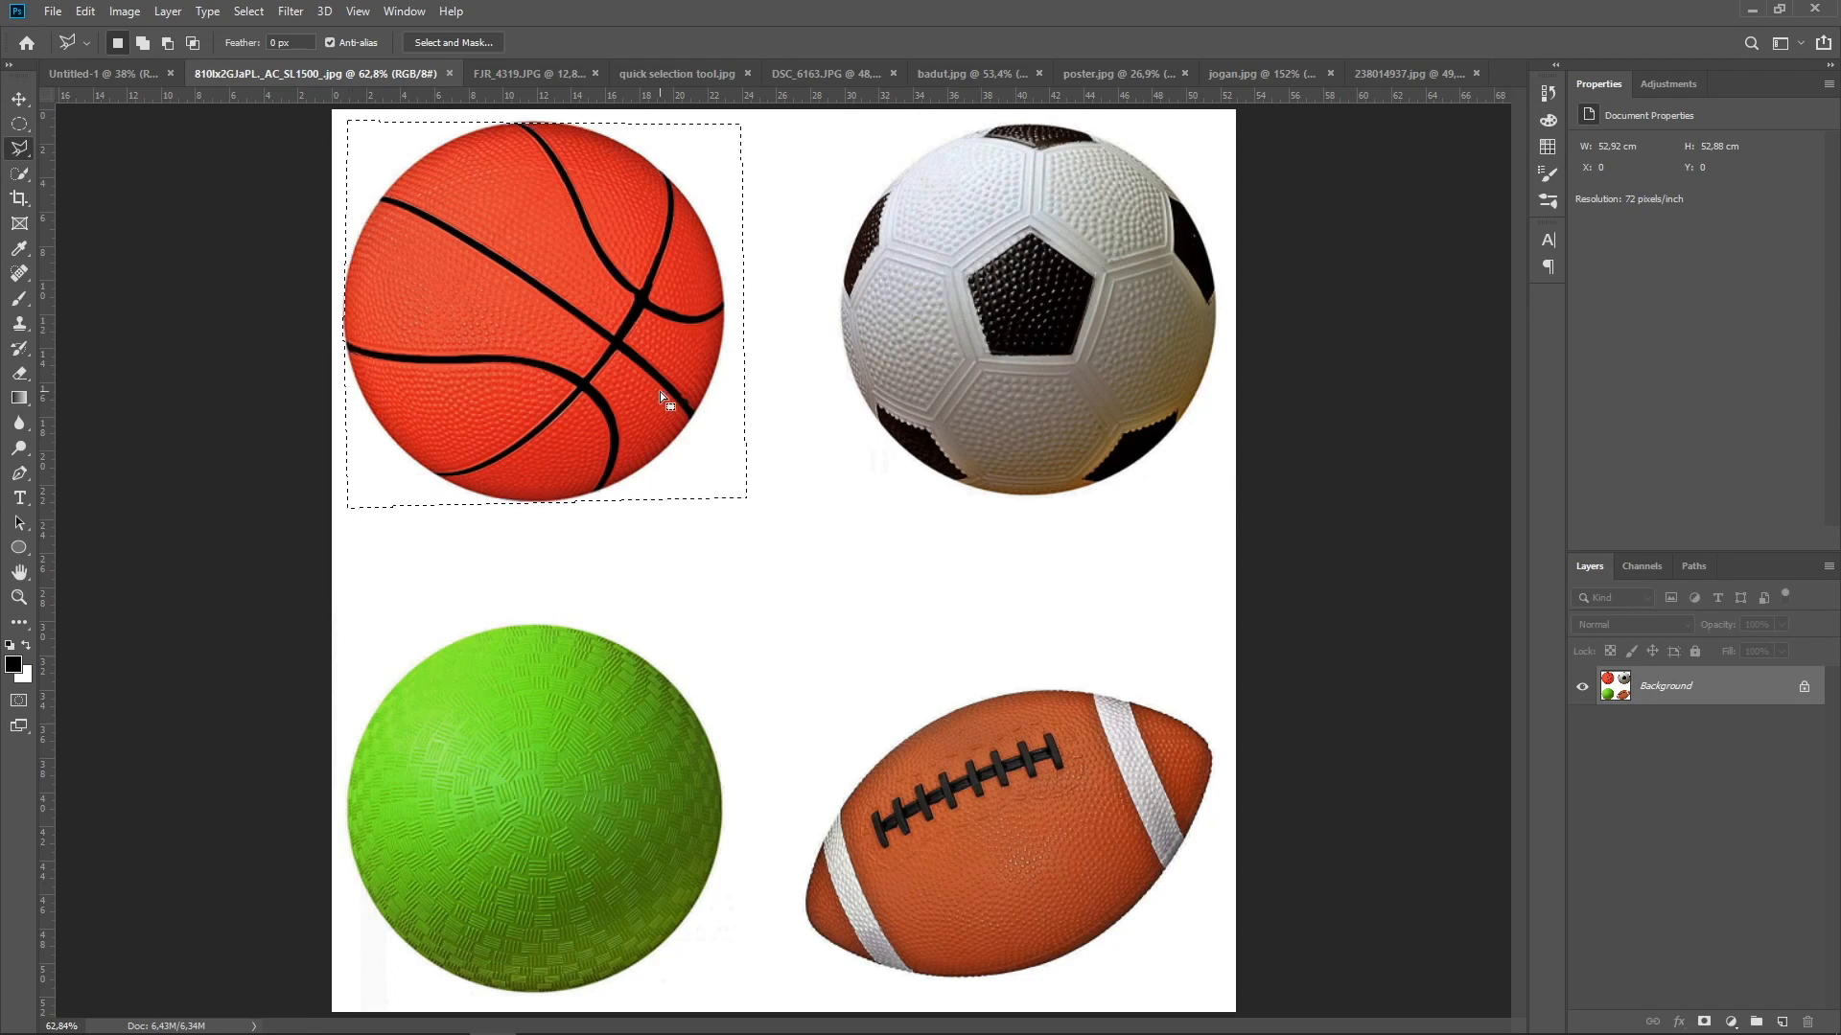
key(ctrl+d)
Select the American football by tracing its edge with the Magnetic Lasso tool back to the starting point
right_click(20, 150)
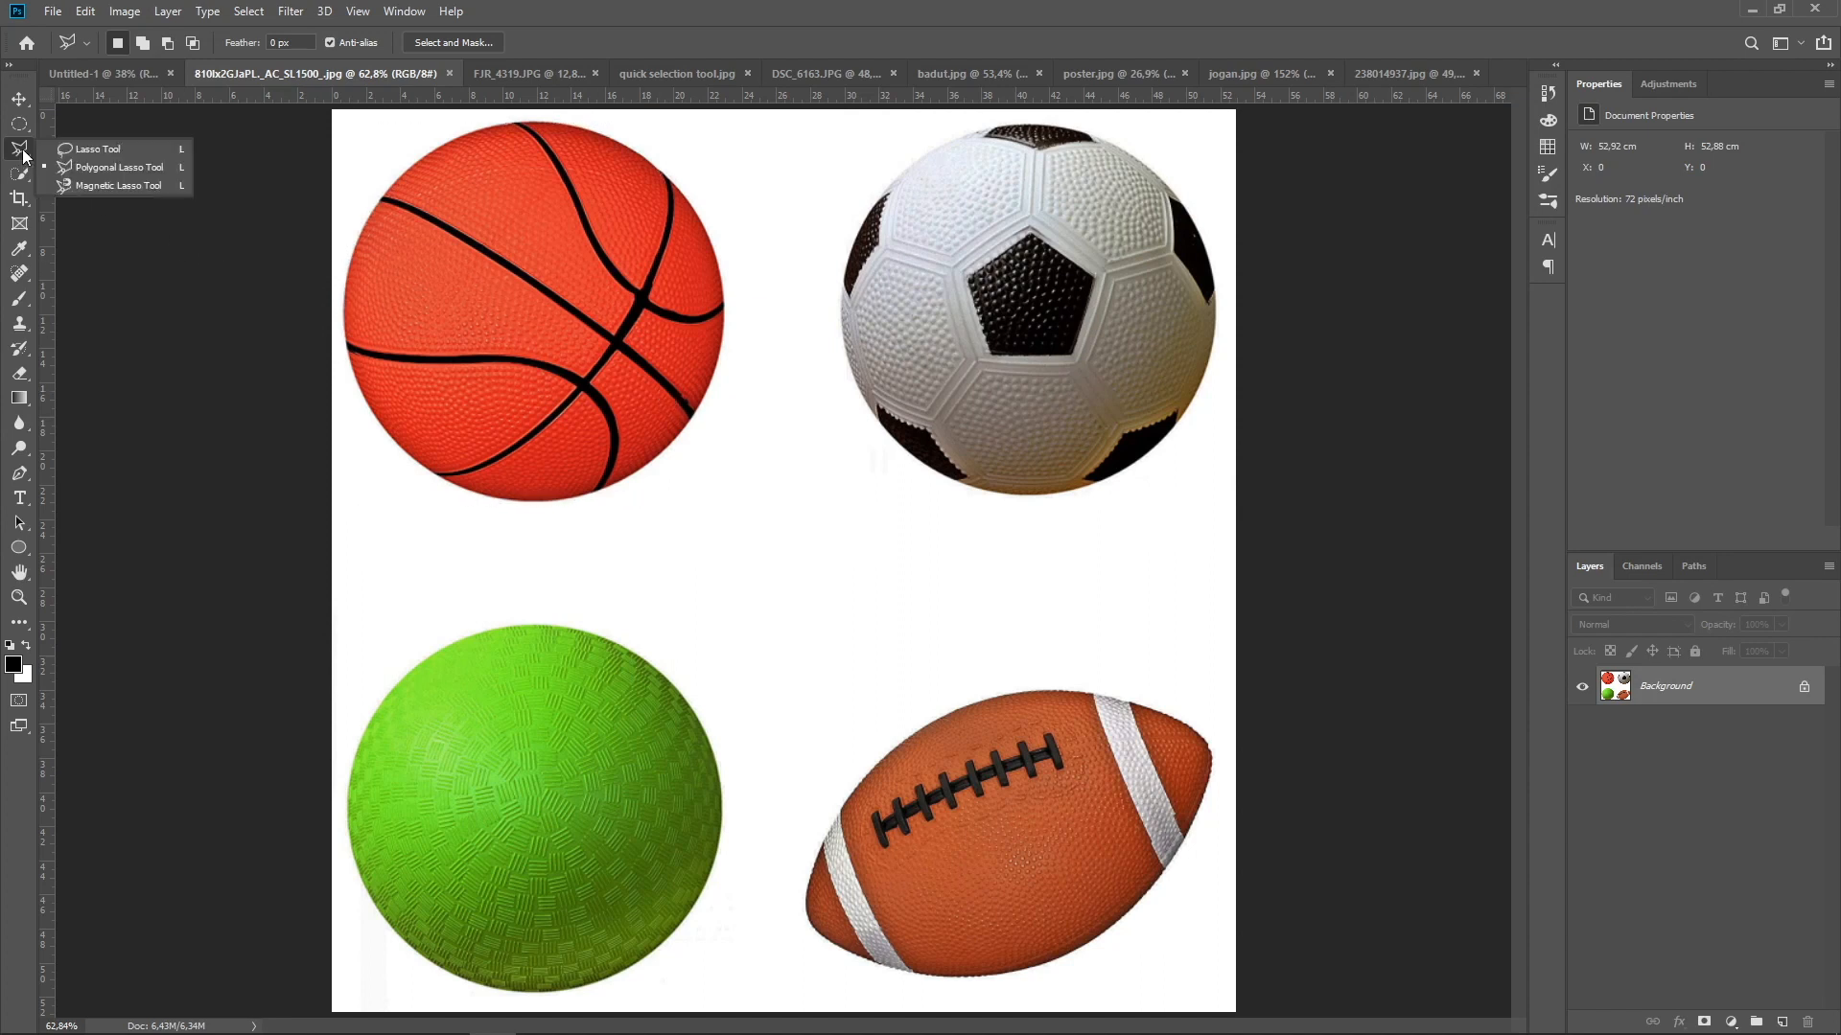
click(105, 186)
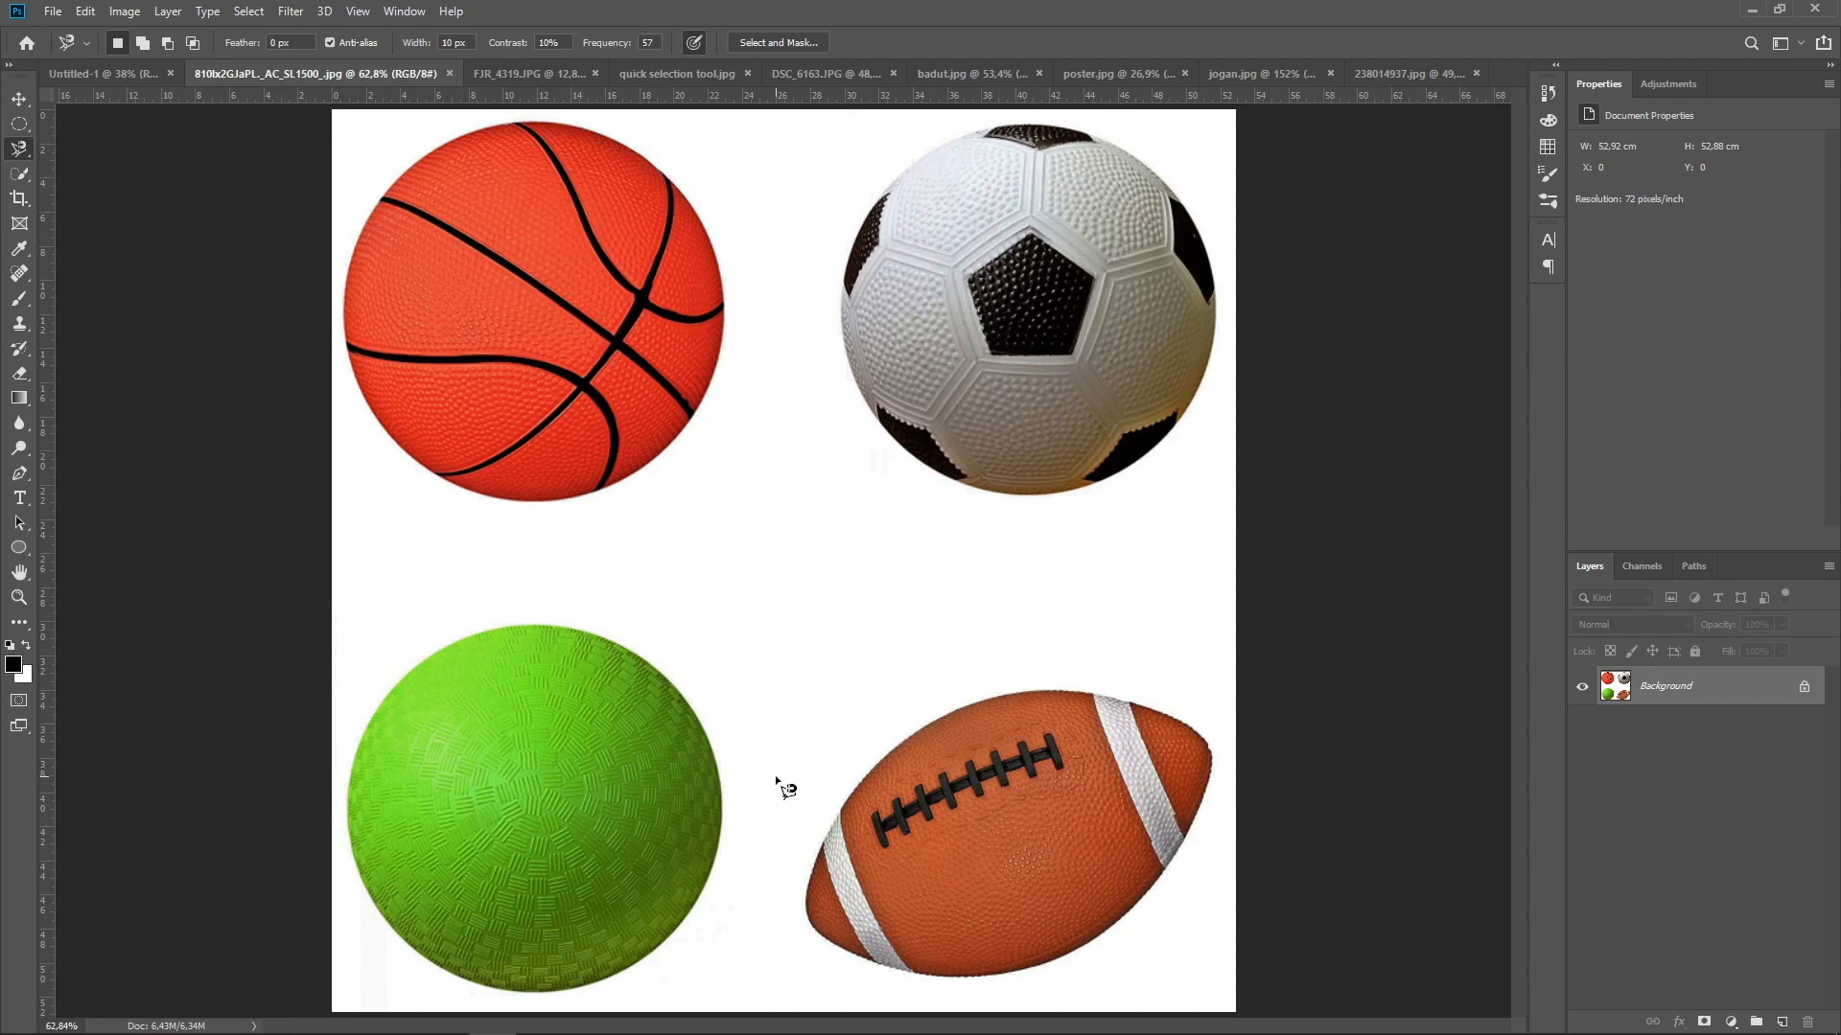
click(805, 903)
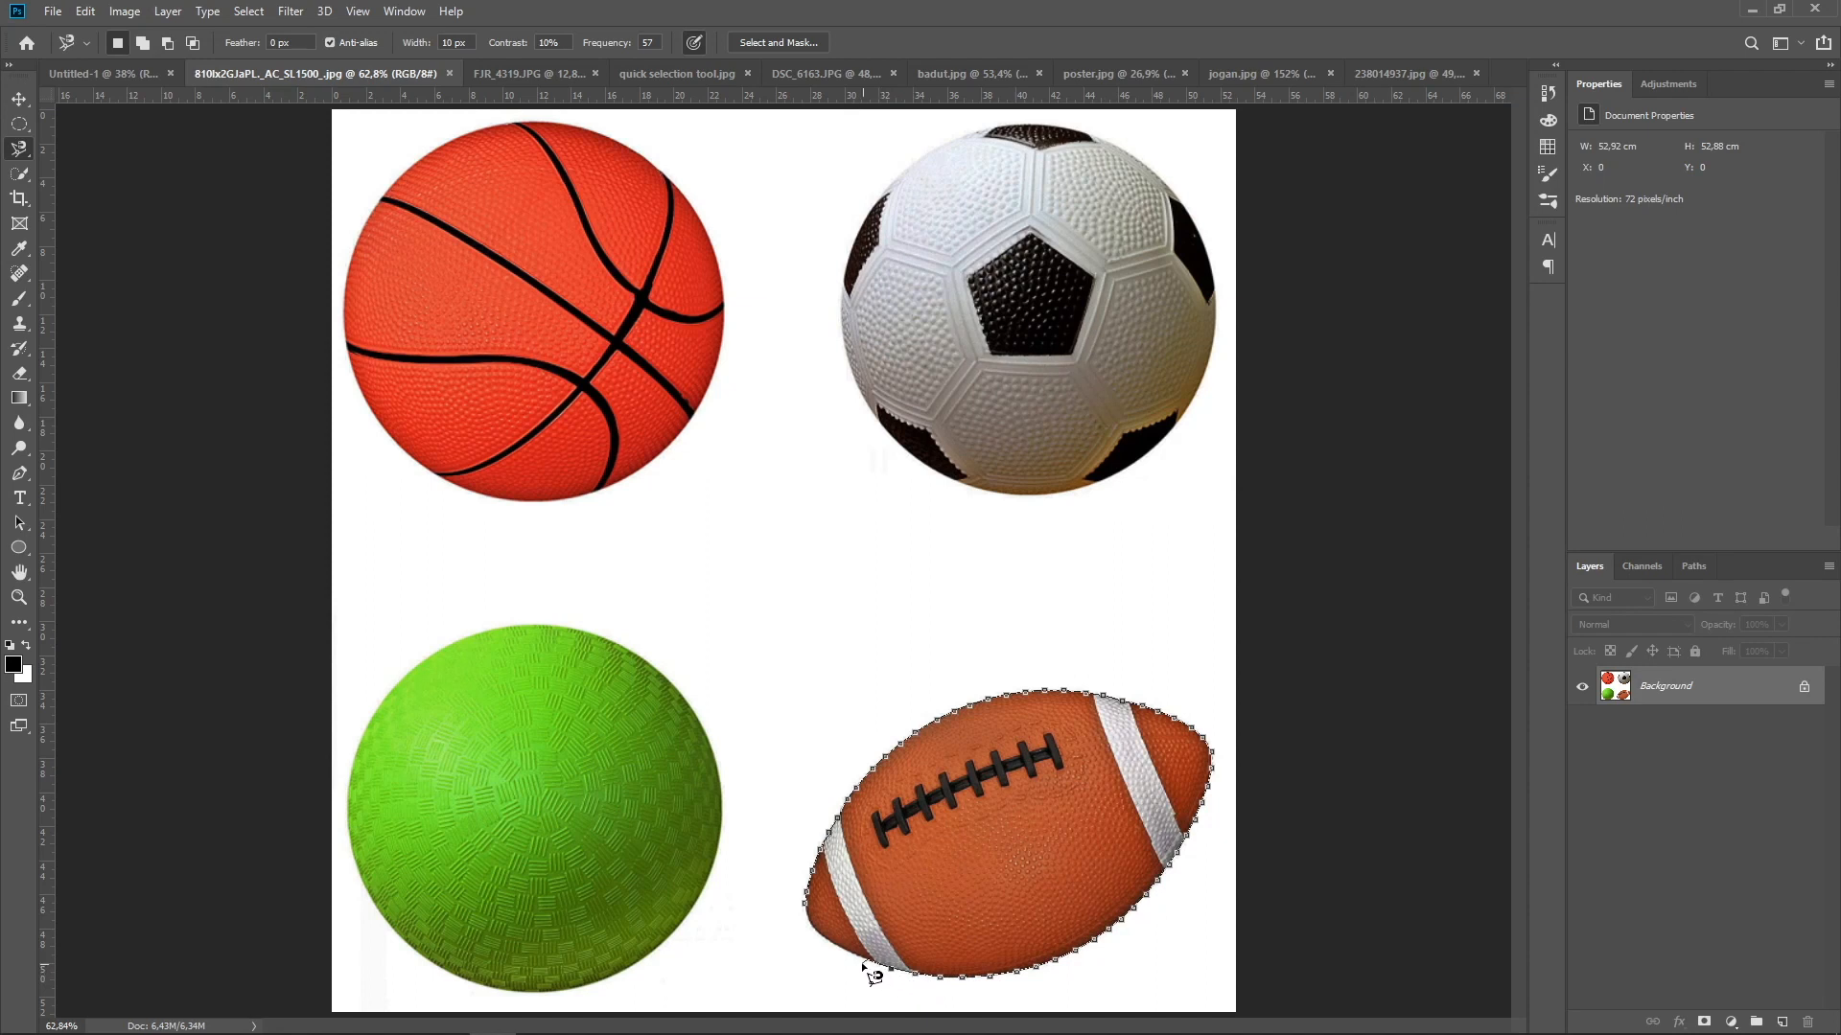
click(804, 902)
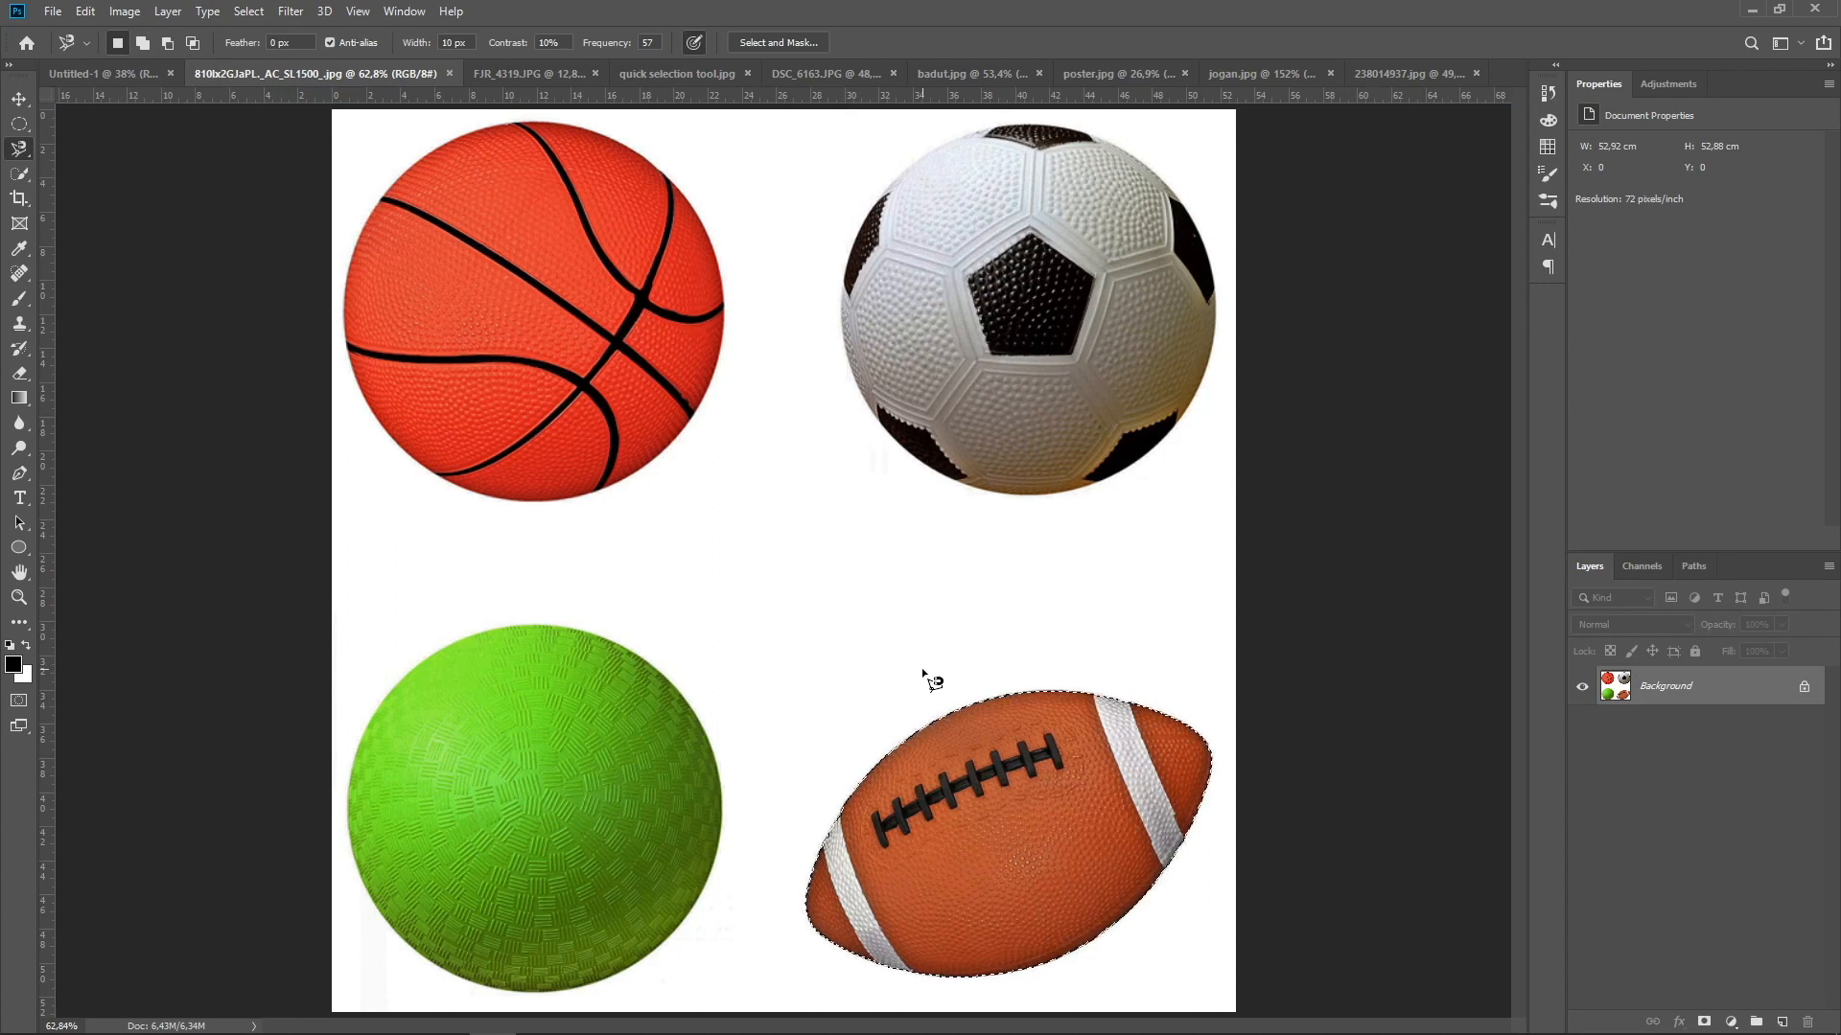
Add the basketball to the American football selection using the Quick Selection tool with a brush size of 200
click(20, 177)
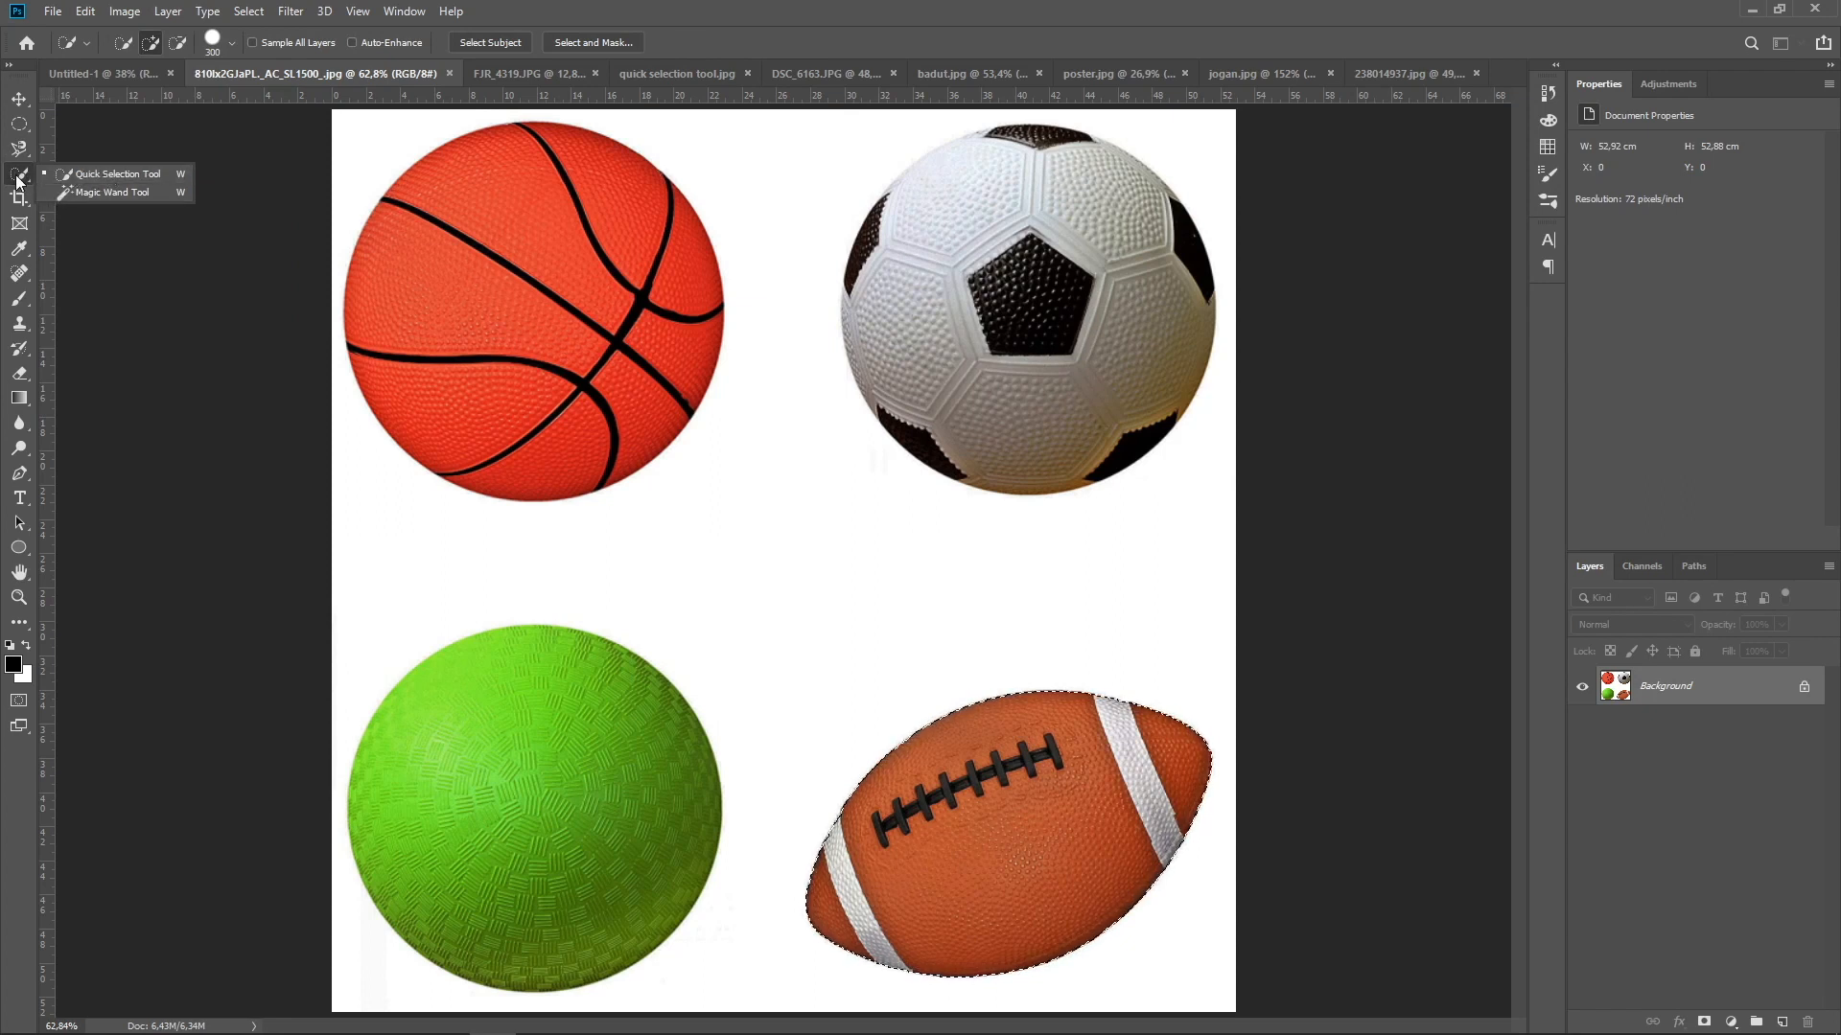
click(142, 178)
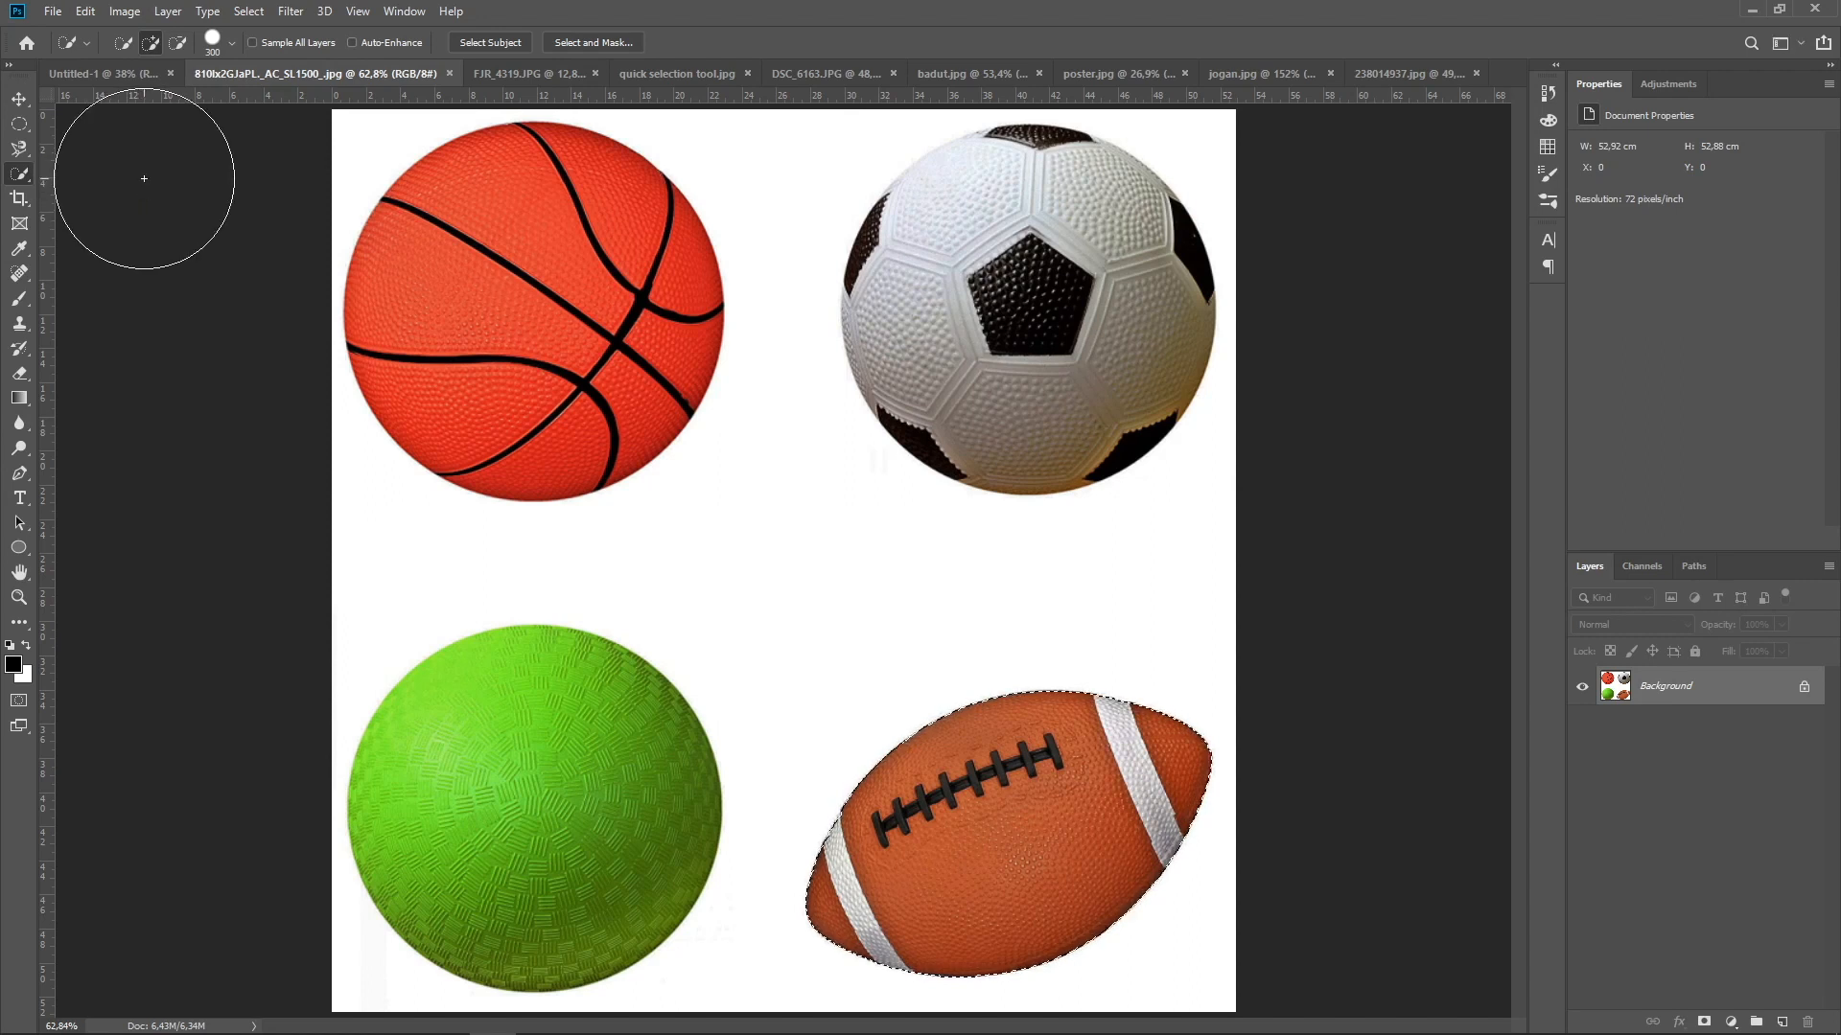
right_click(493, 271)
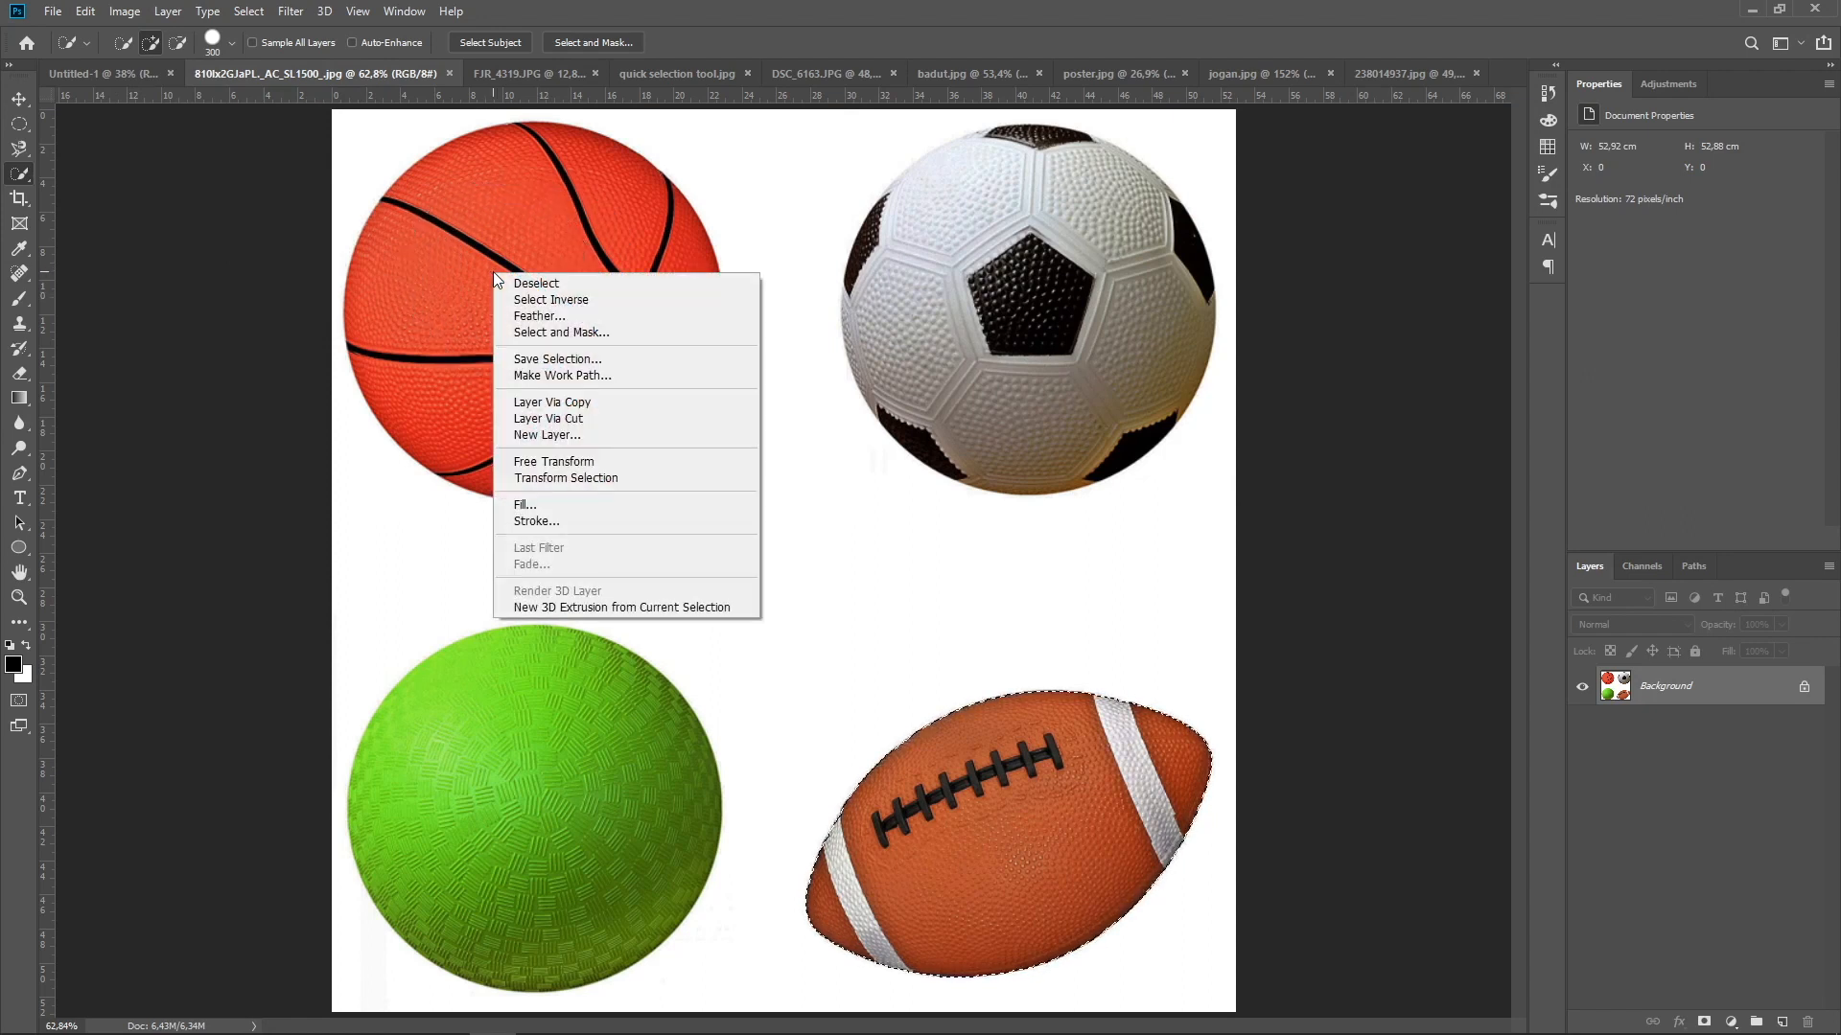
click(579, 3)
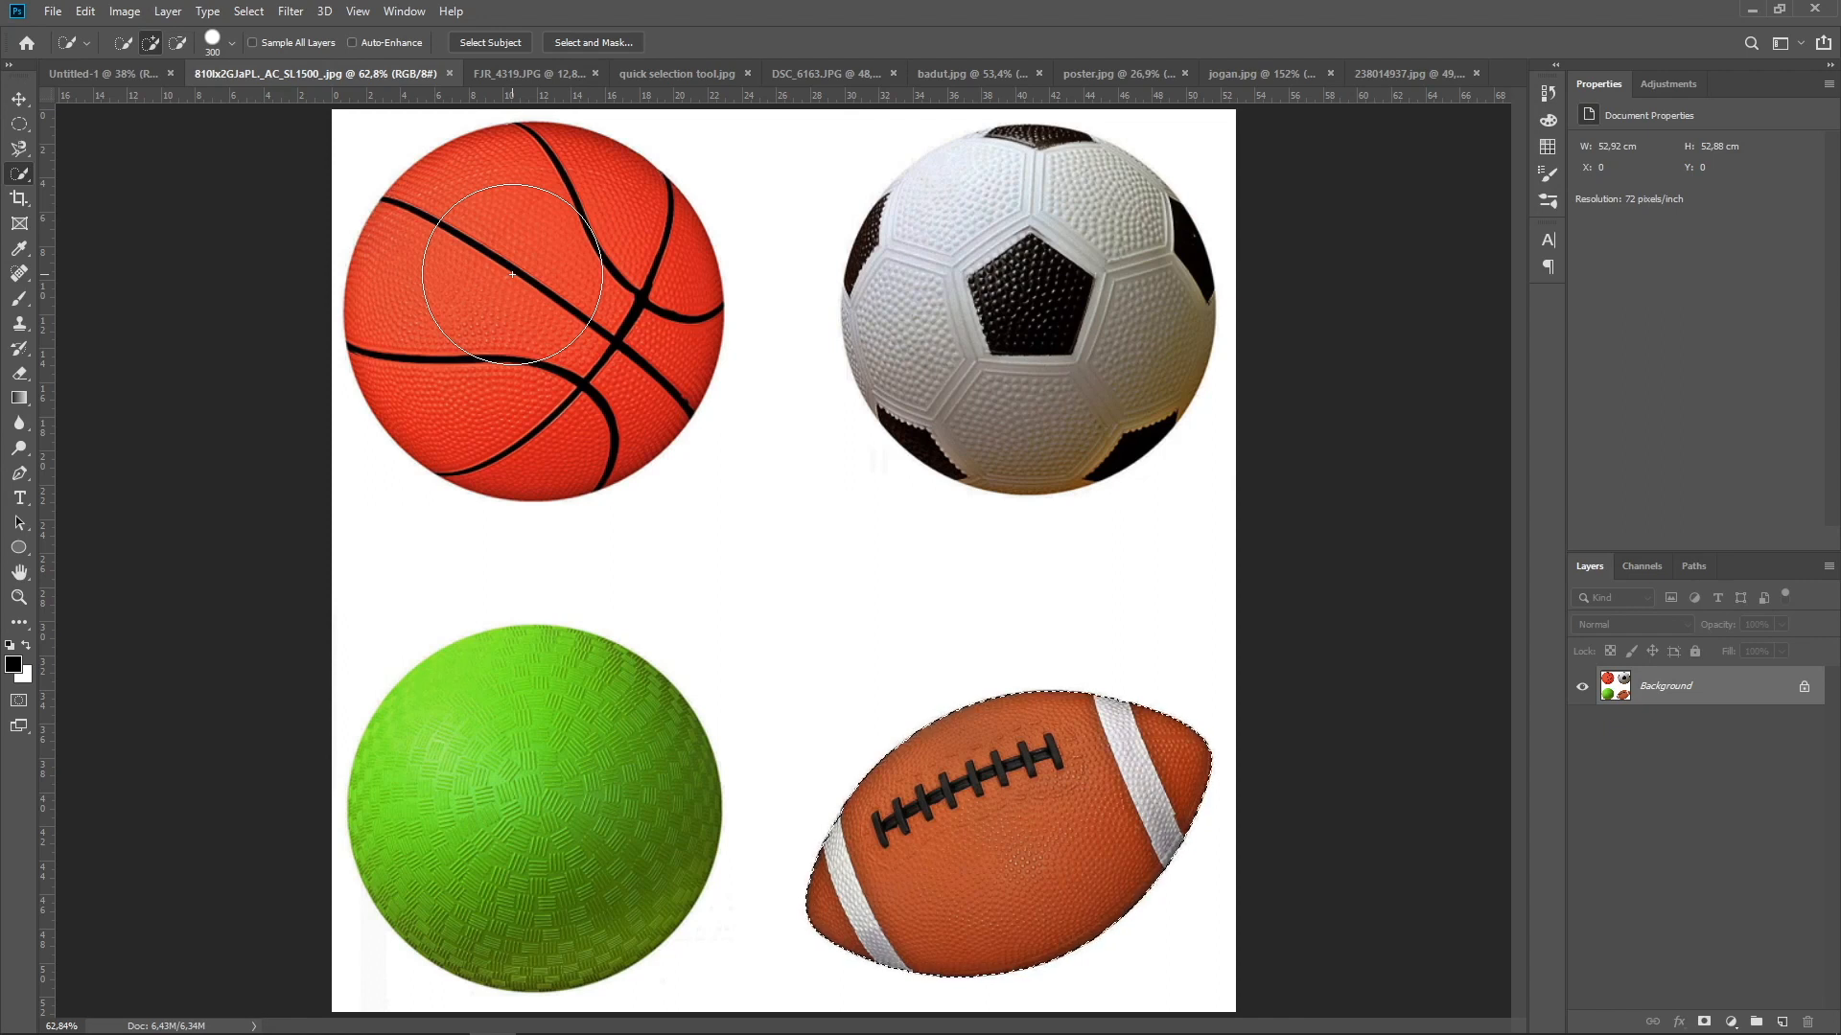
key(bracketleft)
key(bracketleft)
key(bracketleft)
key(bracketleft)
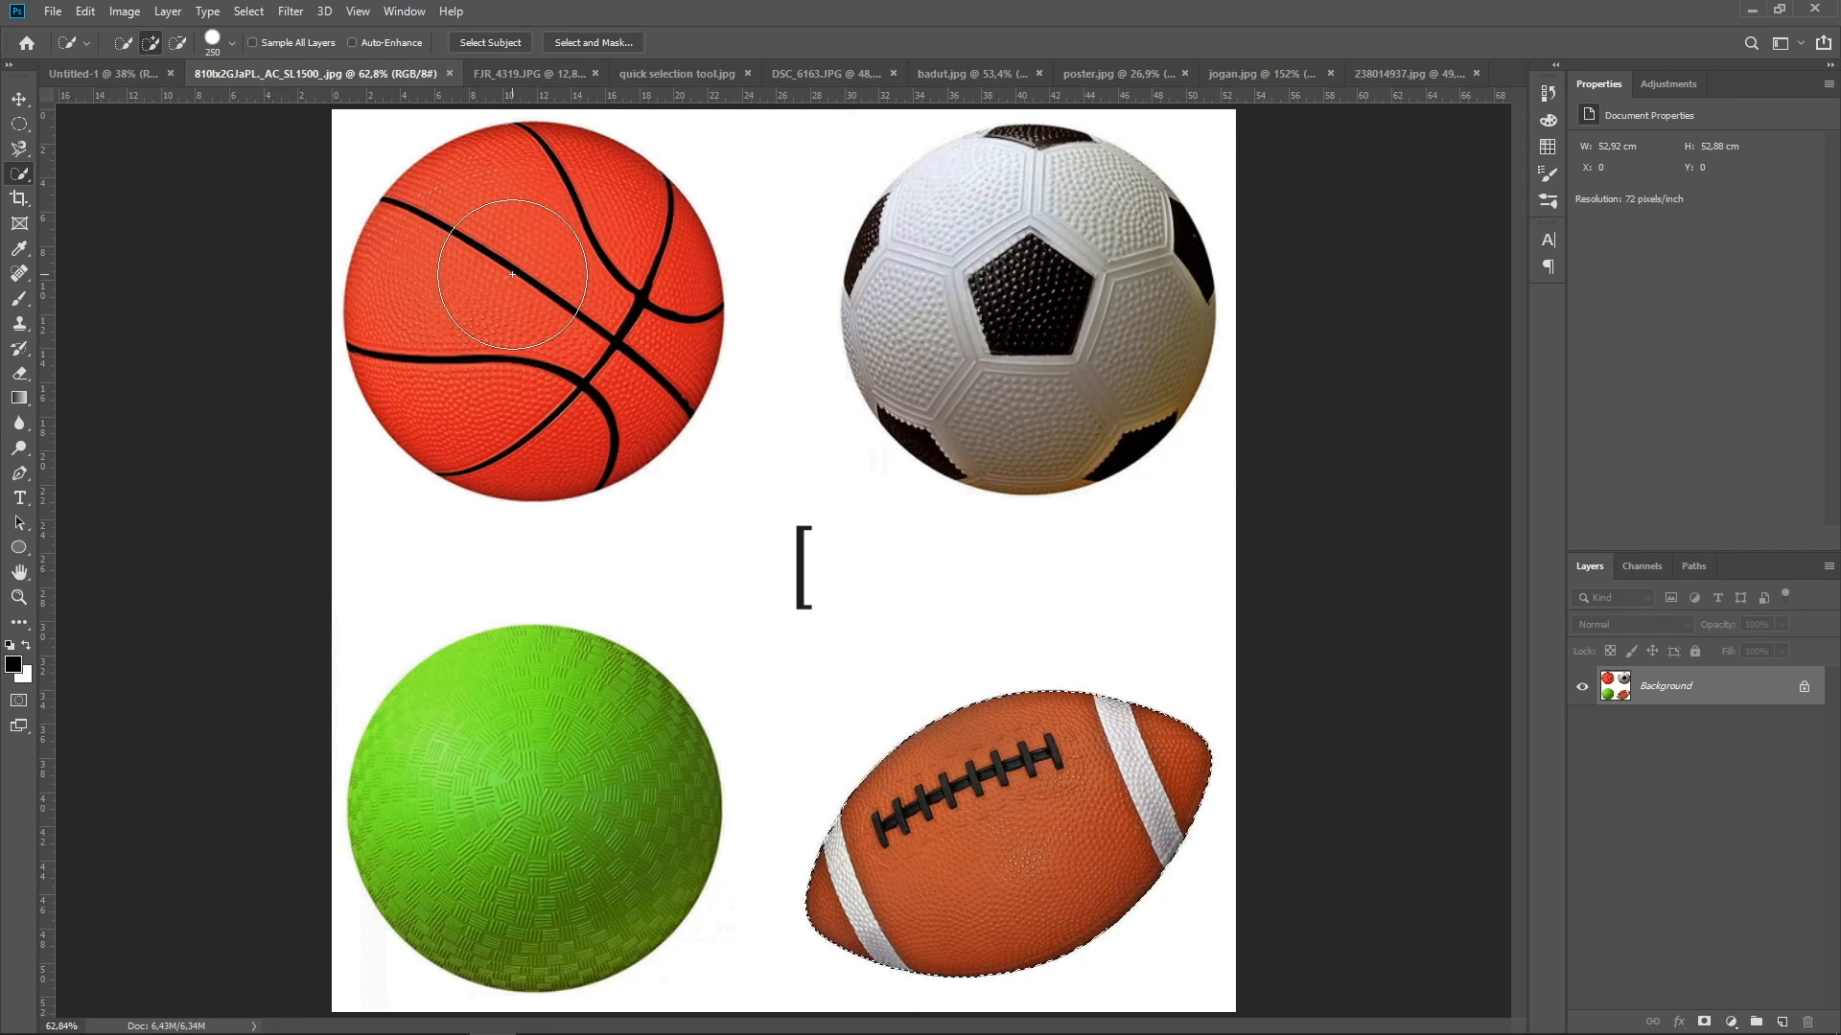
key(bracketleft)
key(bracketright)
key(bracketright)
key(bracketright)
key(bracketright)
key(bracketright)
key(bracketright)
key(bracketleft)
key(bracketleft)
key(bracketleft)
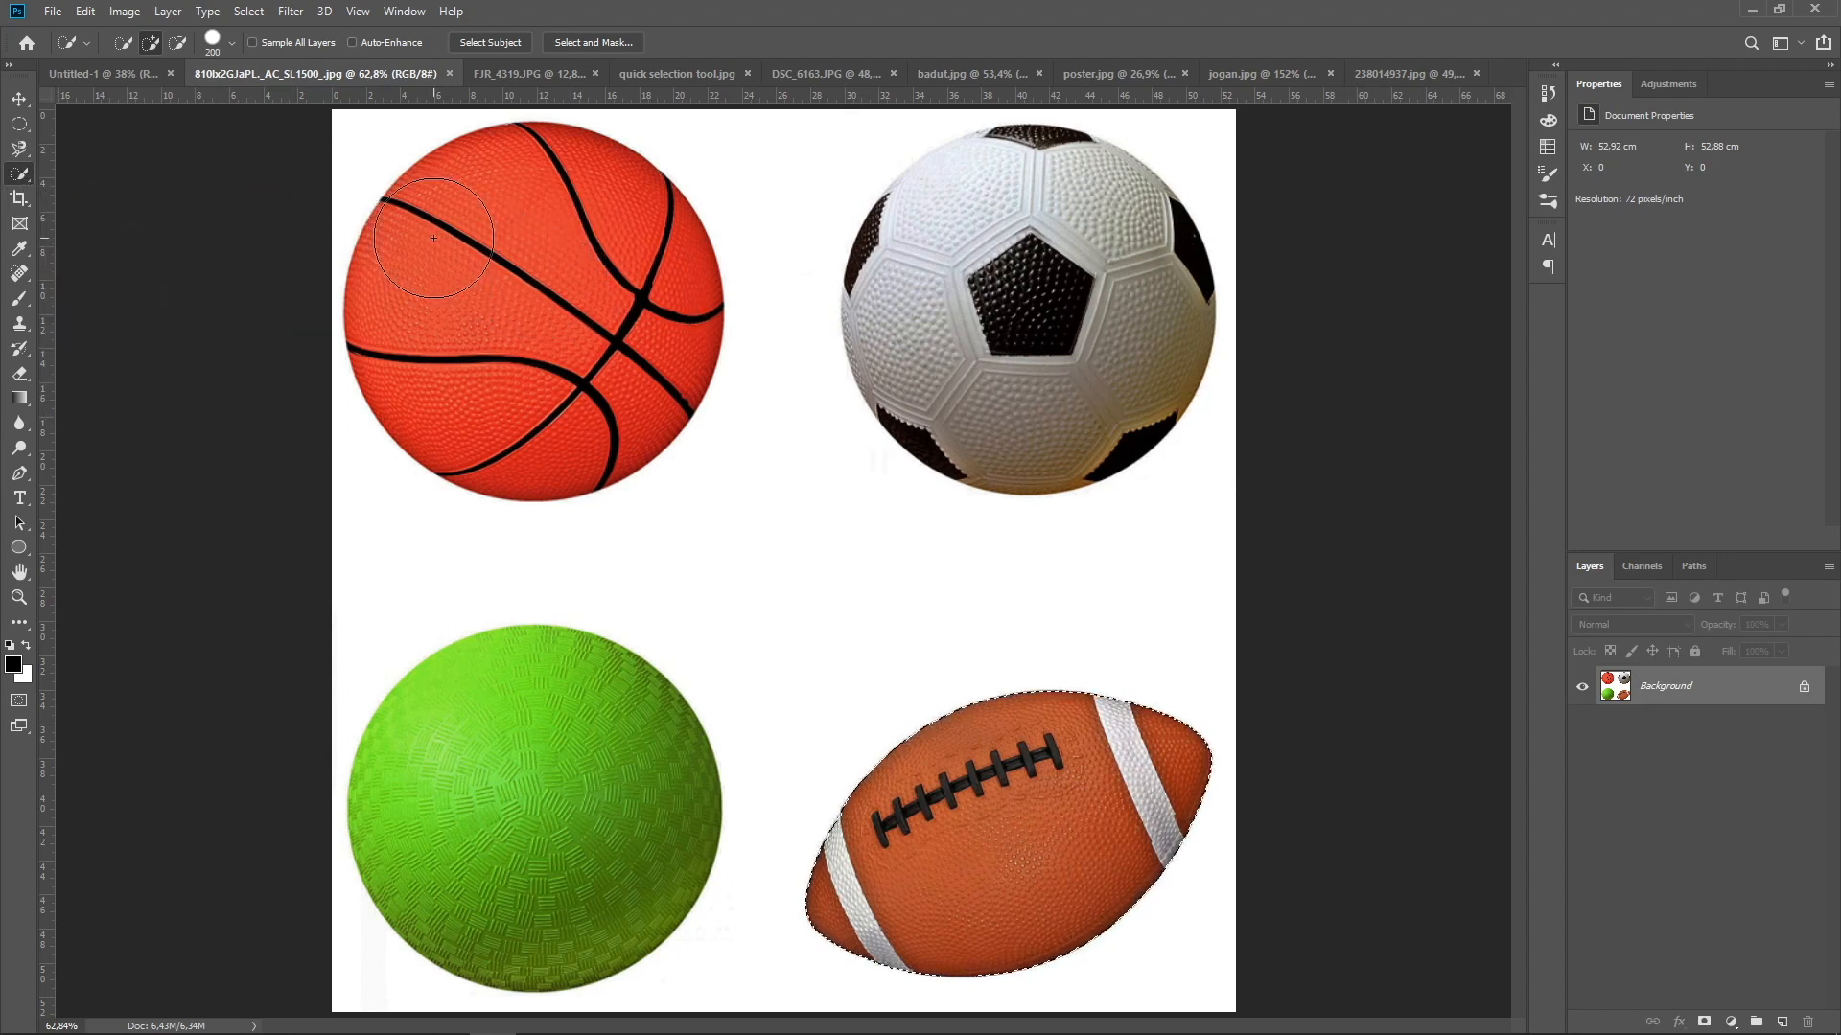
mouse_move(435, 237)
mouse_down()
mouse_move(531, 188)
mouse_move(629, 248)
mouse_move(632, 328)
mouse_move(654, 331)
mouse_move(571, 391)
mouse_up()
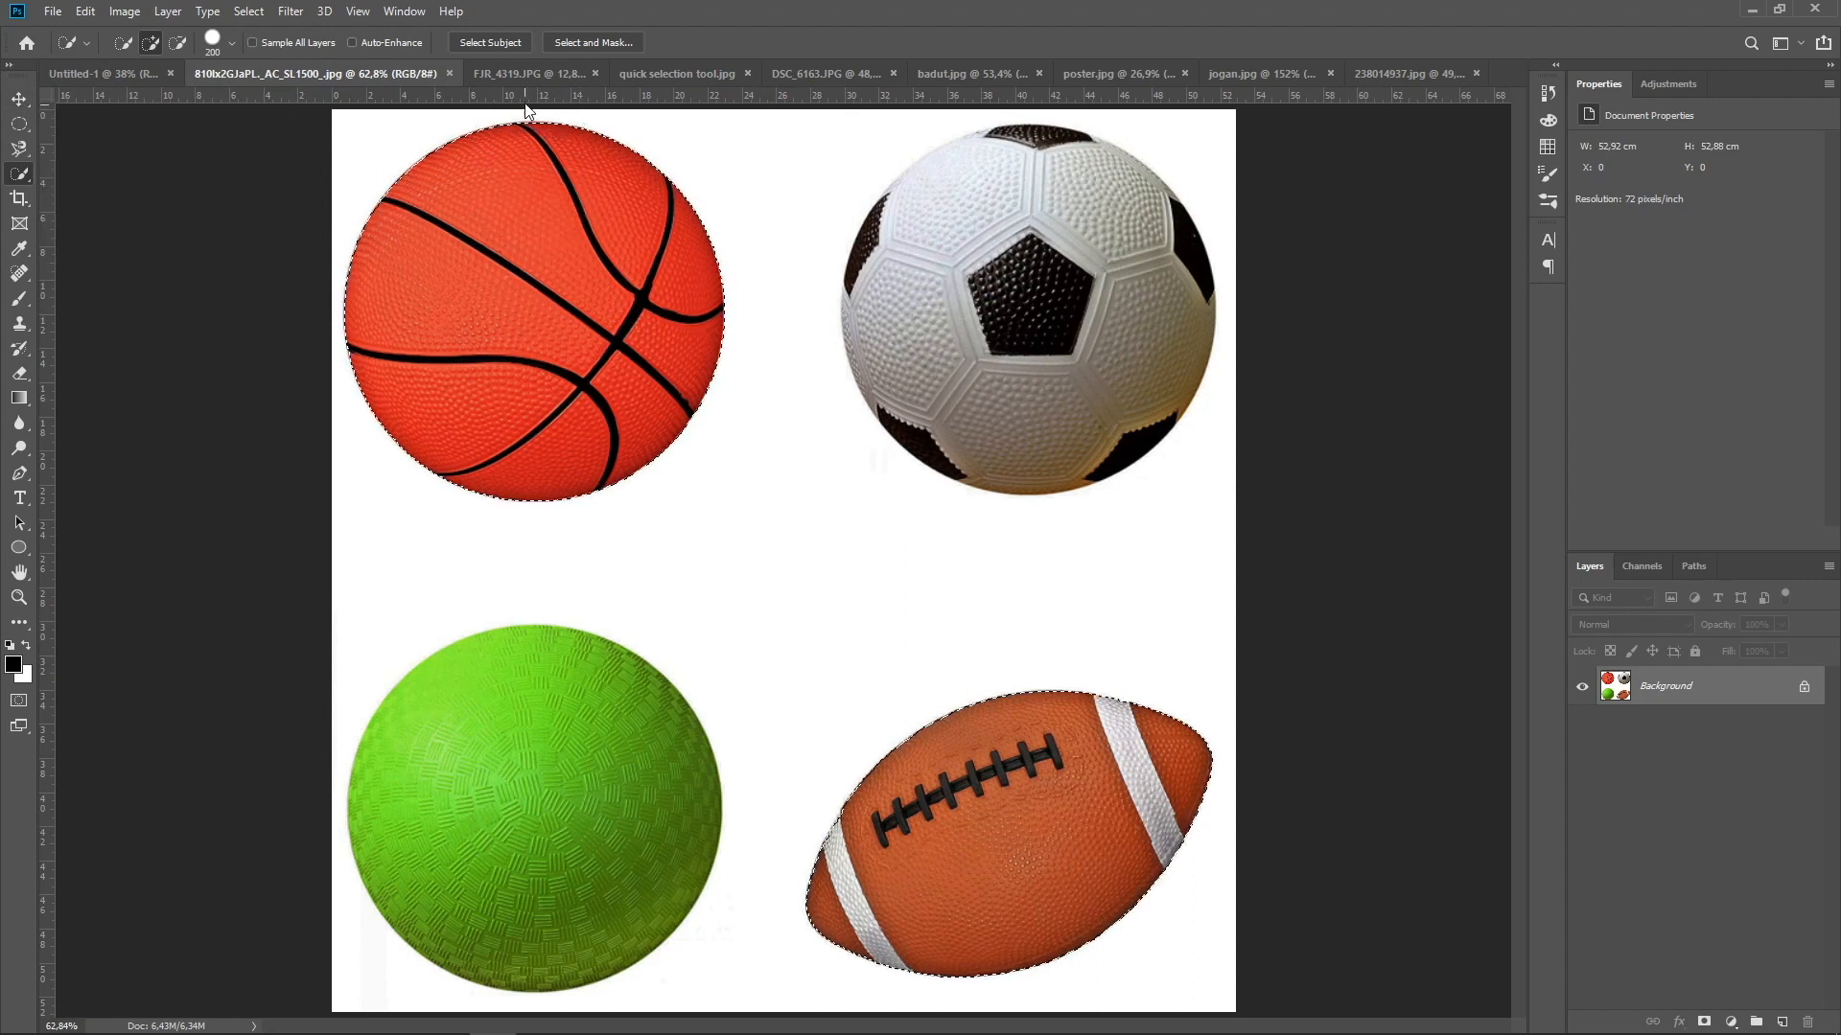
In quick selection tool.jpg, paint a Quick Selection from the man's cap to his hand with a brush size of 100
click(652, 78)
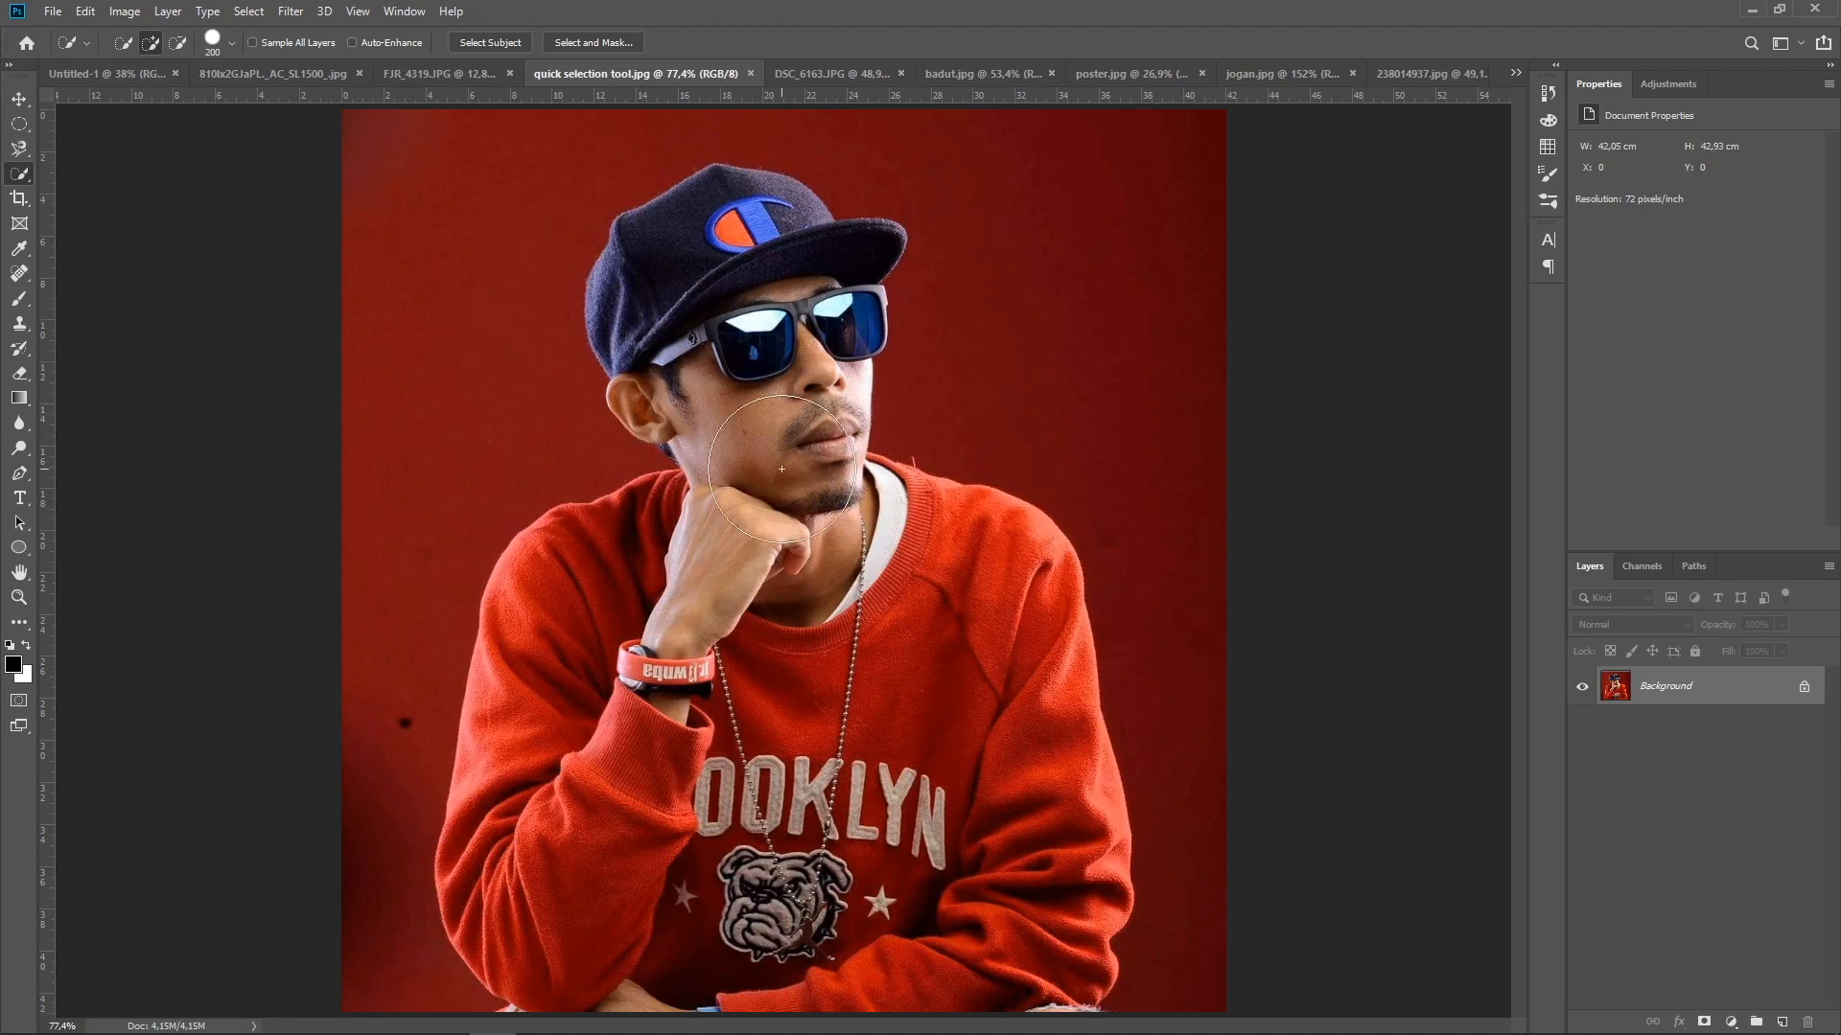
key(bracketleft)
key(bracketleft)
key(bracketleft)
key(bracketleft)
mouse_move(626, 317)
mouse_down()
mouse_move(683, 356)
mouse_move(768, 216)
mouse_move(812, 260)
mouse_move(808, 325)
mouse_move(702, 375)
mouse_move(819, 460)
mouse_move(849, 514)
mouse_move(977, 534)
mouse_move(1043, 812)
mouse_move(1040, 926)
mouse_move(978, 966)
mouse_move(1042, 985)
mouse_move(729, 943)
mouse_move(614, 984)
mouse_move(508, 913)
mouse_move(499, 865)
mouse_move(547, 644)
mouse_move(583, 596)
mouse_move(723, 533)
mouse_up()
Return to the 810Ix2GJaPL._AC_SL1500_.jpg document, switch to the Magic Wand tool, and deselect the basketball and American football
click(417, 75)
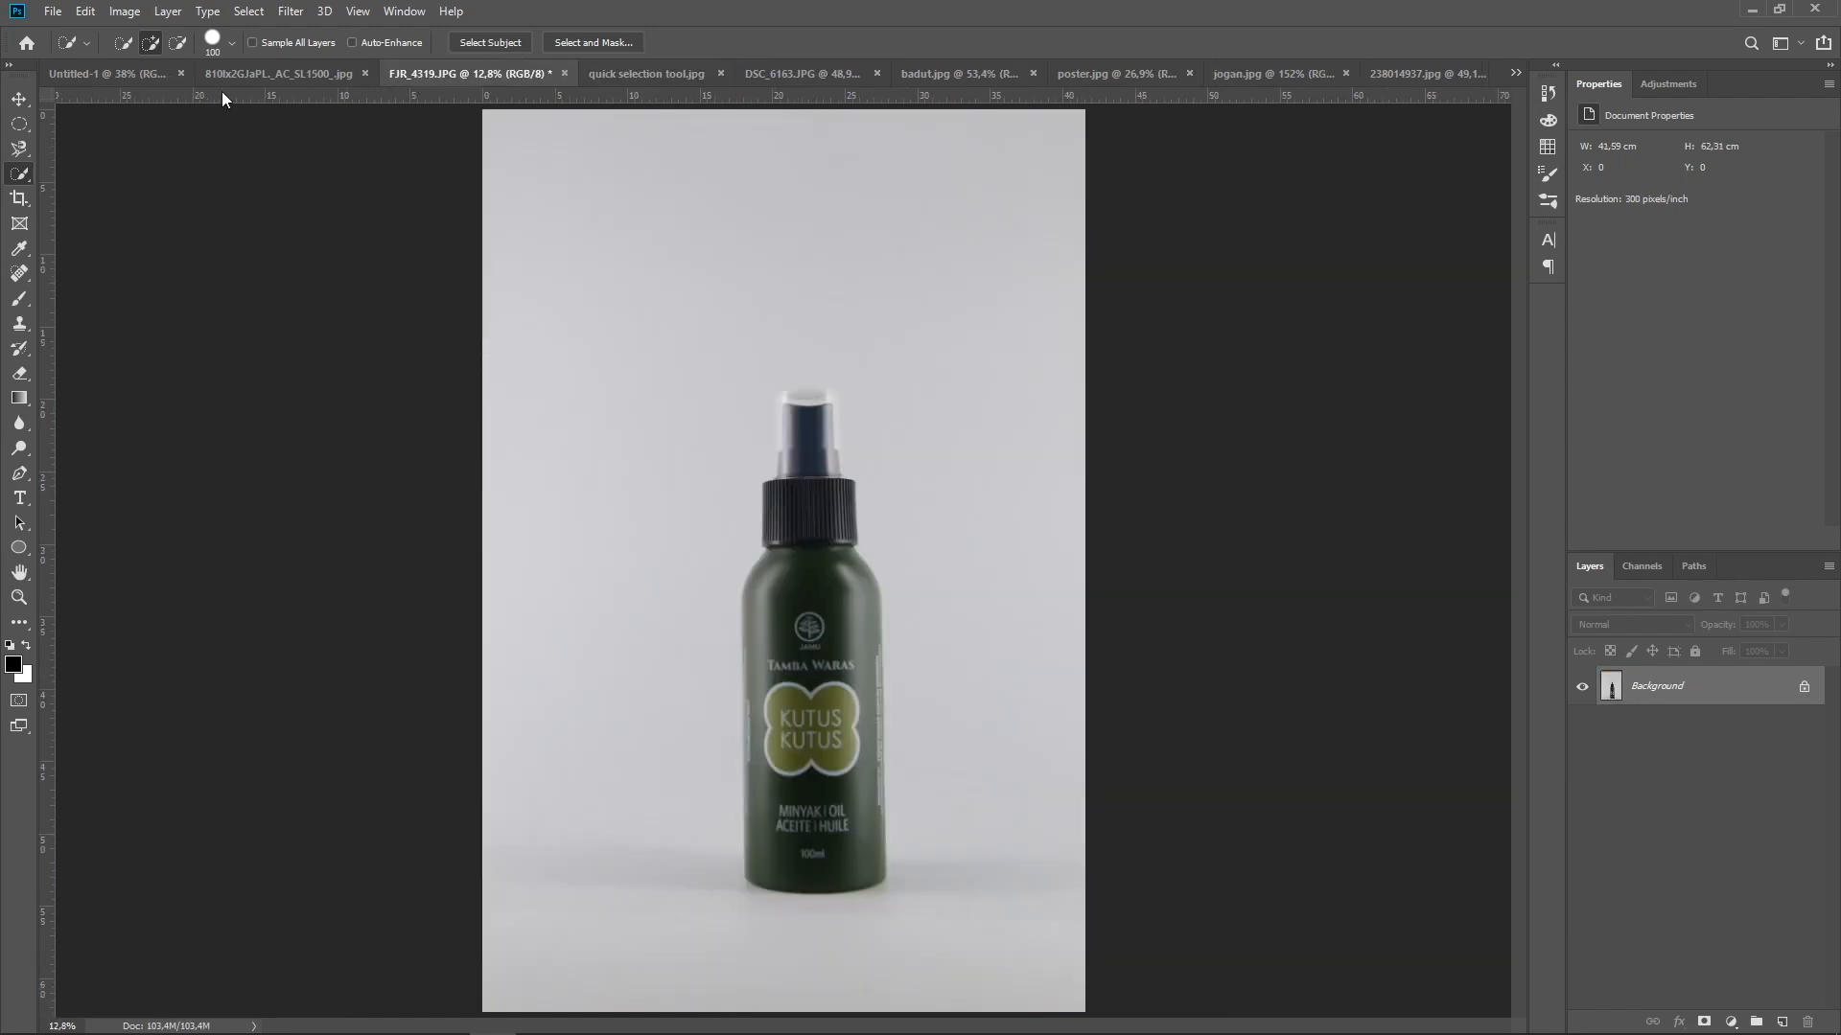
click(257, 72)
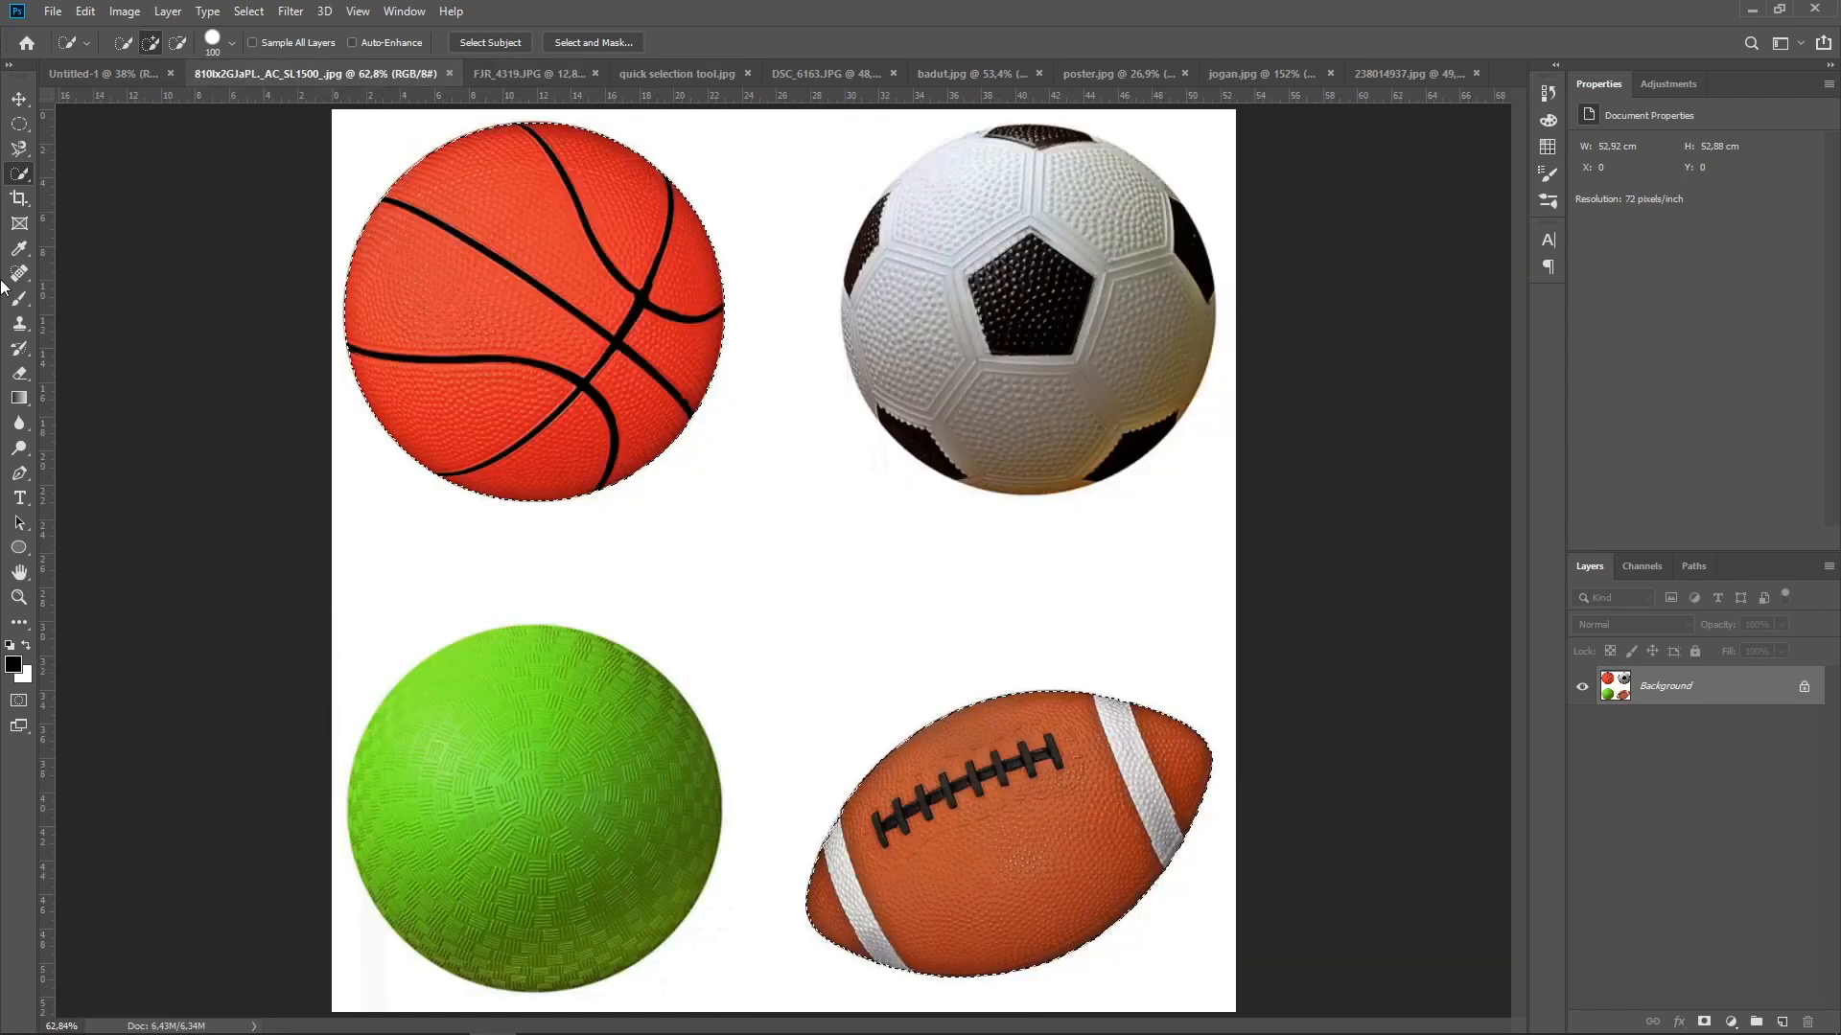
right_click(21, 177)
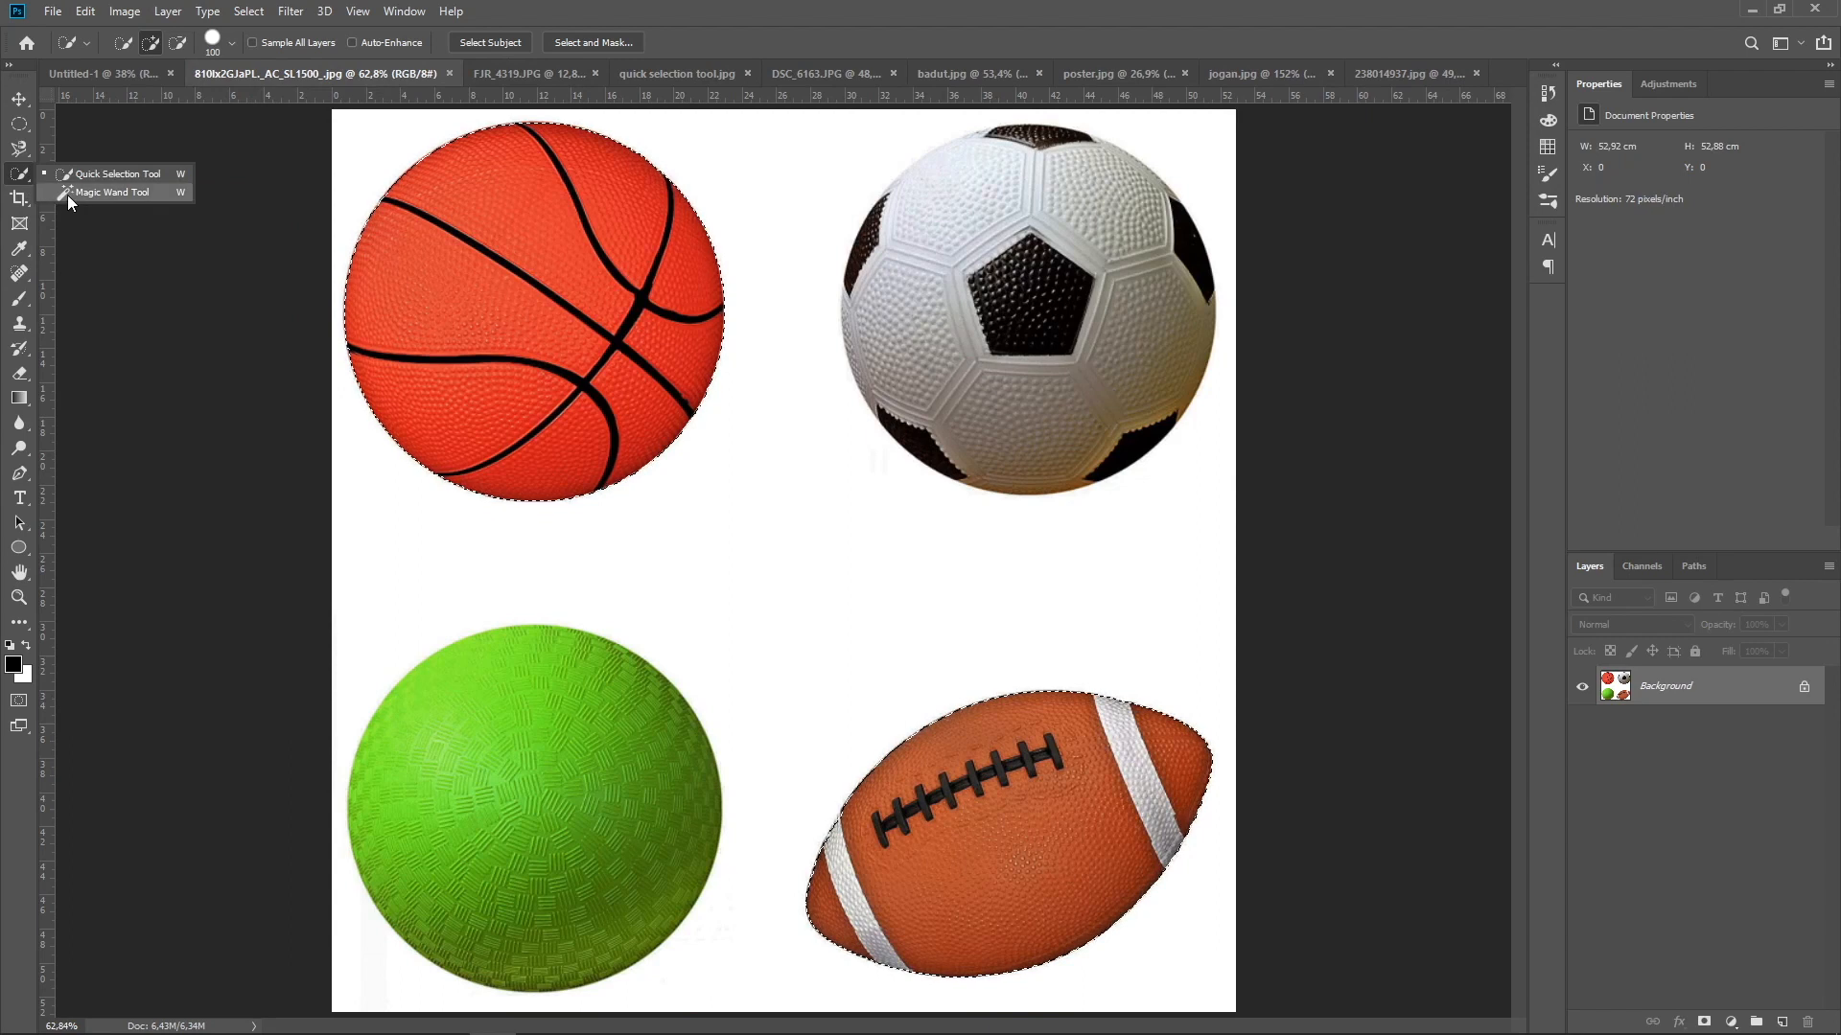
click(96, 193)
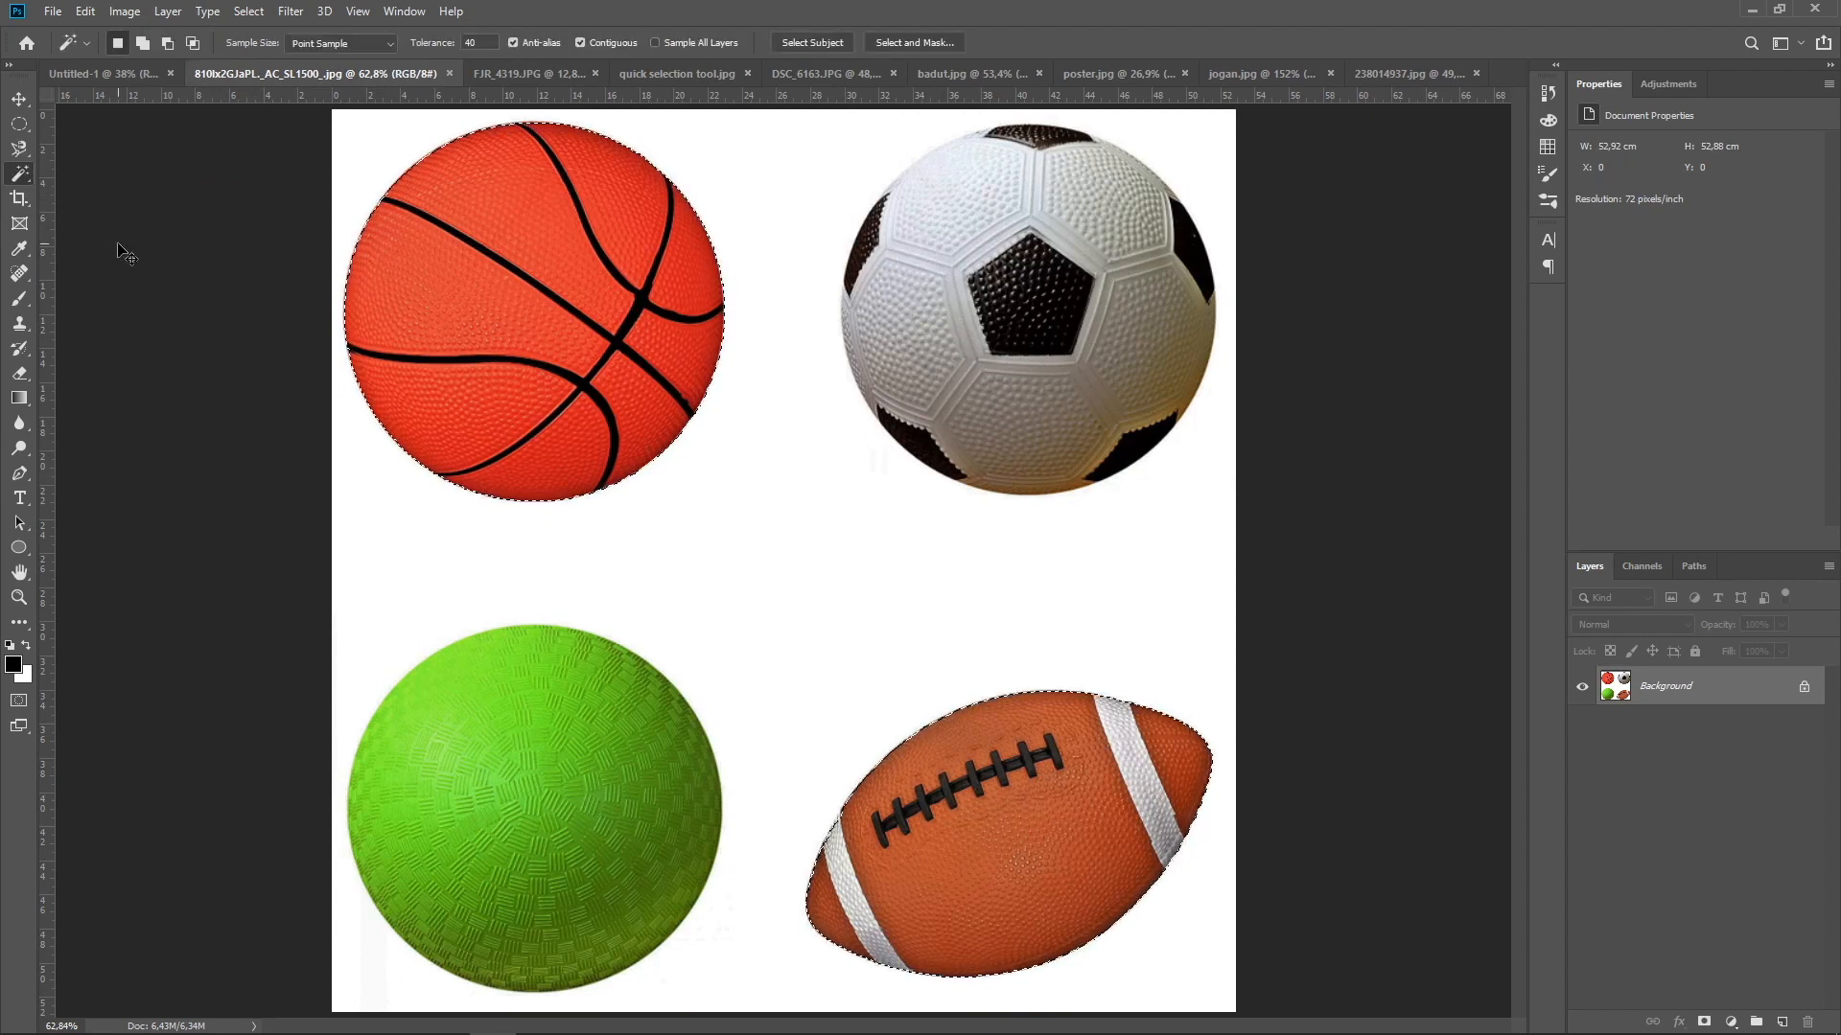
key(ctrl+d)
Select the white background around the four balls with the Magic Wand tool
right_click(17, 180)
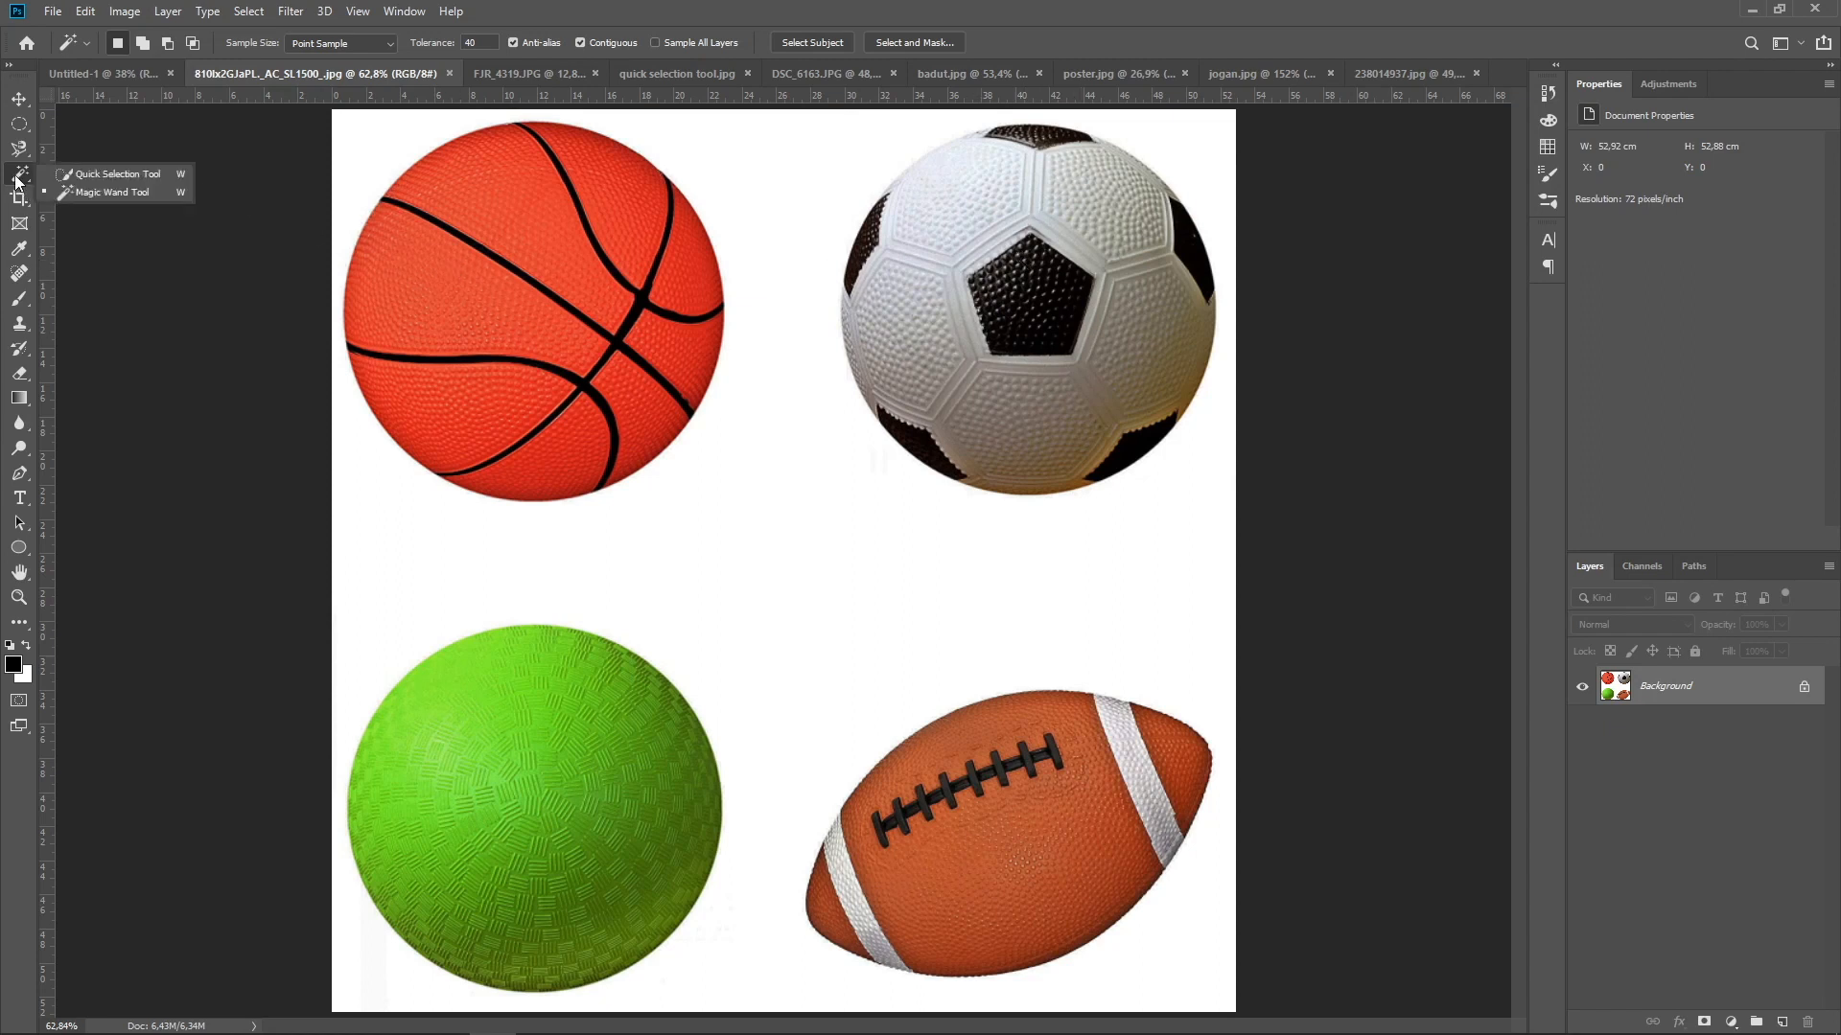
click(75, 193)
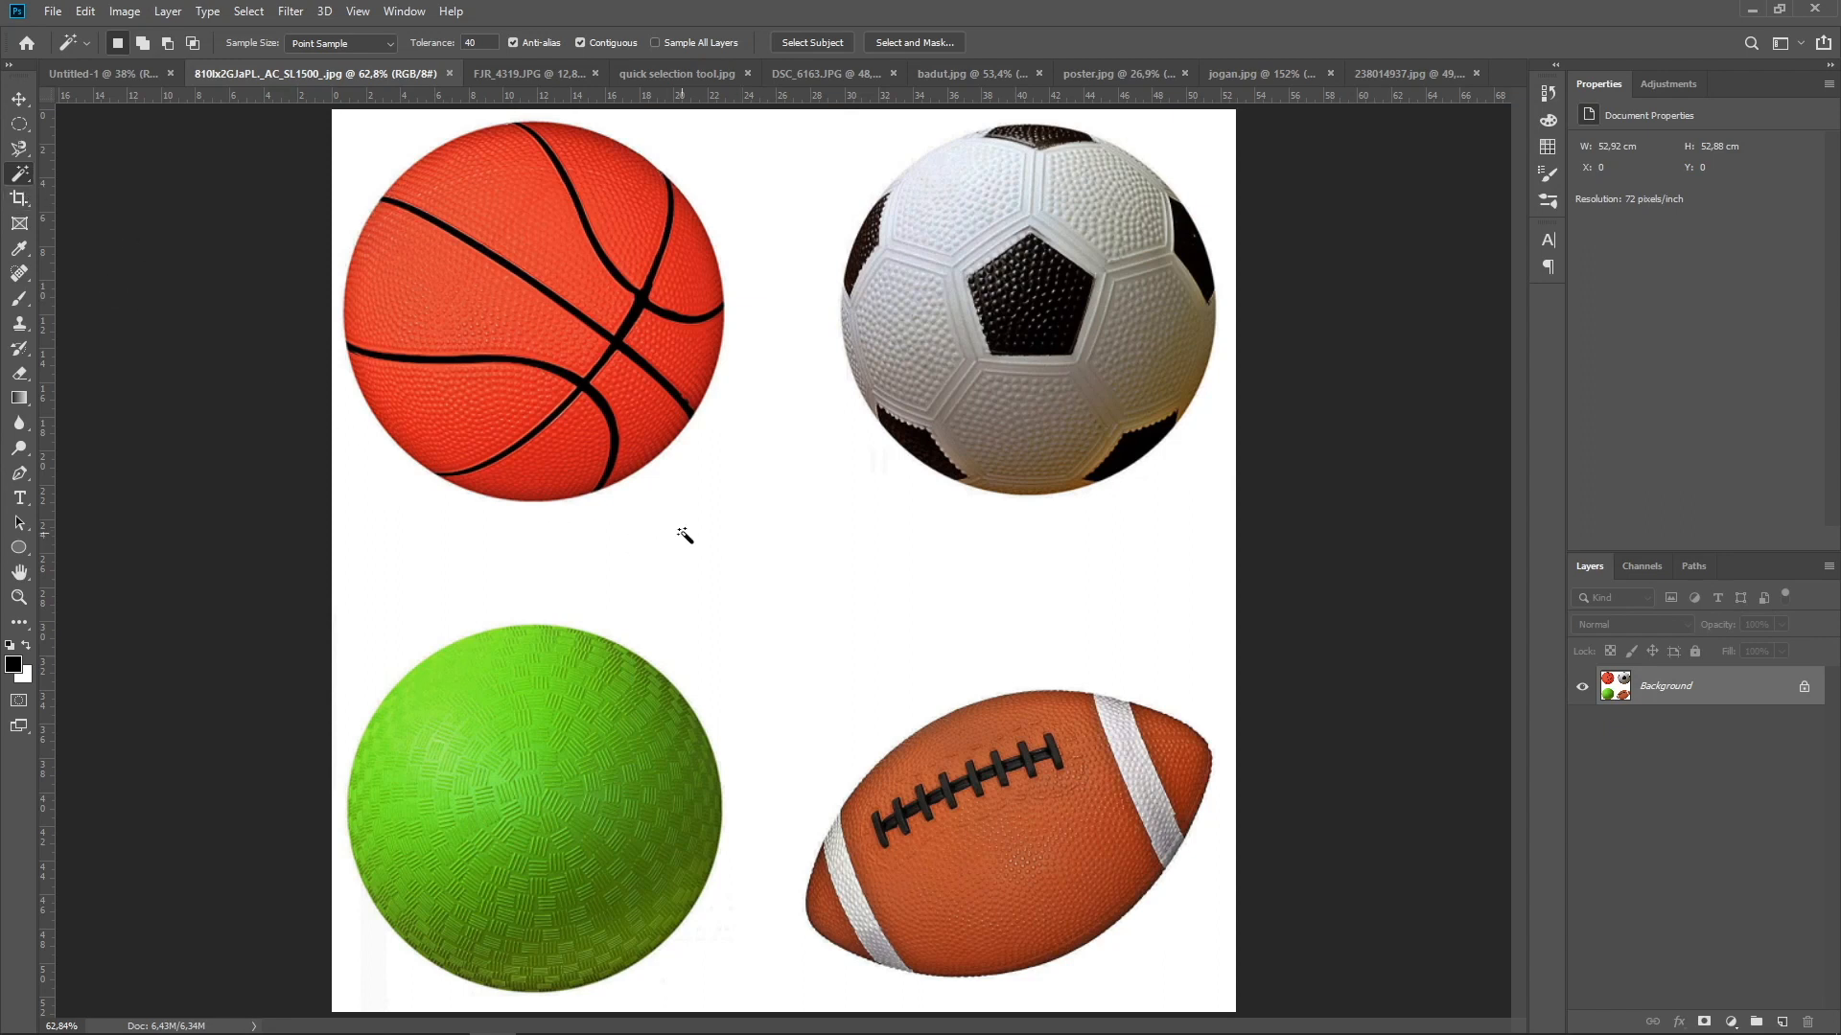
click(787, 562)
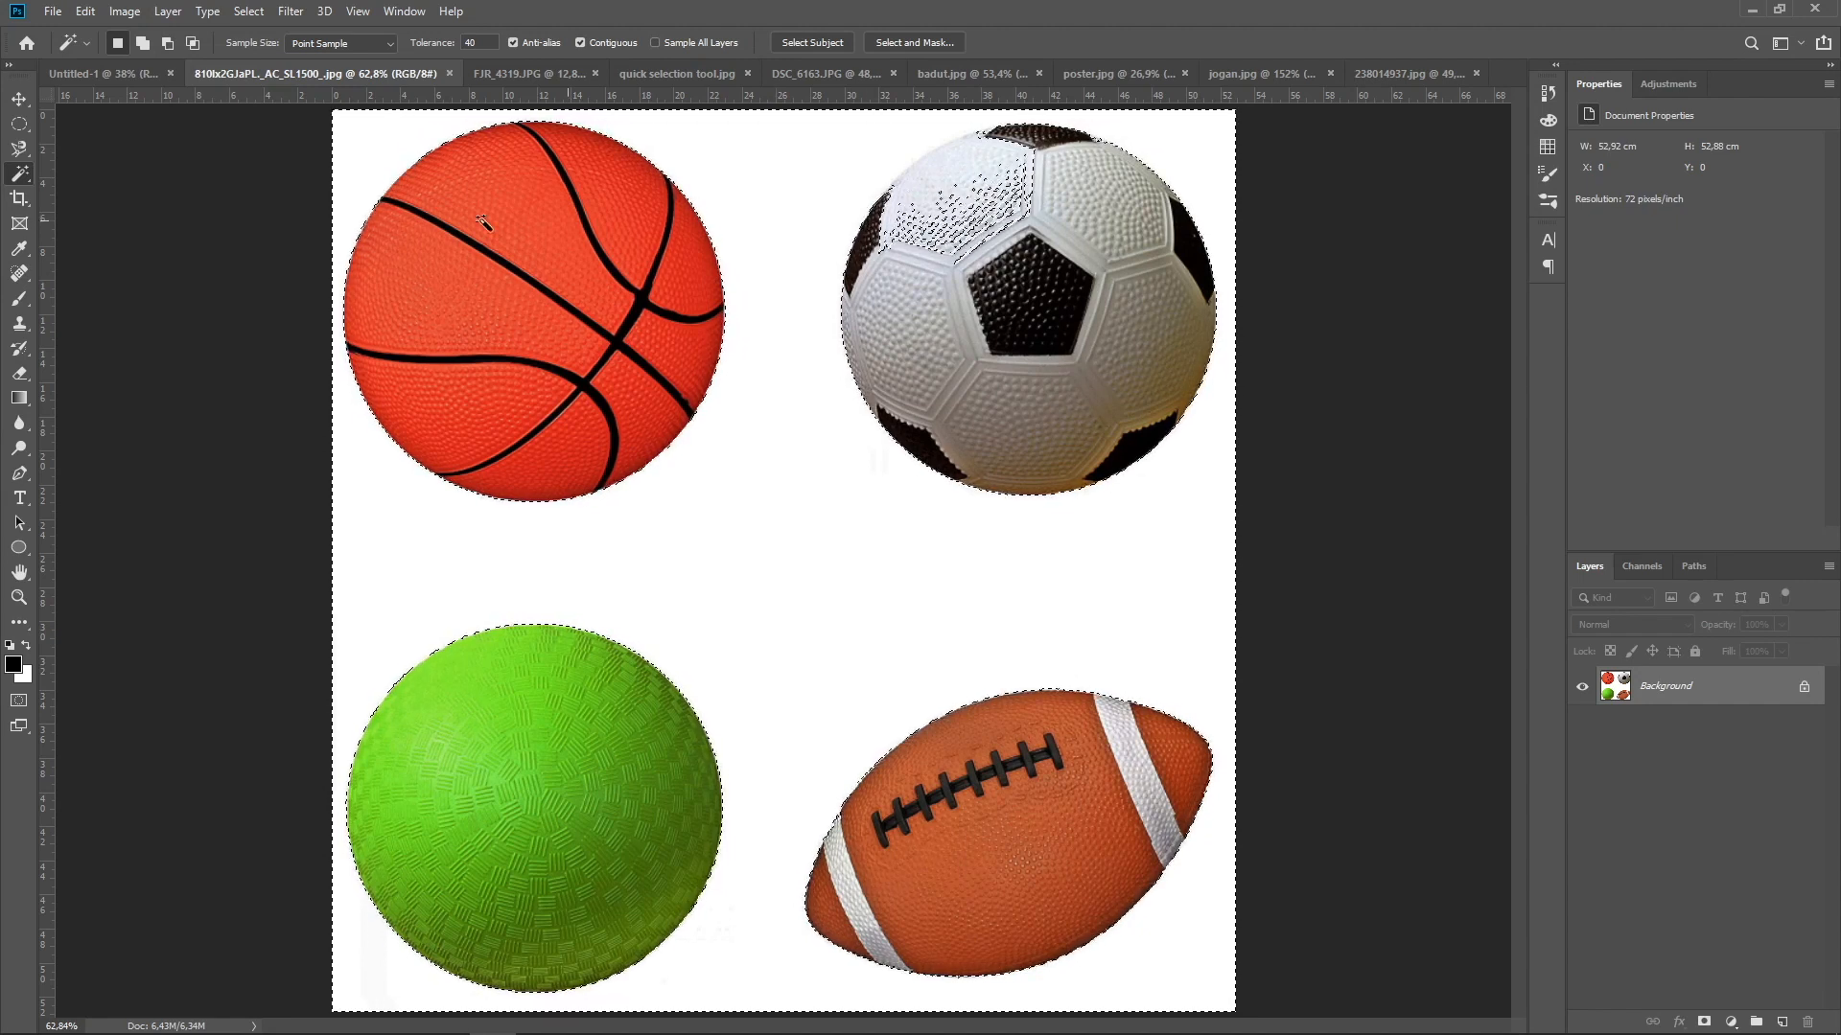
Subtract the soccer ball's white panel area from the background selection with the Quick Selection tool
click(19, 174)
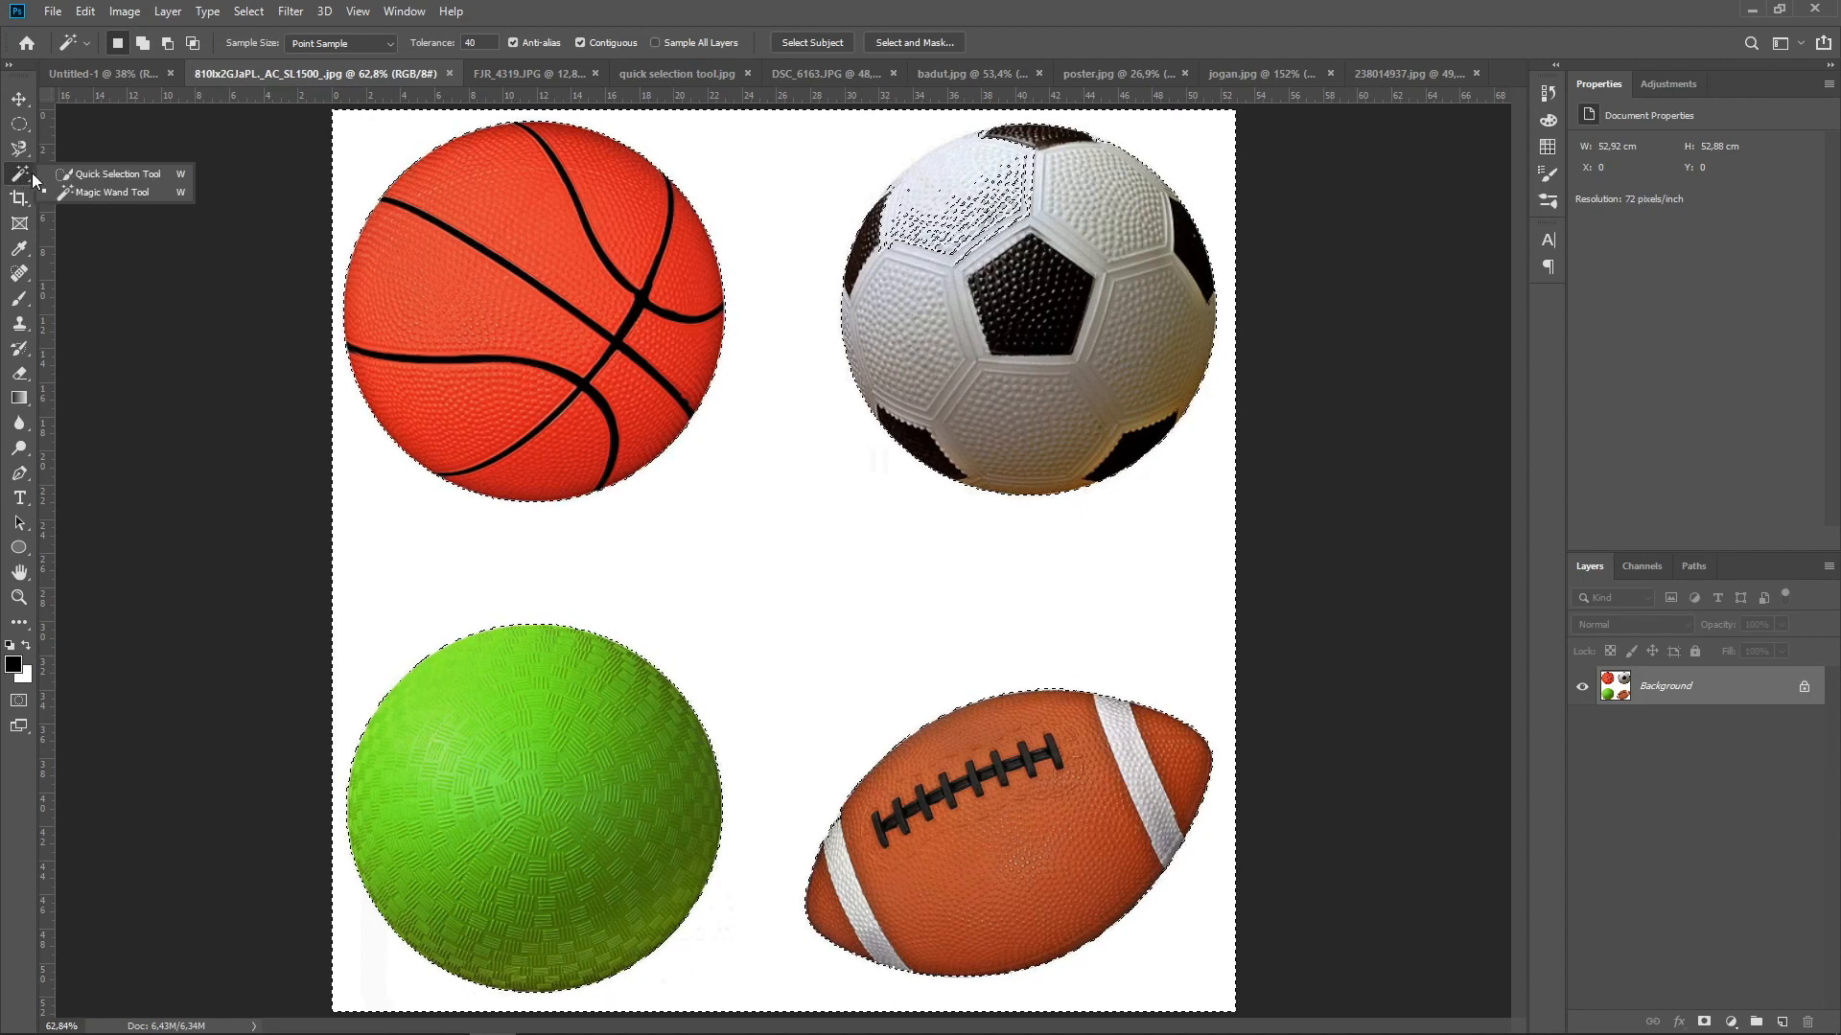
click(61, 175)
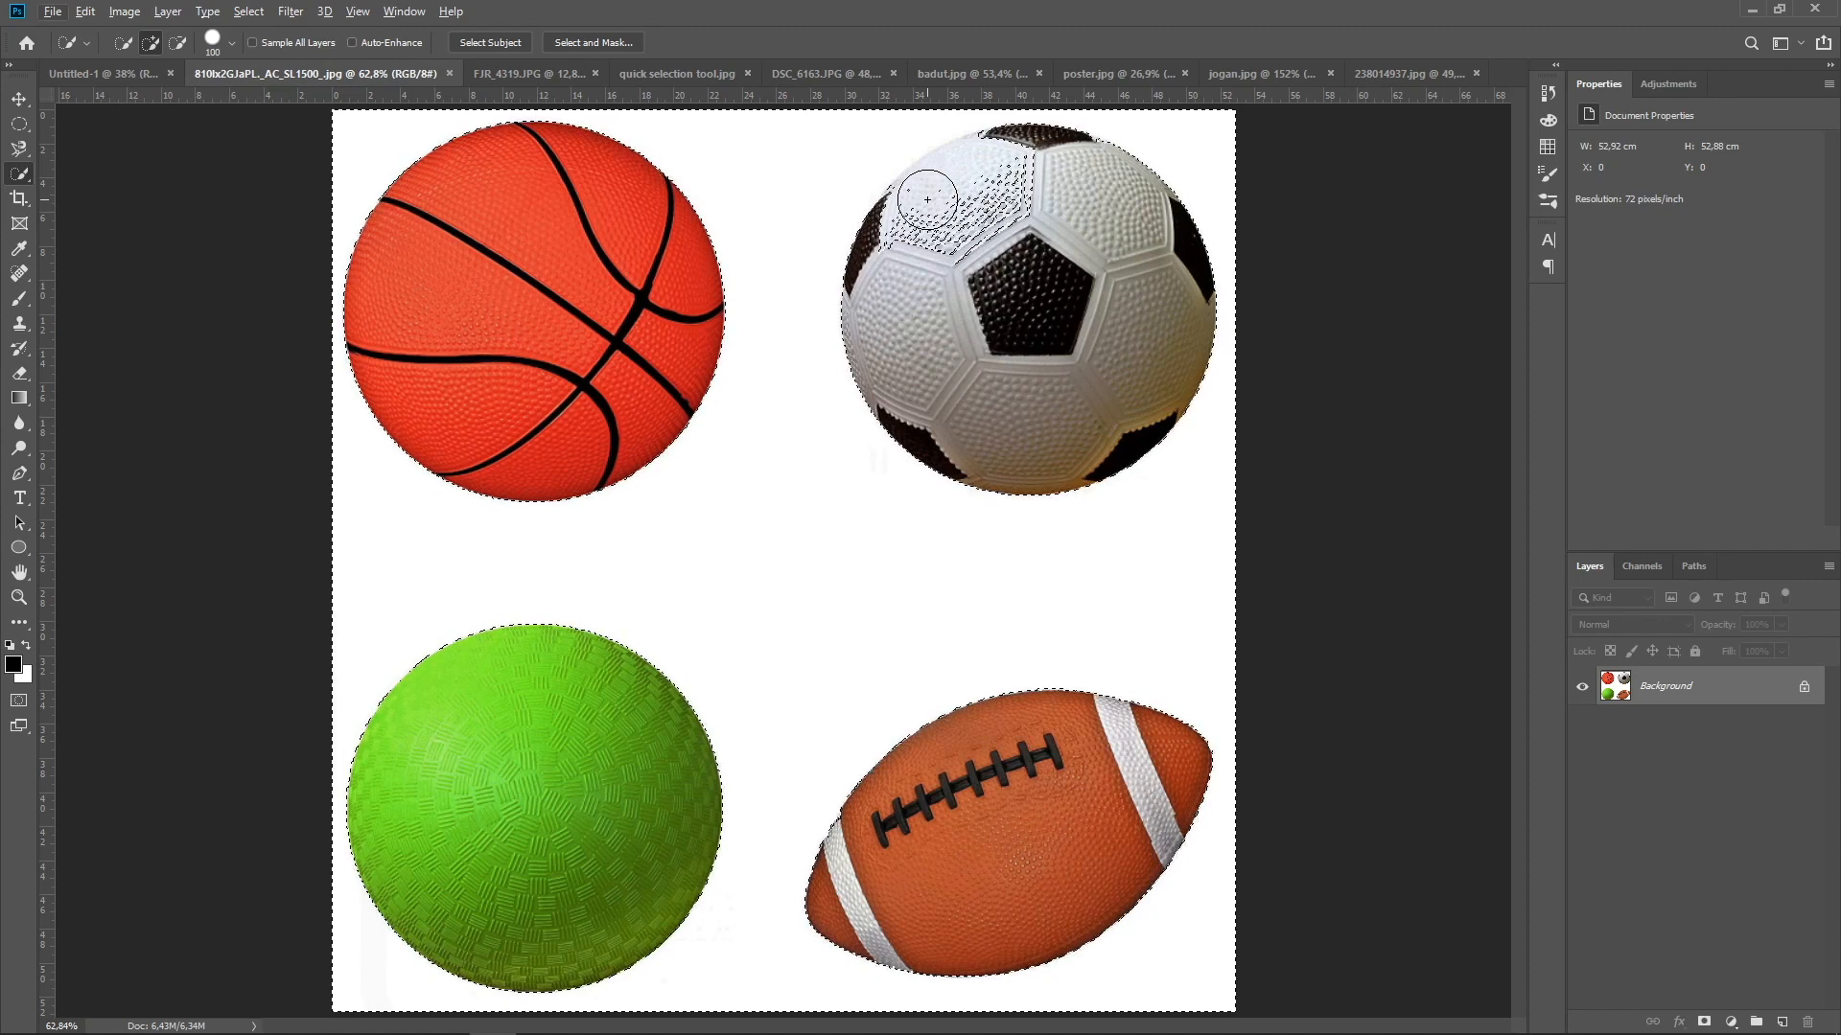
key(alt)
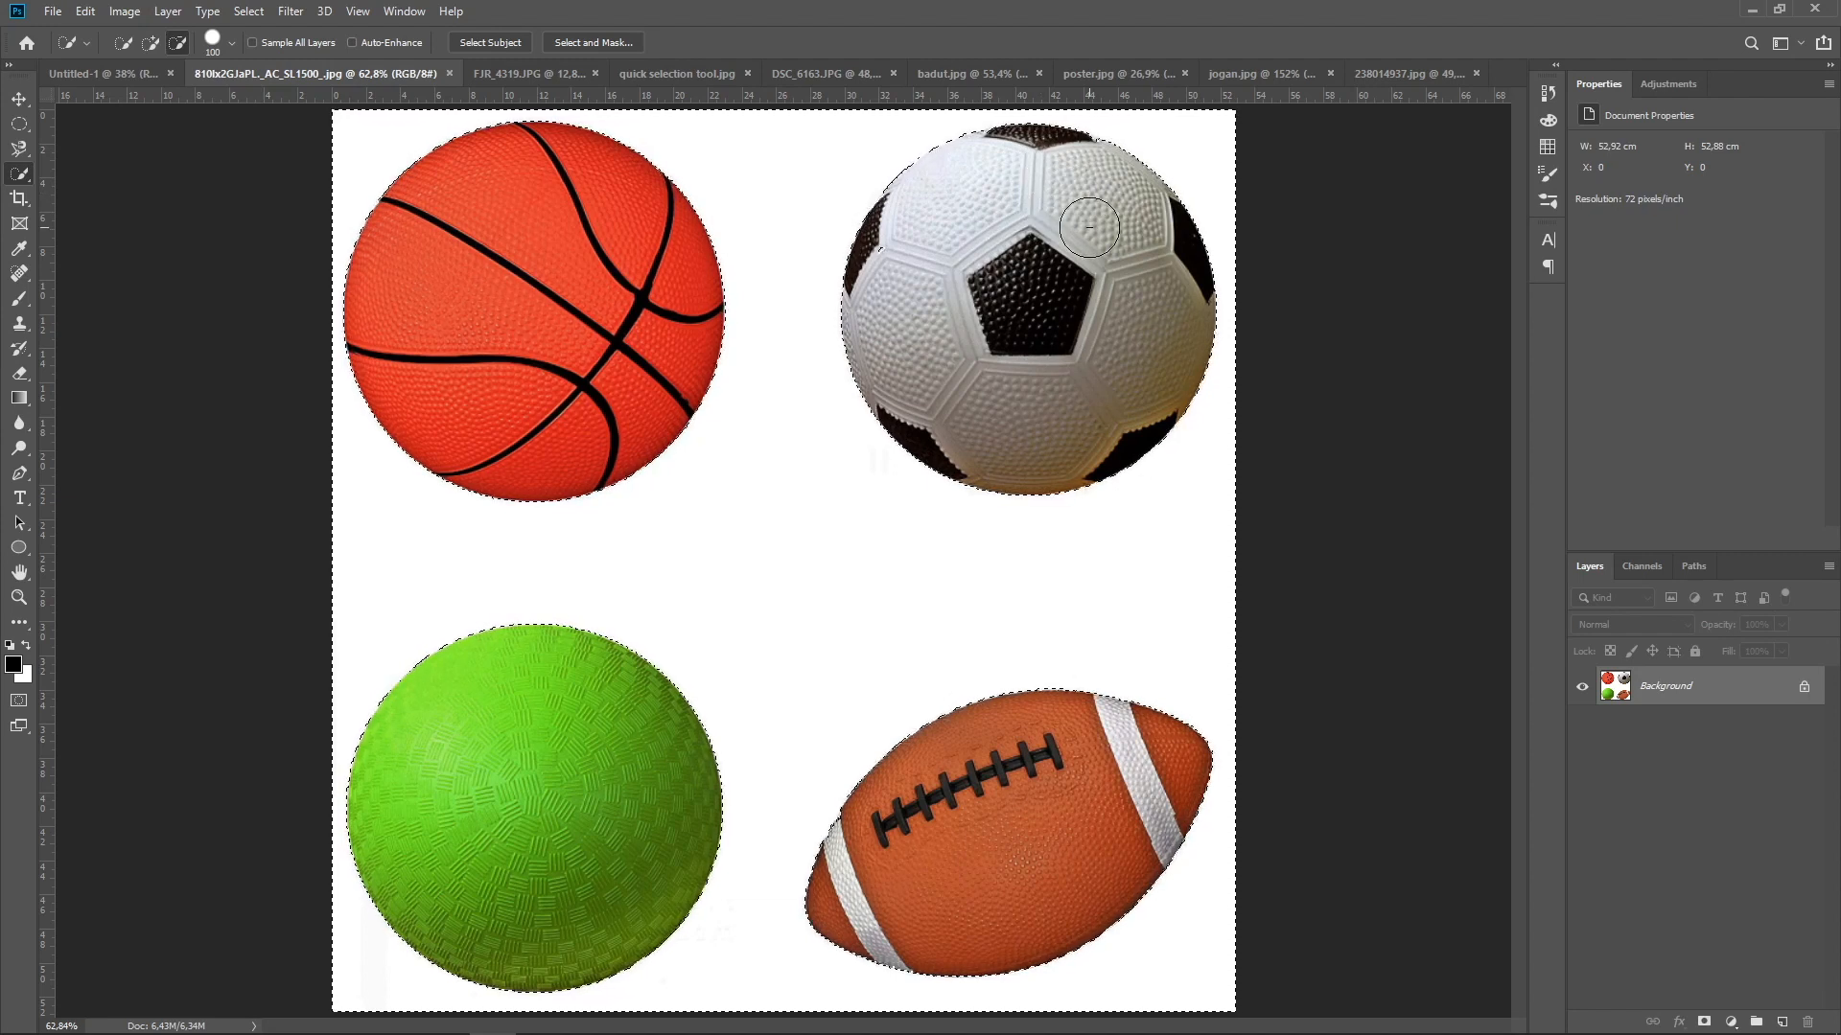
key(alt)
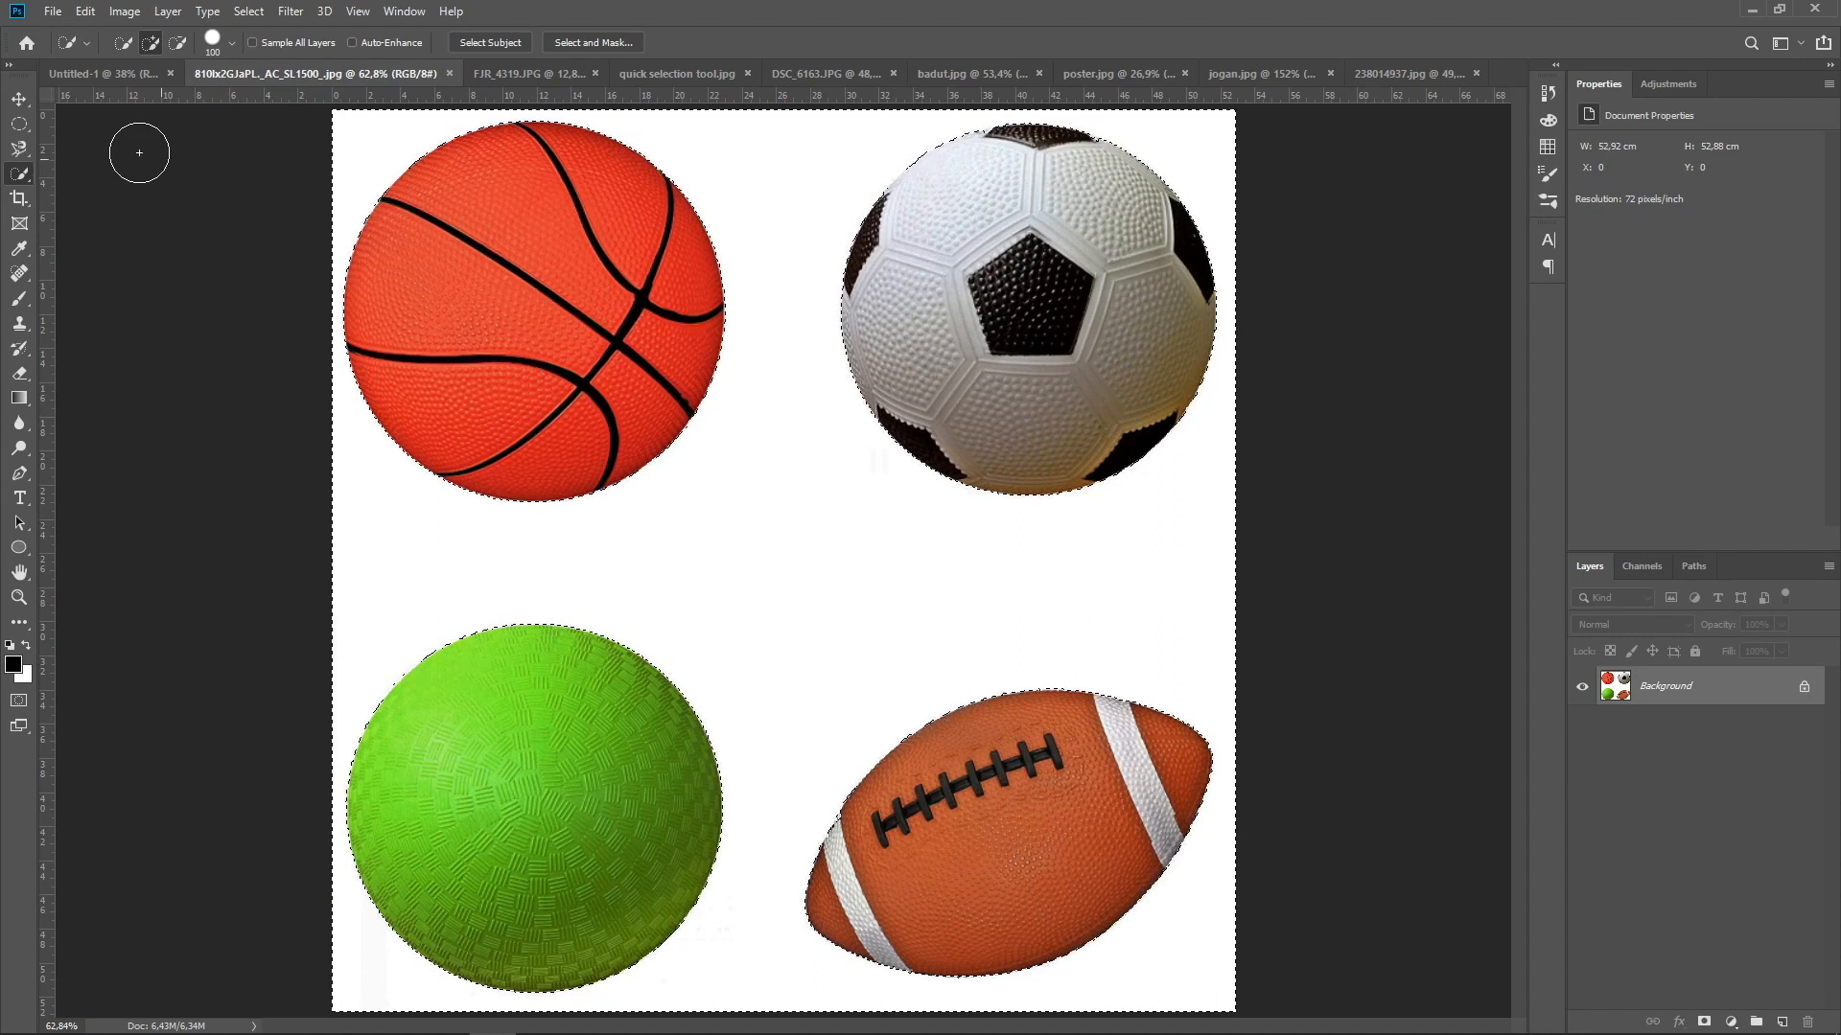
Copy the selected white background to a new layer and toggle the Background layer's visibility to check the copy
key(v)
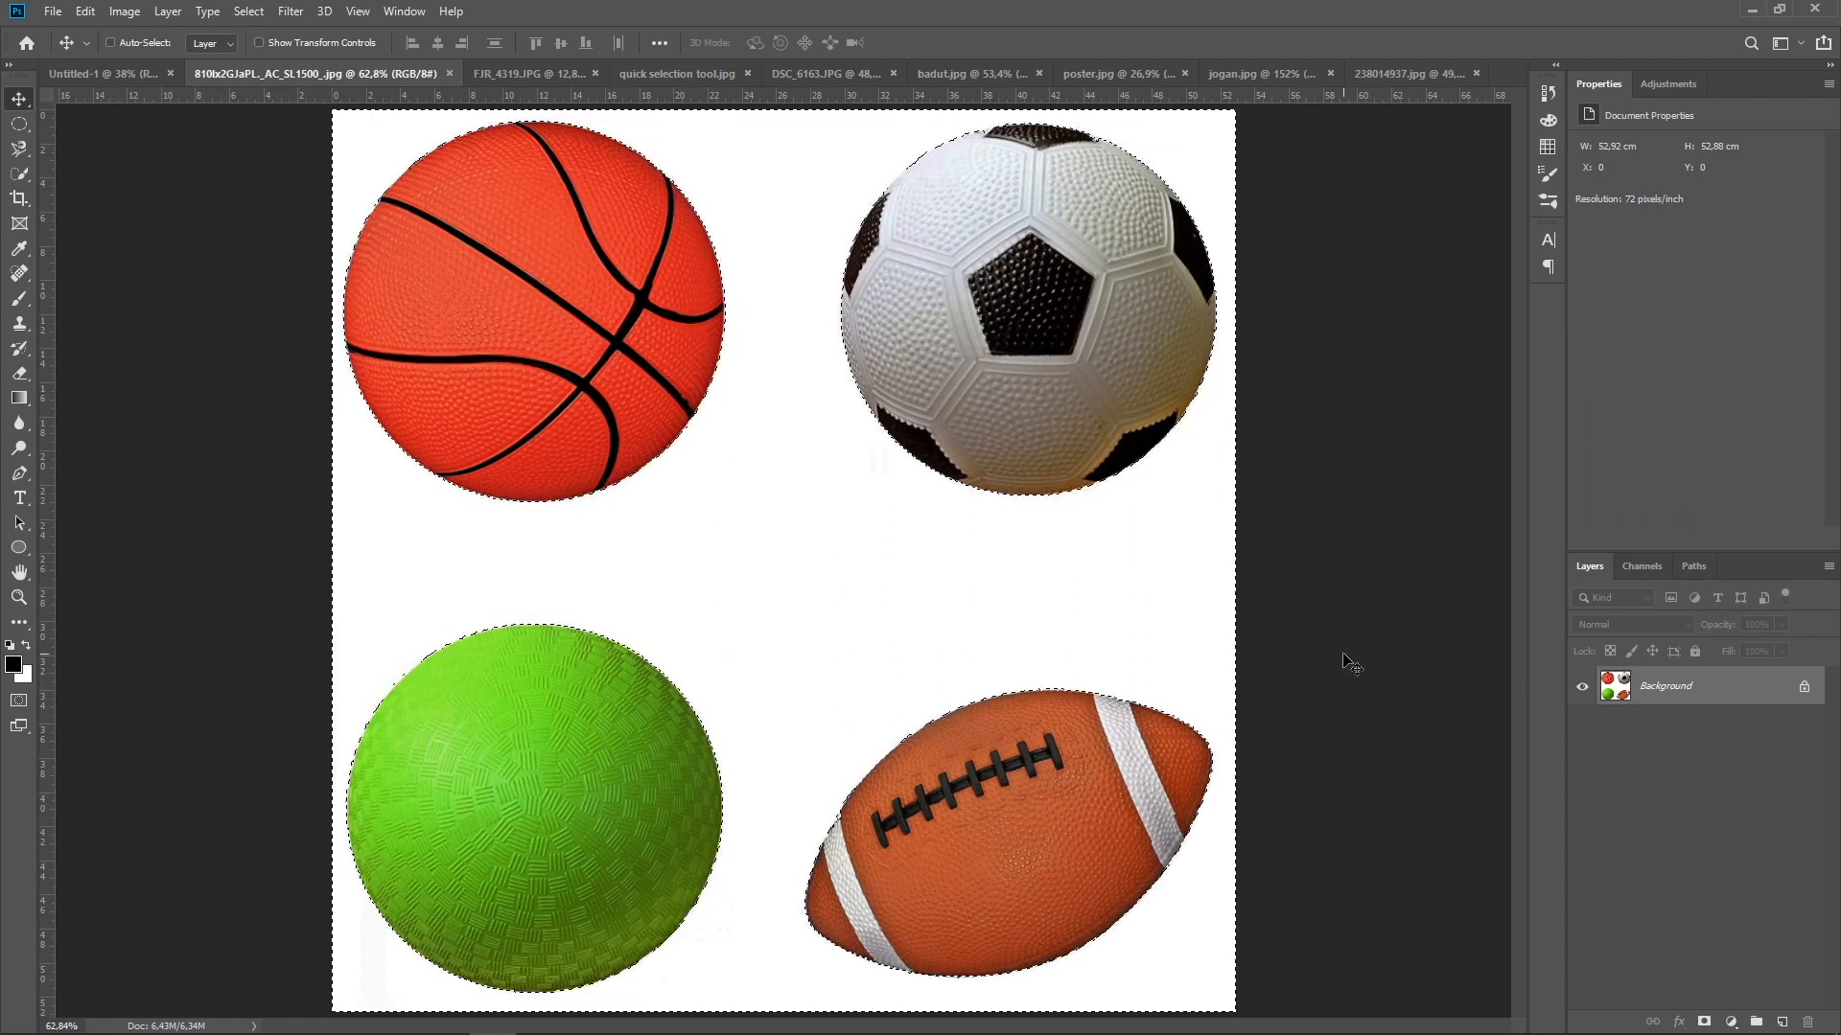
key(ctrl+j)
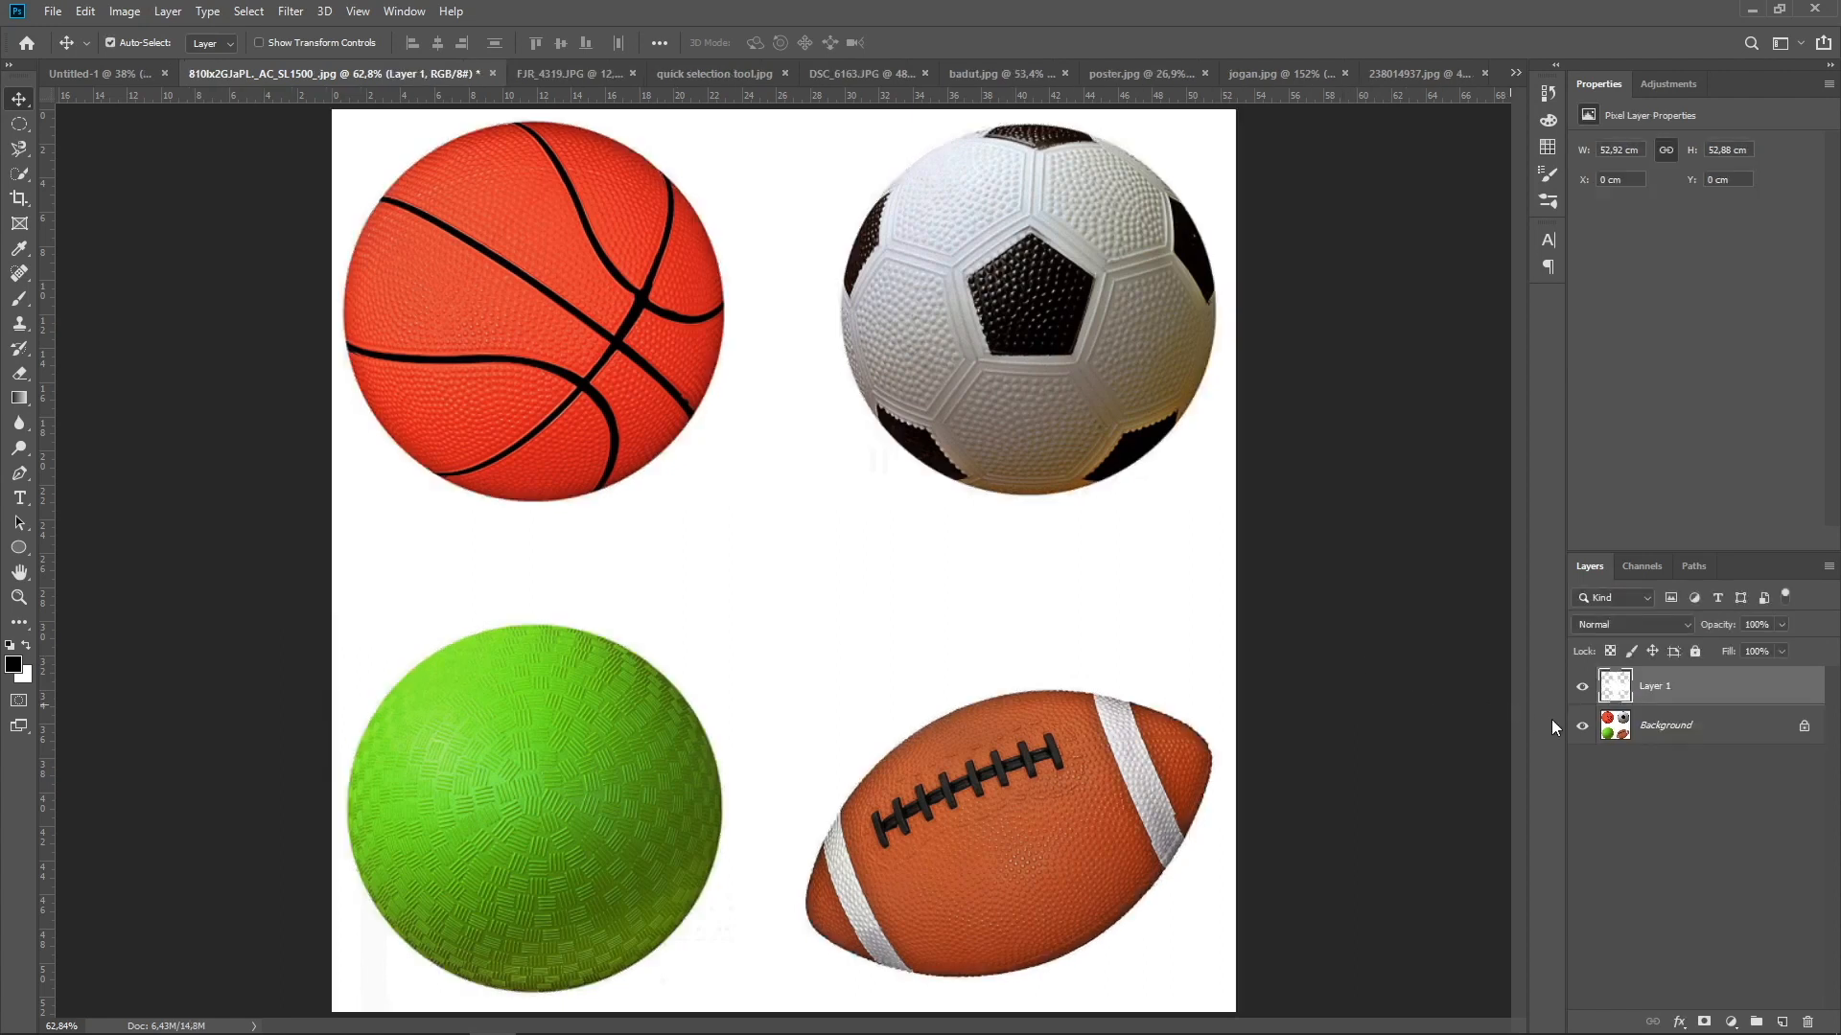
click(1583, 726)
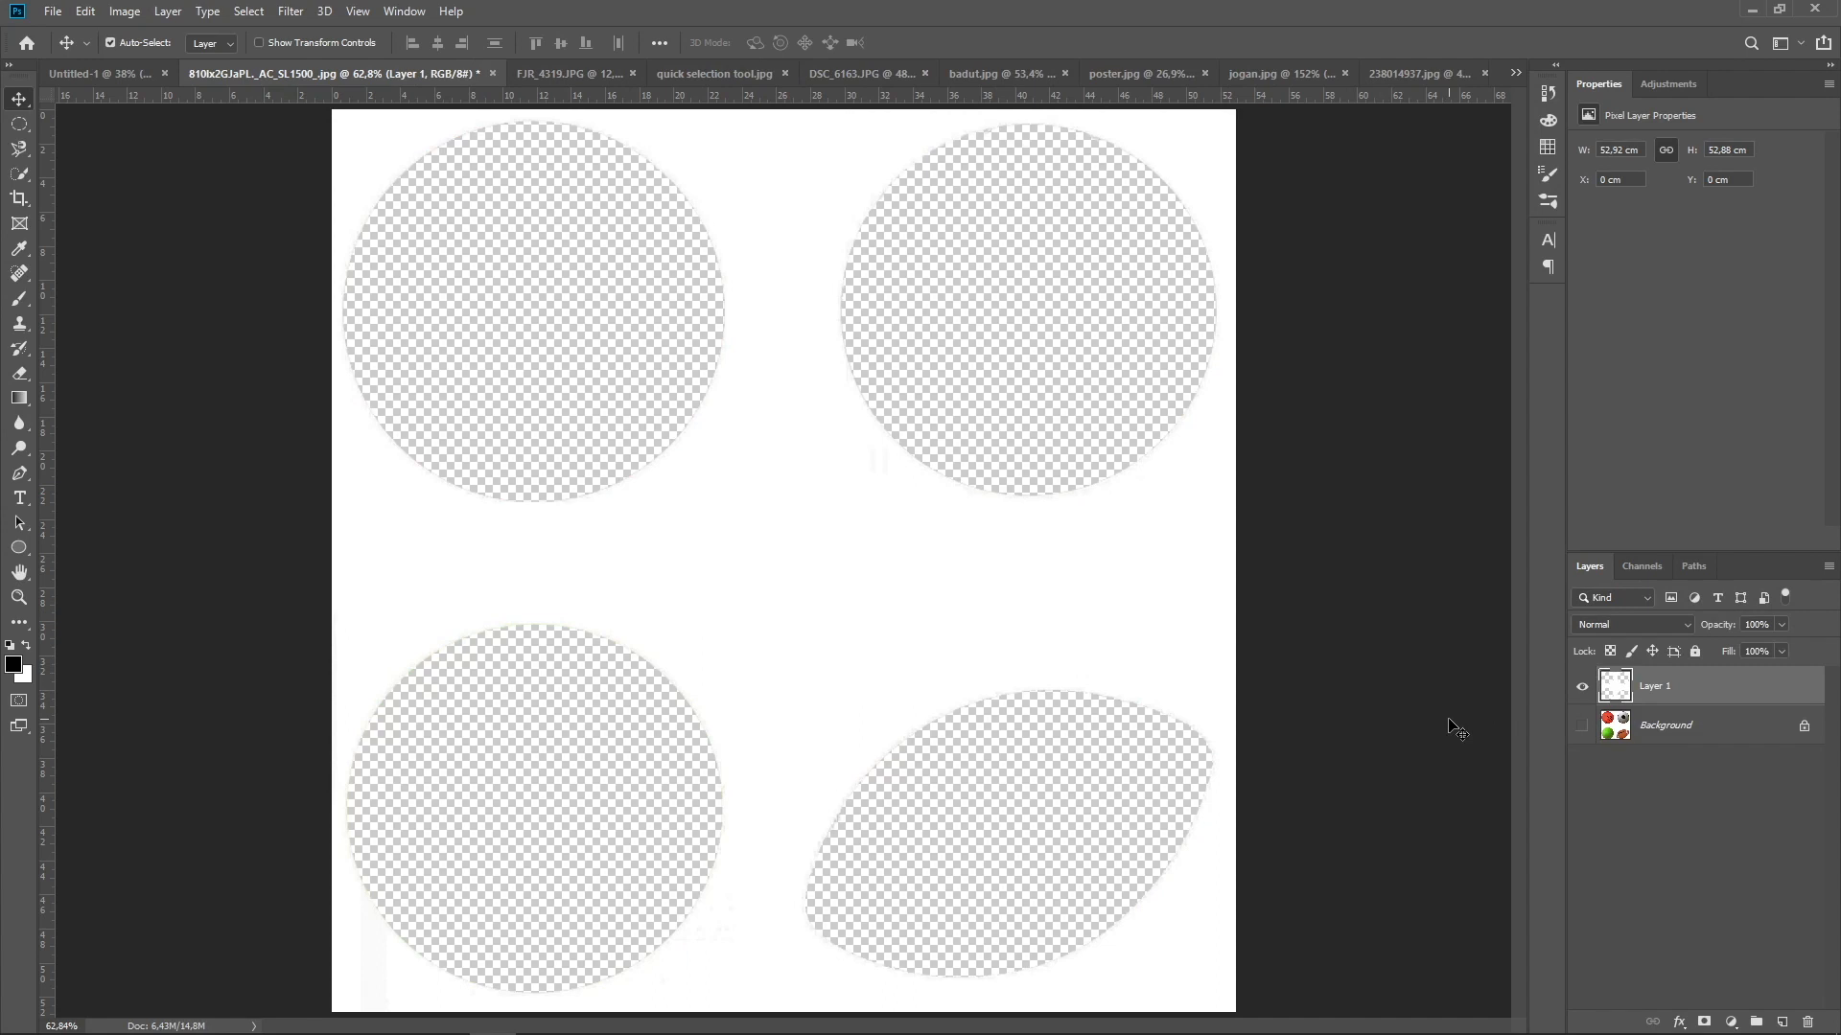
click(1582, 727)
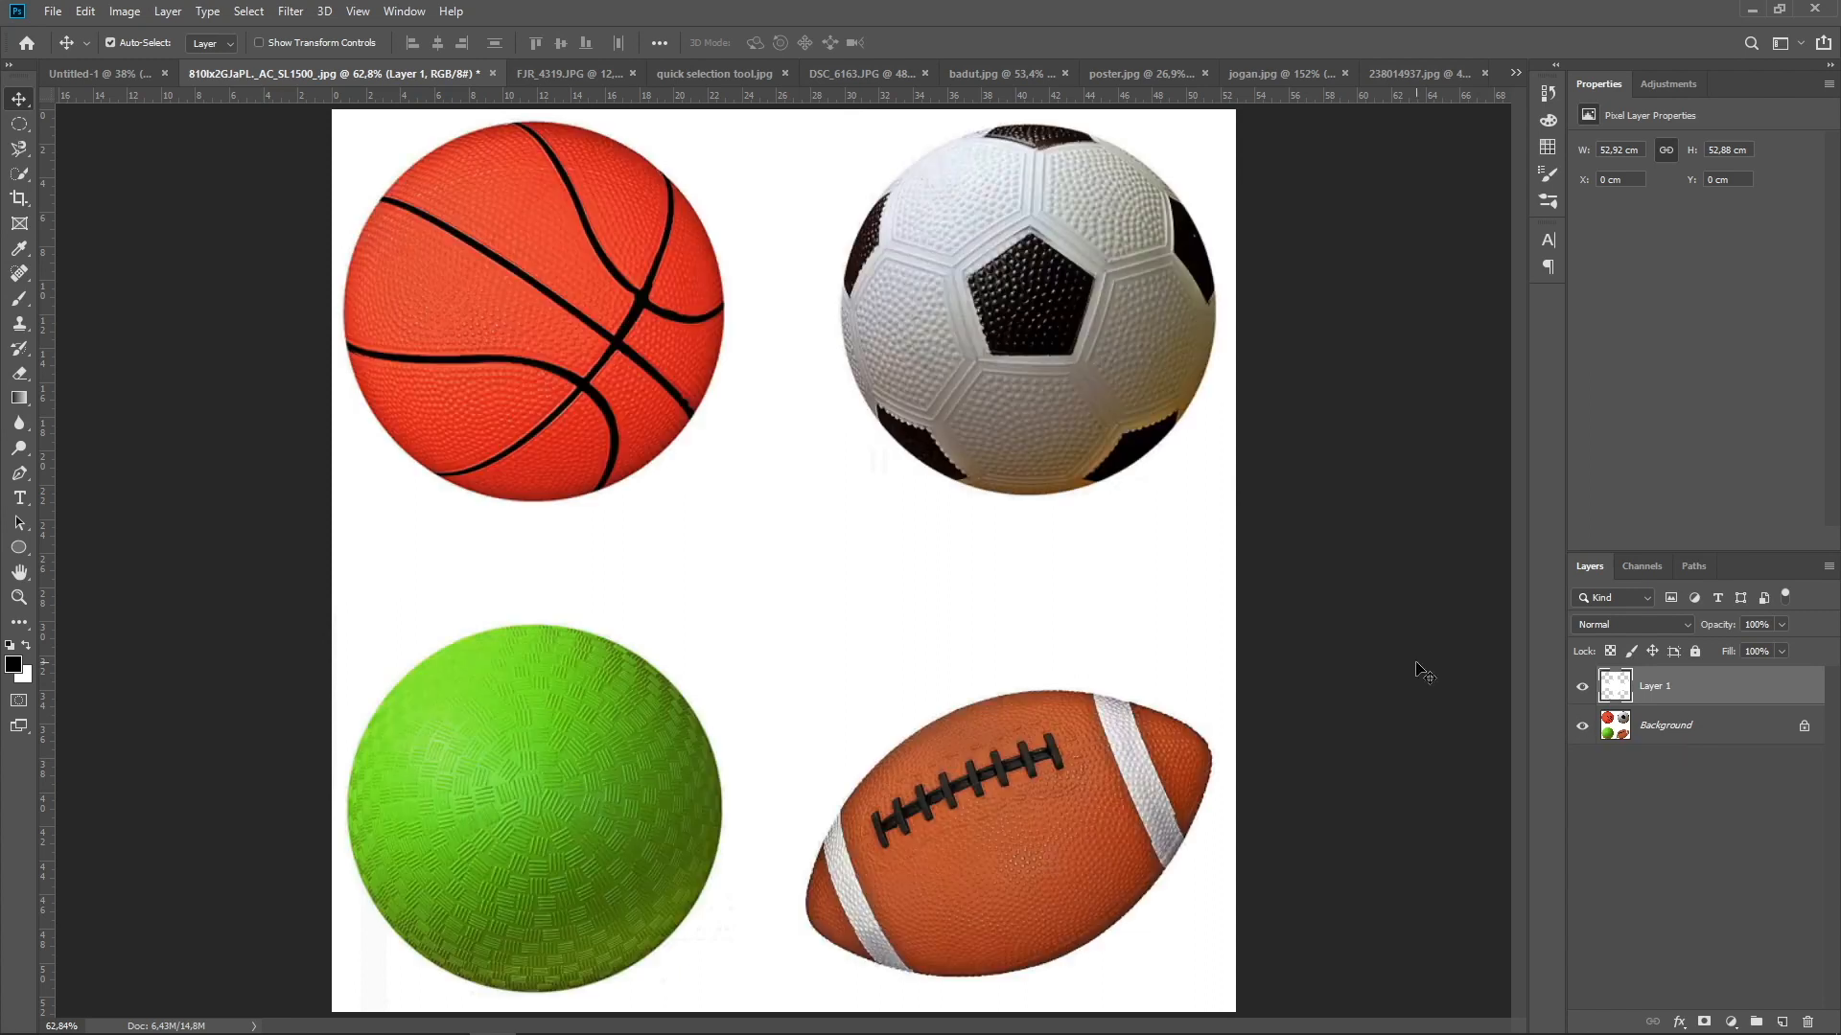
Undo the copied white background layer to restore the selection on the Background layer
key(ctrl+z)
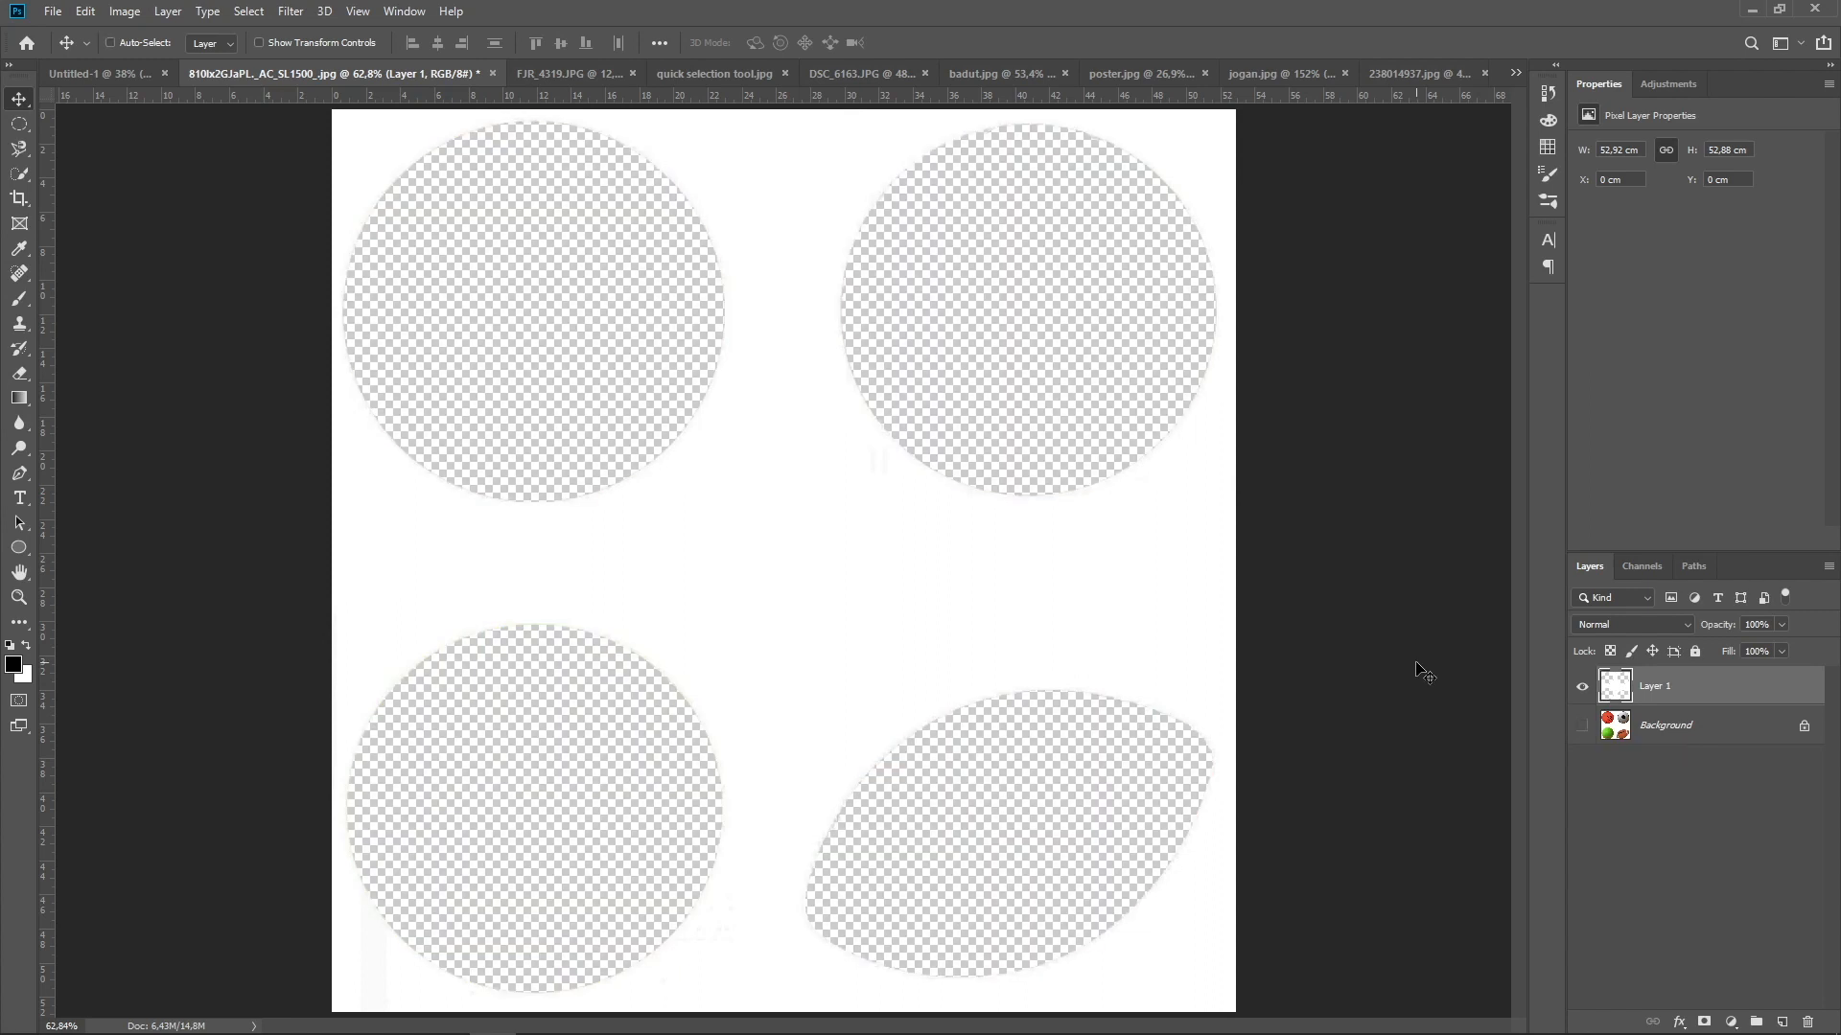
key(ctrl+shift+z)
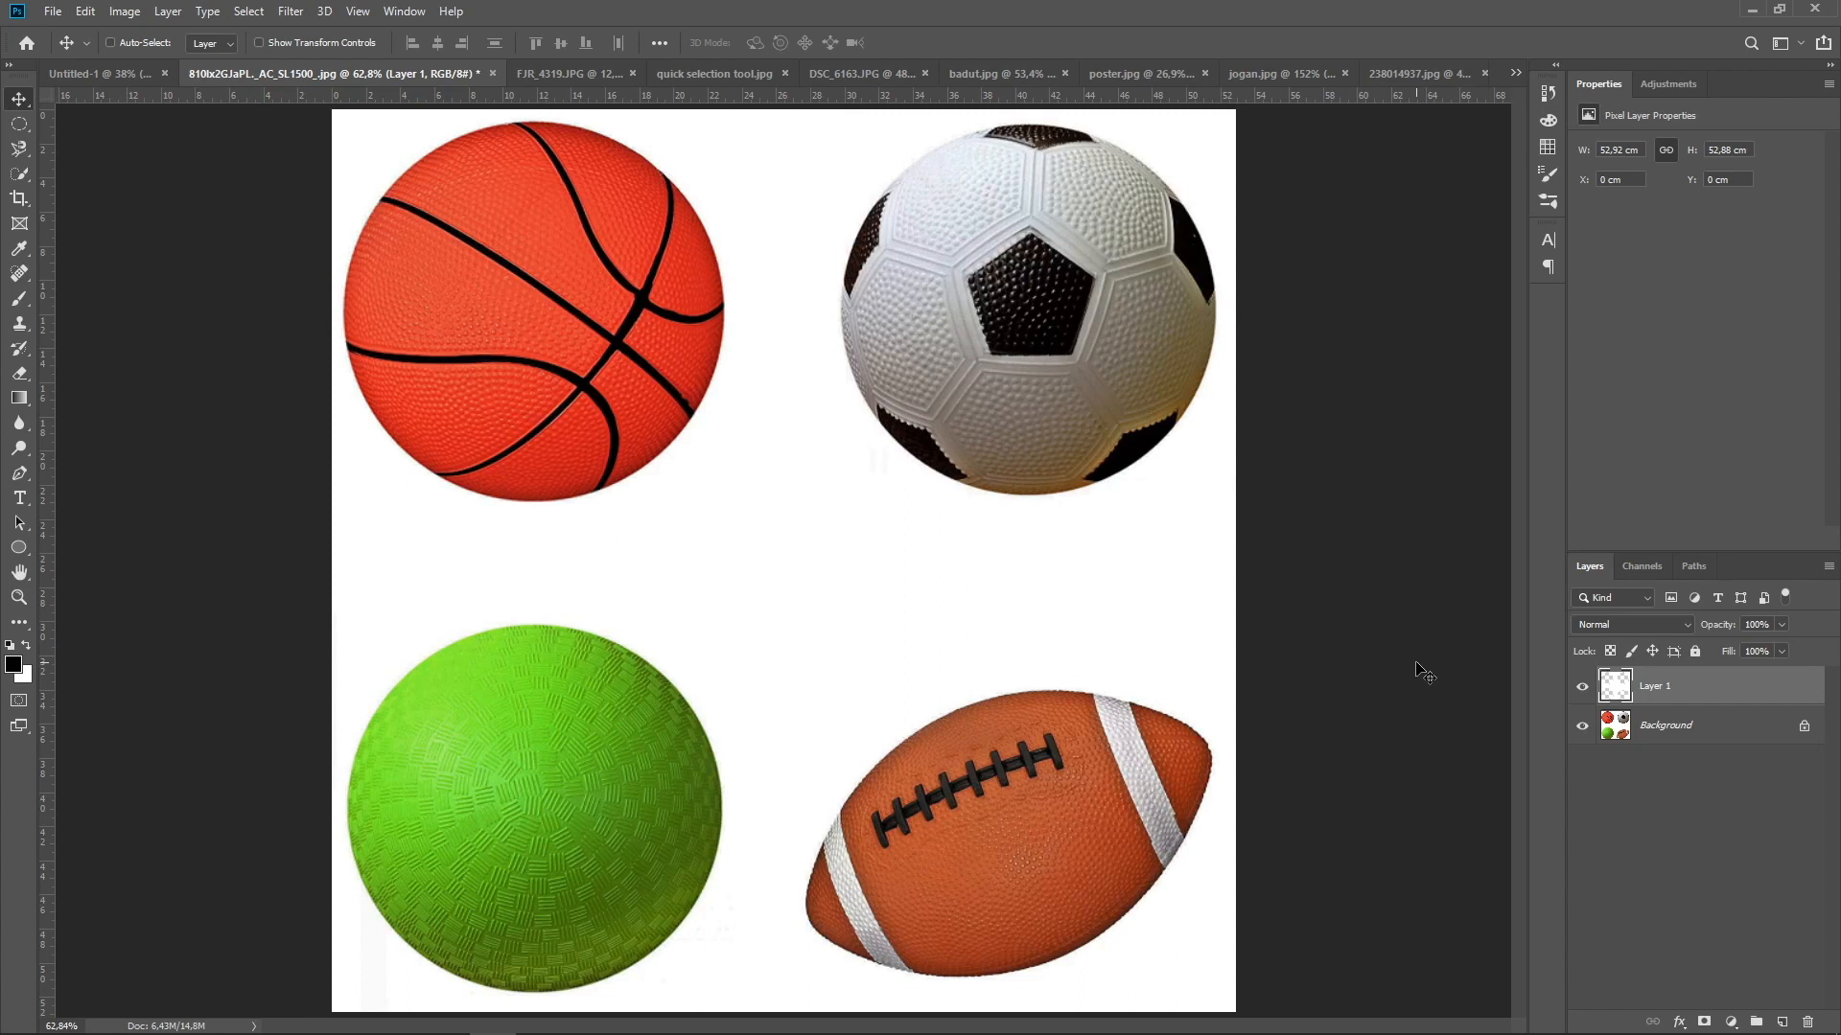
key(ctrl+z)
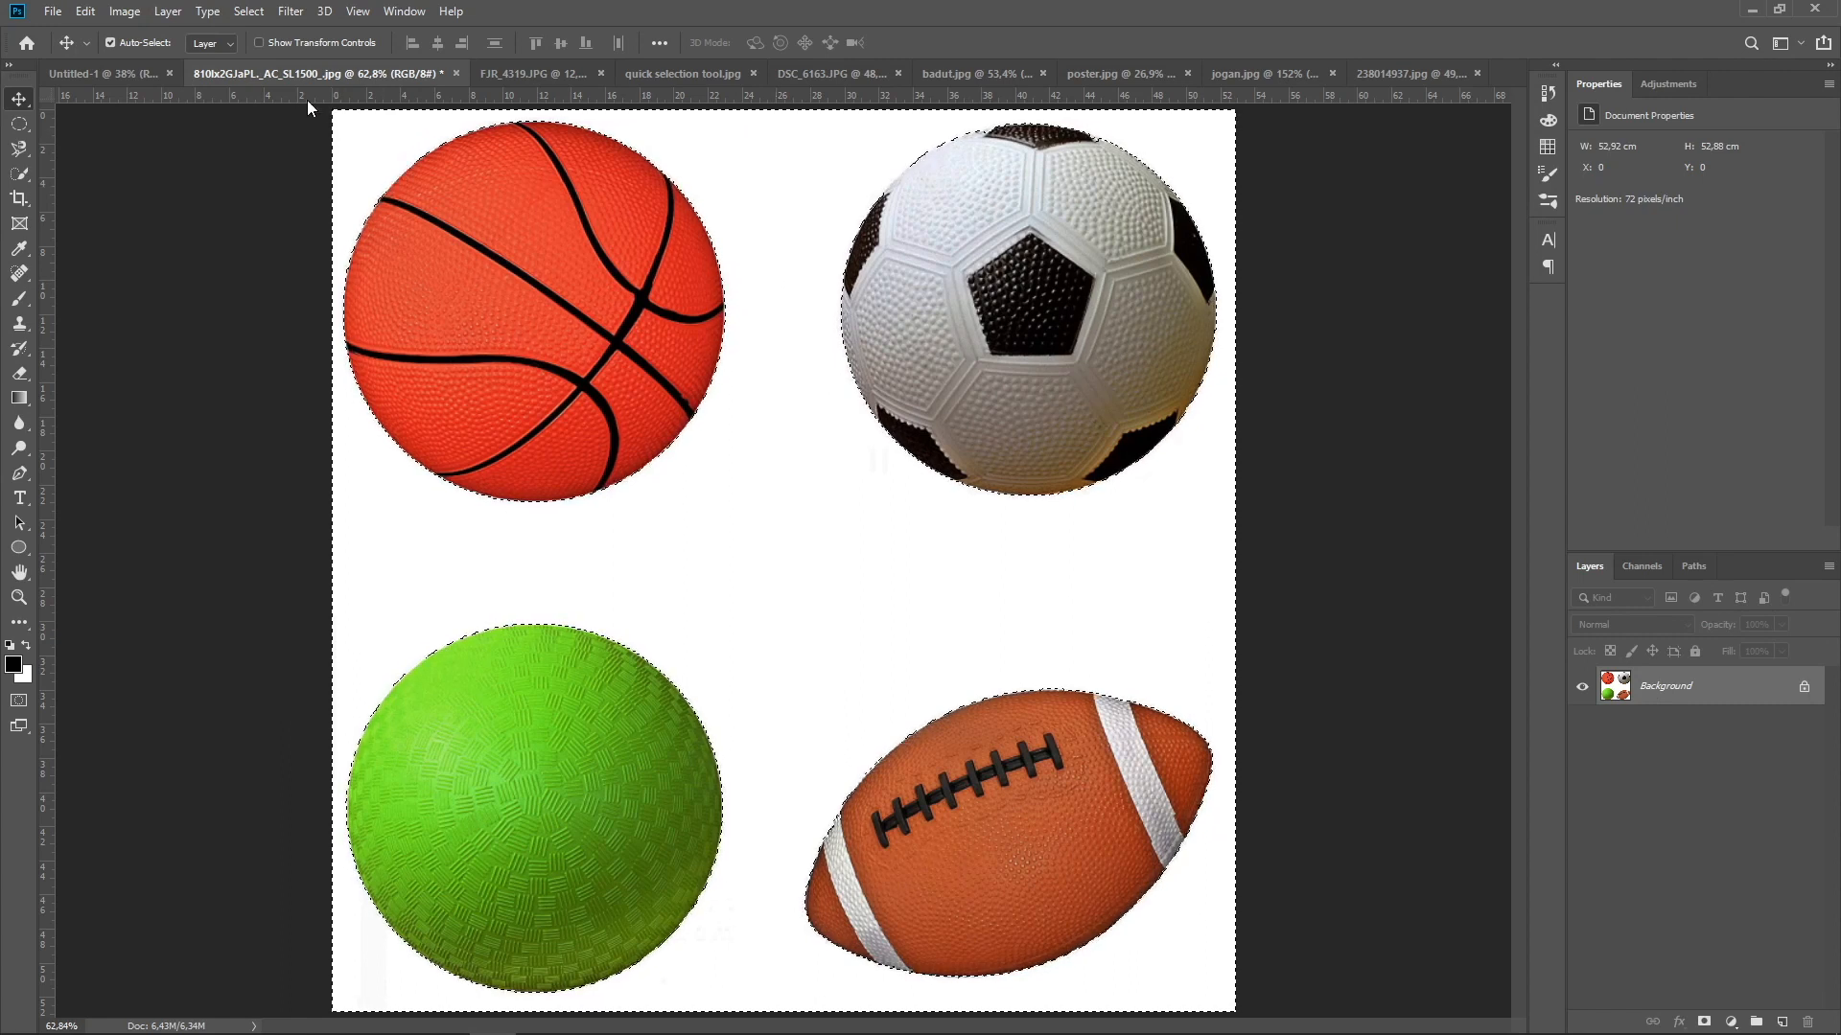
Invert the selection to copy the four balls onto a new layer, and hide the Background layer
click(249, 12)
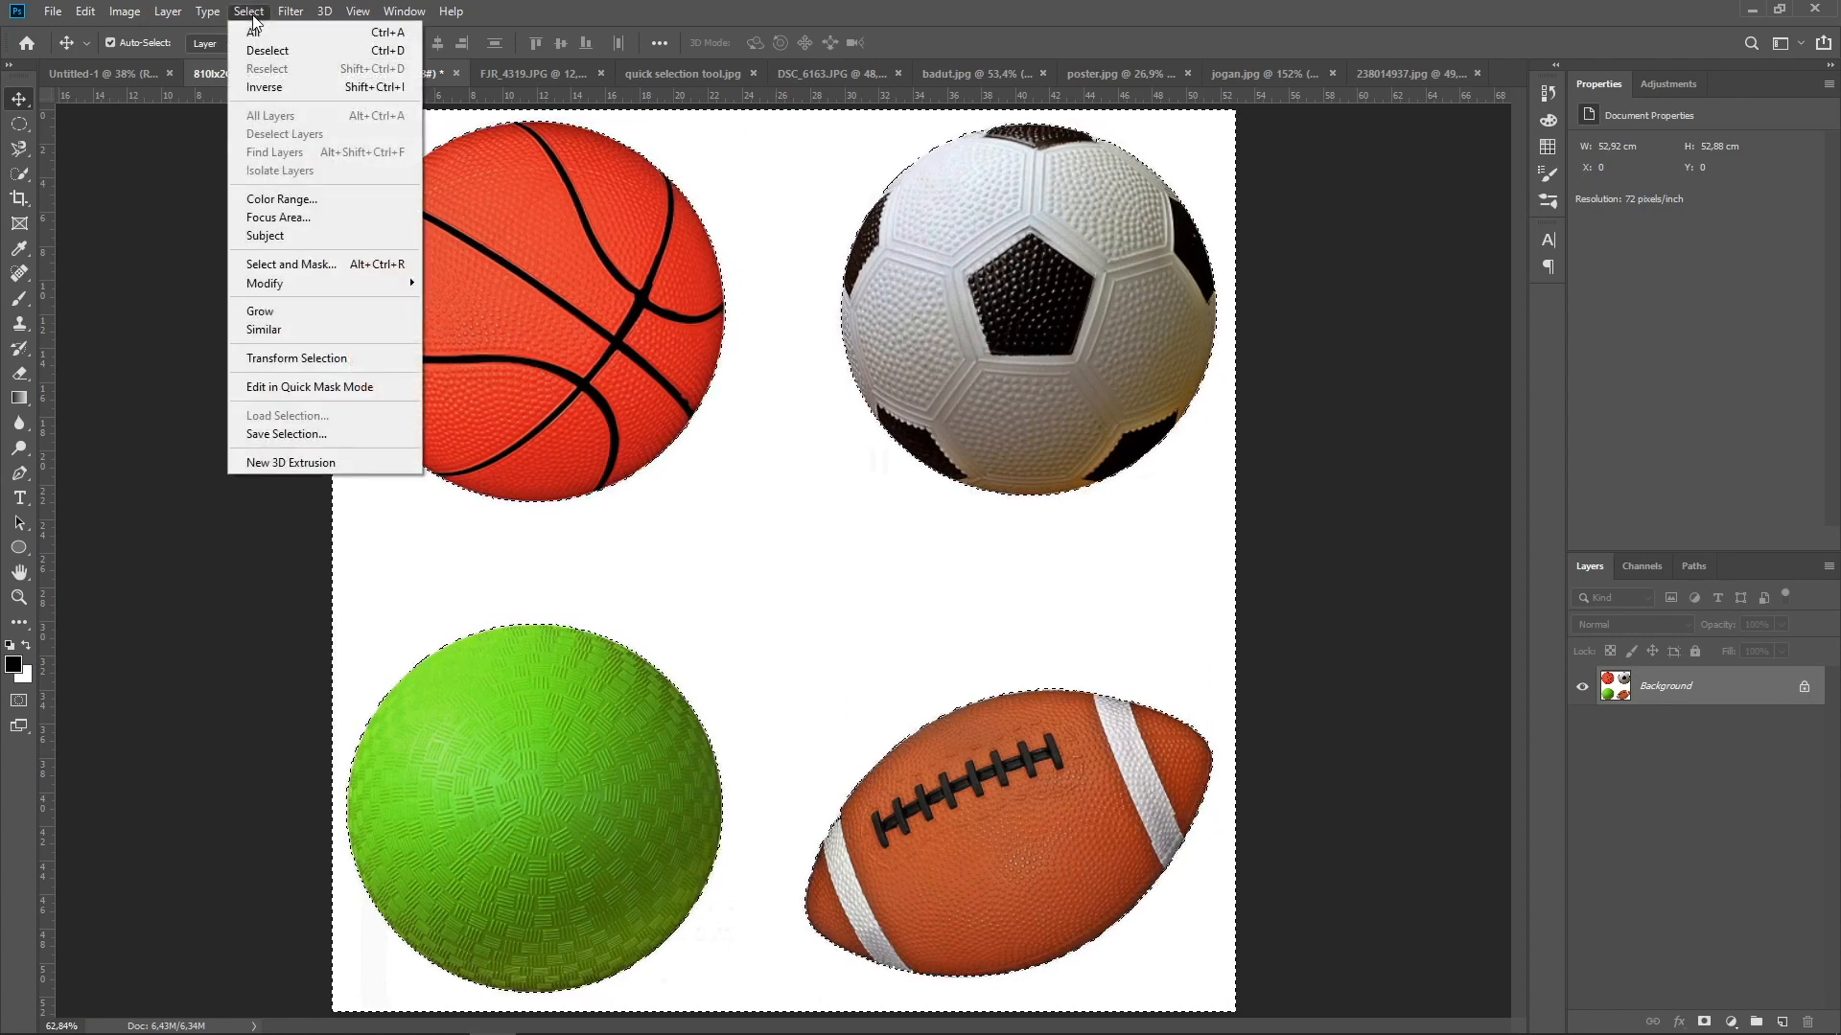
click(301, 92)
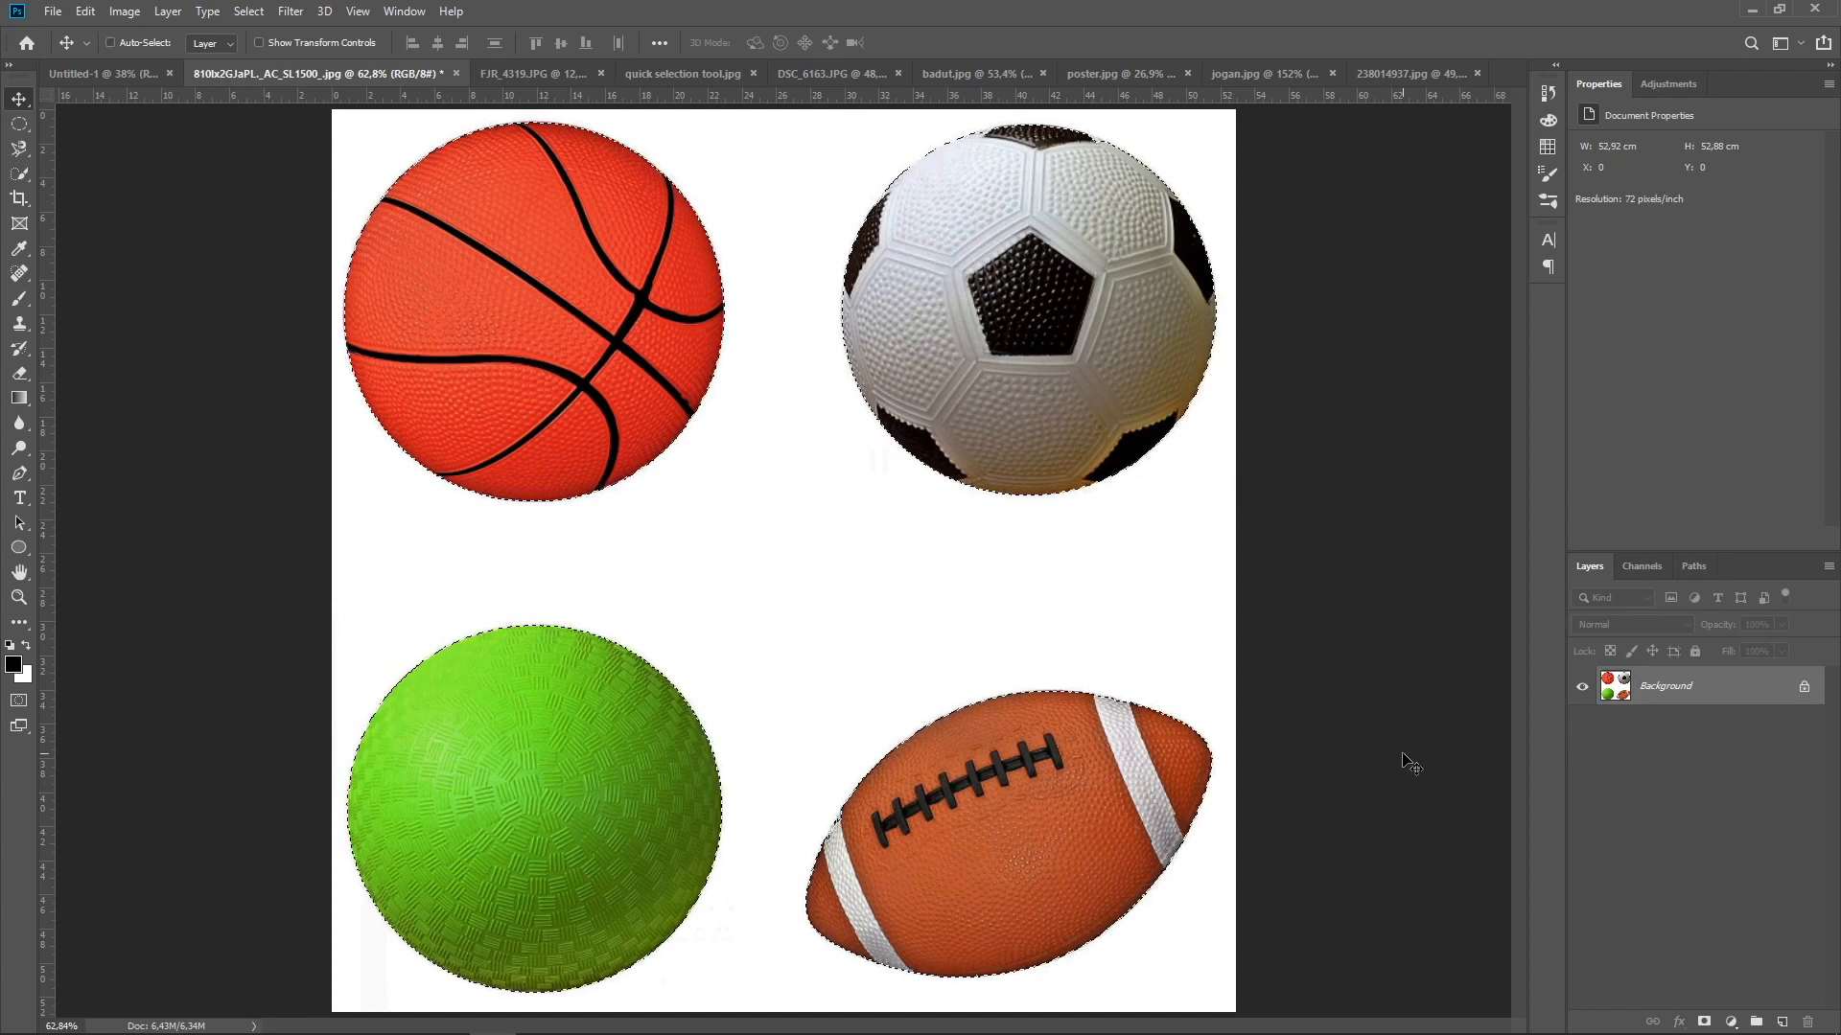
key(ctrl+j)
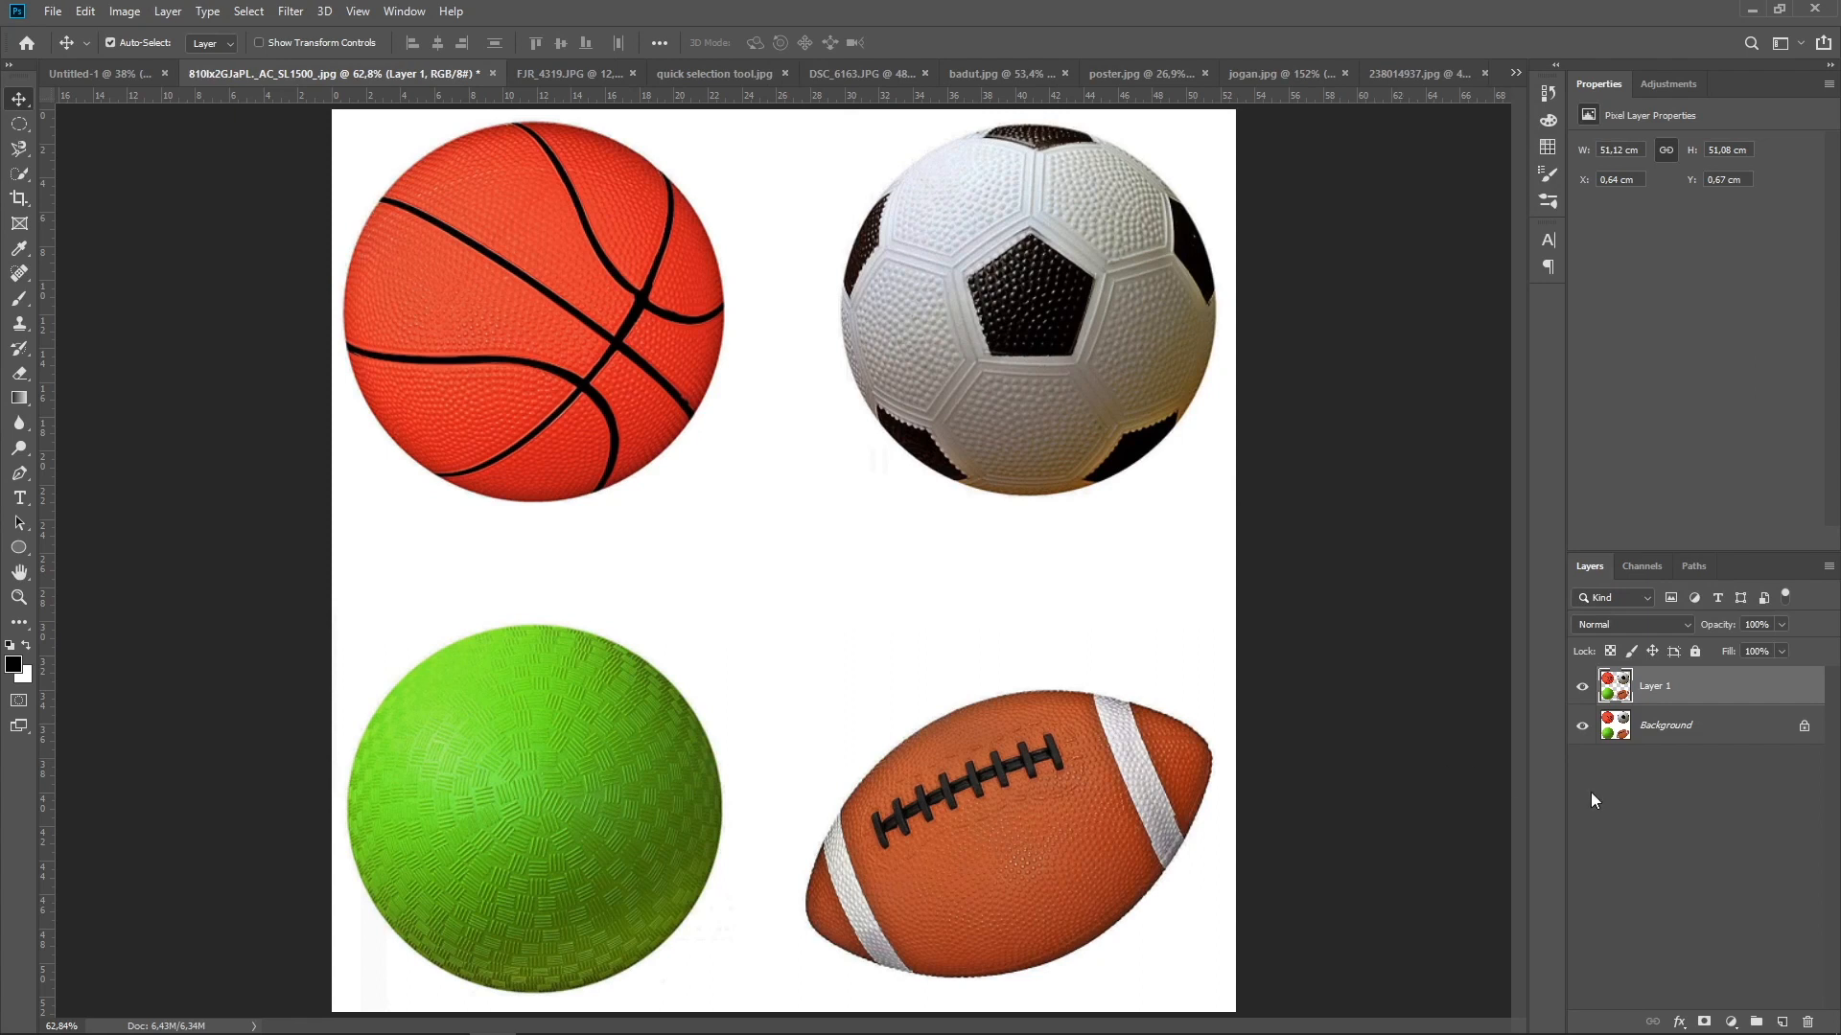
click(1583, 729)
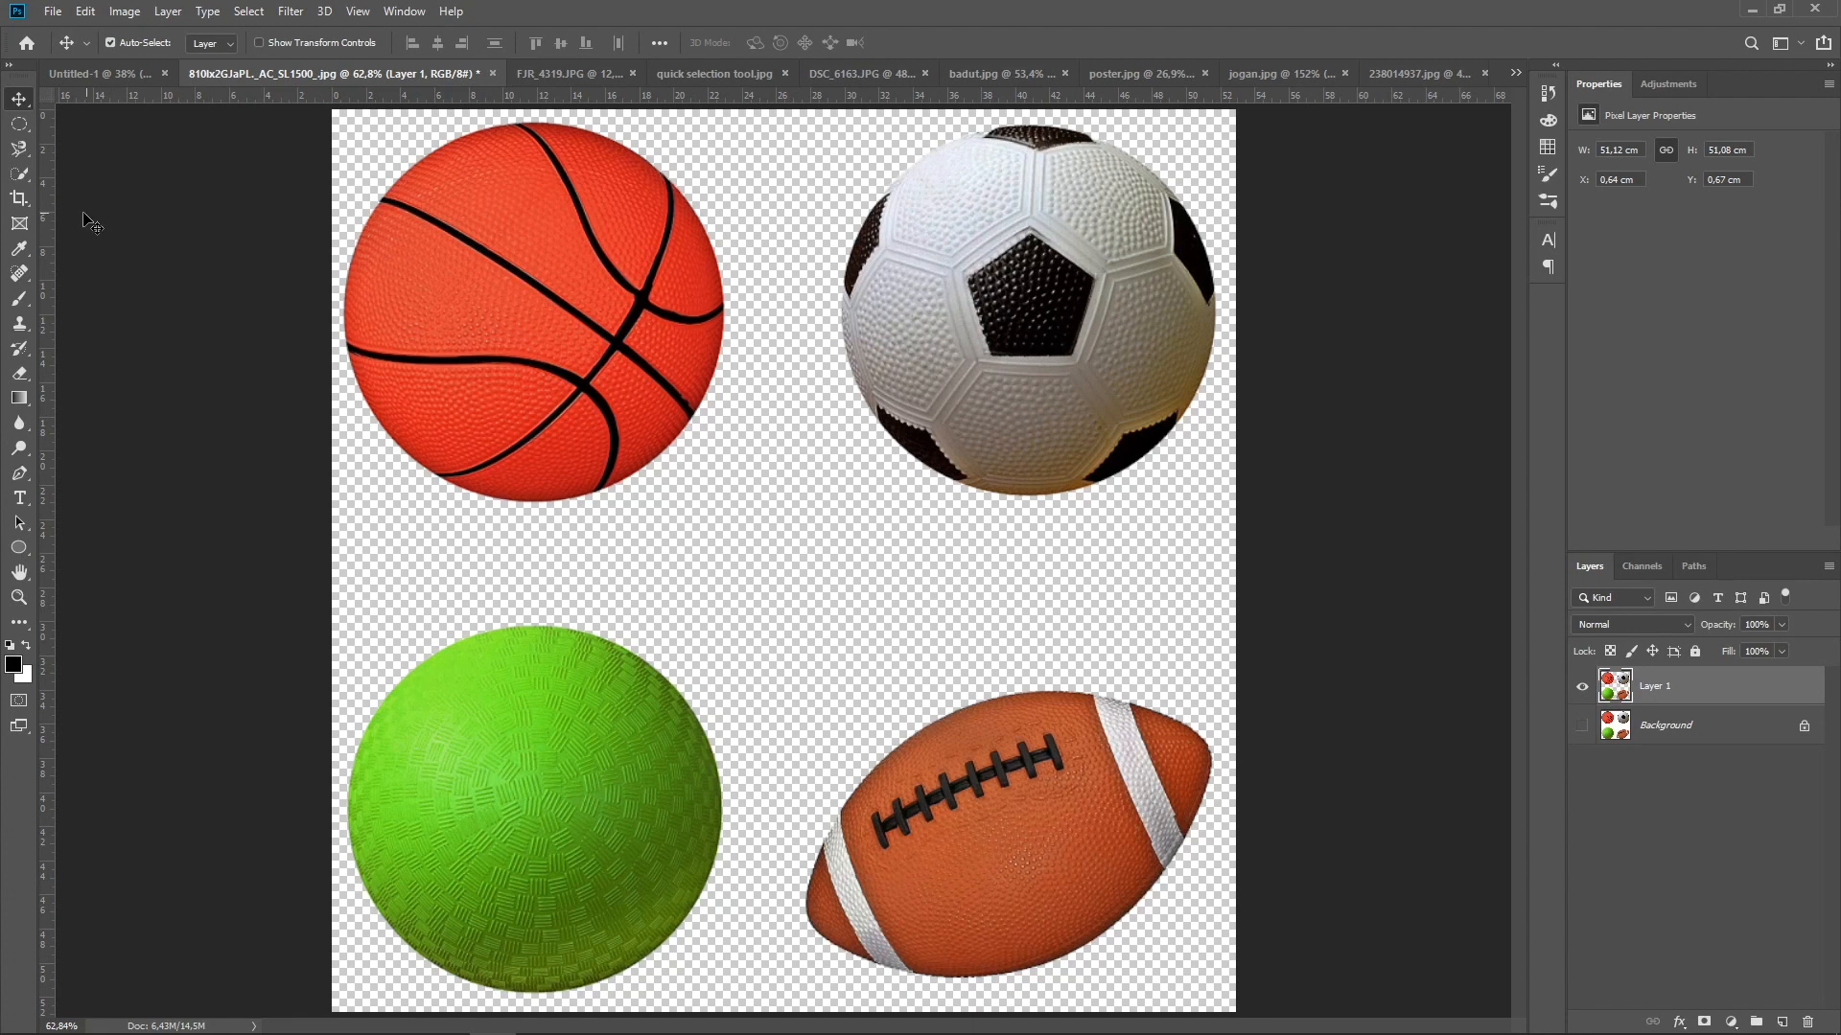
Crop the image to a square around the soccer ball with the Crop tool, and undo the crop
click(21, 203)
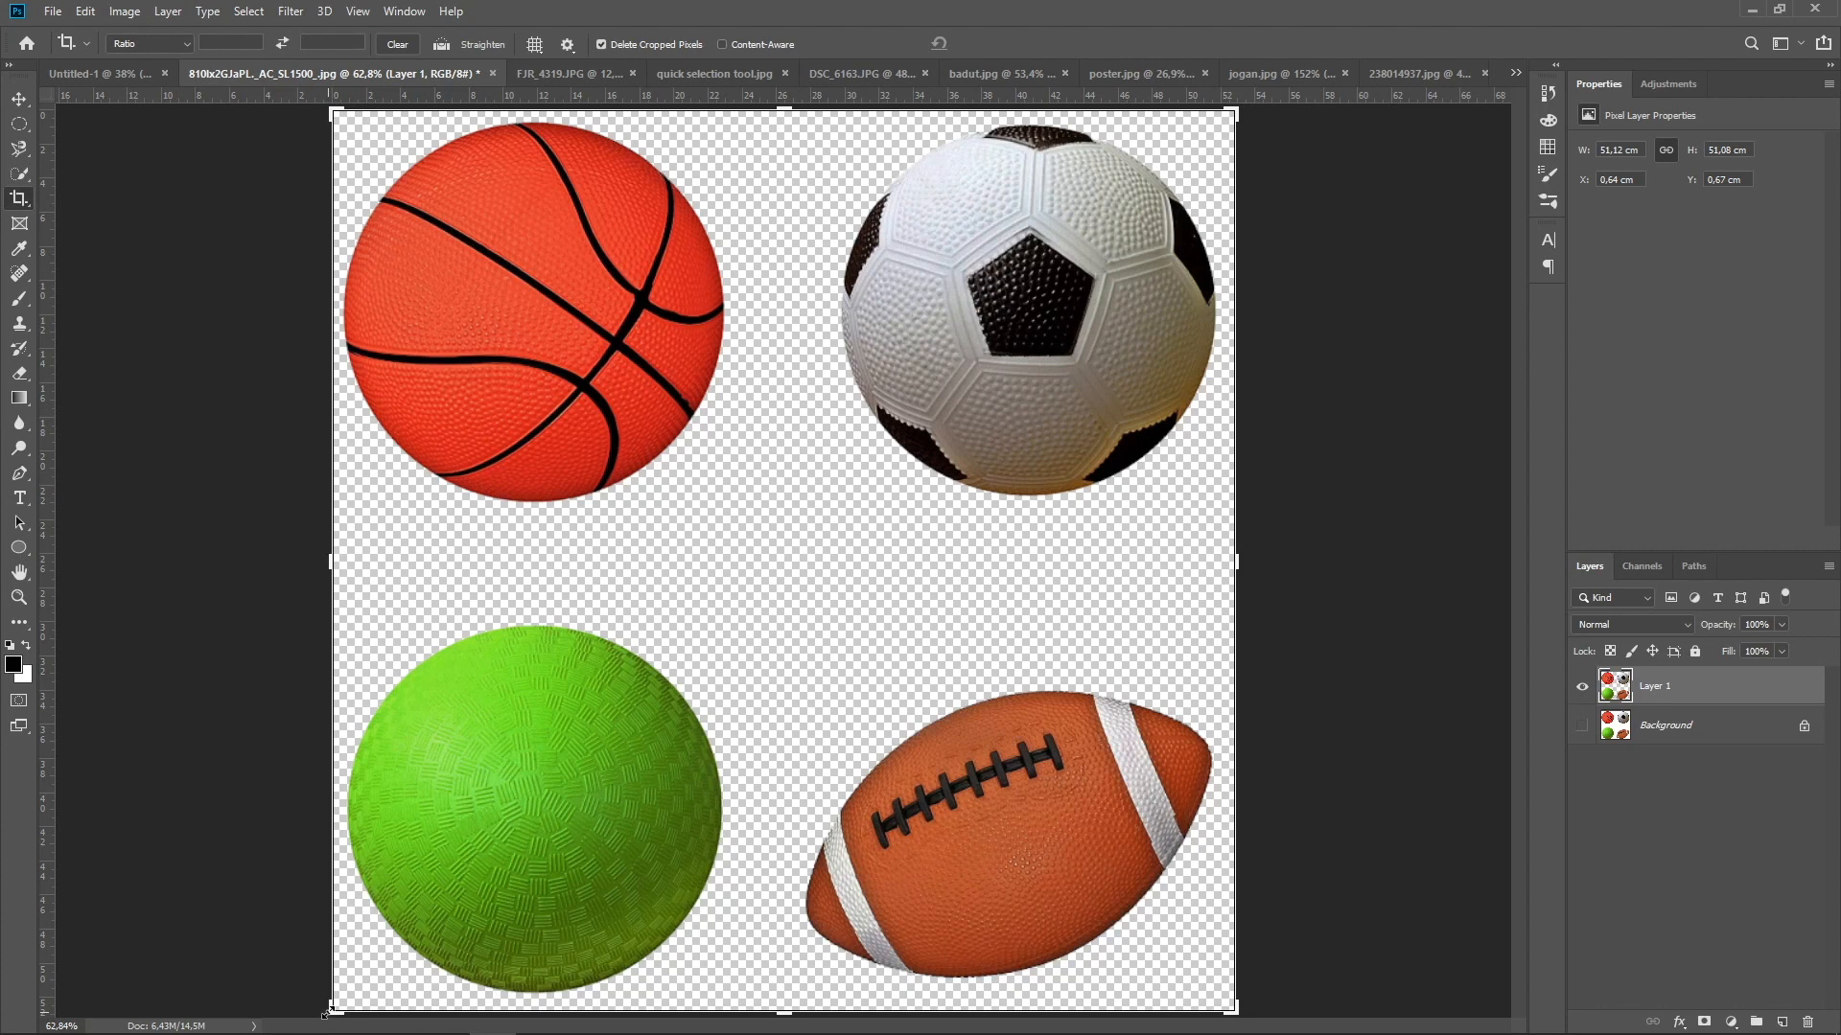
drag(326, 1013, 523, 717)
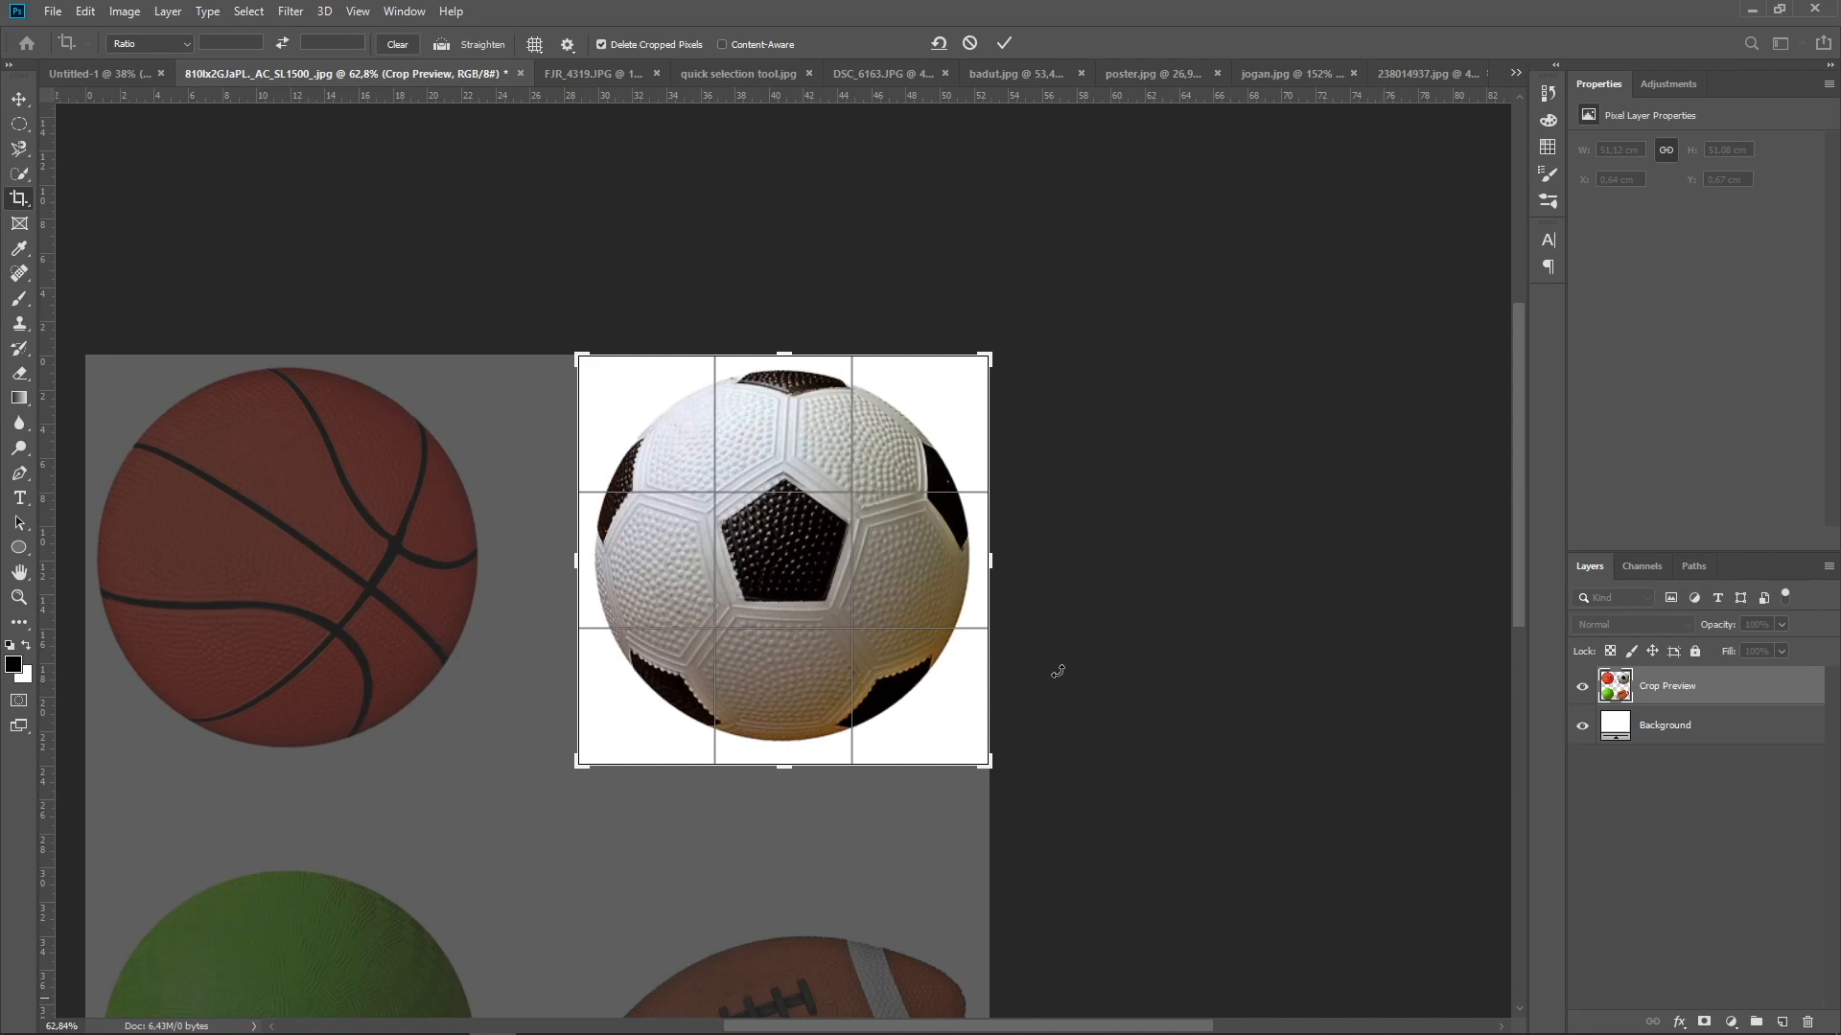
click(1005, 44)
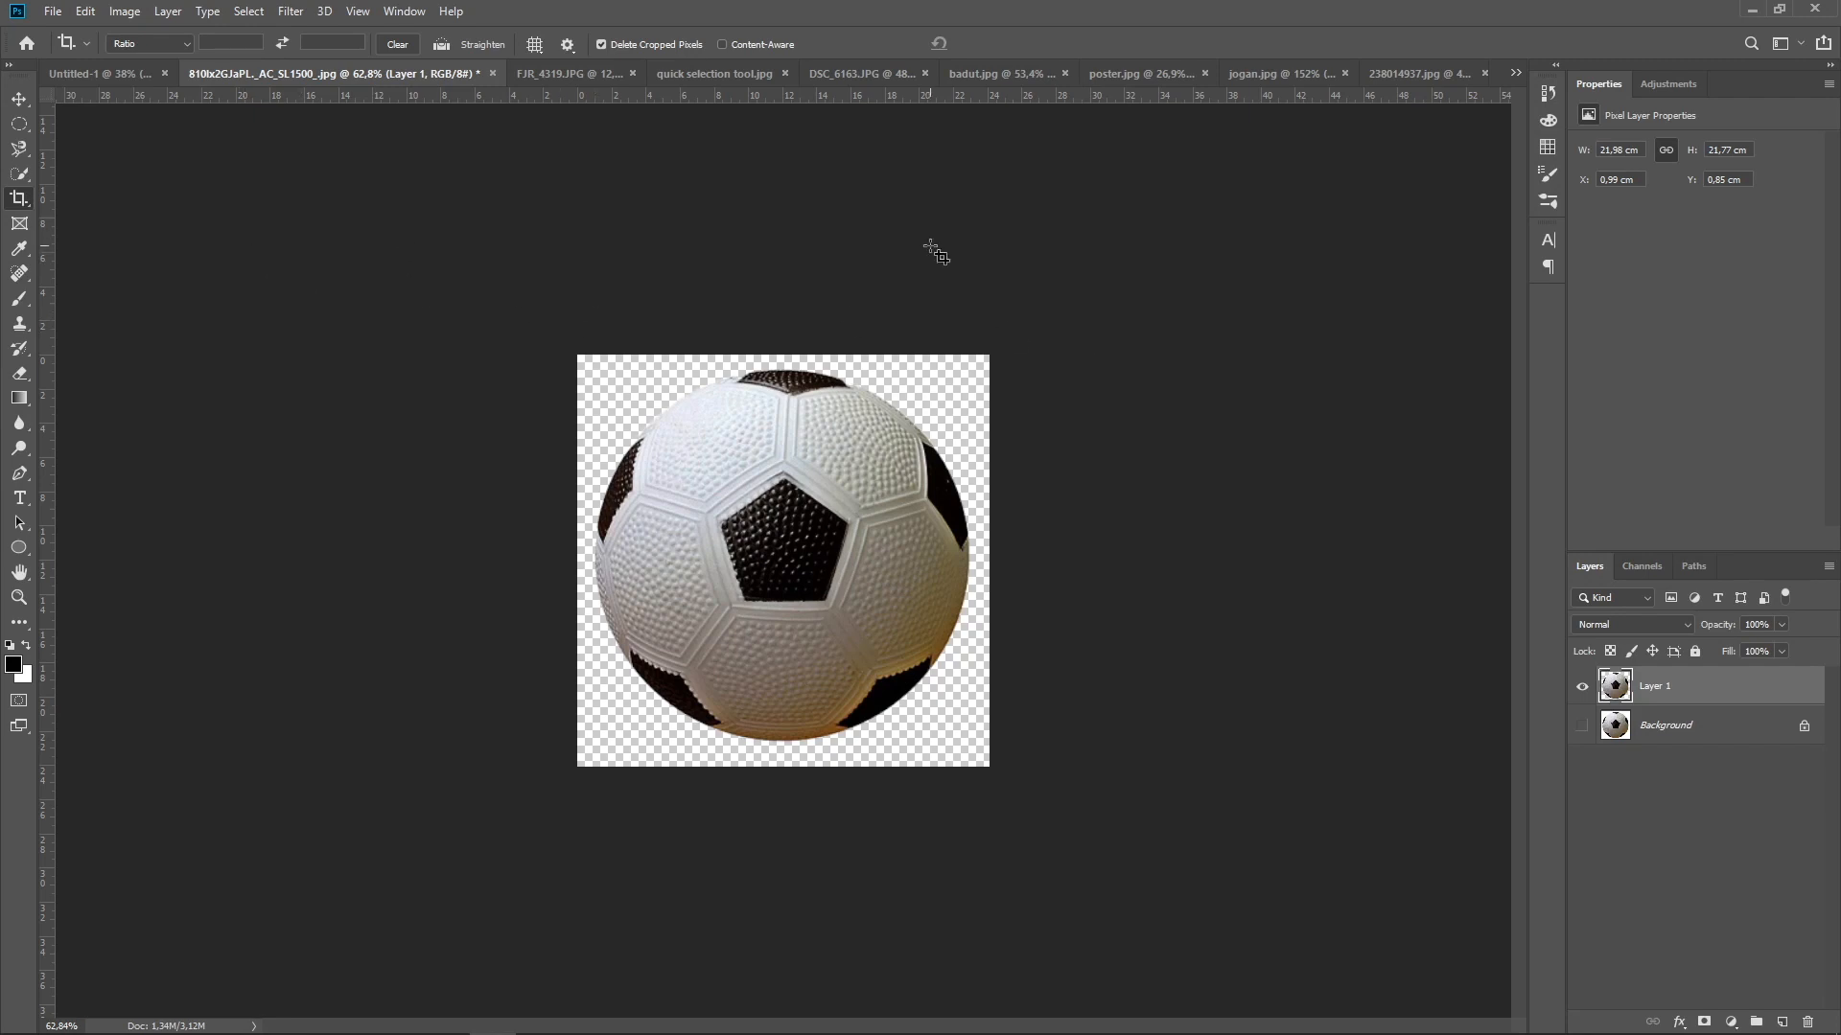
key(ctrl+z)
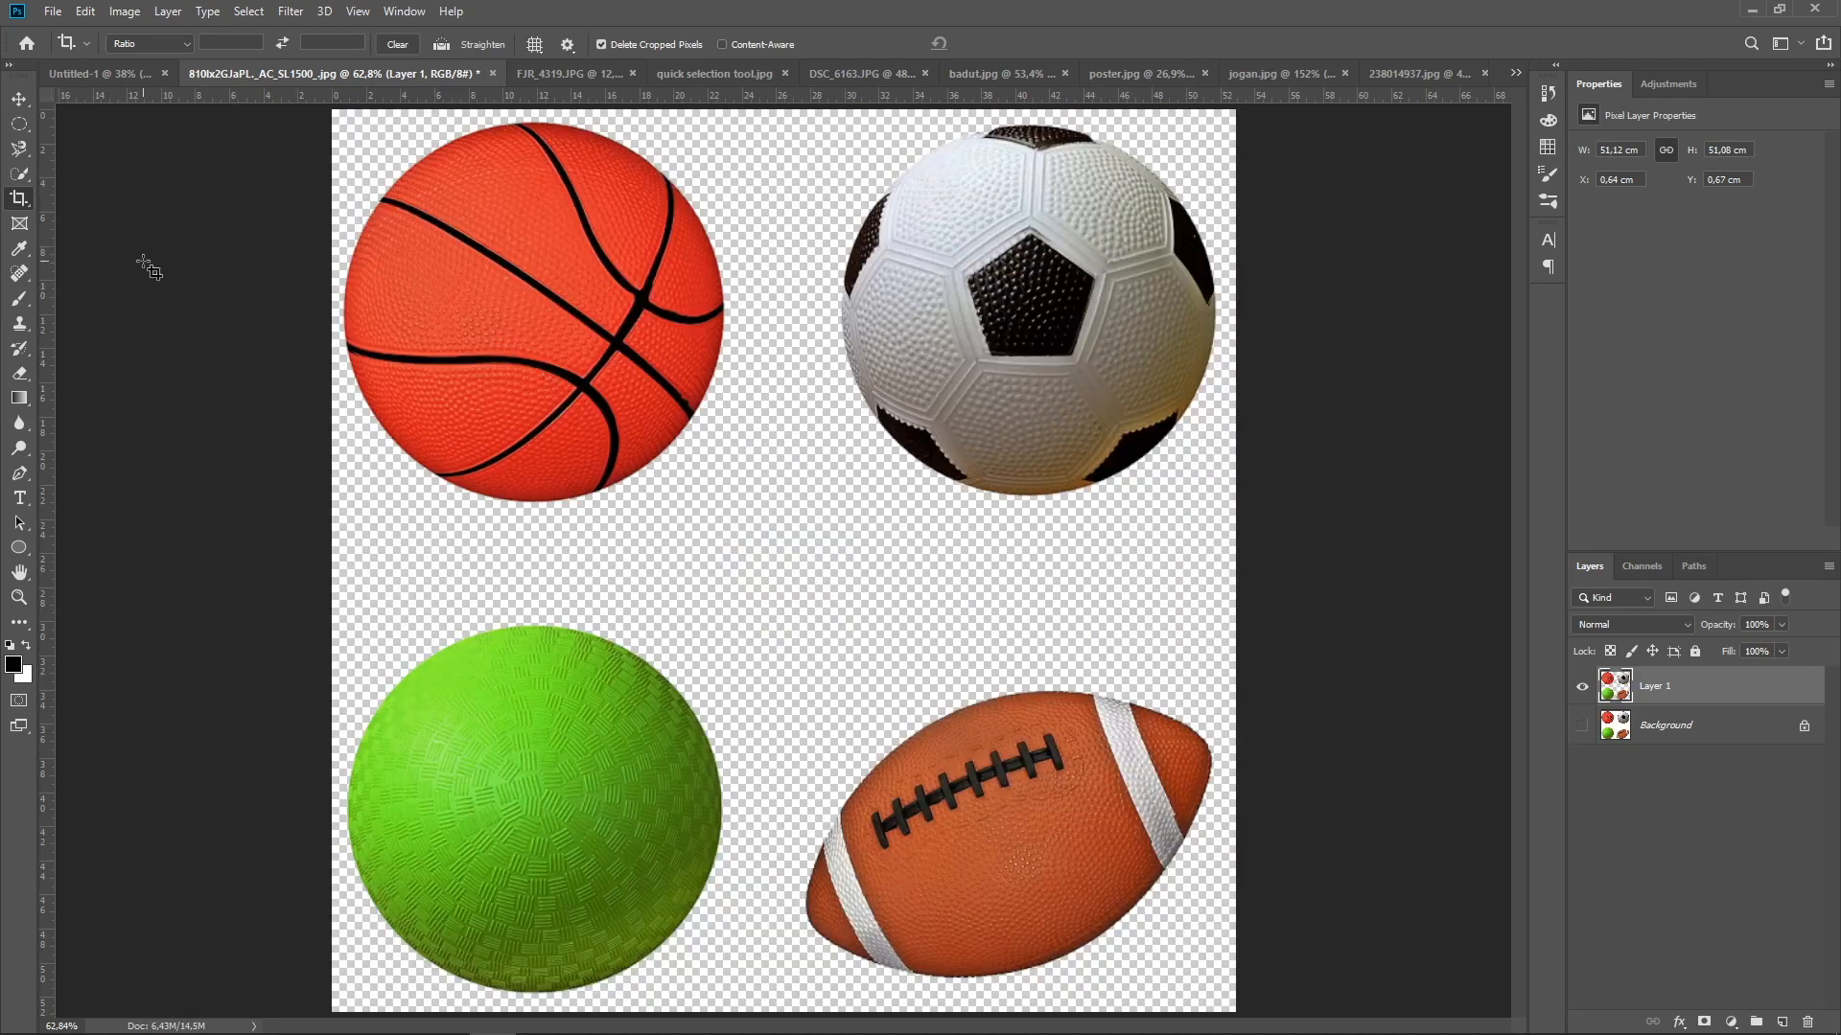
Crop 238014937.jpg to the beach photo inside the picture frame, using the Perspective Crop tool with a point on each corner of the photo
right_click(22, 204)
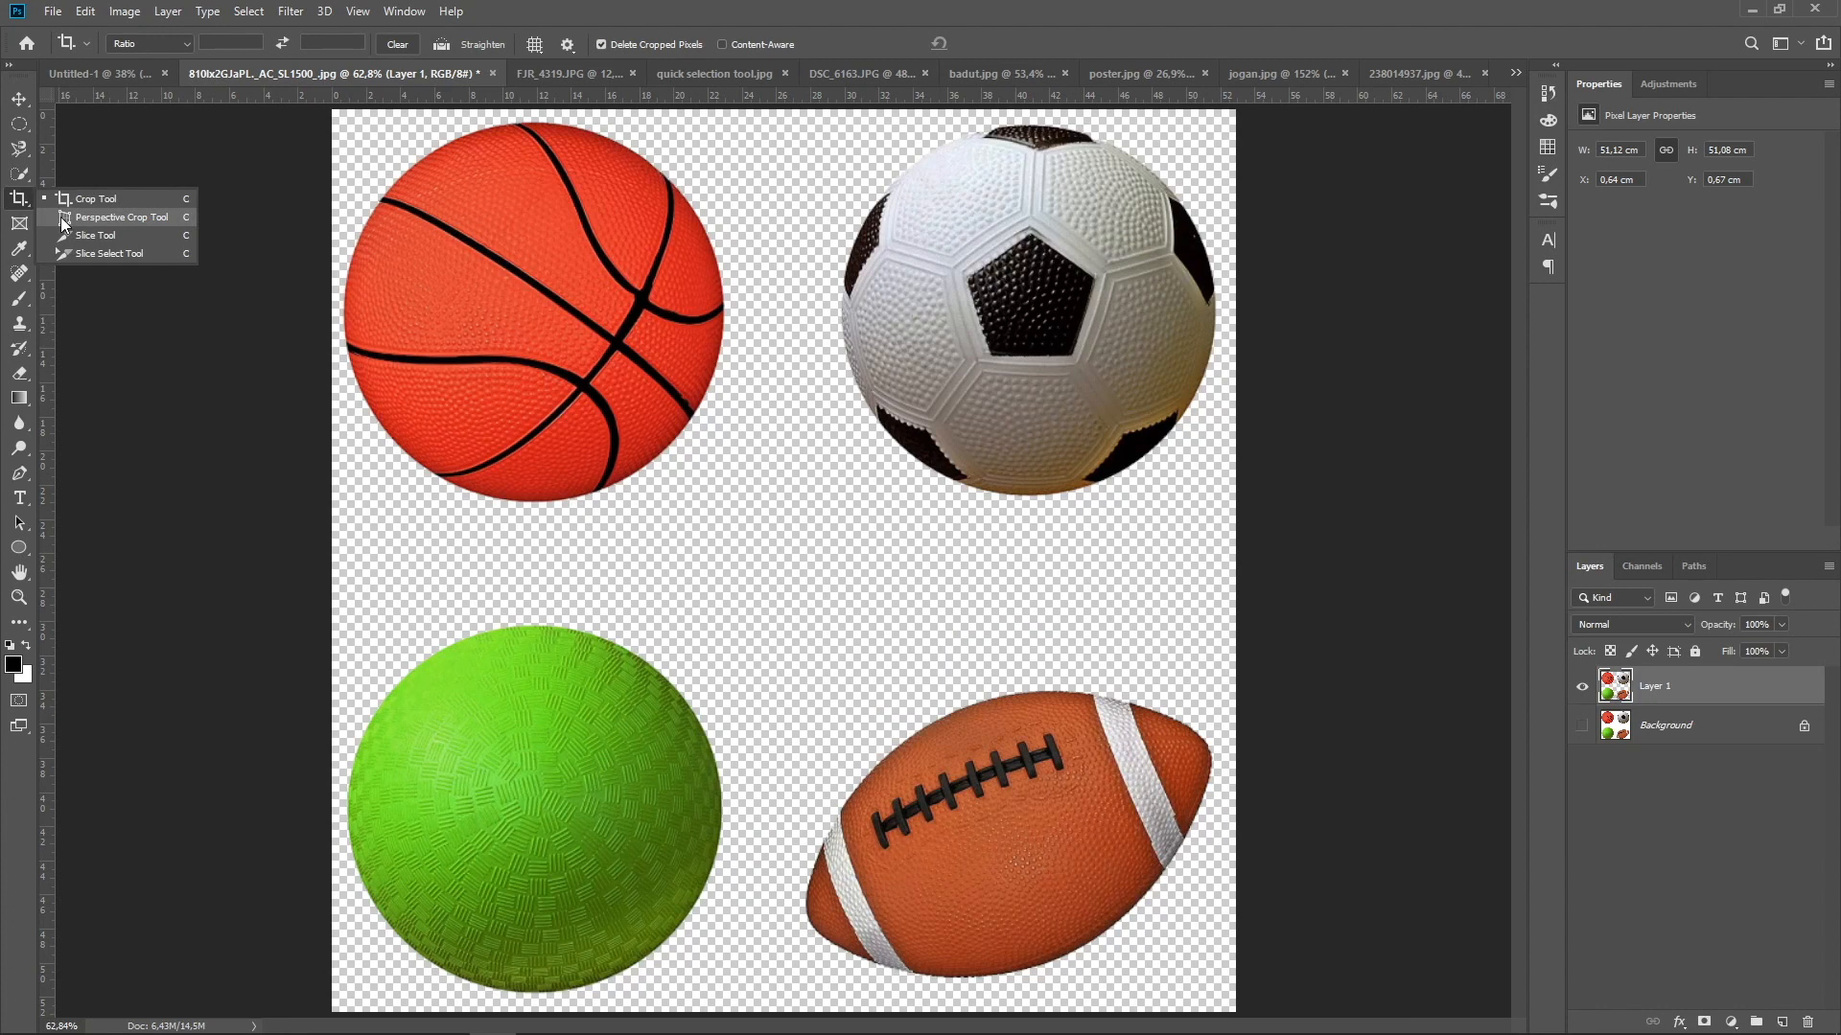
click(60, 217)
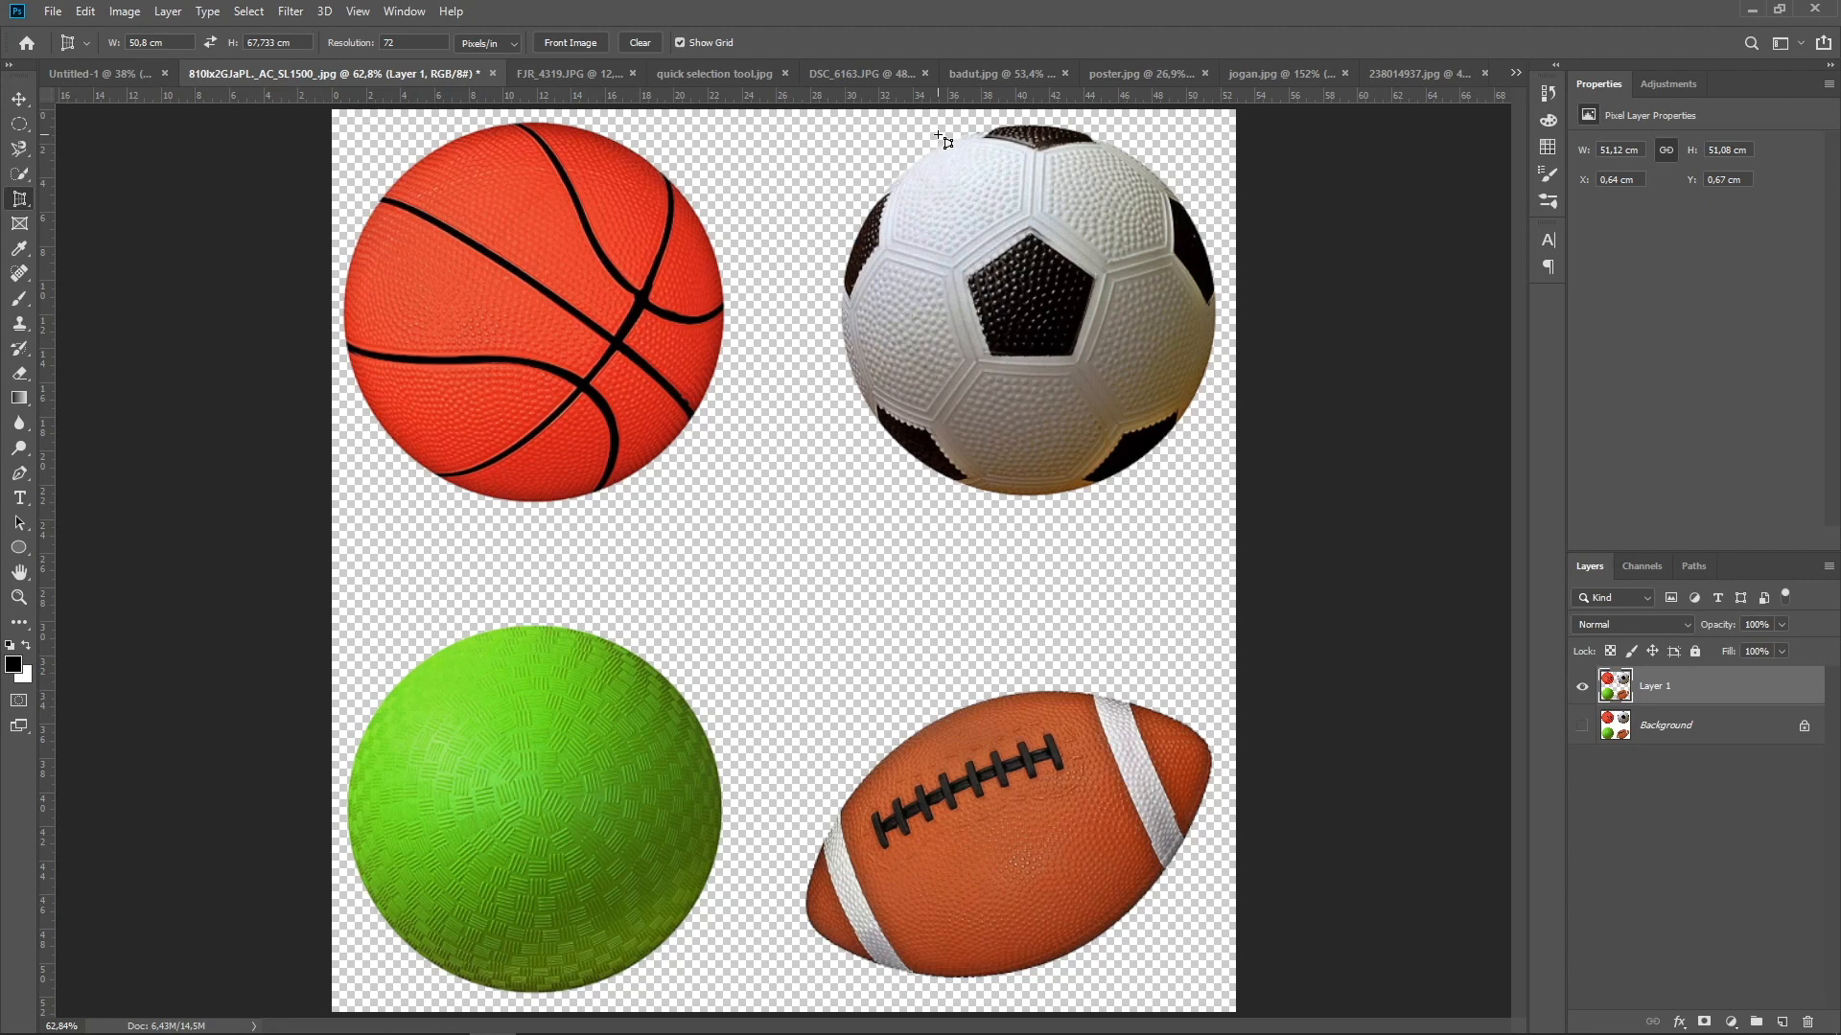
click(1402, 77)
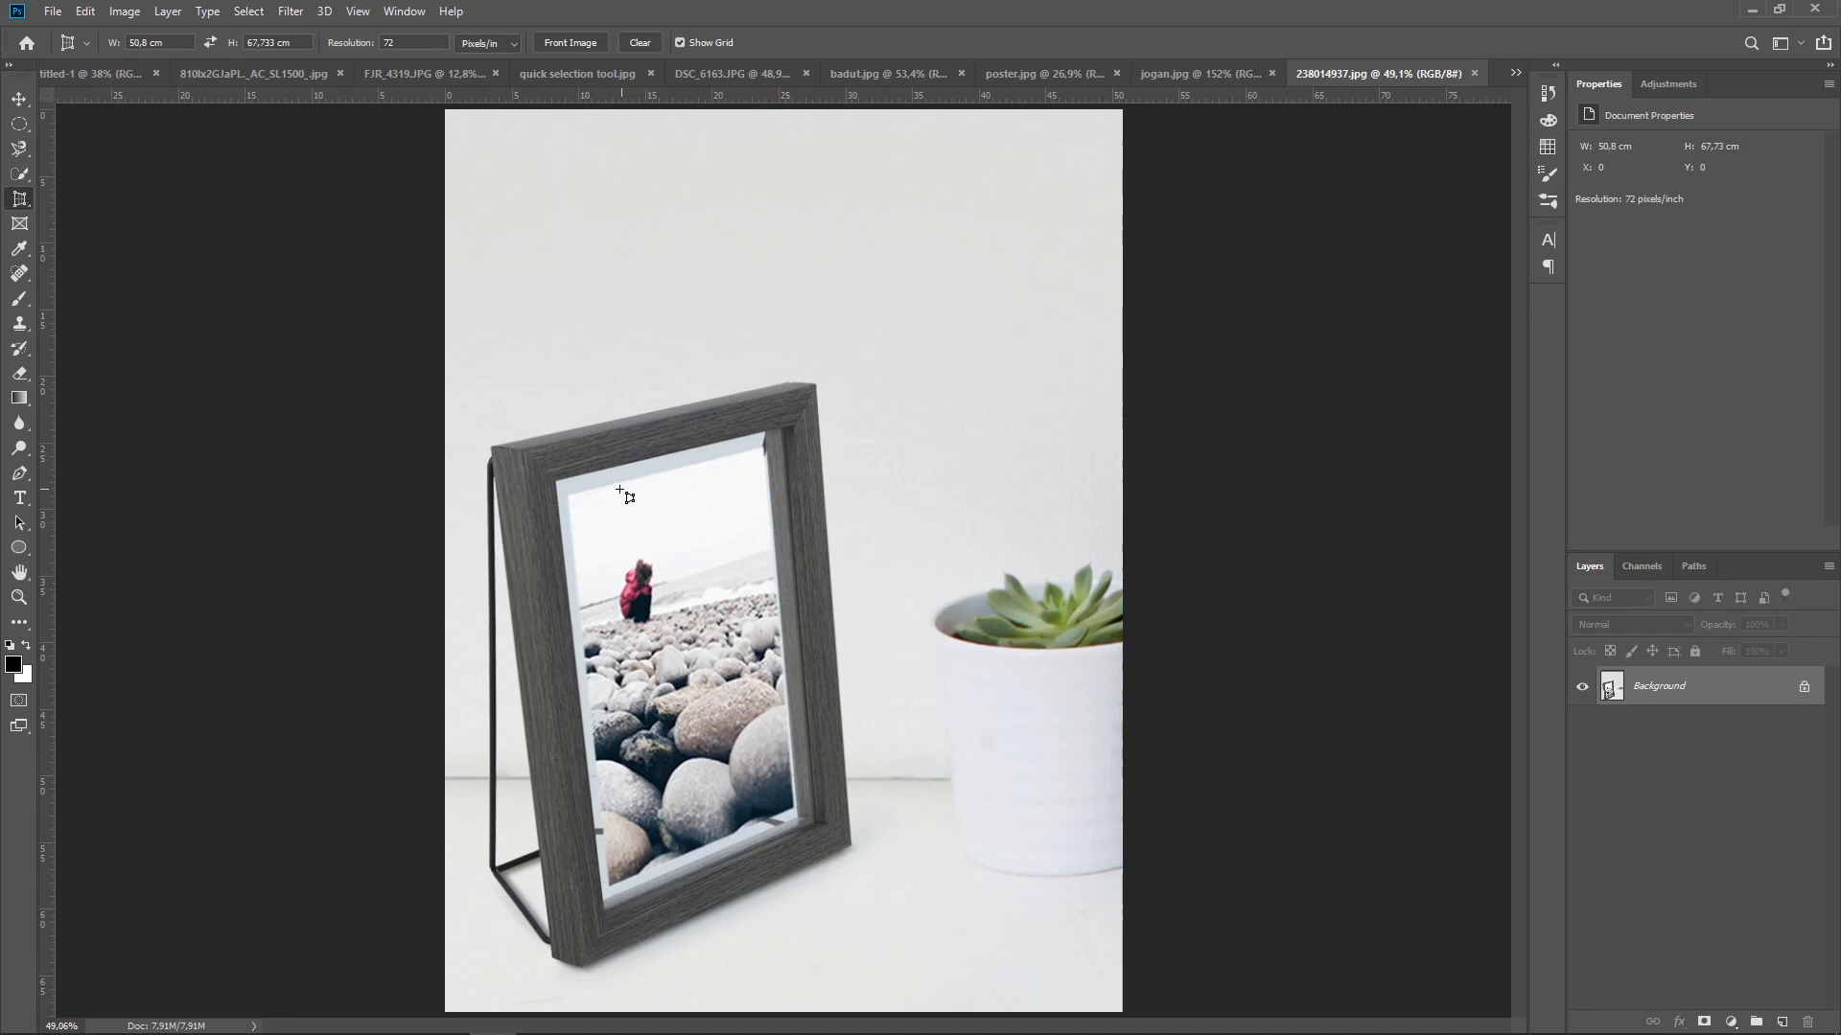
click(568, 496)
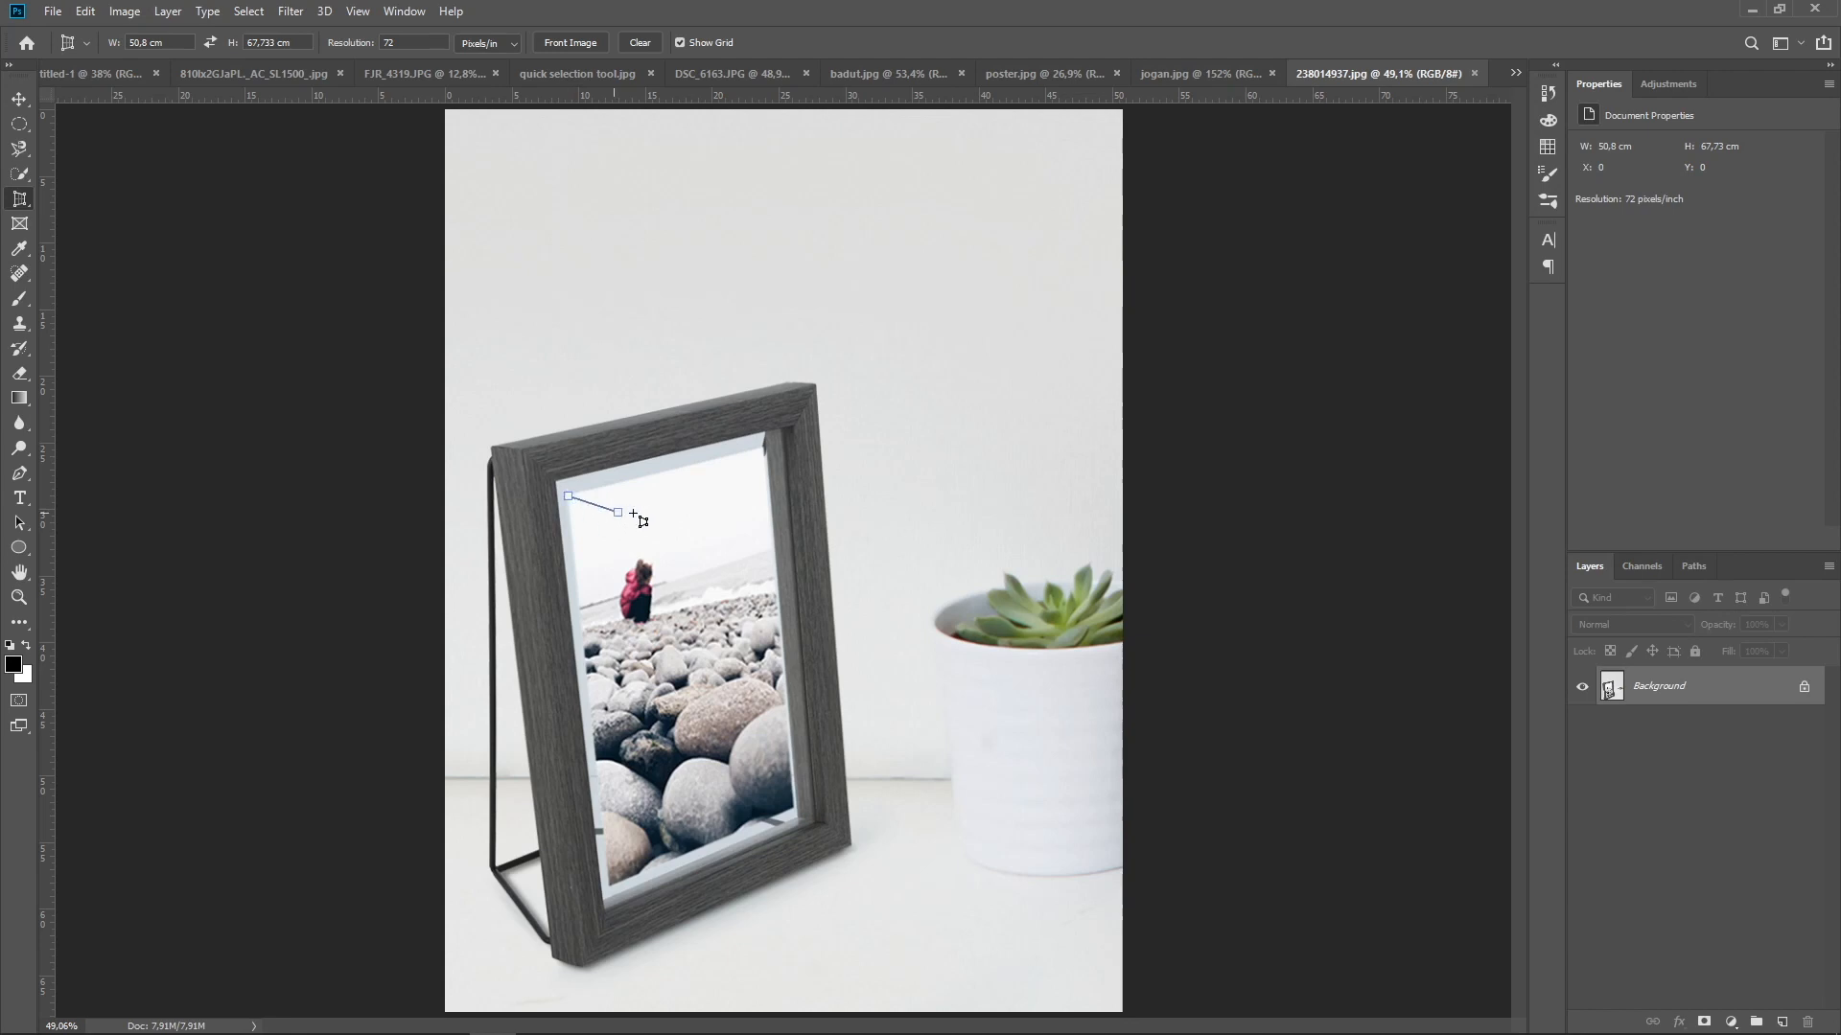
click(764, 448)
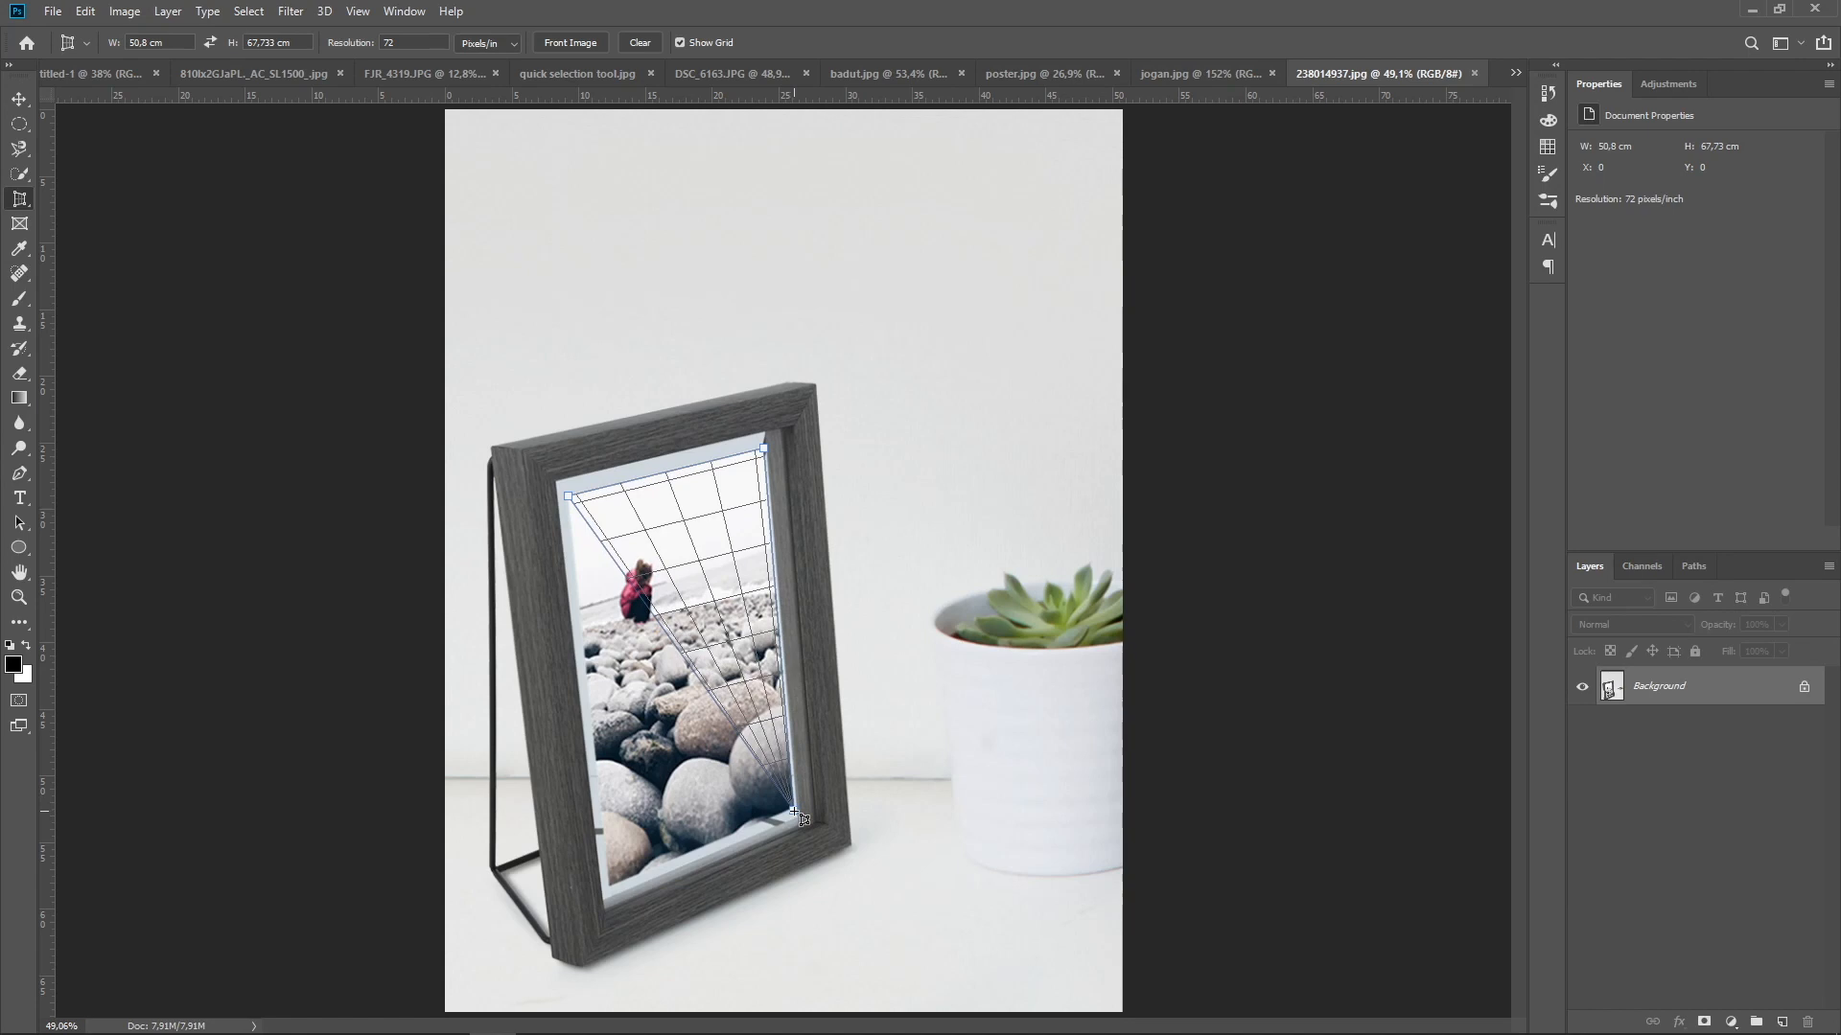
click(795, 812)
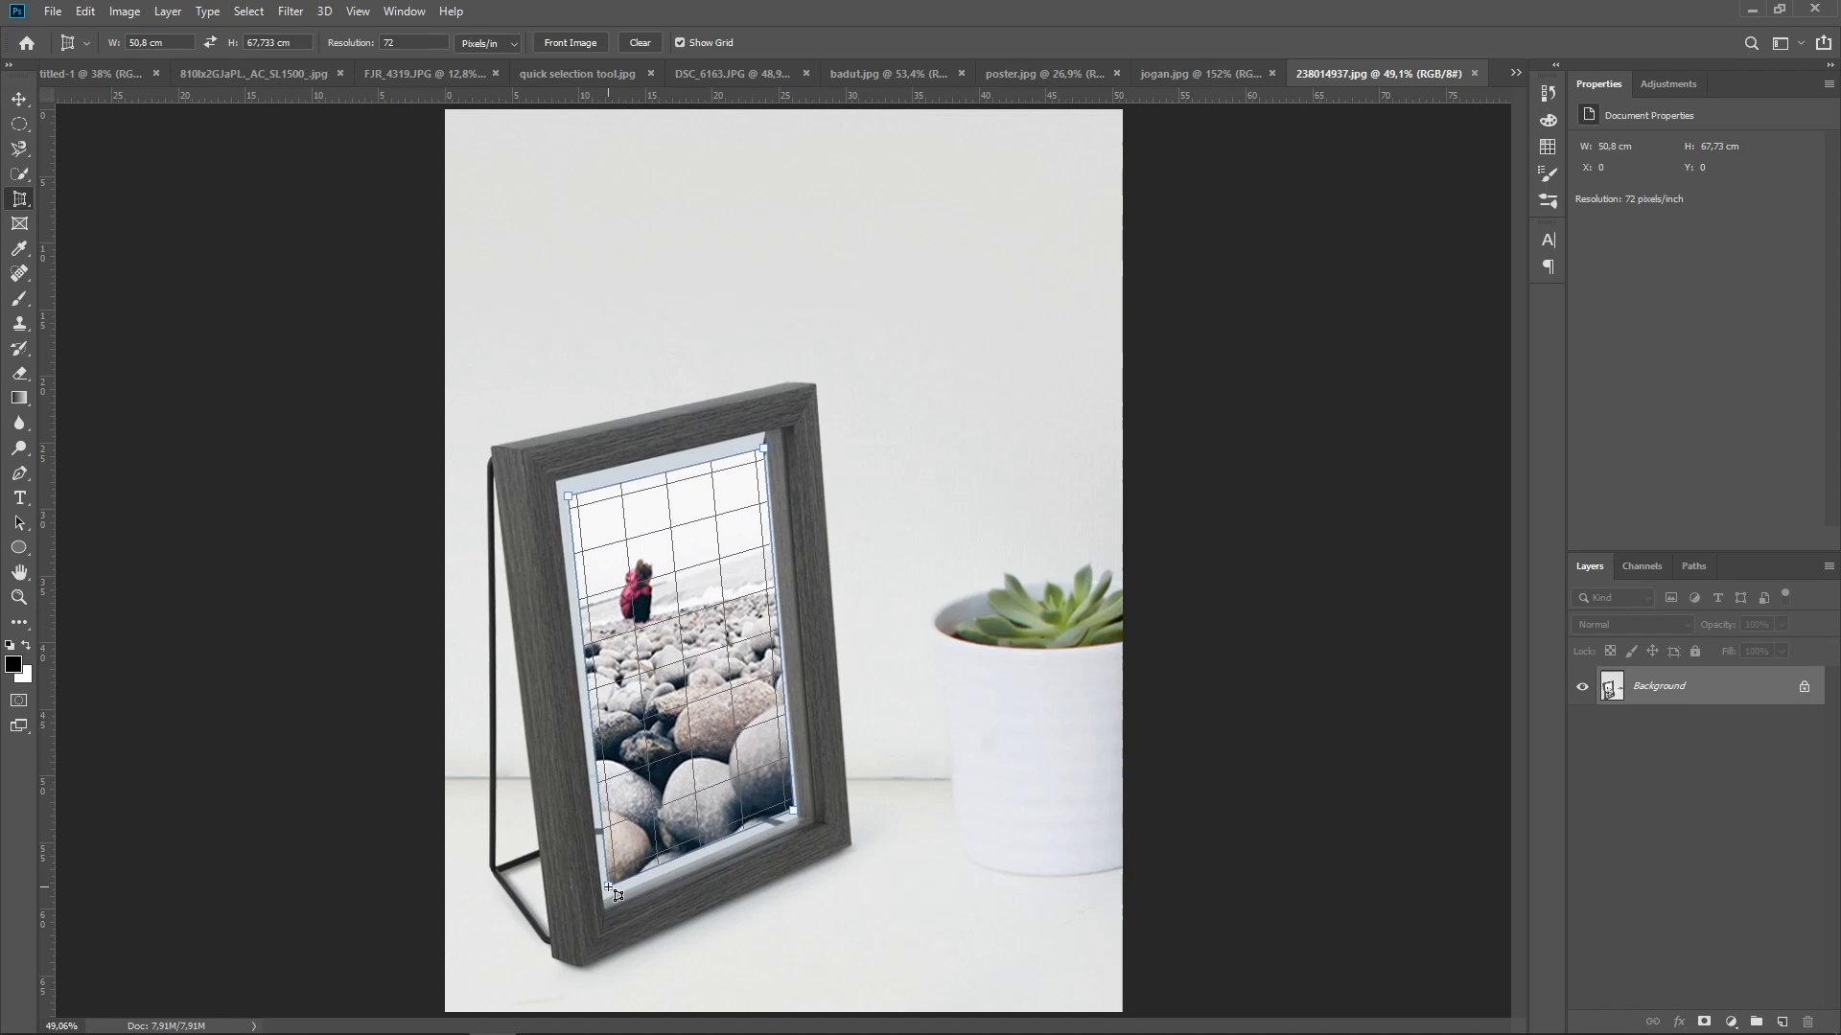
click(608, 887)
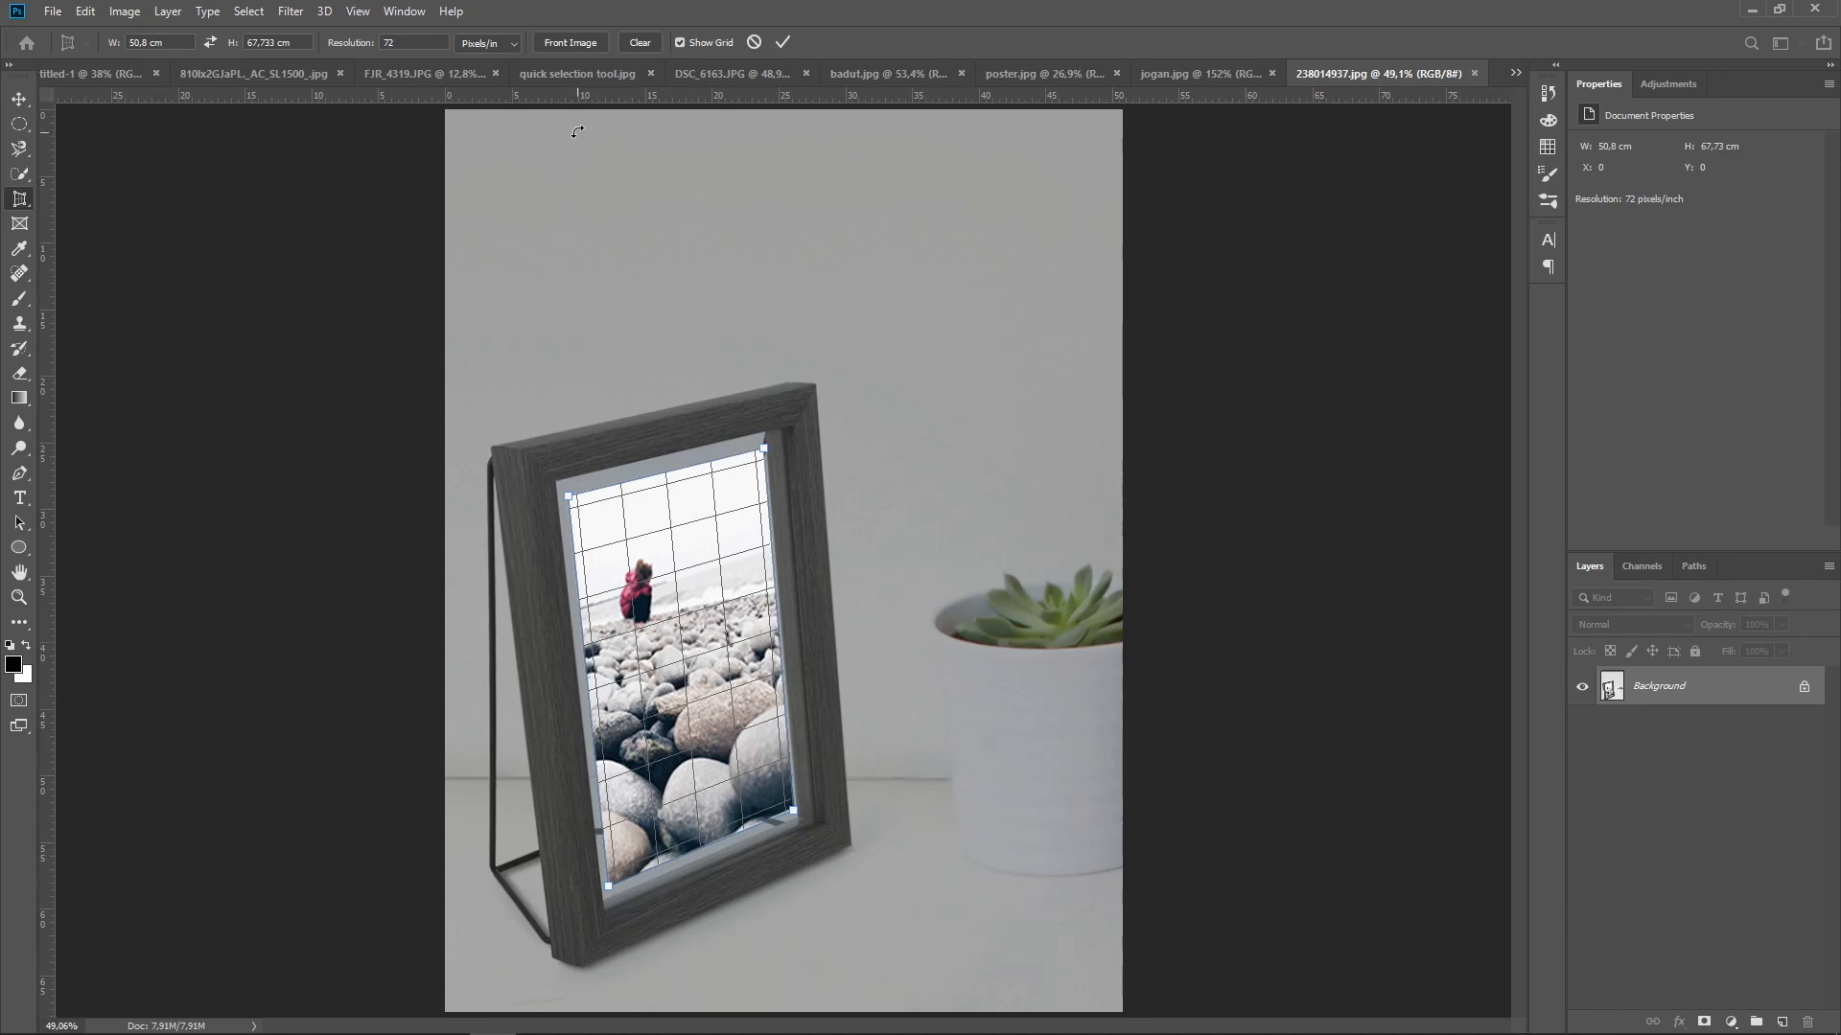
click(785, 43)
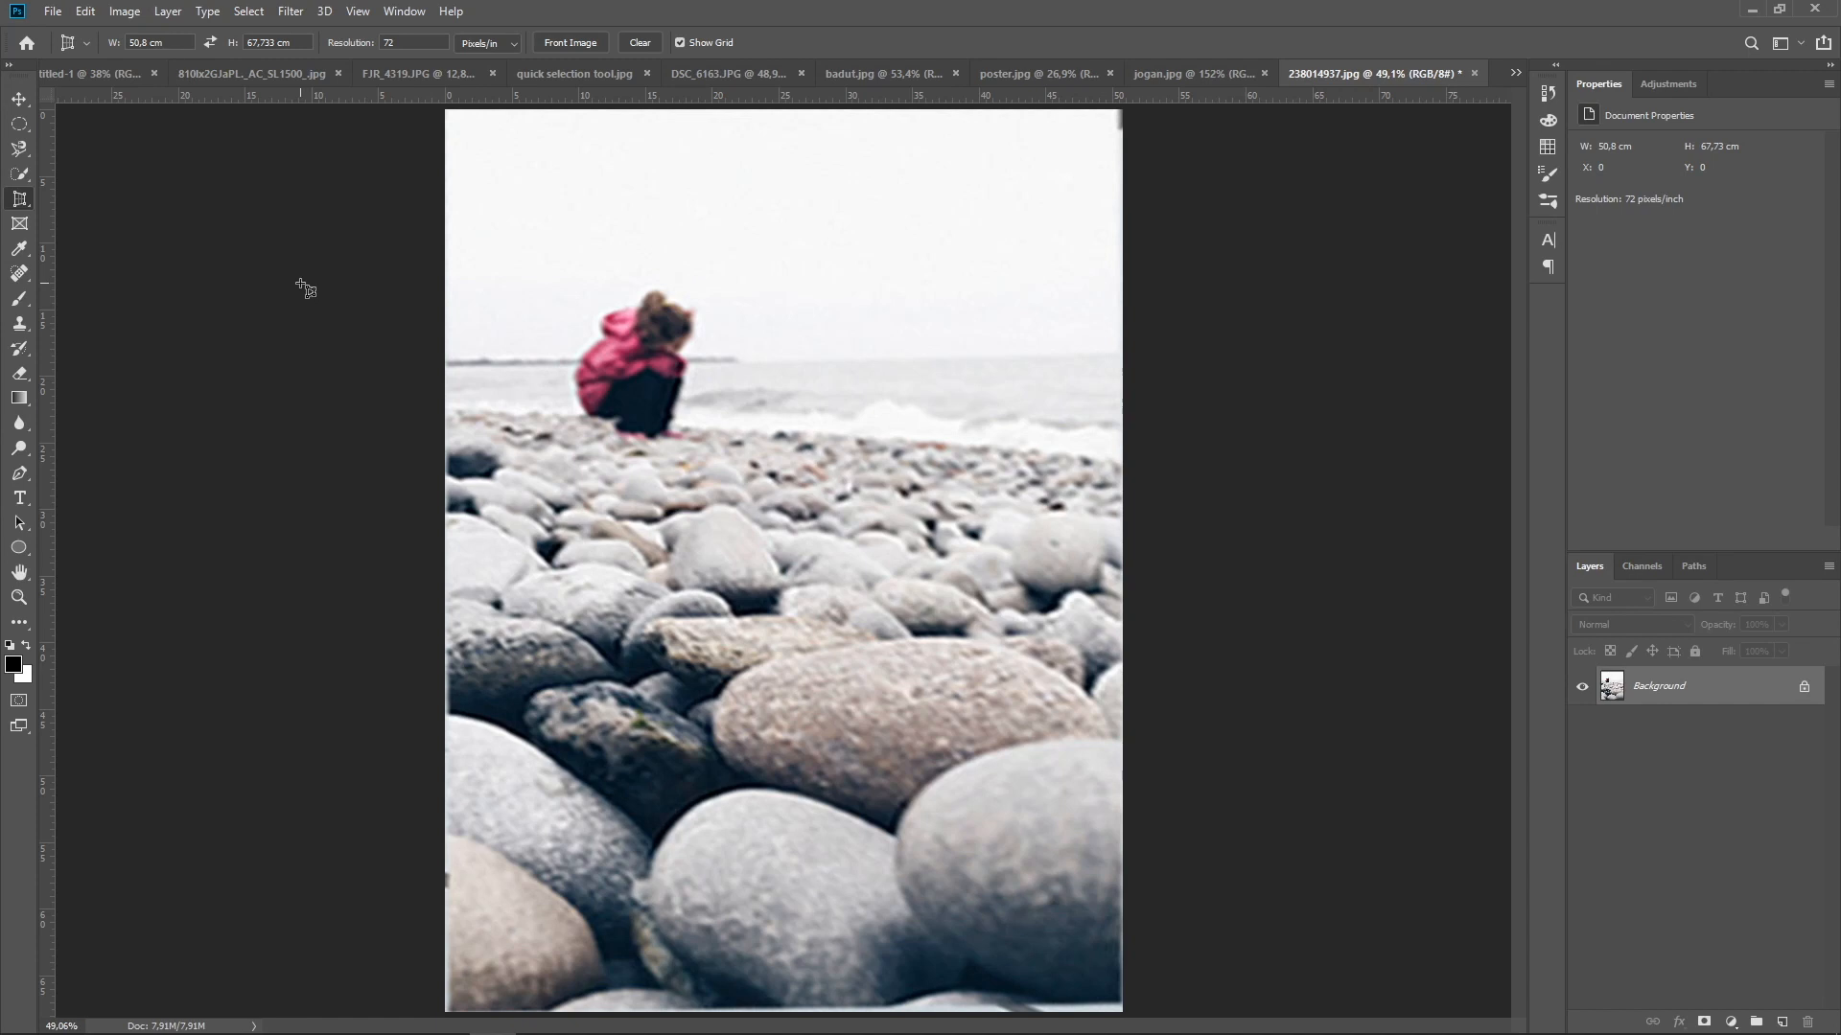
Copy the portrait from badut.jpg into poster.jpg as a new layer and move it down over the orange circle
click(24, 100)
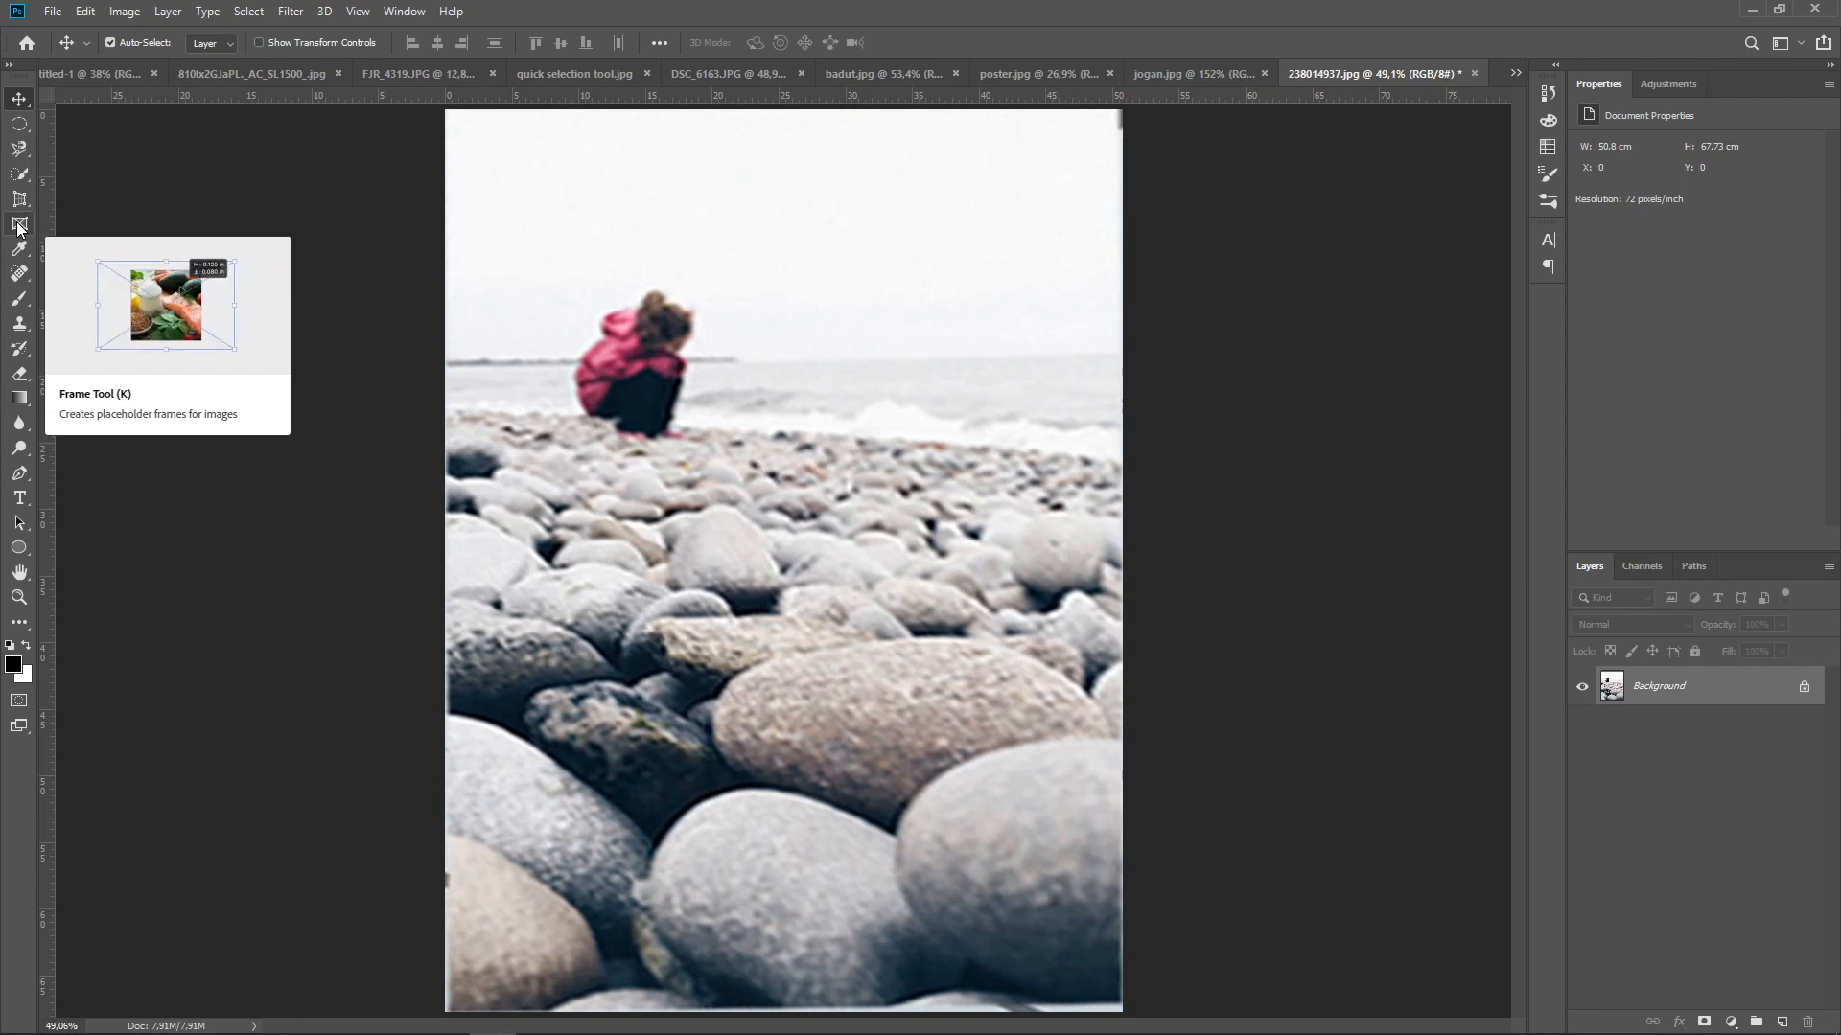
click(699, 82)
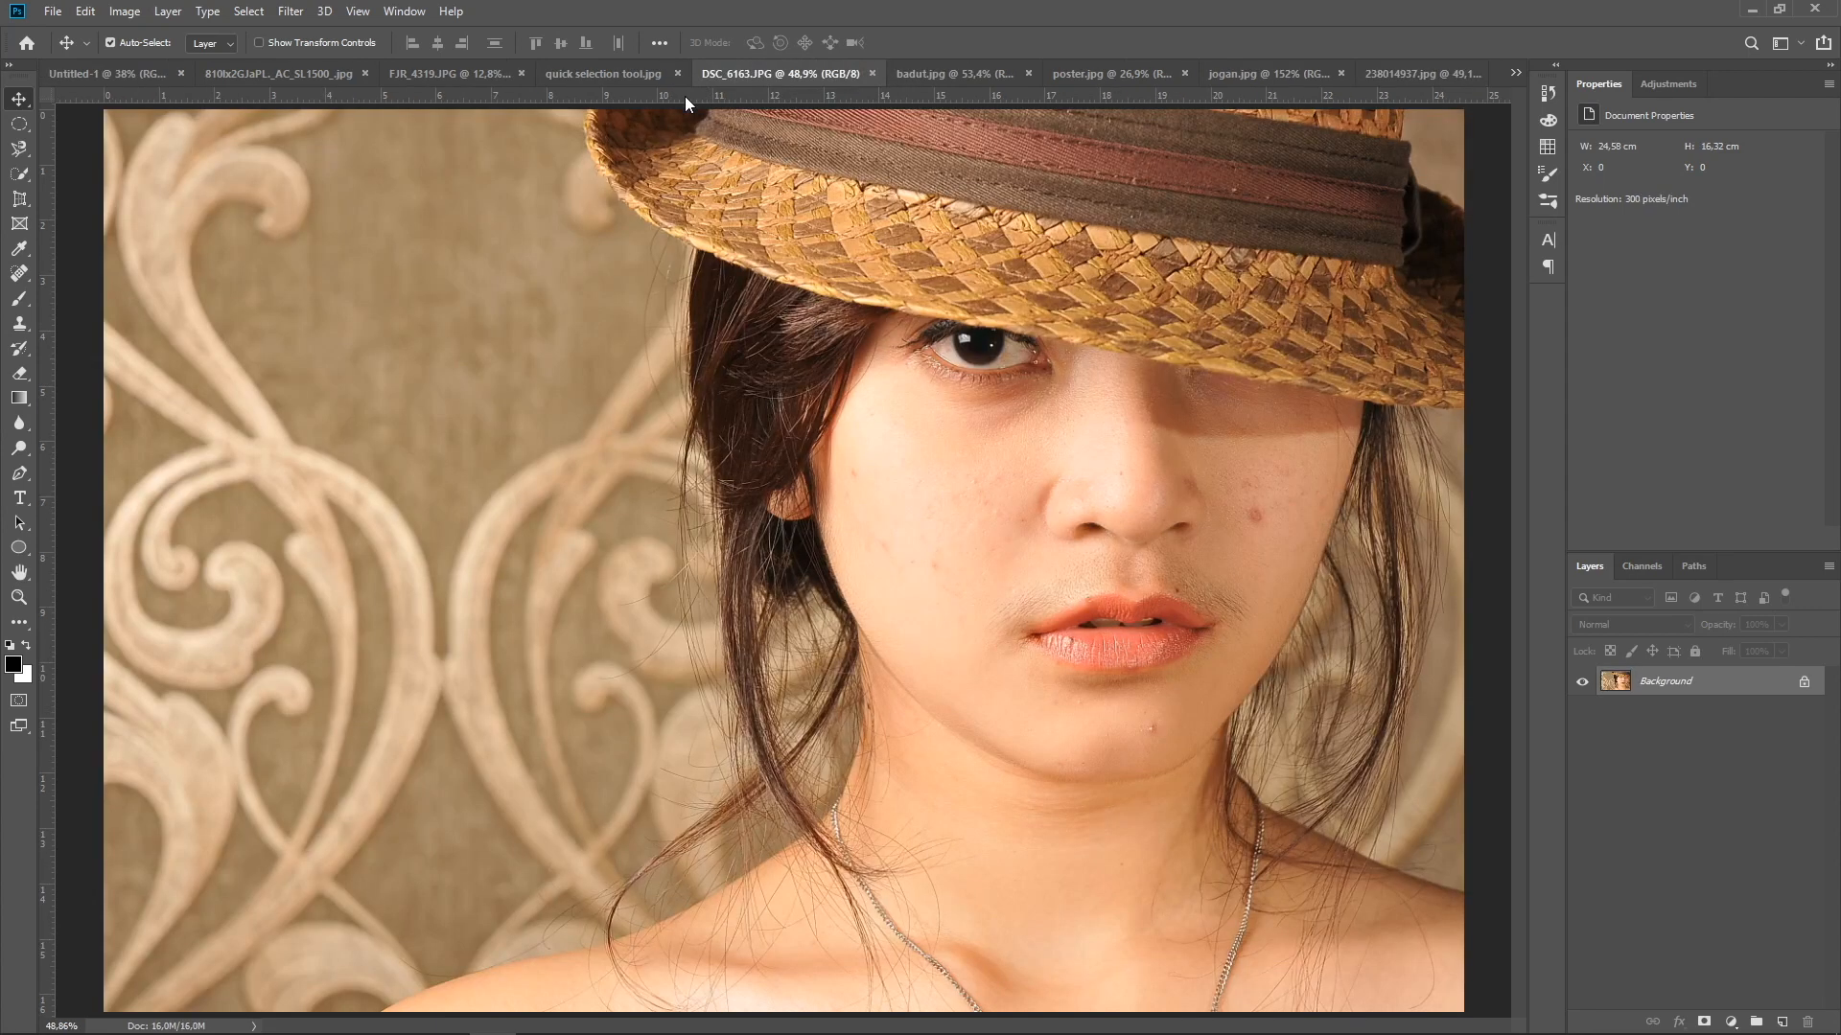
click(587, 73)
click(986, 72)
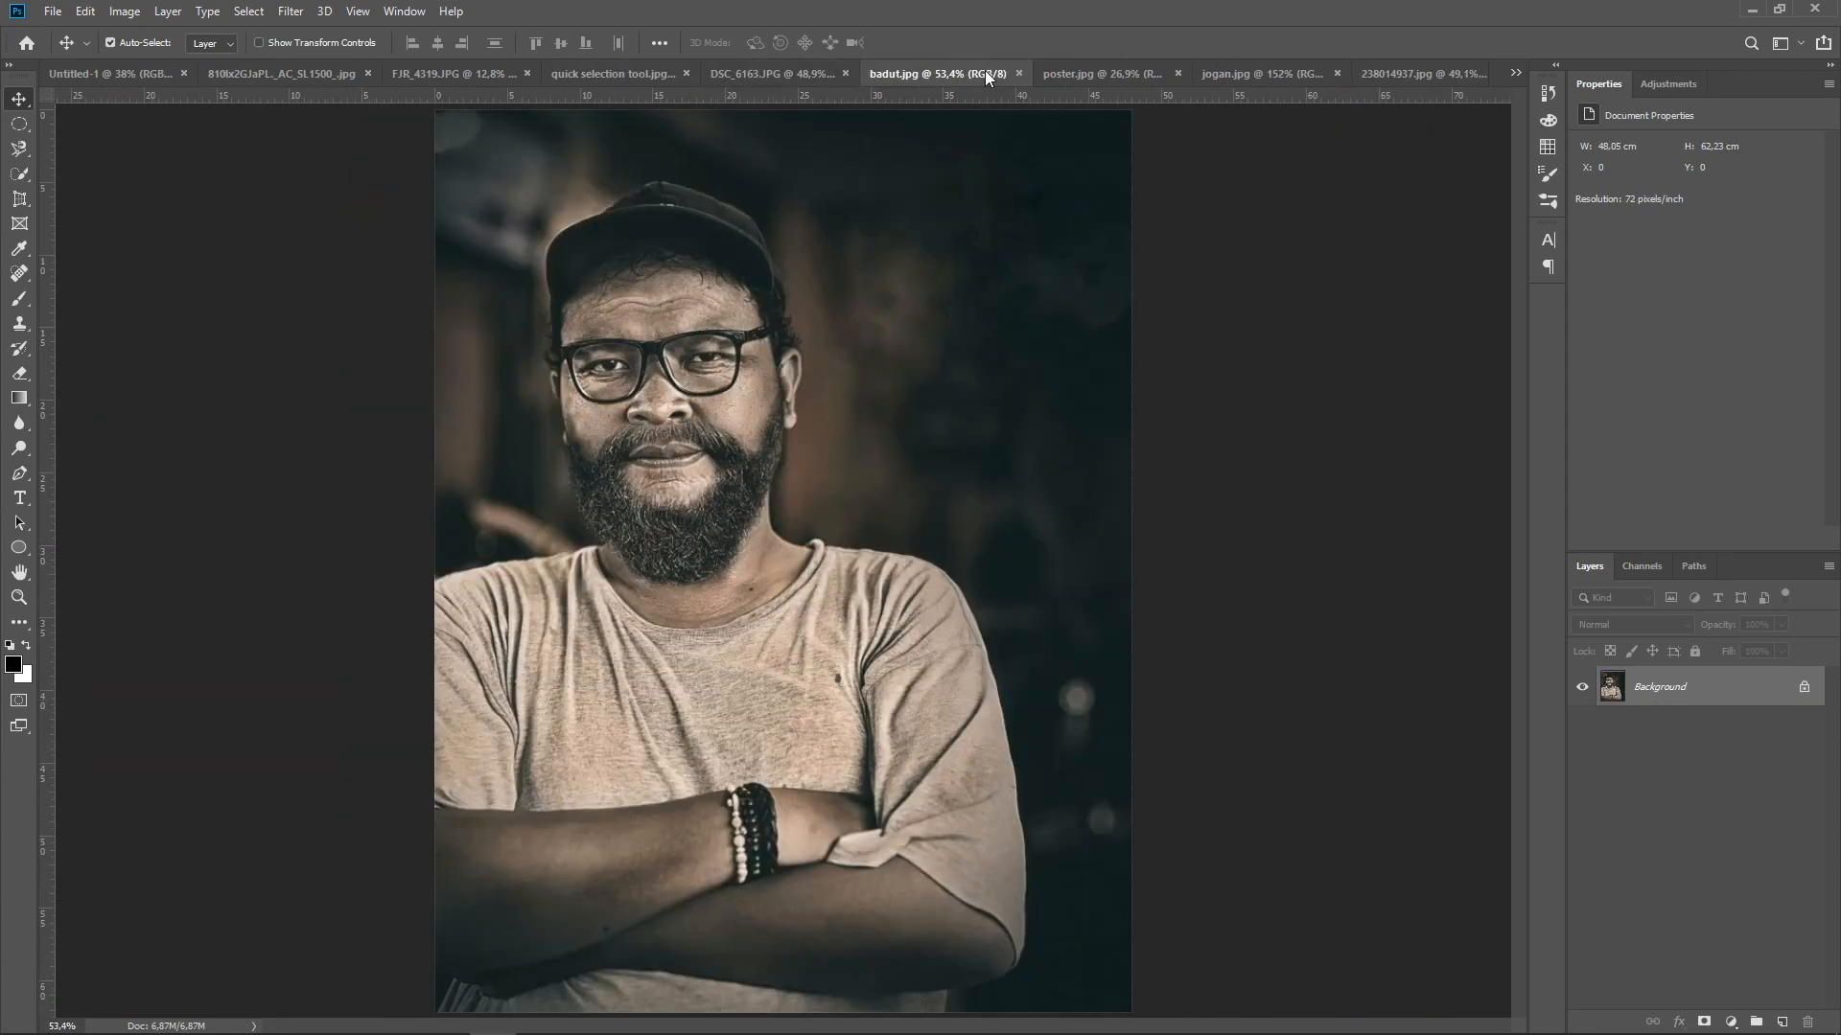
click(1091, 71)
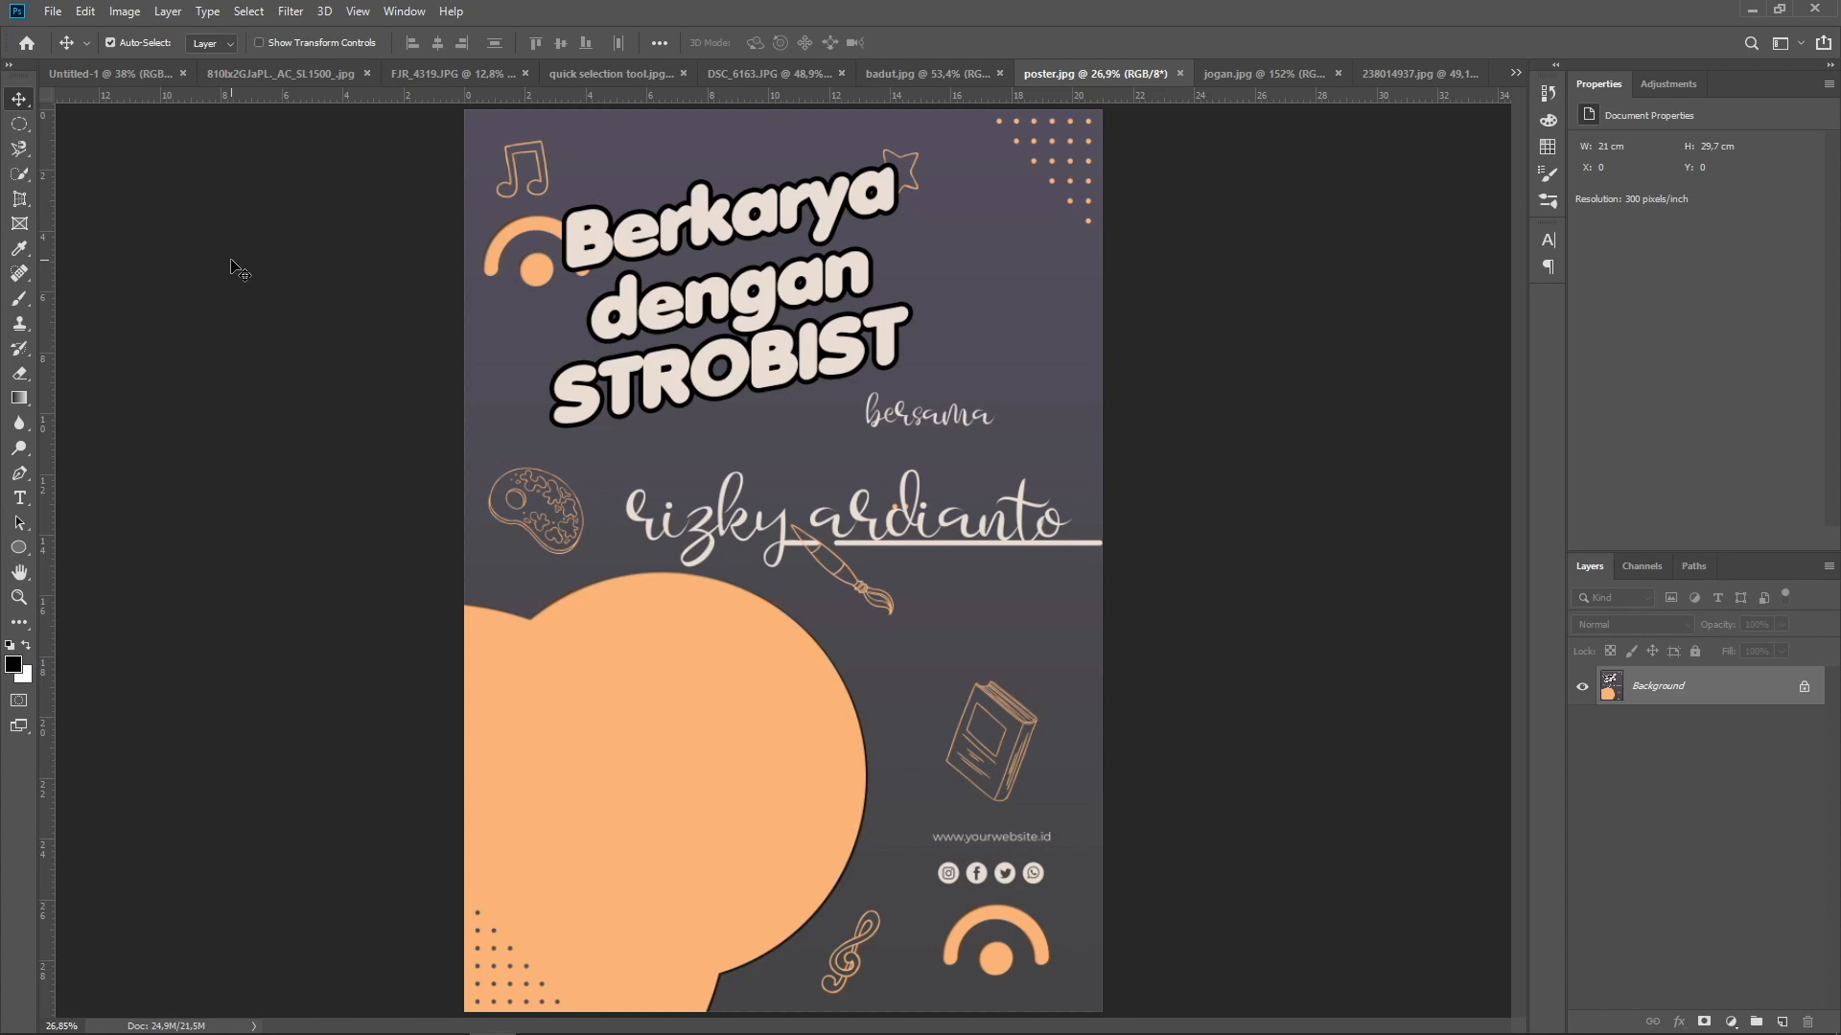
click(882, 71)
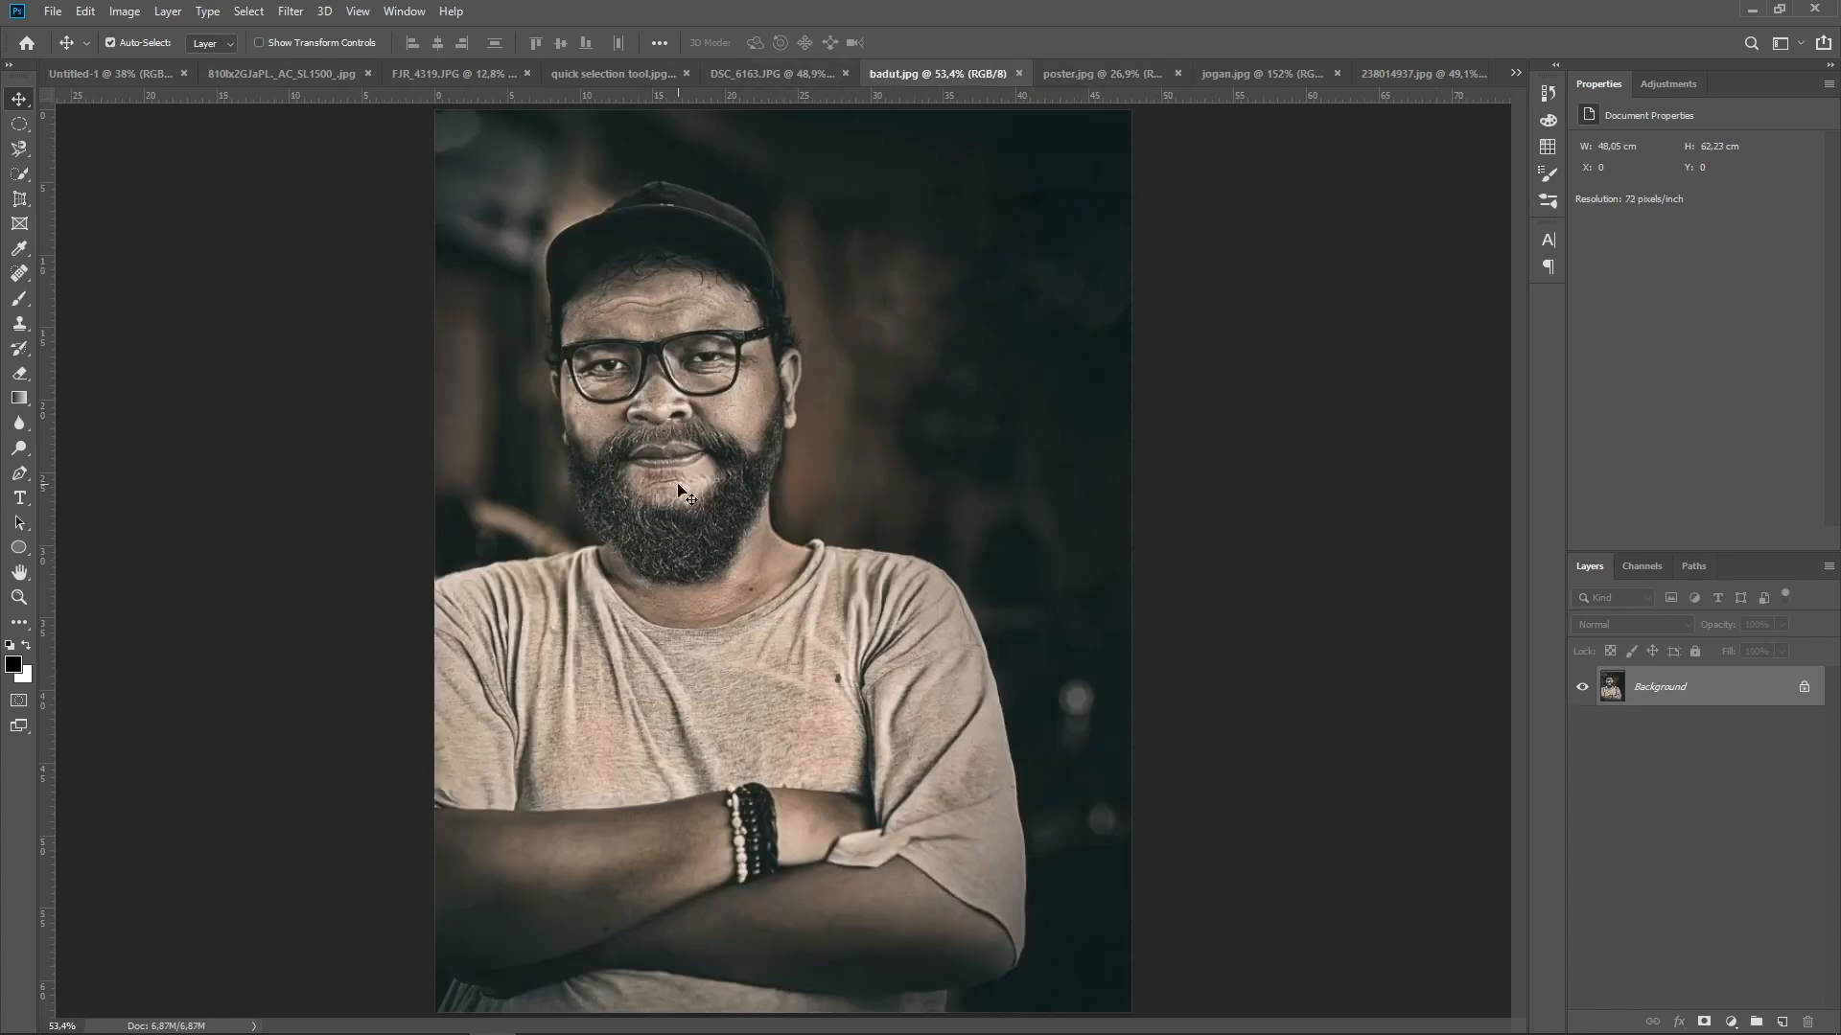
click(1077, 74)
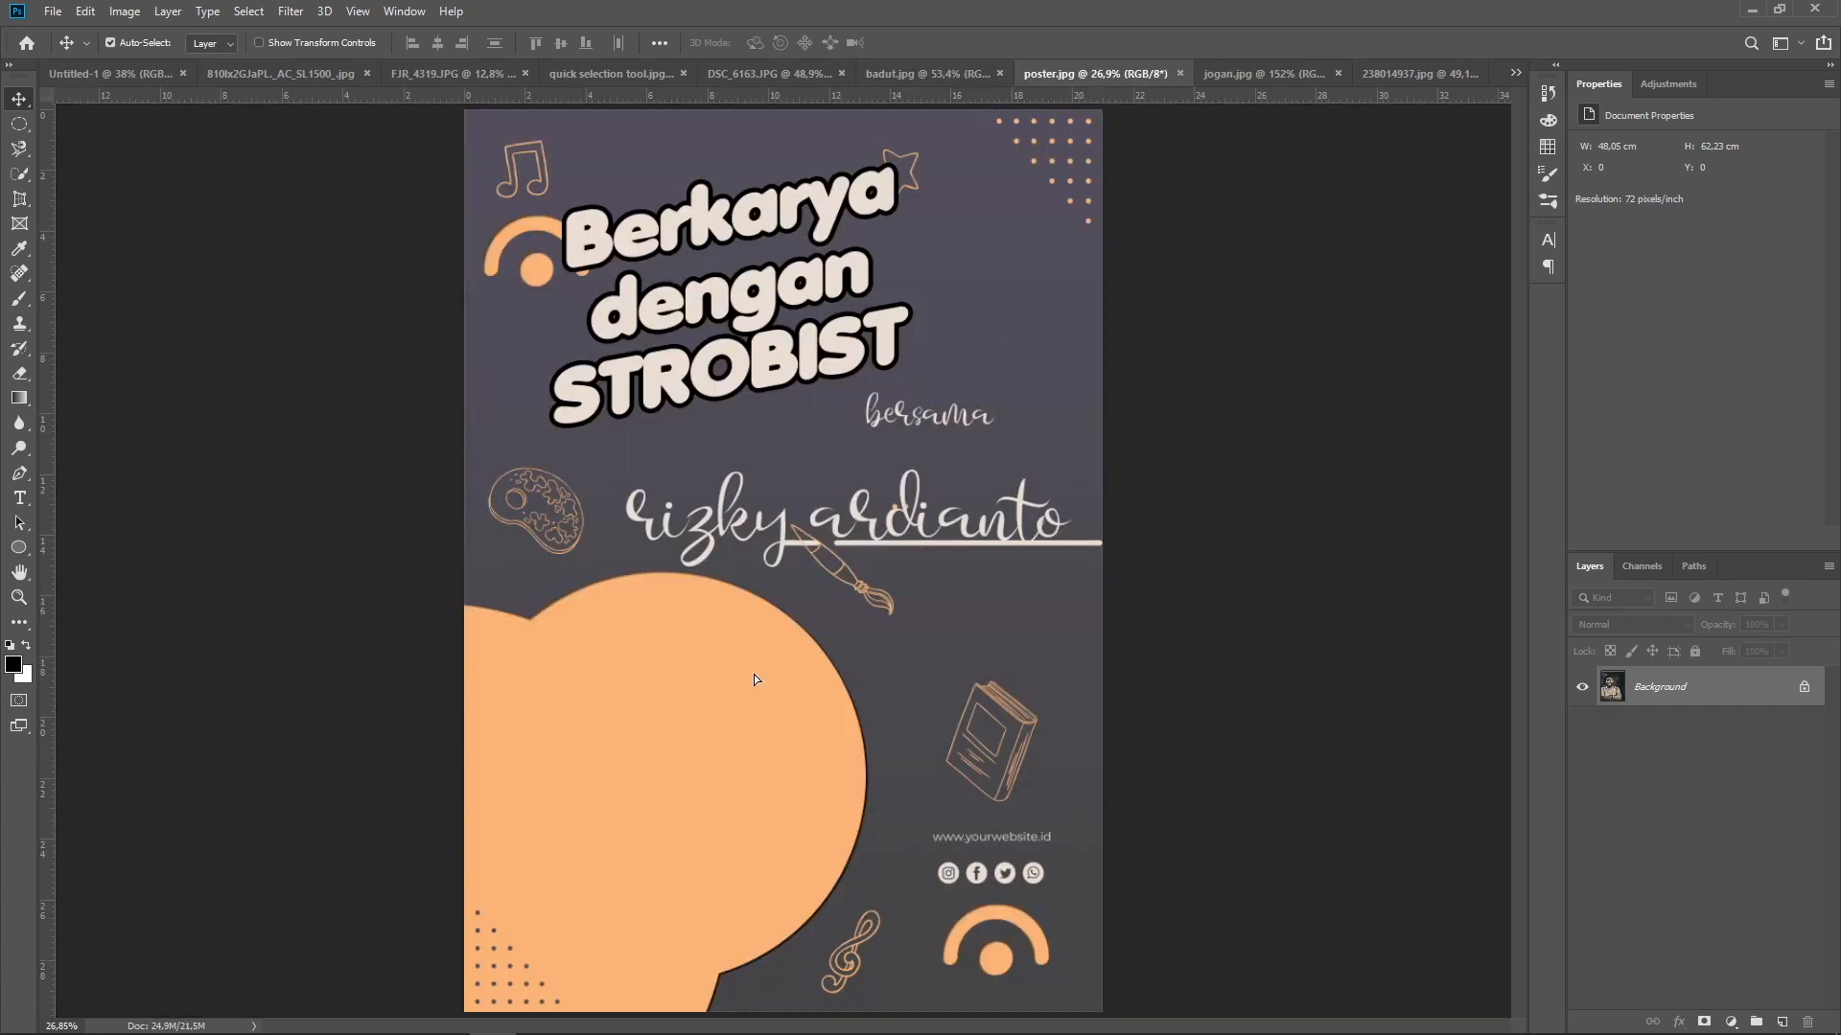
key(ctrl+v)
click(998, 422)
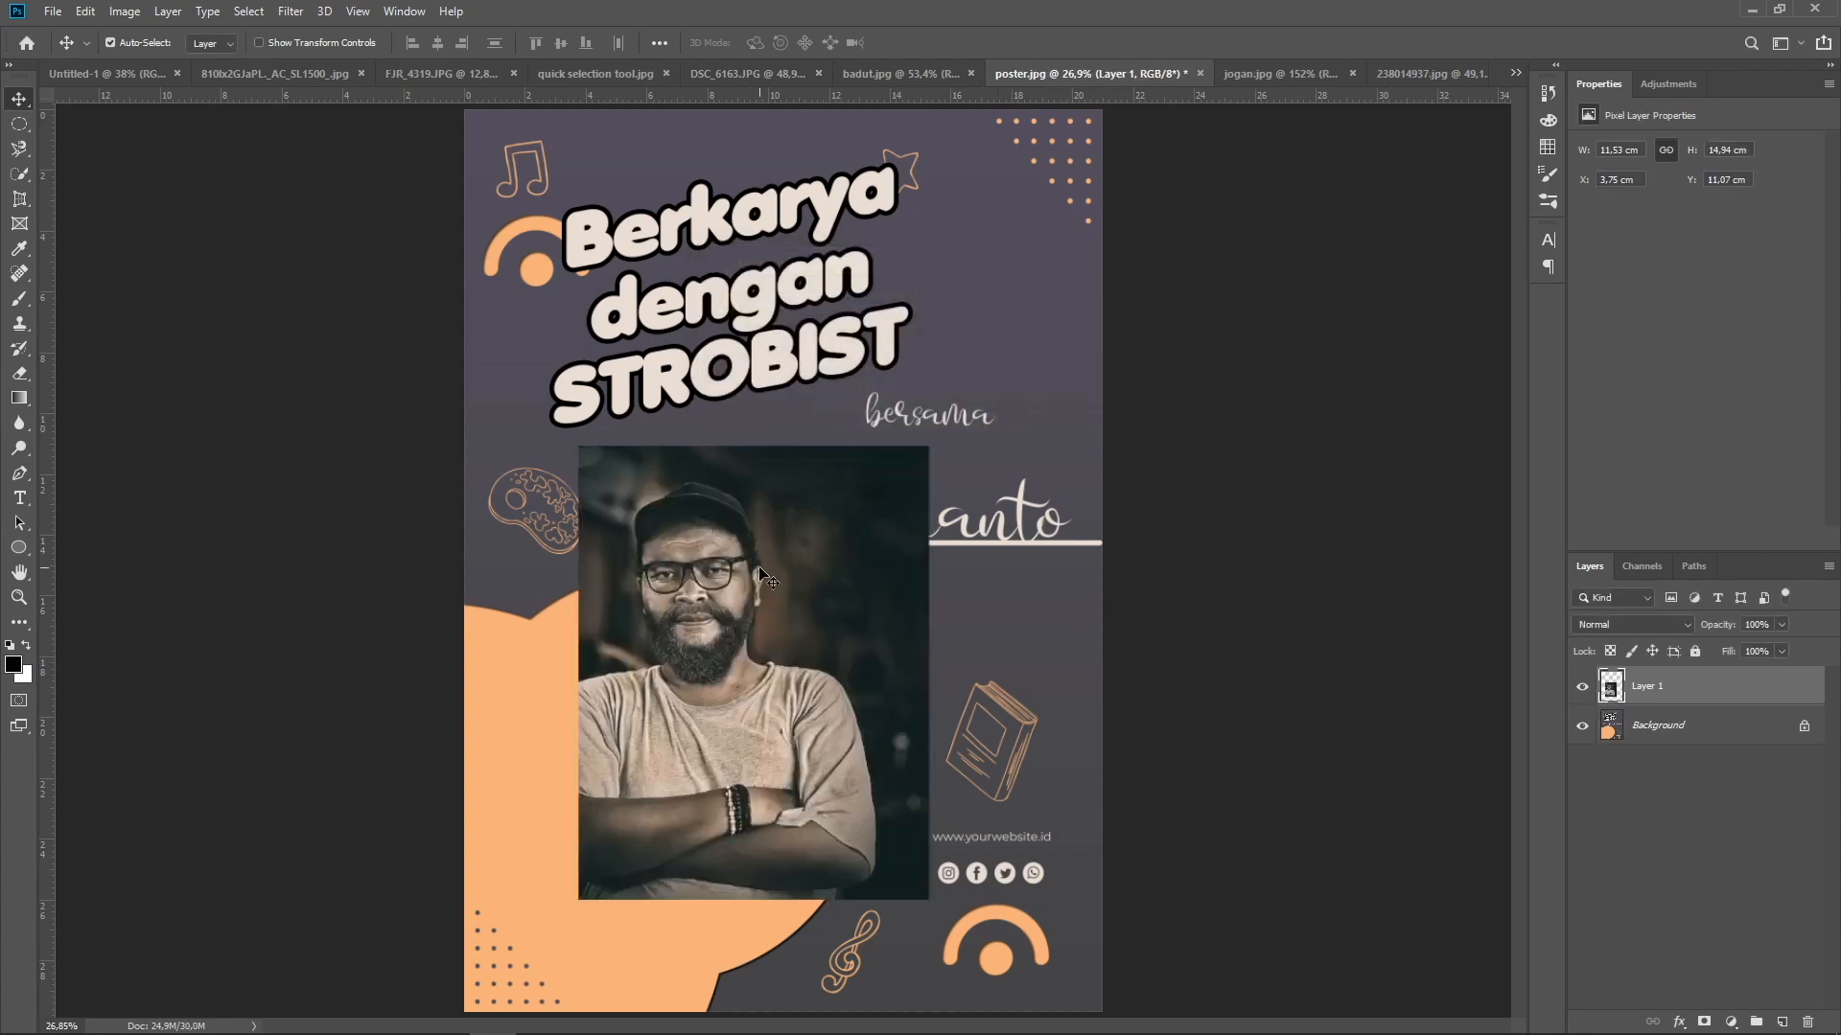
drag(761, 575, 735, 681)
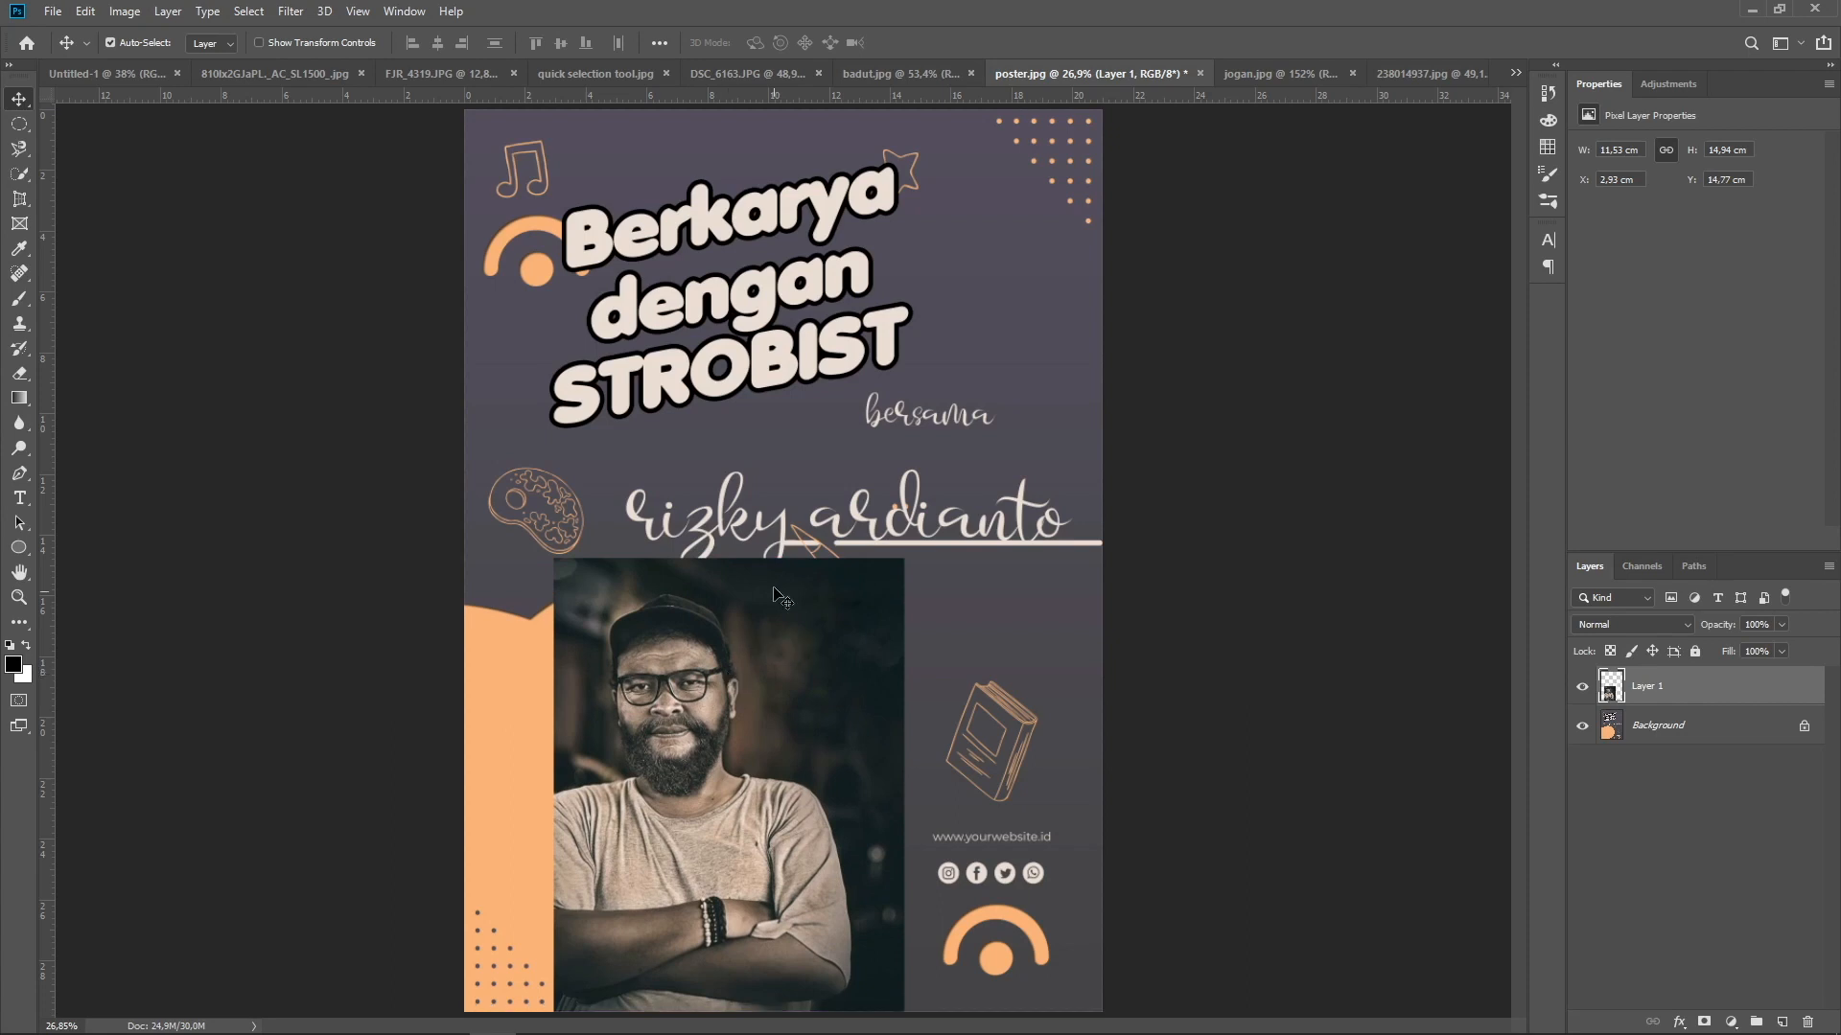
Mask the portrait layer with an elliptical frame about 9.1 cm across over the orange circle, using the Frame tool
click(20, 226)
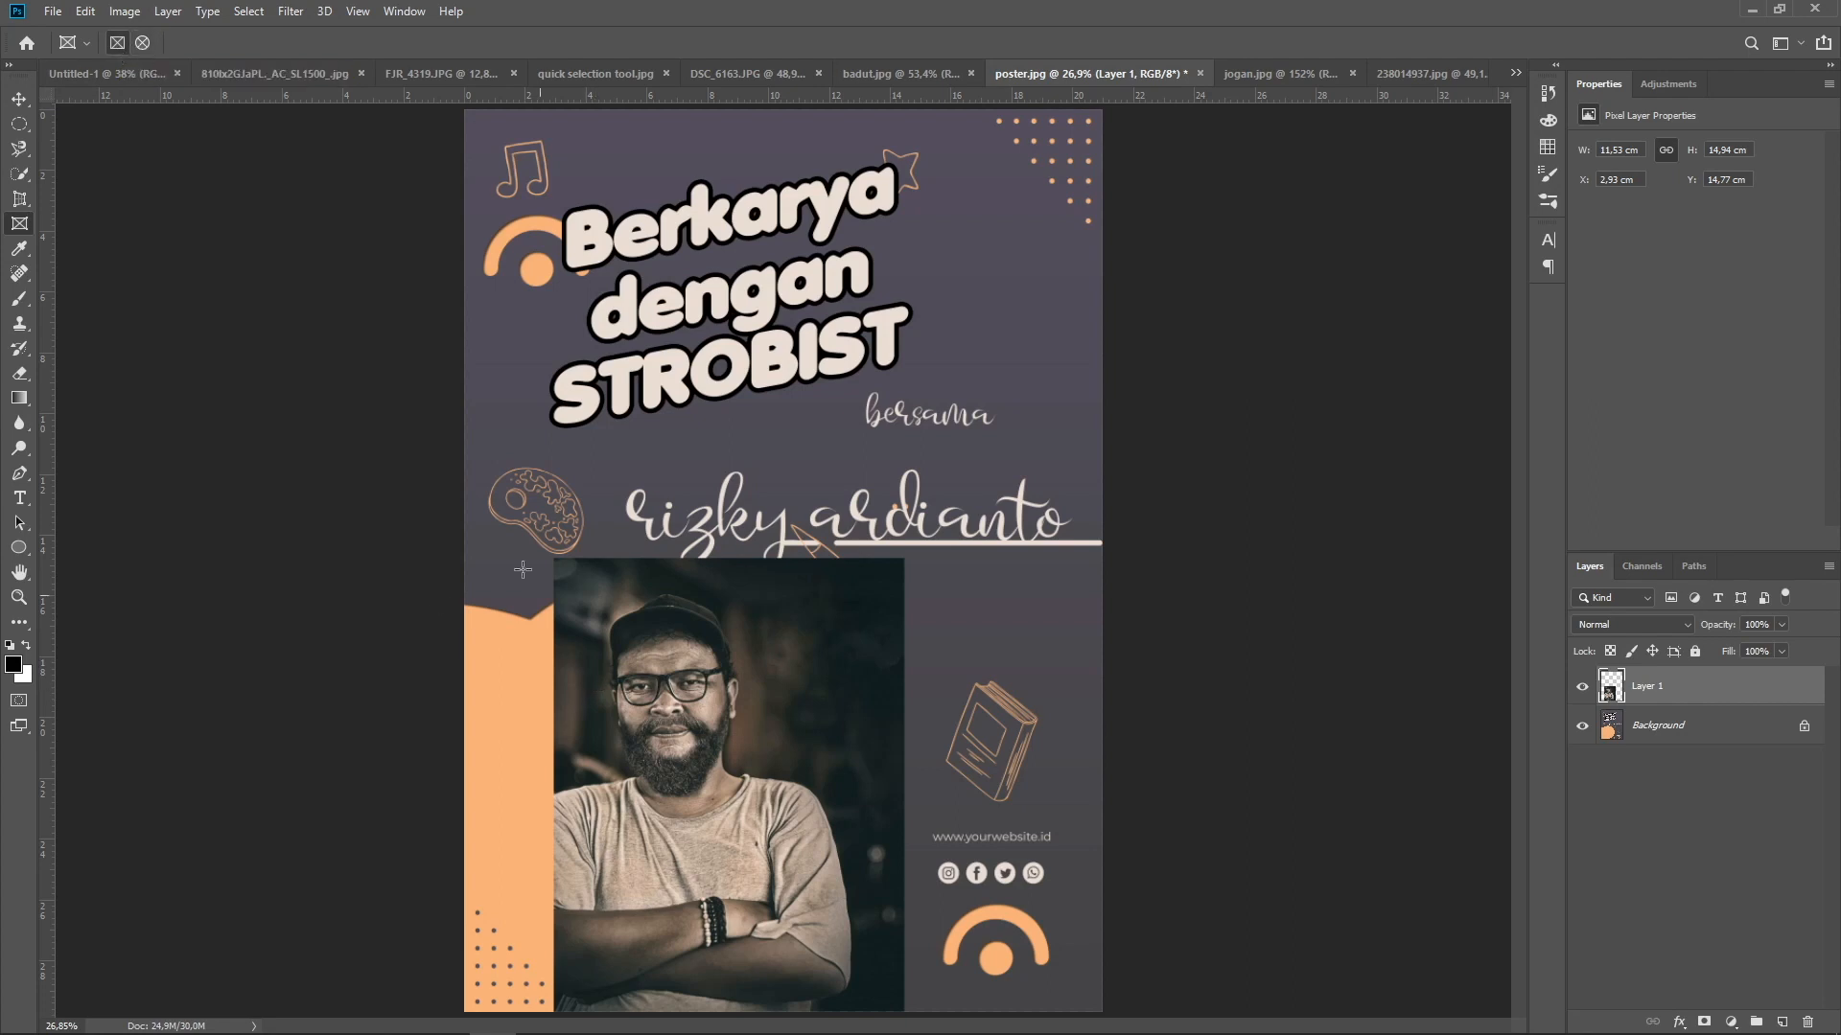
click(141, 43)
drag(578, 627, 856, 1000)
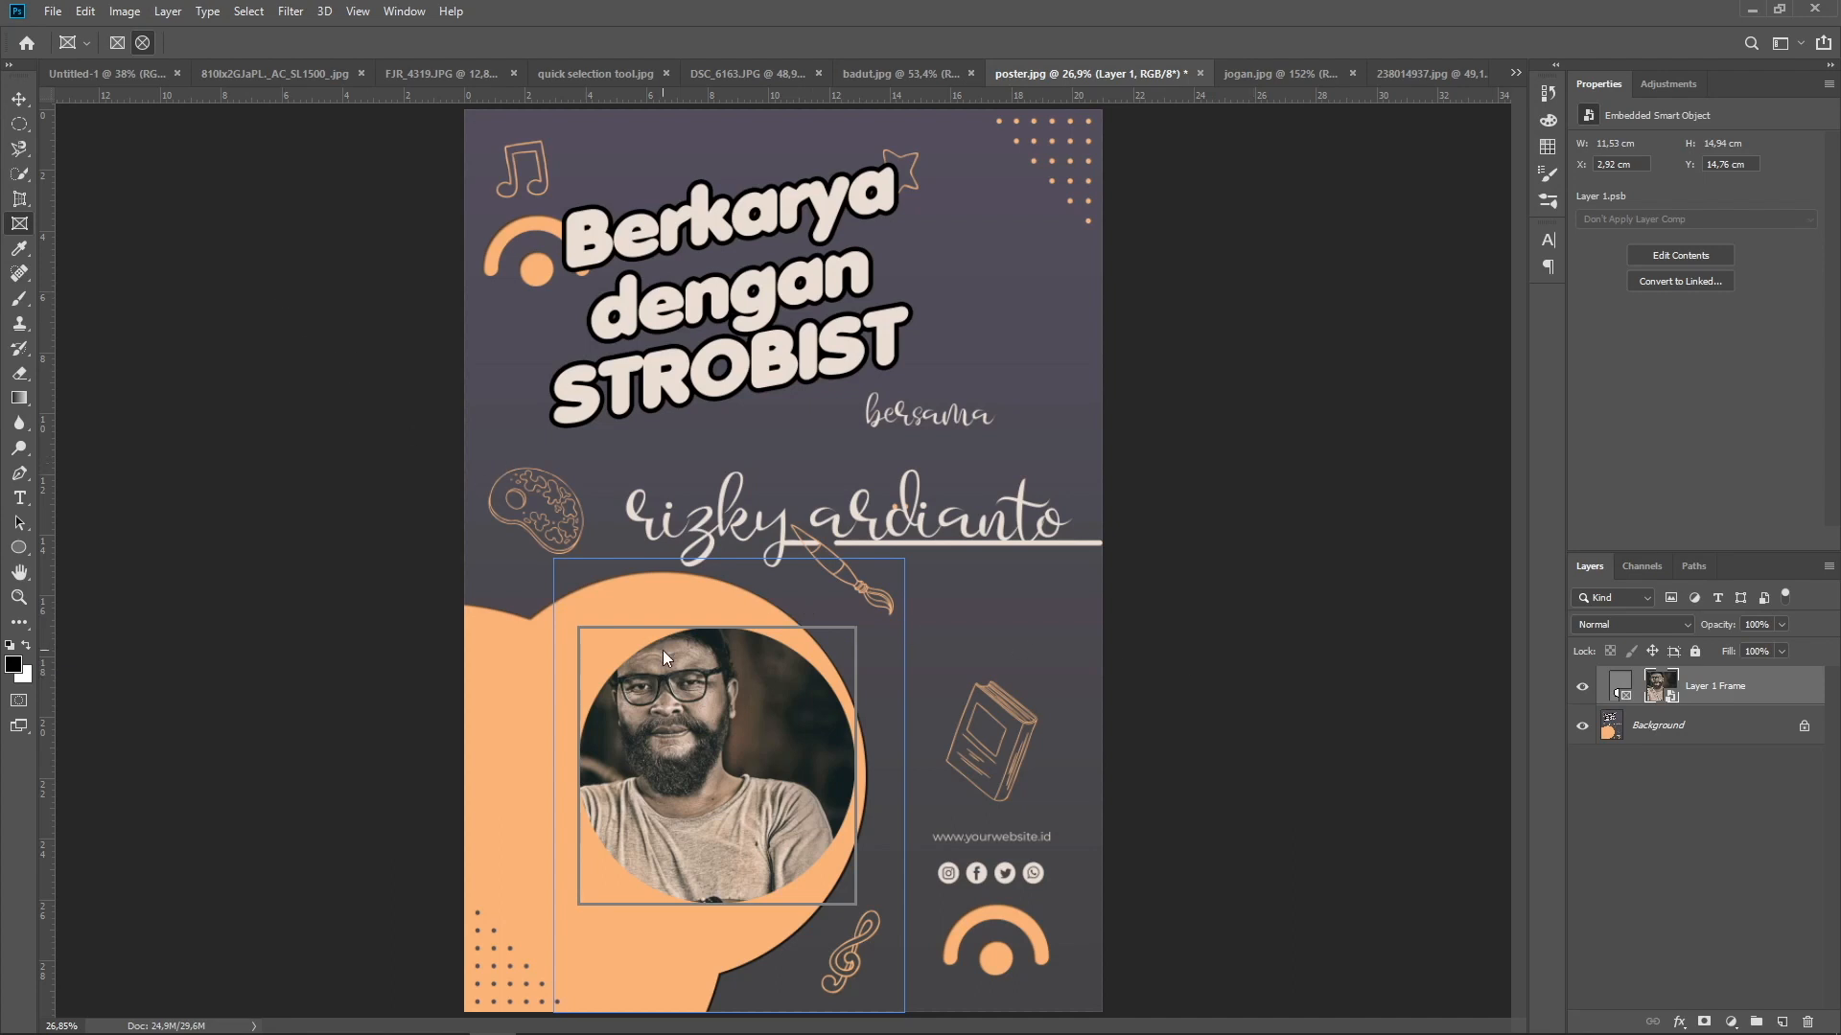
Reposition the portrait inside its elliptical frame to show the whole head, and shift the frame within the orange circle
drag(769, 707, 796, 769)
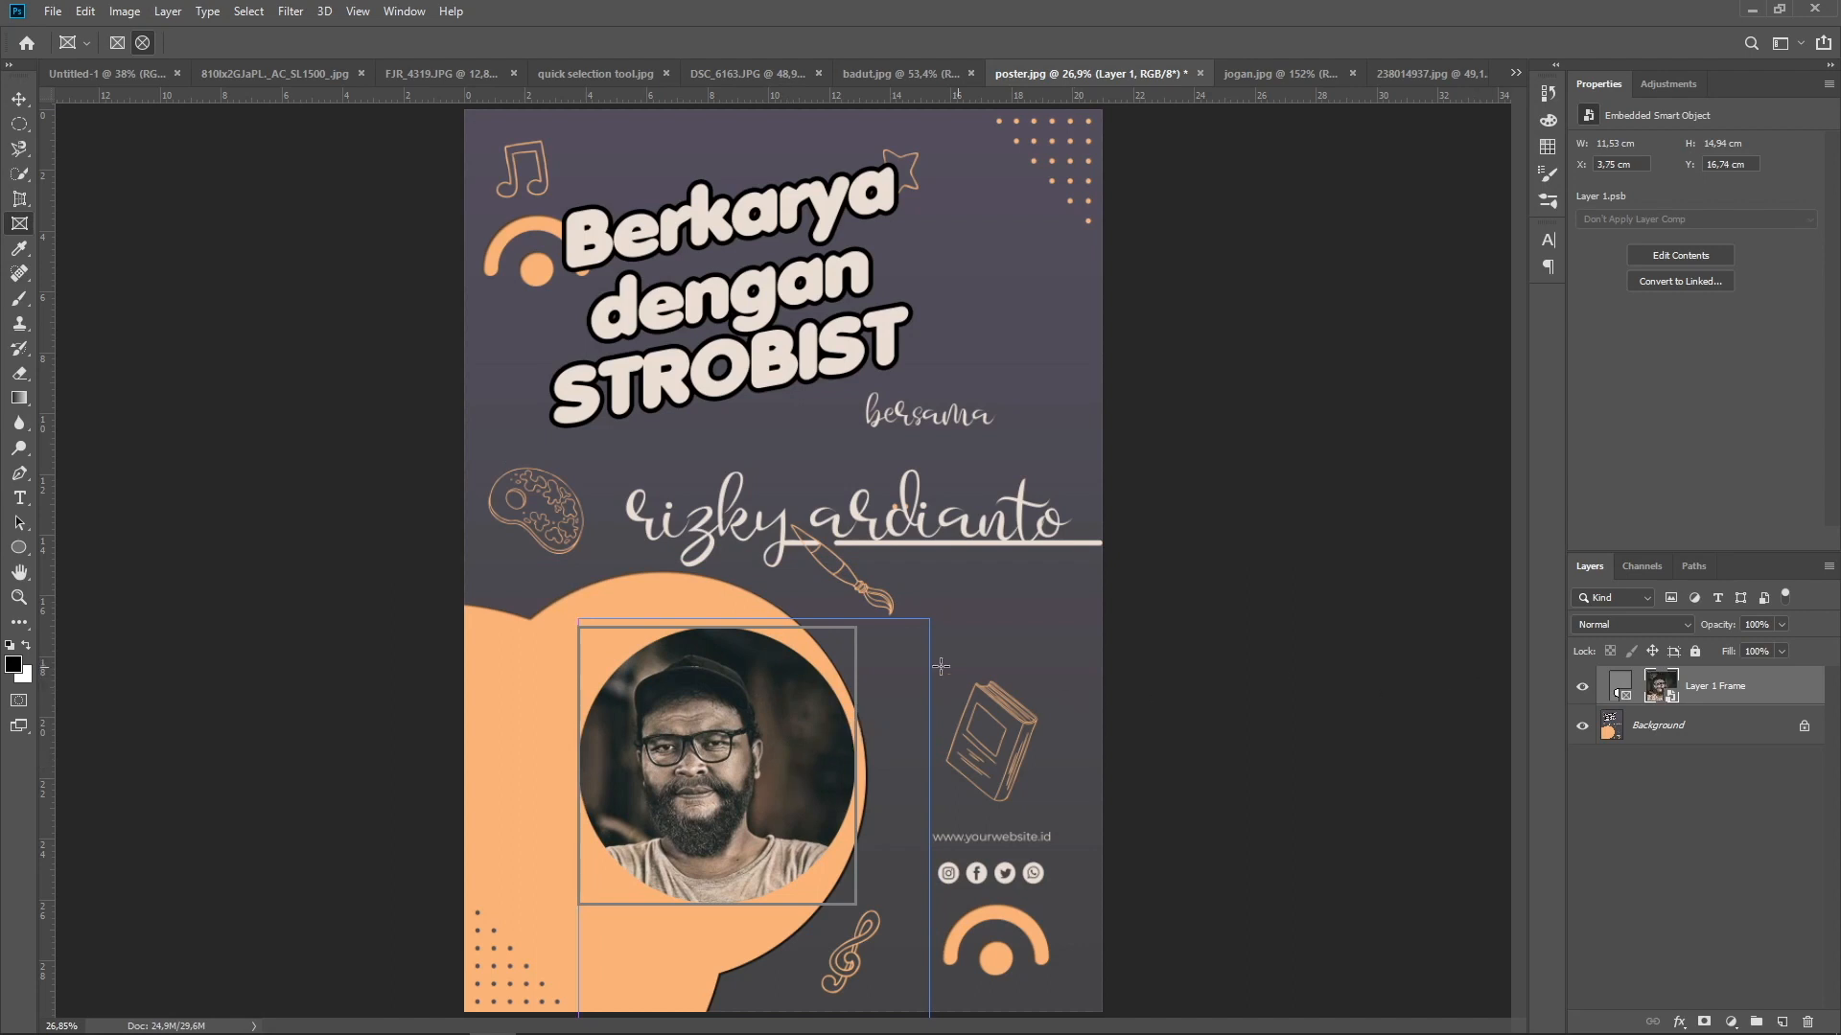
click(1014, 648)
drag(723, 694, 695, 688)
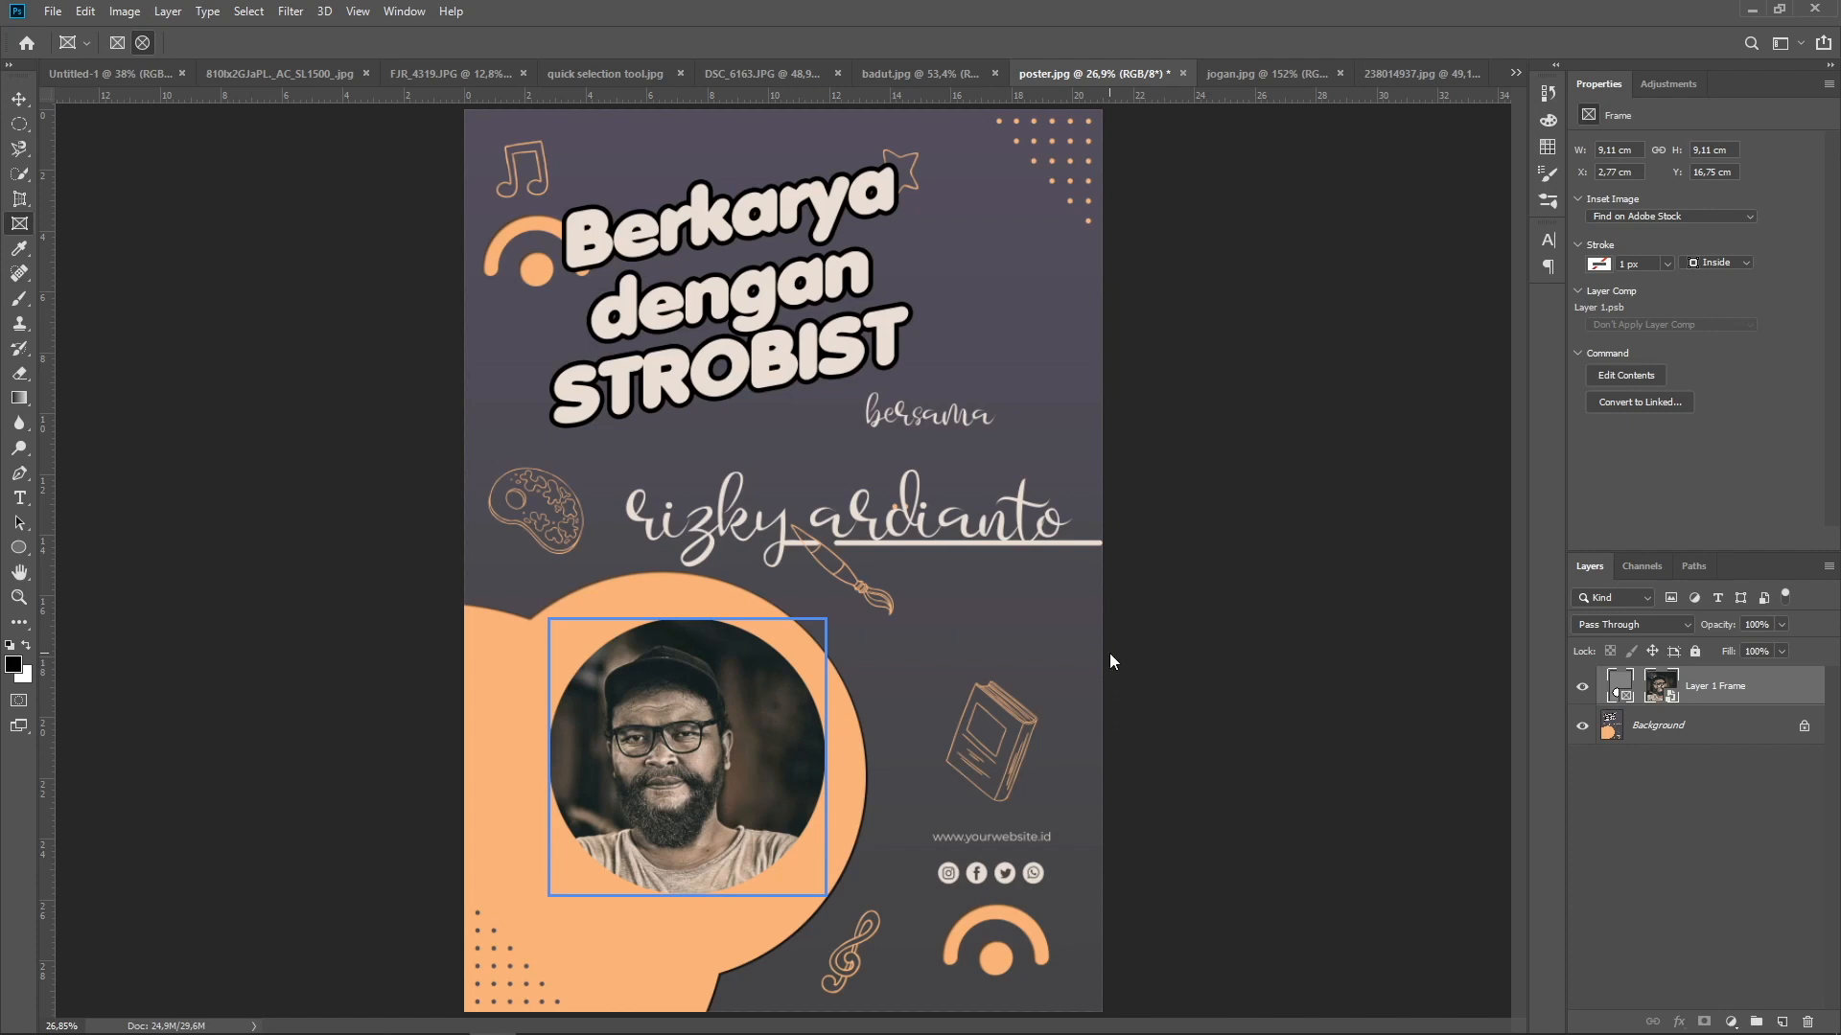
Scale the framed portrait to 119.55% and nudge it up to fit the orange circle
key(ctrl+t)
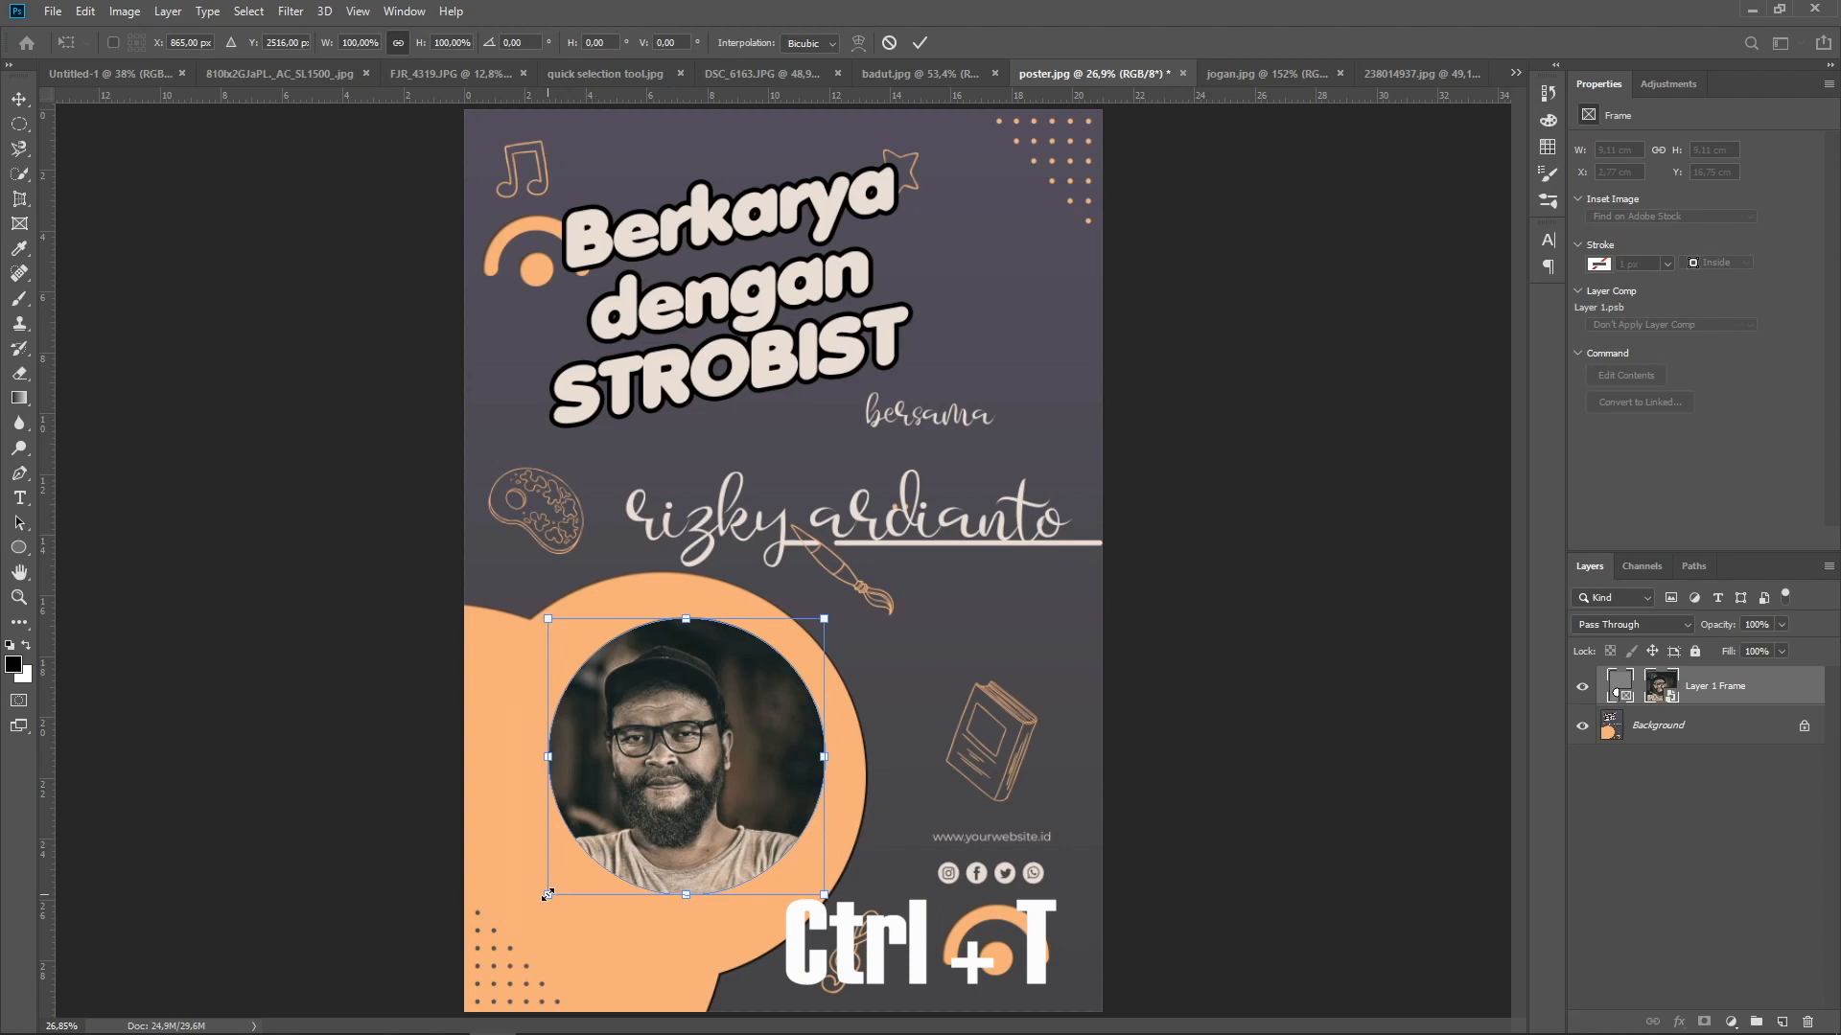
drag(547, 894, 481, 937)
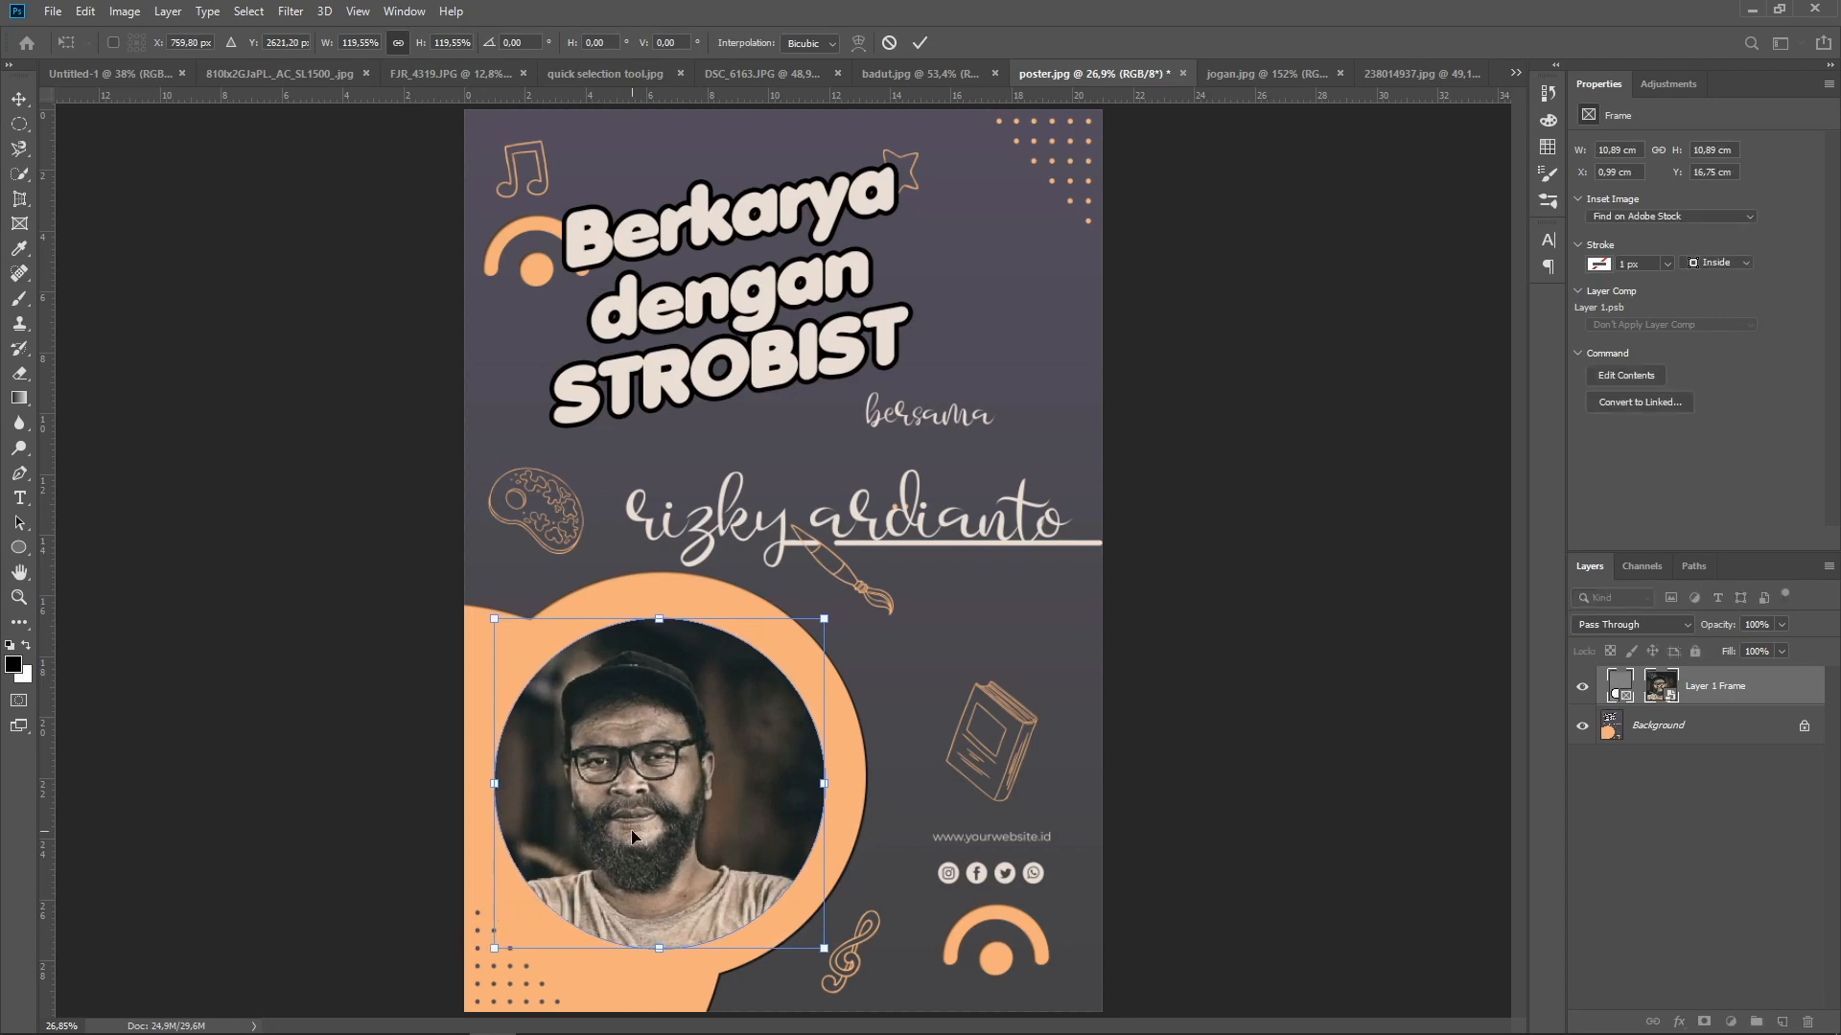
click(919, 44)
click(25, 99)
click(328, 347)
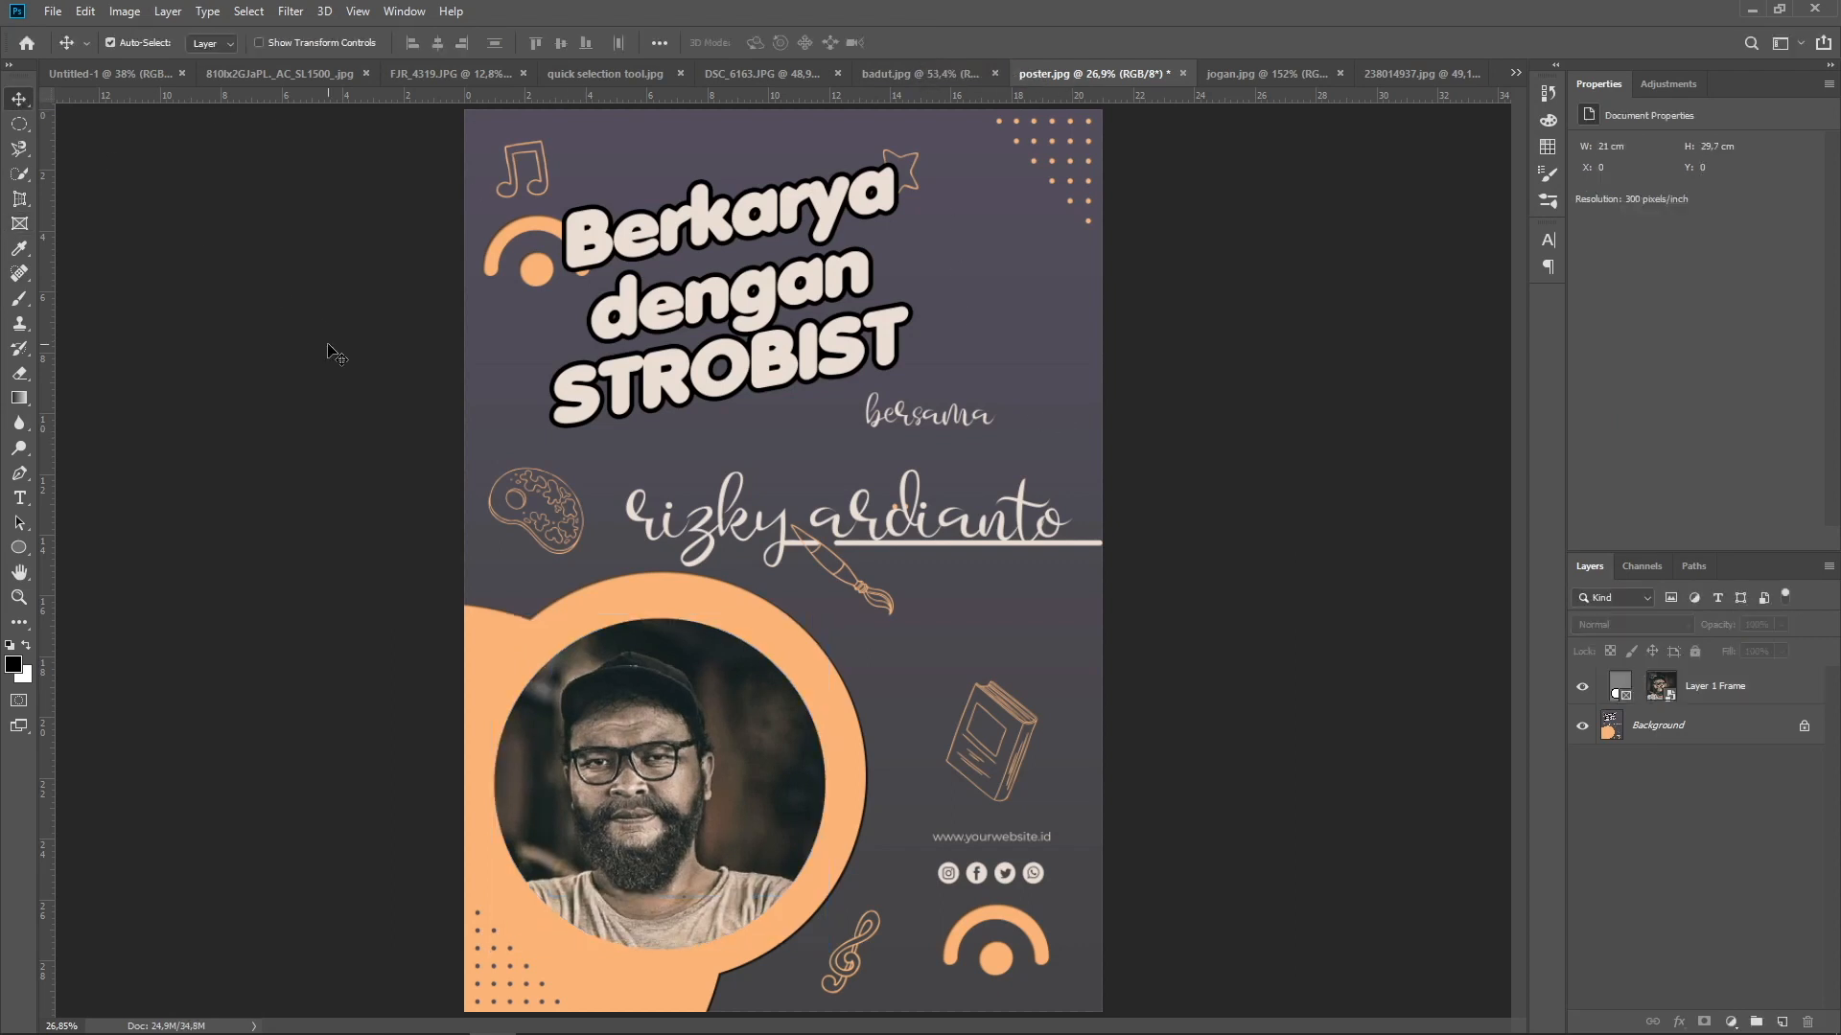
drag(686, 699, 693, 694)
click(1160, 666)
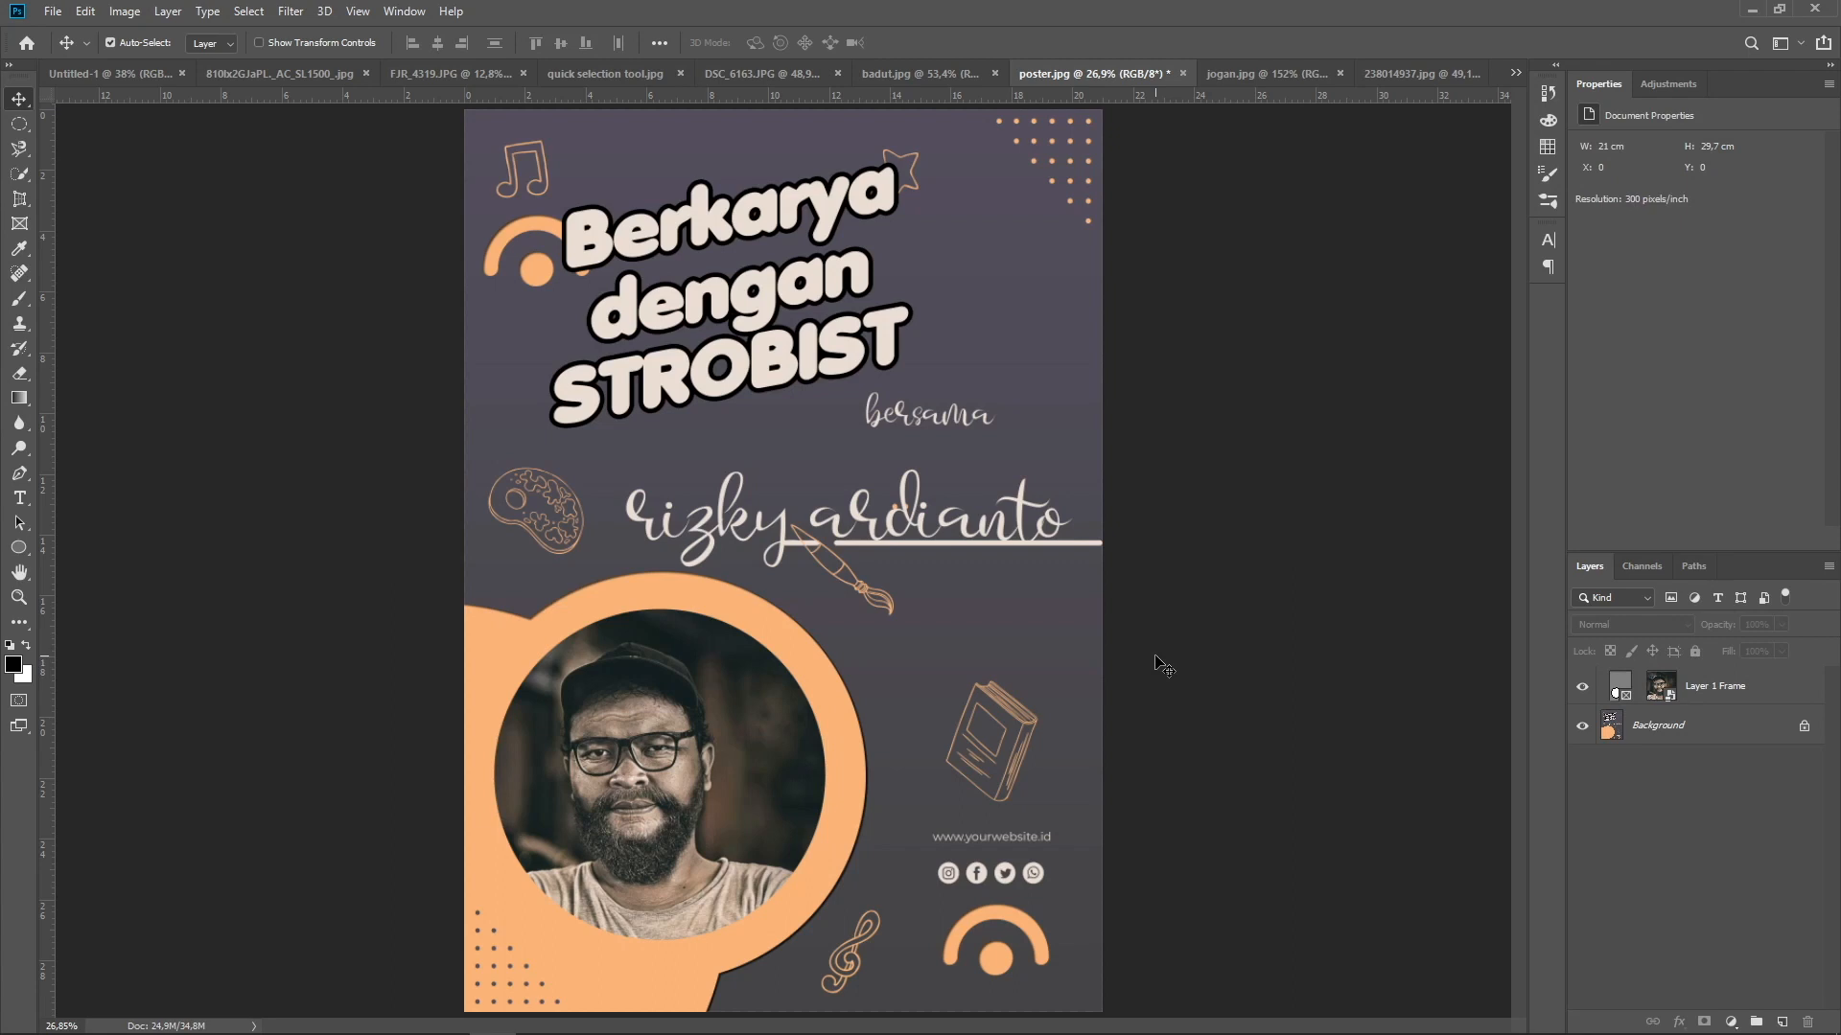
Undo the frame adjustments and the elliptical frame itself, back to the unframed portrait layer
key(ctrl+z)
key(ctrl+z)
key(ctrl+z)
key(ctrl+z)
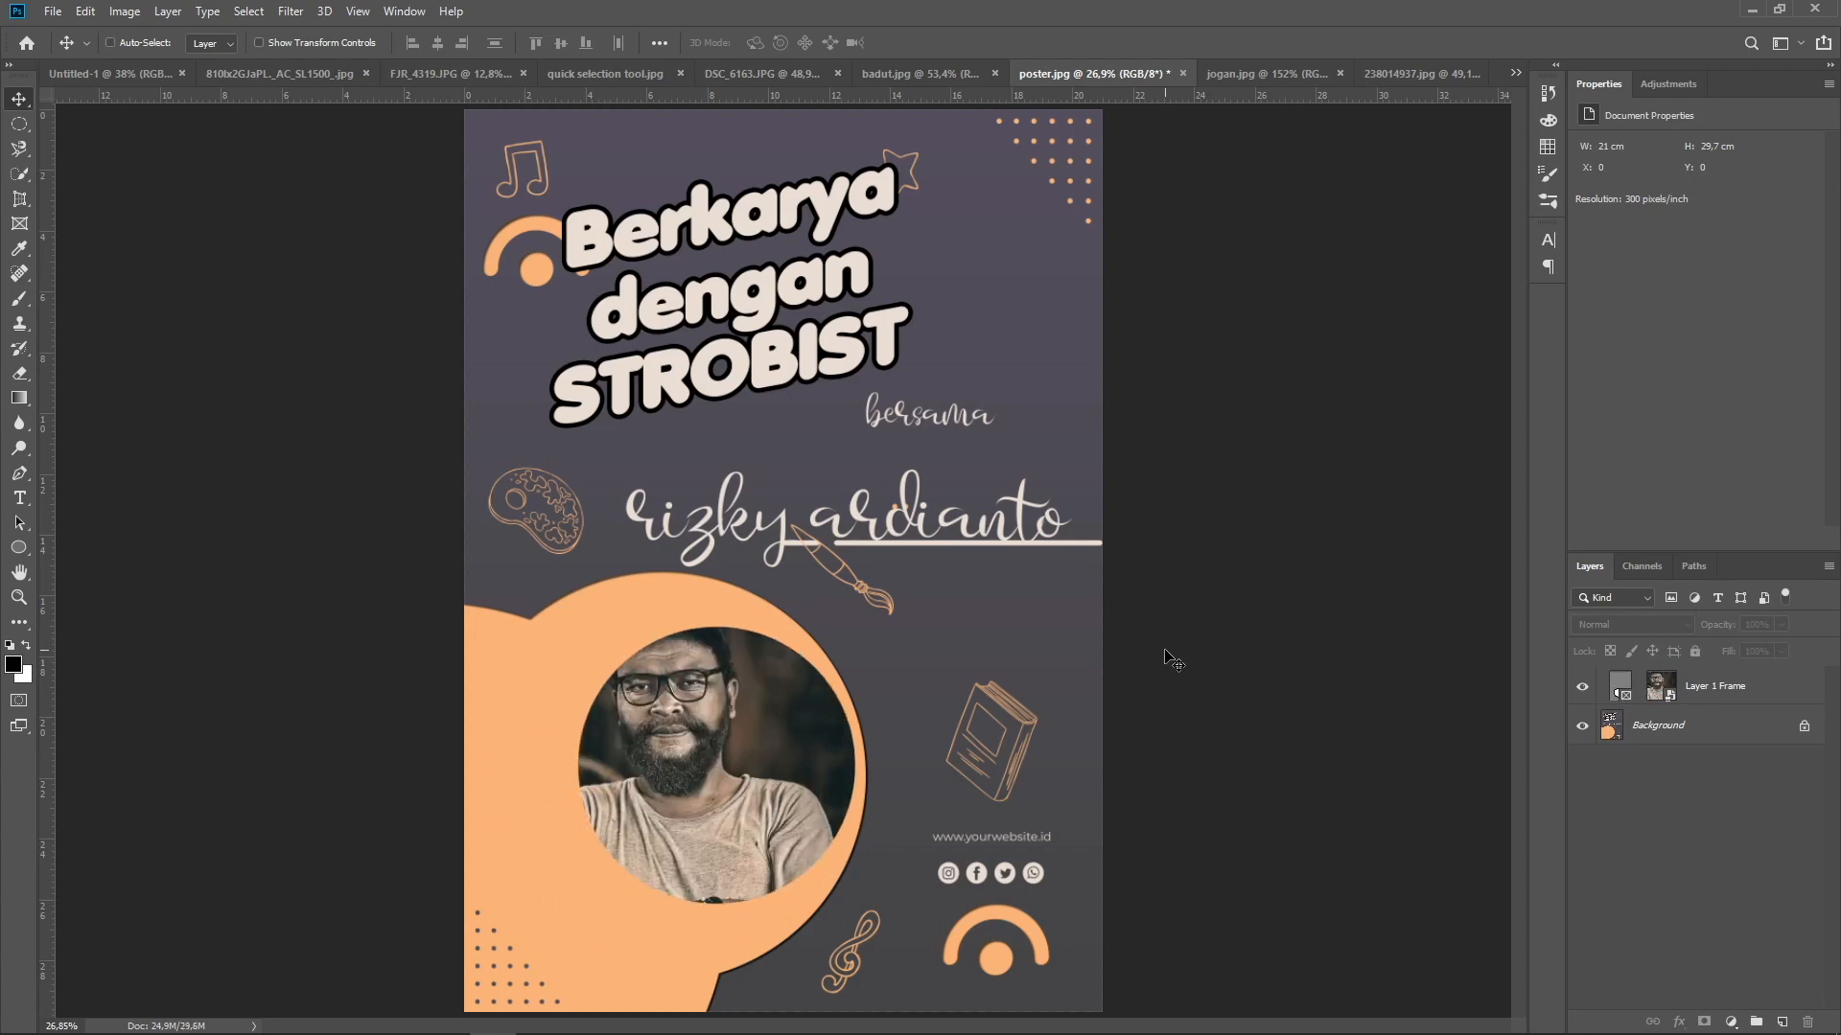
key(ctrl+z)
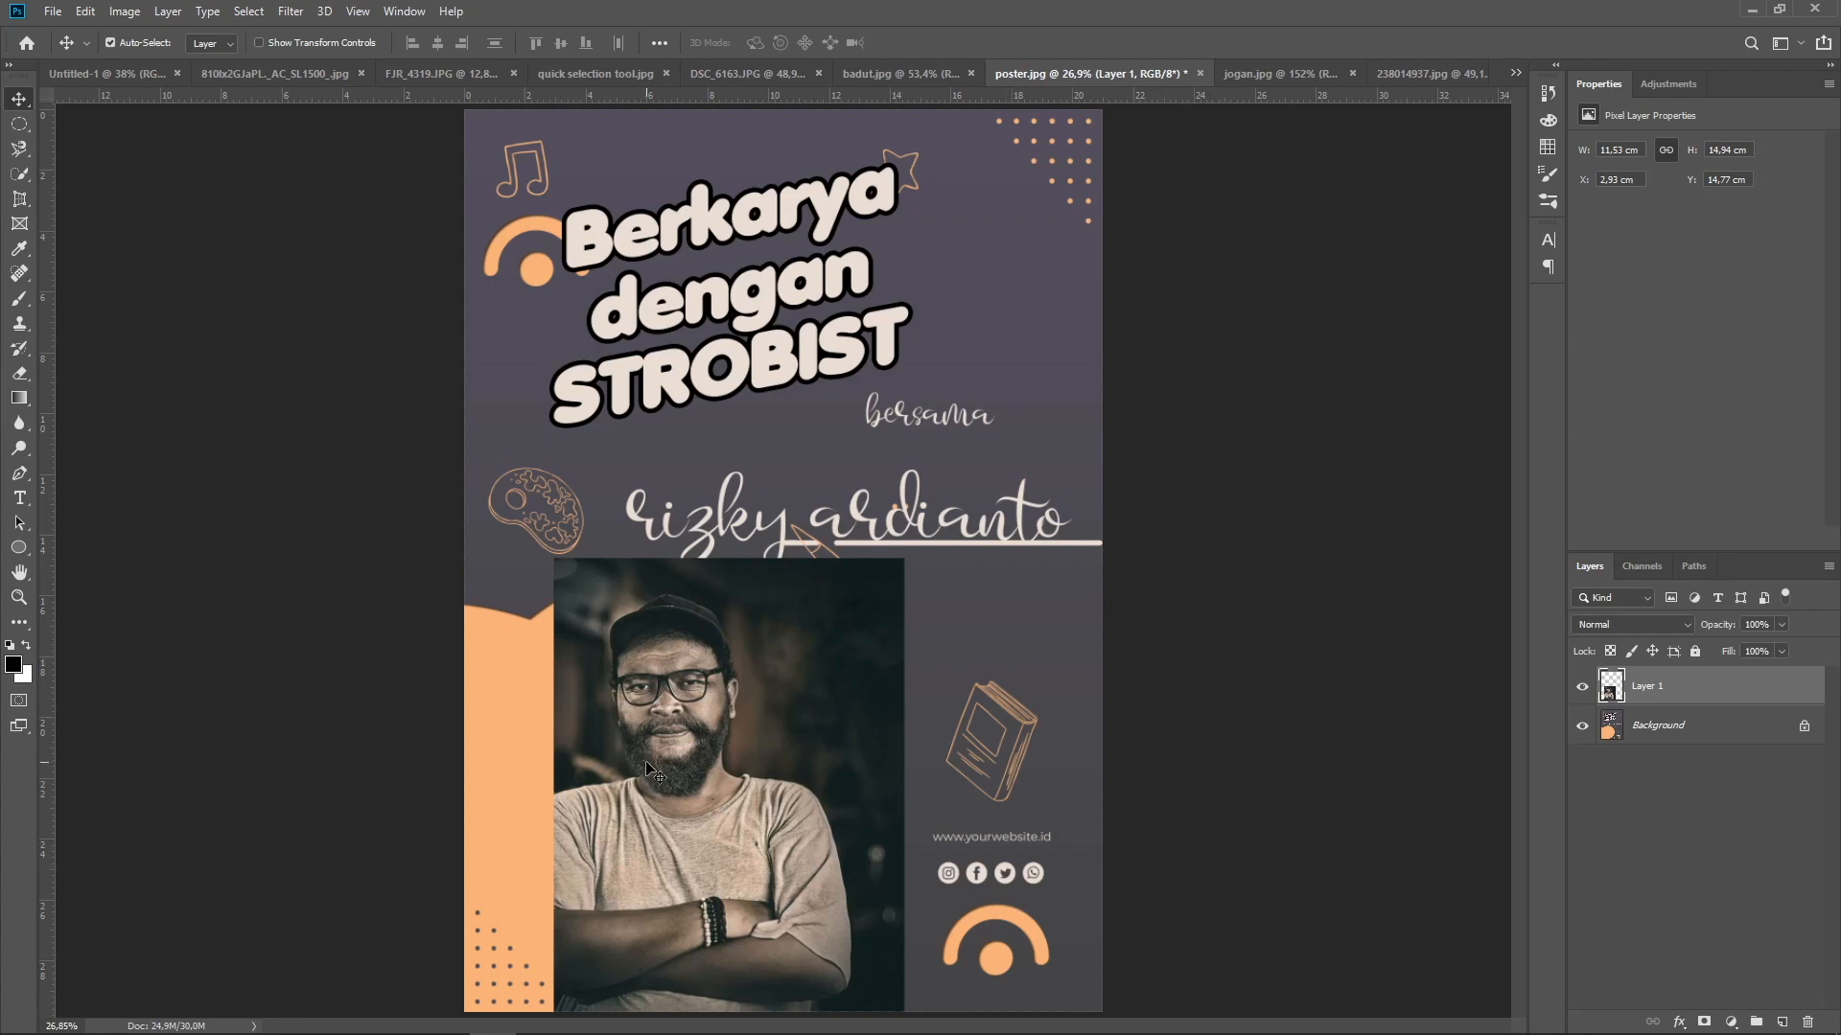
Move the portrait off the orange circle and draw an empty elliptical frame about 10.7 by 10.2 cm inside the circle, above the Background layer
drag(742, 825, 933, 389)
click(1638, 733)
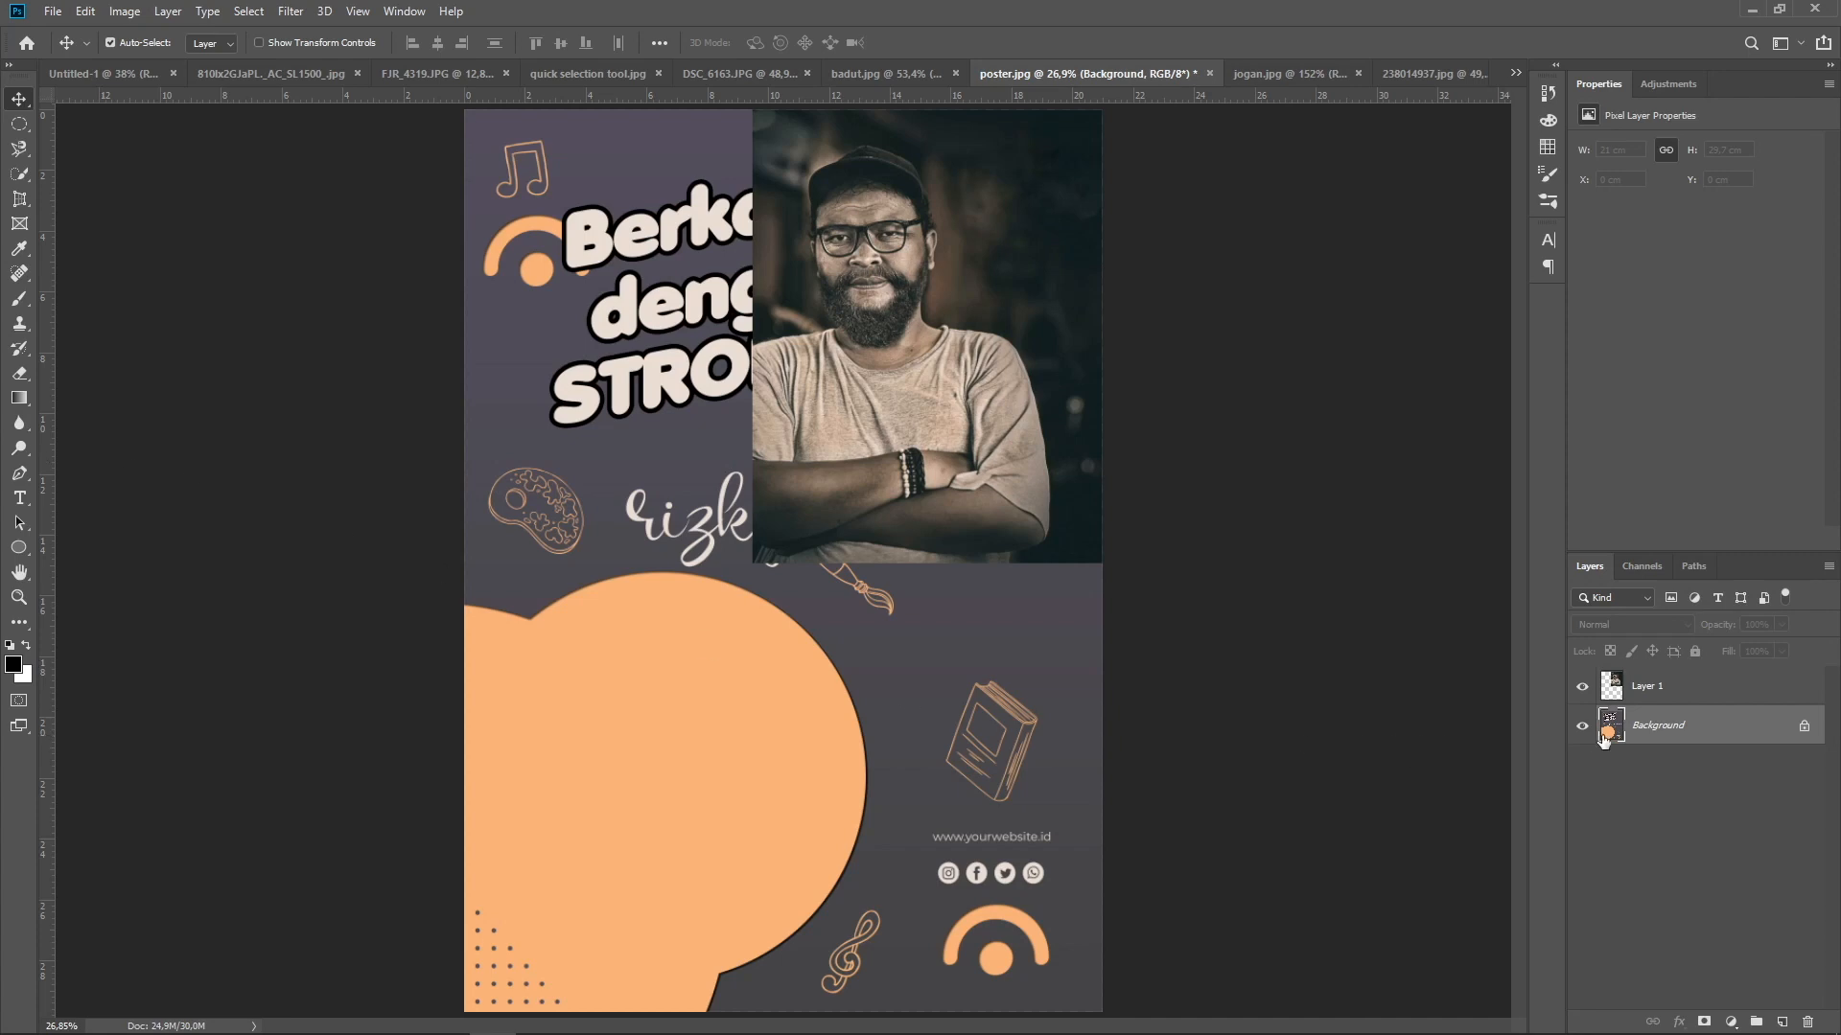
click(20, 227)
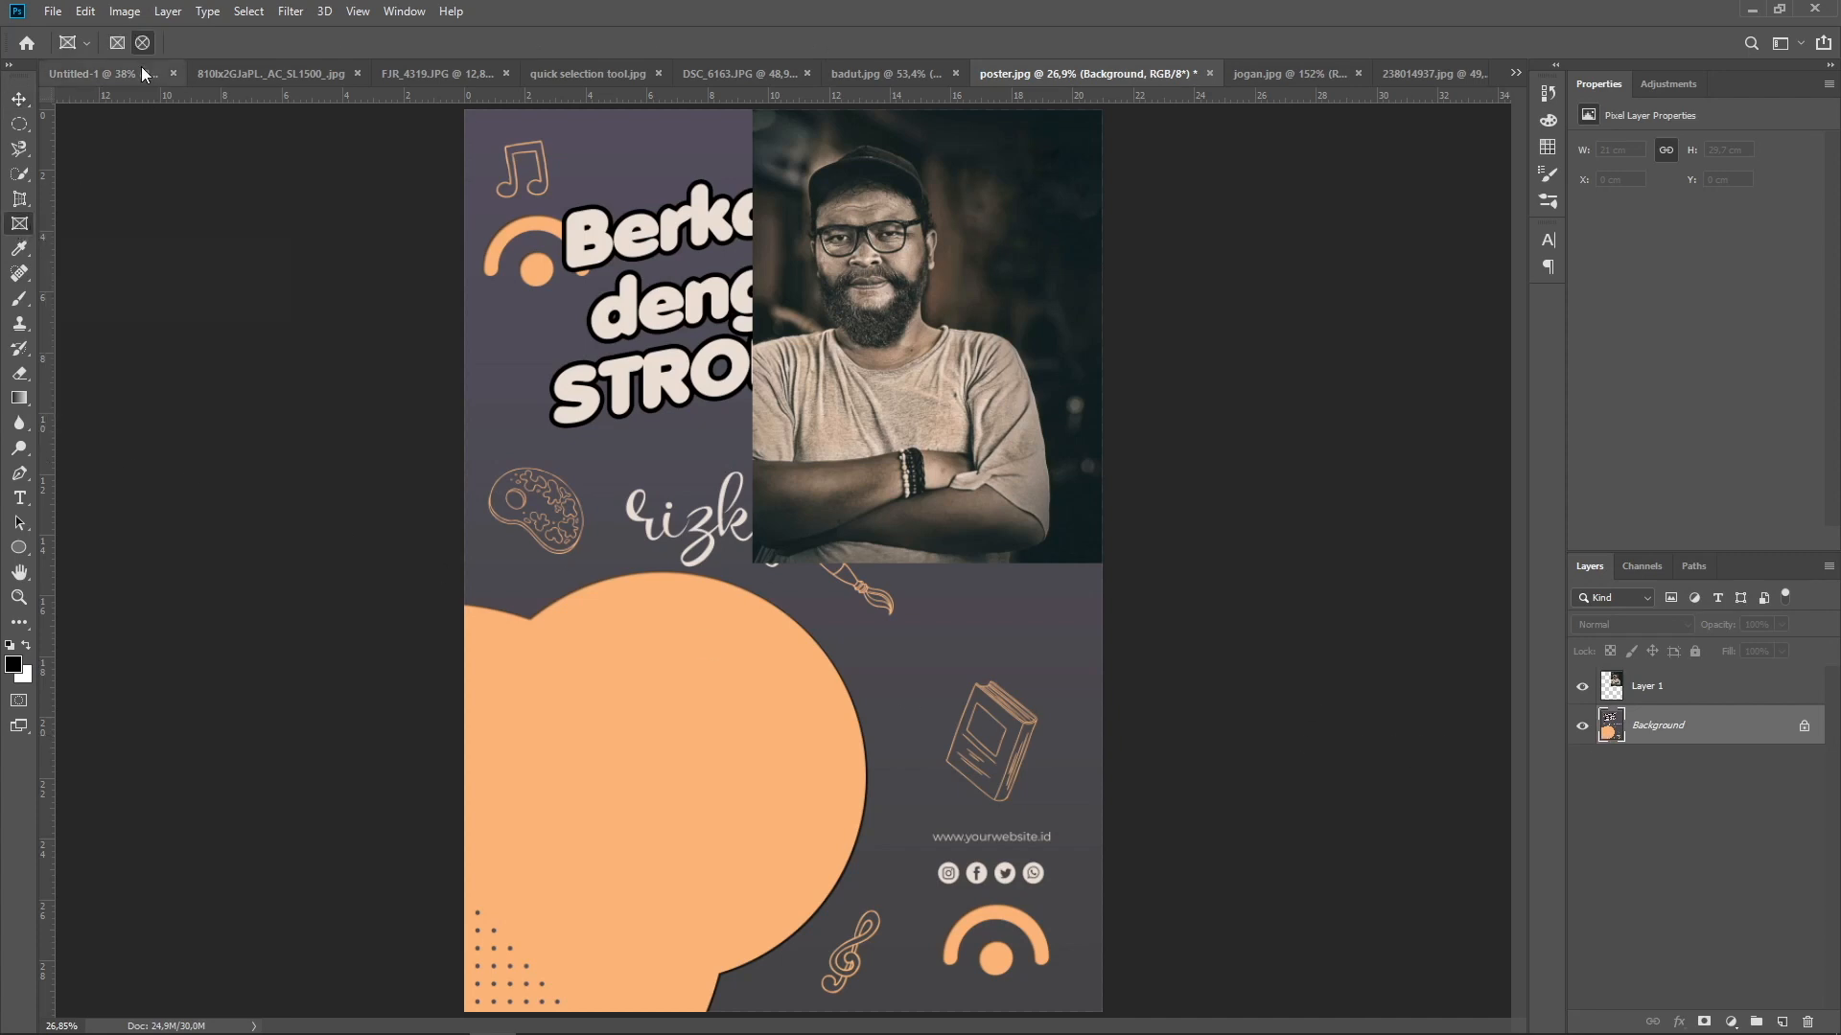
drag(564, 629, 874, 938)
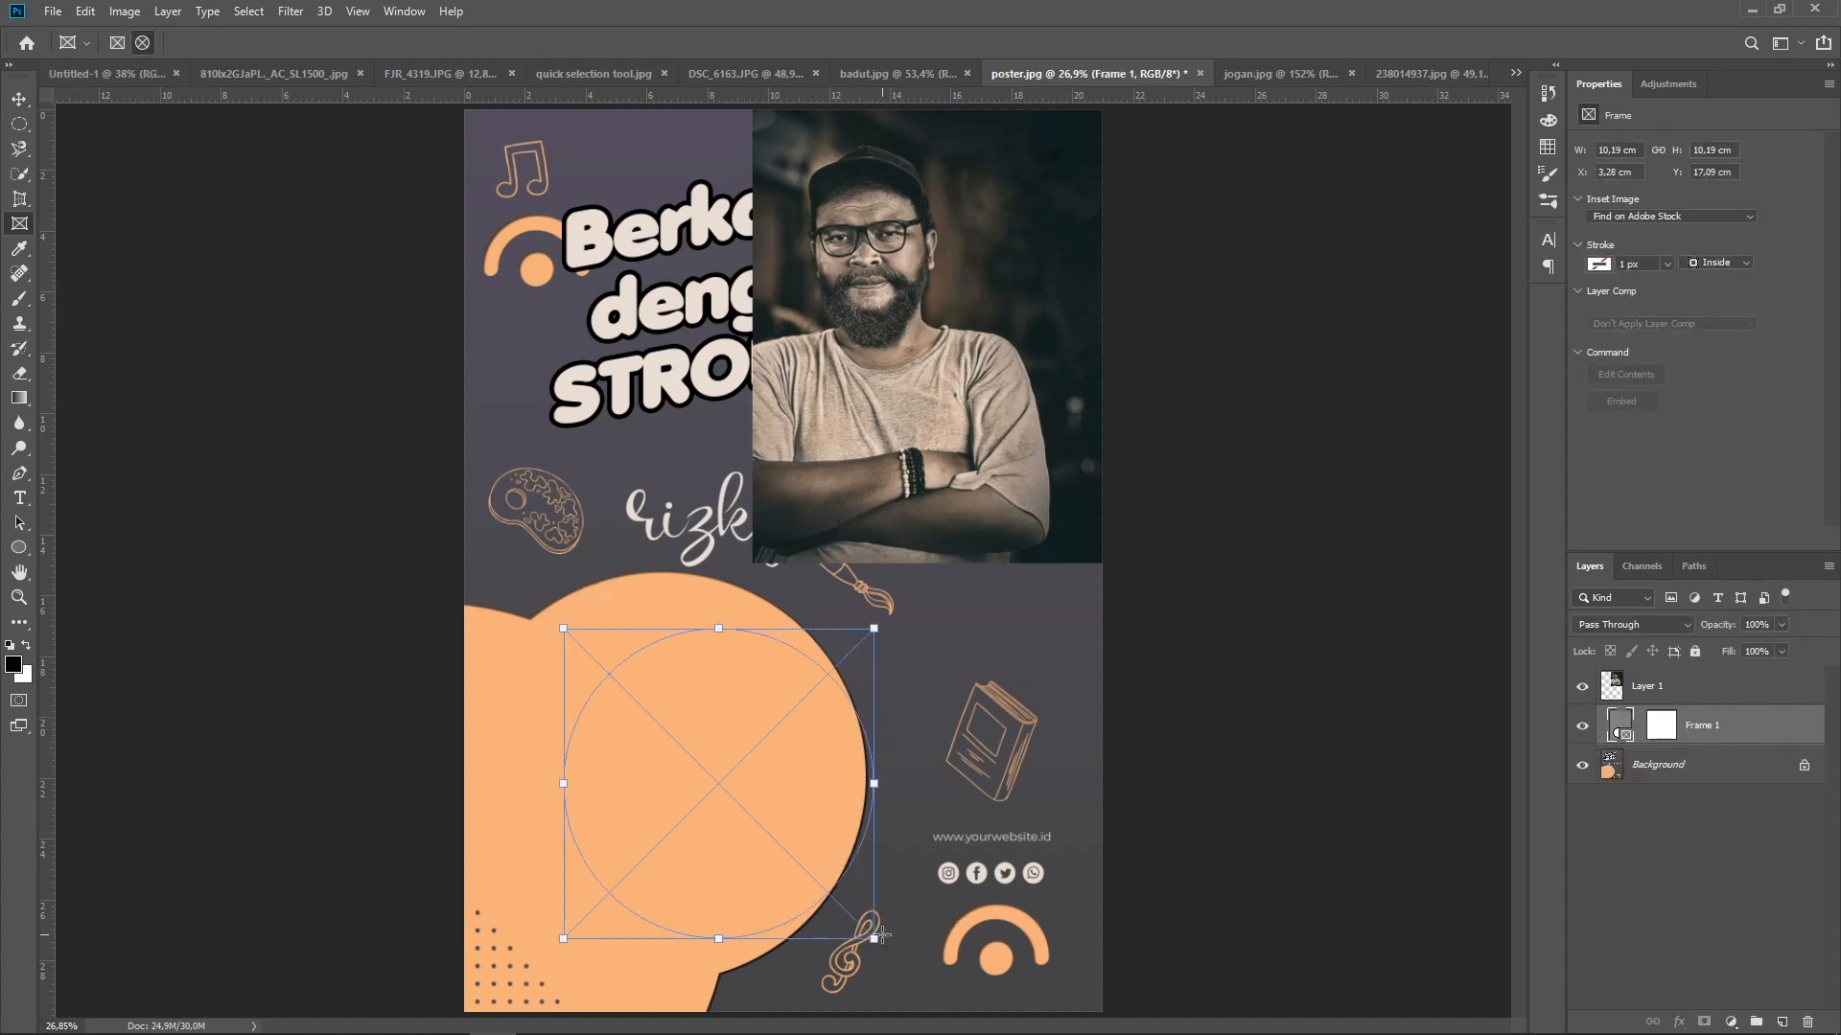
drag(563, 783, 548, 784)
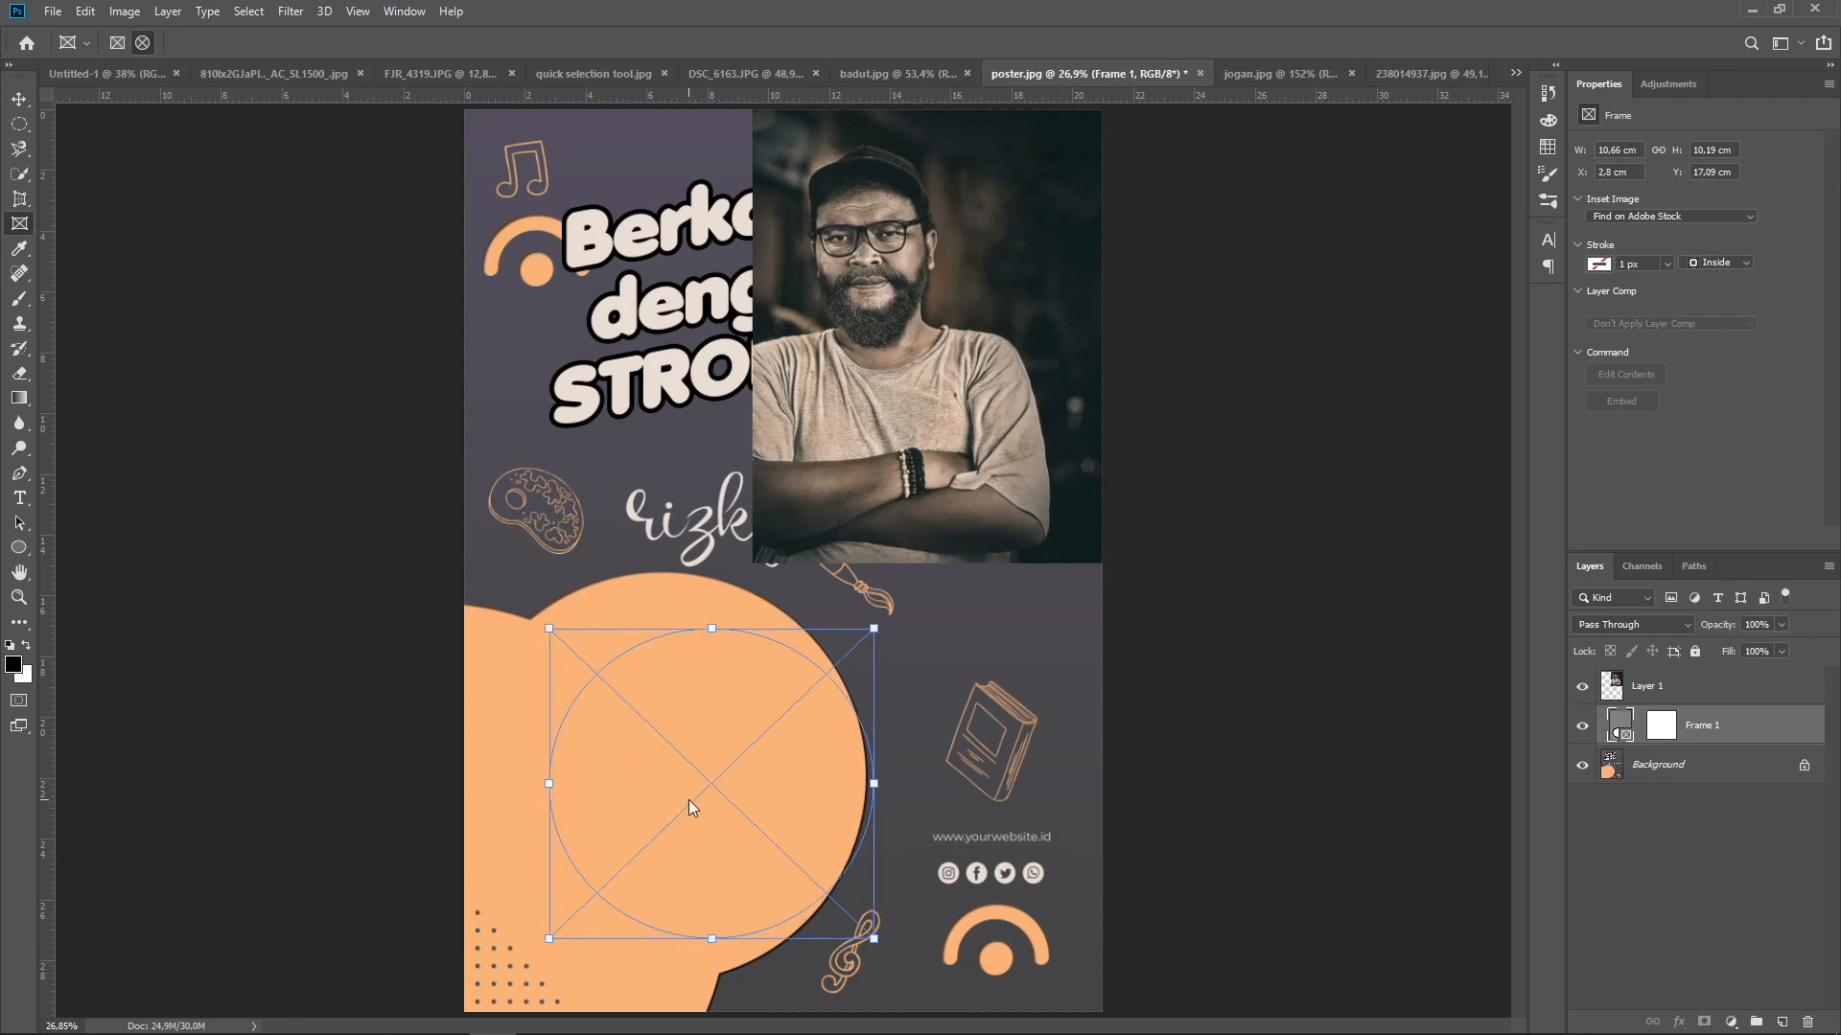
mouse_move(709, 787)
mouse_down()
mouse_move(647, 765)
mouse_move(734, 801)
mouse_up()
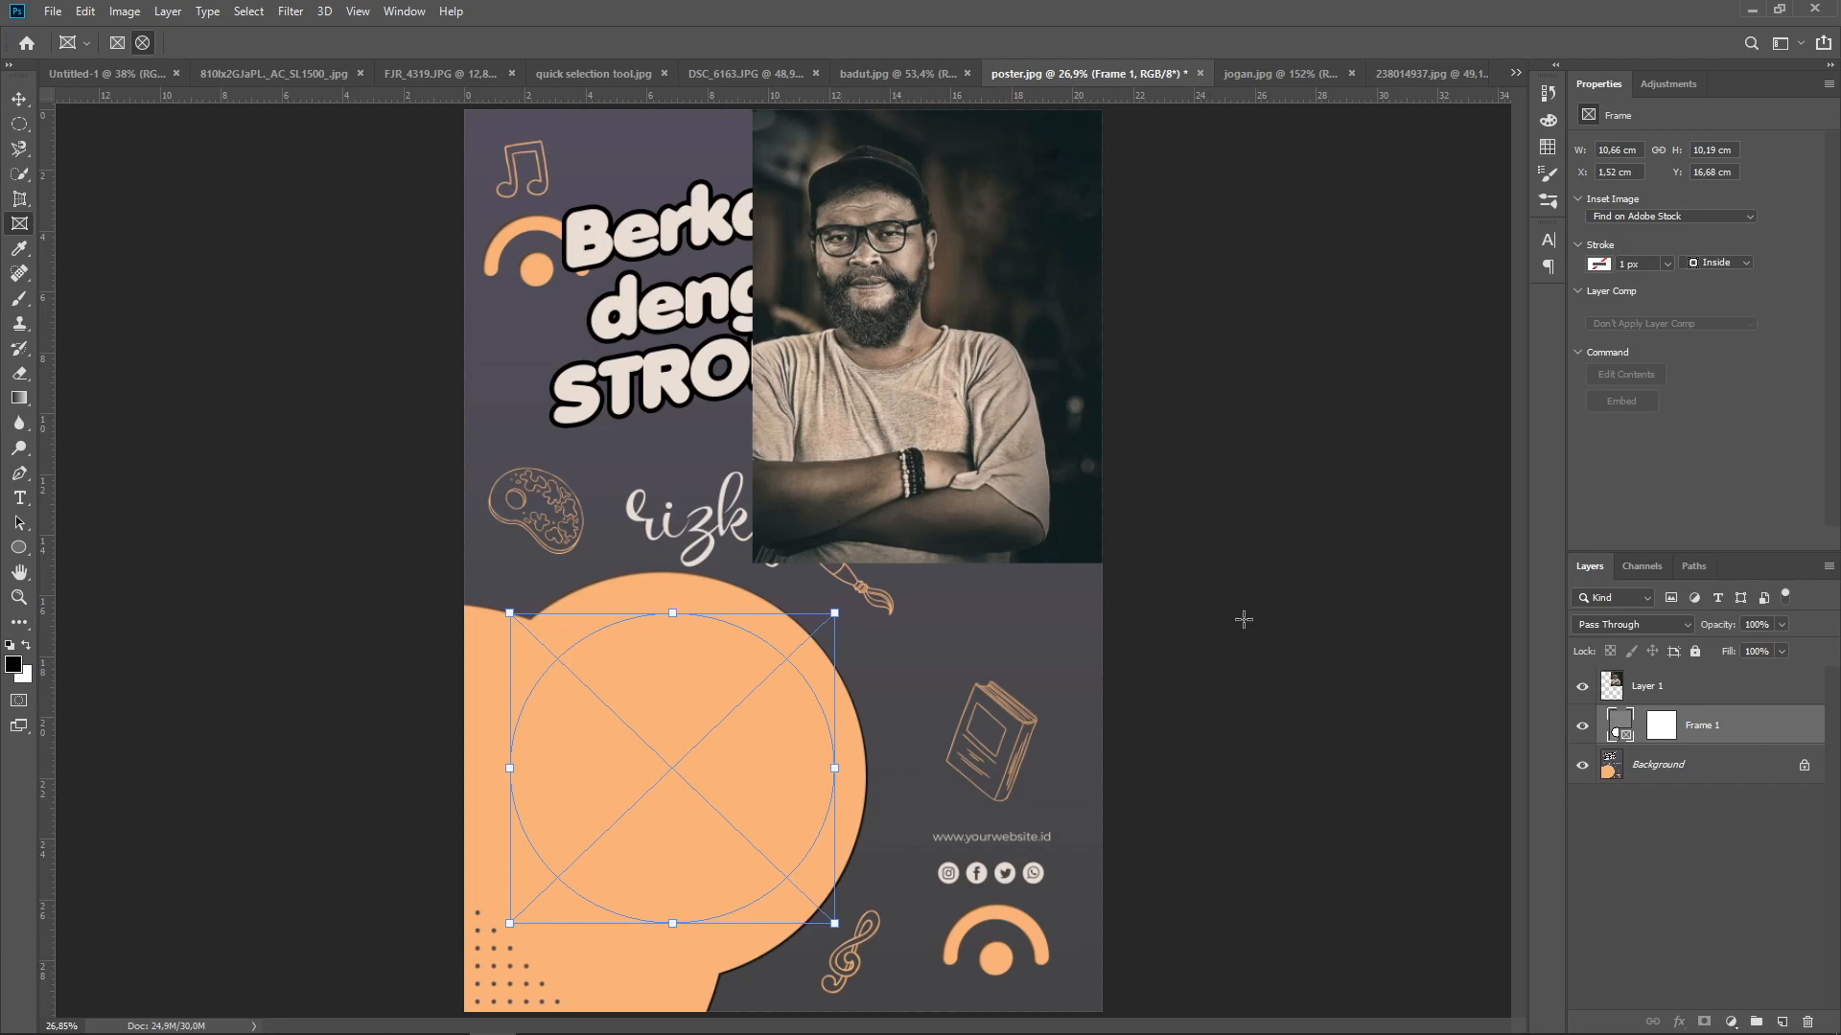
Place the portrait layer into the empty Frame 1 and shift the image down to show the whole head
drag(1656, 689, 1627, 733)
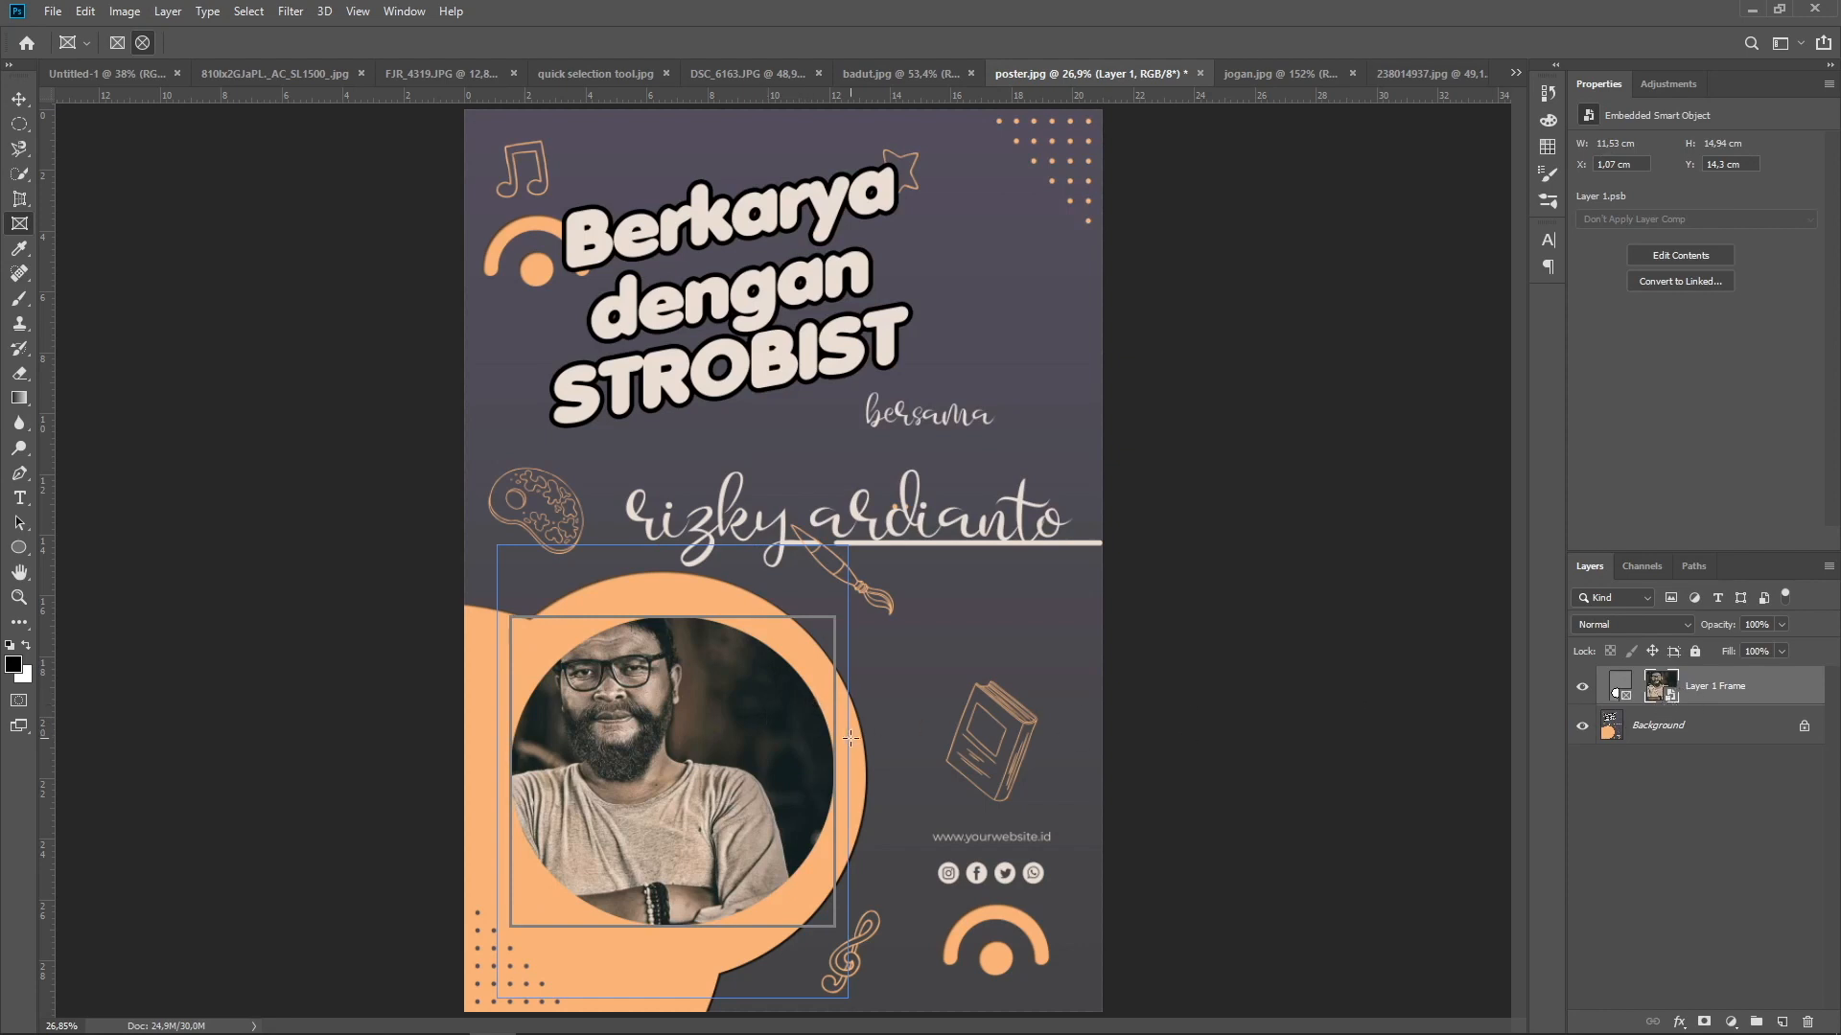
drag(704, 736, 711, 810)
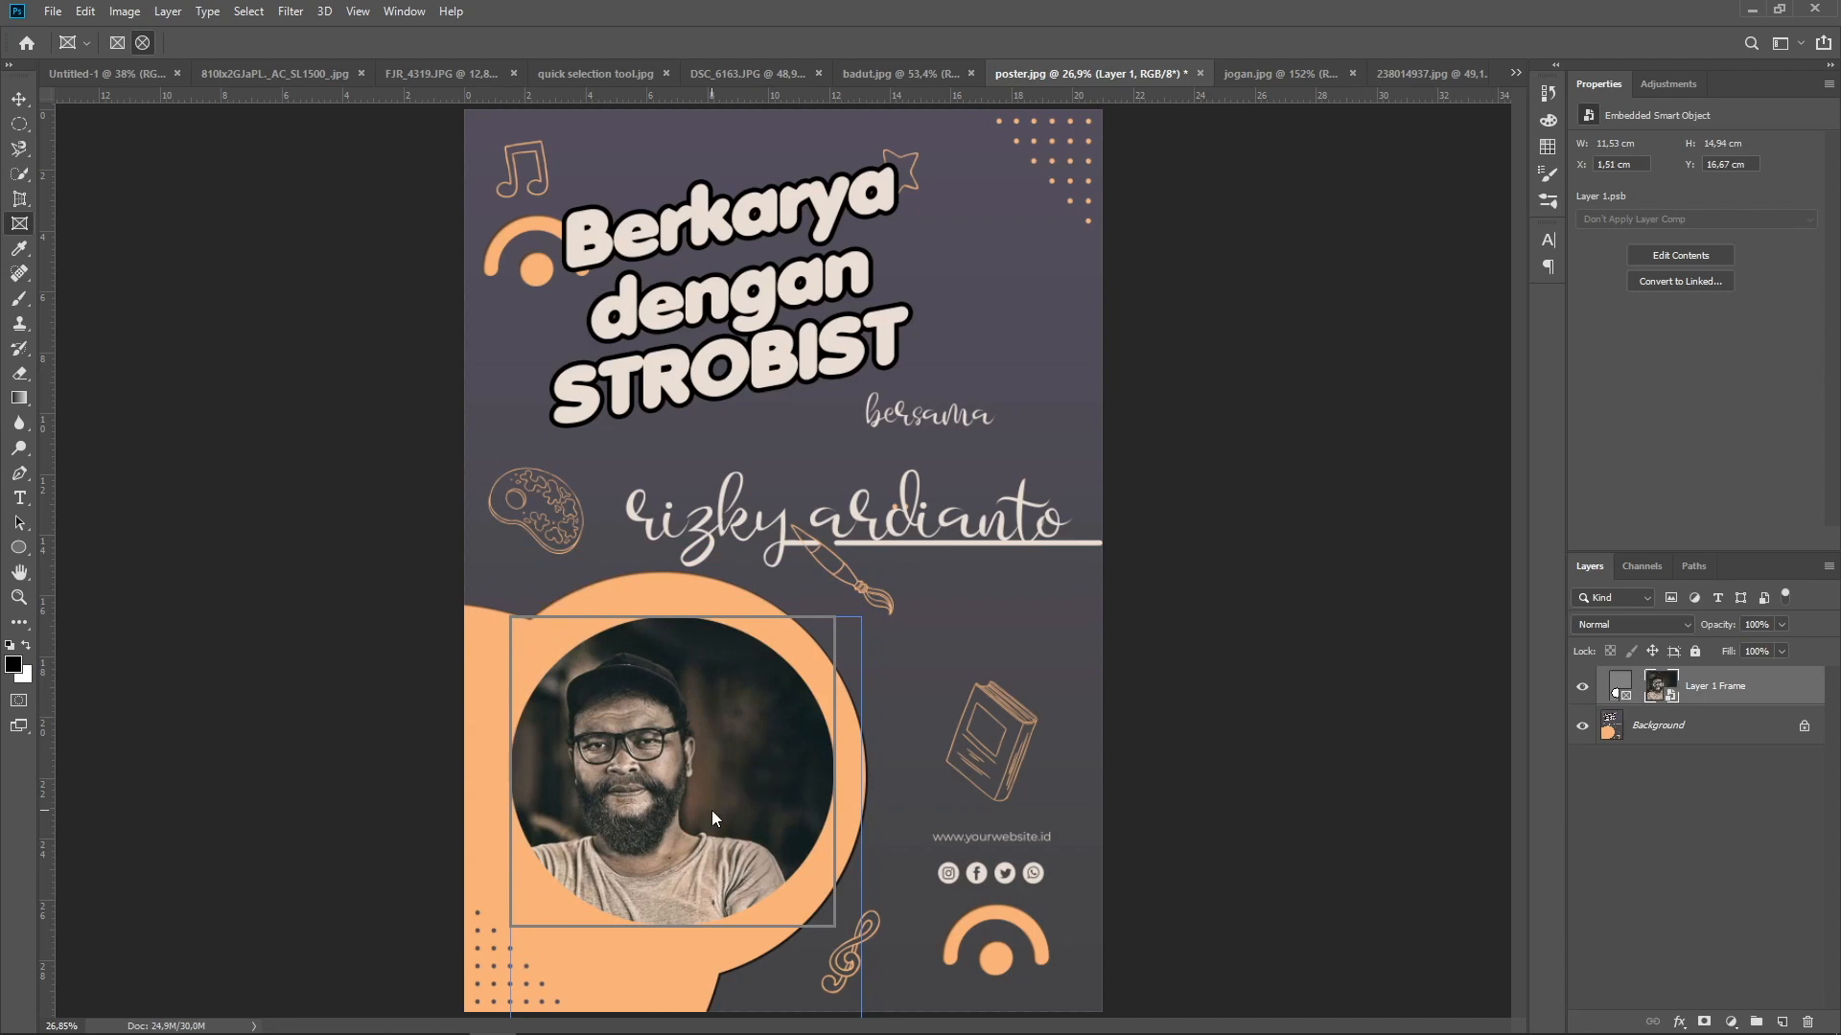
Scale the portrait inside the frame to 106.21% and adjust its position to fill the ellipse
key(ctrl+t)
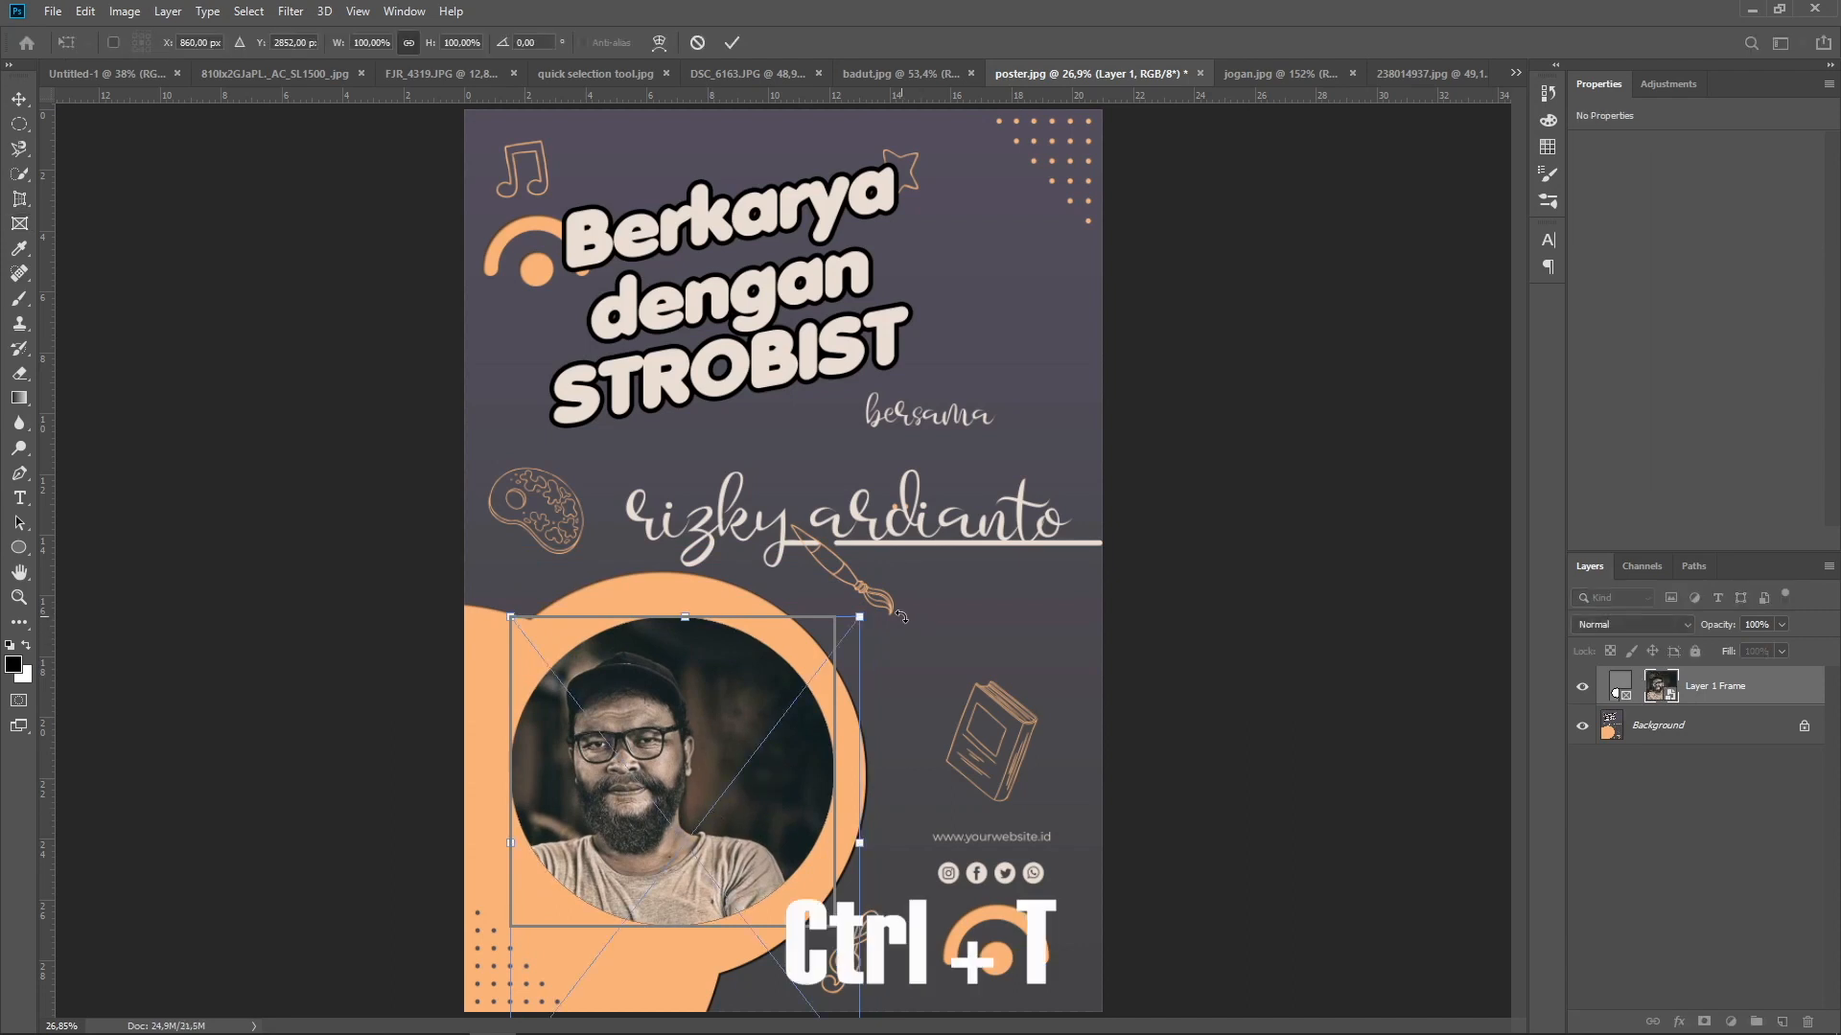
drag(861, 619, 881, 588)
drag(697, 738, 702, 752)
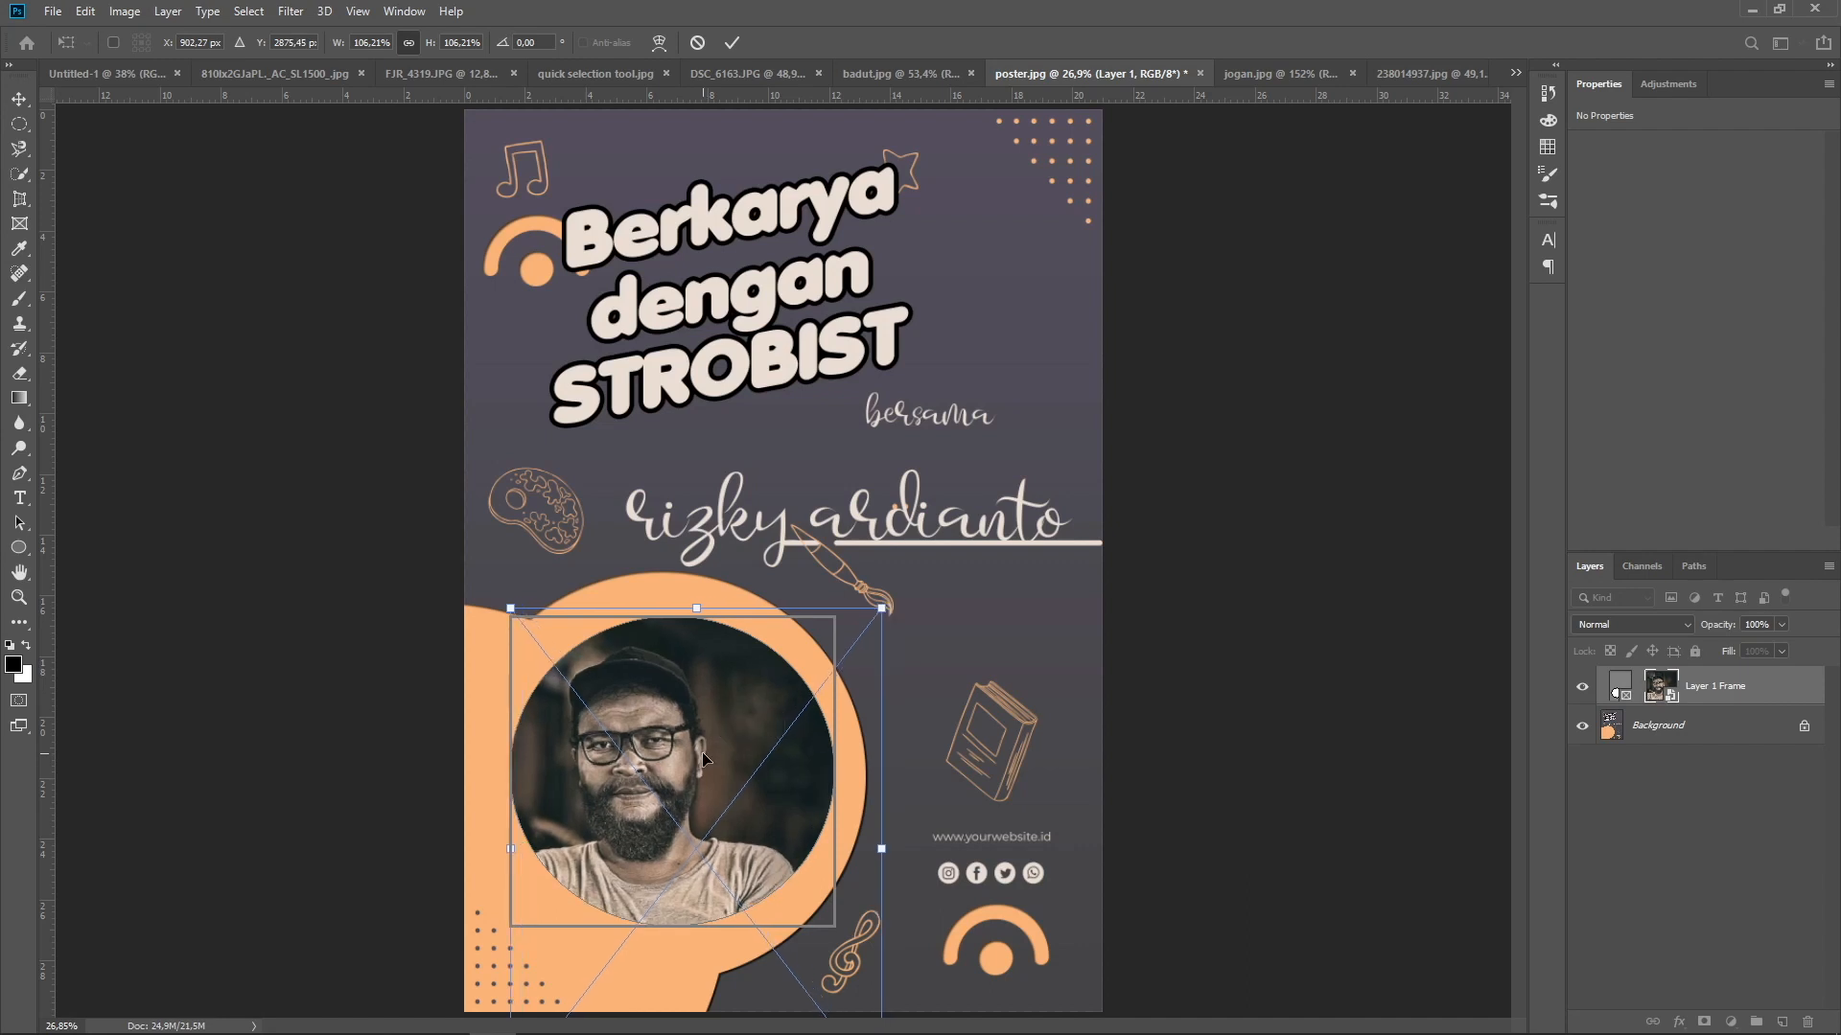
click(731, 43)
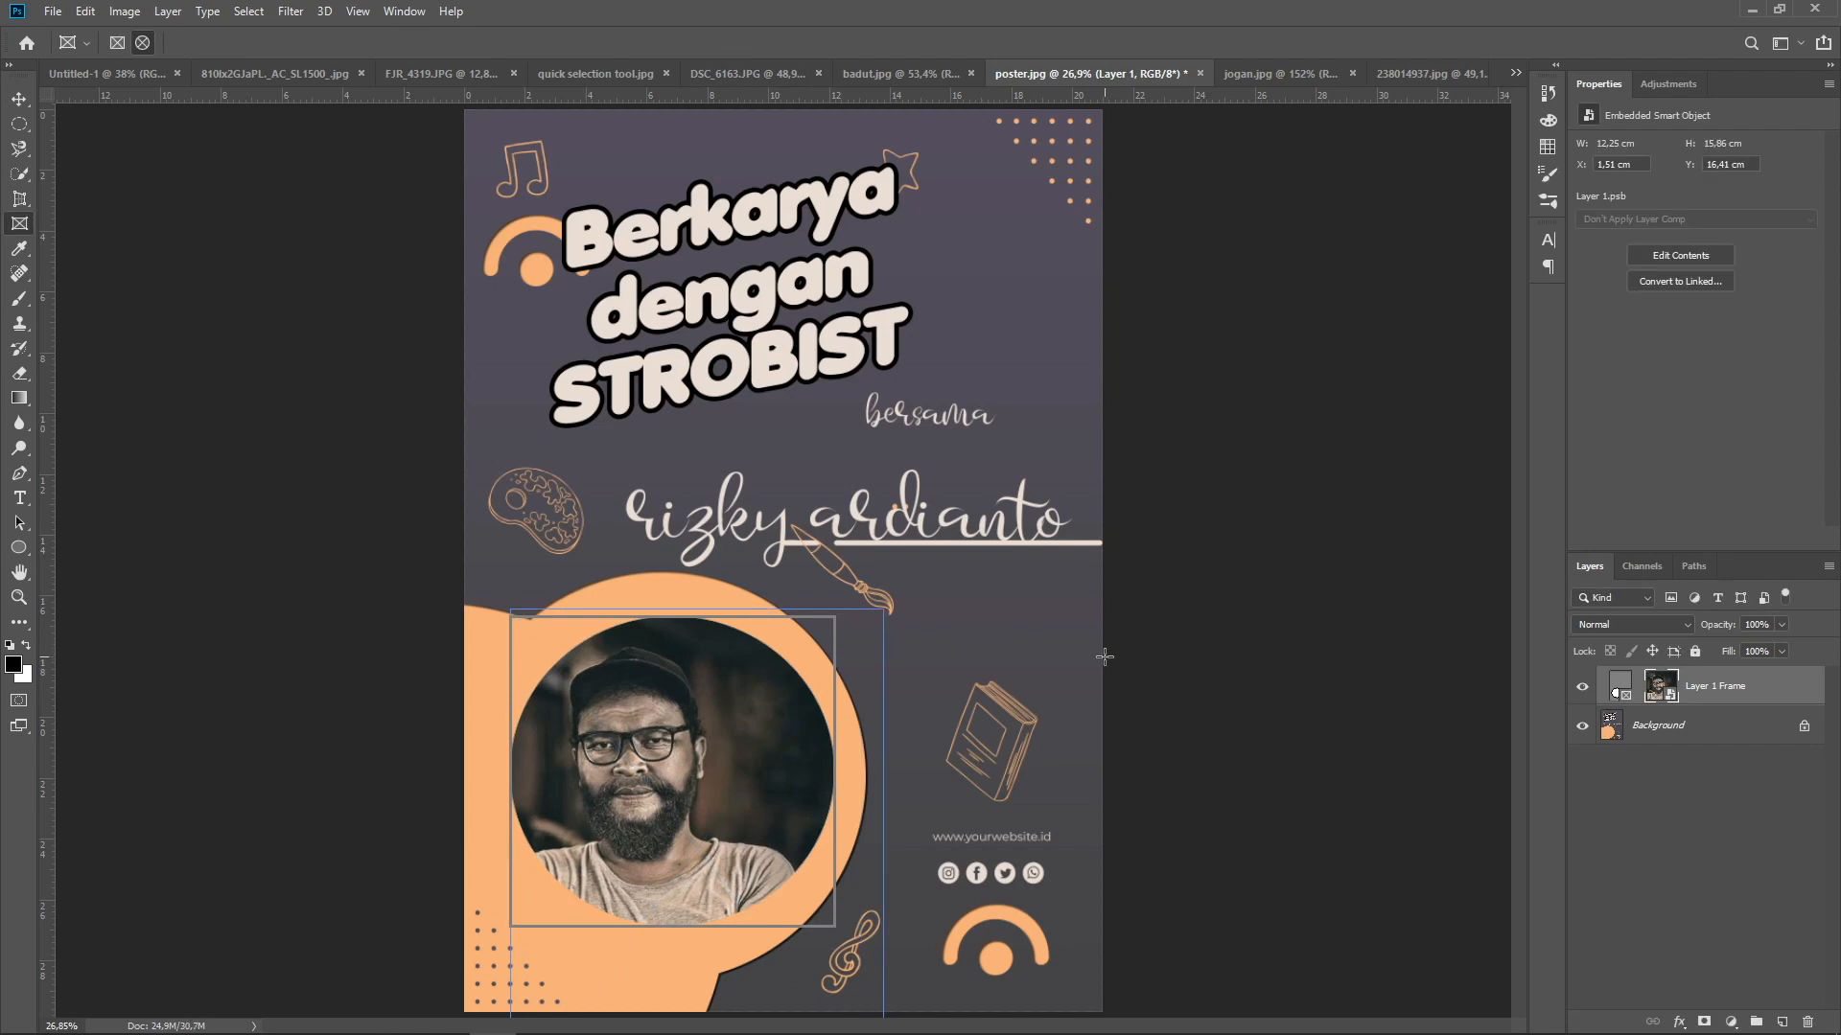
Shift the framed portrait slightly to the left inside the orange circle and leave the layers deselected
click(379, 456)
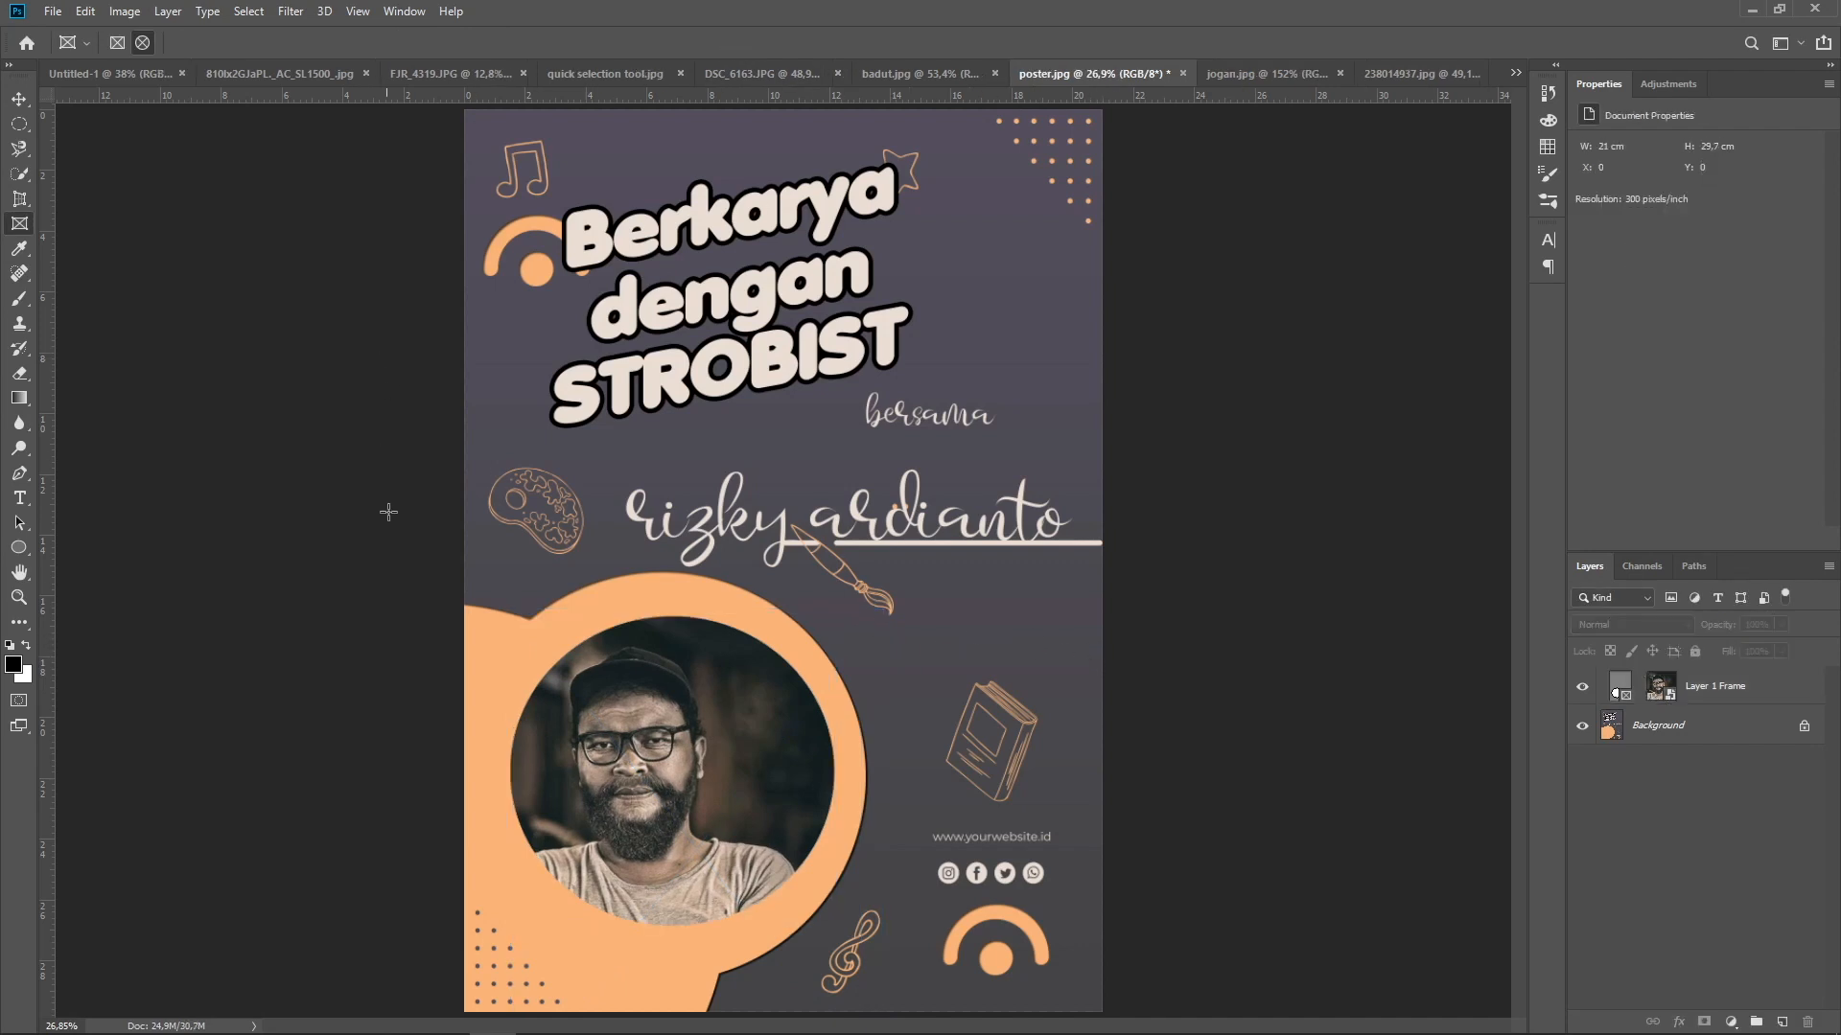
click(21, 103)
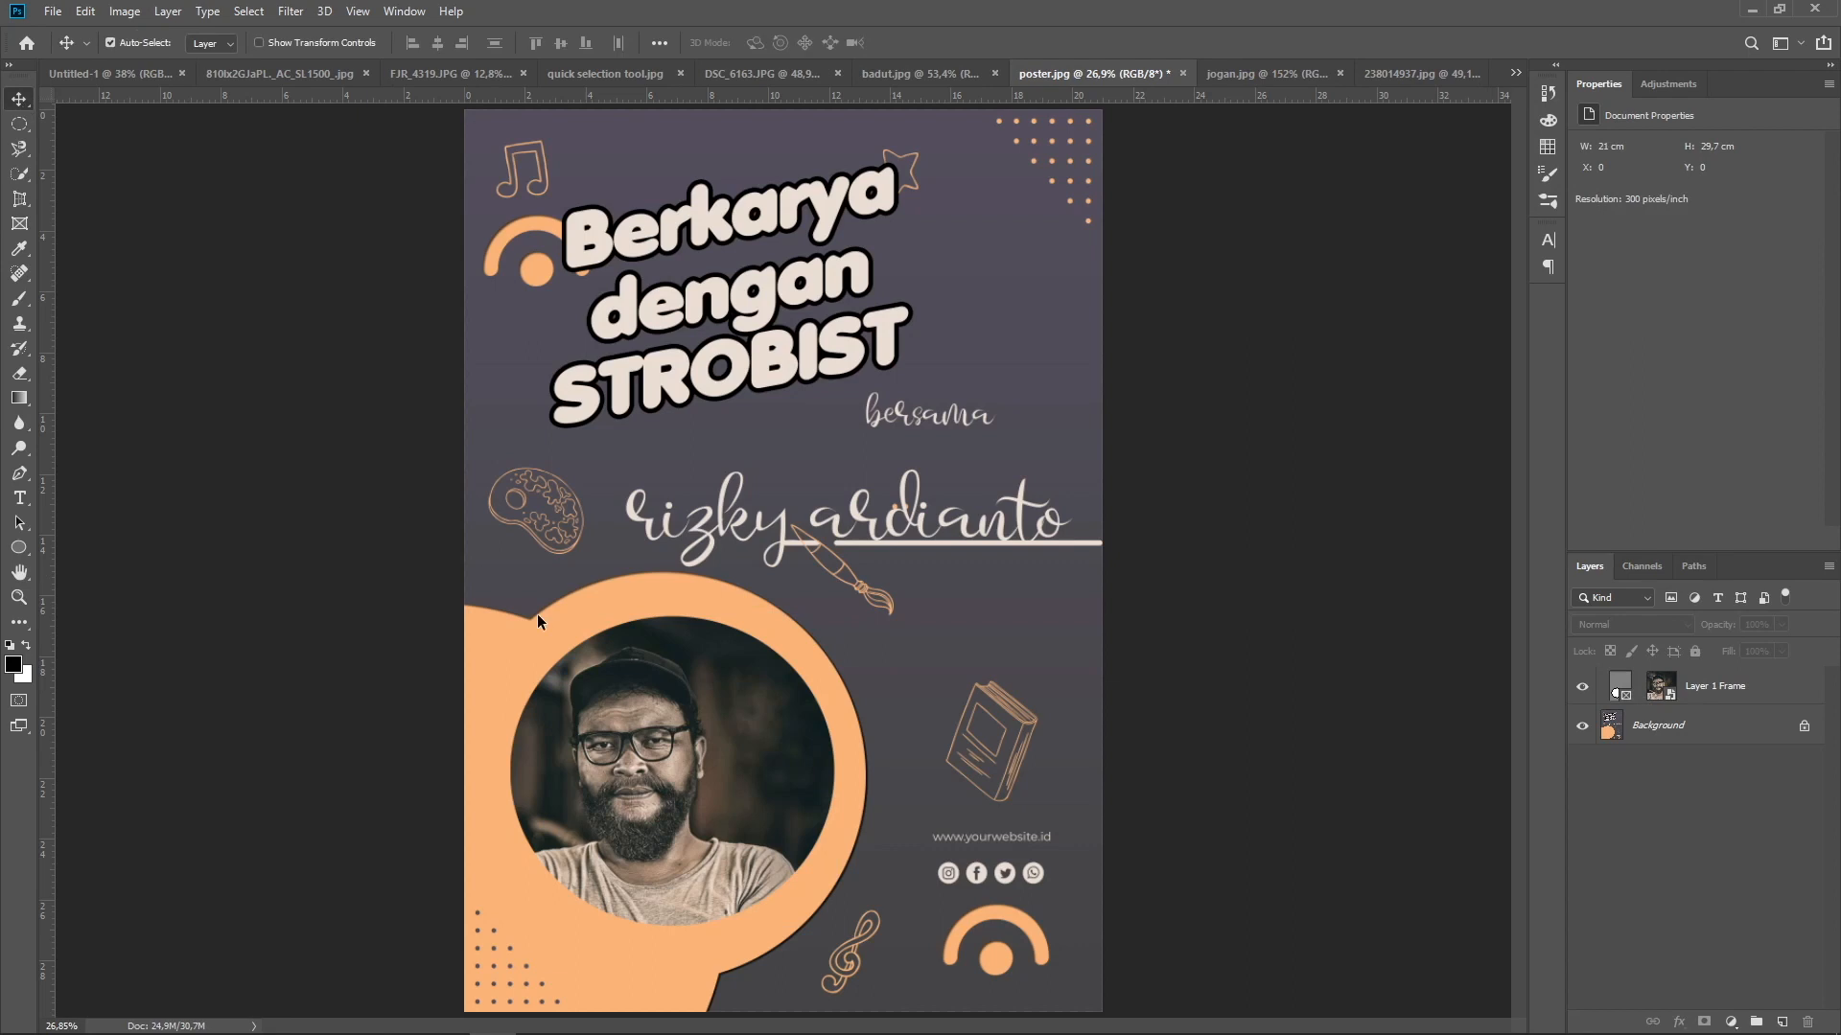
drag(635, 714, 696, 726)
drag(718, 806, 718, 805)
click(1298, 720)
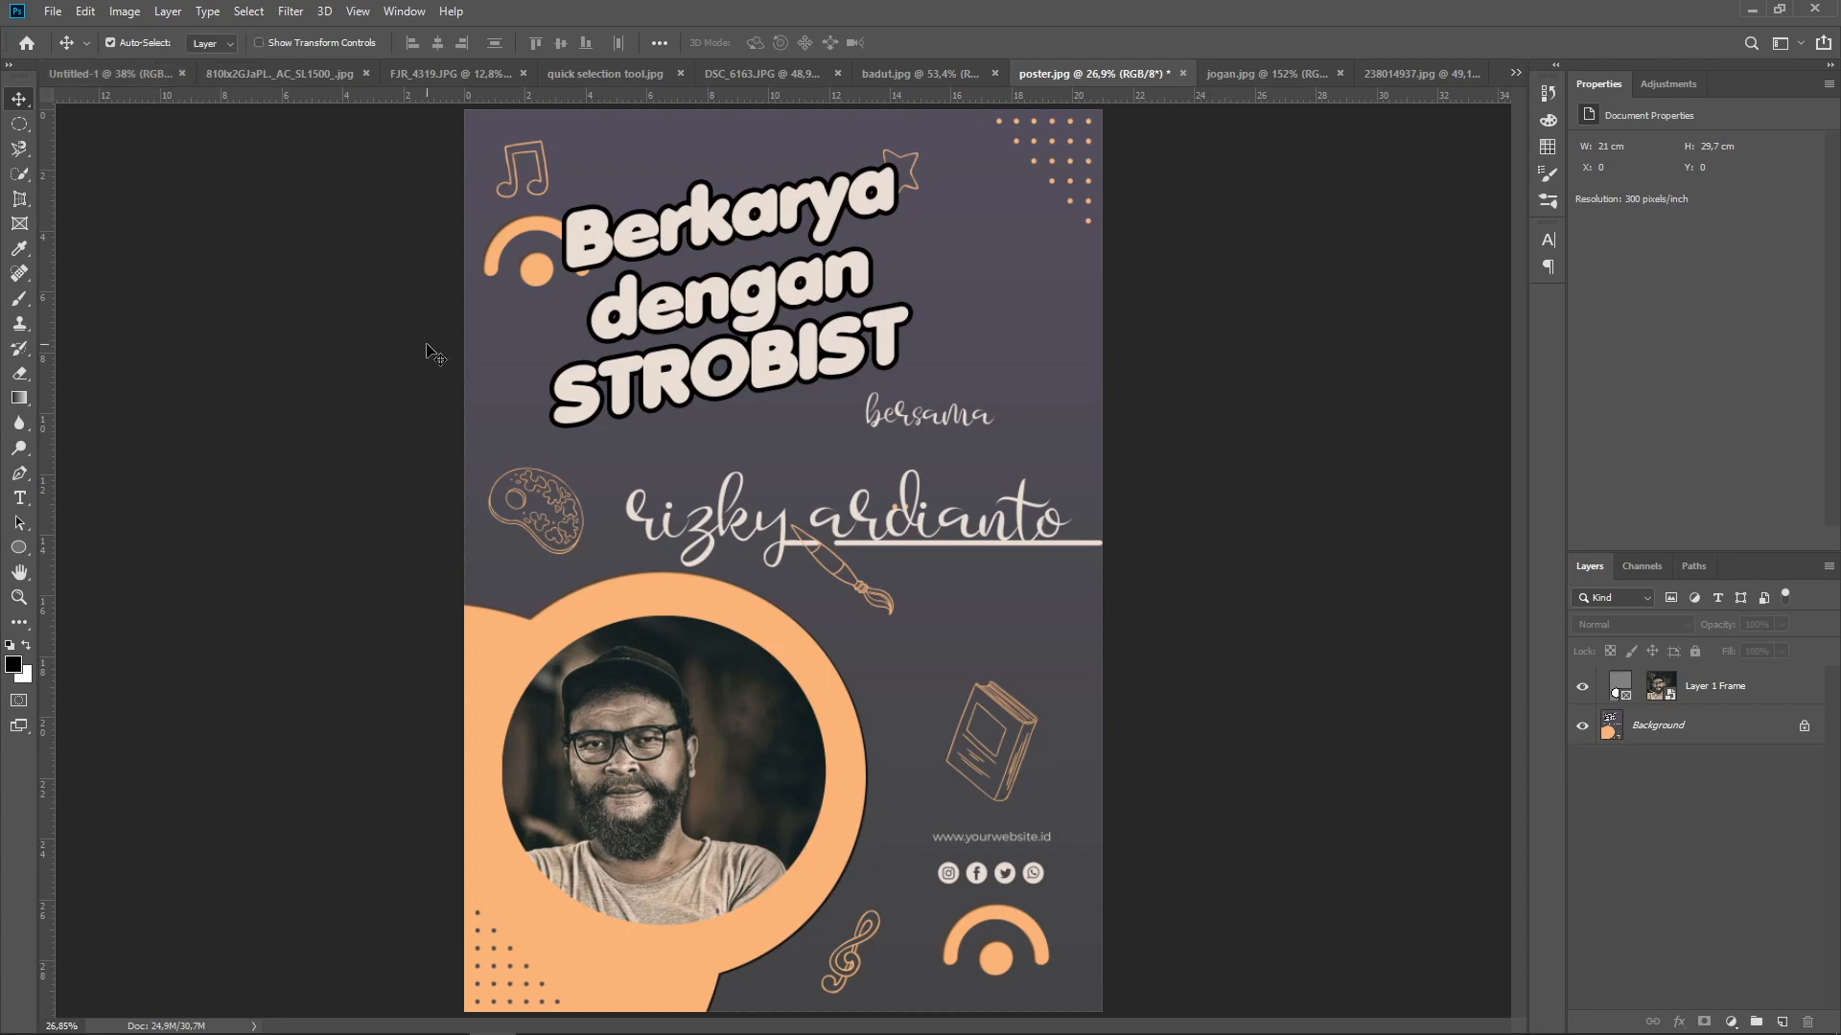
In the sports balls image, add a new empty layer directly above the hidden Background layer
click(153, 74)
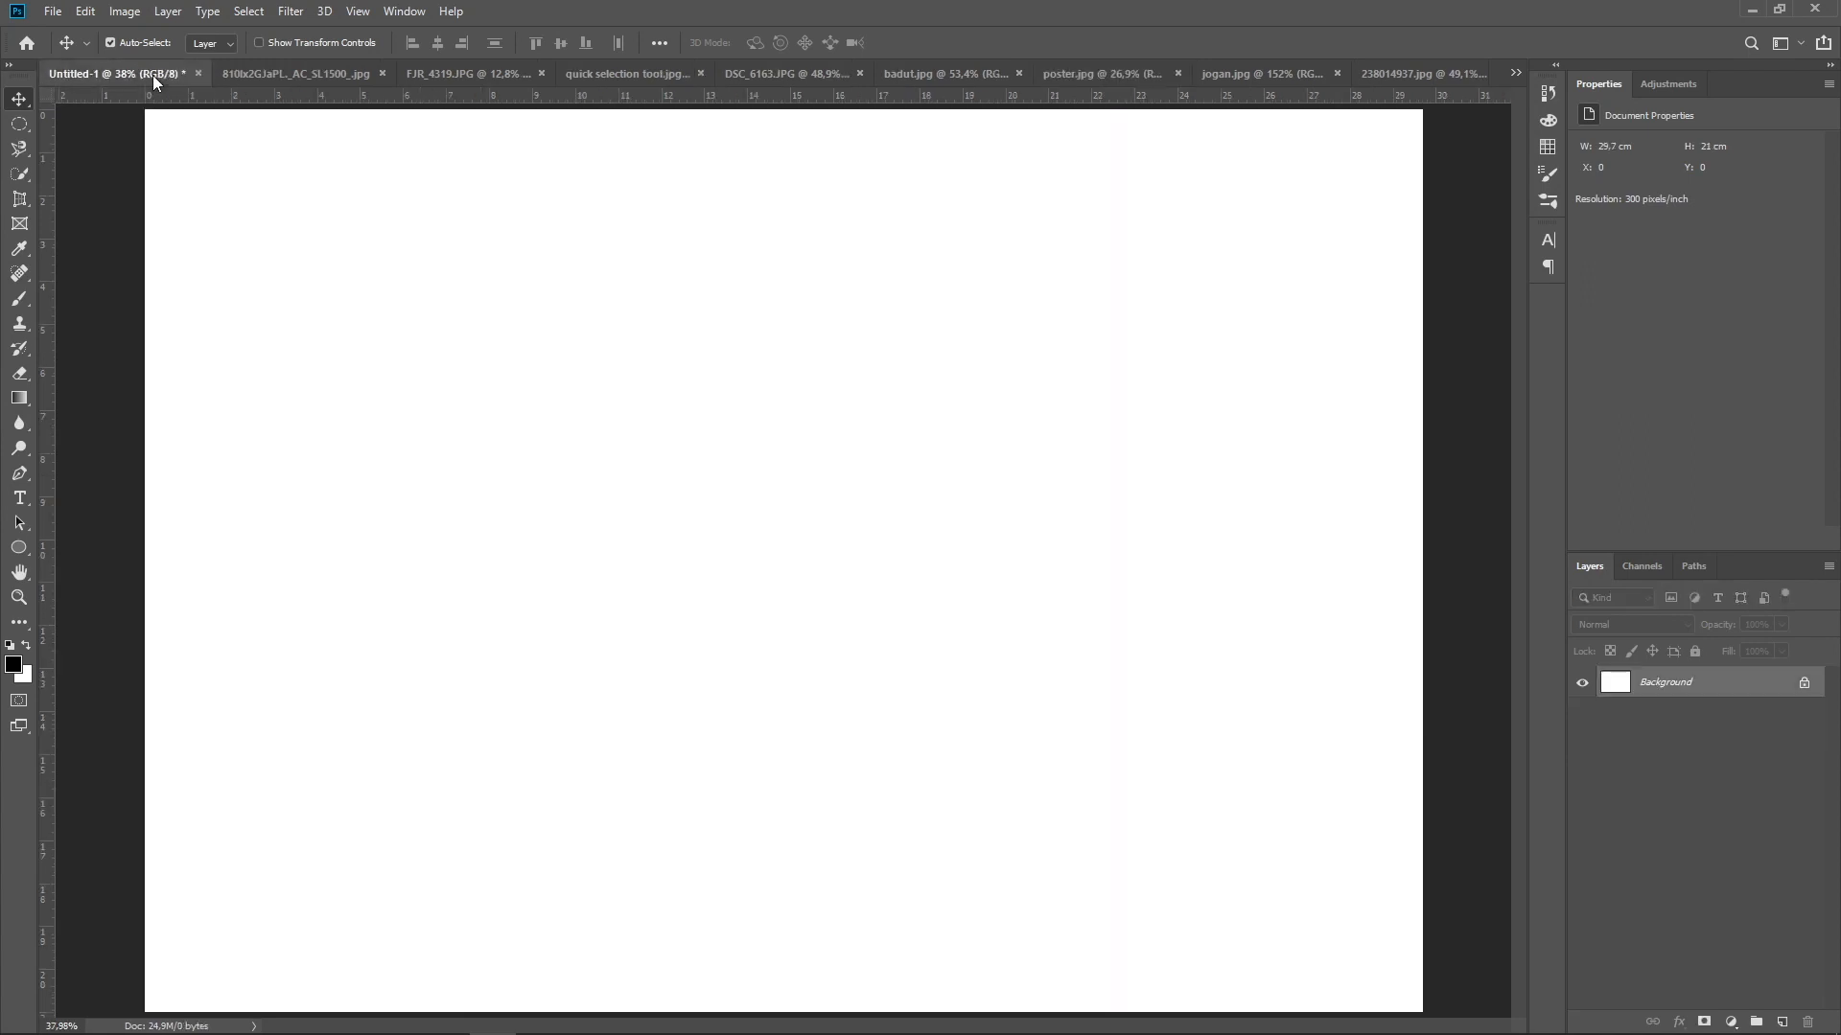
click(255, 69)
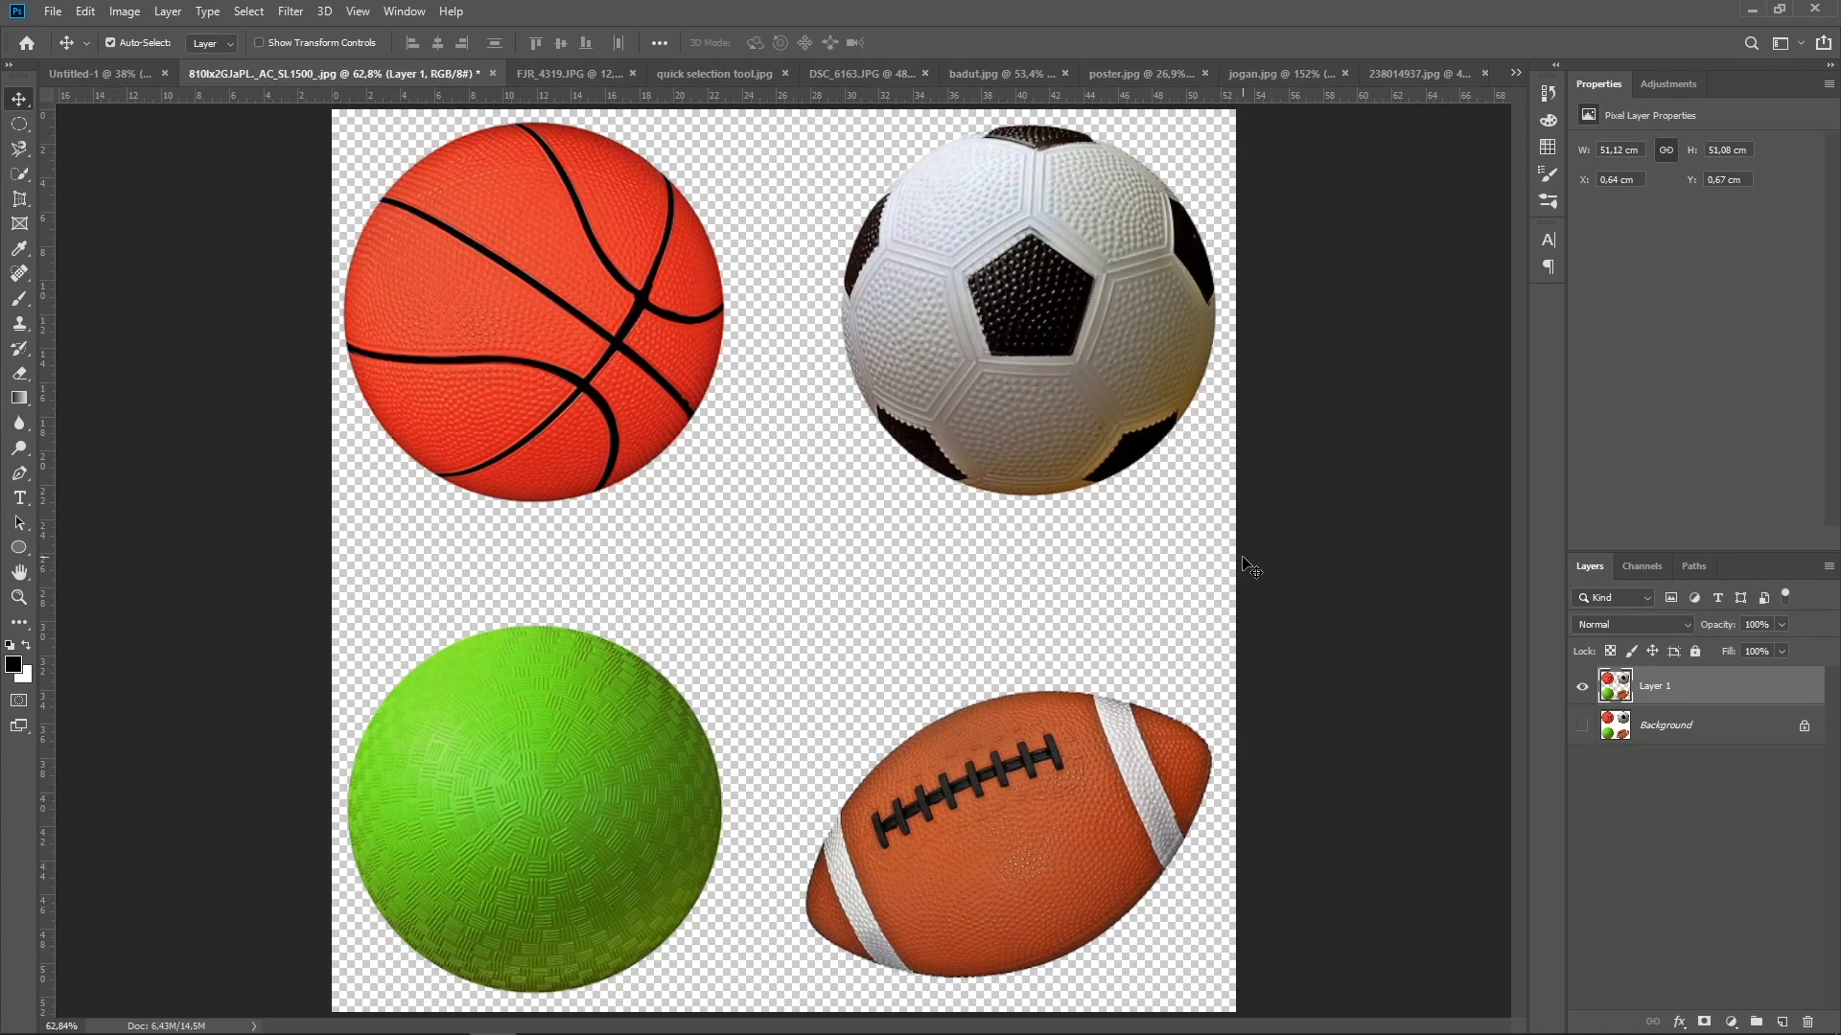
click(1691, 731)
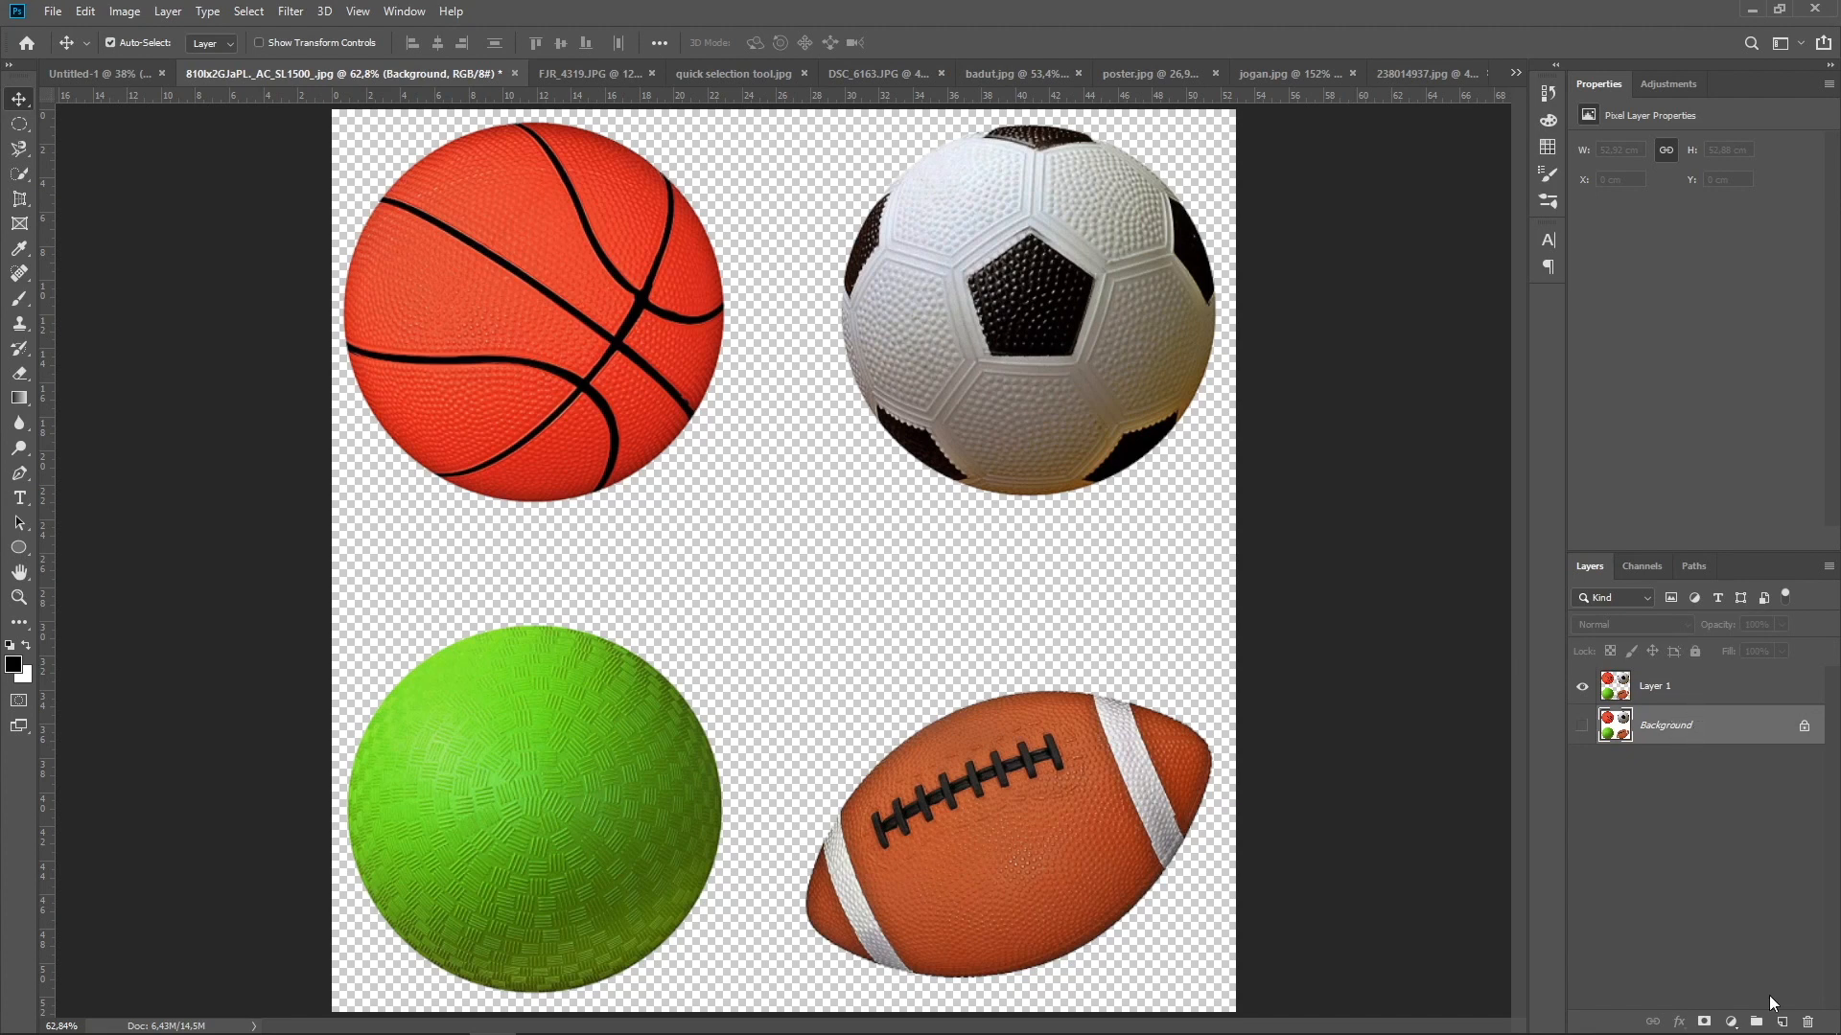
click(1780, 1024)
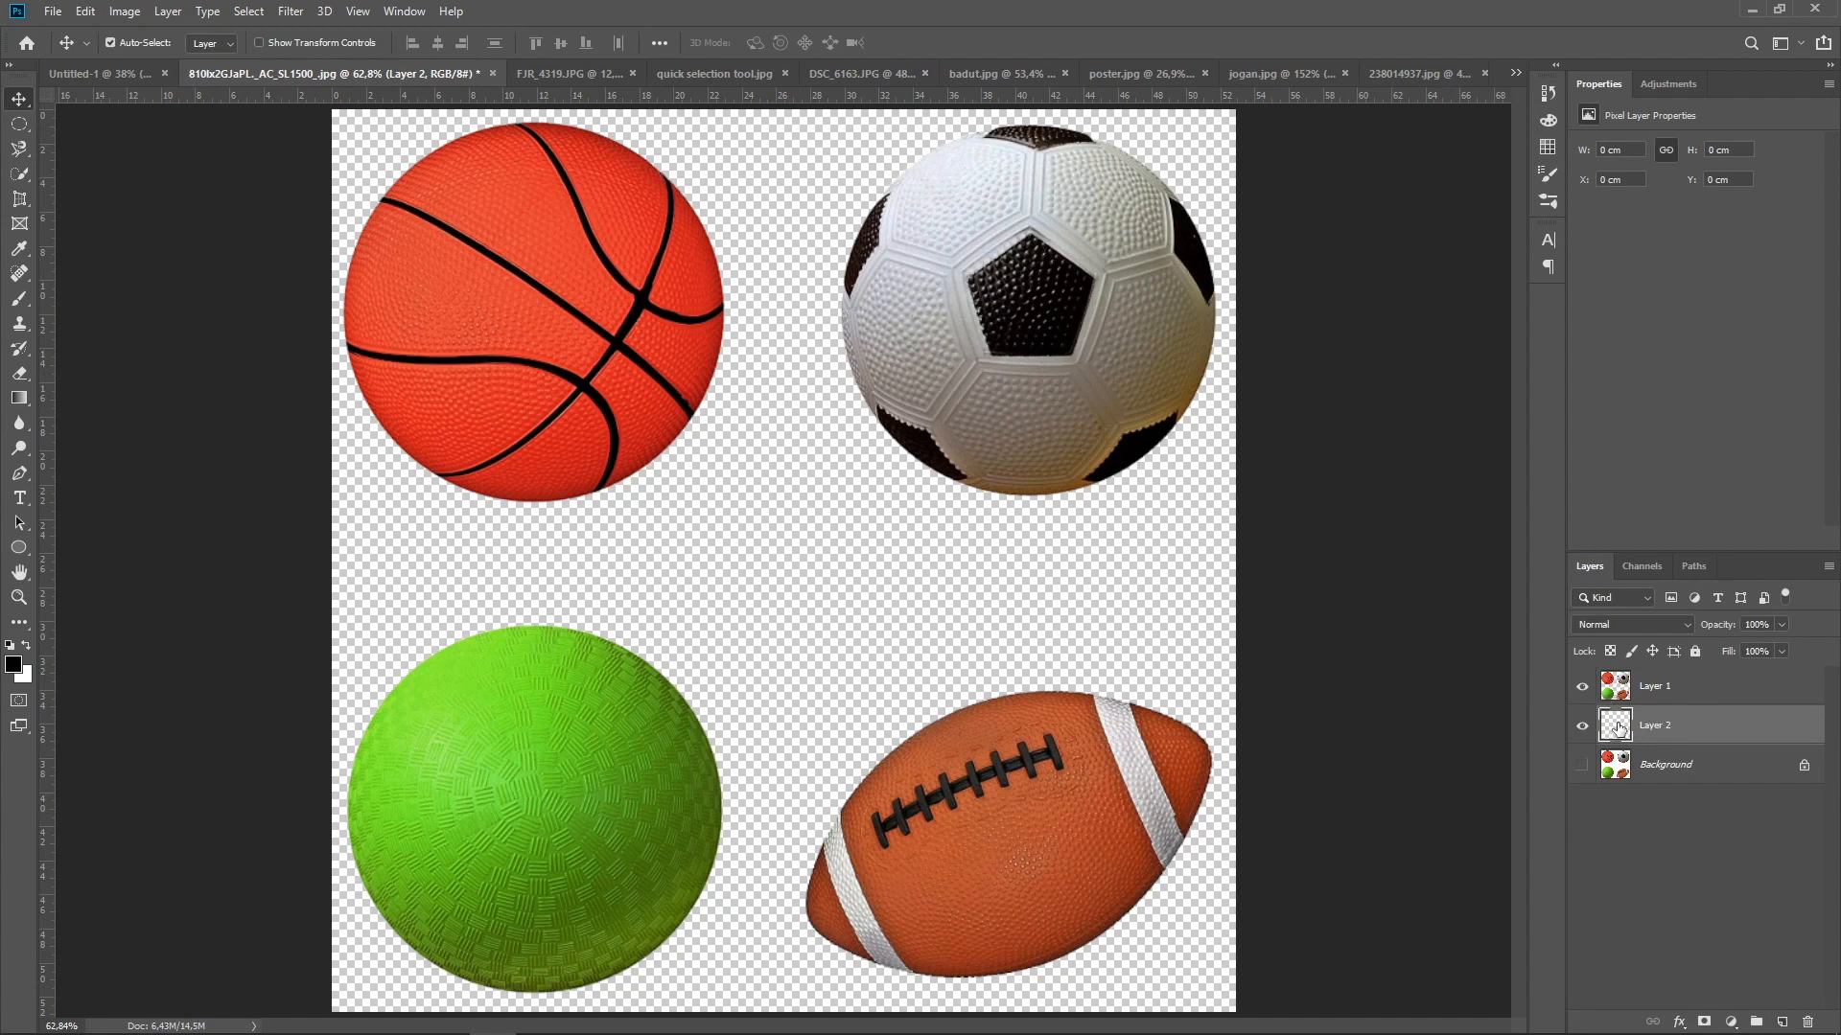
Sample the dark purple-grey backdrop of poster.jpg with the Eyedropper tool as the background color
click(618, 76)
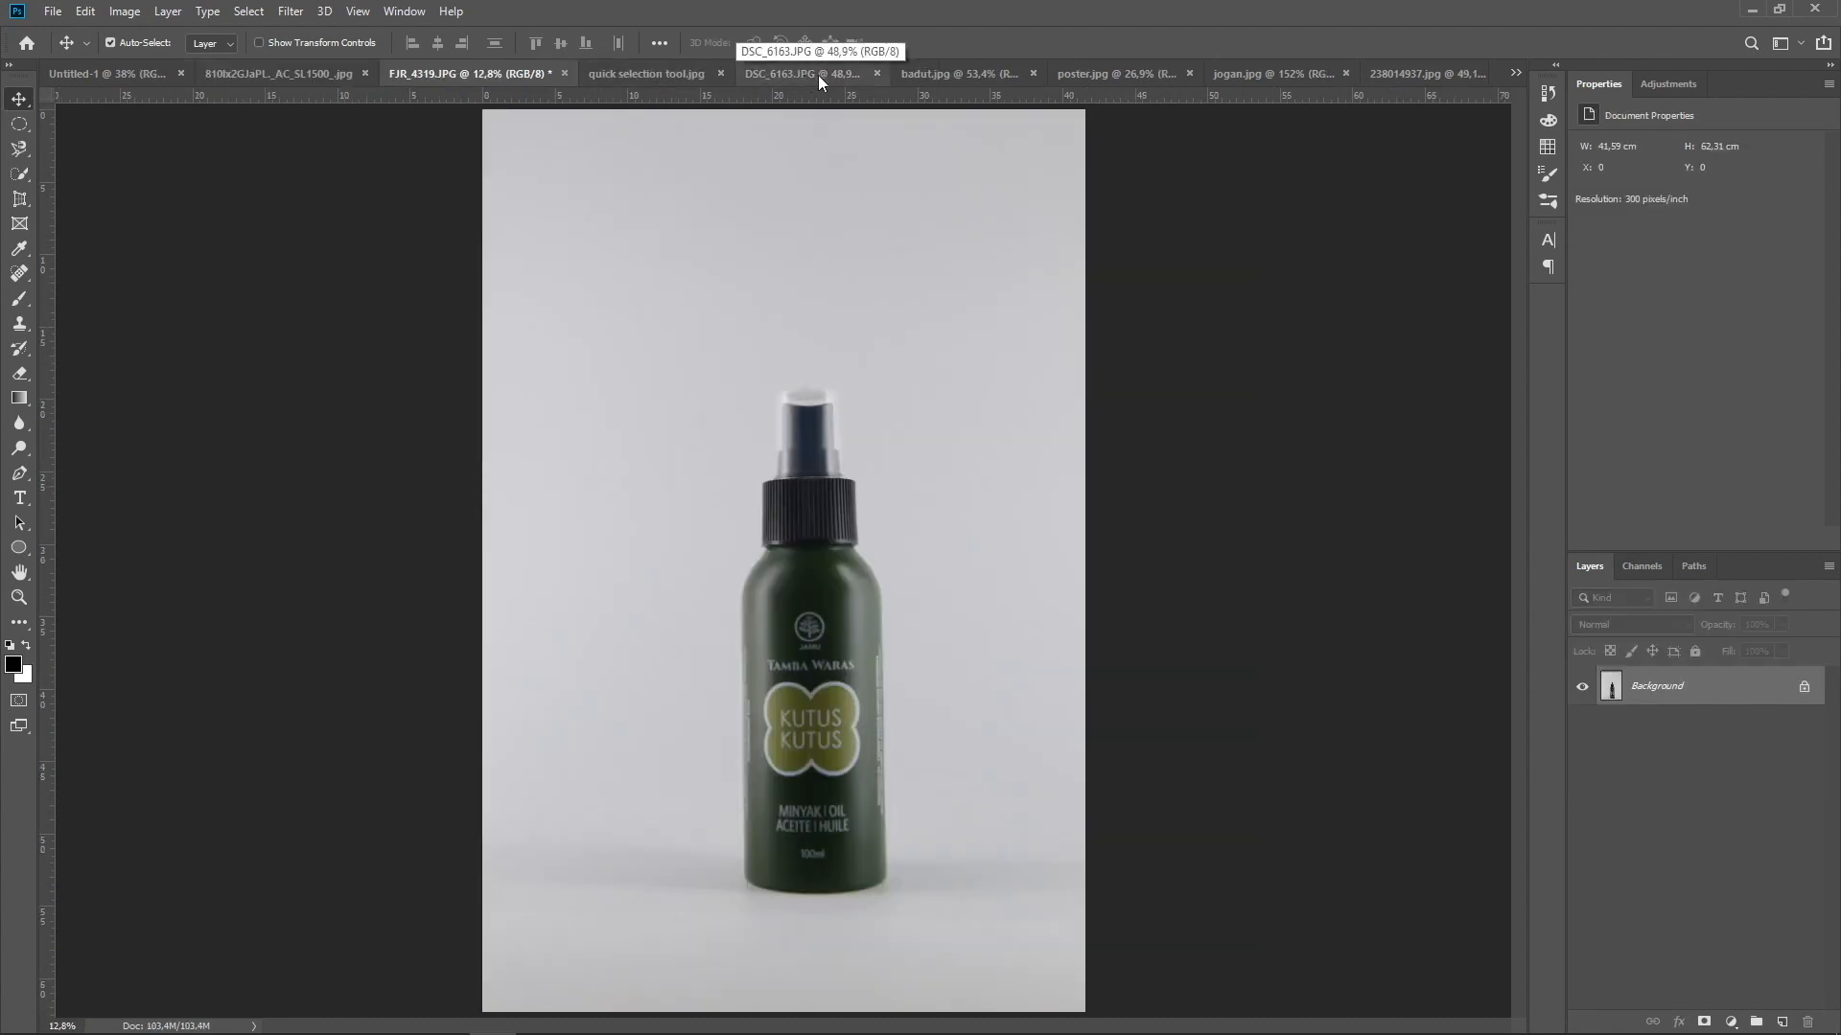
click(1073, 77)
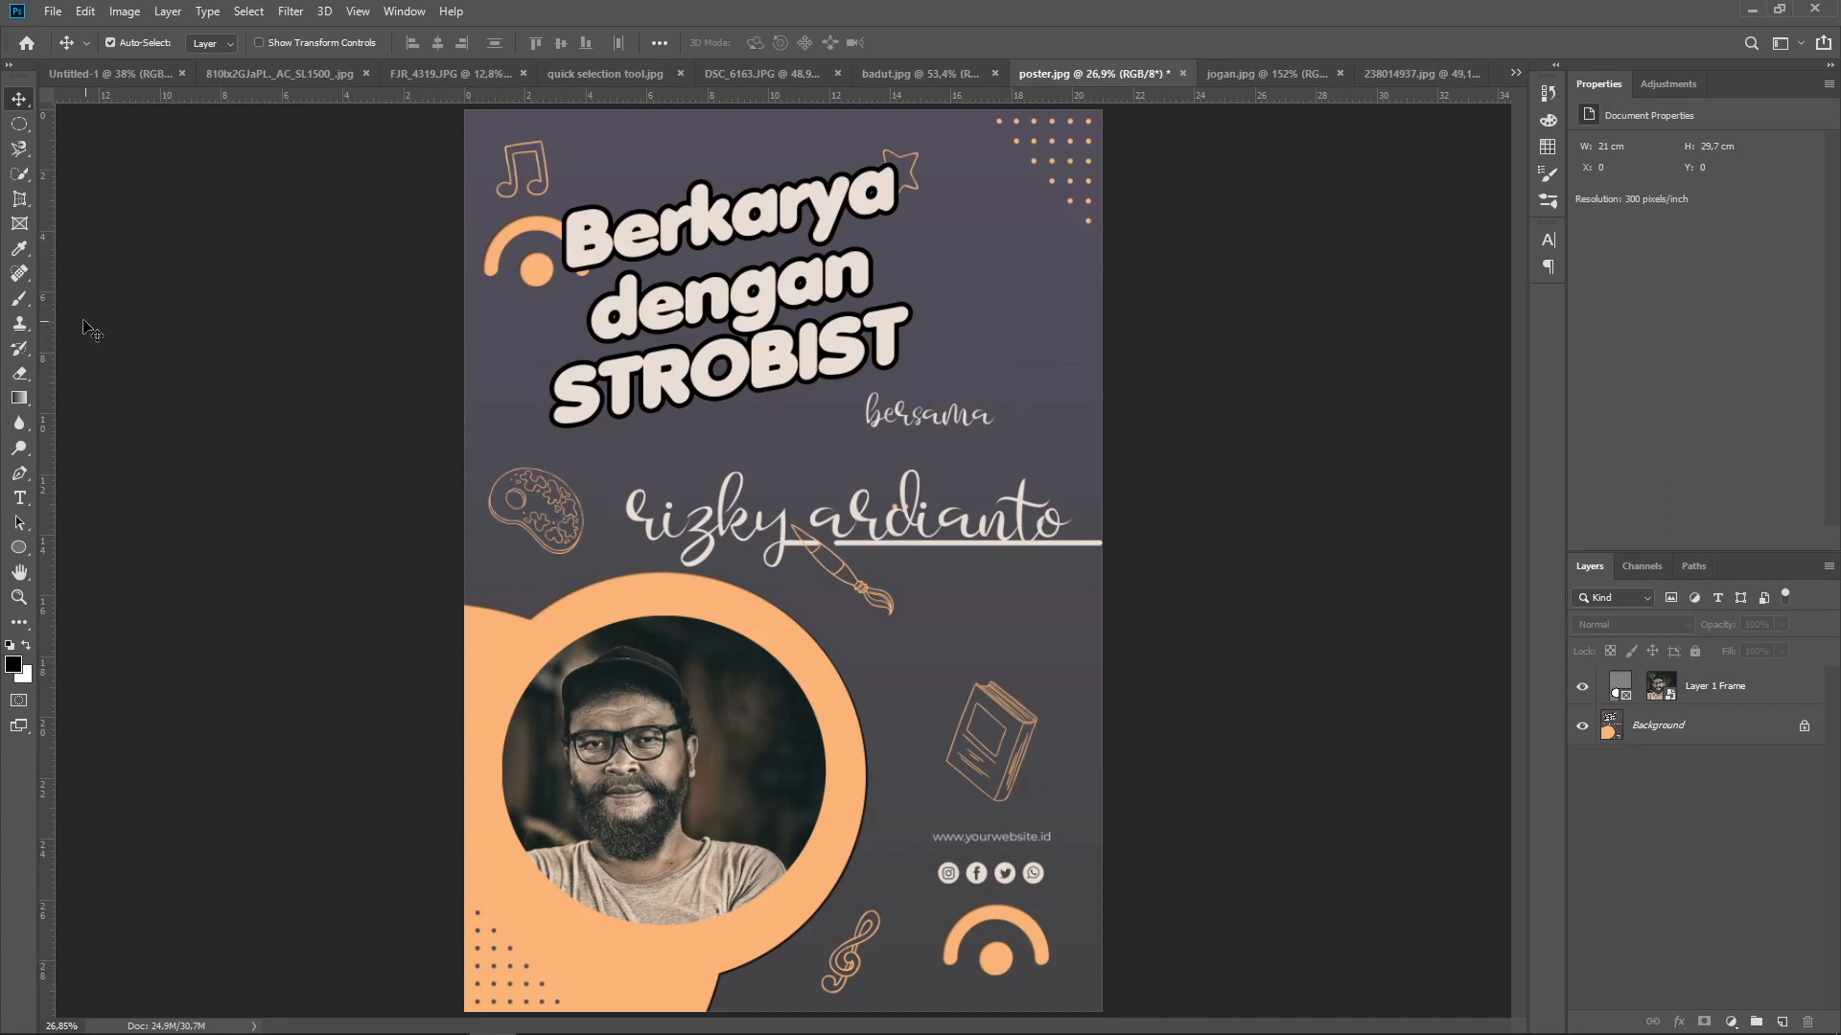
click(19, 249)
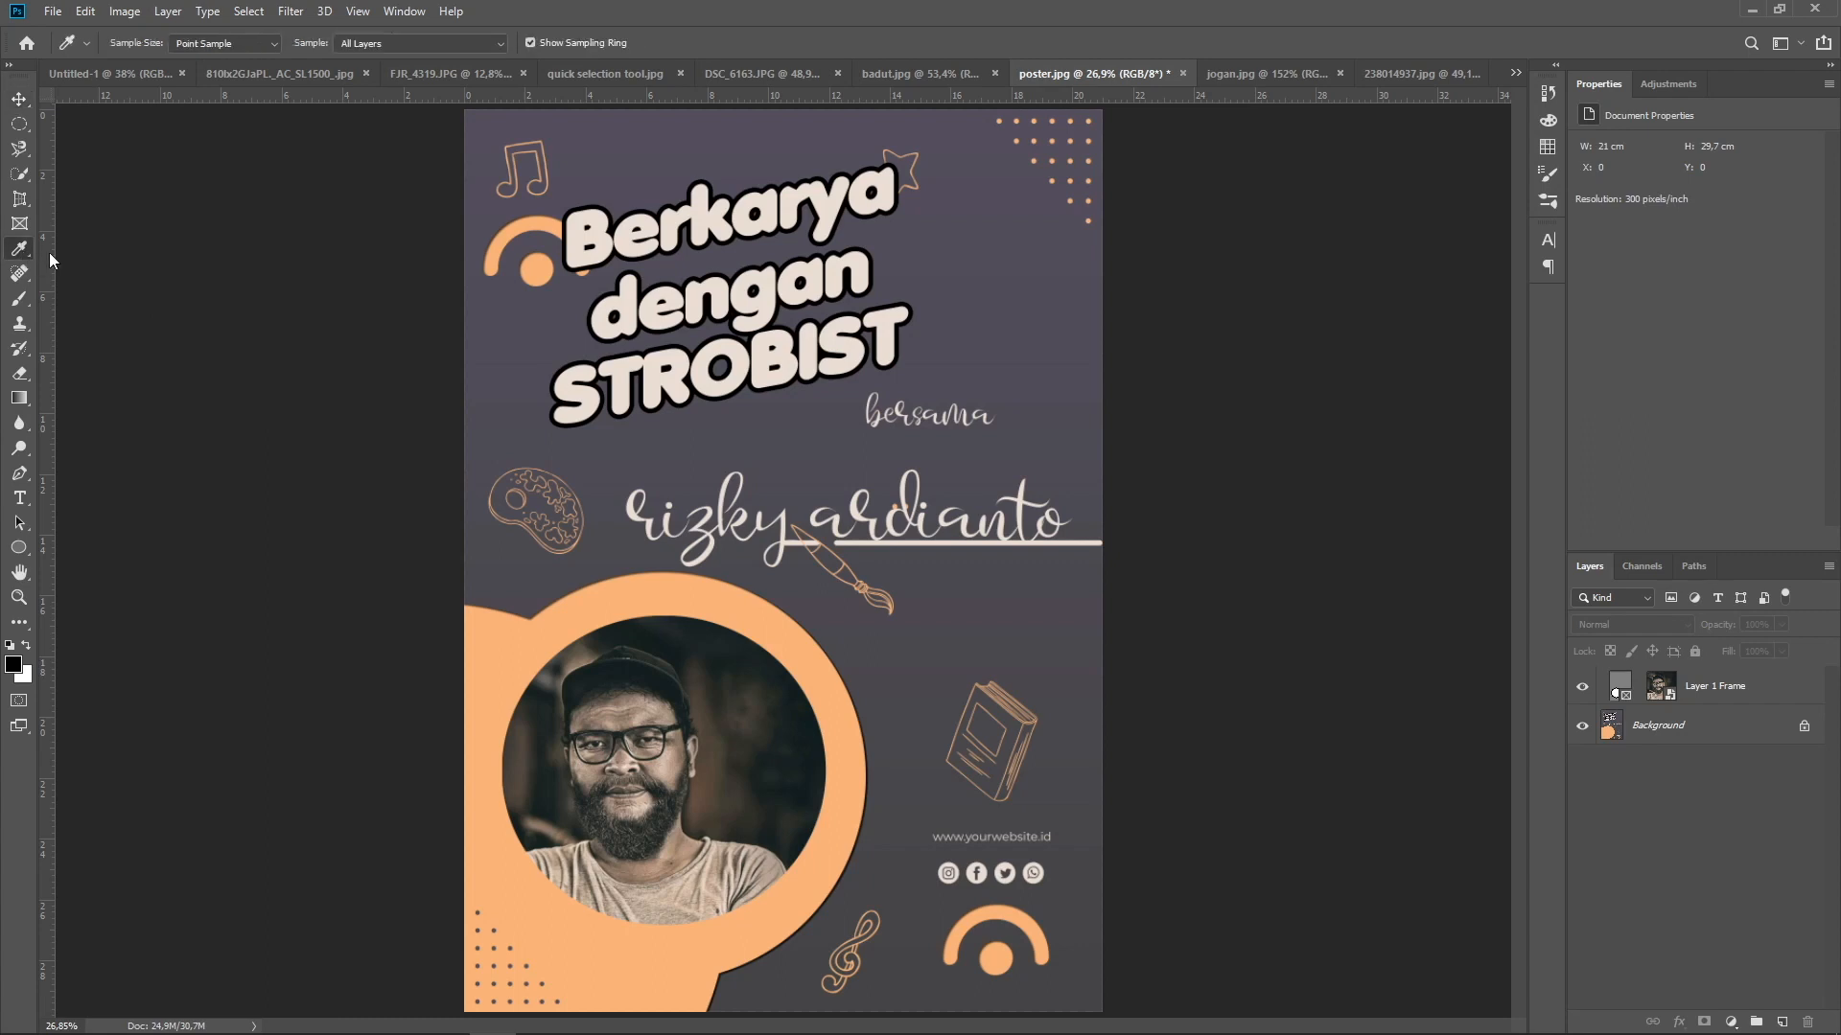
alt+click(1033, 317)
Fill Layer 2 of the sports balls image with the Background Color in Normal mode at 100% opacity, and undo the fill
click(253, 77)
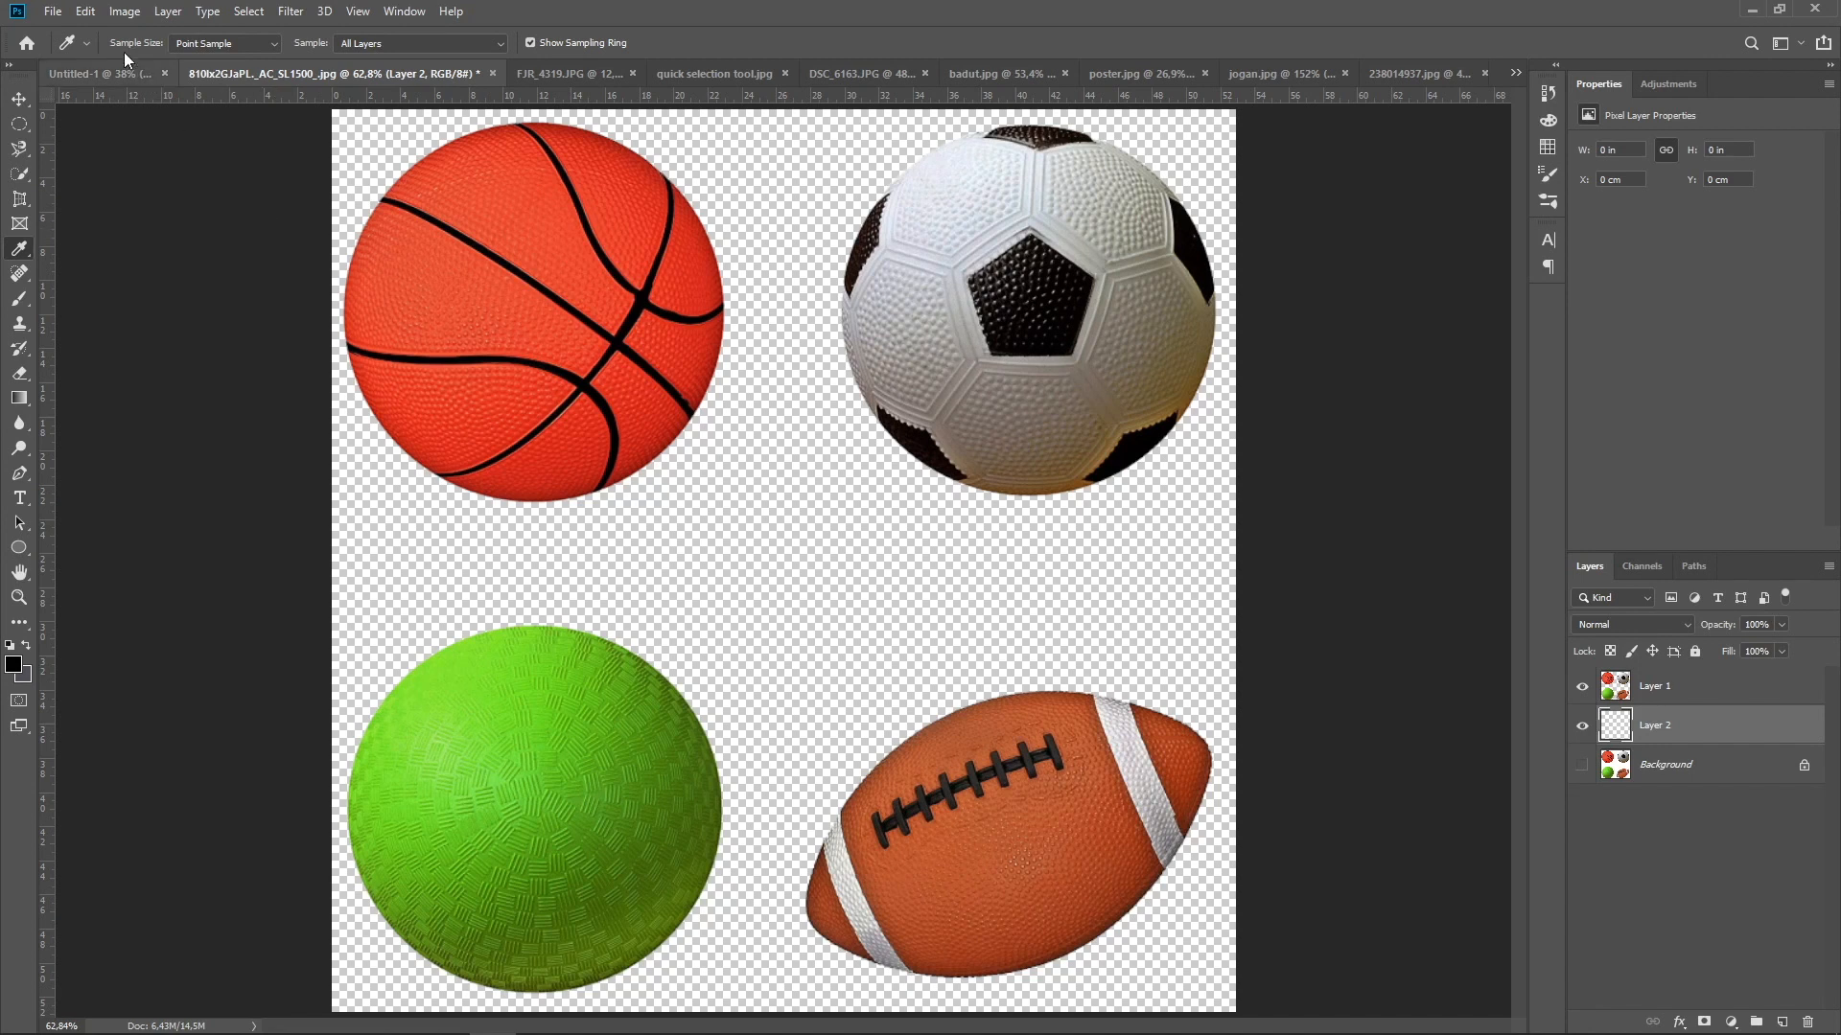
click(86, 13)
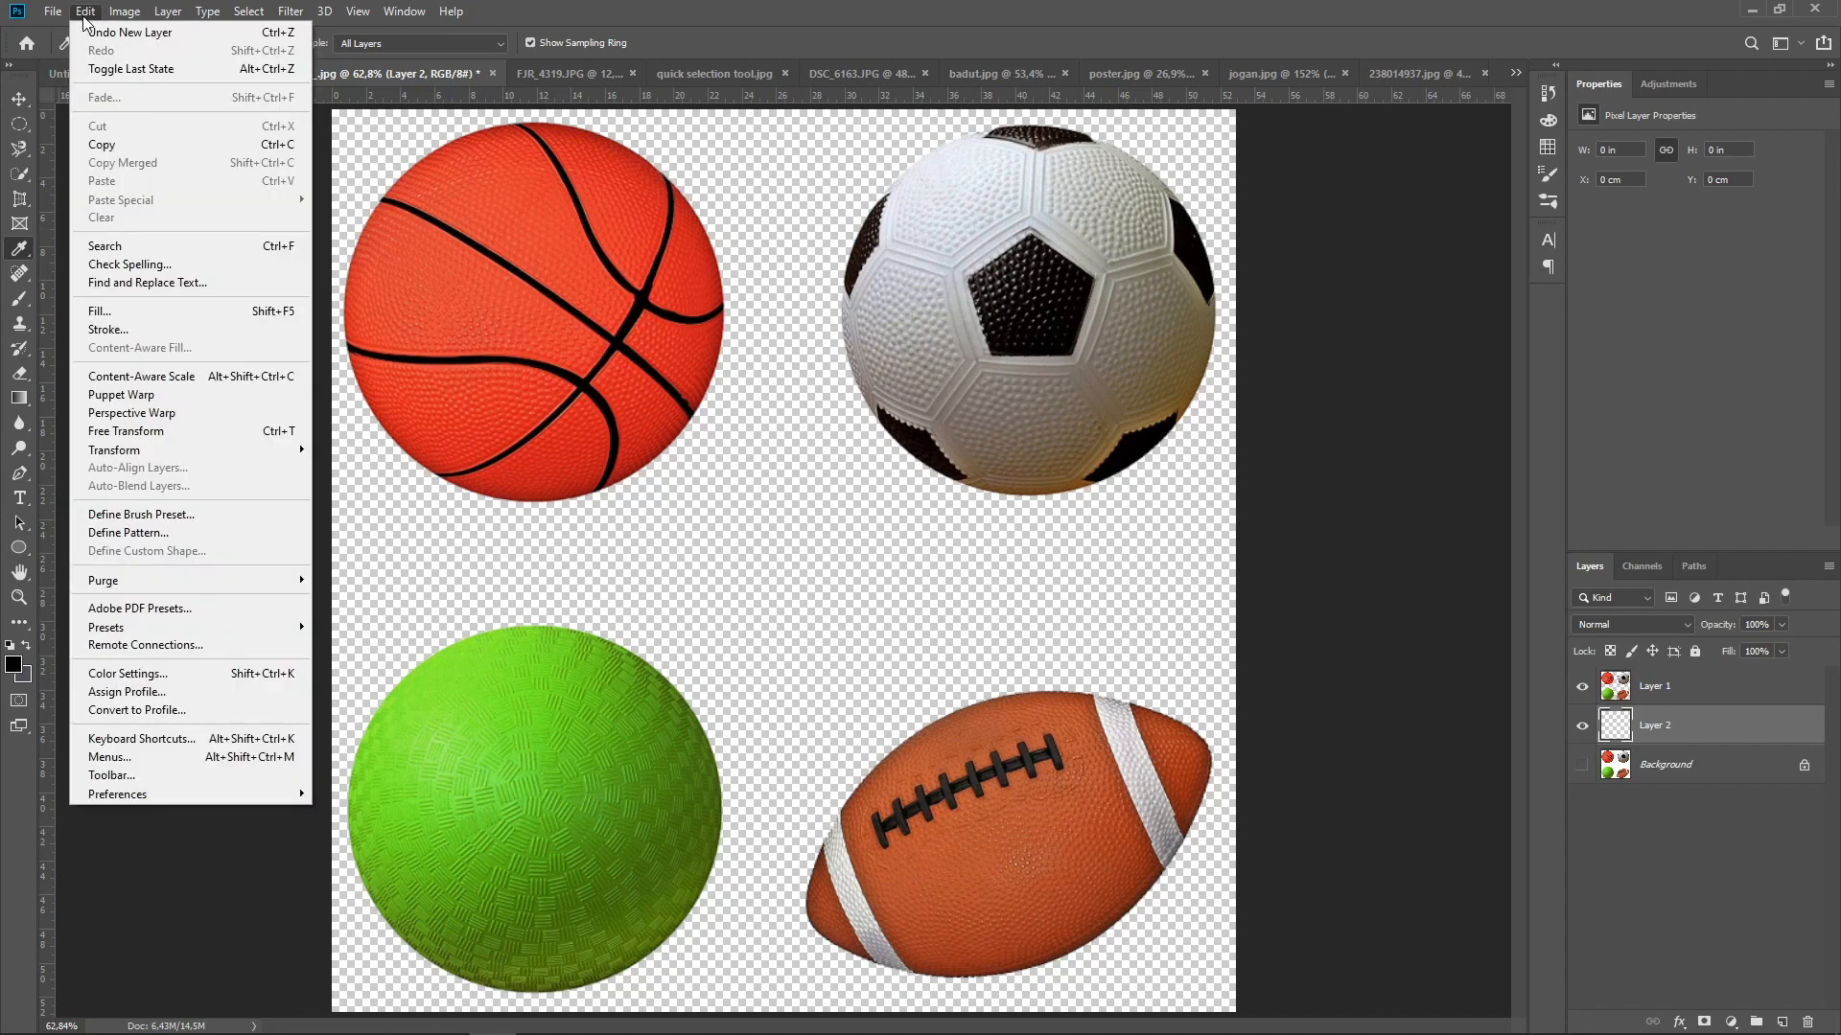
click(139, 317)
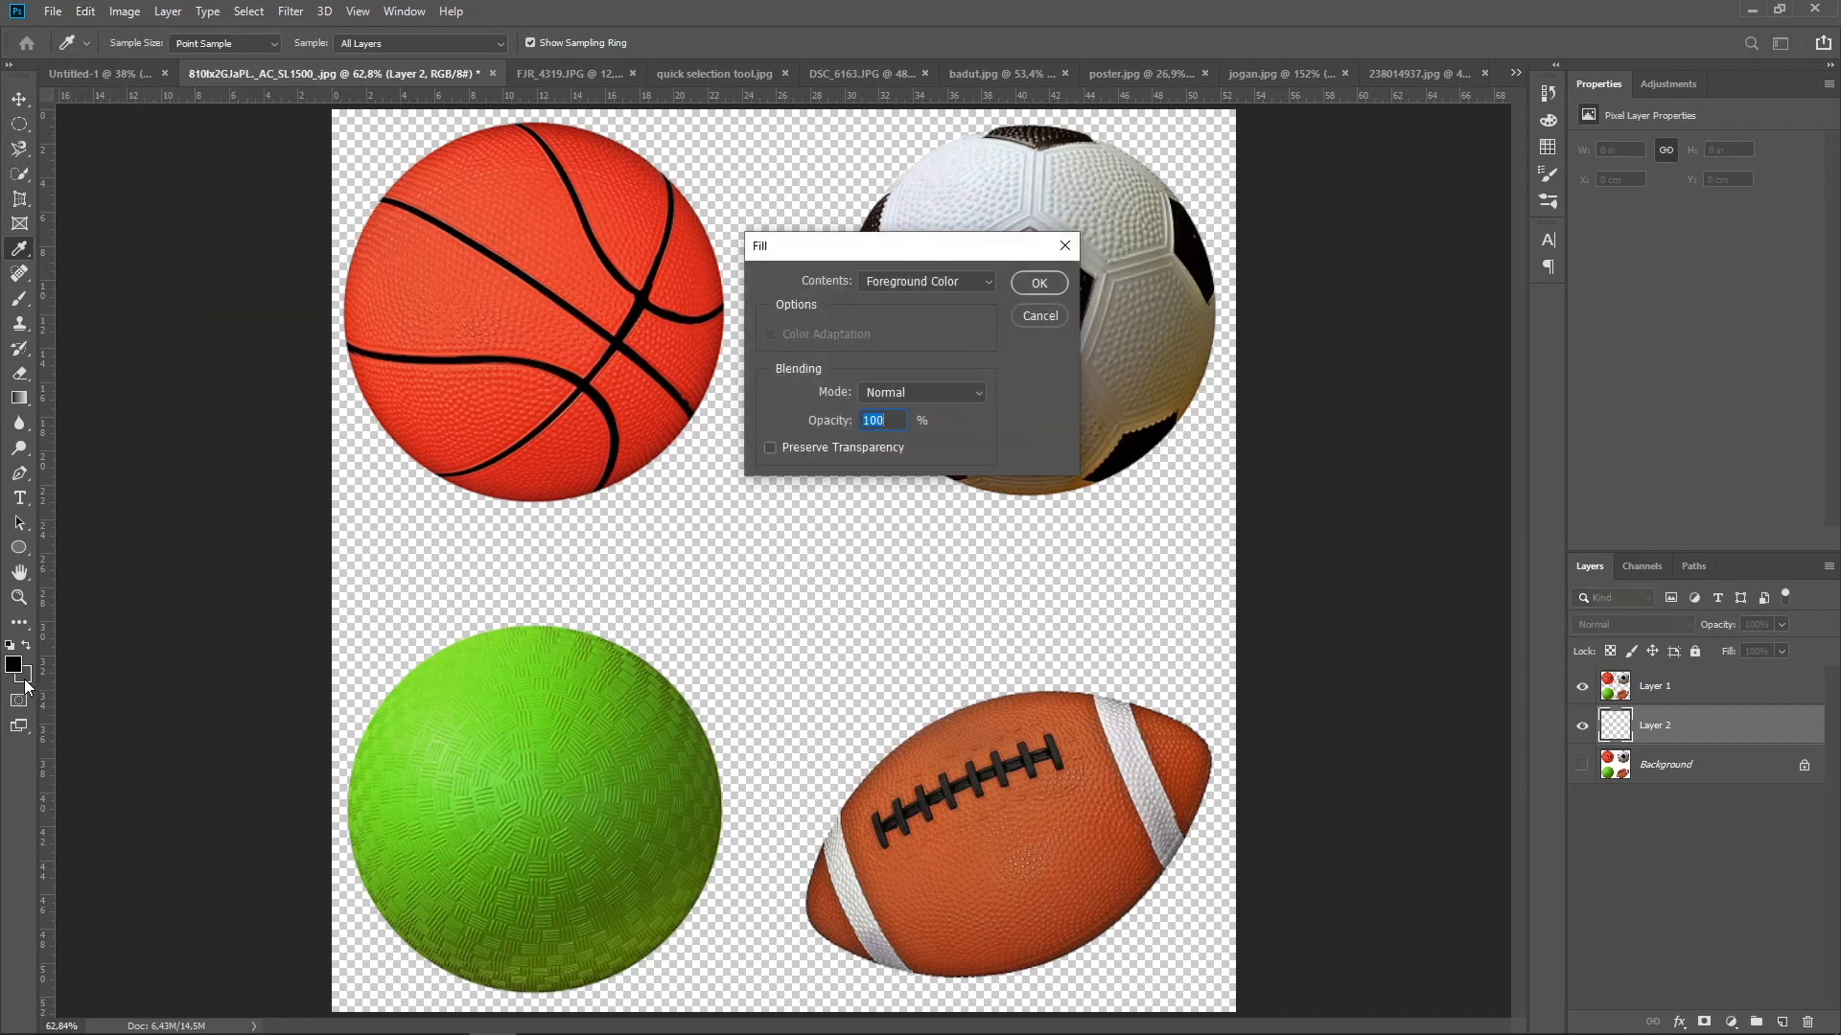
click(941, 282)
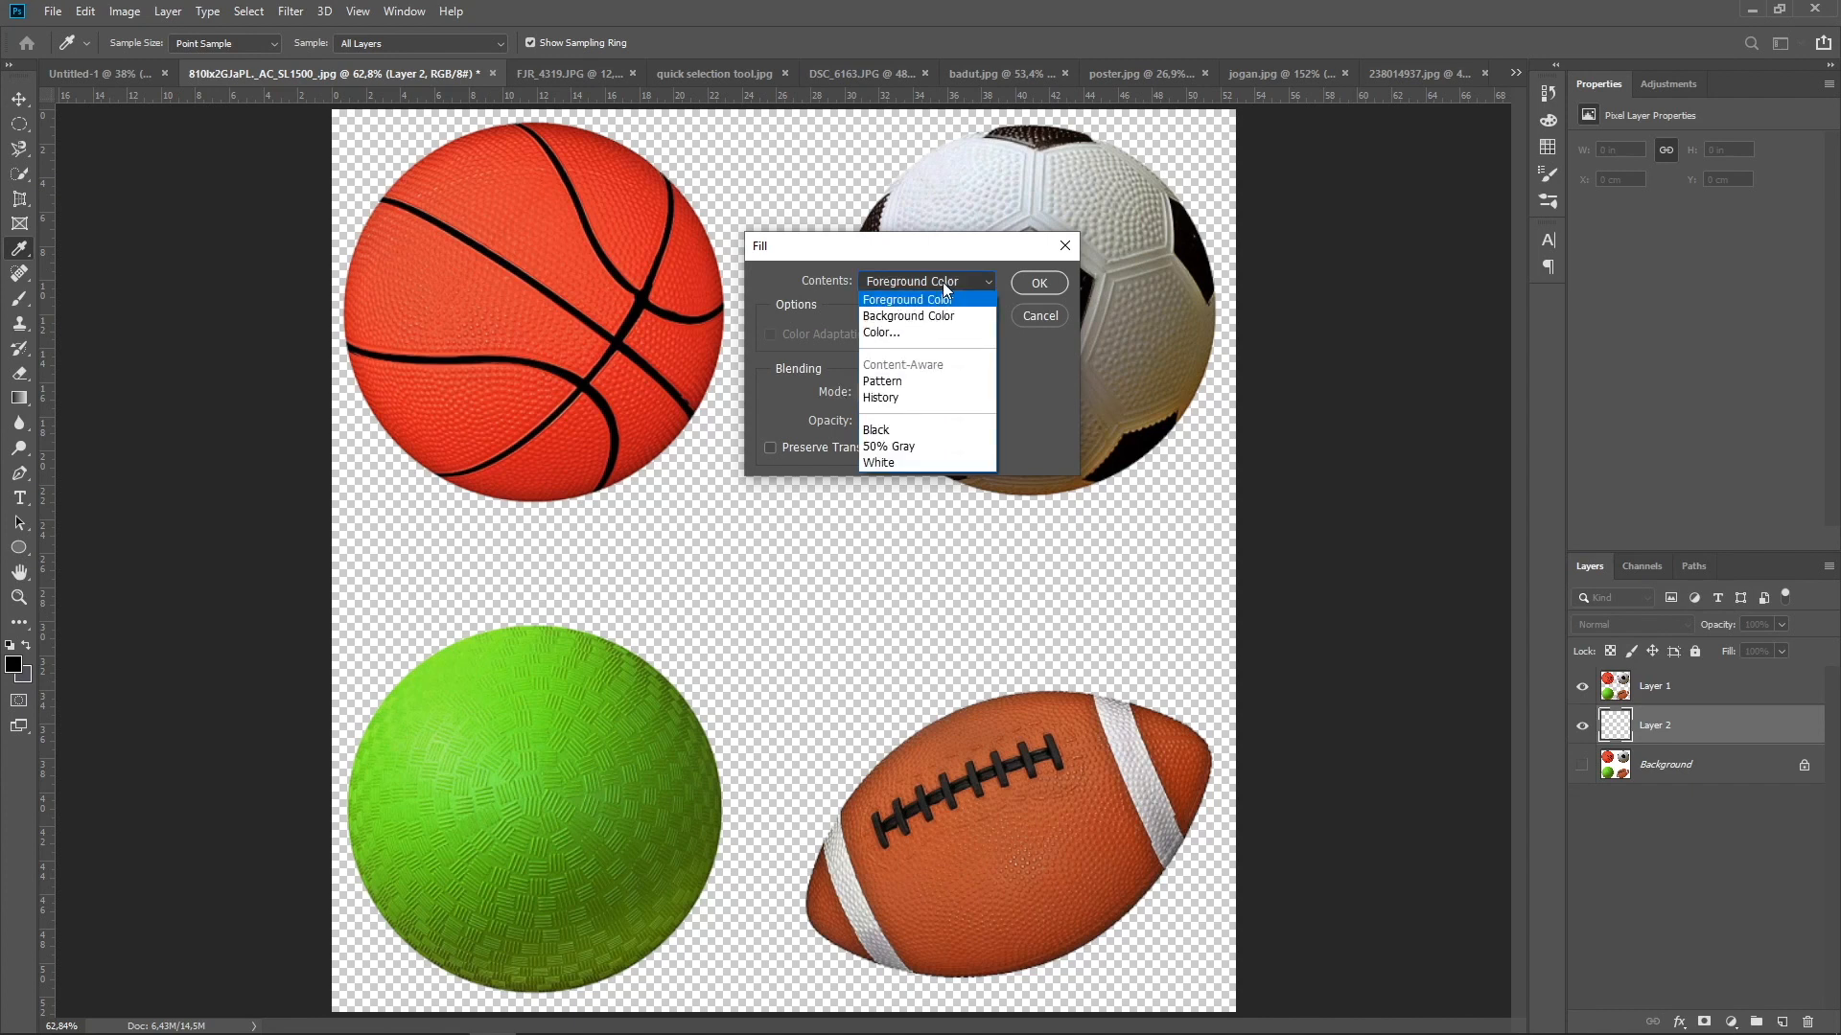
click(953, 313)
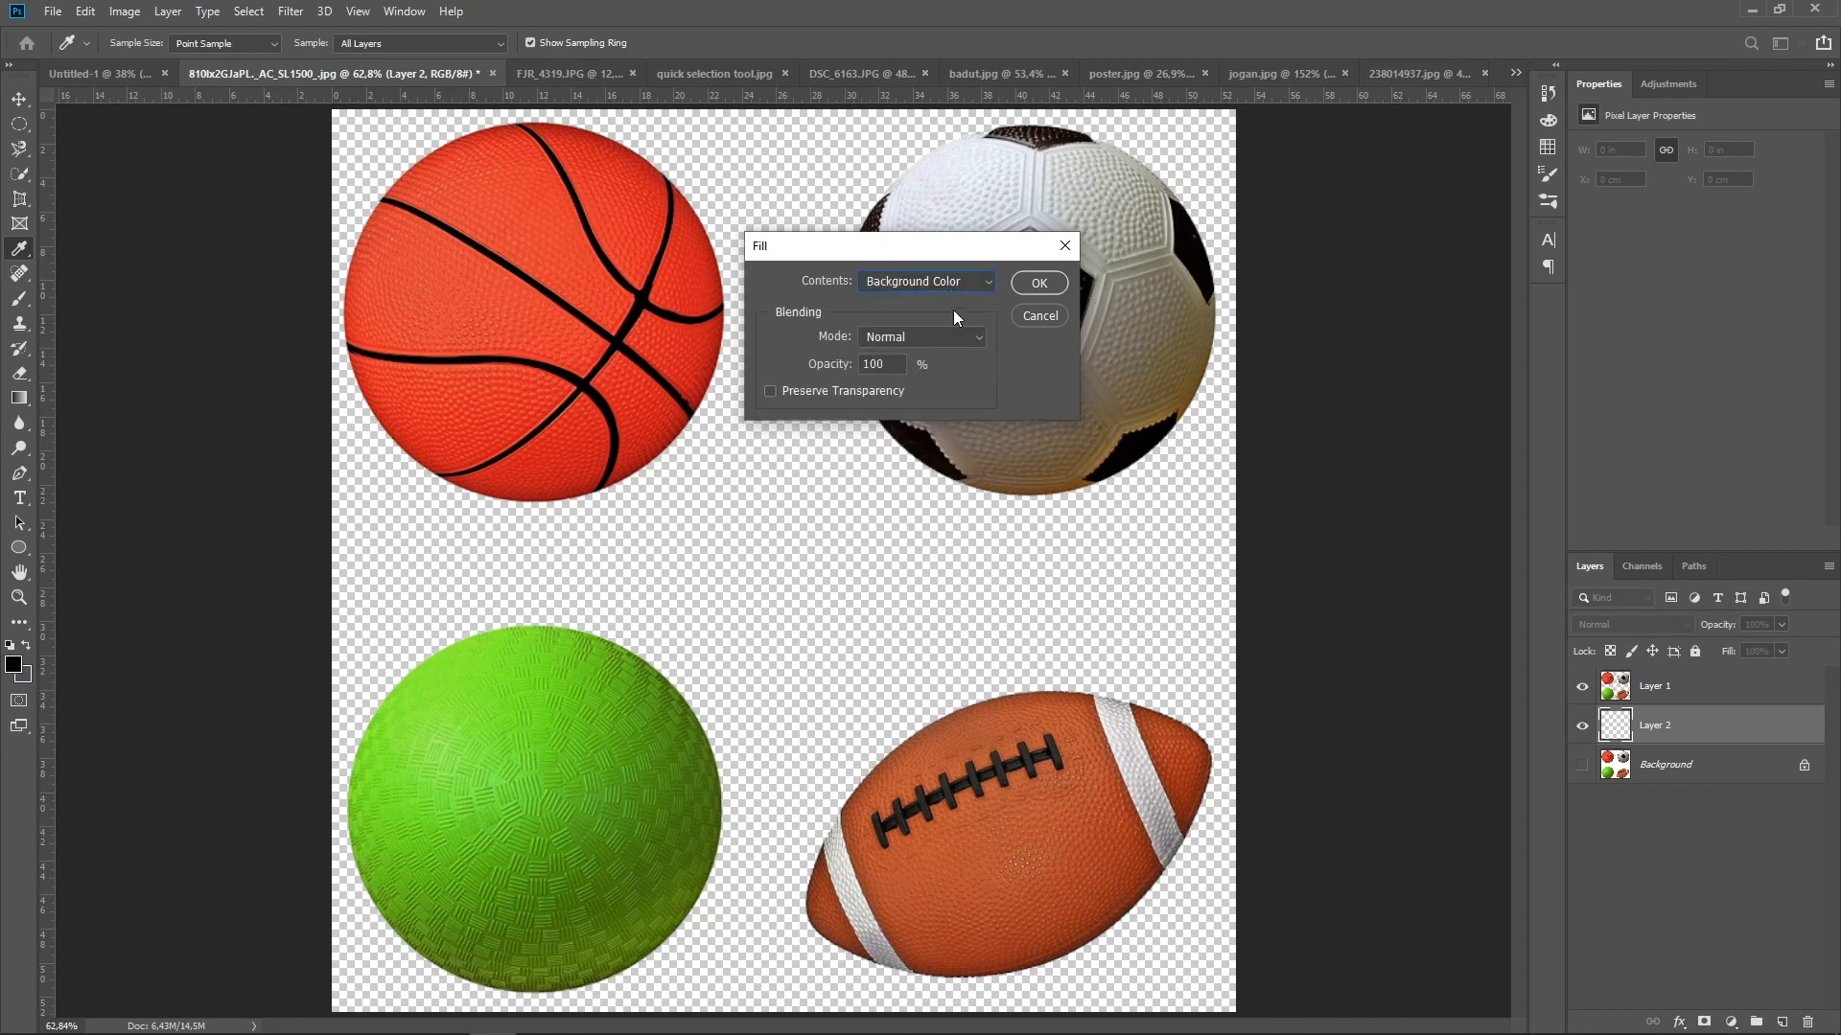
click(1039, 283)
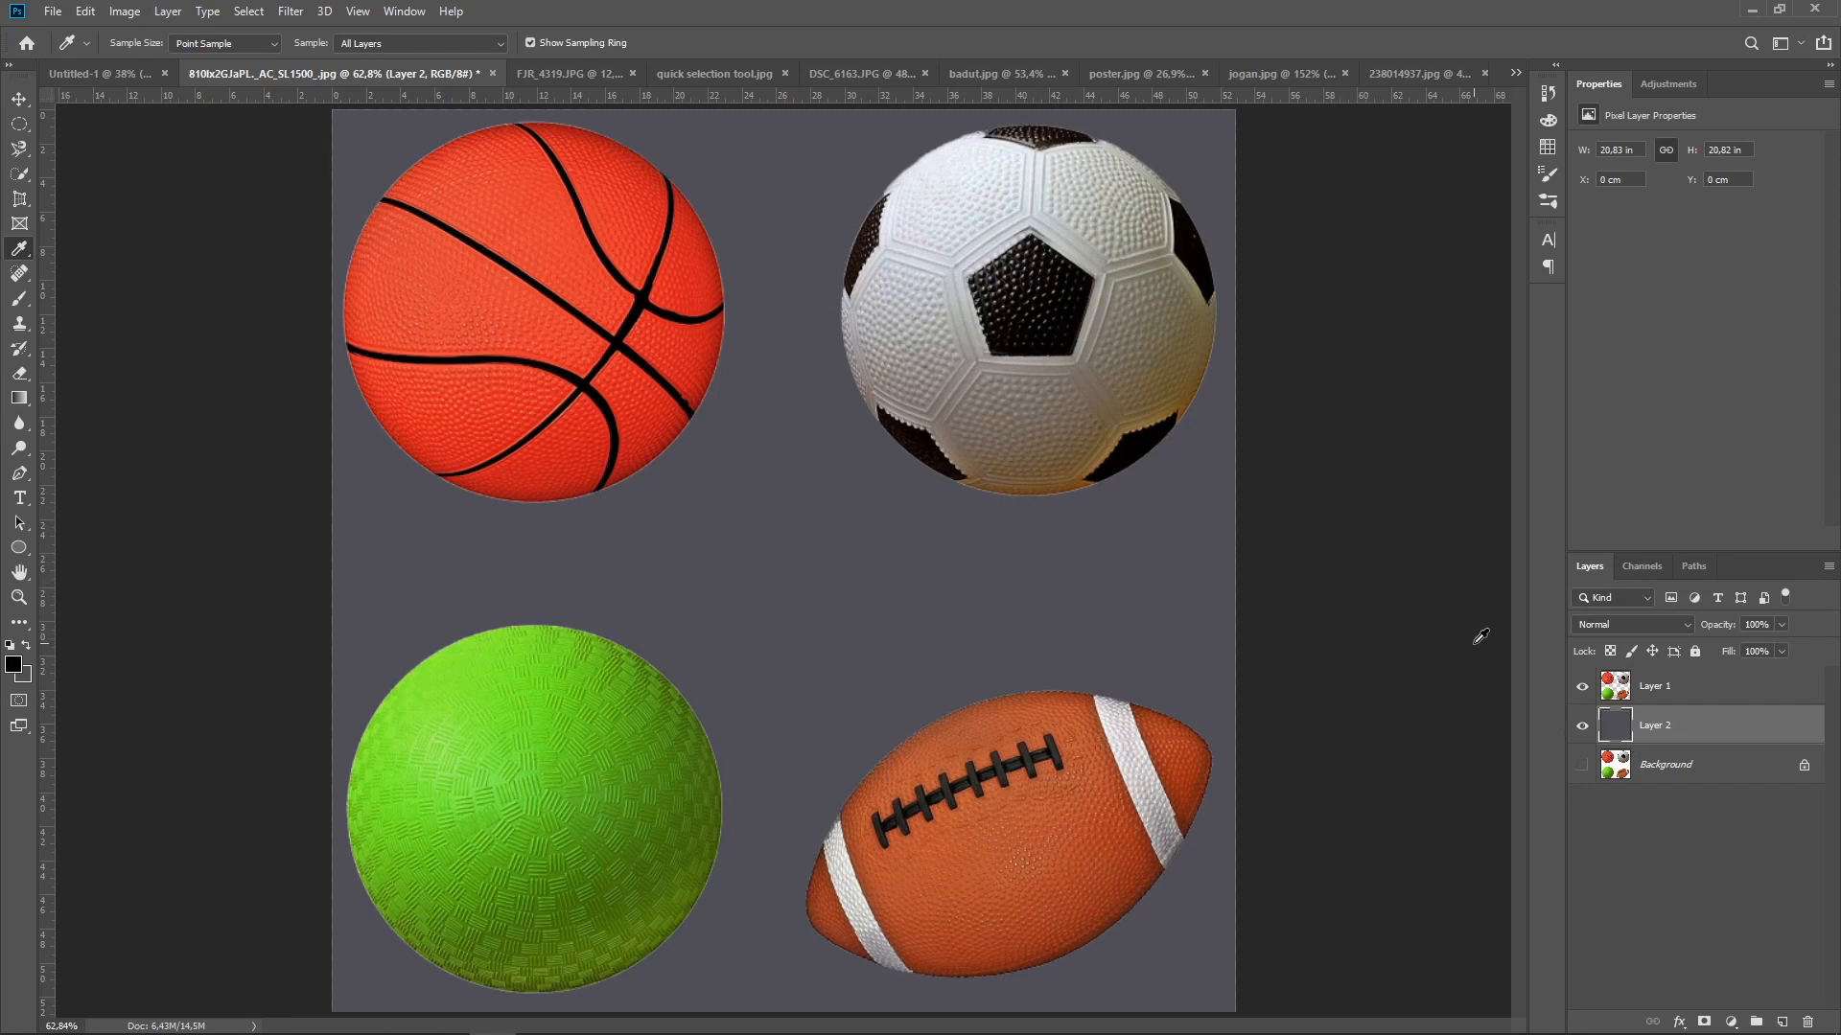
key(ctrl+z)
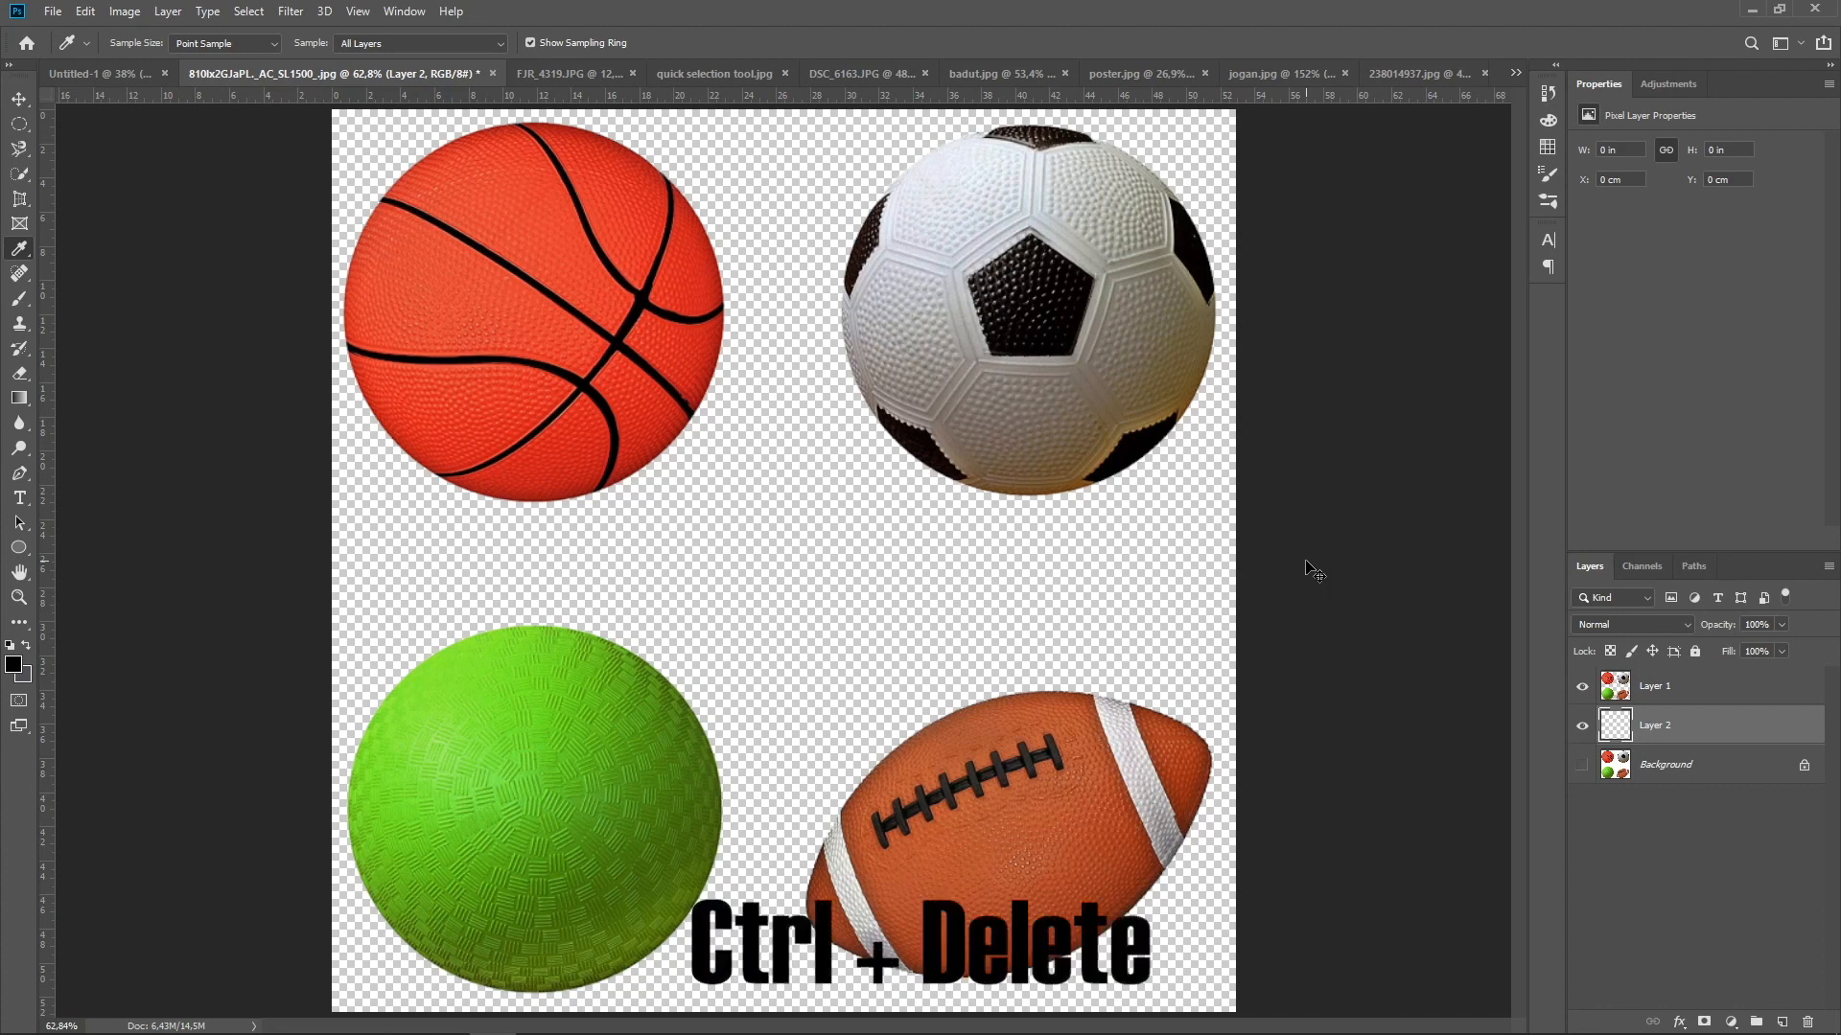
Fill Layer 2 with the purple-grey background color, and replace that fill with the black foreground color
key(ctrl+Delete)
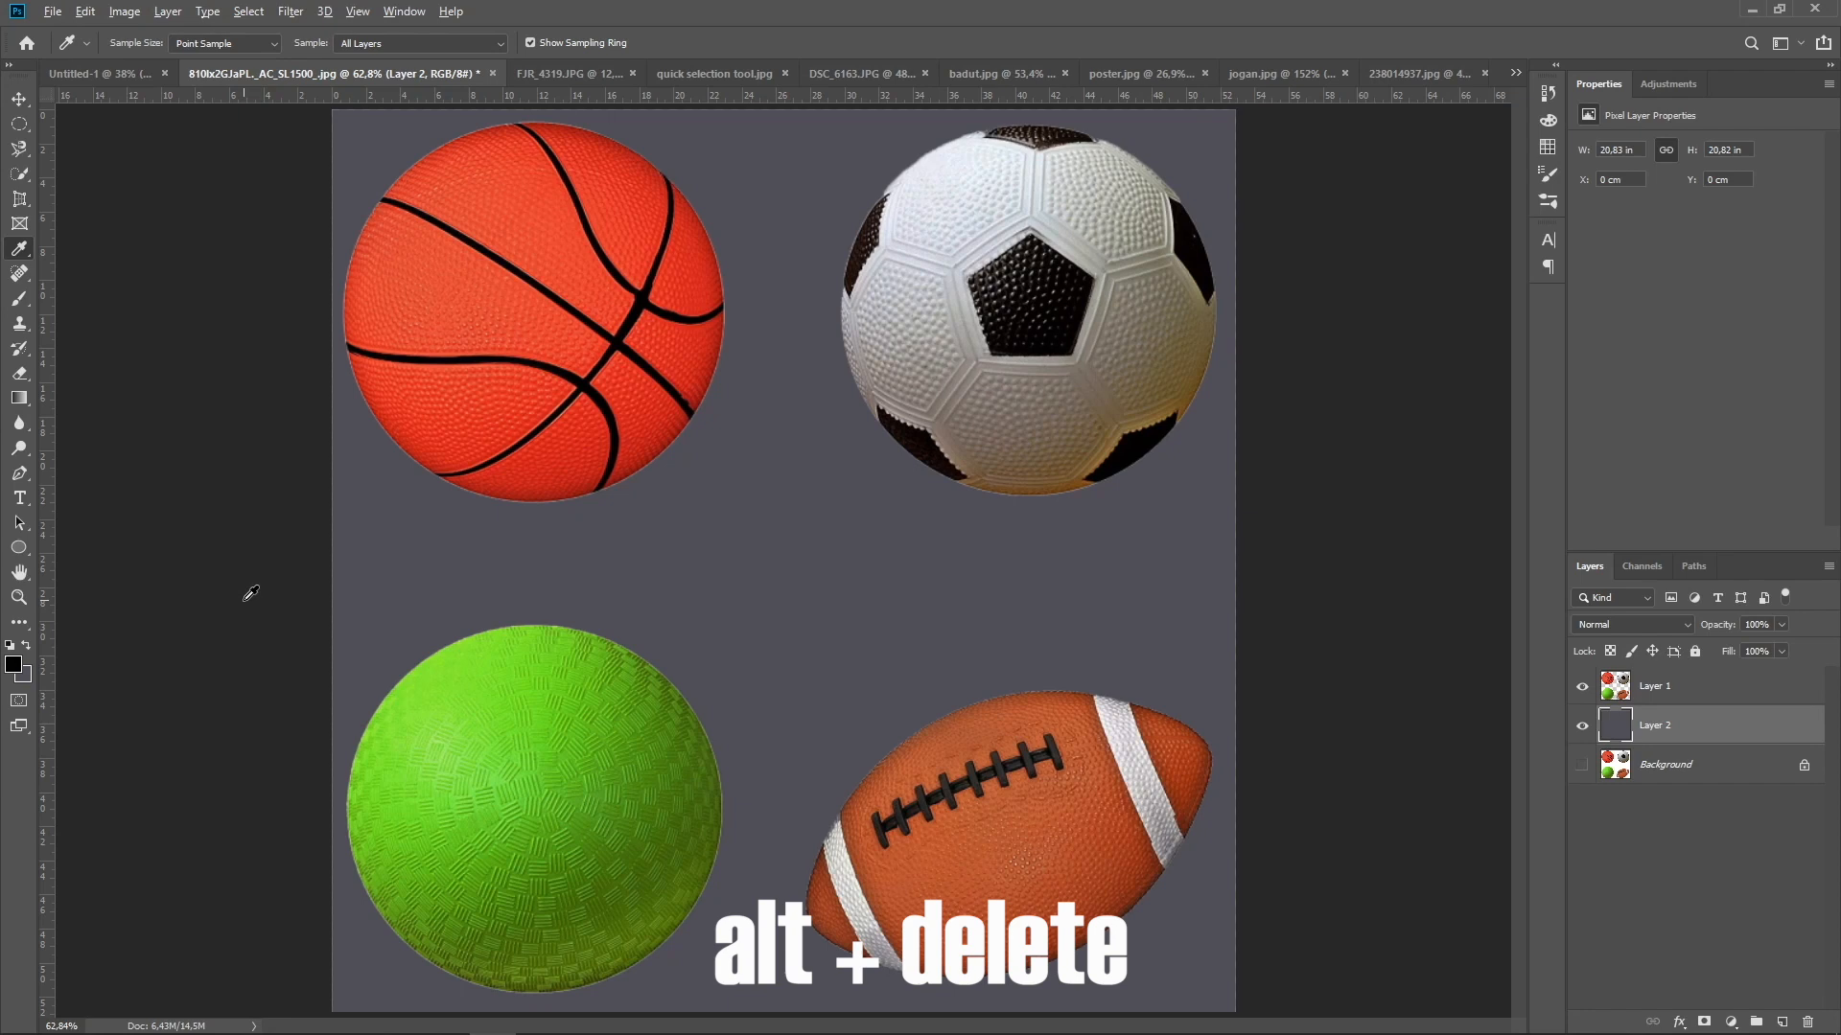
key(alt+Delete)
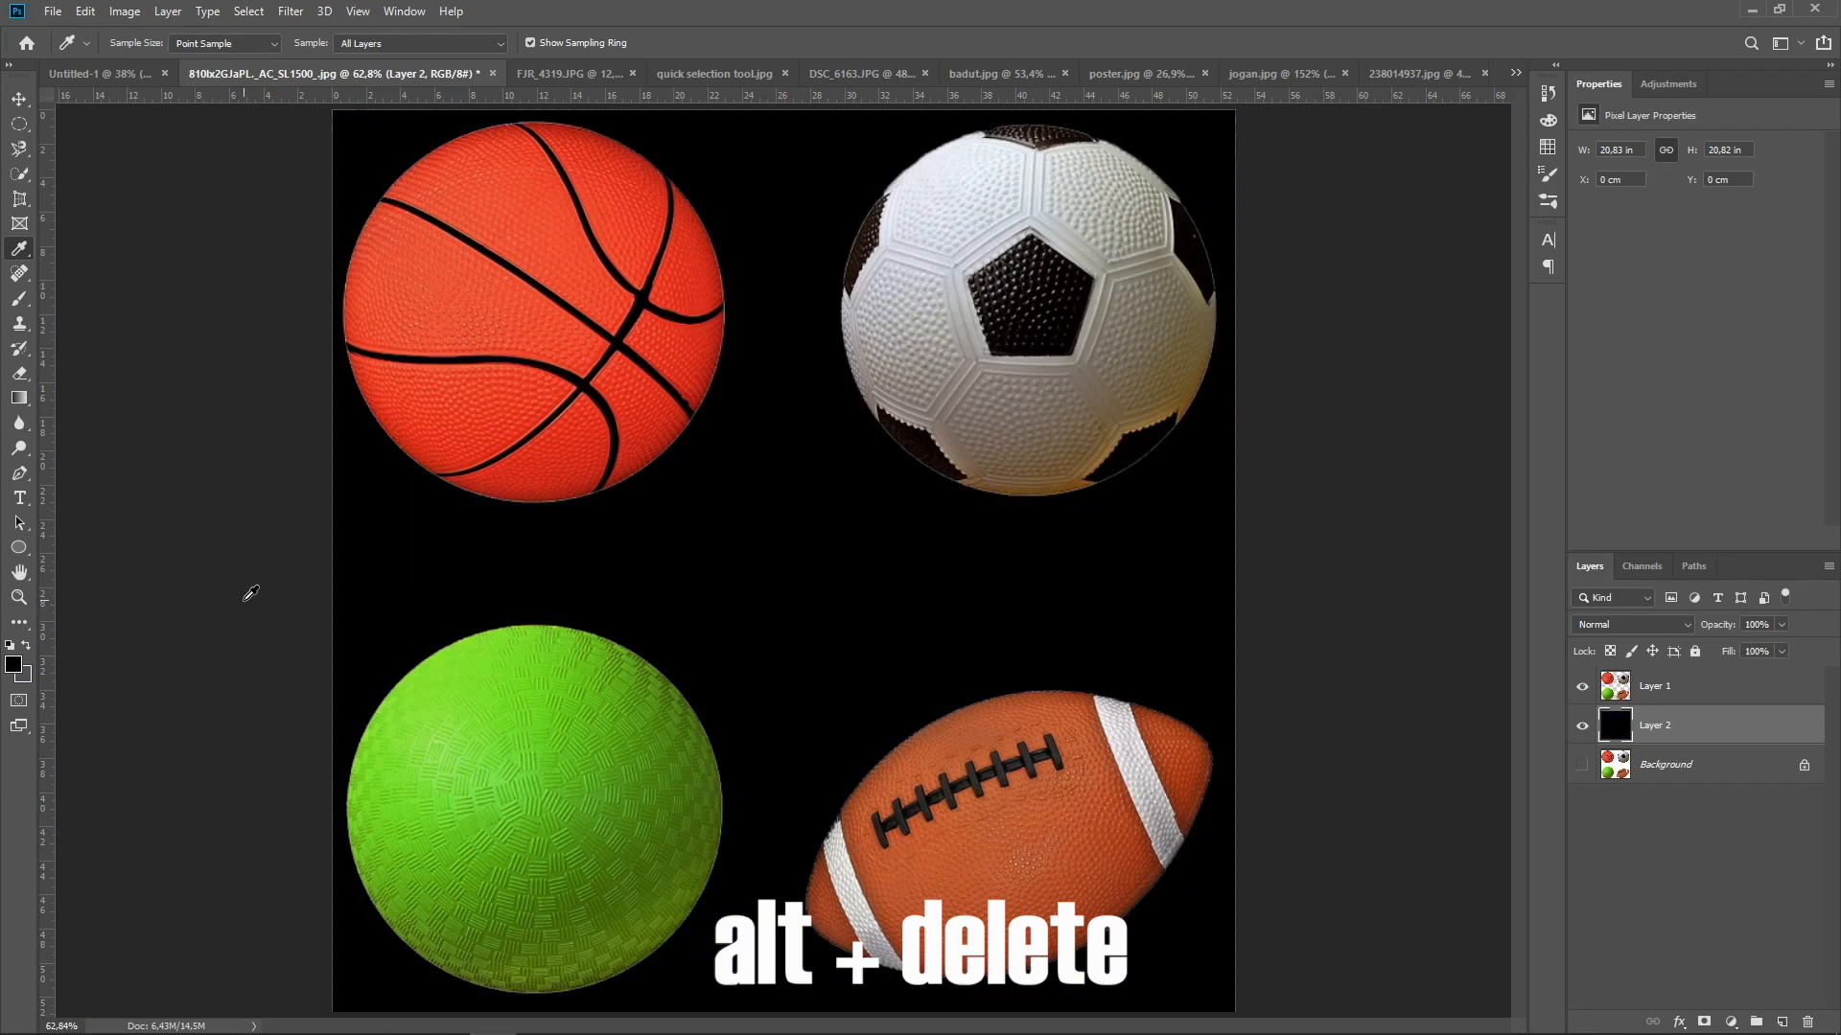
click(19, 99)
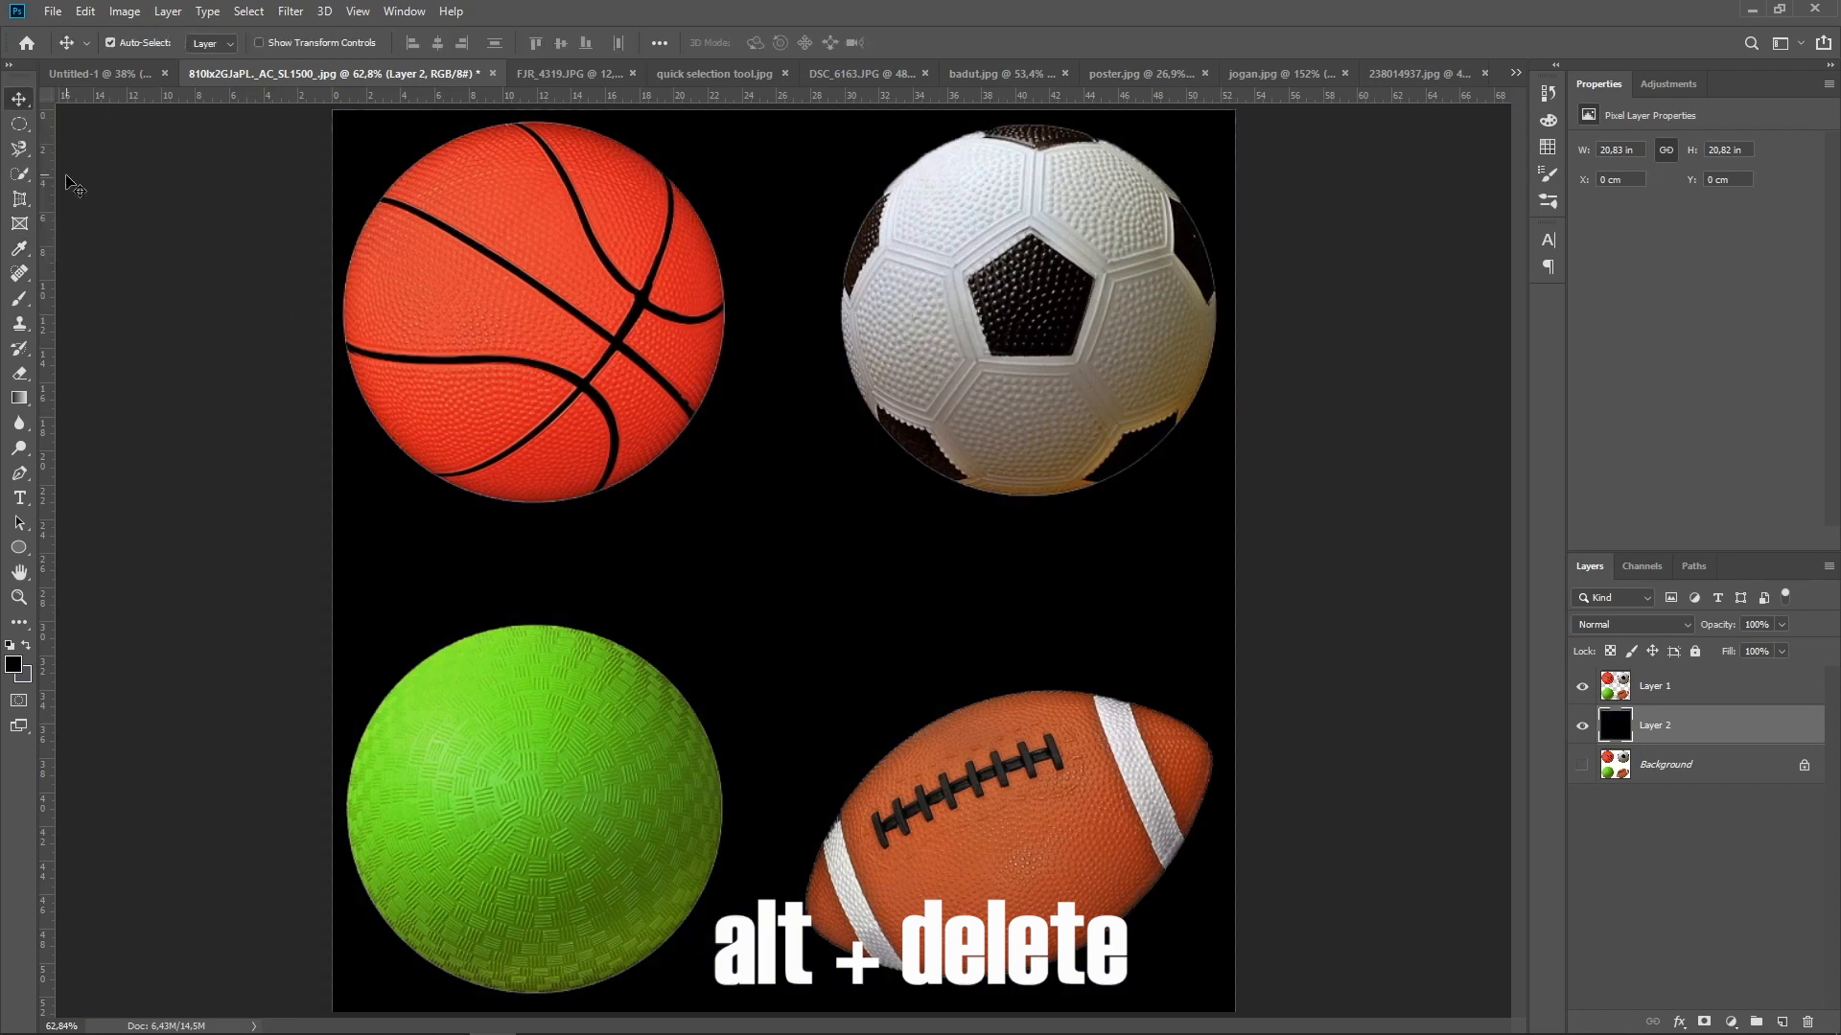
Choose a teal green as the background color with the Eyedropper's on-canvas color wheel and fill Layer 2 with it
click(21, 251)
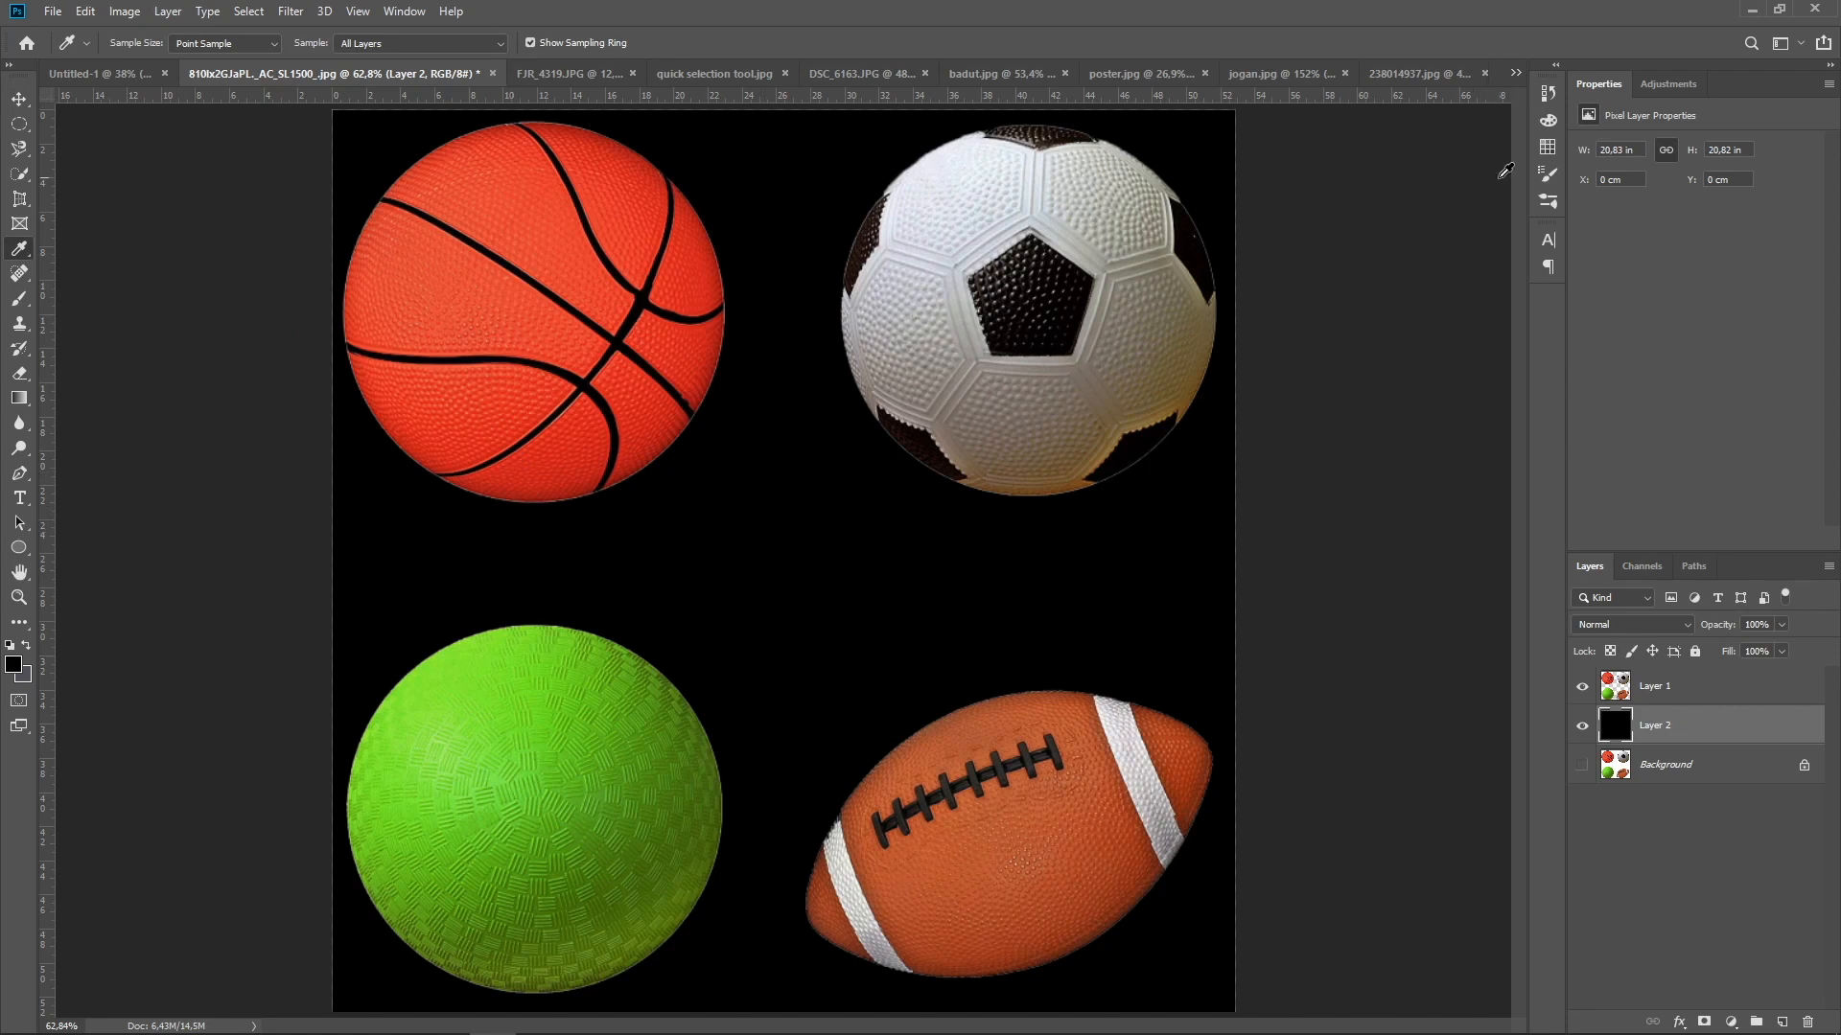
click(1545, 147)
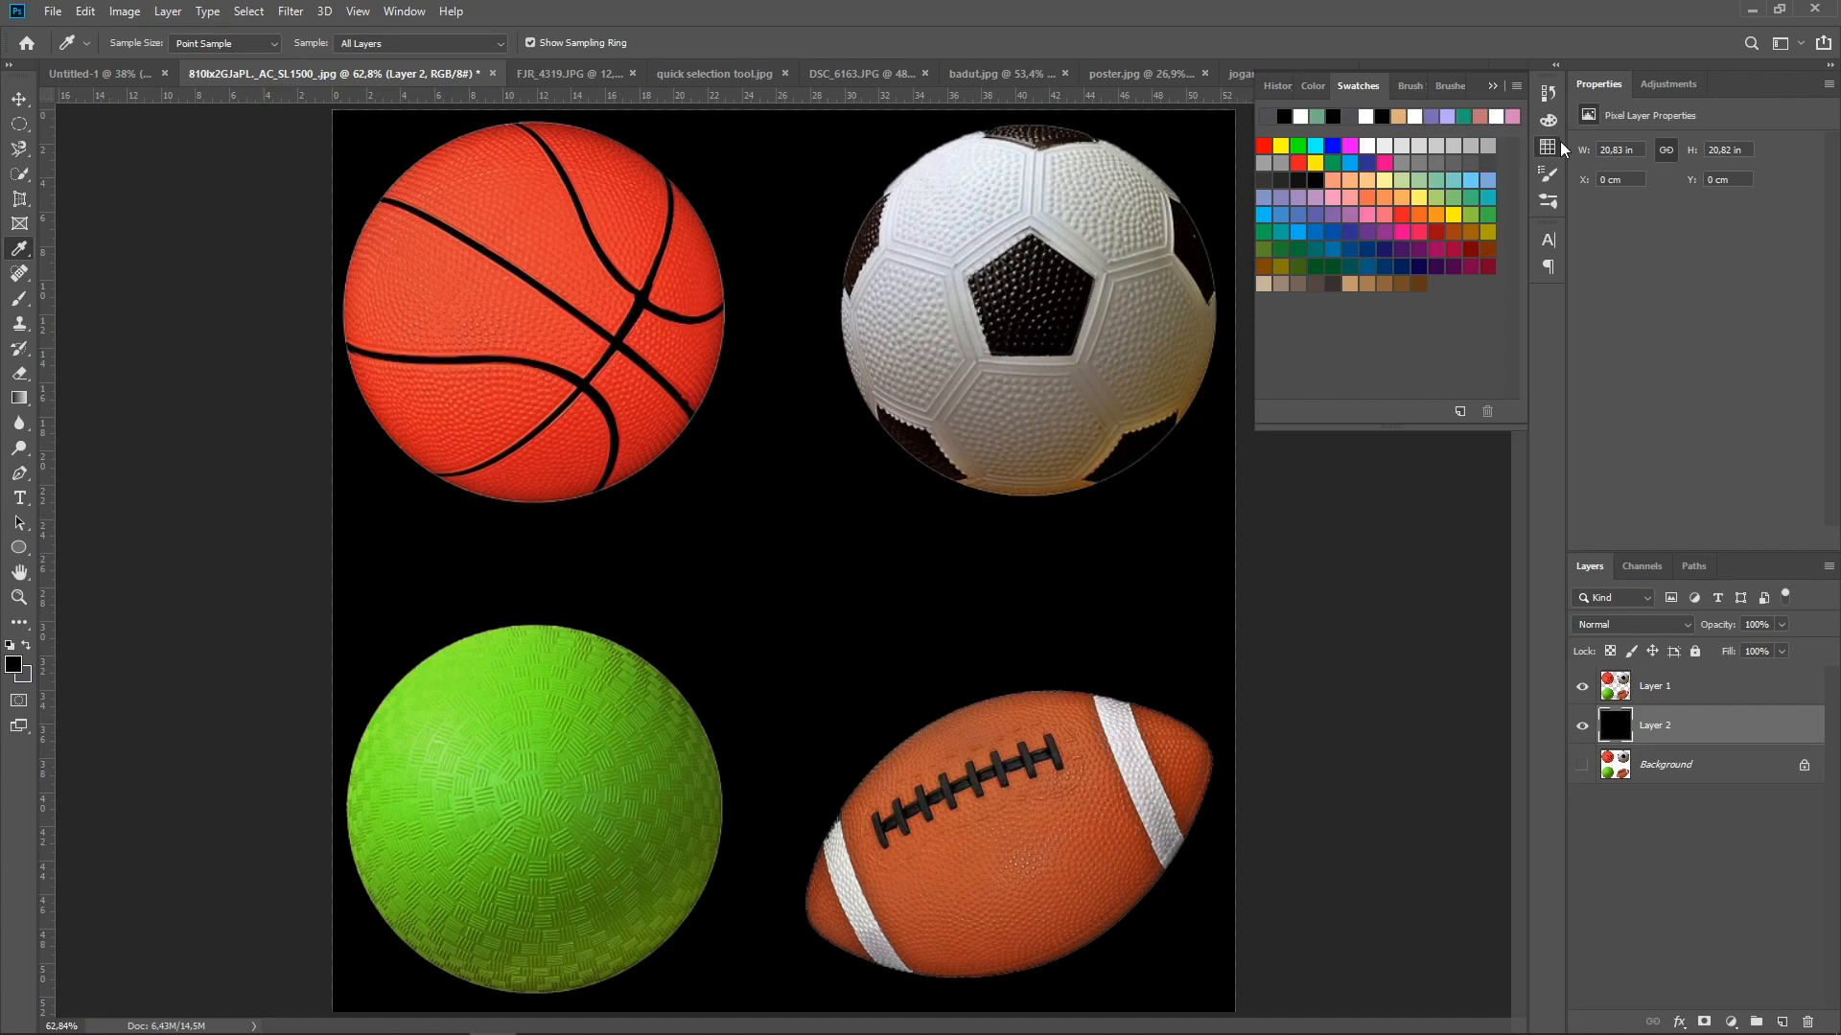
alt+shift+right_click(769, 521)
mouse_move(764, 533)
mouse_down()
mouse_move(646, 549)
mouse_move(681, 599)
mouse_move(764, 658)
mouse_move(843, 678)
mouse_move(847, 704)
mouse_move(941, 688)
mouse_move(1028, 625)
mouse_move(1018, 637)
mouse_move(928, 681)
mouse_move(943, 675)
mouse_move(914, 418)
mouse_up()
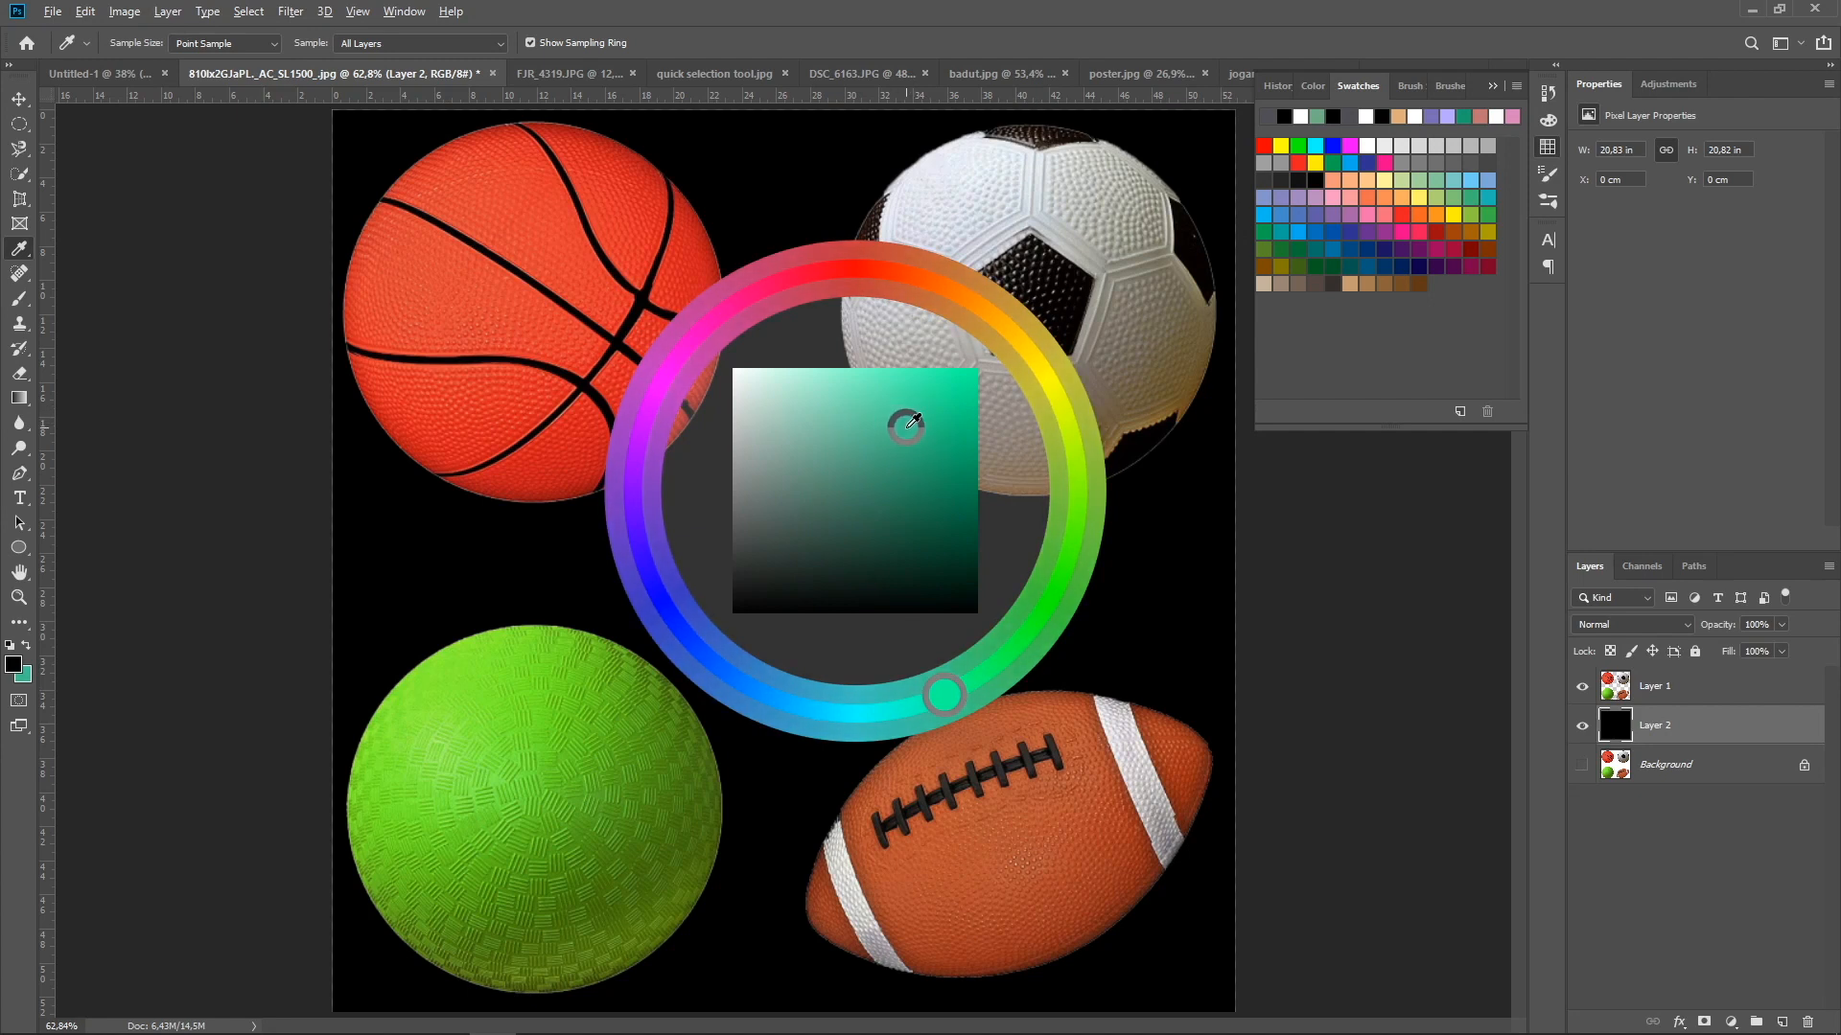
drag(913, 420, 910, 422)
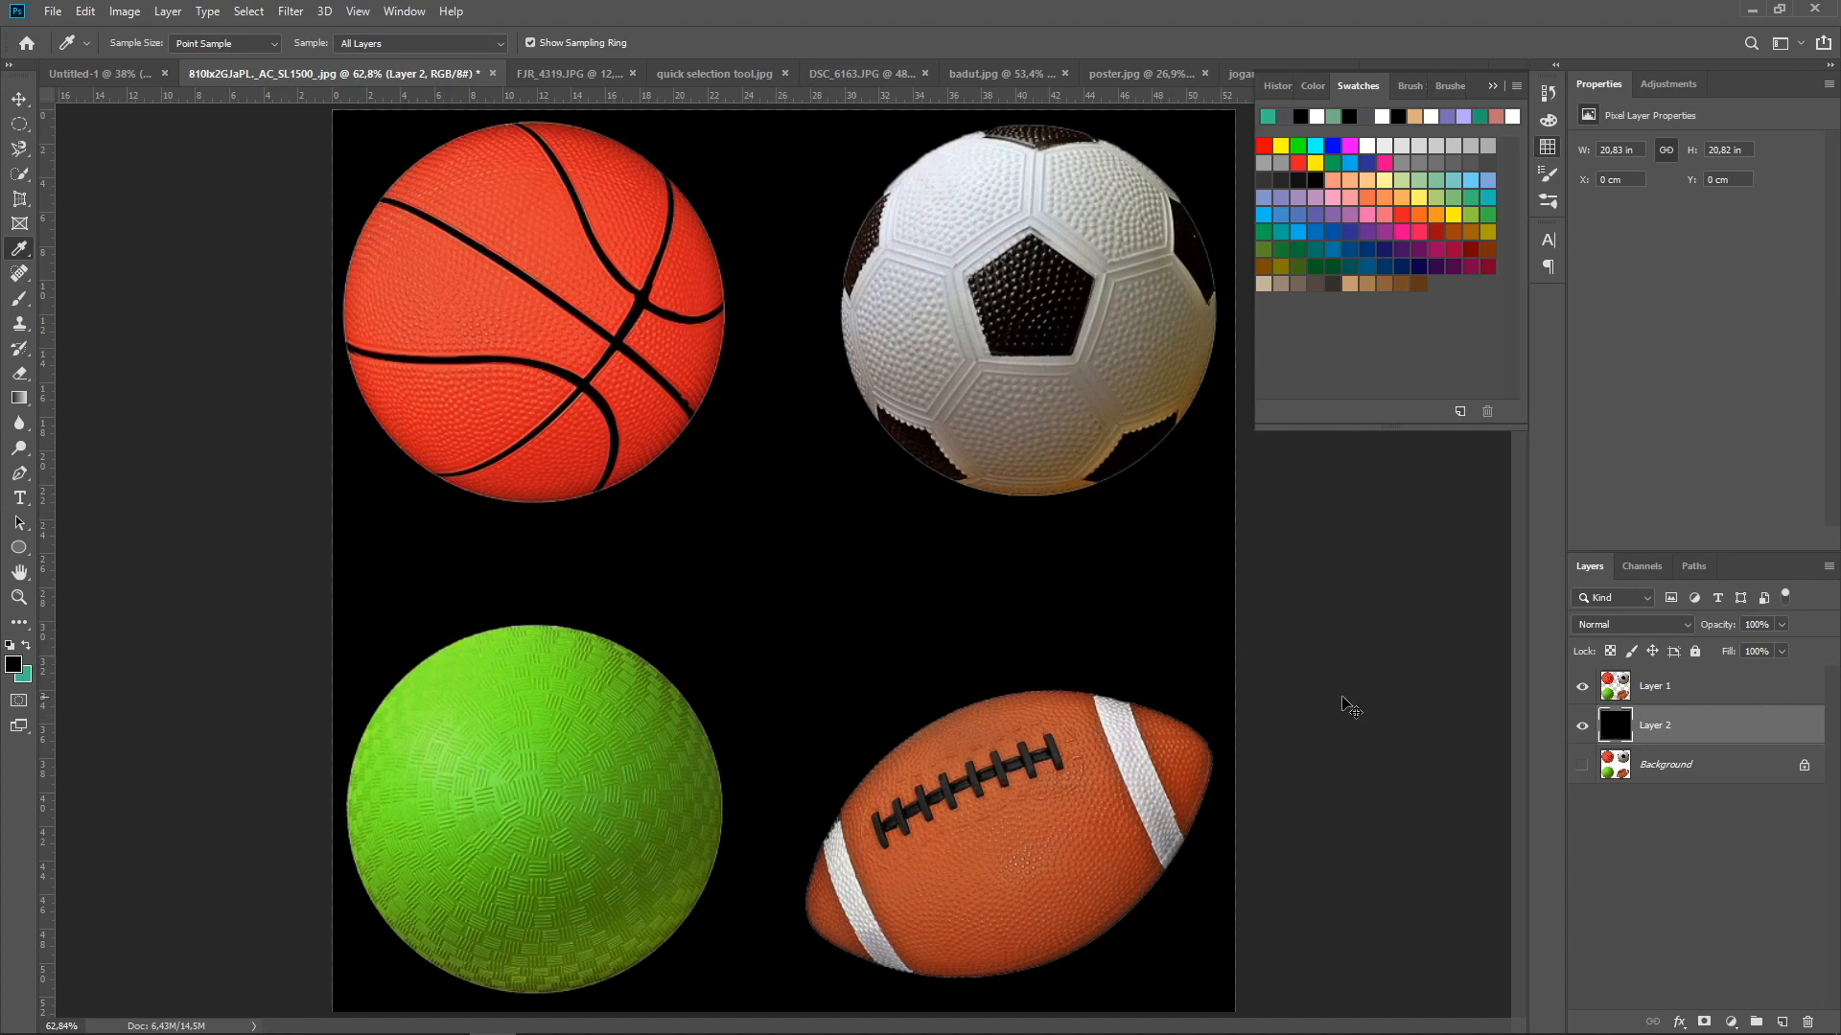
key(ctrl+BackSpace)
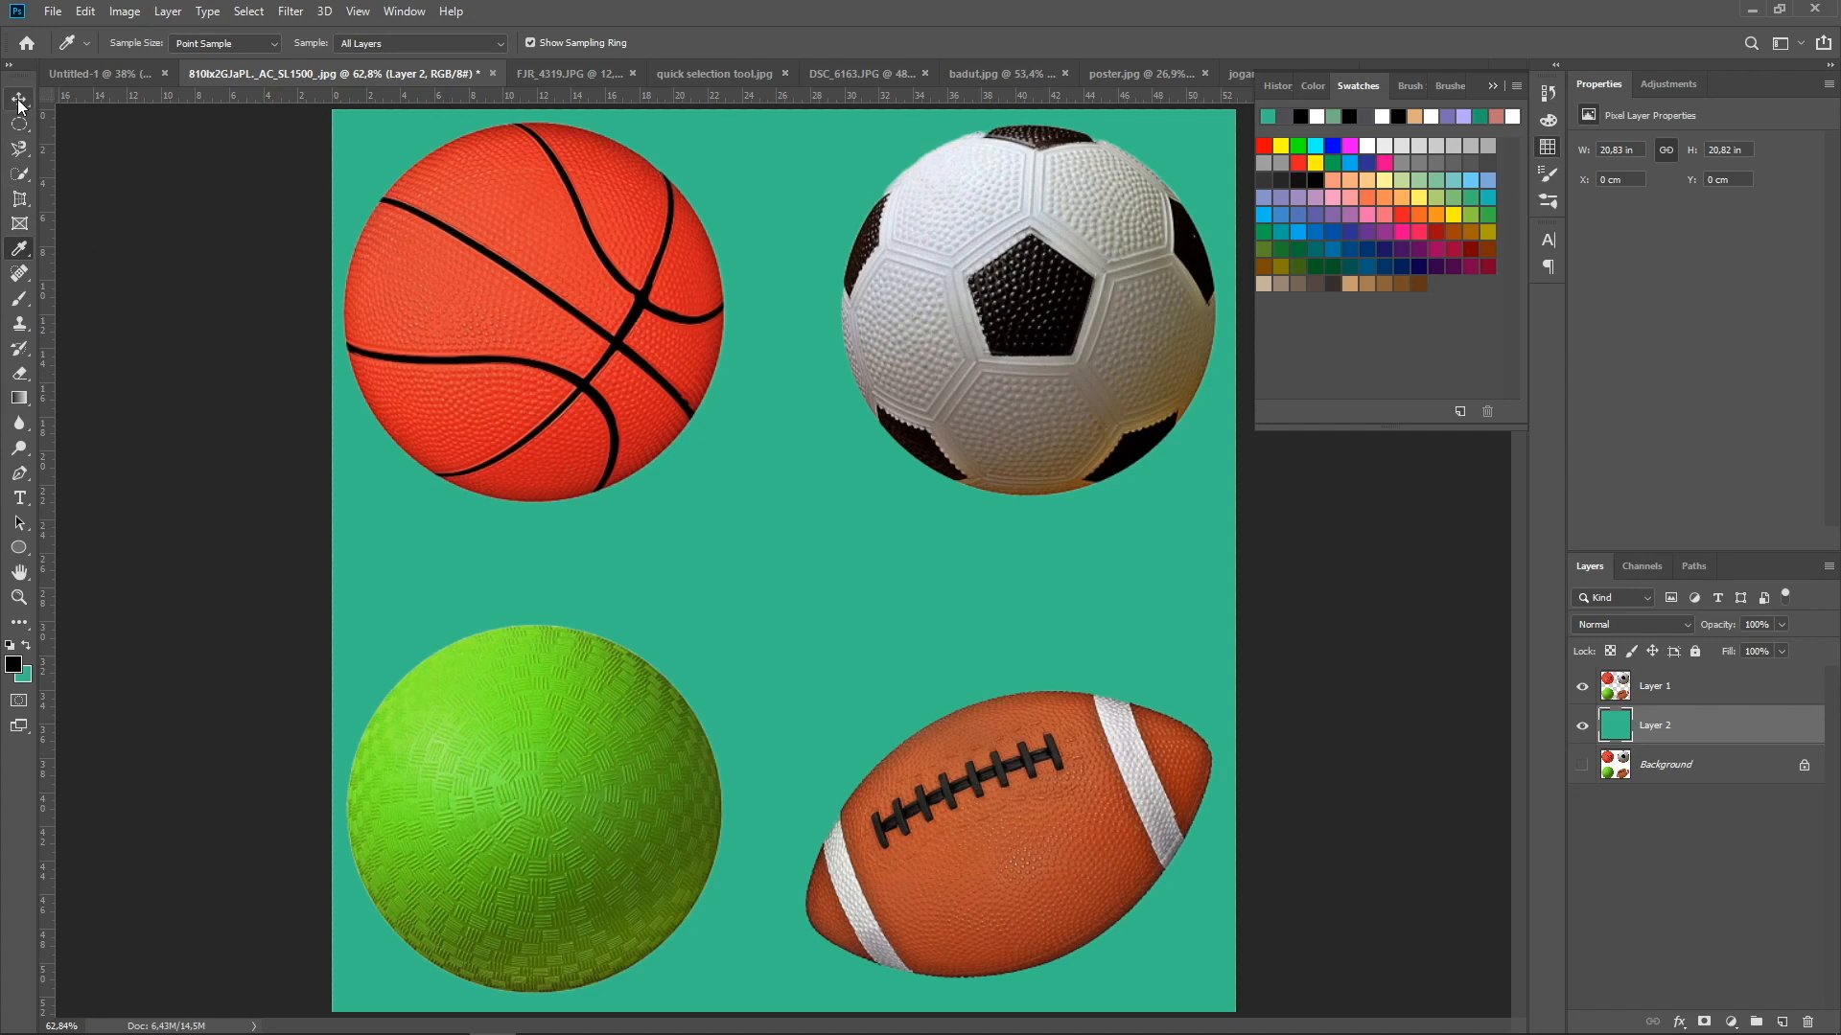
Remove the dark spot on the red wall beside the man's arm in quick selection tool.jpg with the Content-Aware Spot Healing Brush
click(19, 274)
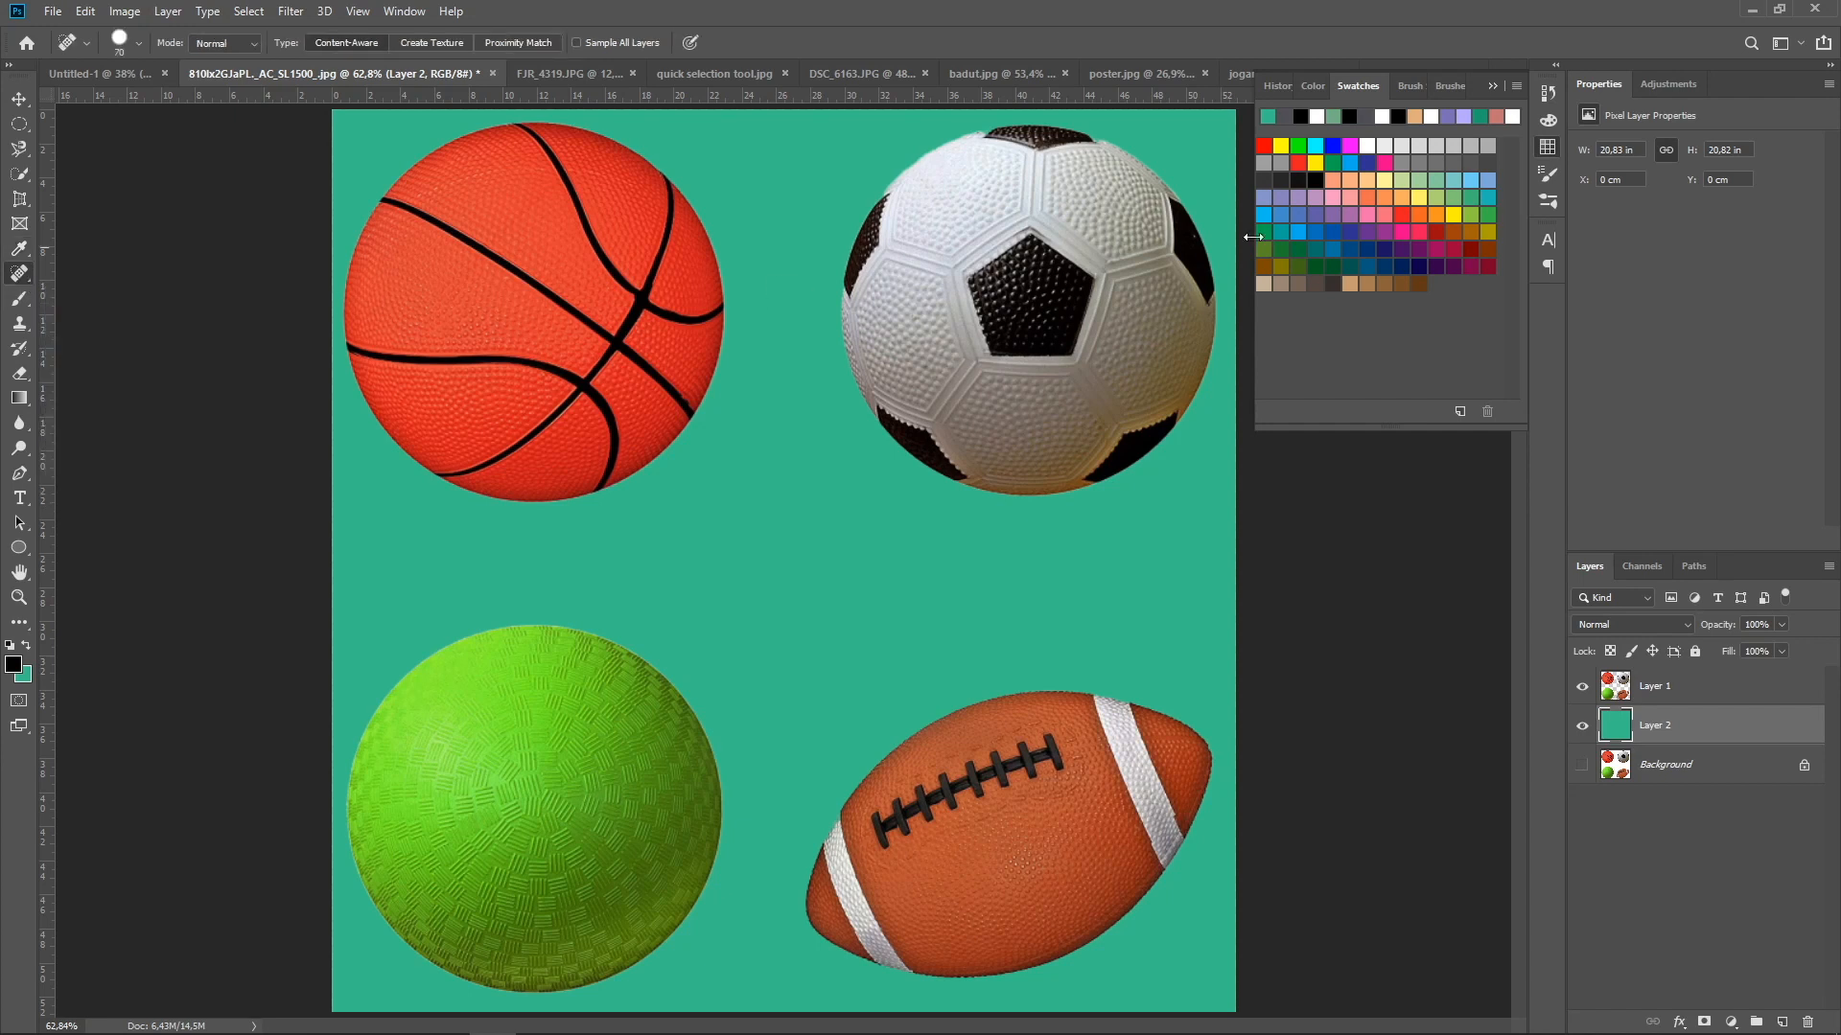
click(1550, 145)
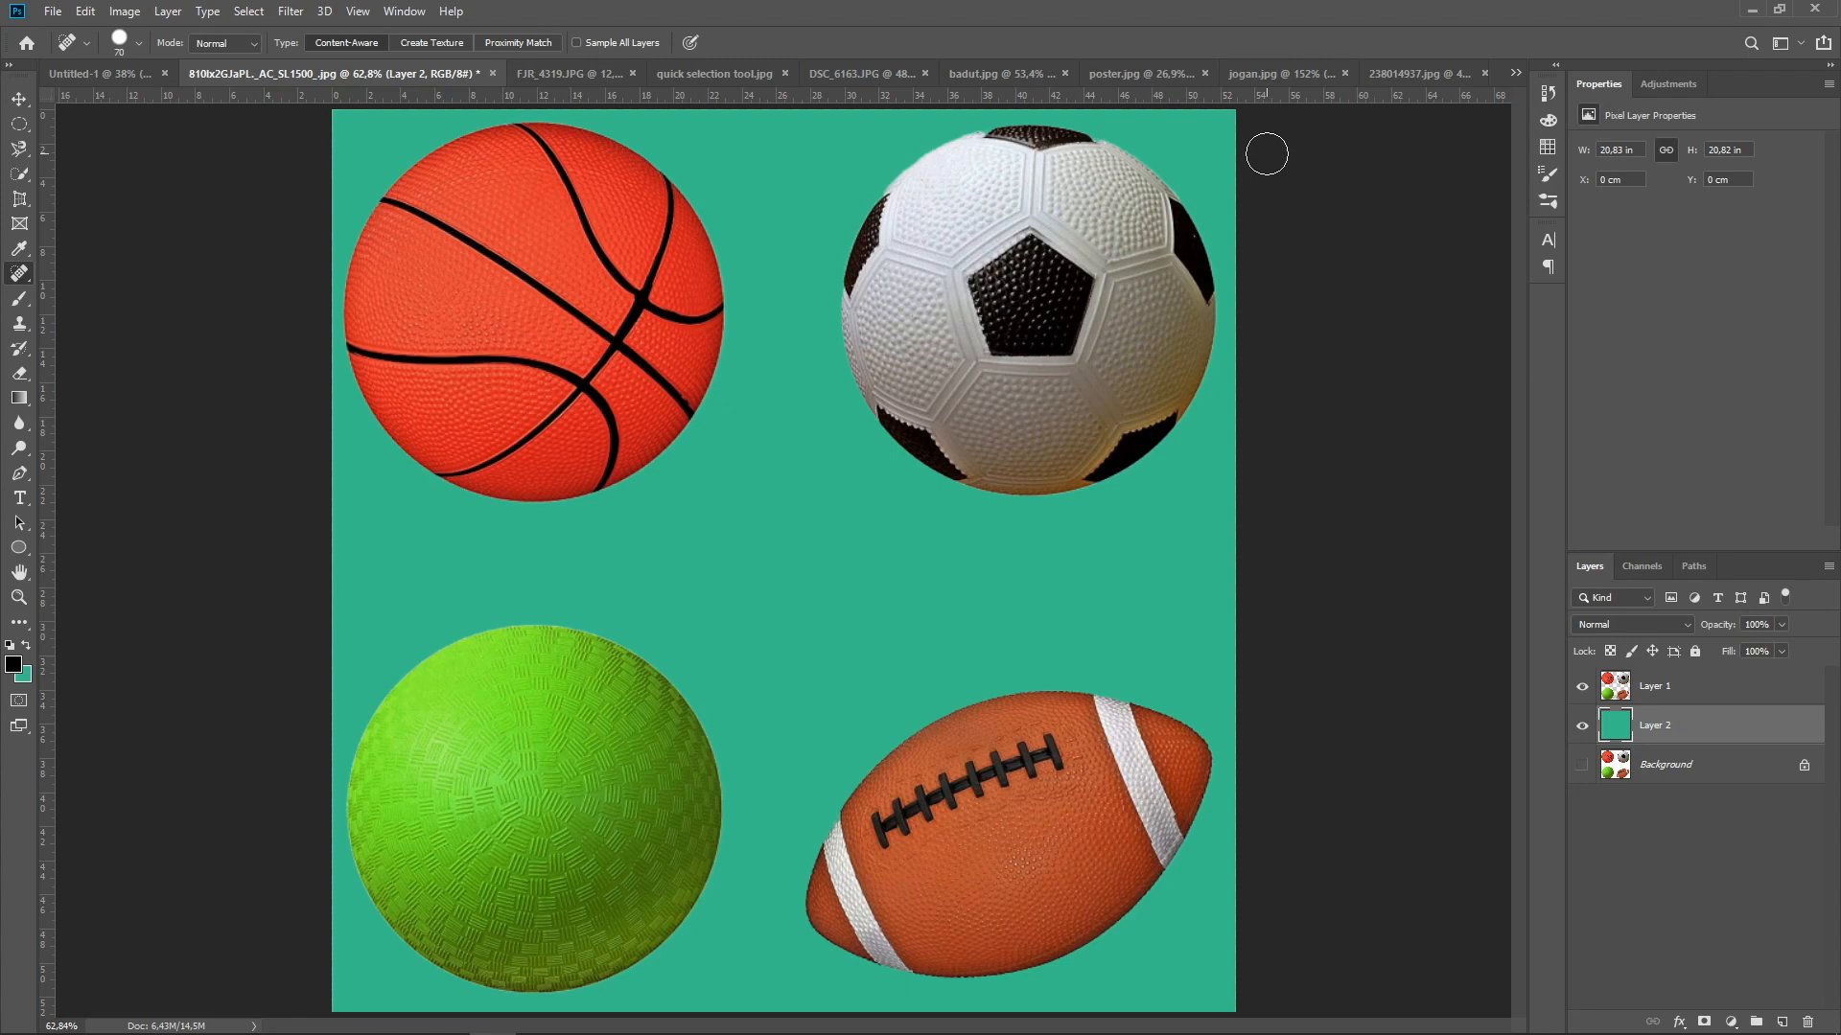
click(848, 75)
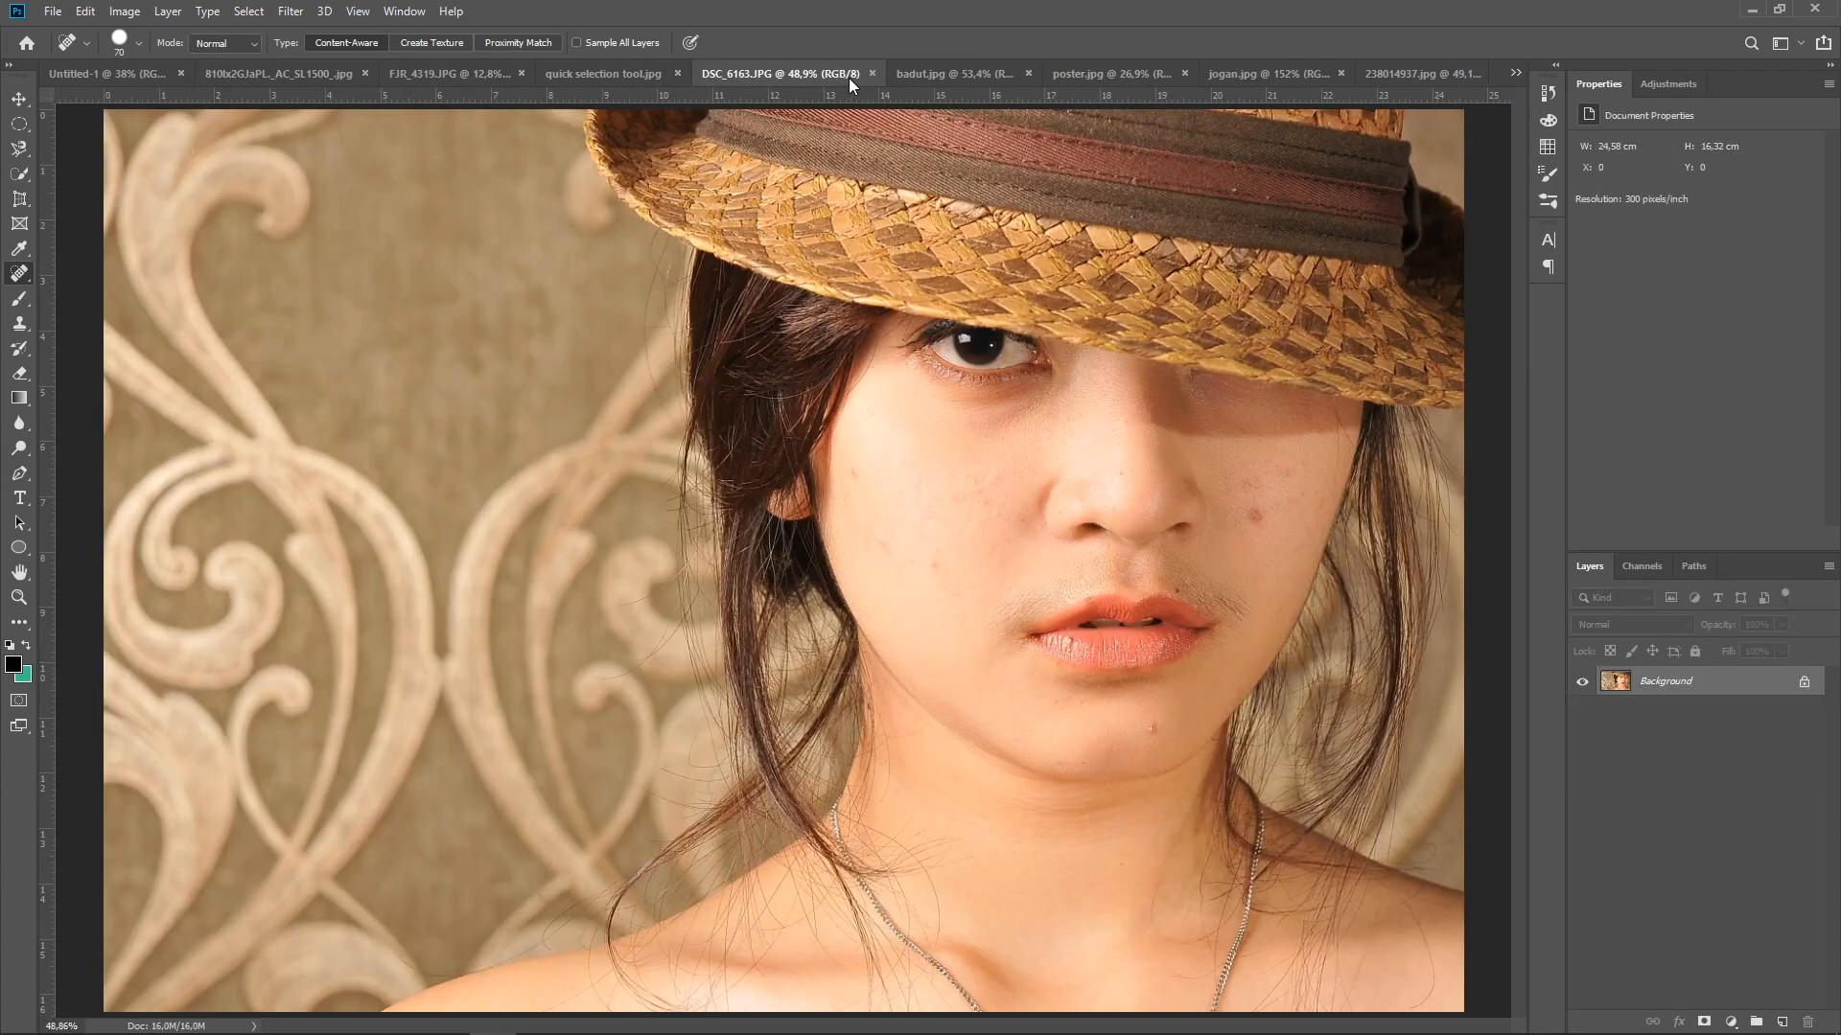
key(alt)
key(alt)
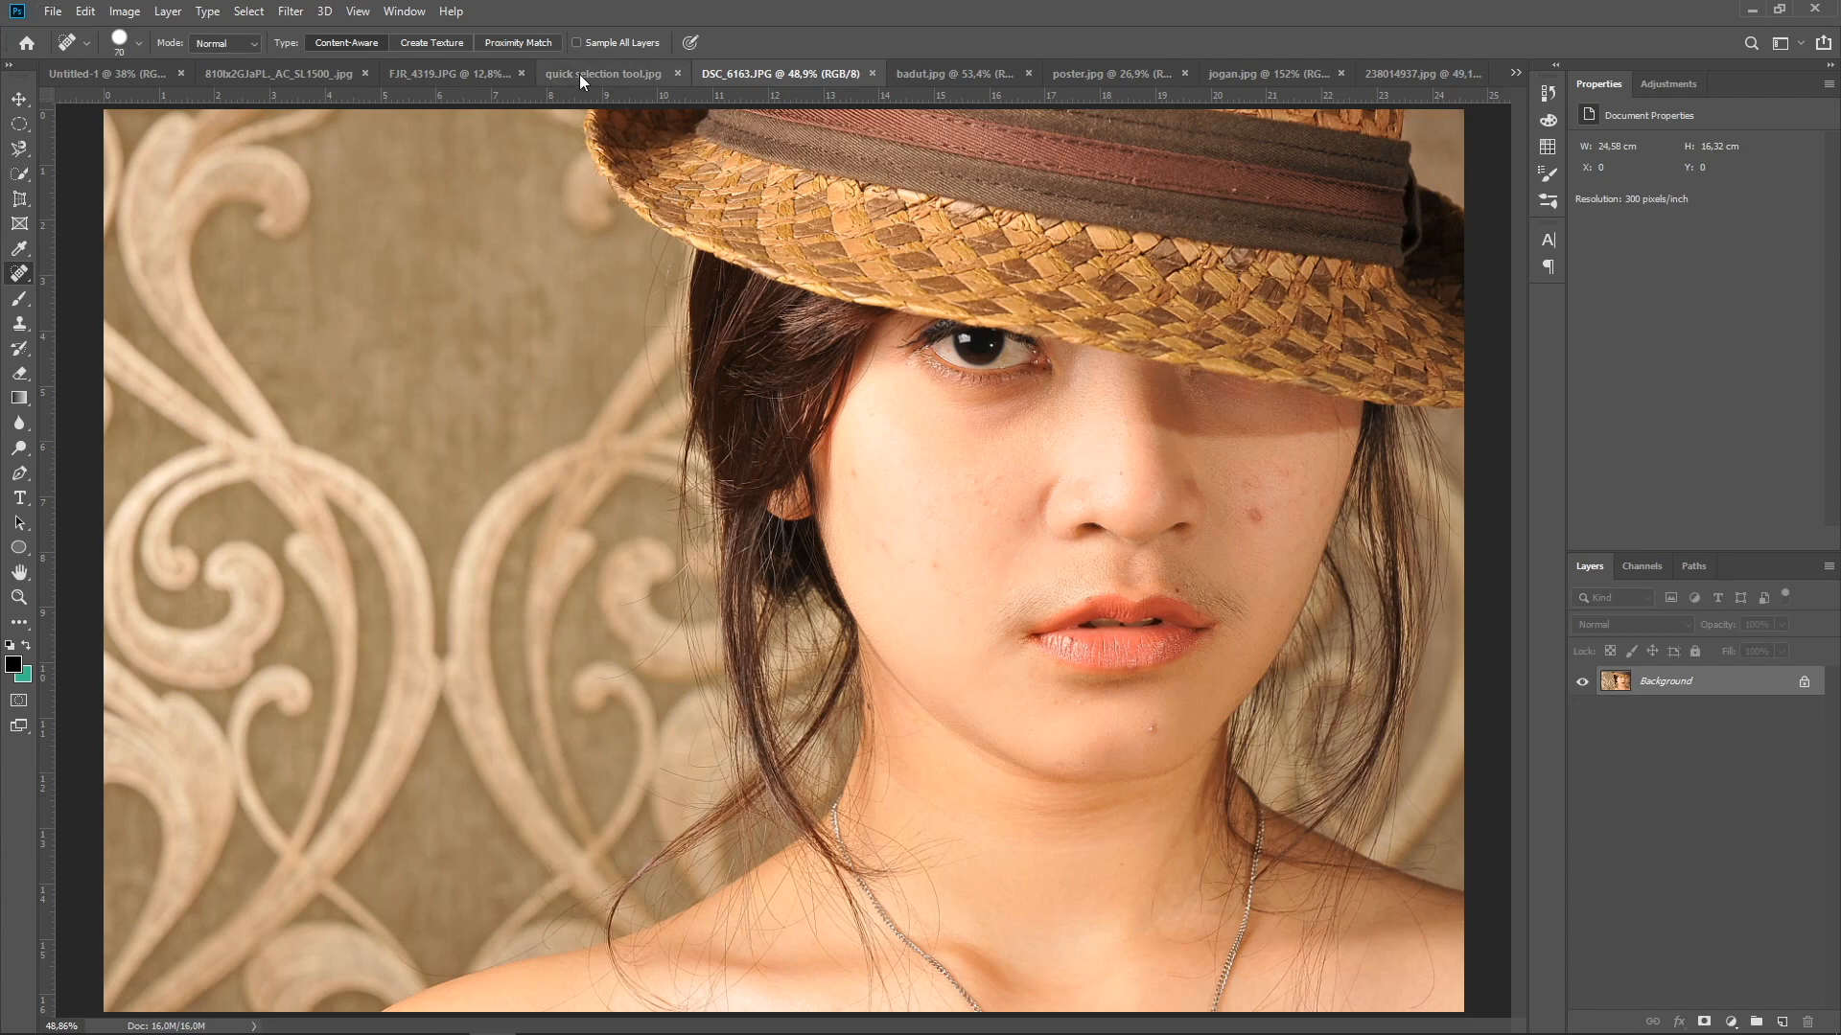
click(493, 69)
click(642, 69)
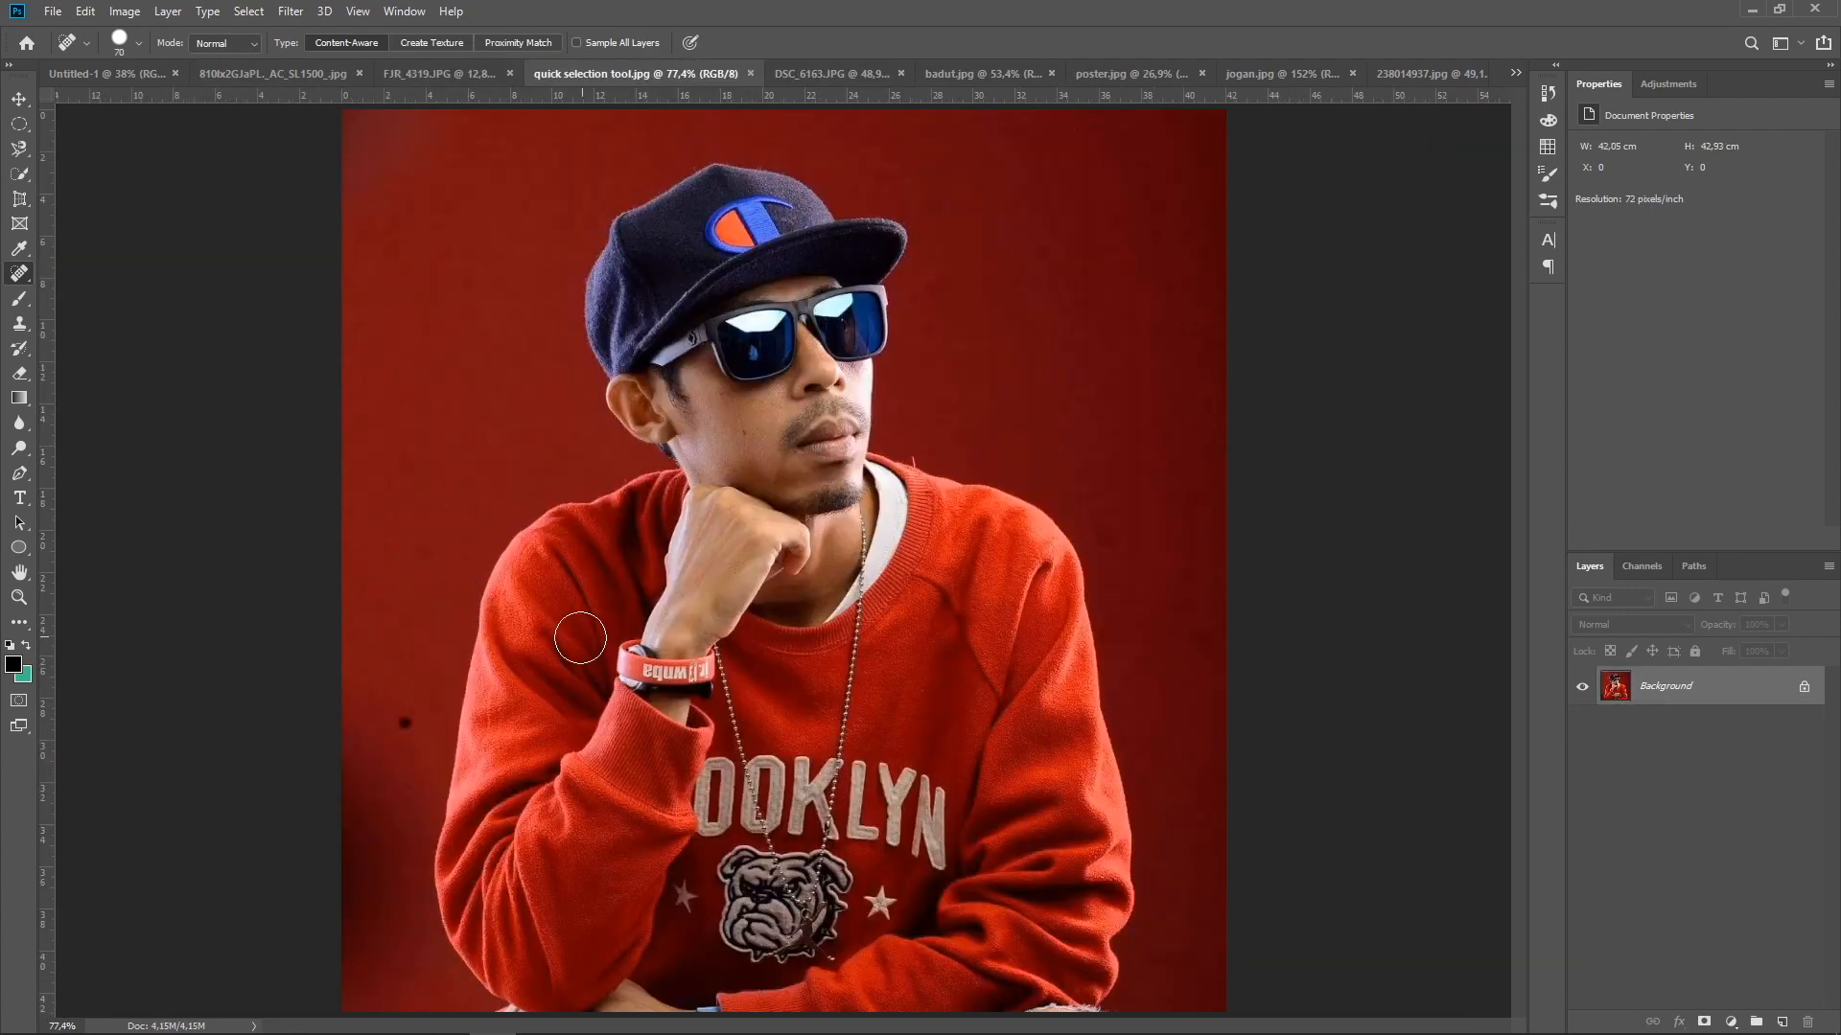
scroll(402, 743, up, 3)
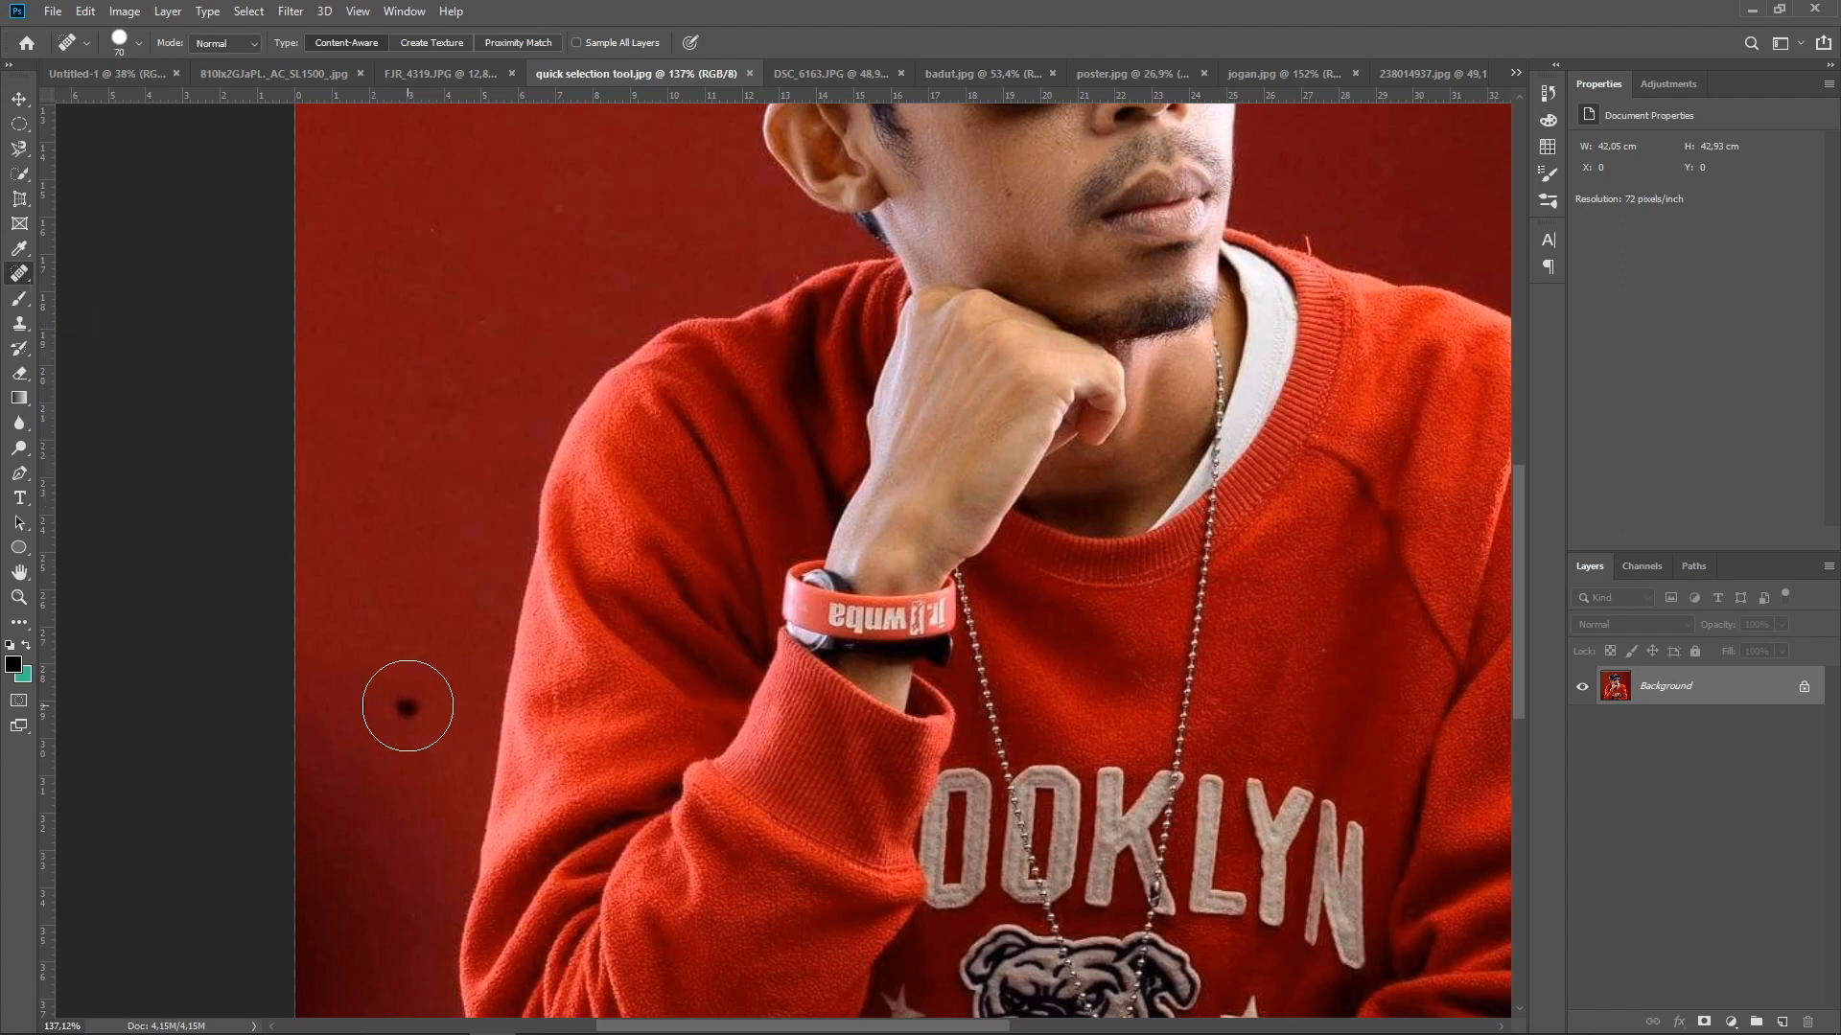
click(408, 707)
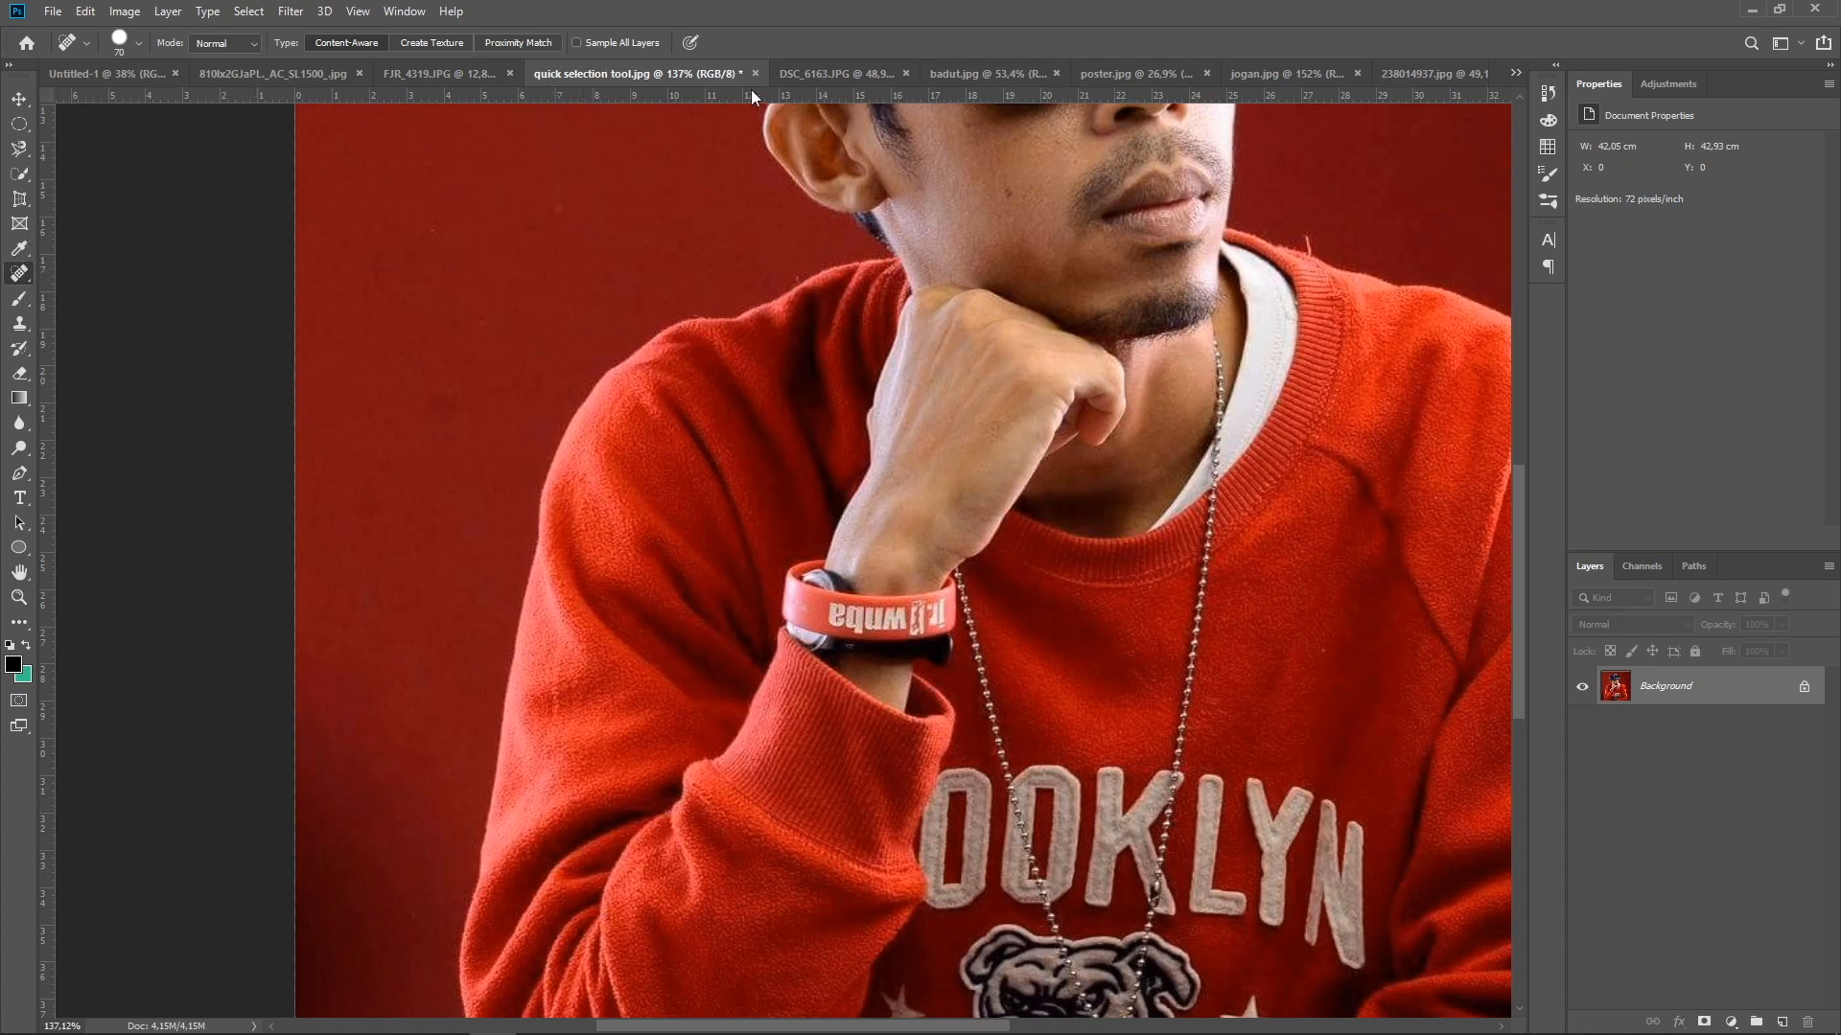
In DSC_6163.JPG, remove the blemishes on the woman's chin and cheek with a 45 px Content-Aware Spot Healing Brush
click(809, 73)
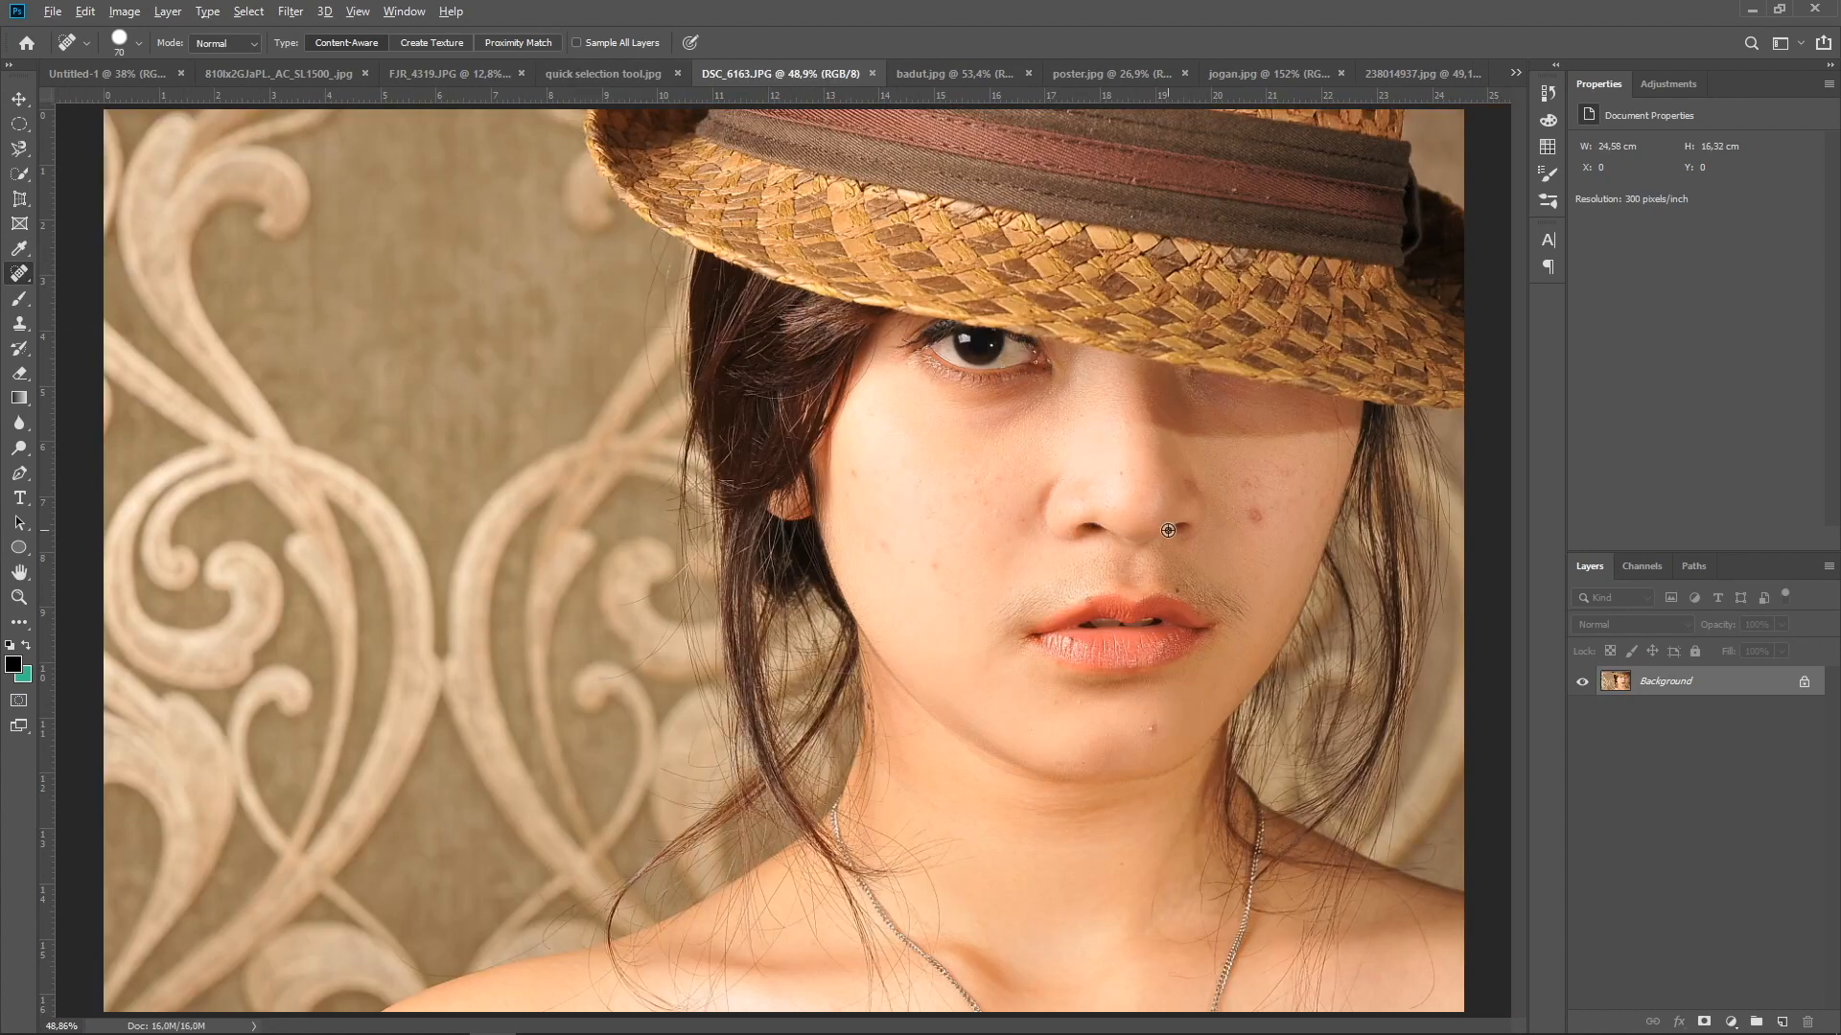
scroll(1168, 530, up, 5)
scroll(1168, 530, up, 1)
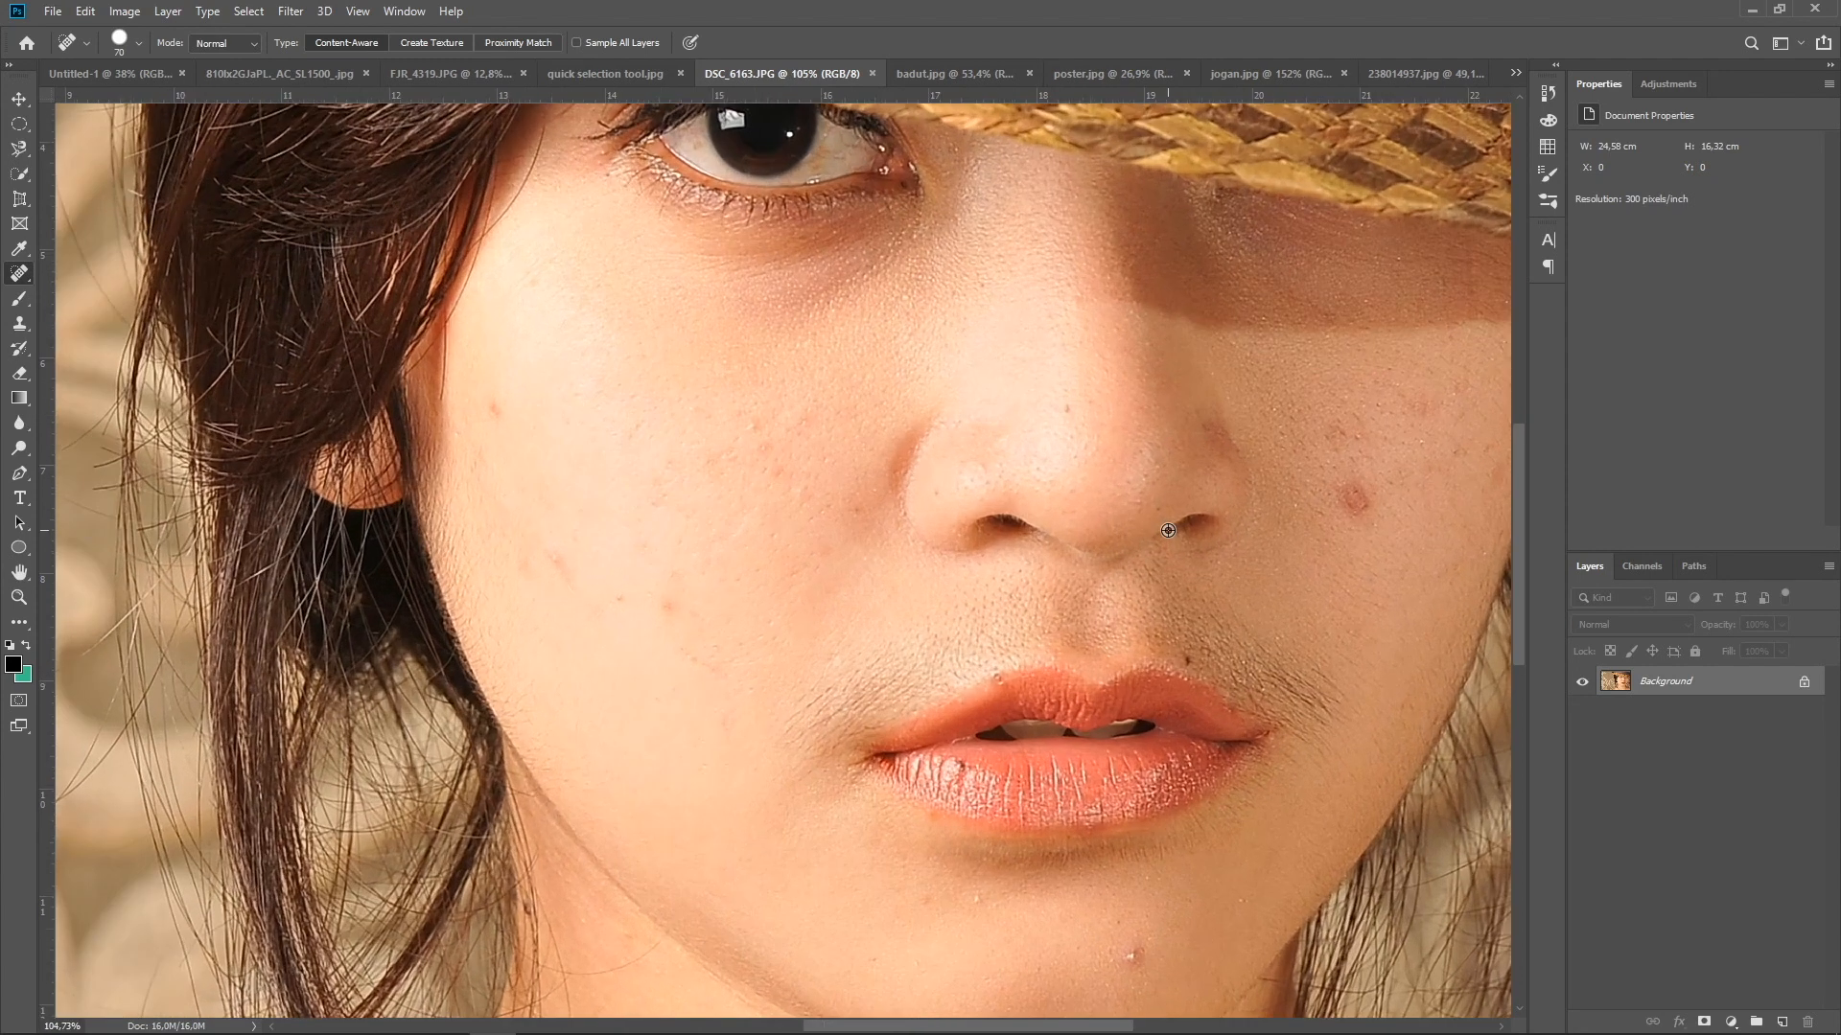
drag(1172, 533, 1036, 440)
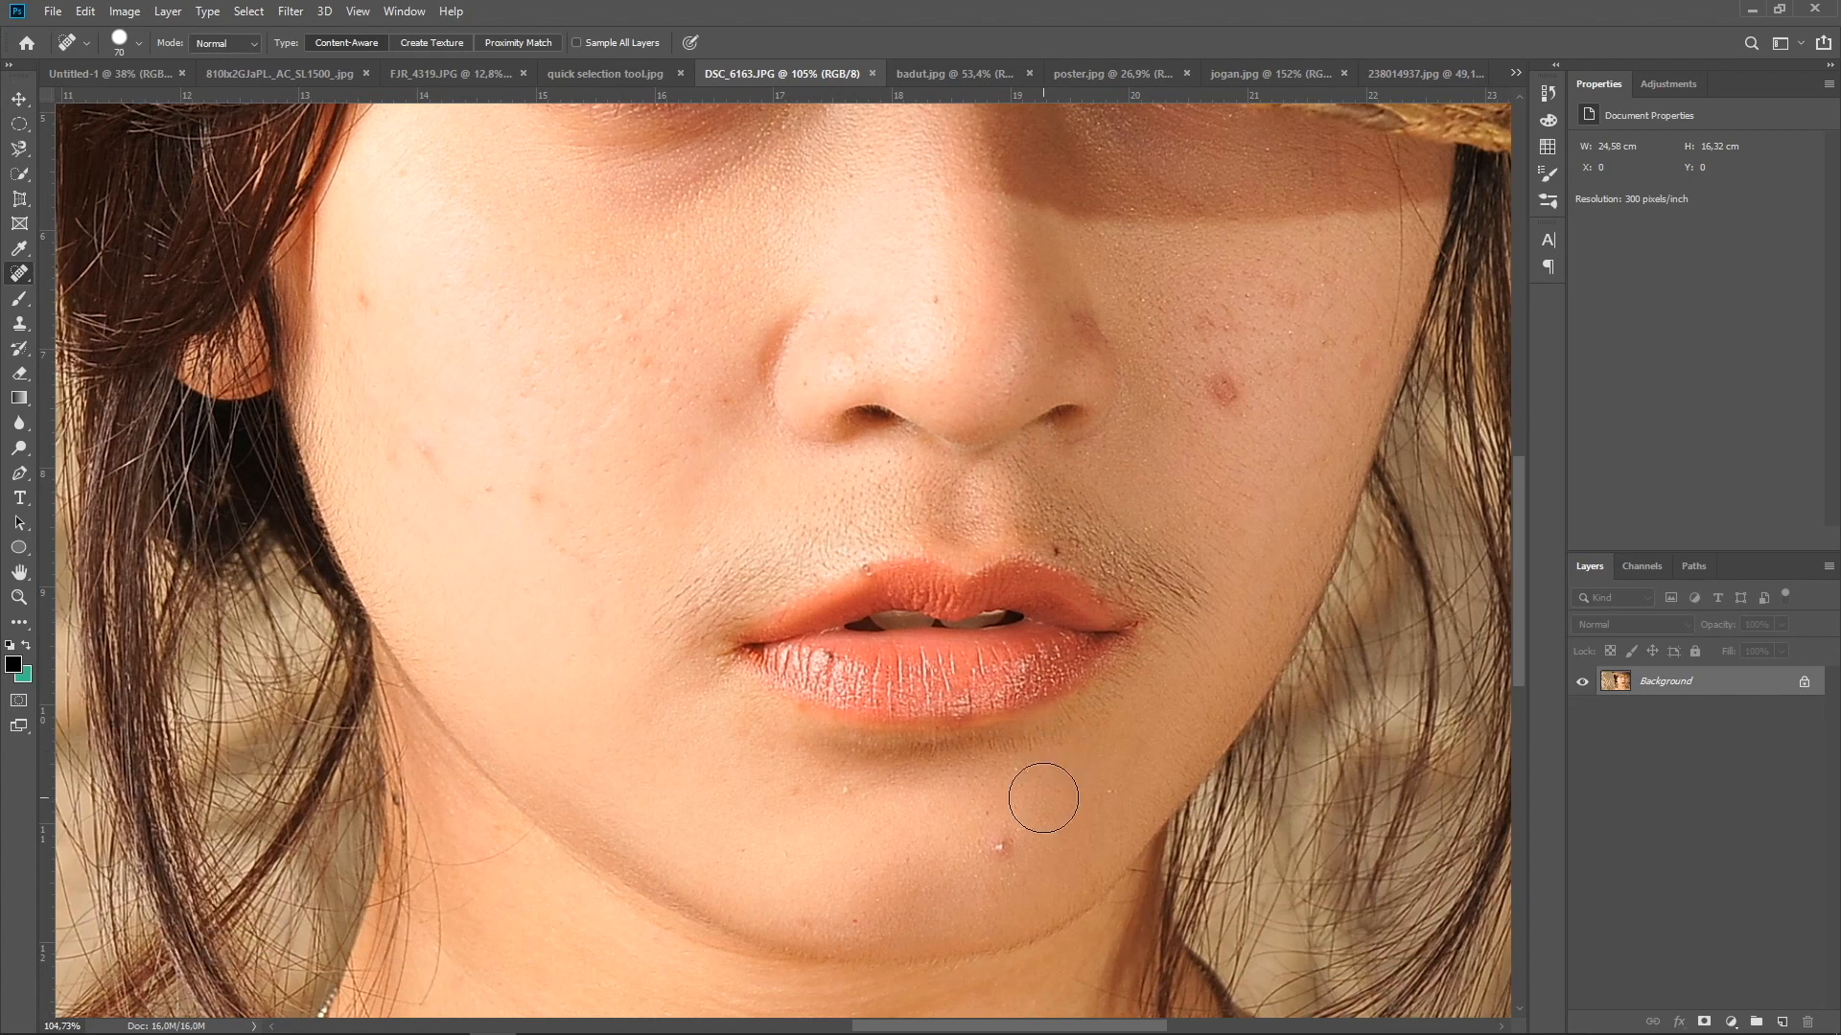
key(bracketleft)
key(bracketleft)
key(bracketleft)
click(1001, 846)
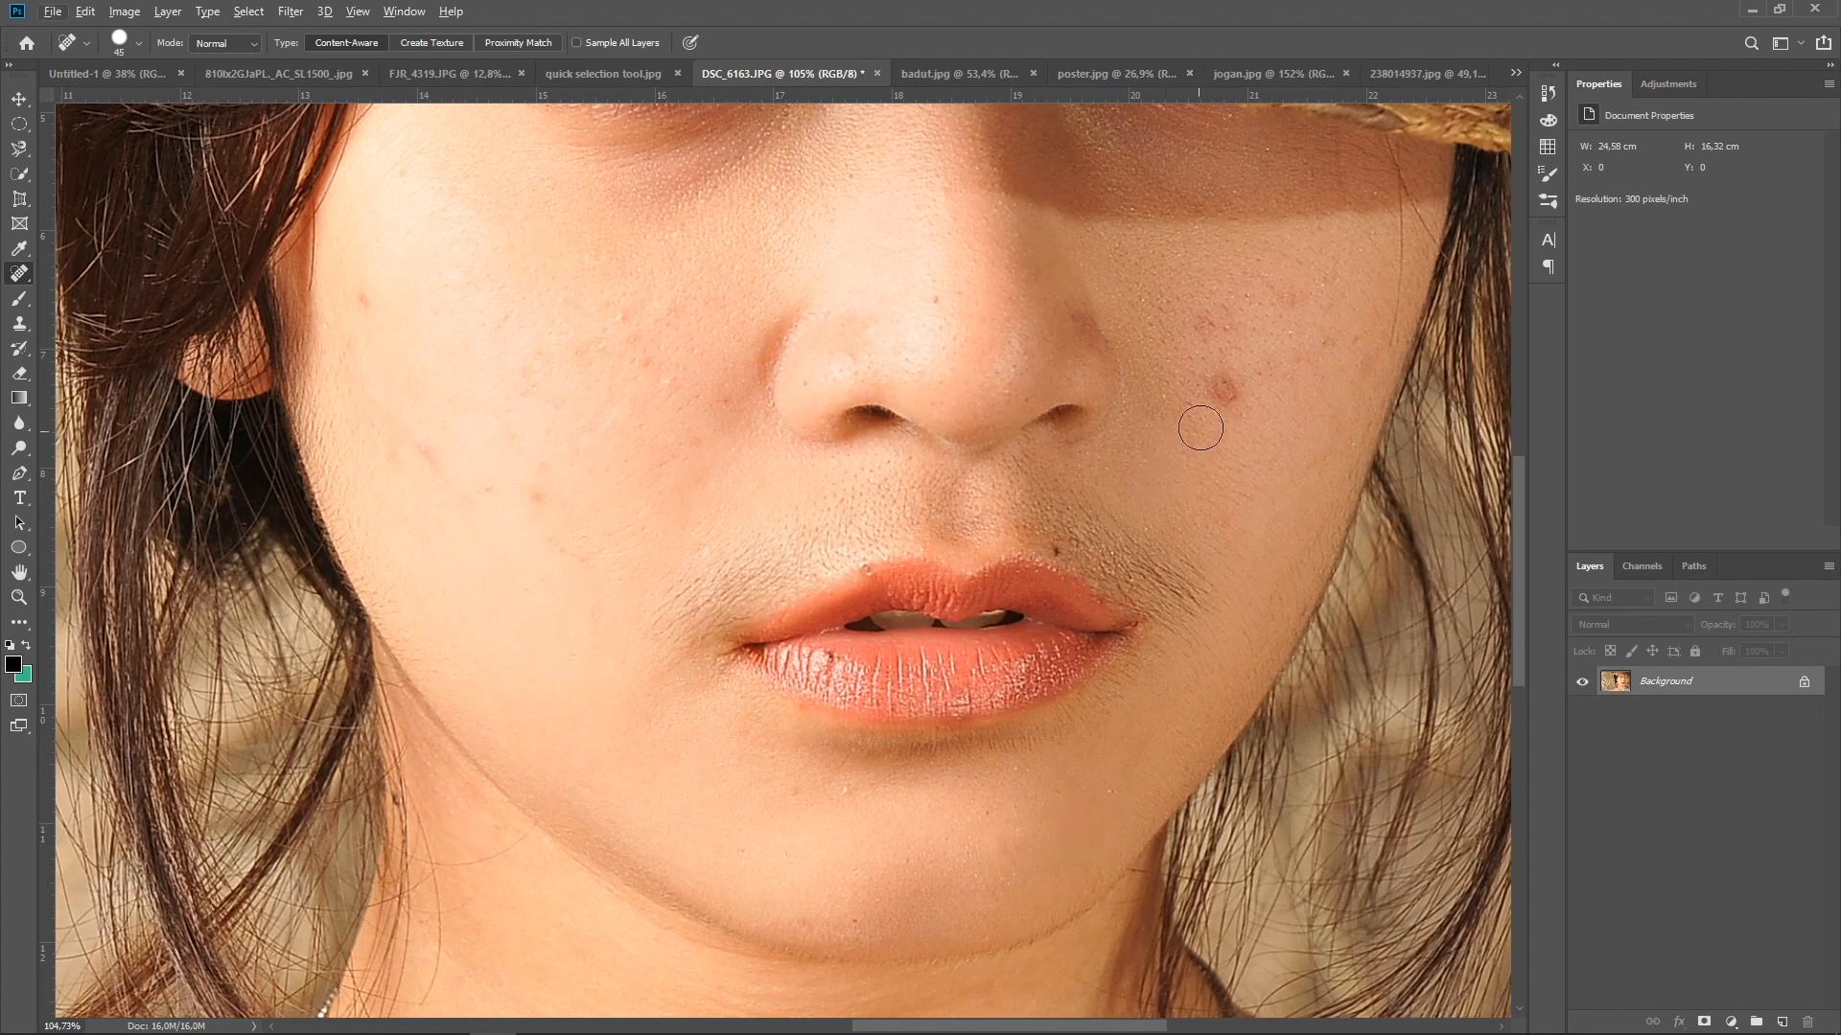
click(1222, 391)
Activate the Healing Brush with a Sampled source and enlarge its brush to 30 px
right_click(20, 280)
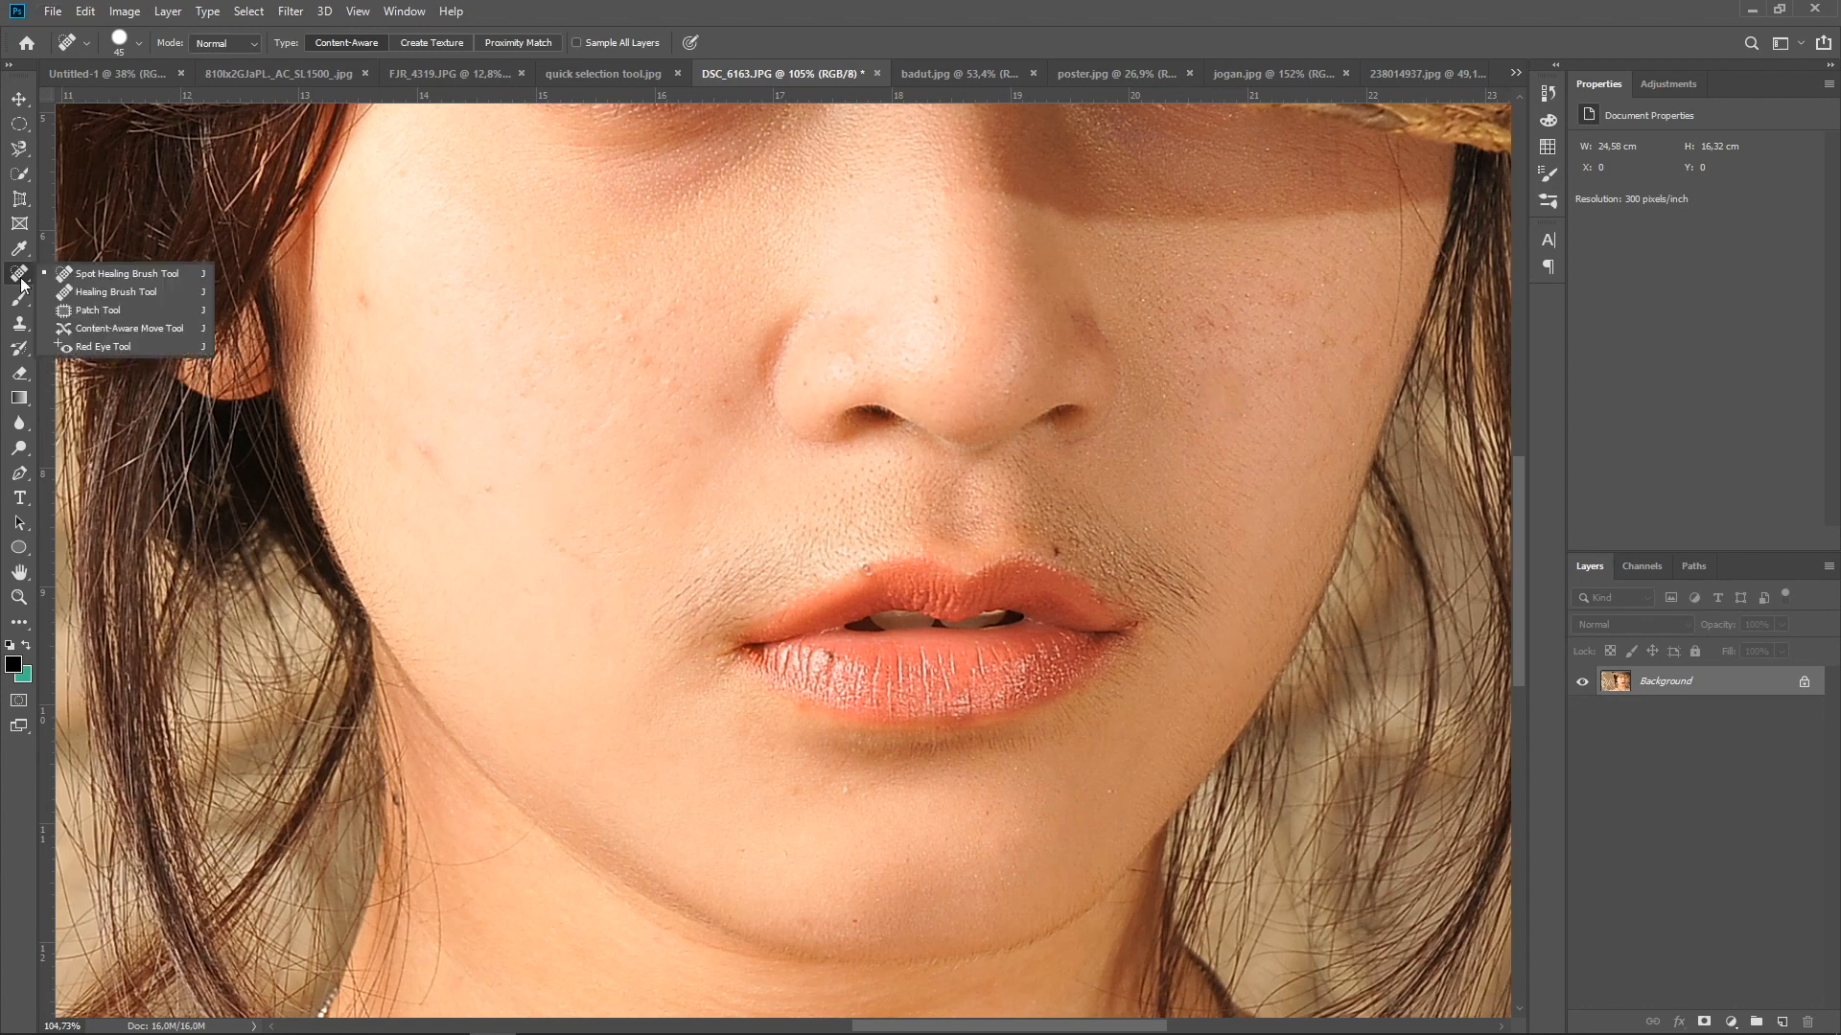
click(69, 296)
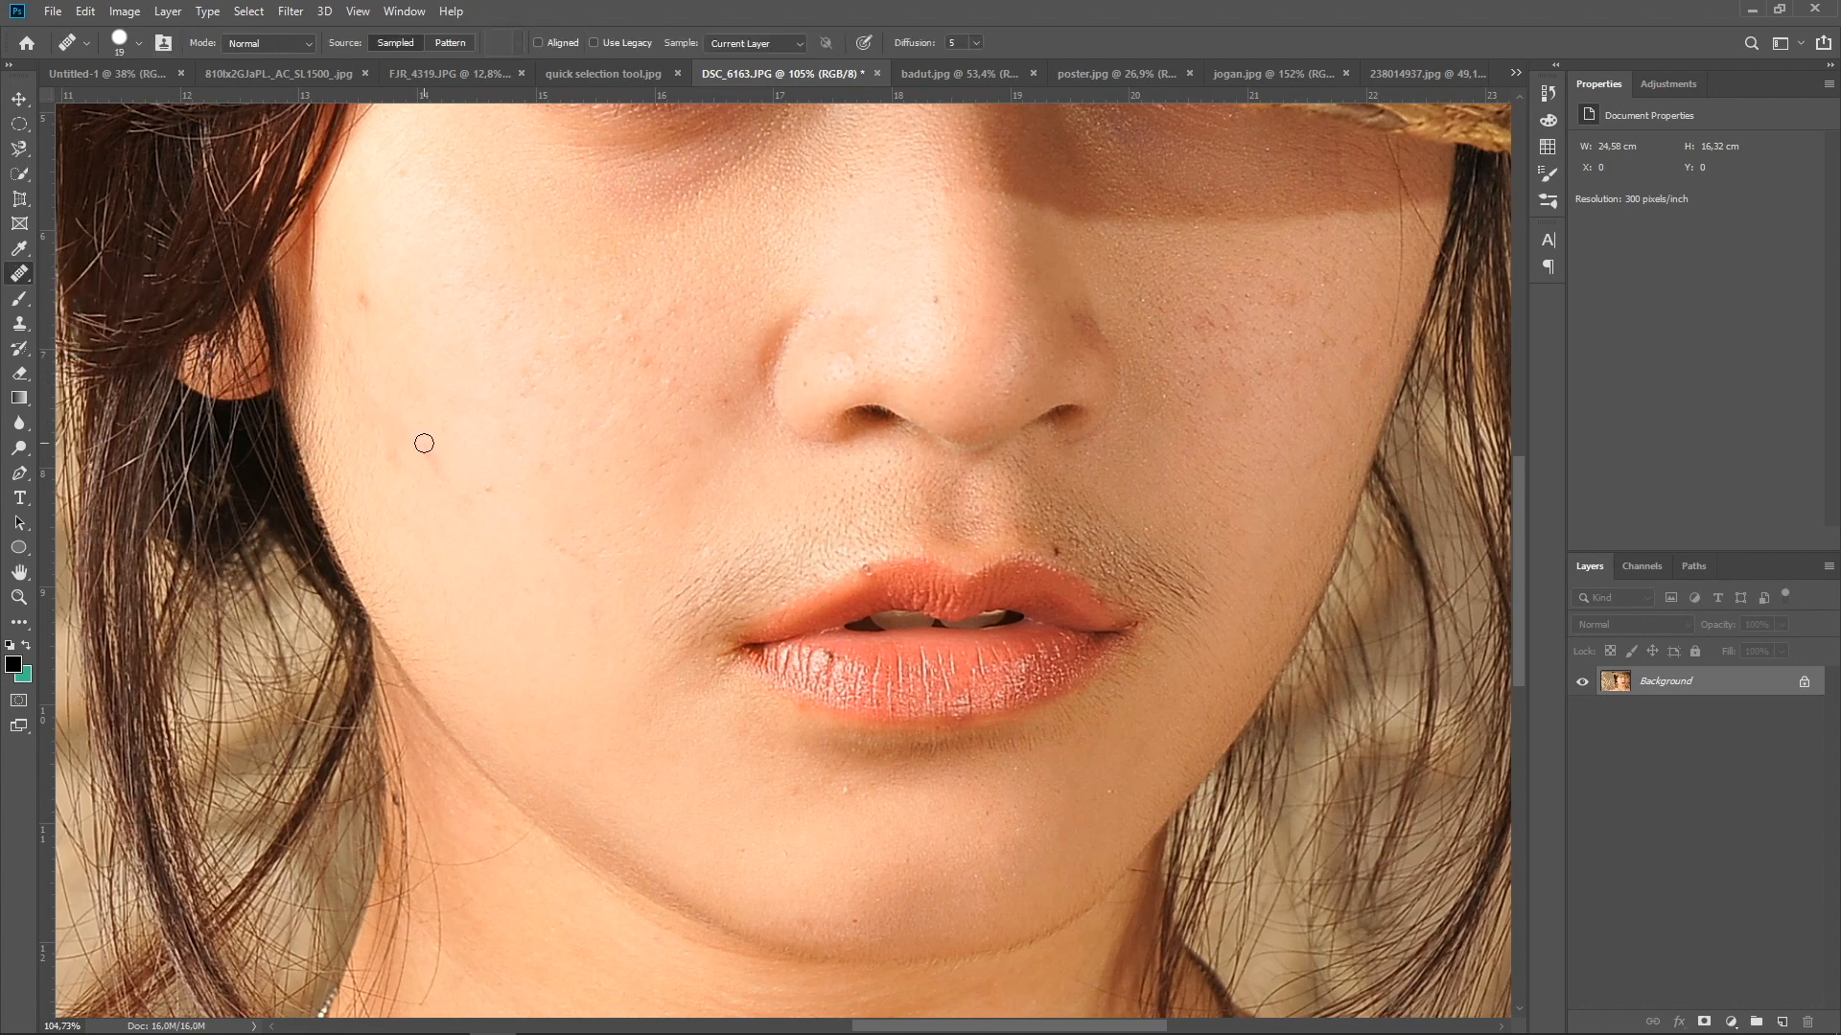
key(bracketright)
Remove the small spot on the woman's cheek beside her ear with the Spot Healing Brush
click(21, 278)
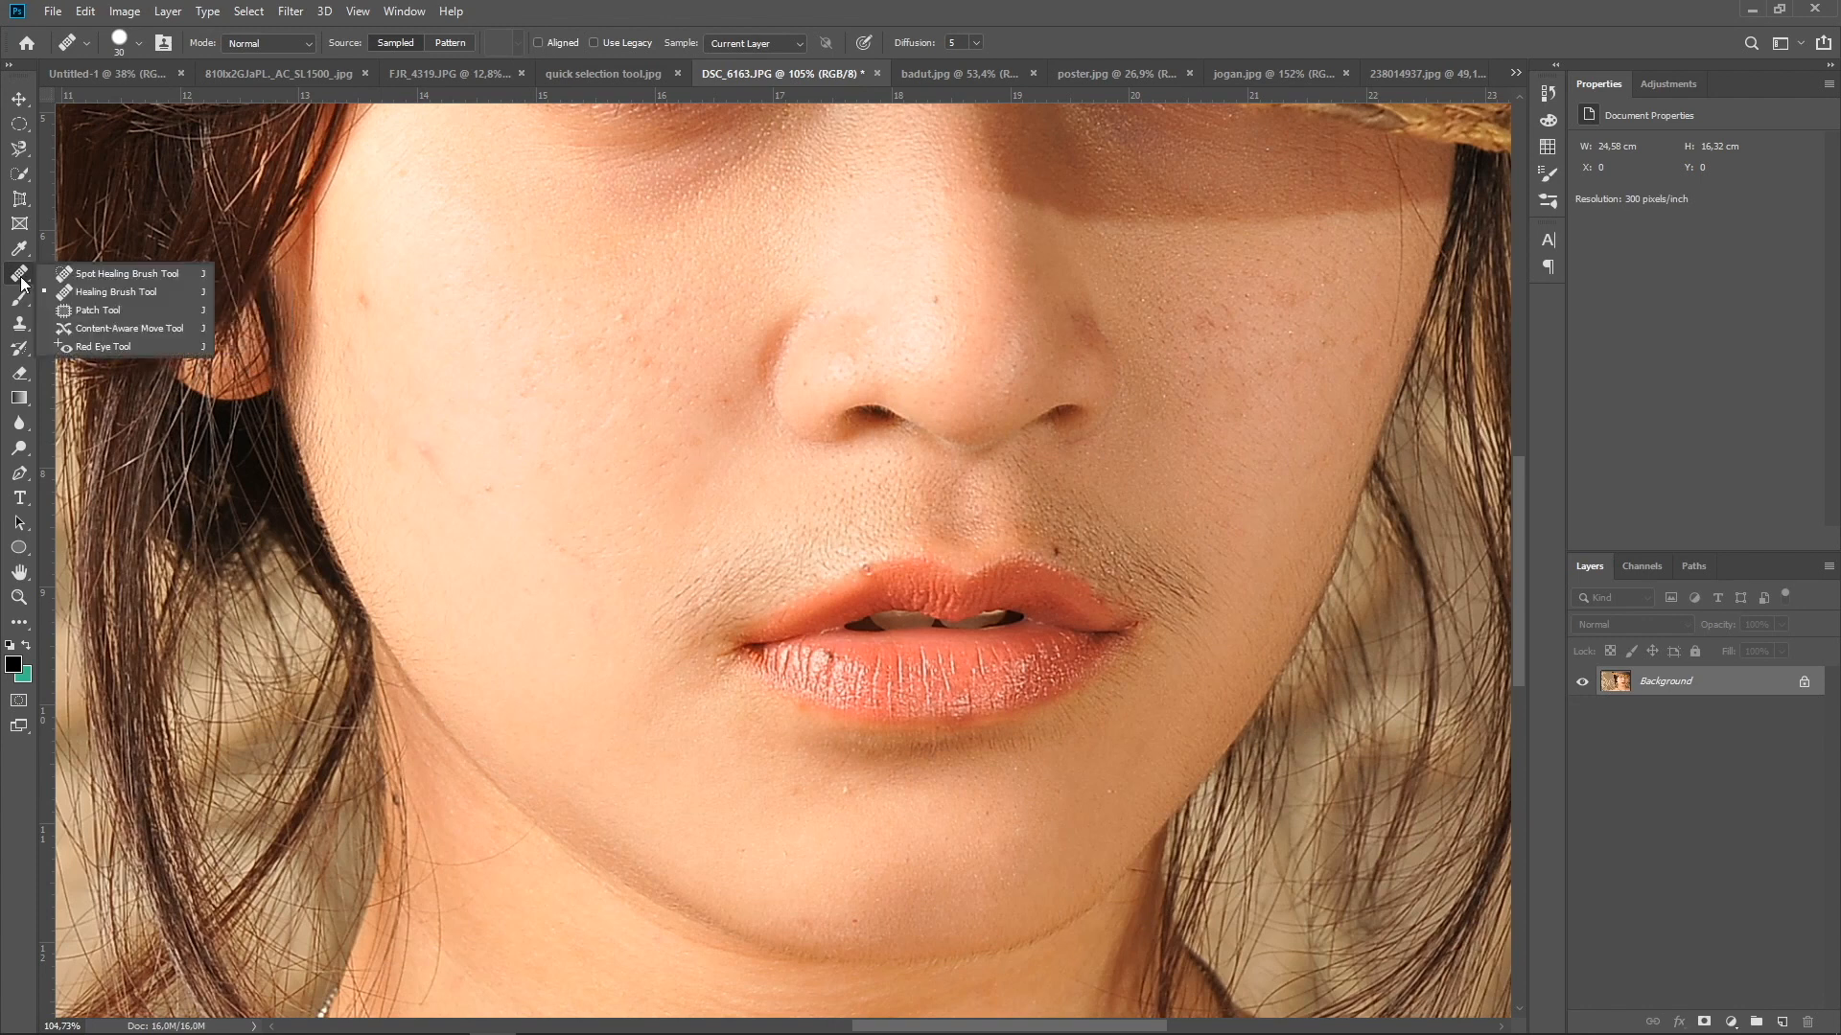
click(86, 278)
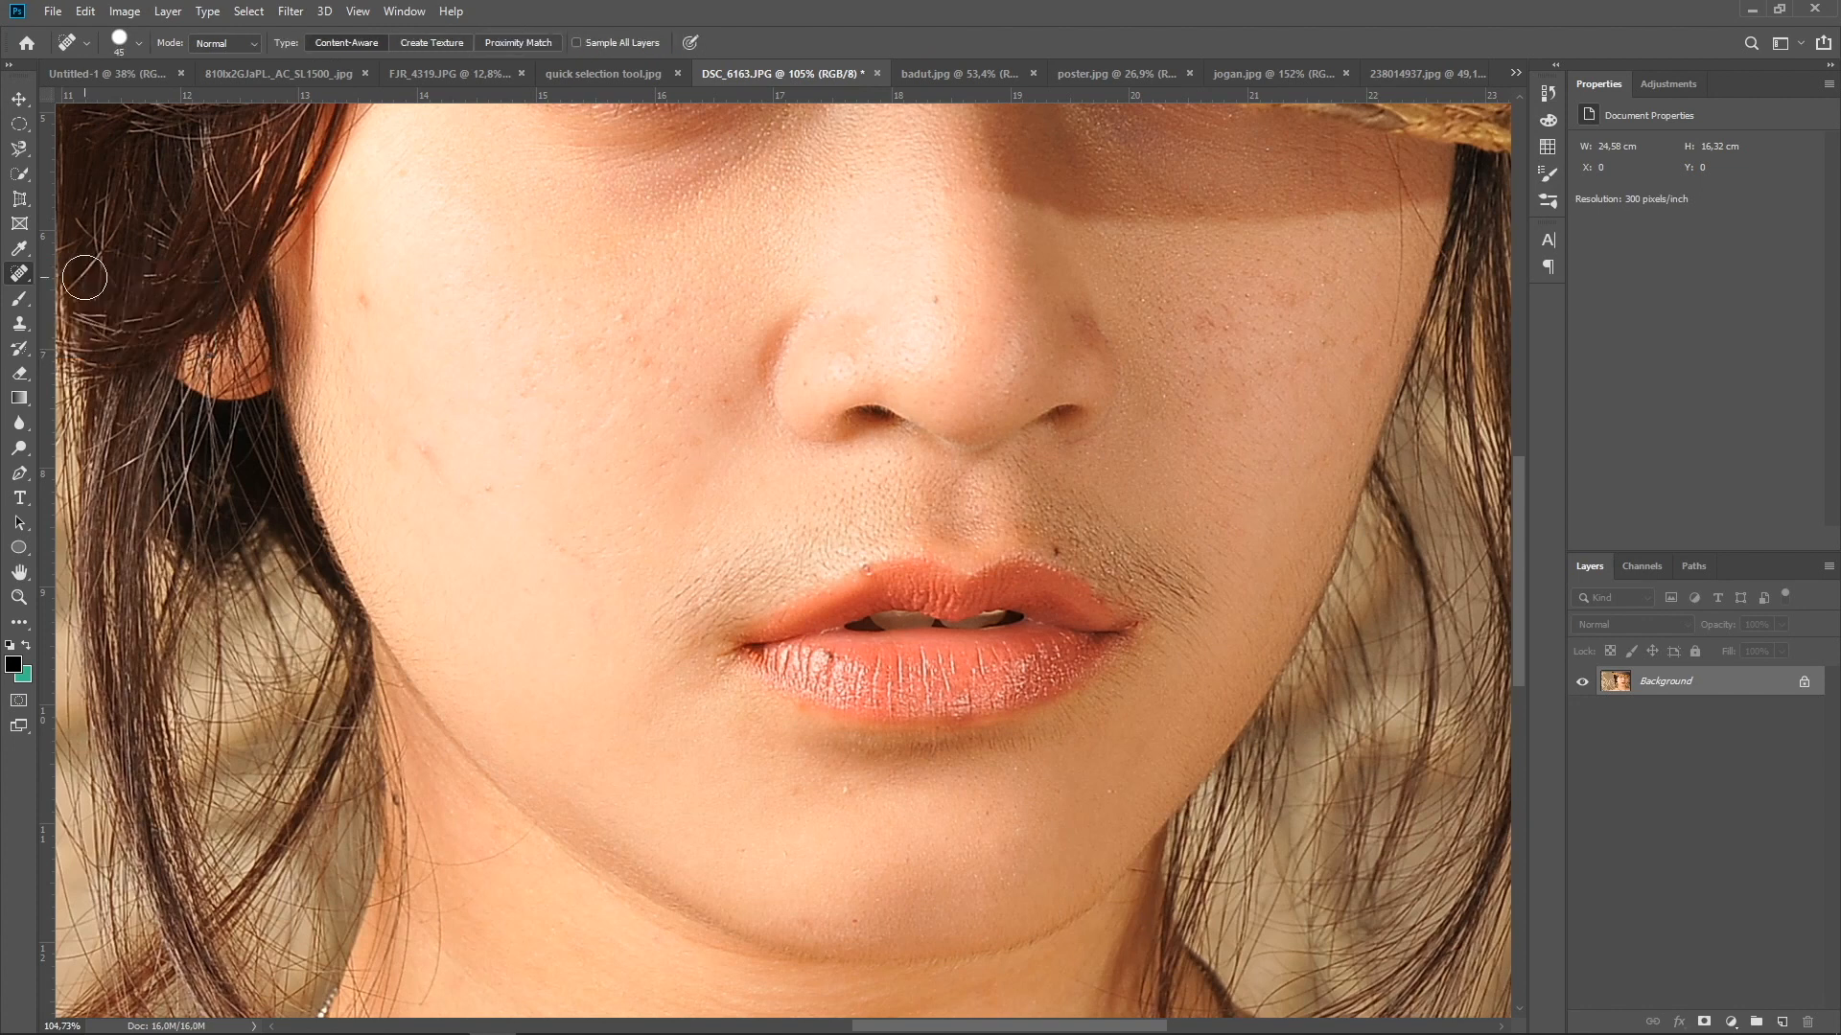
click(361, 300)
Switch back to the Healing Brush for retouching the woman's cheek
right_click(21, 275)
click(115, 292)
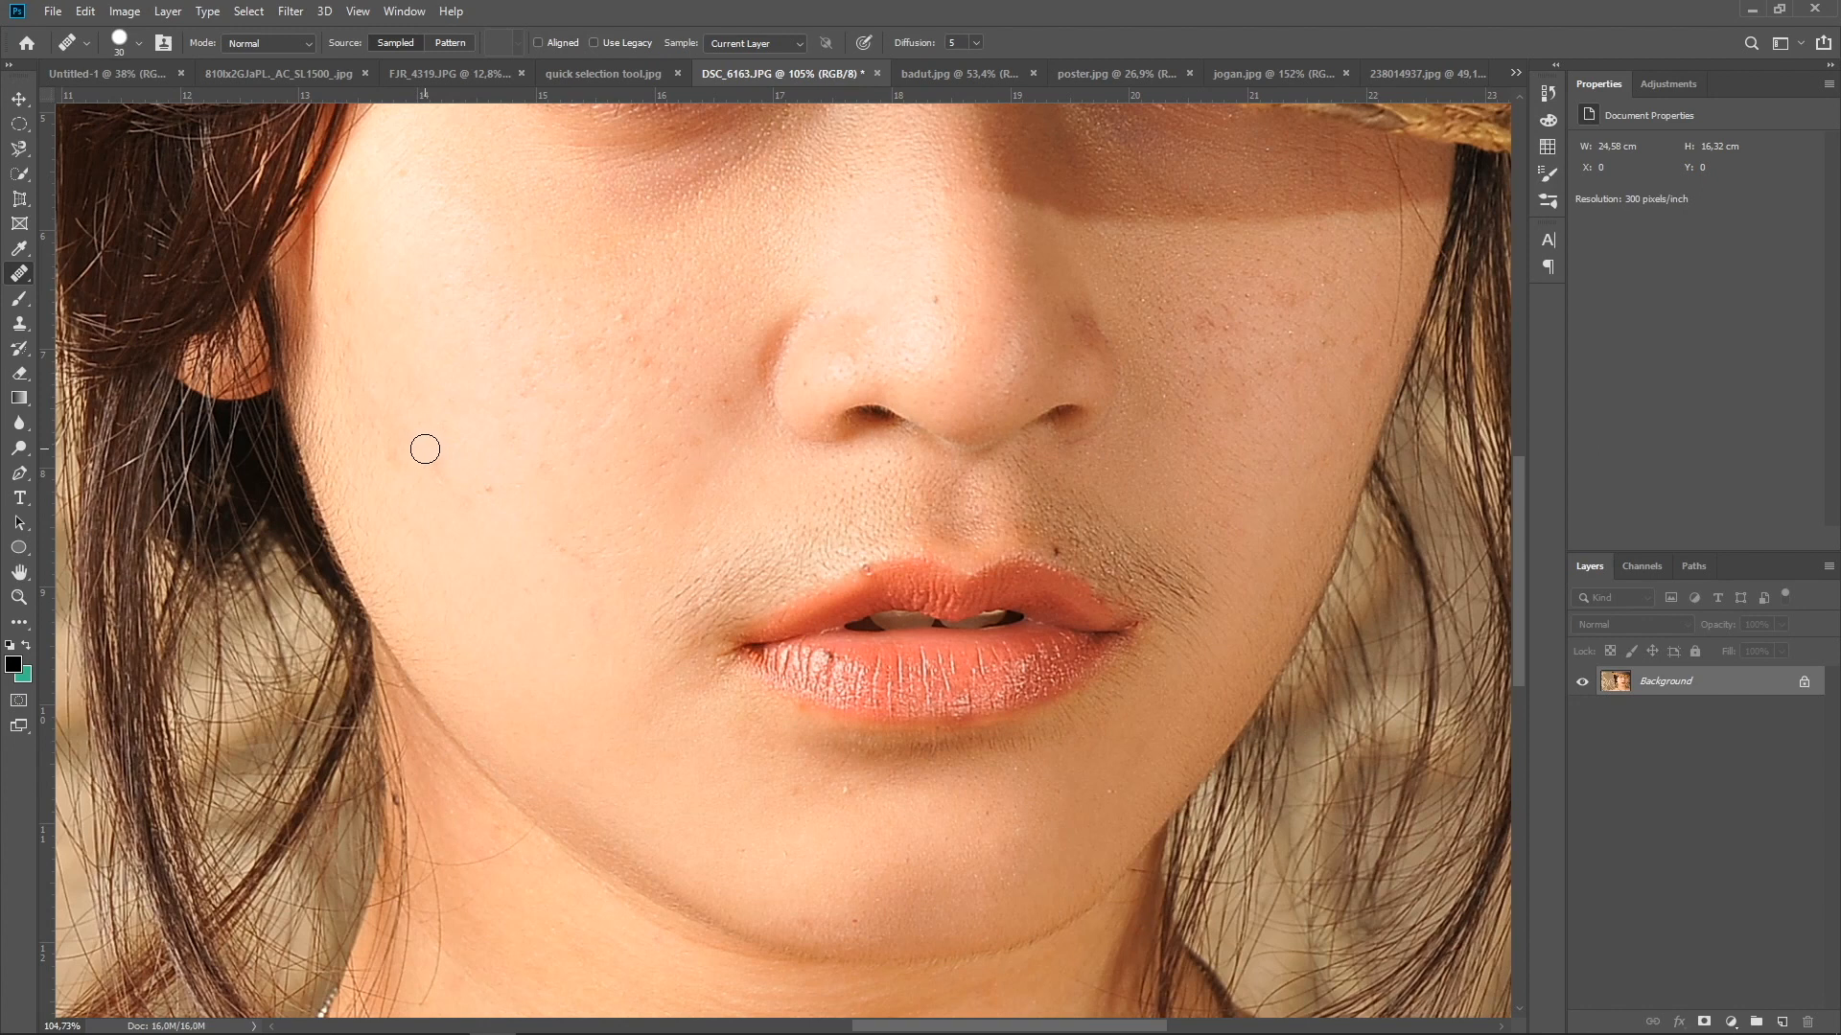
Heal the small dark spots on the woman's lower cheek with the Healing Brush
click(440, 467)
Patch the small blemish just below the woman's lower lip with clean skin using the Patch Tool in Source mode, and deselect
right_click(13, 279)
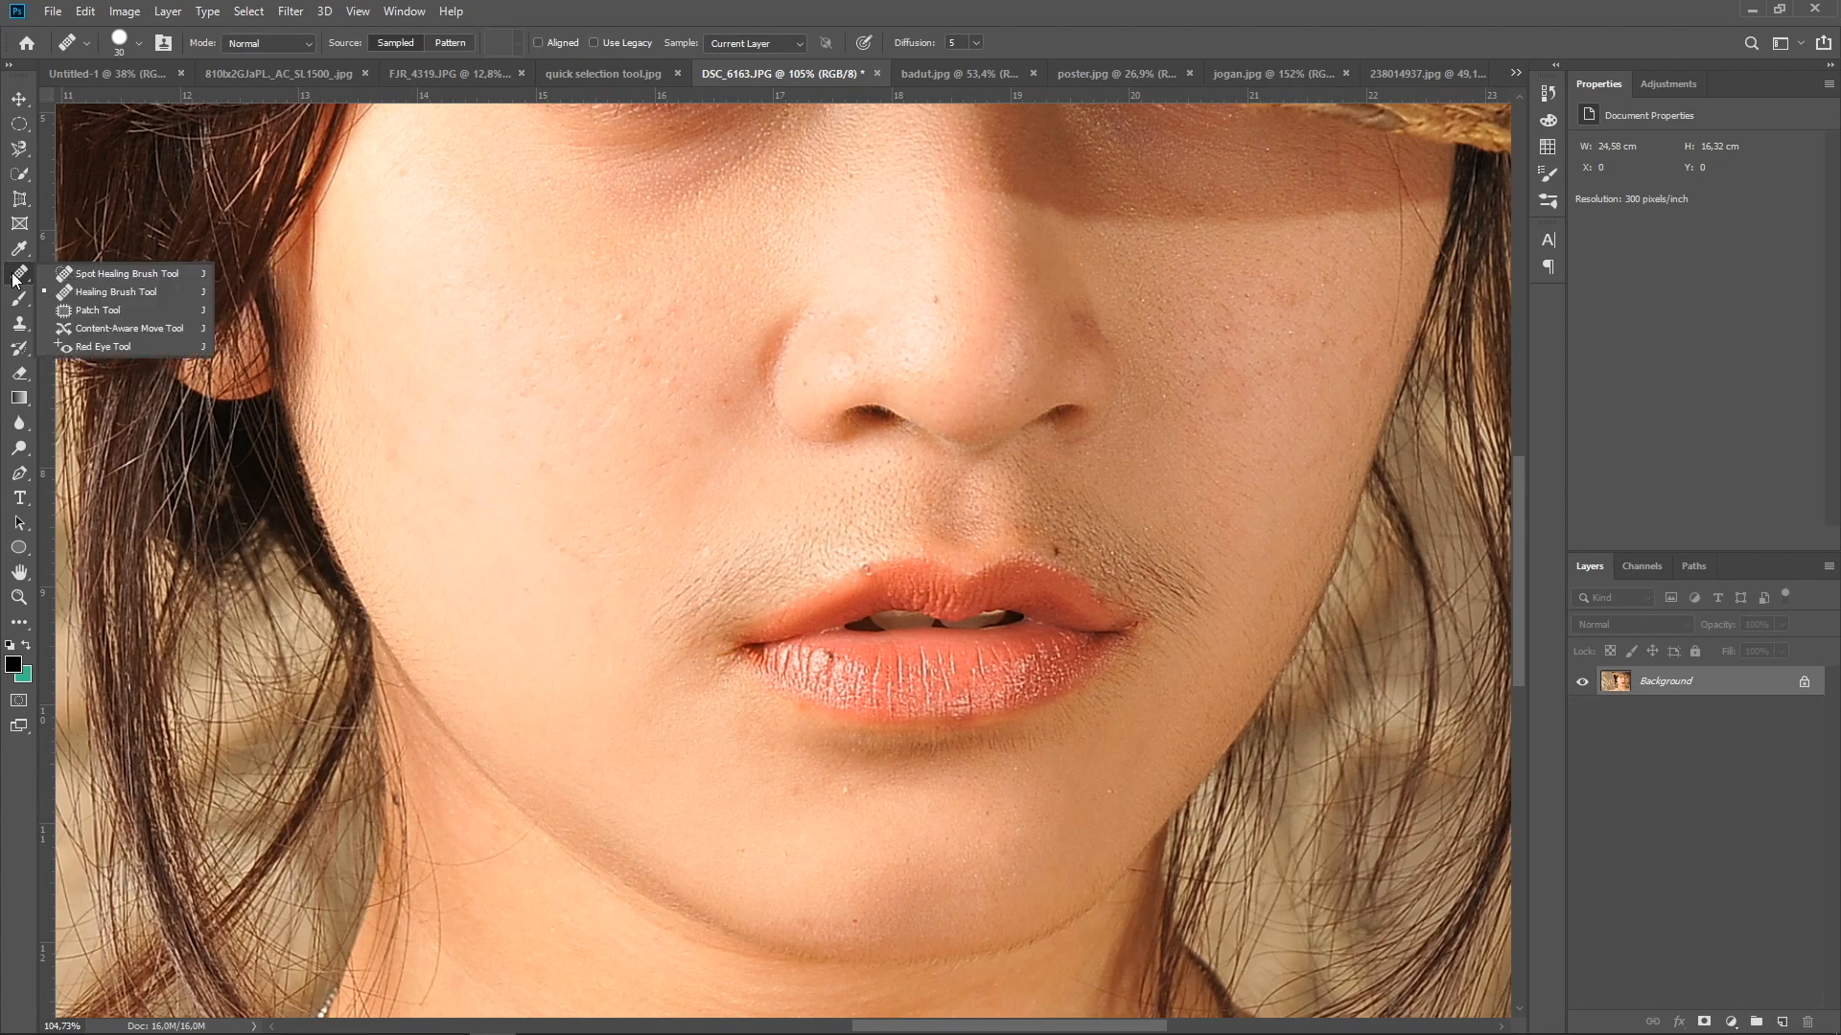
click(81, 312)
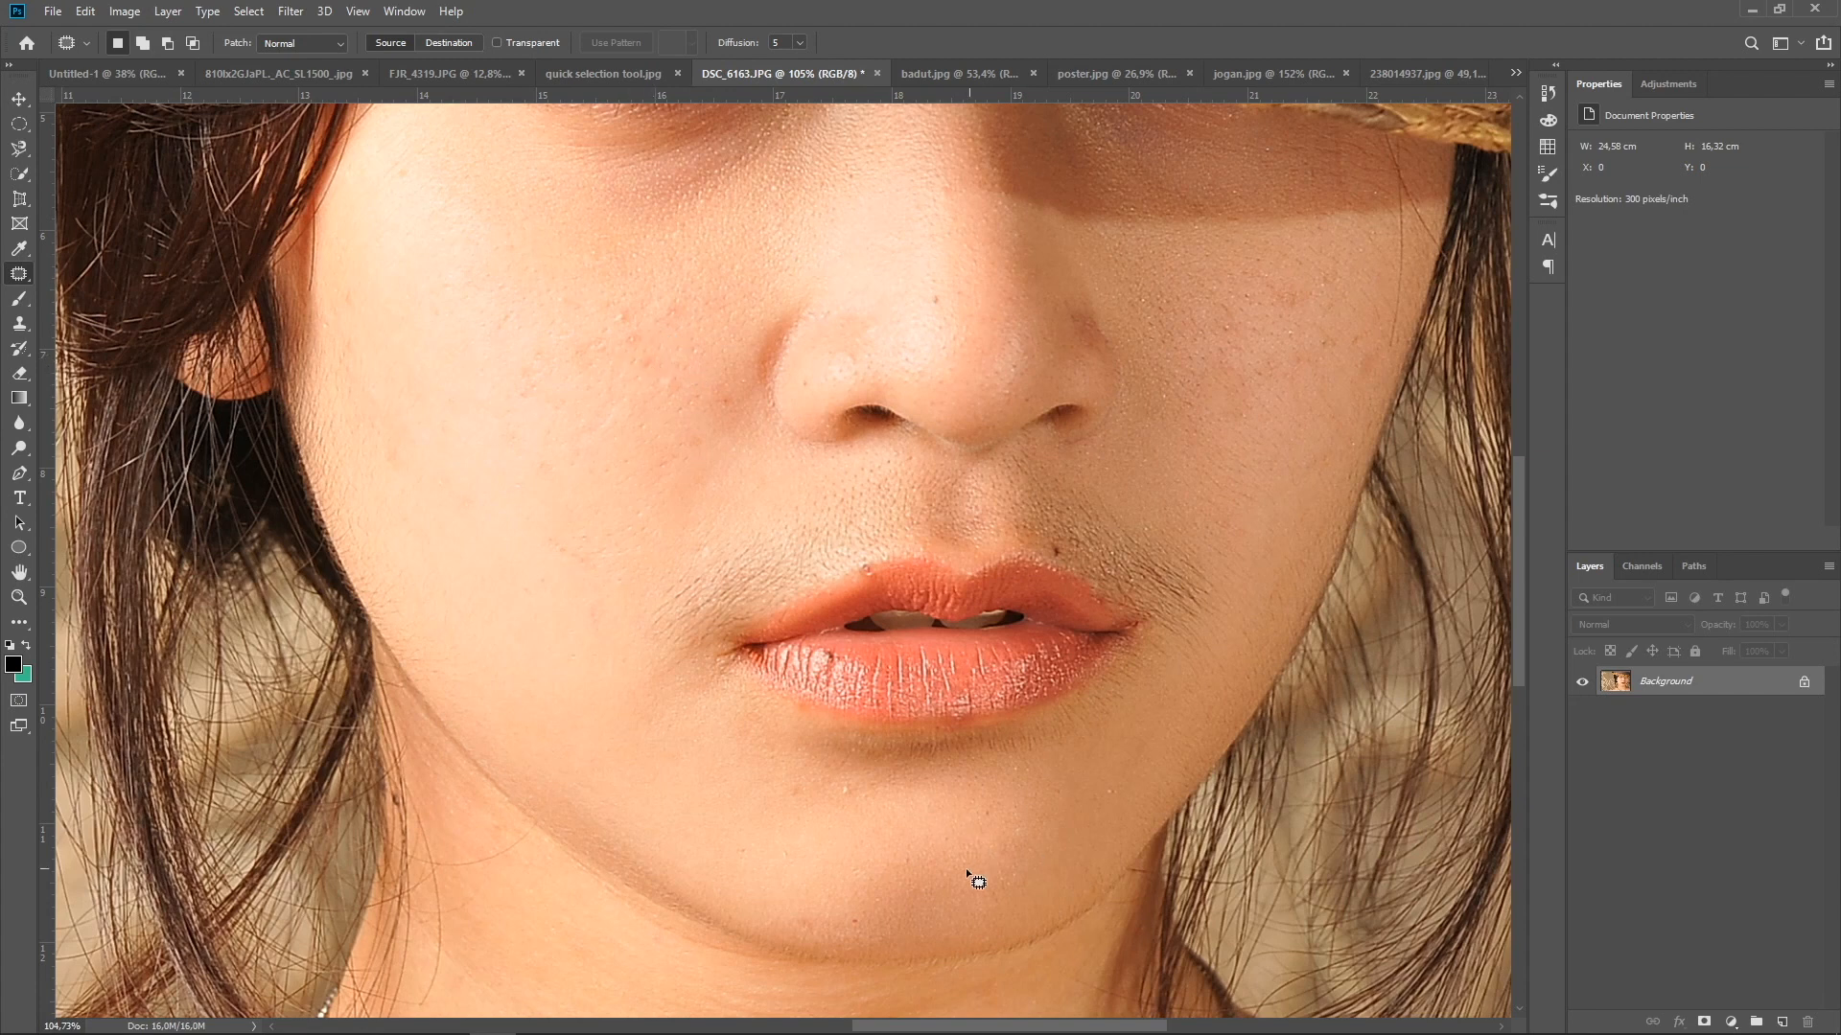
scroll(860, 816, up, 3)
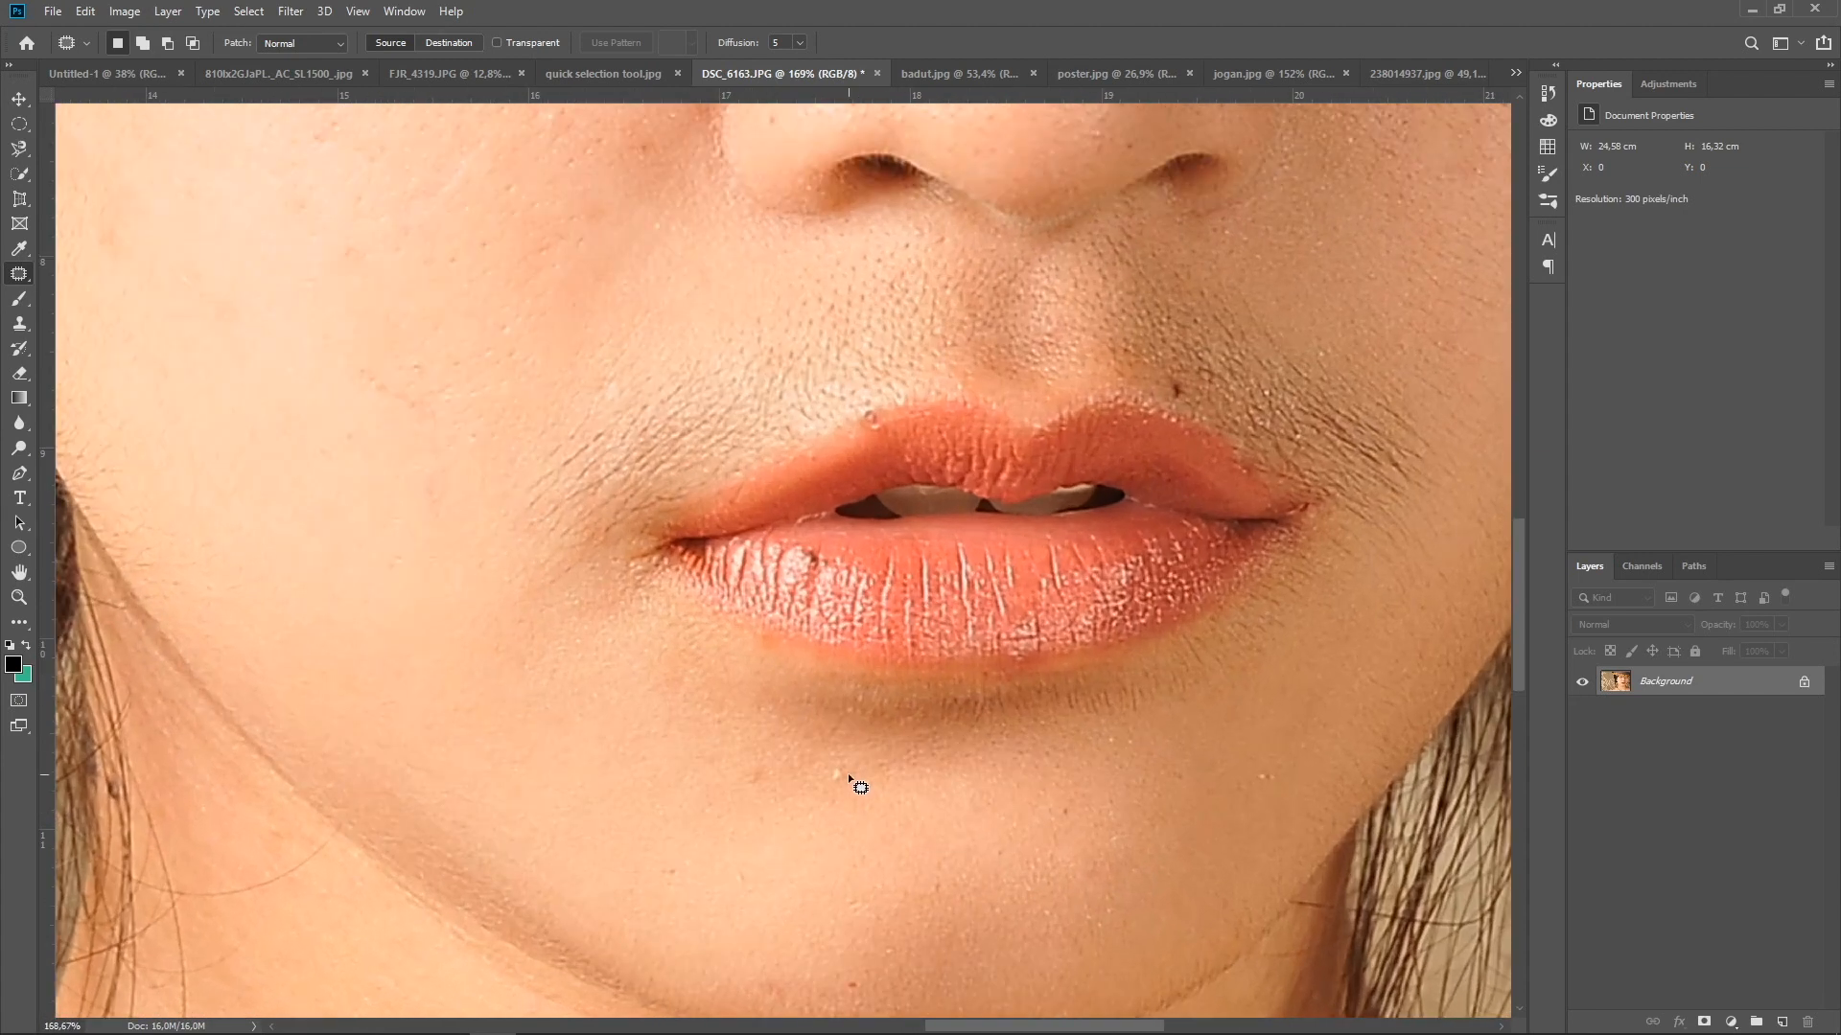
mouse_move(844, 765)
mouse_down()
mouse_move(830, 789)
mouse_move(845, 758)
mouse_up()
drag(841, 772, 869, 768)
drag(869, 769, 870, 768)
key(ctrl+d)
In the blank Untitled-1 document, paint a soft black dot near the upper left with the Brush enlarged to 150 px
click(124, 80)
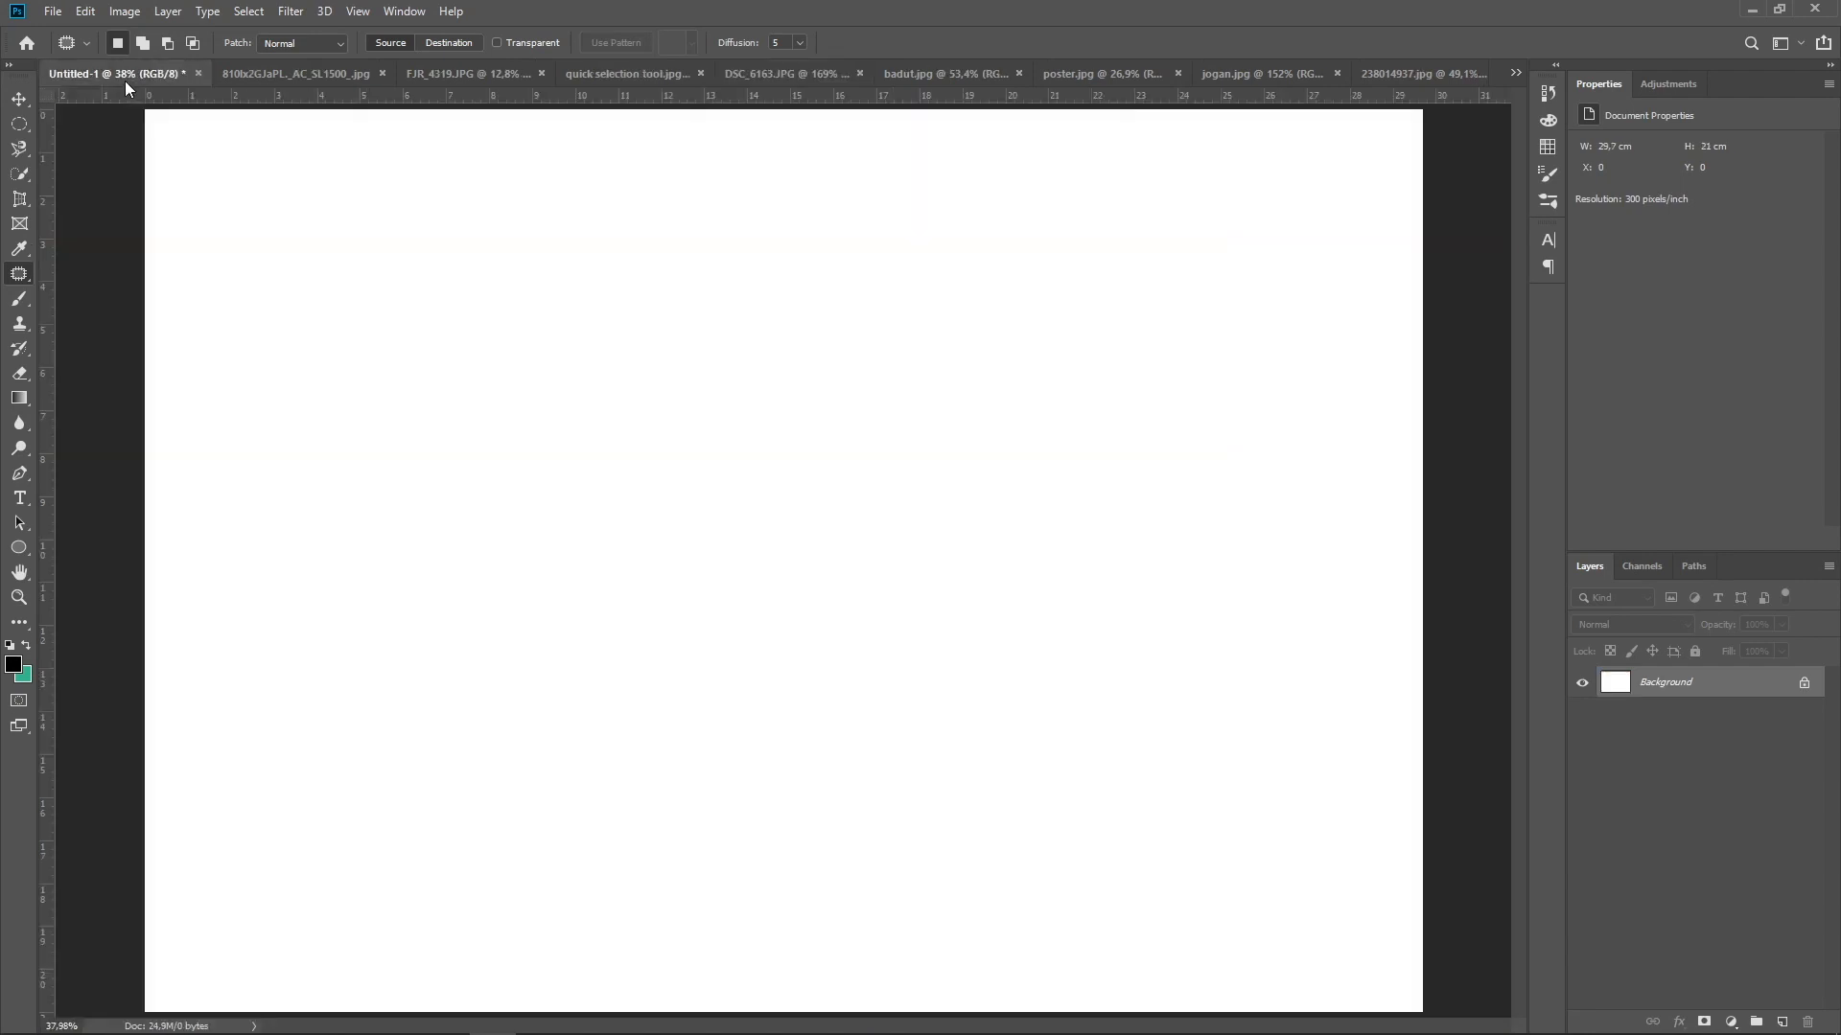
click(18, 301)
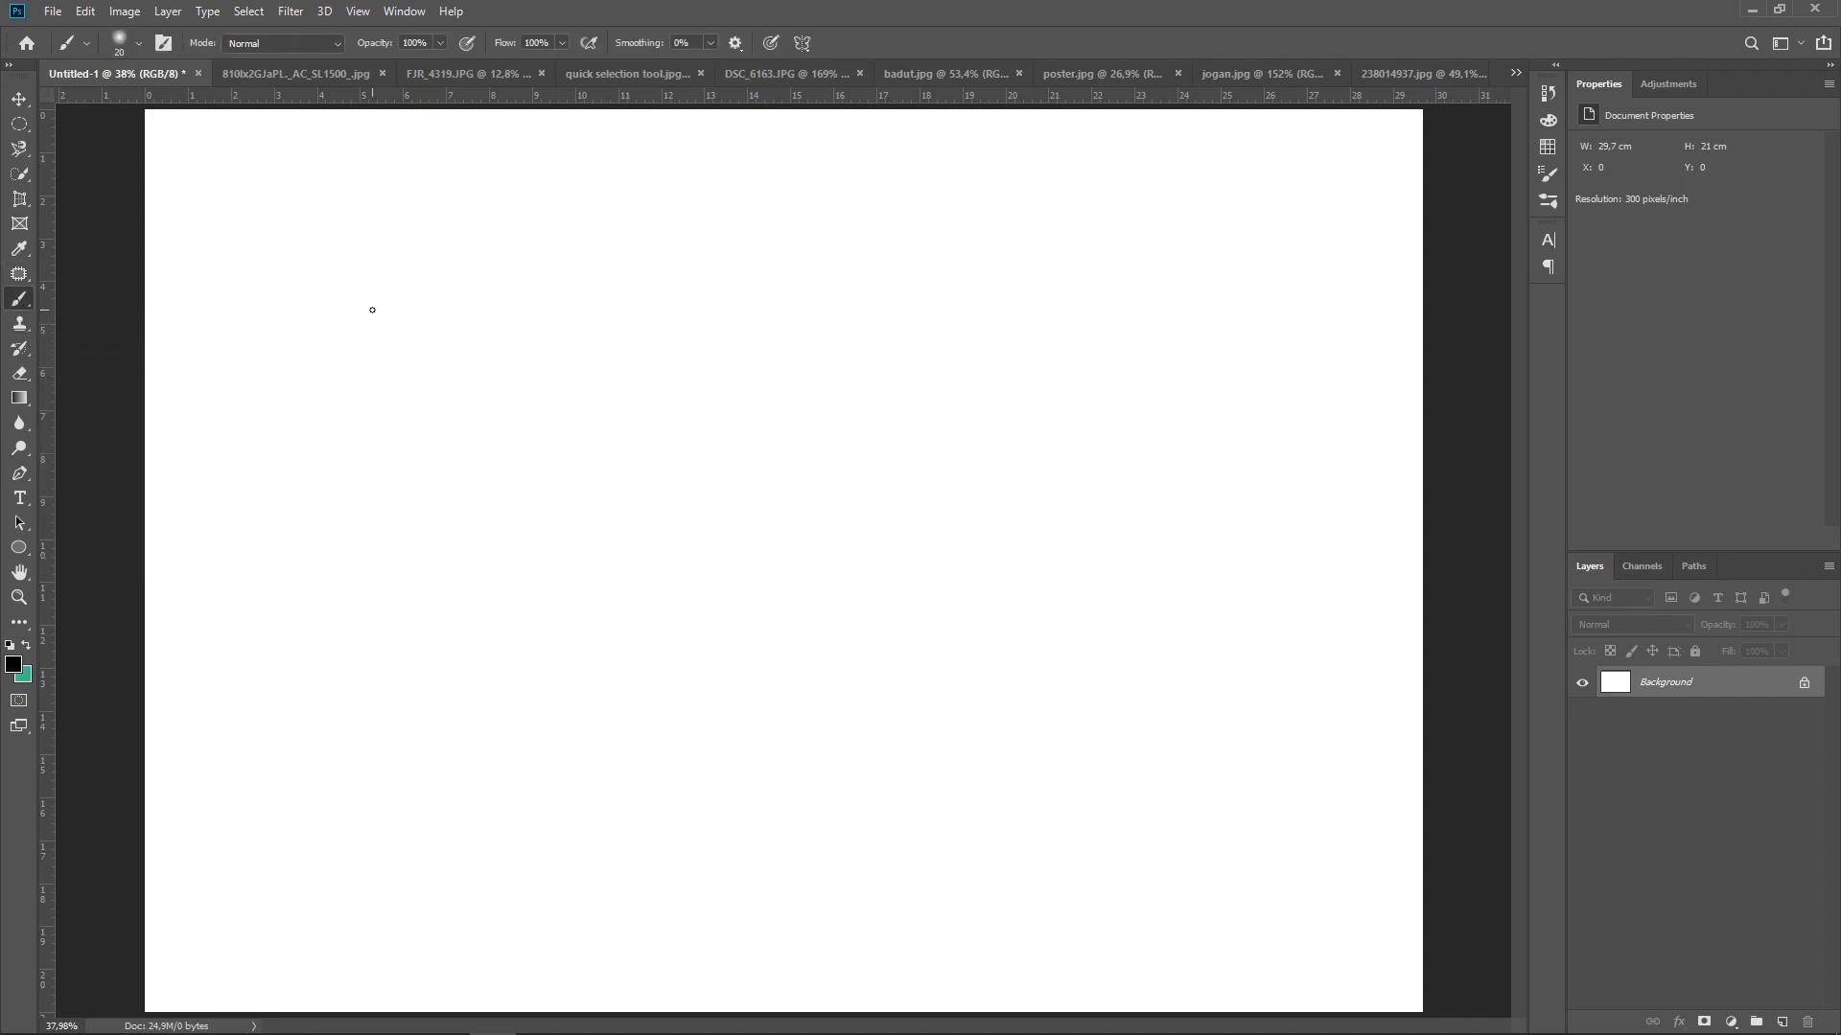
key(bracketright)
key(bracketright)
key(bracketright)
key(bracketright)
key(bracketright)
key(bracketright)
key(bracketright)
click(478, 292)
click(478, 293)
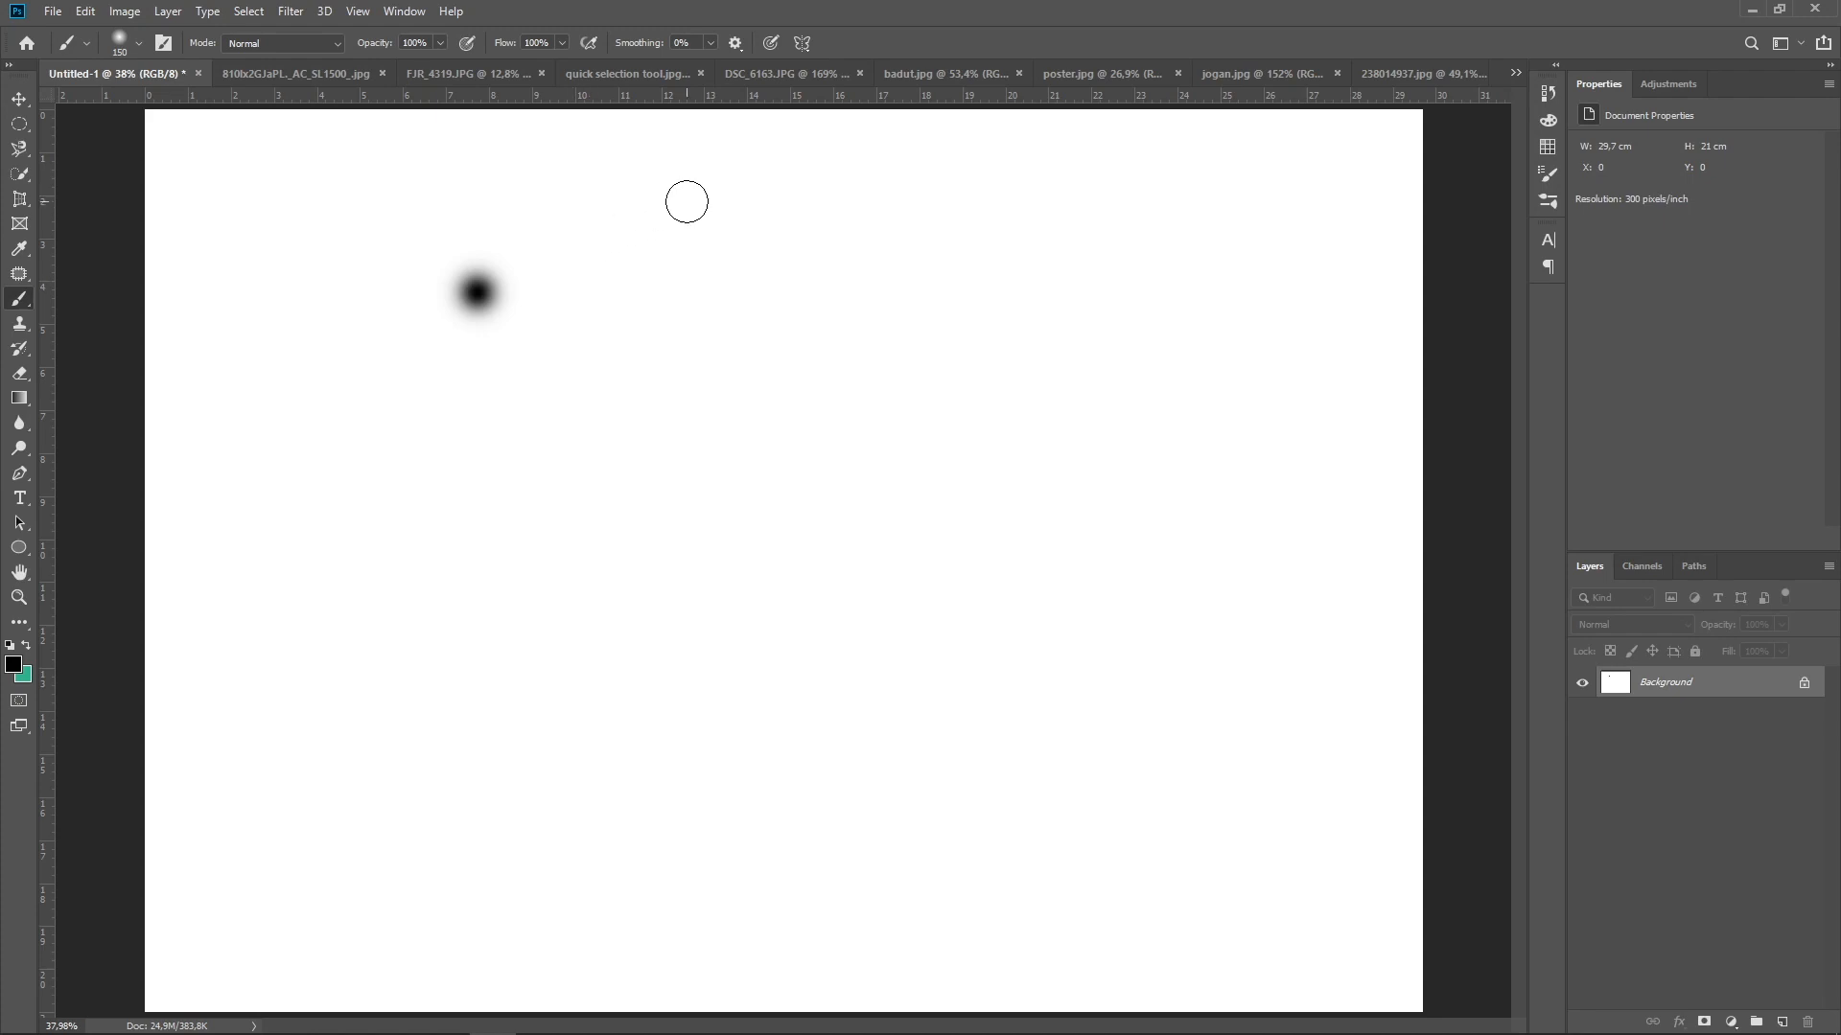
Choose the Hard Round brush preset and paint a solid black dot beside the soft one
right_click(687, 201)
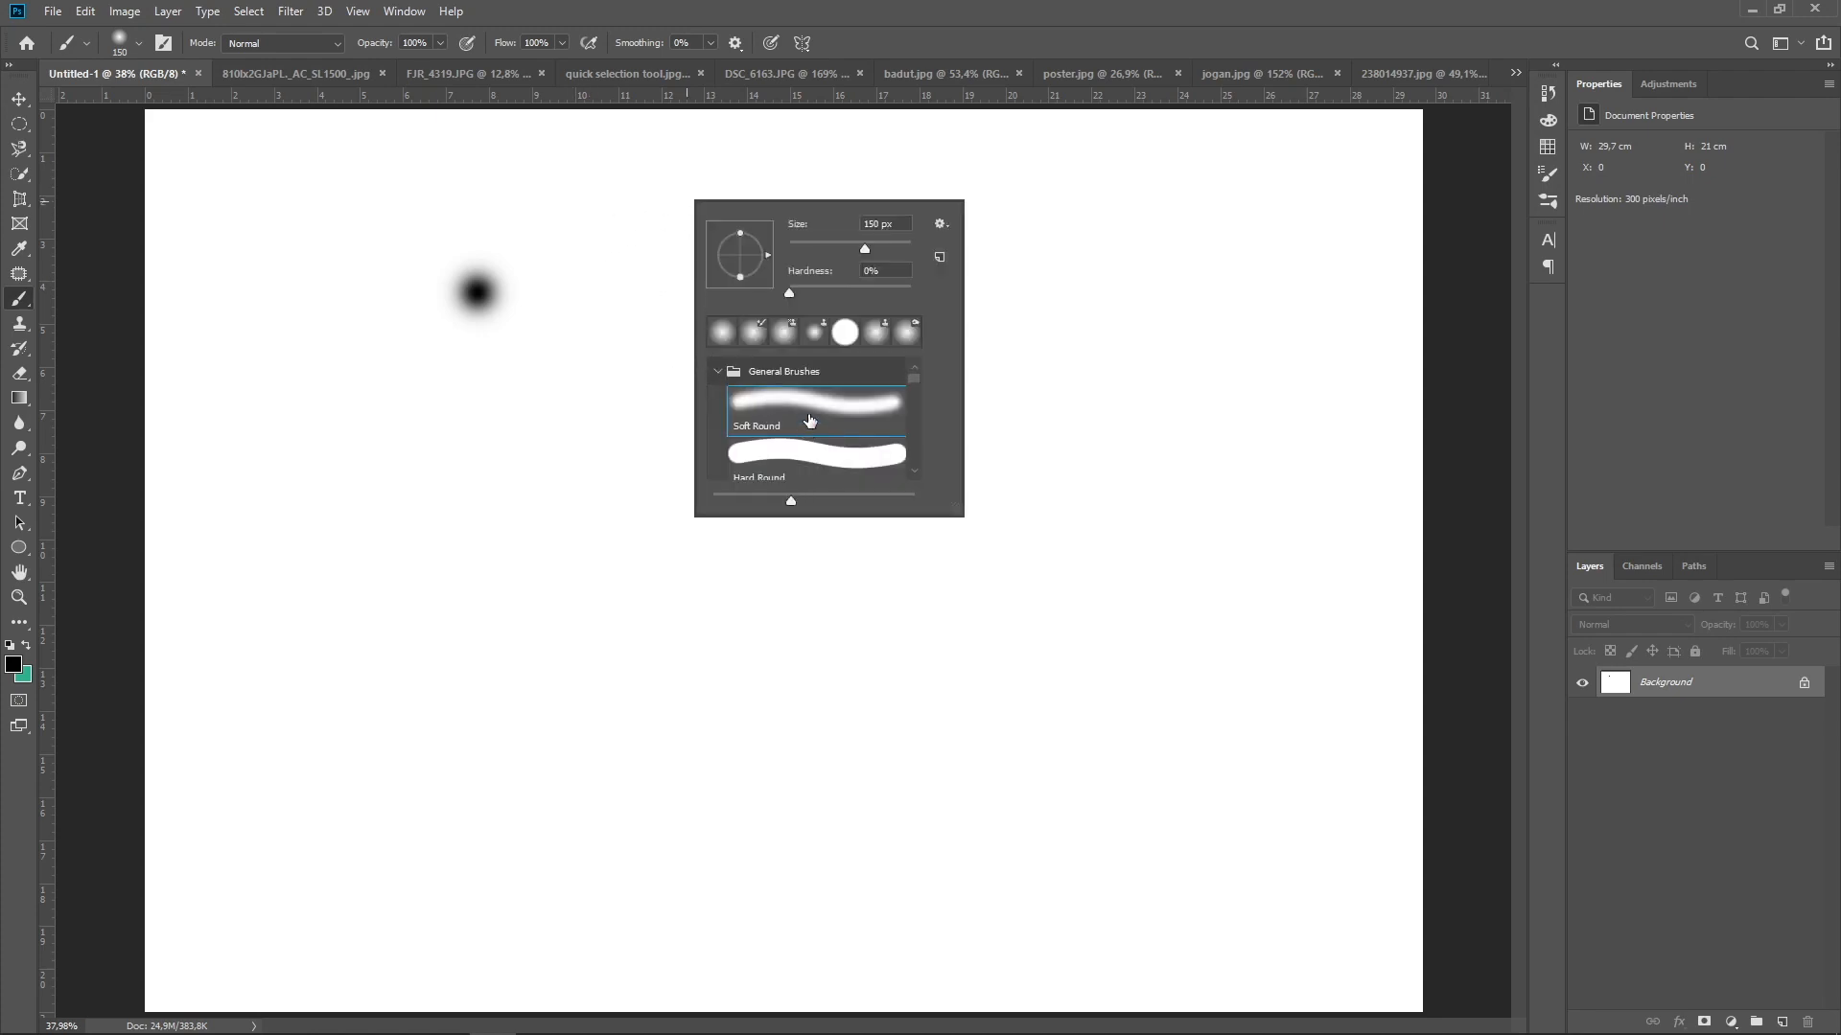
scroll(810, 420, down, 3)
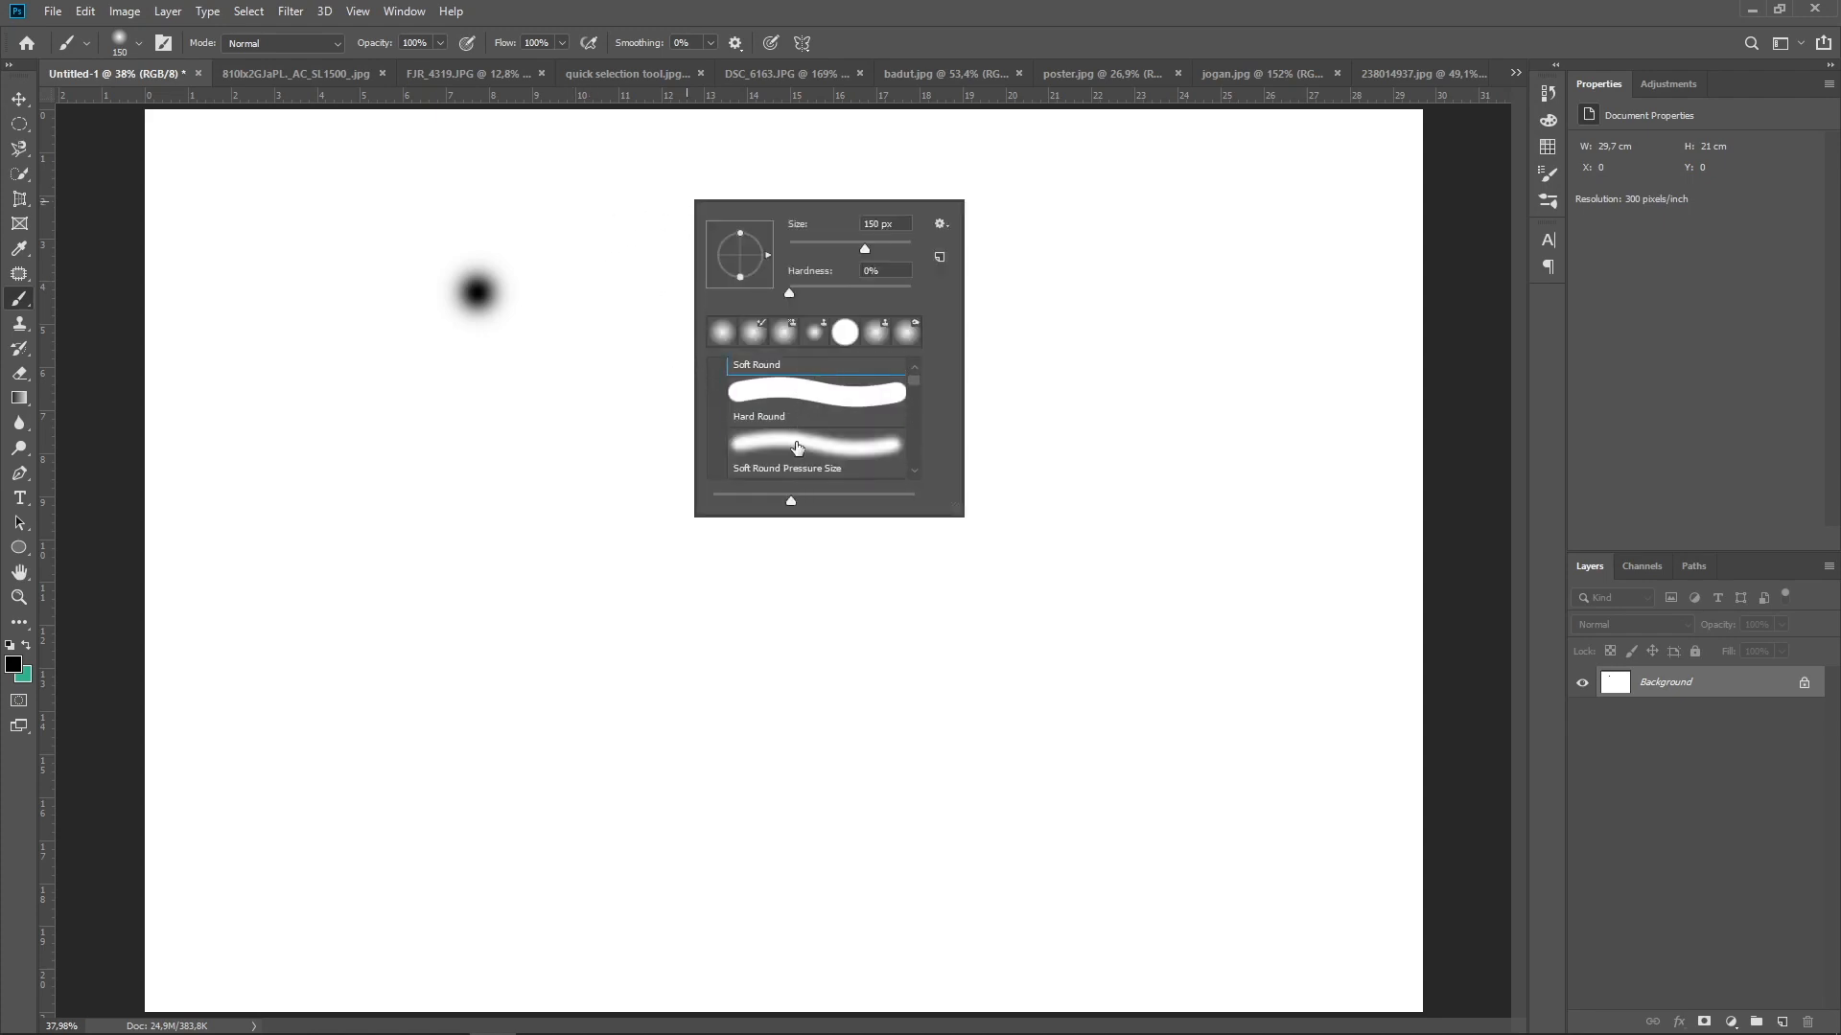
scroll(797, 448, up, 3)
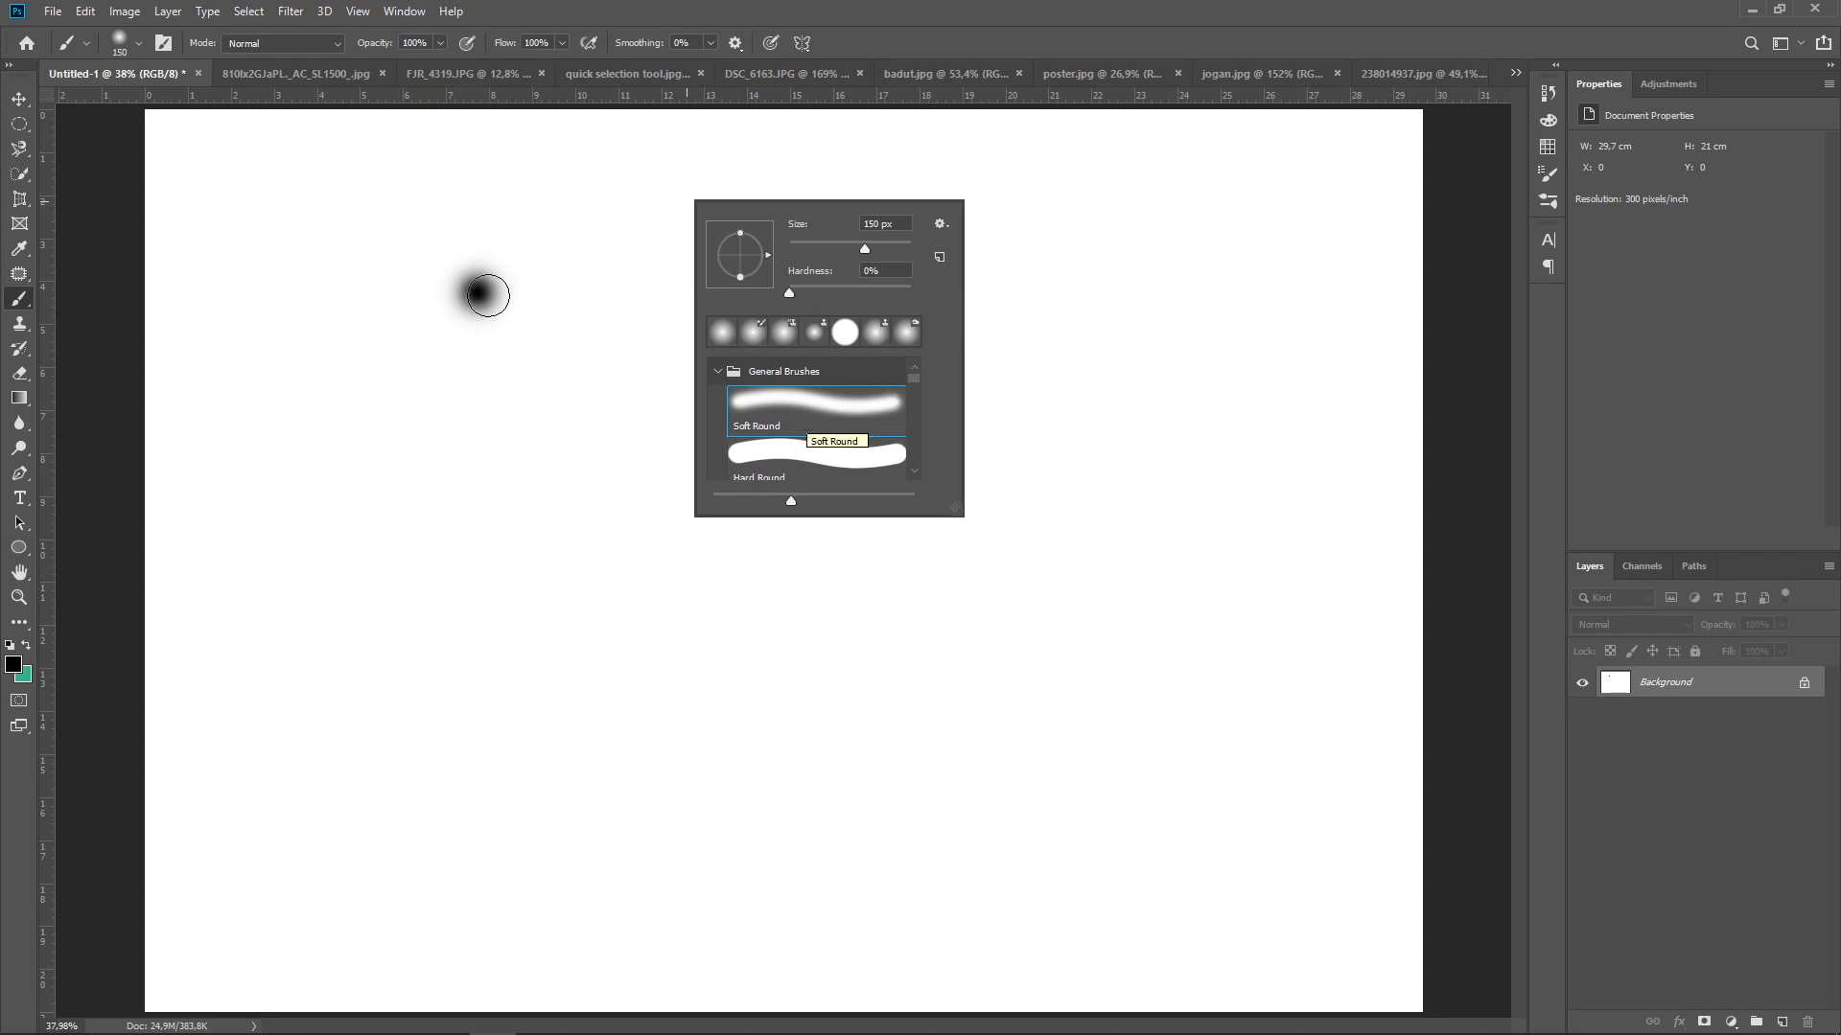
click(781, 465)
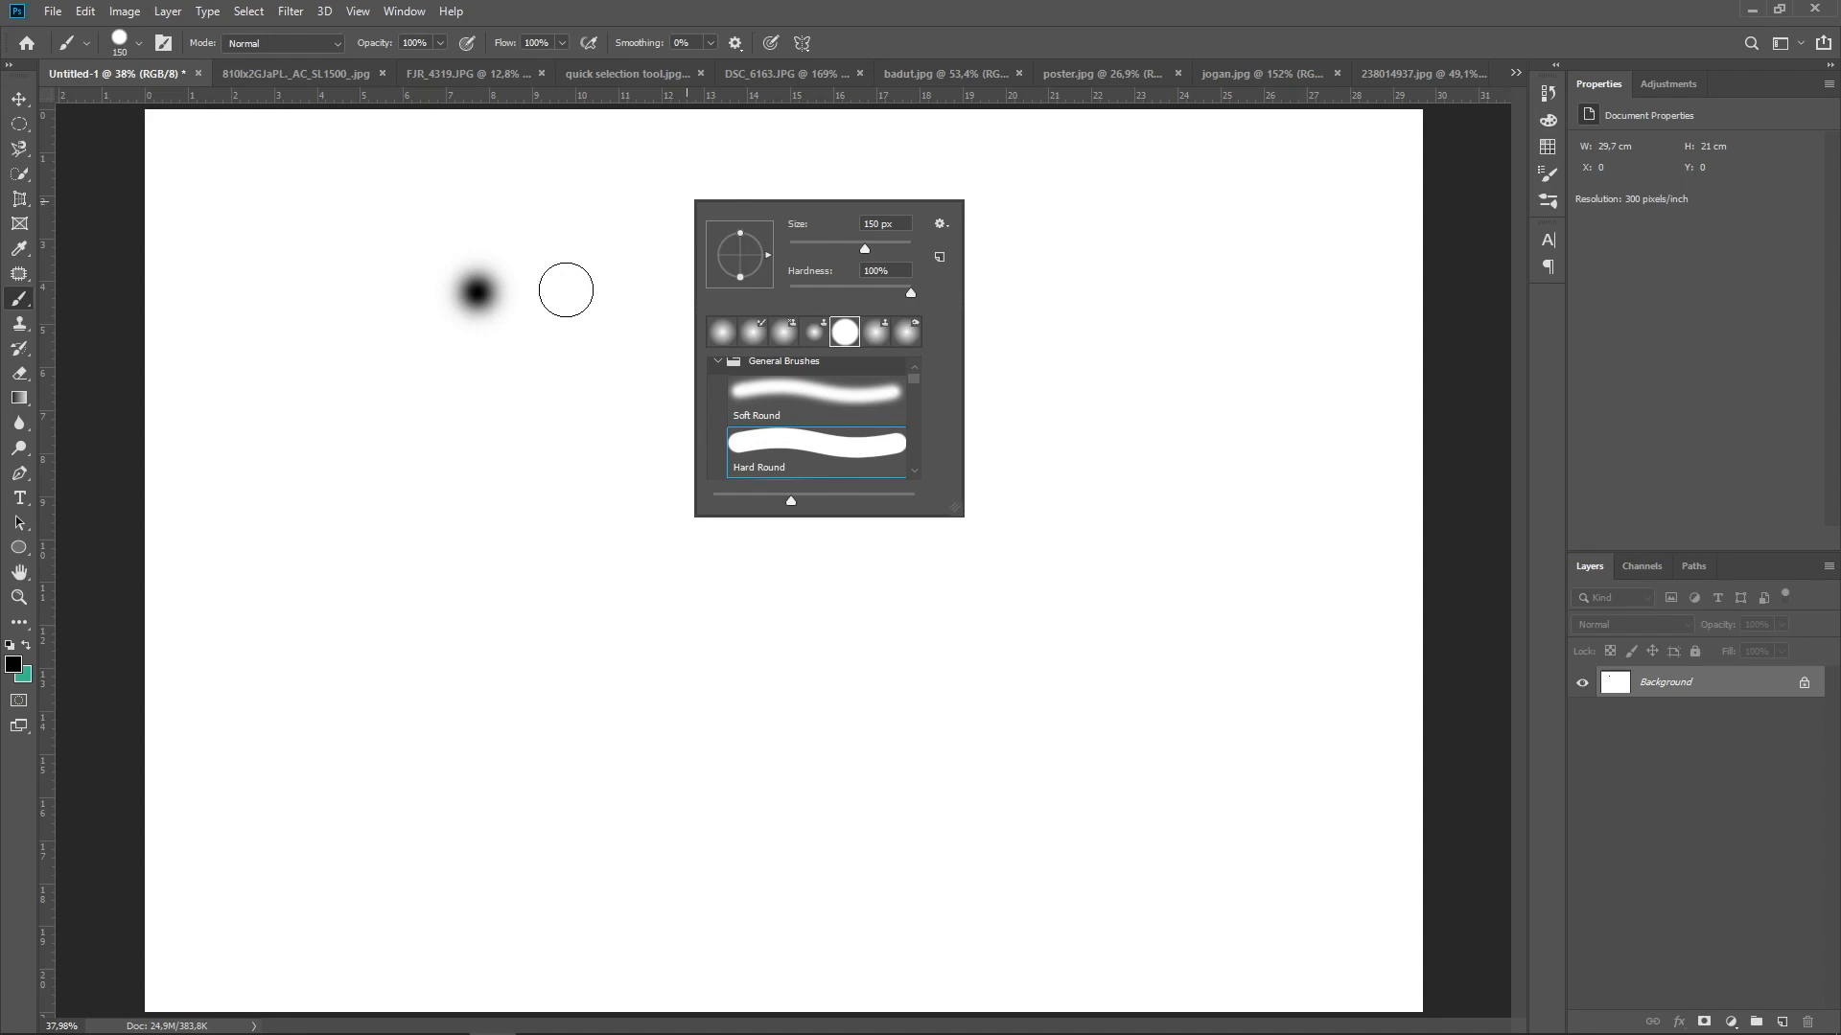
click(566, 290)
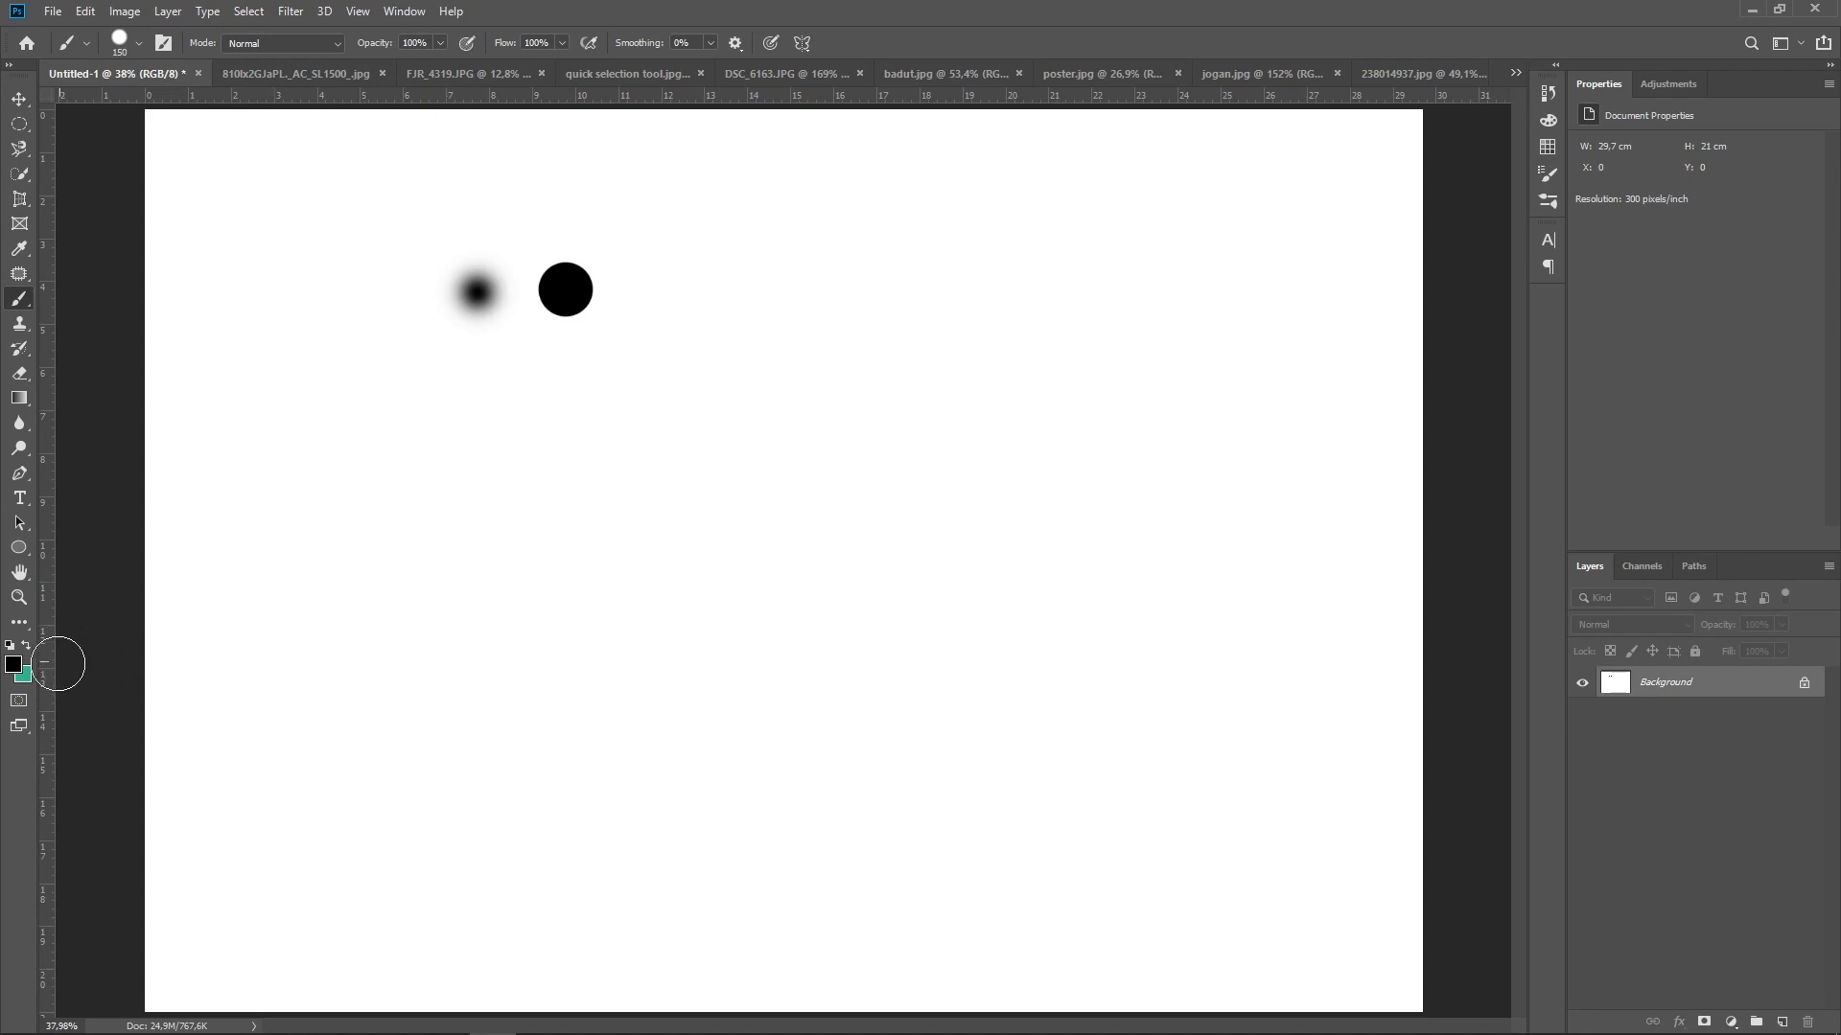
Swap the foreground and background colors and paint a short horizontal green stroke beneath the black dots
click(27, 644)
click(474, 372)
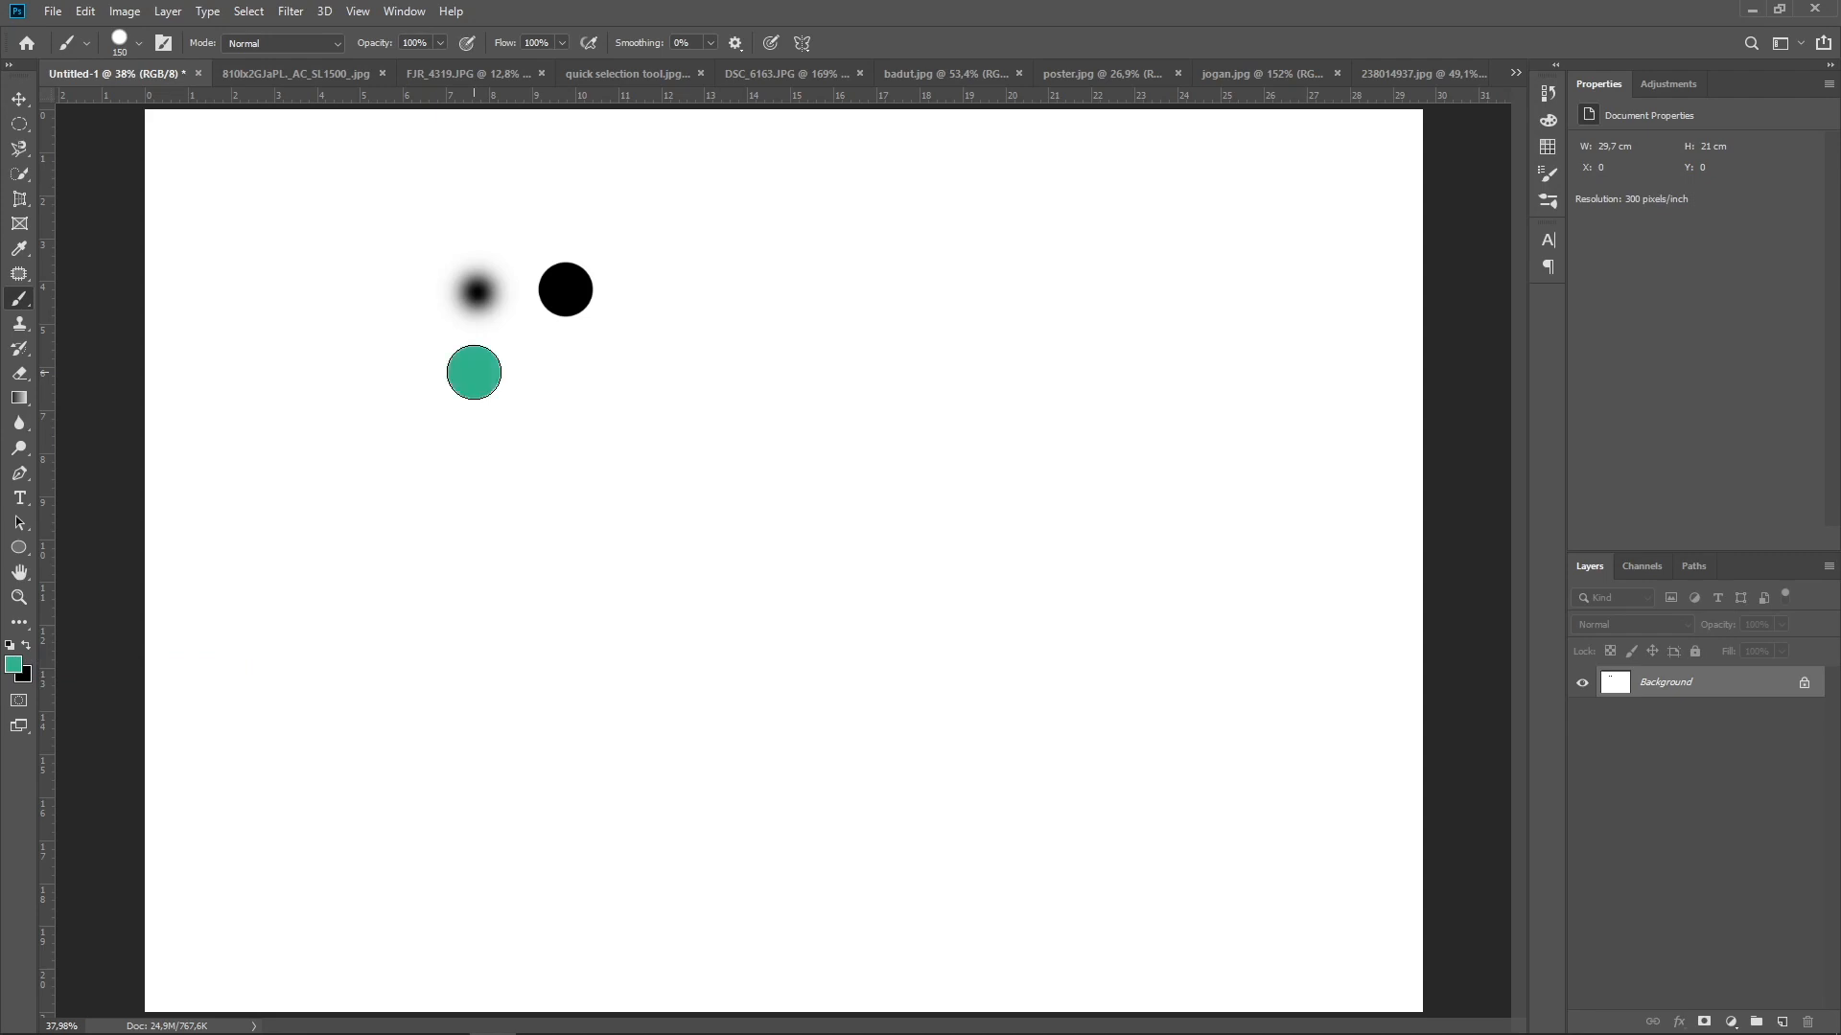
drag(474, 372, 583, 372)
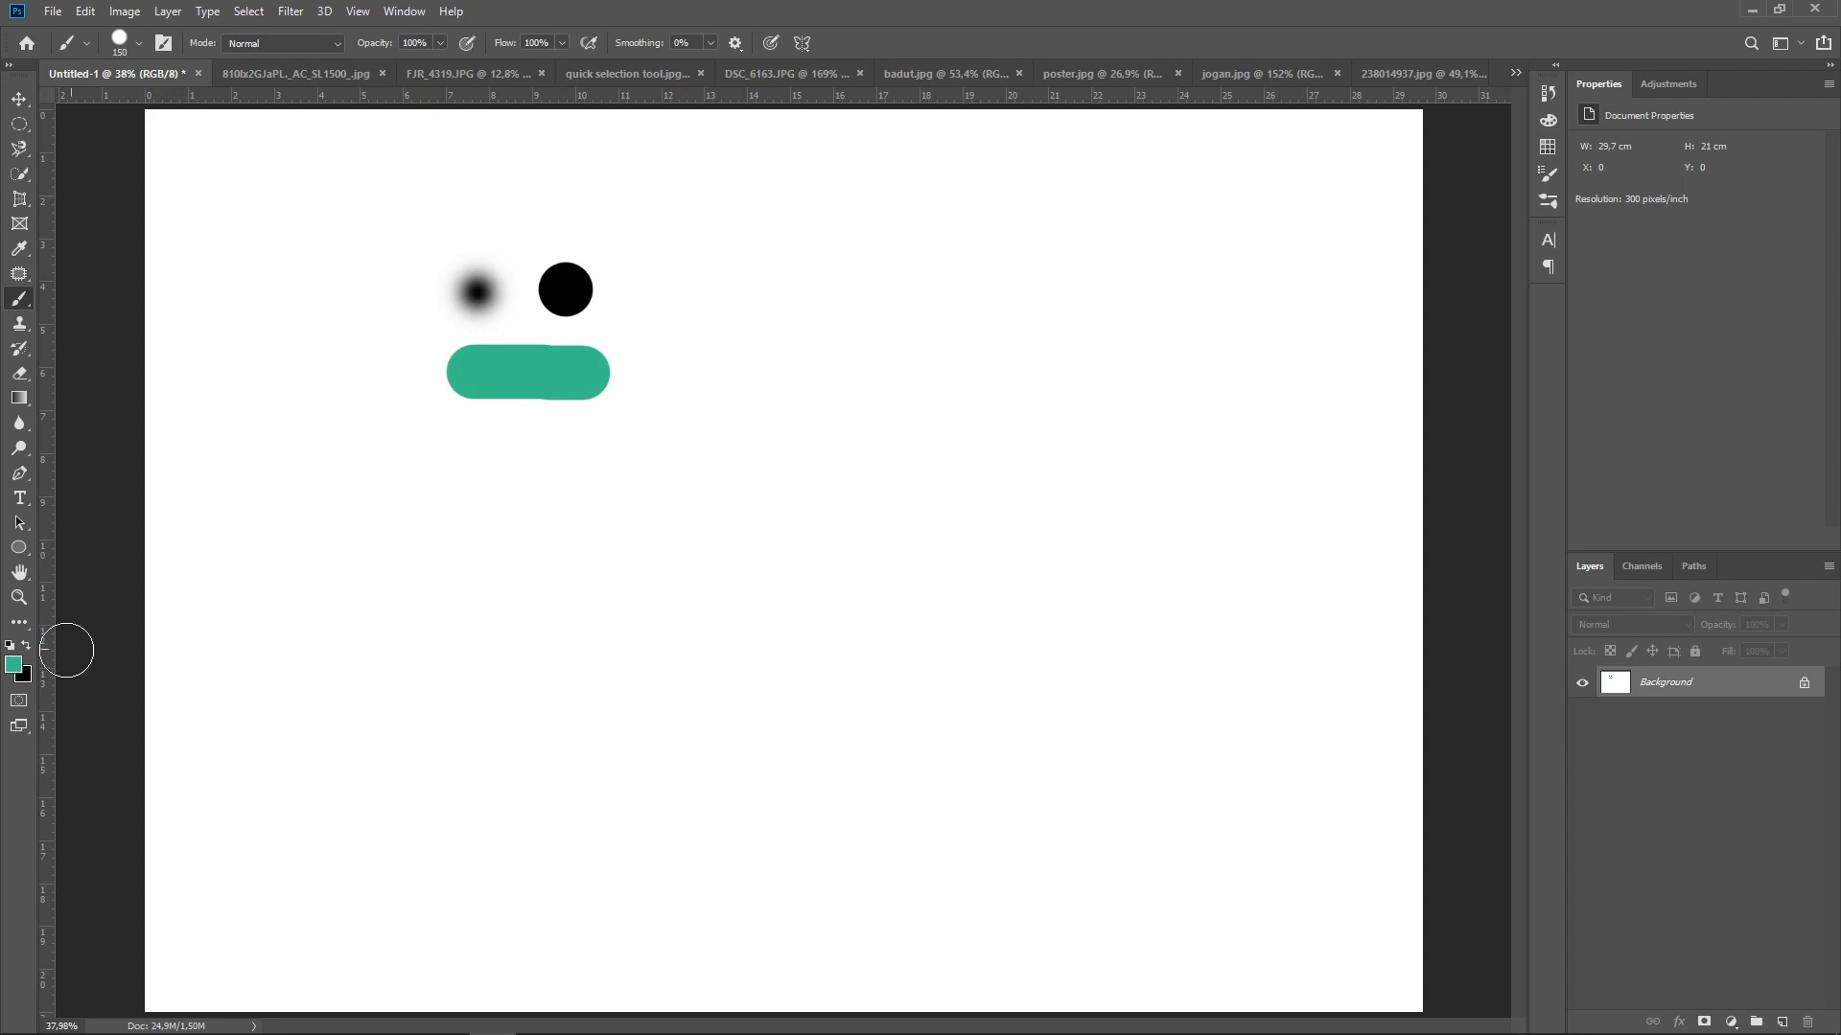
Set the foreground color to red c13838 and paint a short horizontal stroke beneath the green one
click(13, 665)
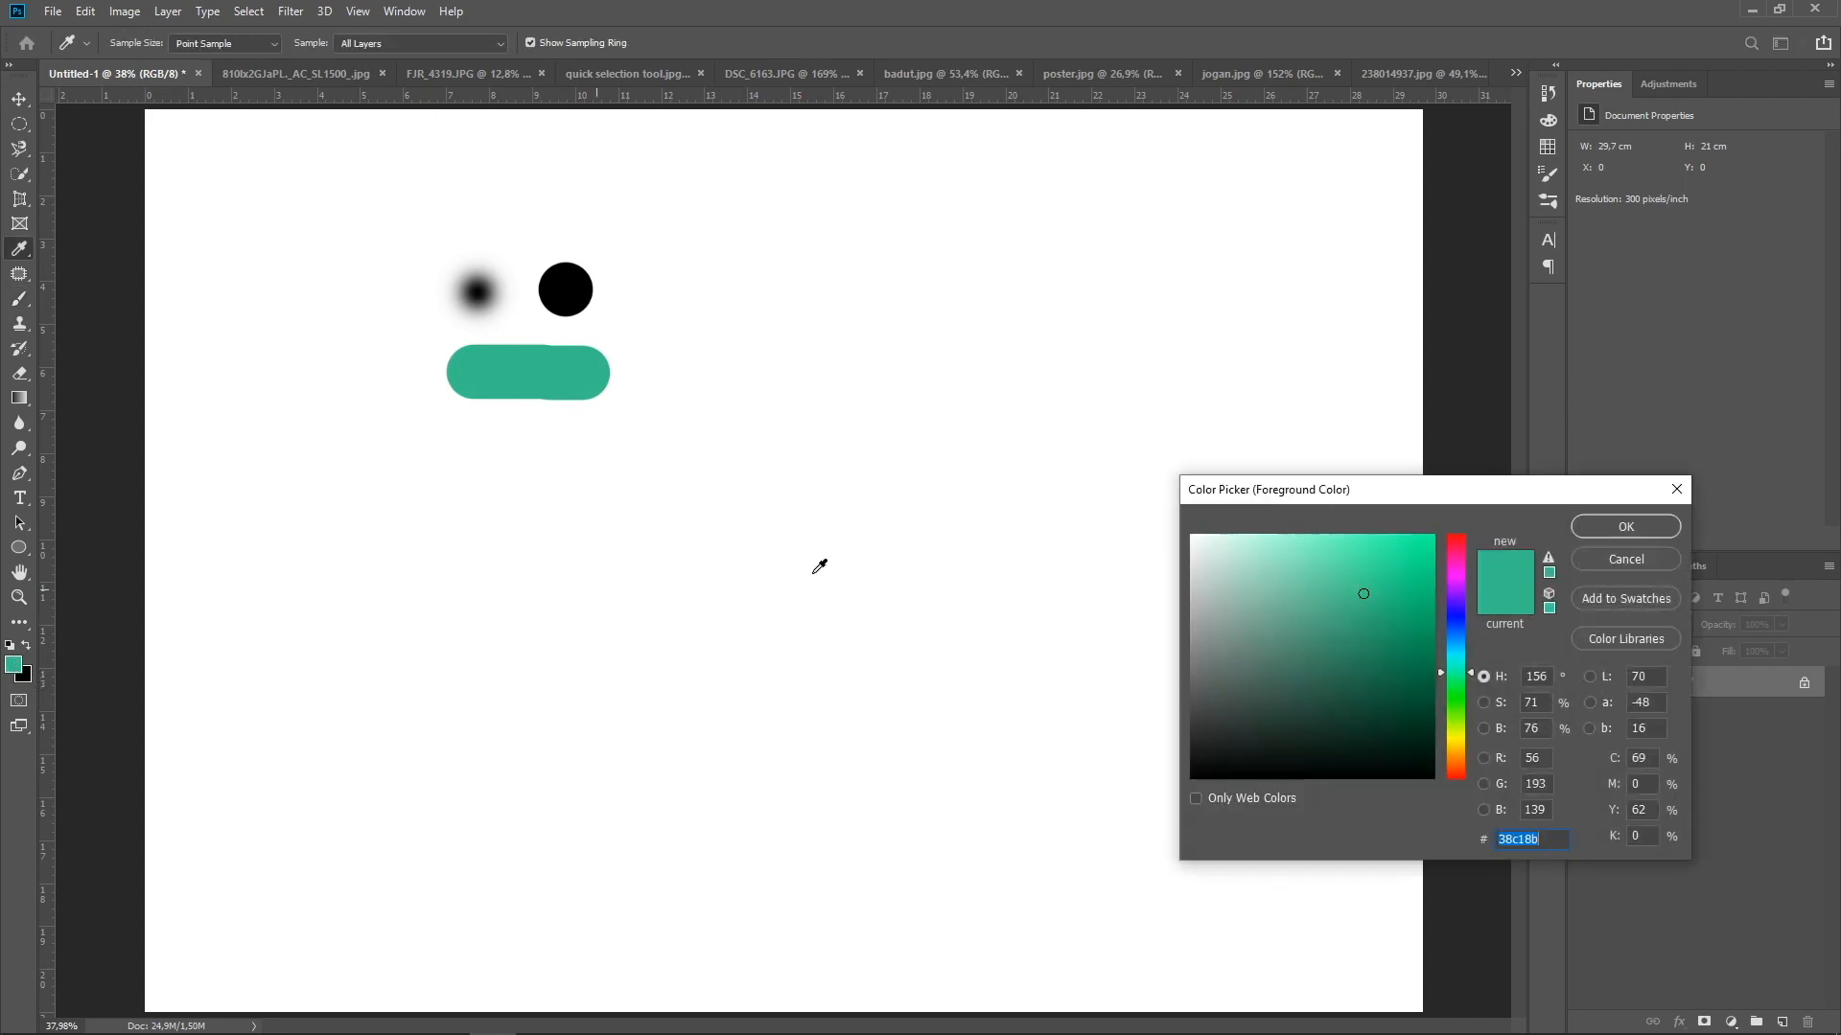
drag(1470, 674, 1471, 535)
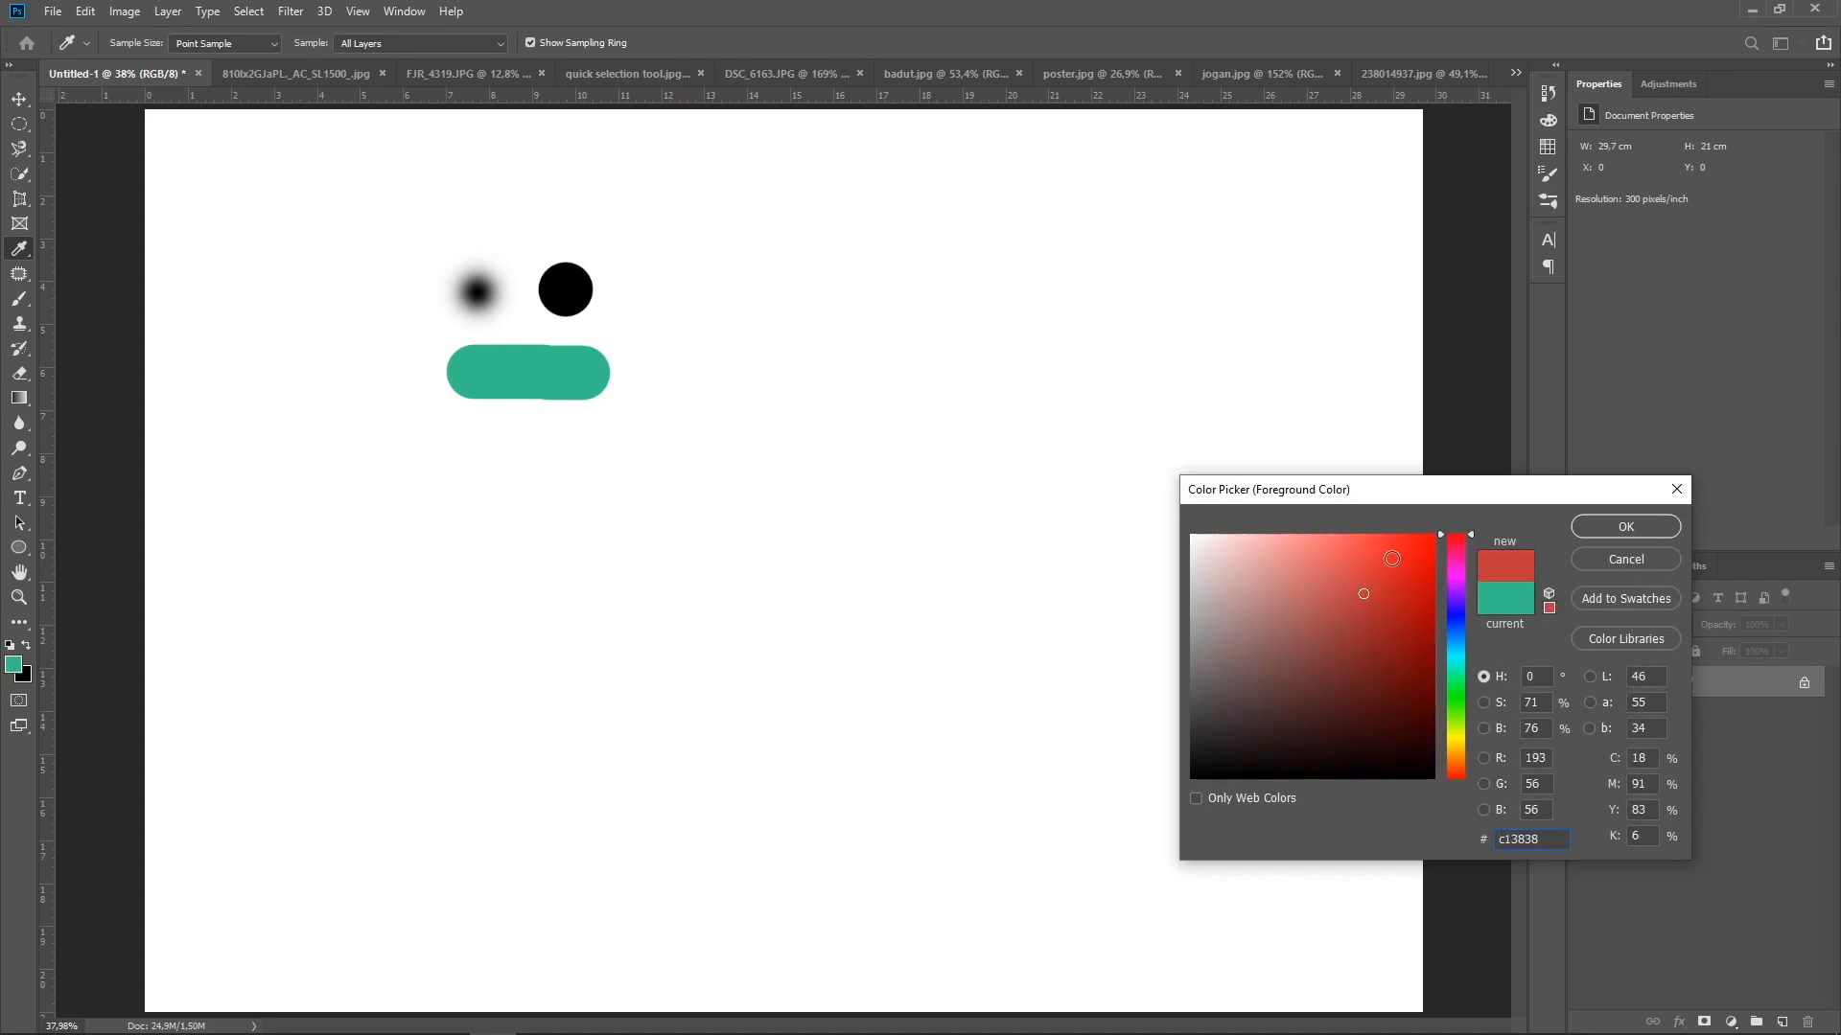
click(1585, 525)
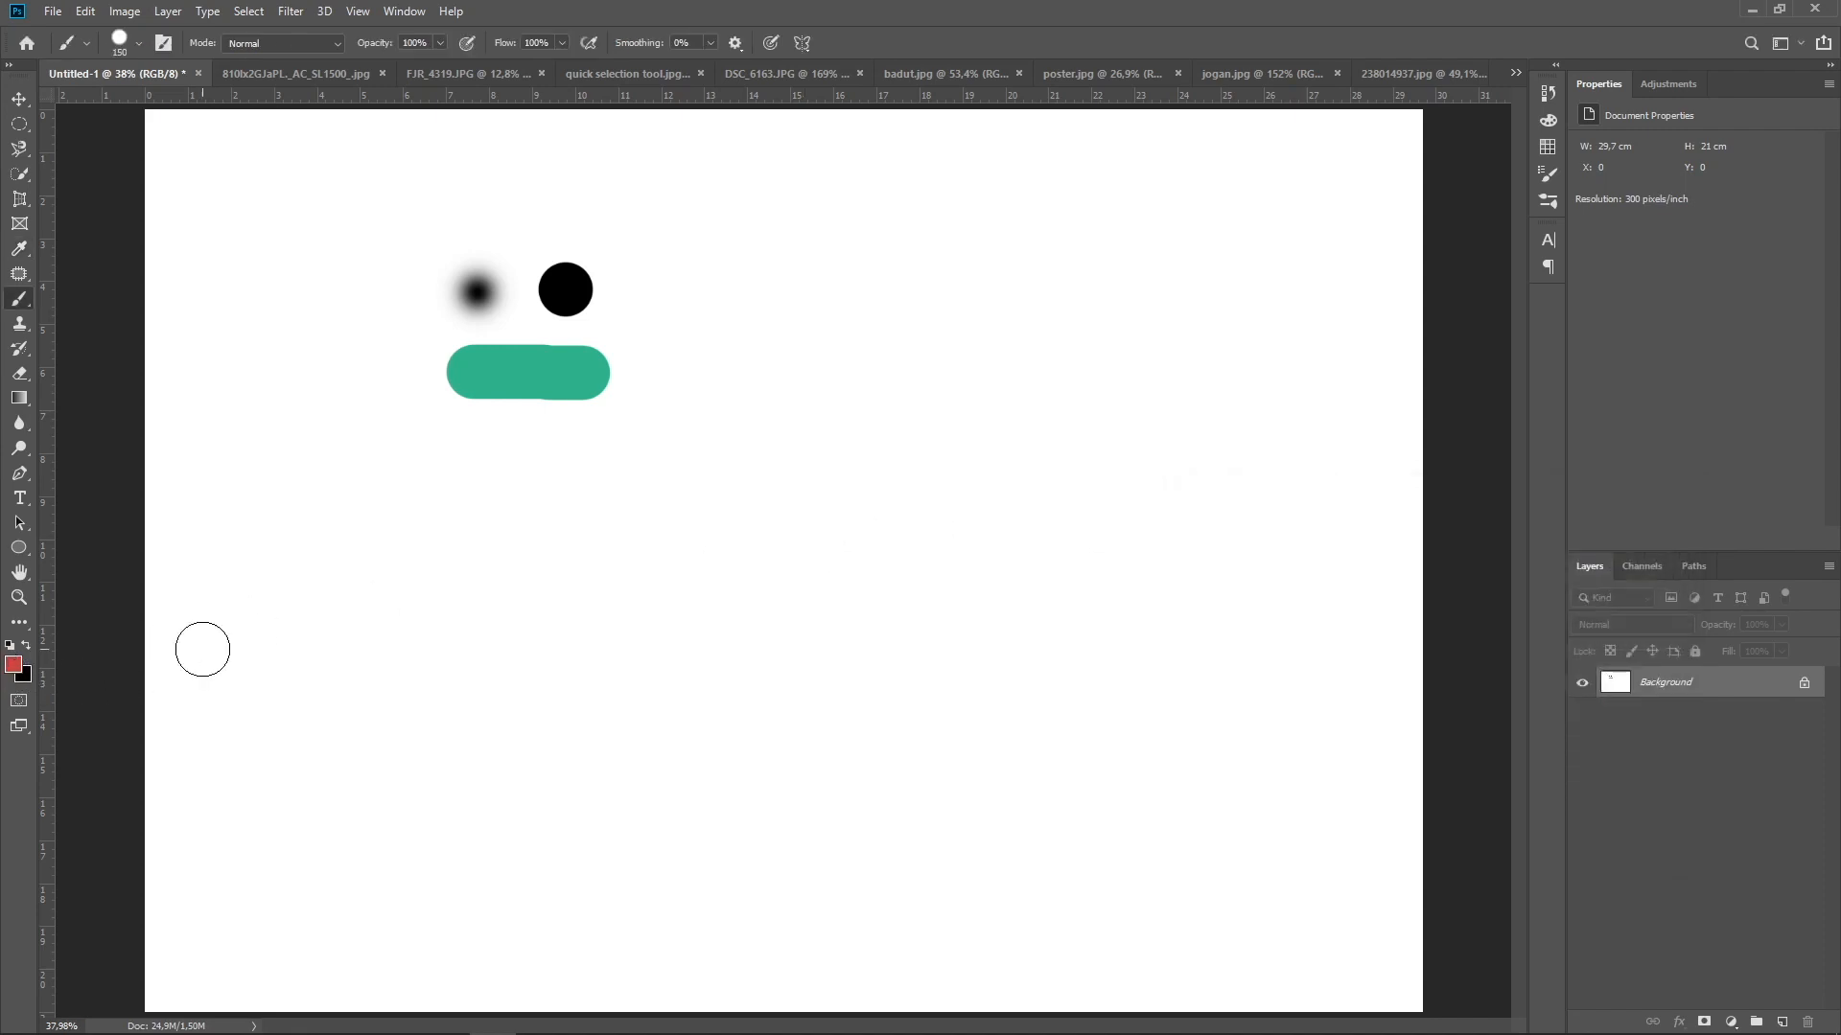
click(463, 444)
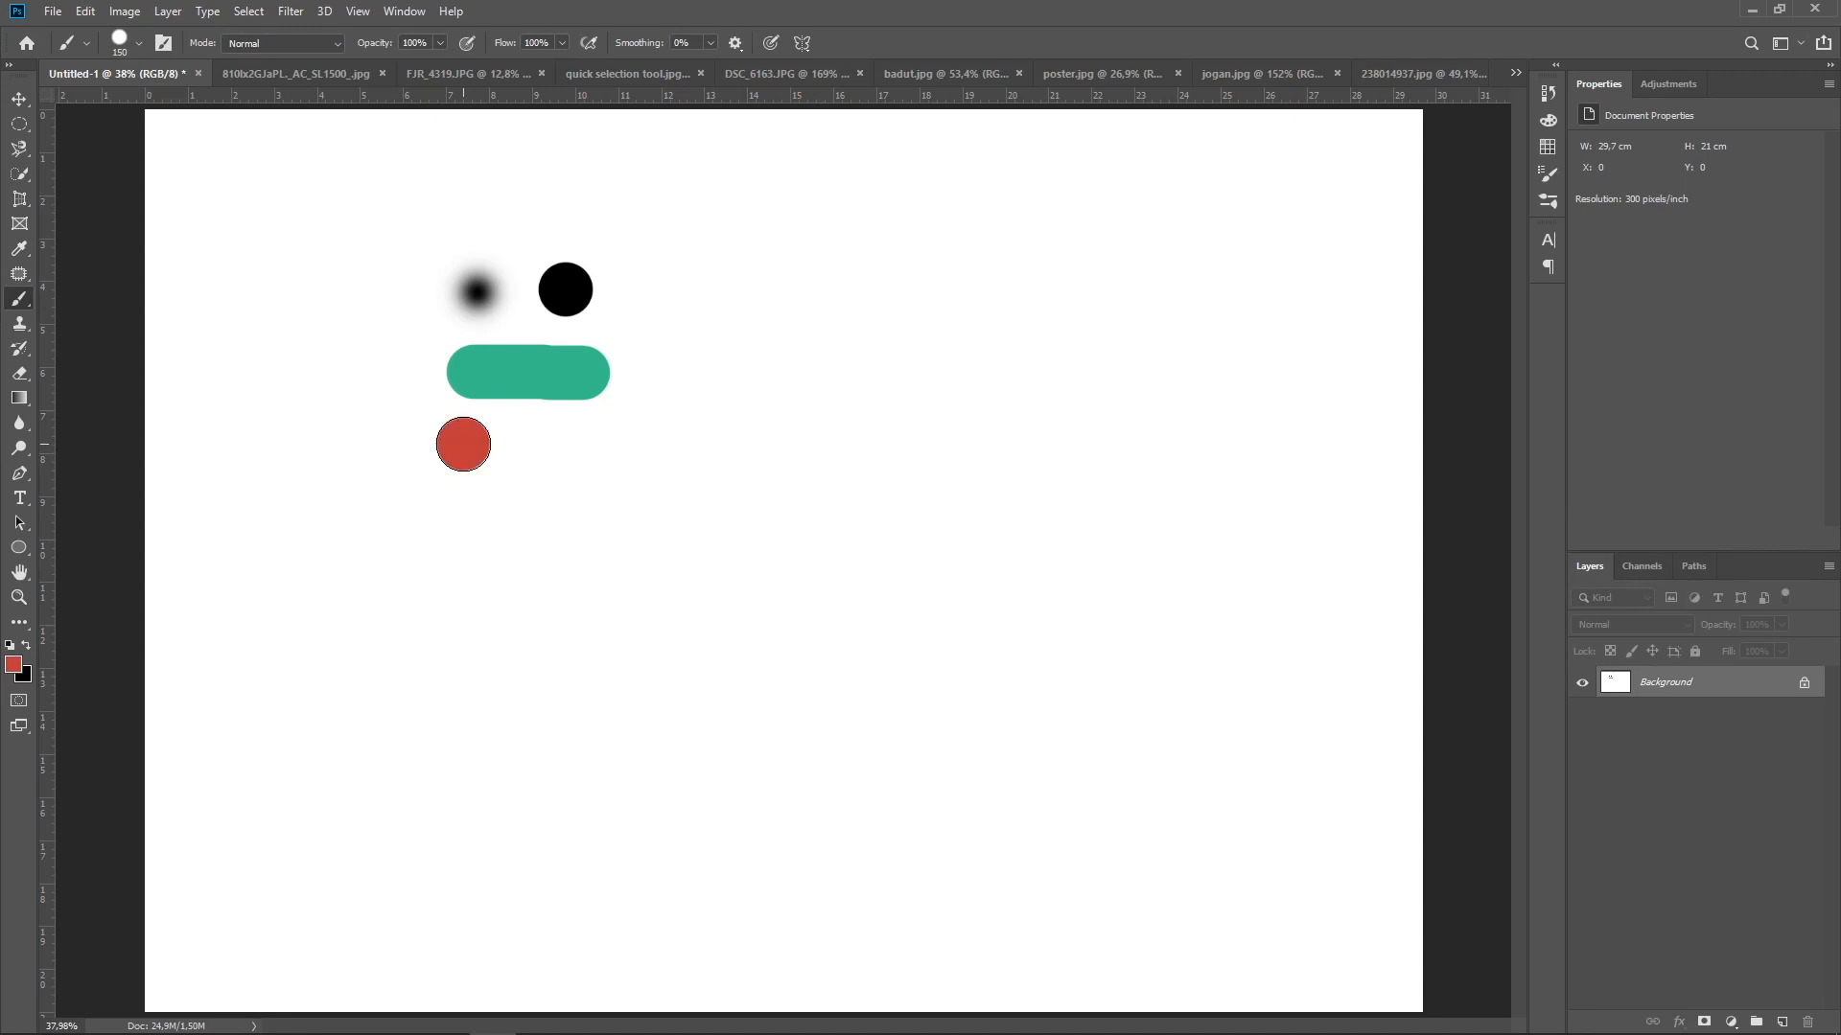
drag(463, 444, 592, 440)
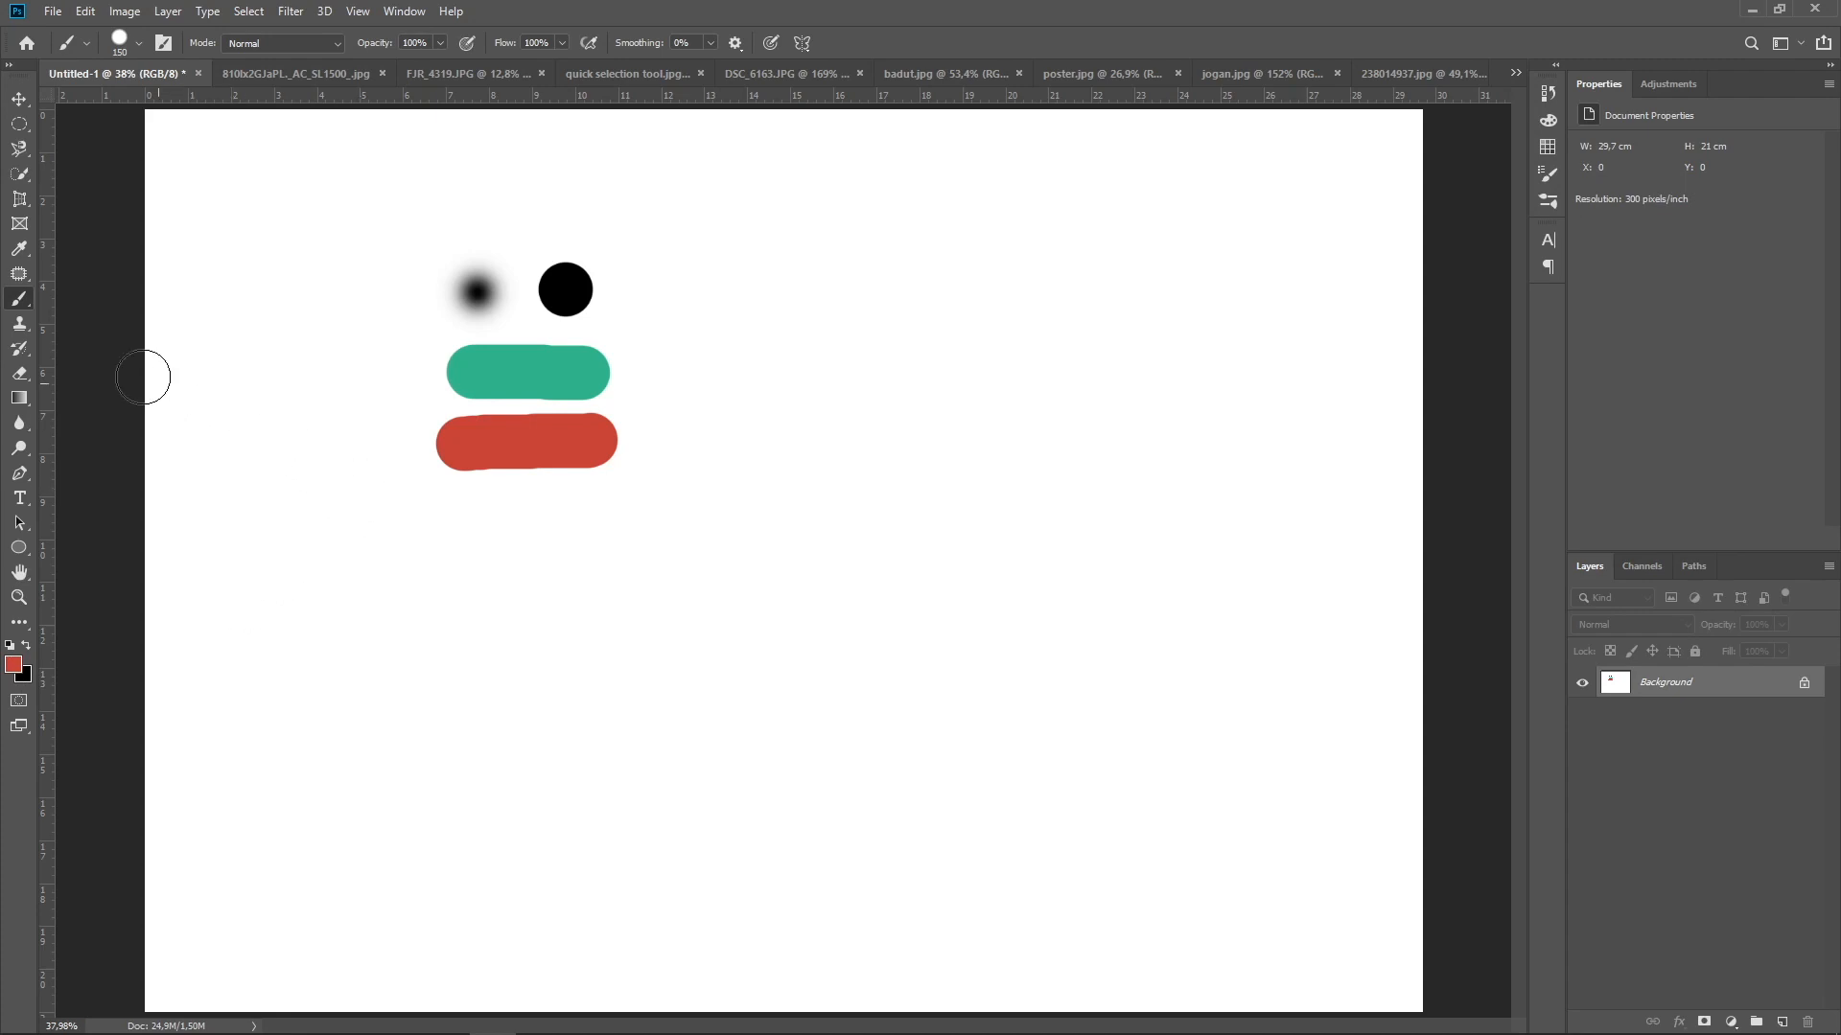
Activate the Clone Stamp, switch to jogan.jpg and enlarge the brush to 80 px
click(19, 325)
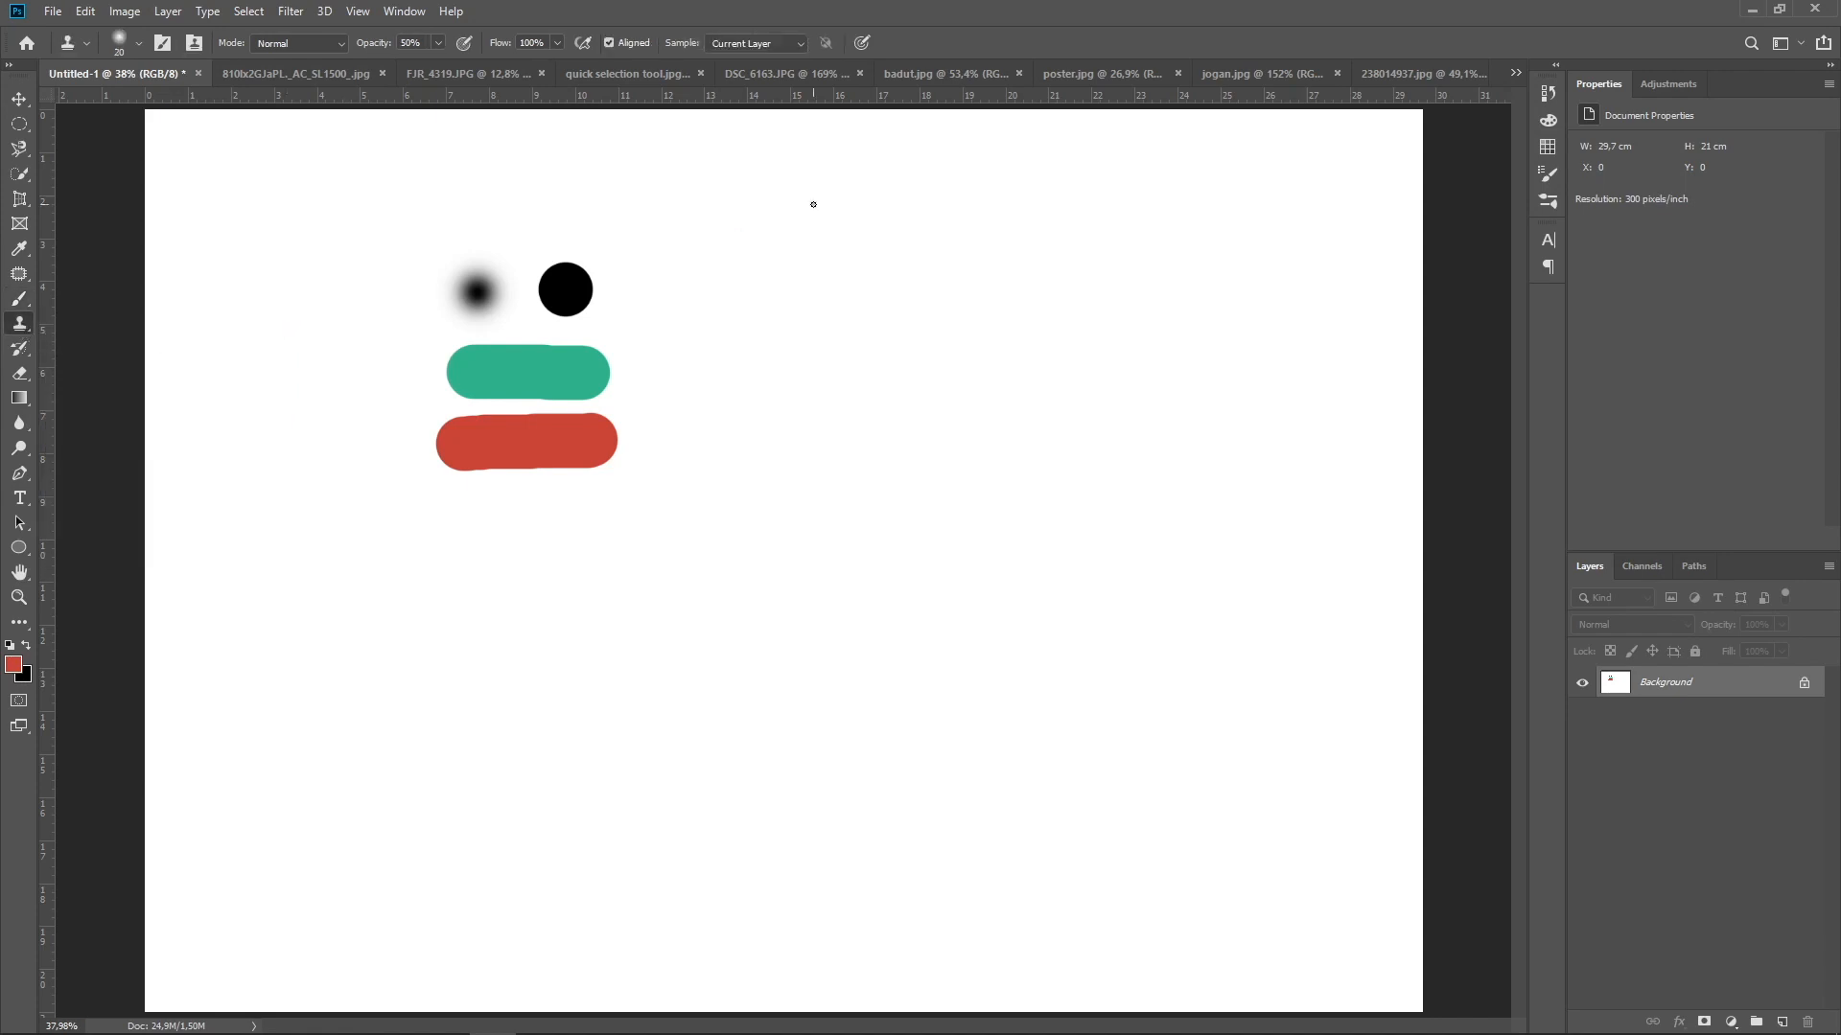
click(1424, 72)
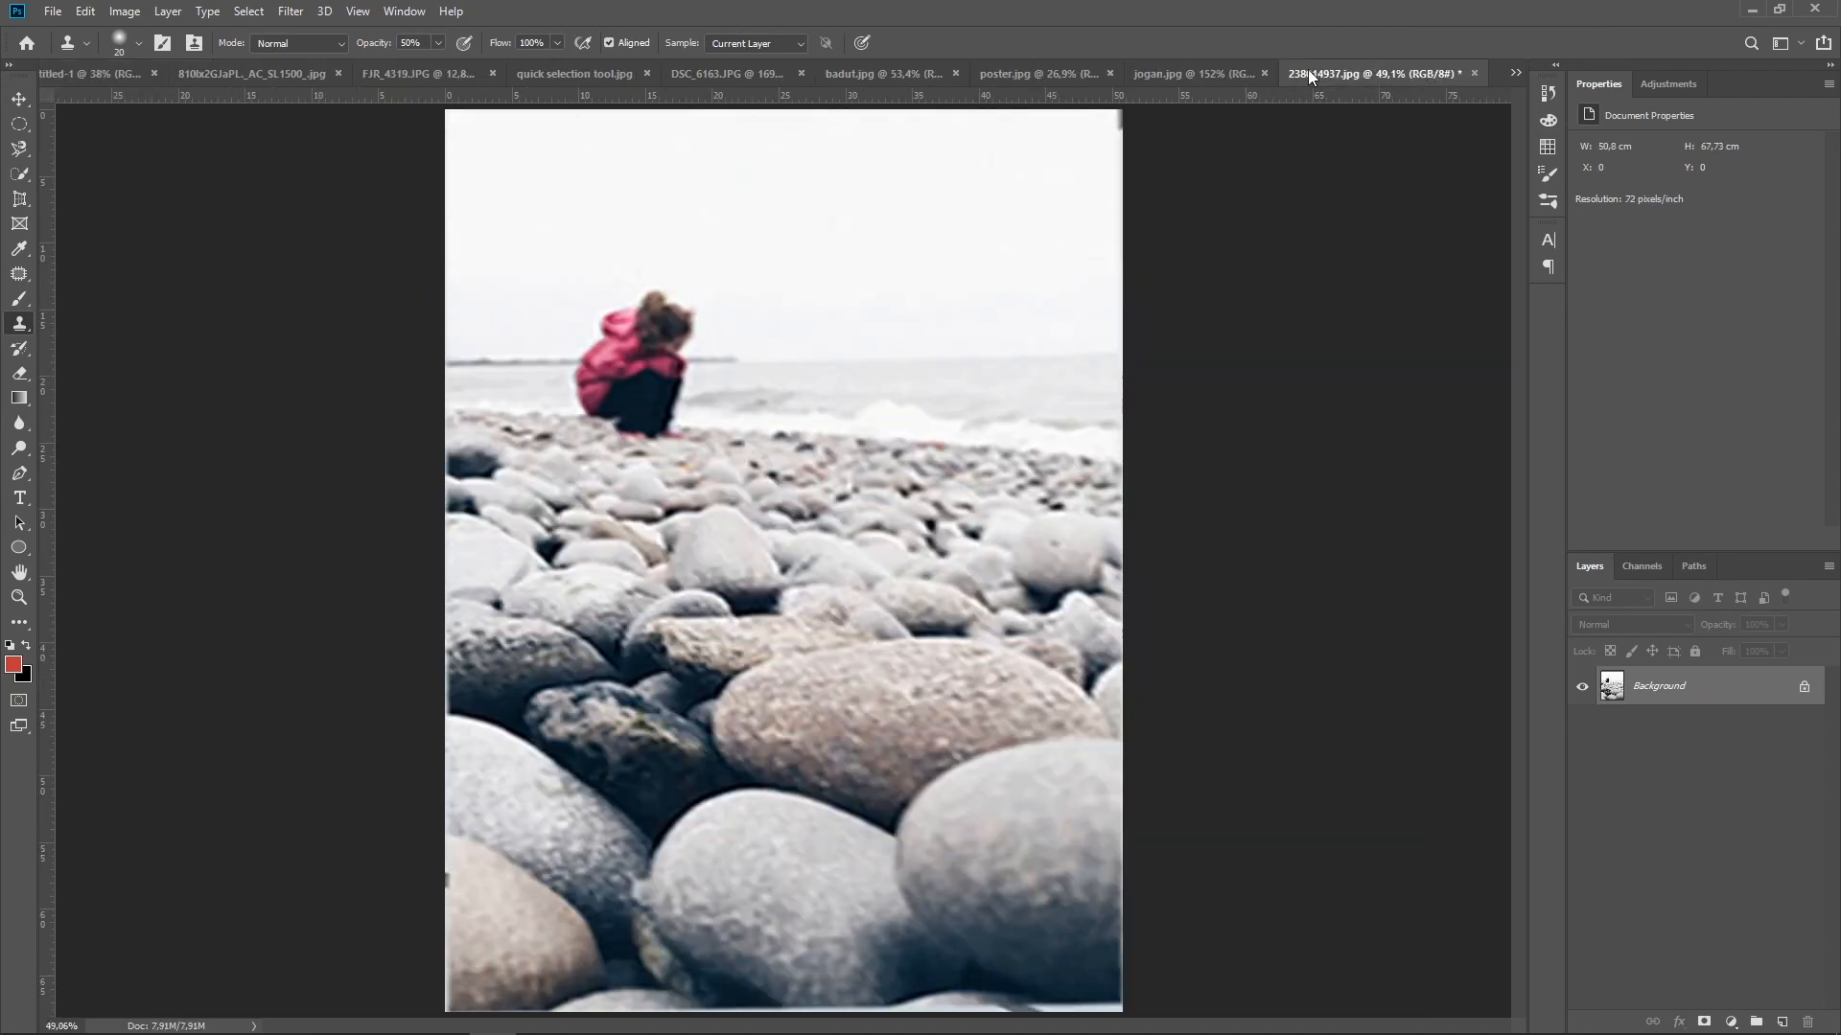
click(1236, 76)
key(bracketright)
key(bracketright)
key(bracketright)
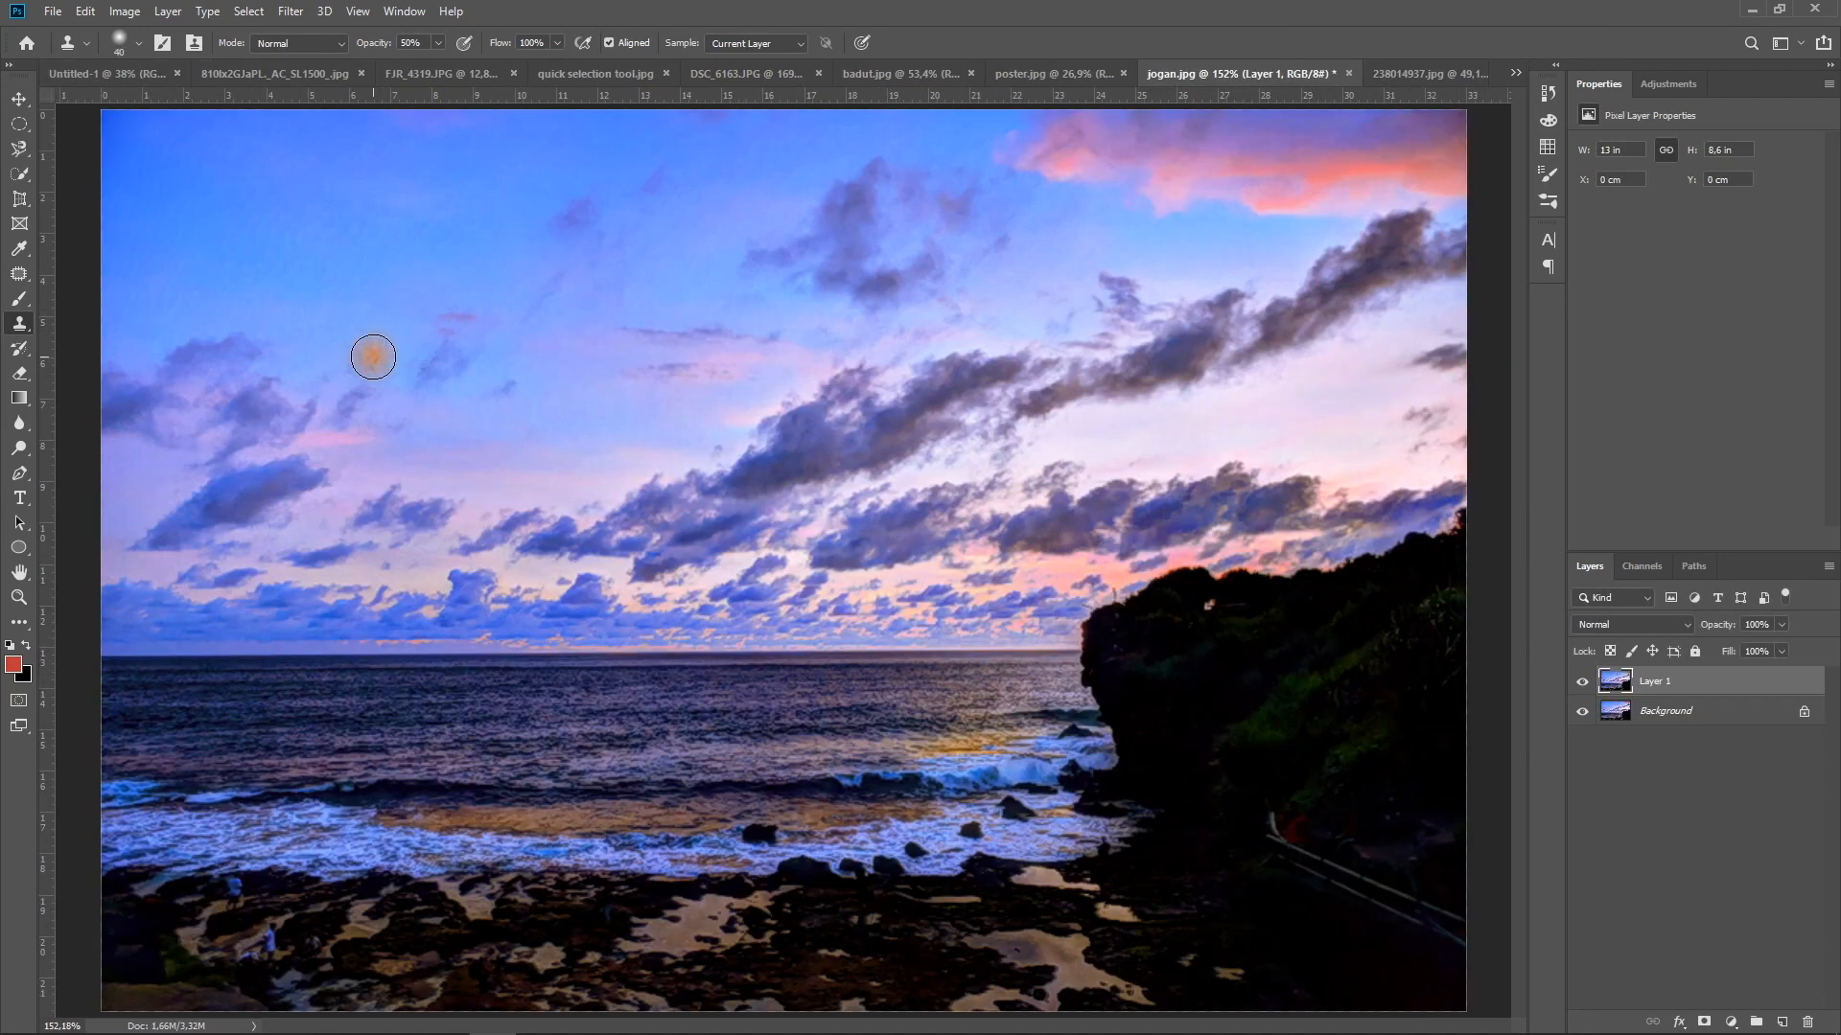
key(bracketright)
key(bracketright)
key(bracketright)
key(bracketright)
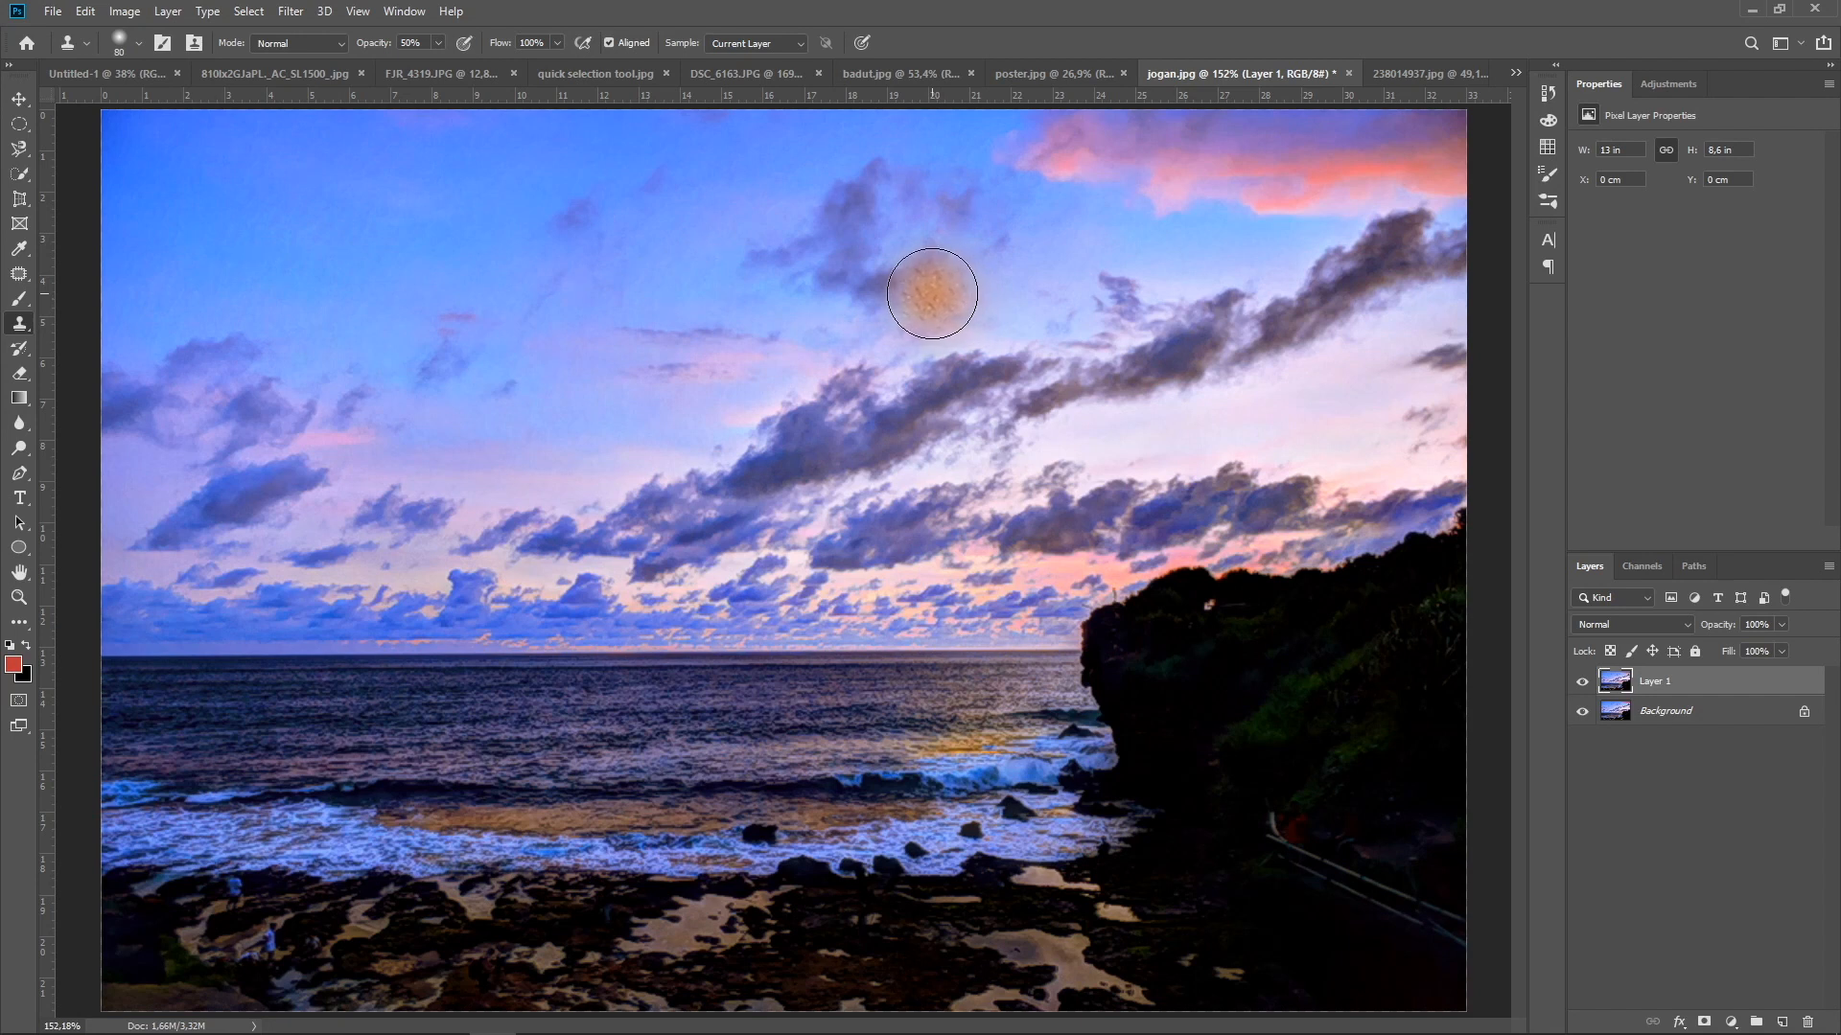
Sample the sky beside the dark upper-middle cloud and clone it onto the left part of the sky at 50% opacity in Normal mode
alt+click(932, 294)
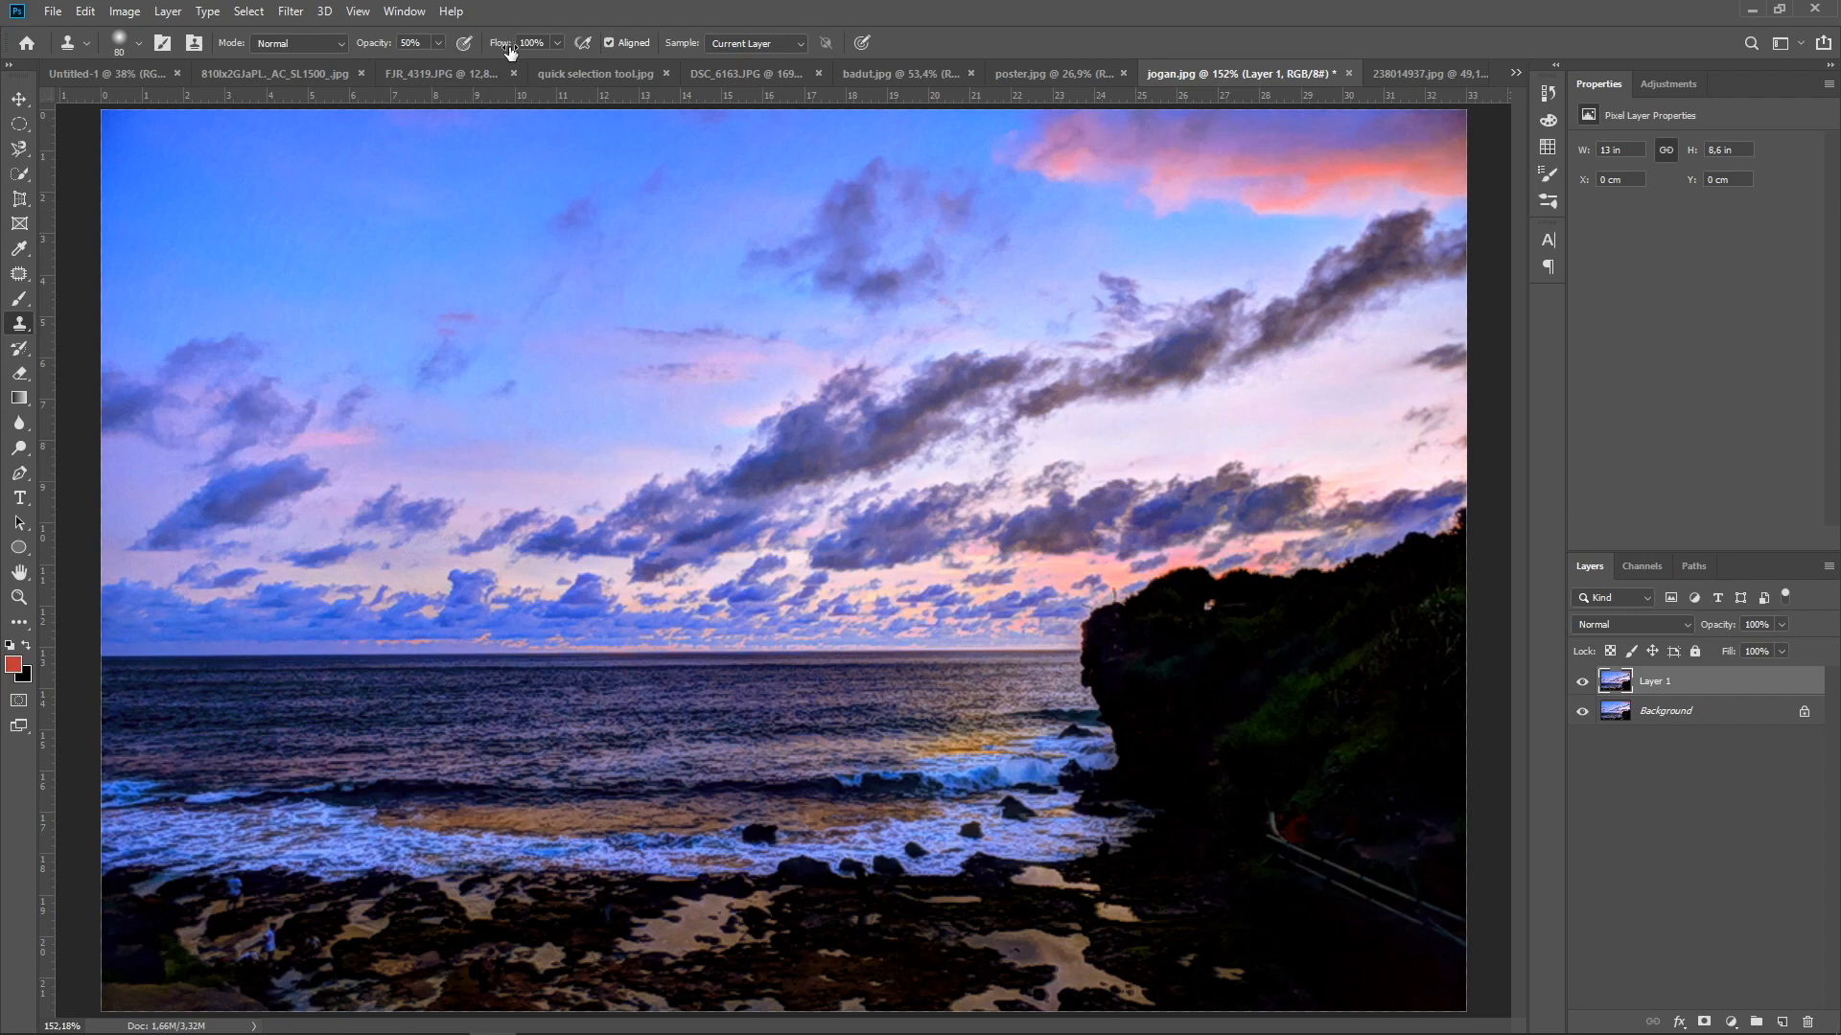
click(341, 45)
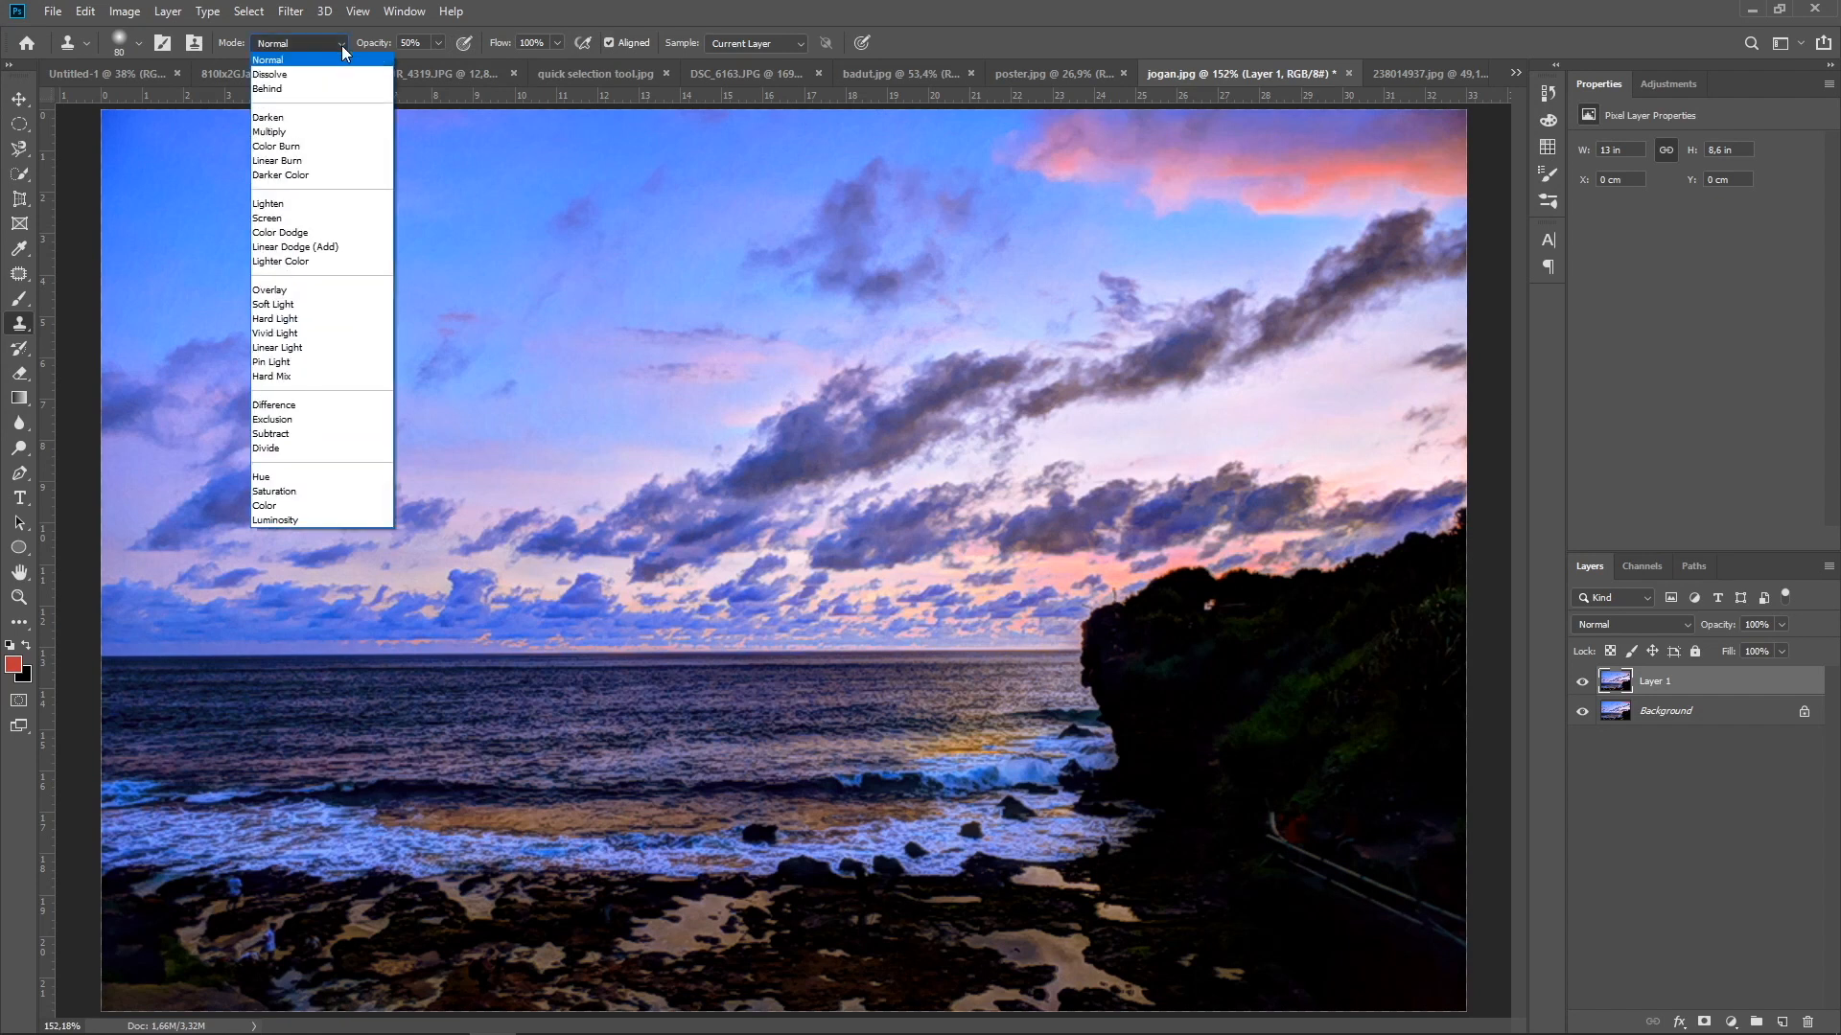
click(341, 44)
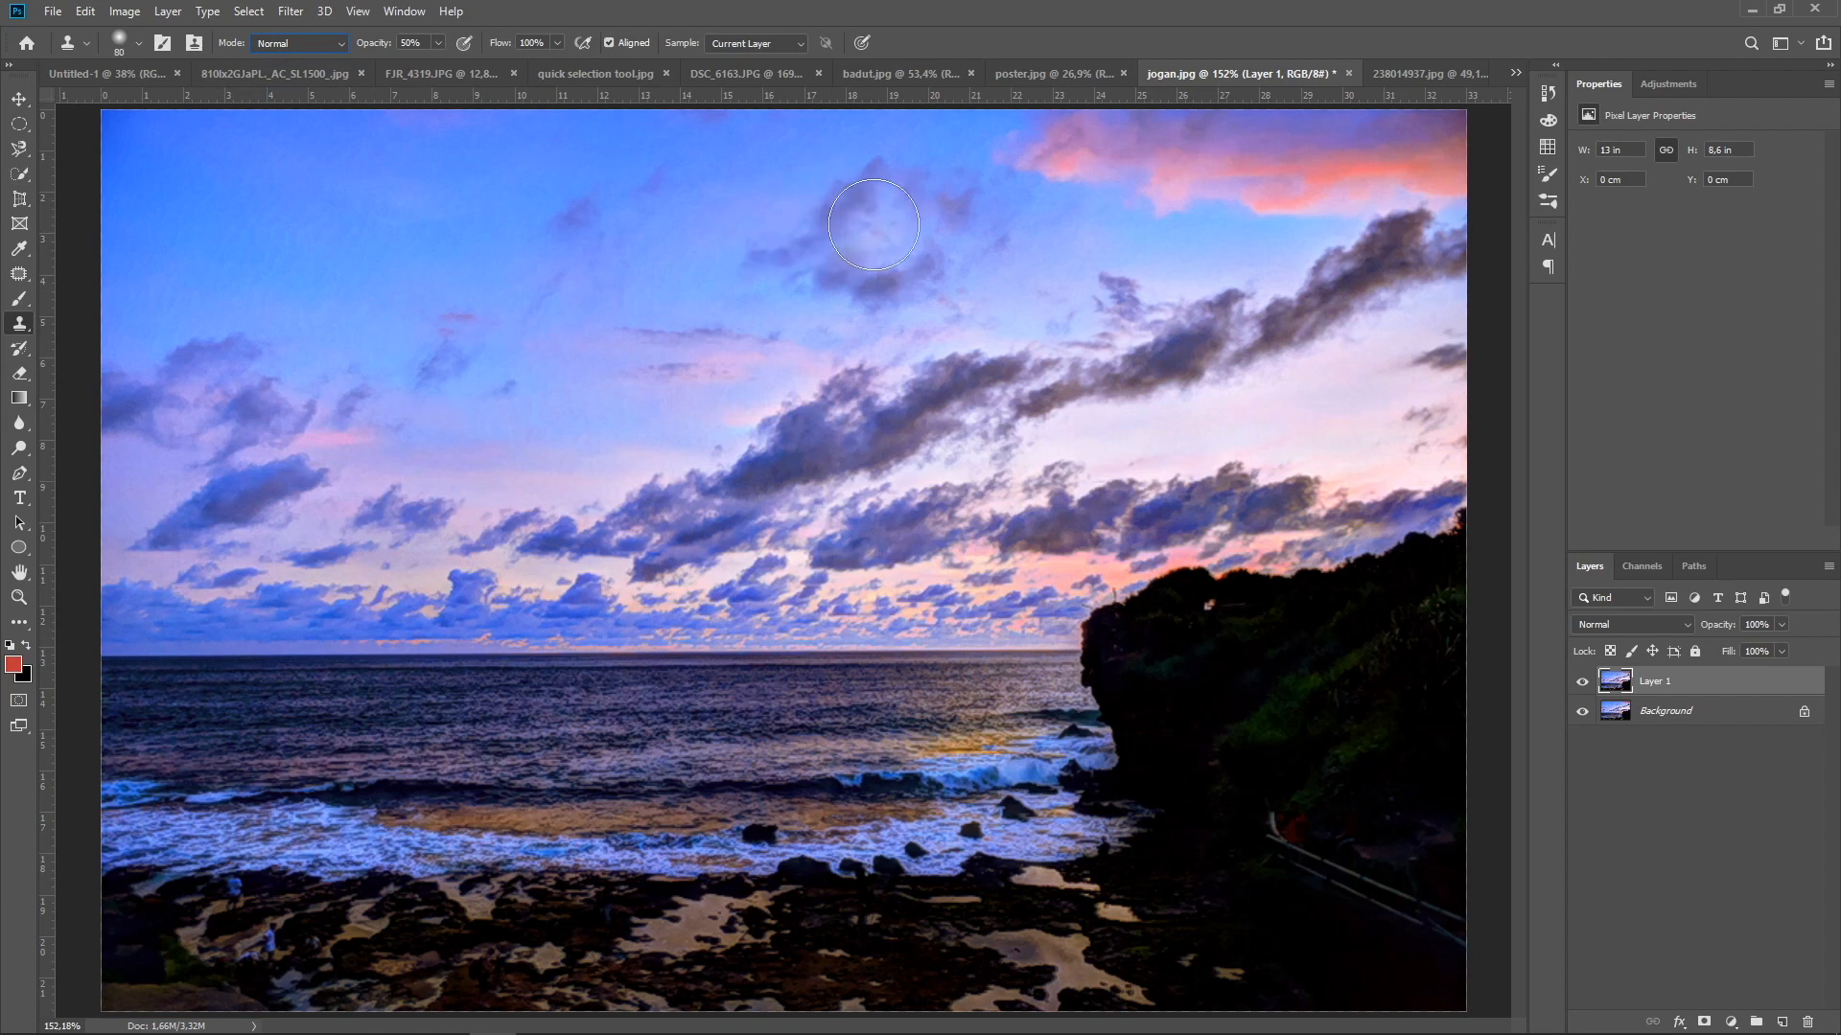
alt+click(944, 304)
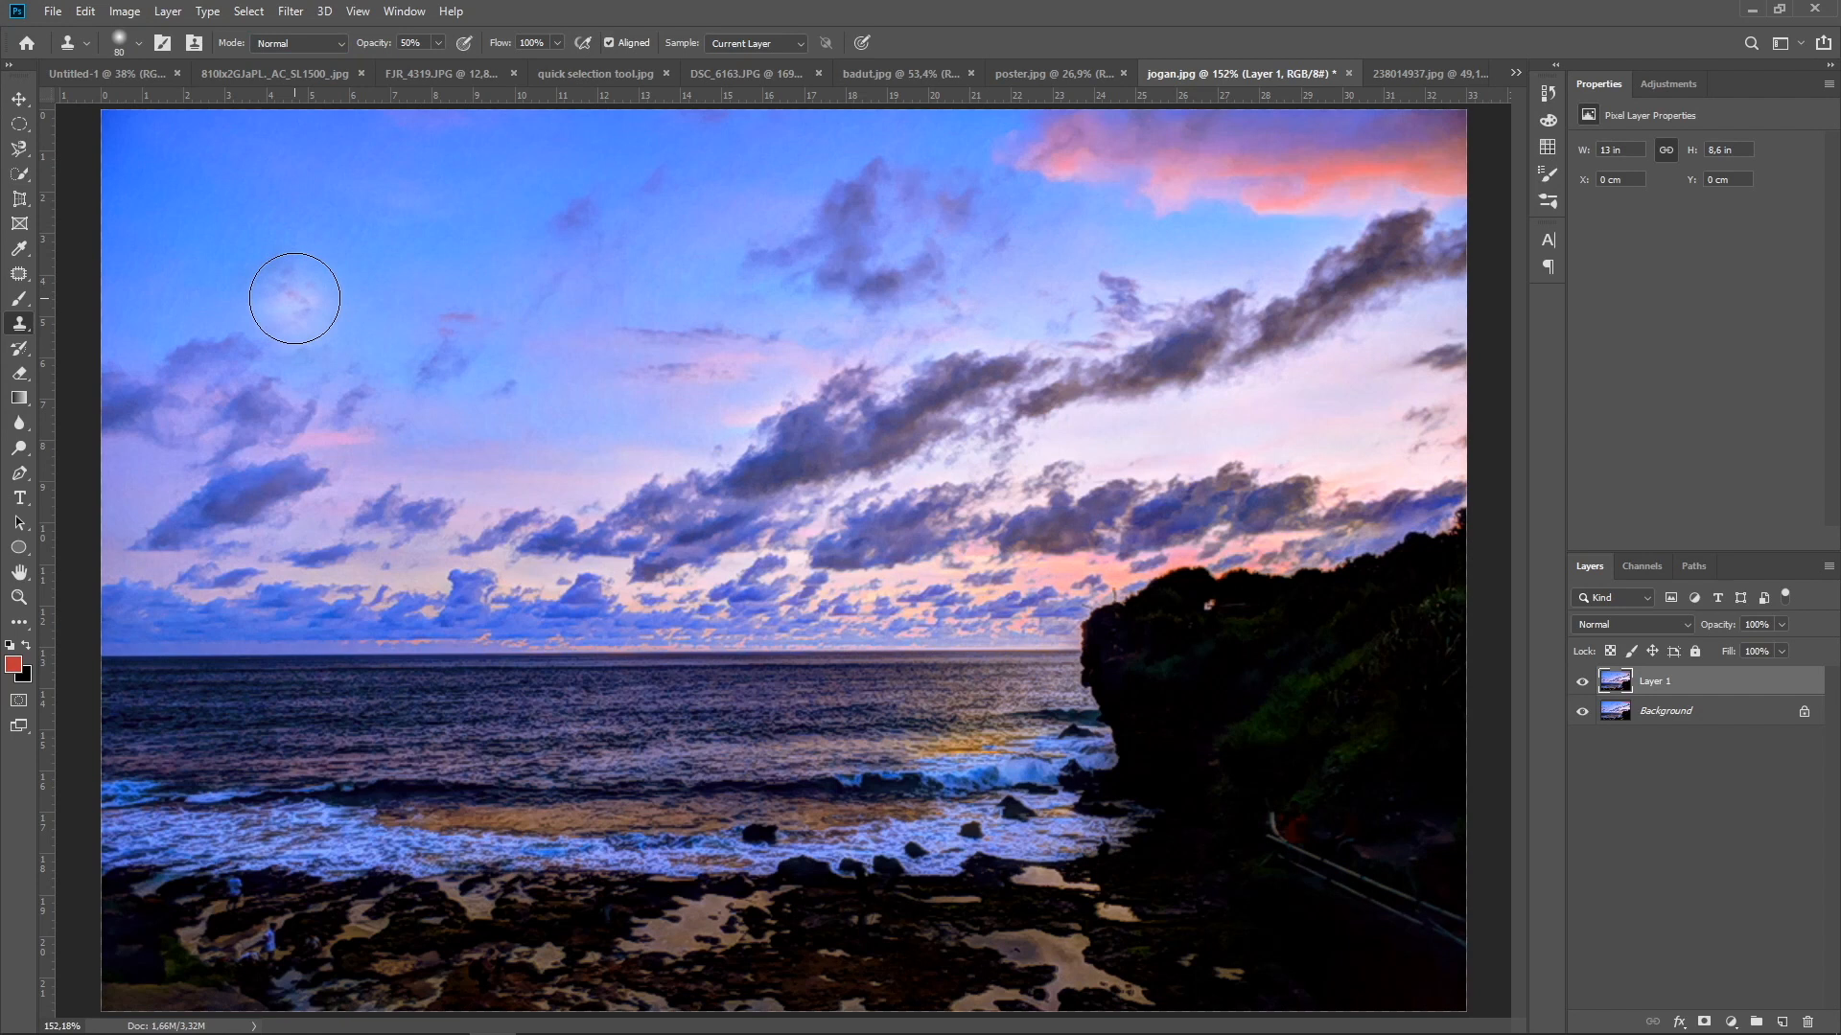
mouse_move(294, 298)
mouse_down()
mouse_move(323, 179)
mouse_move(263, 302)
mouse_move(267, 206)
mouse_move(241, 294)
mouse_move(247, 211)
mouse_move(235, 272)
mouse_move(245, 169)
mouse_move(202, 261)
mouse_move(206, 200)
mouse_move(201, 264)
mouse_move(192, 183)
mouse_move(169, 242)
mouse_move(183, 173)
mouse_move(389, 177)
mouse_move(358, 213)
mouse_move(368, 202)
mouse_move(327, 203)
mouse_move(326, 253)
mouse_move(359, 265)
mouse_move(326, 298)
mouse_move(219, 286)
mouse_move(142, 272)
mouse_move(155, 232)
mouse_move(106, 215)
mouse_move(137, 169)
mouse_move(126, 148)
mouse_move(218, 172)
mouse_move(134, 293)
mouse_move(144, 316)
mouse_move(154, 282)
mouse_move(261, 231)
mouse_move(301, 156)
mouse_move(378, 156)
mouse_move(288, 226)
mouse_move(365, 308)
mouse_move(308, 263)
mouse_up()
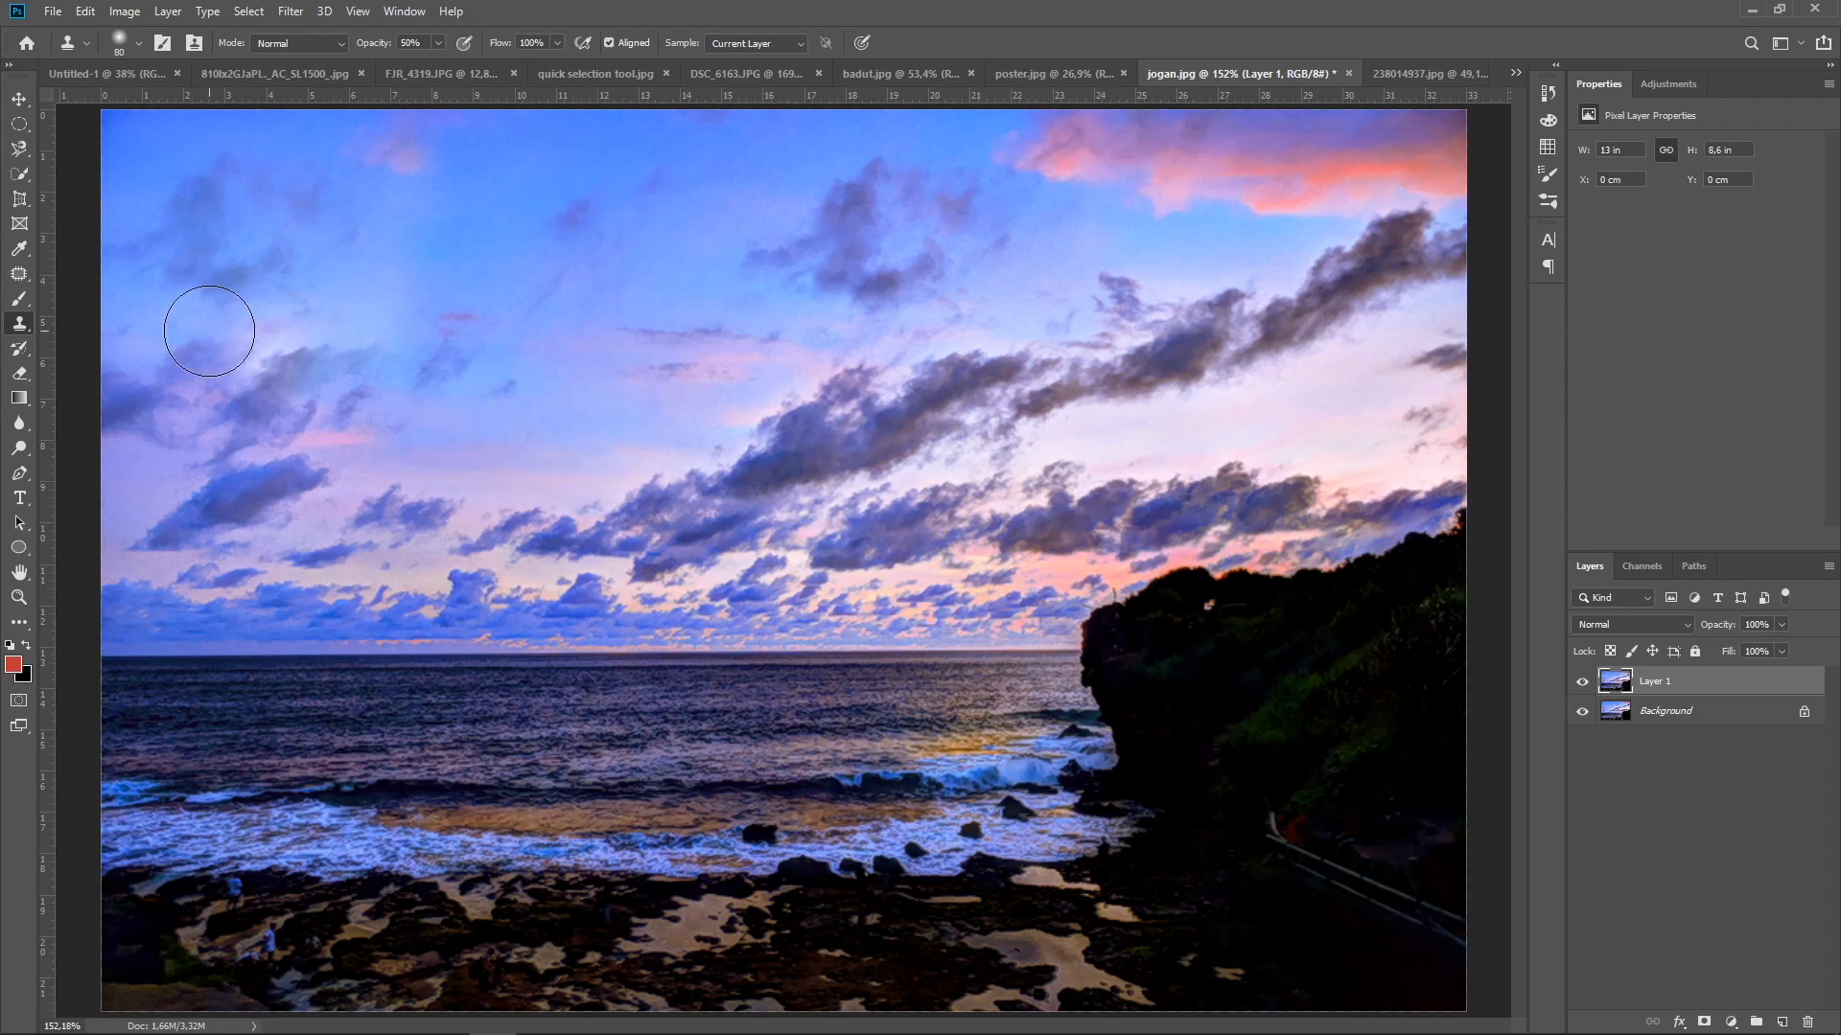
right_click(19, 331)
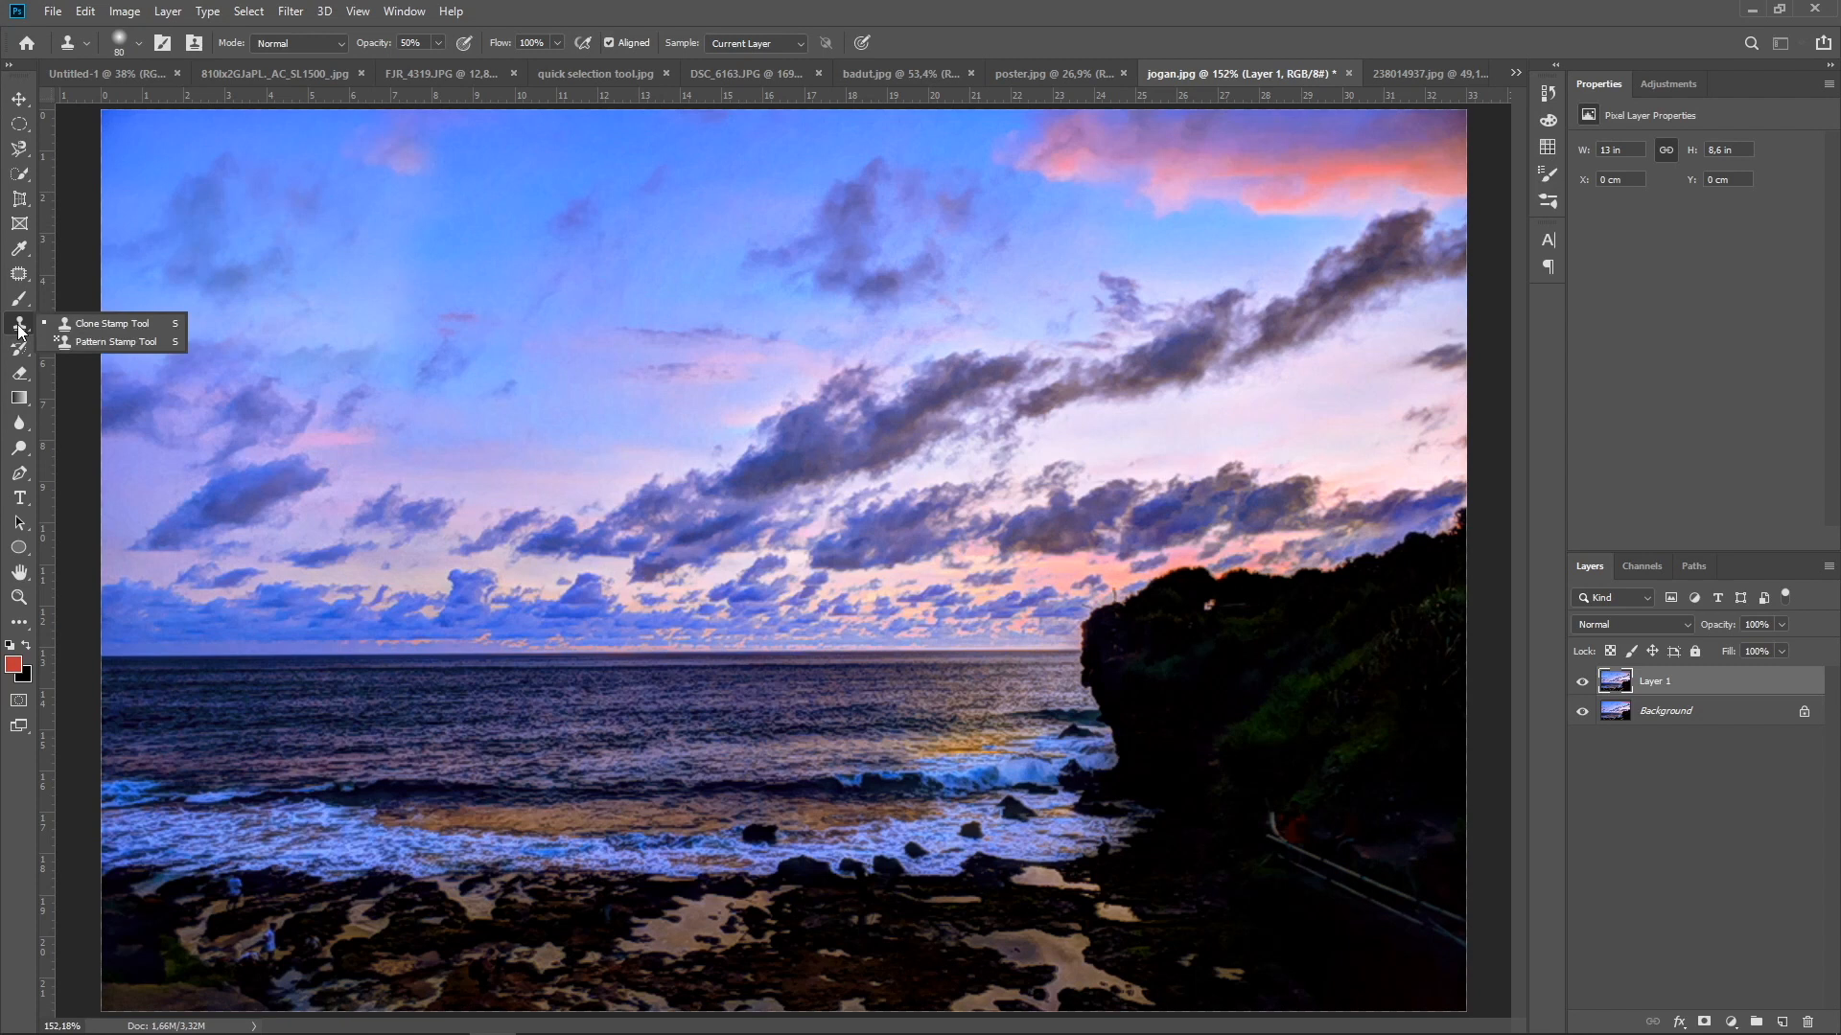
click(20, 331)
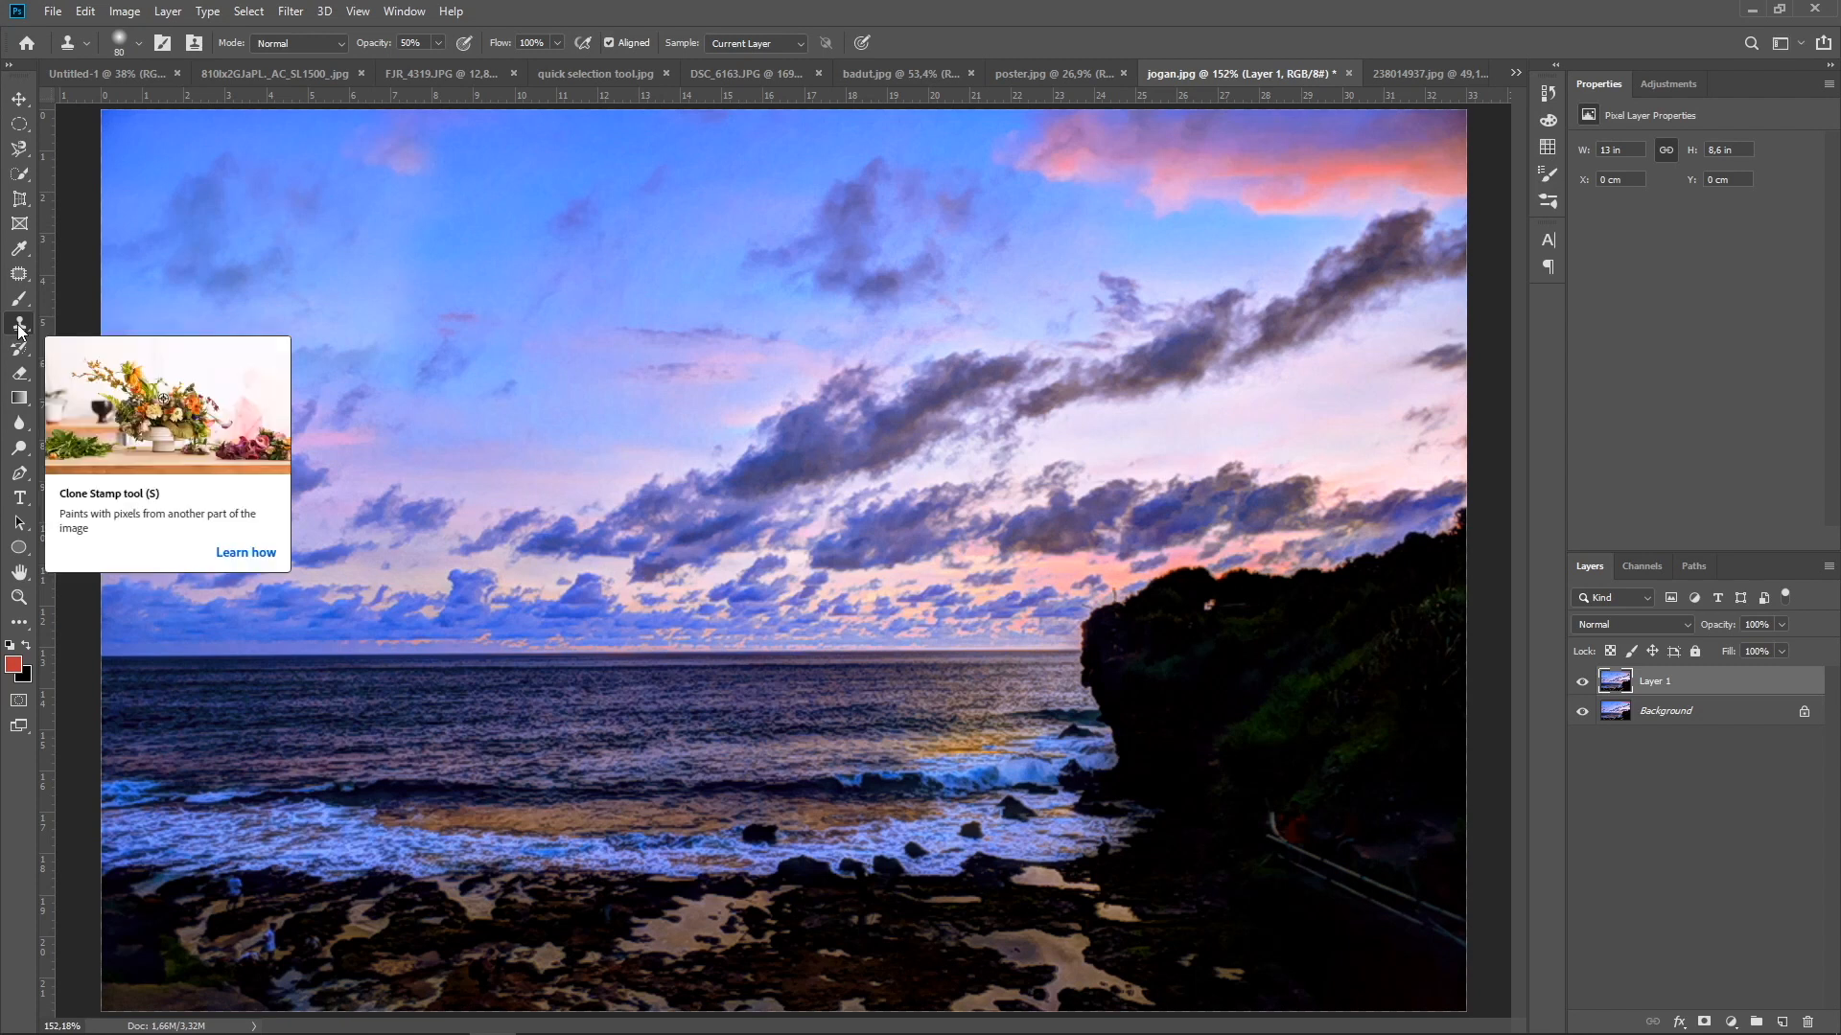
right_click(19, 330)
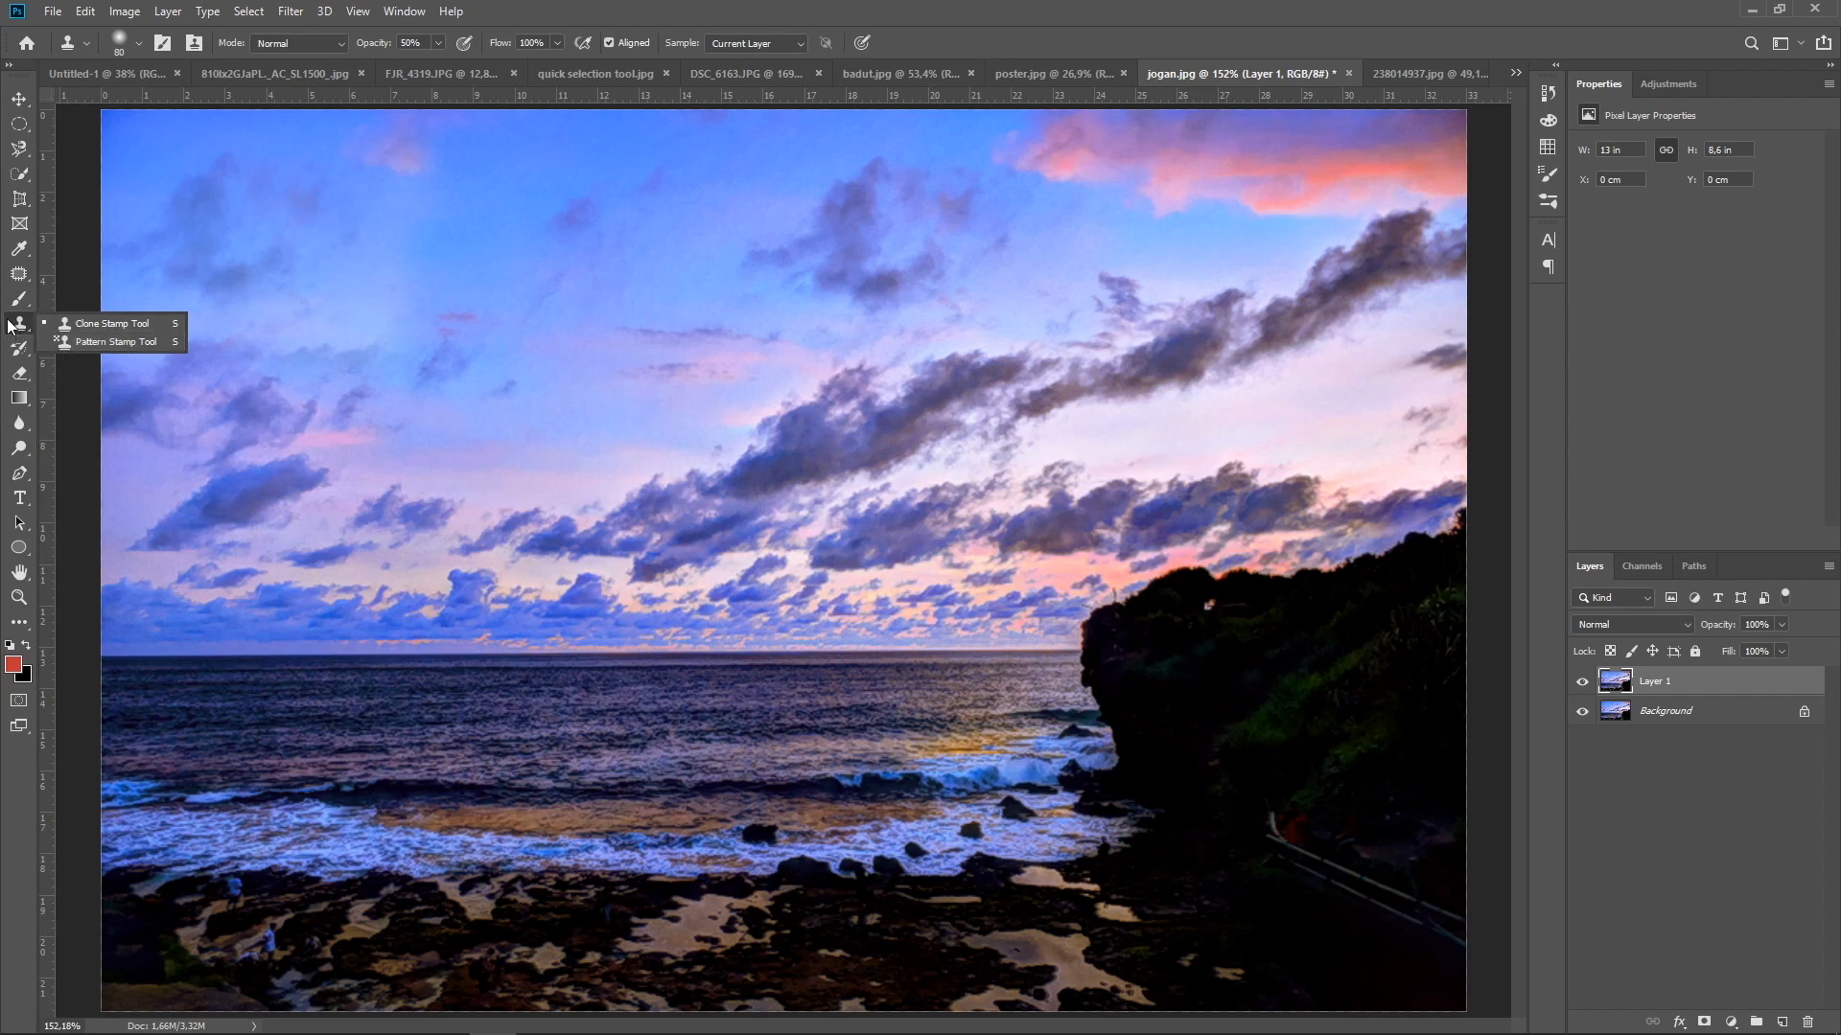
click(15, 332)
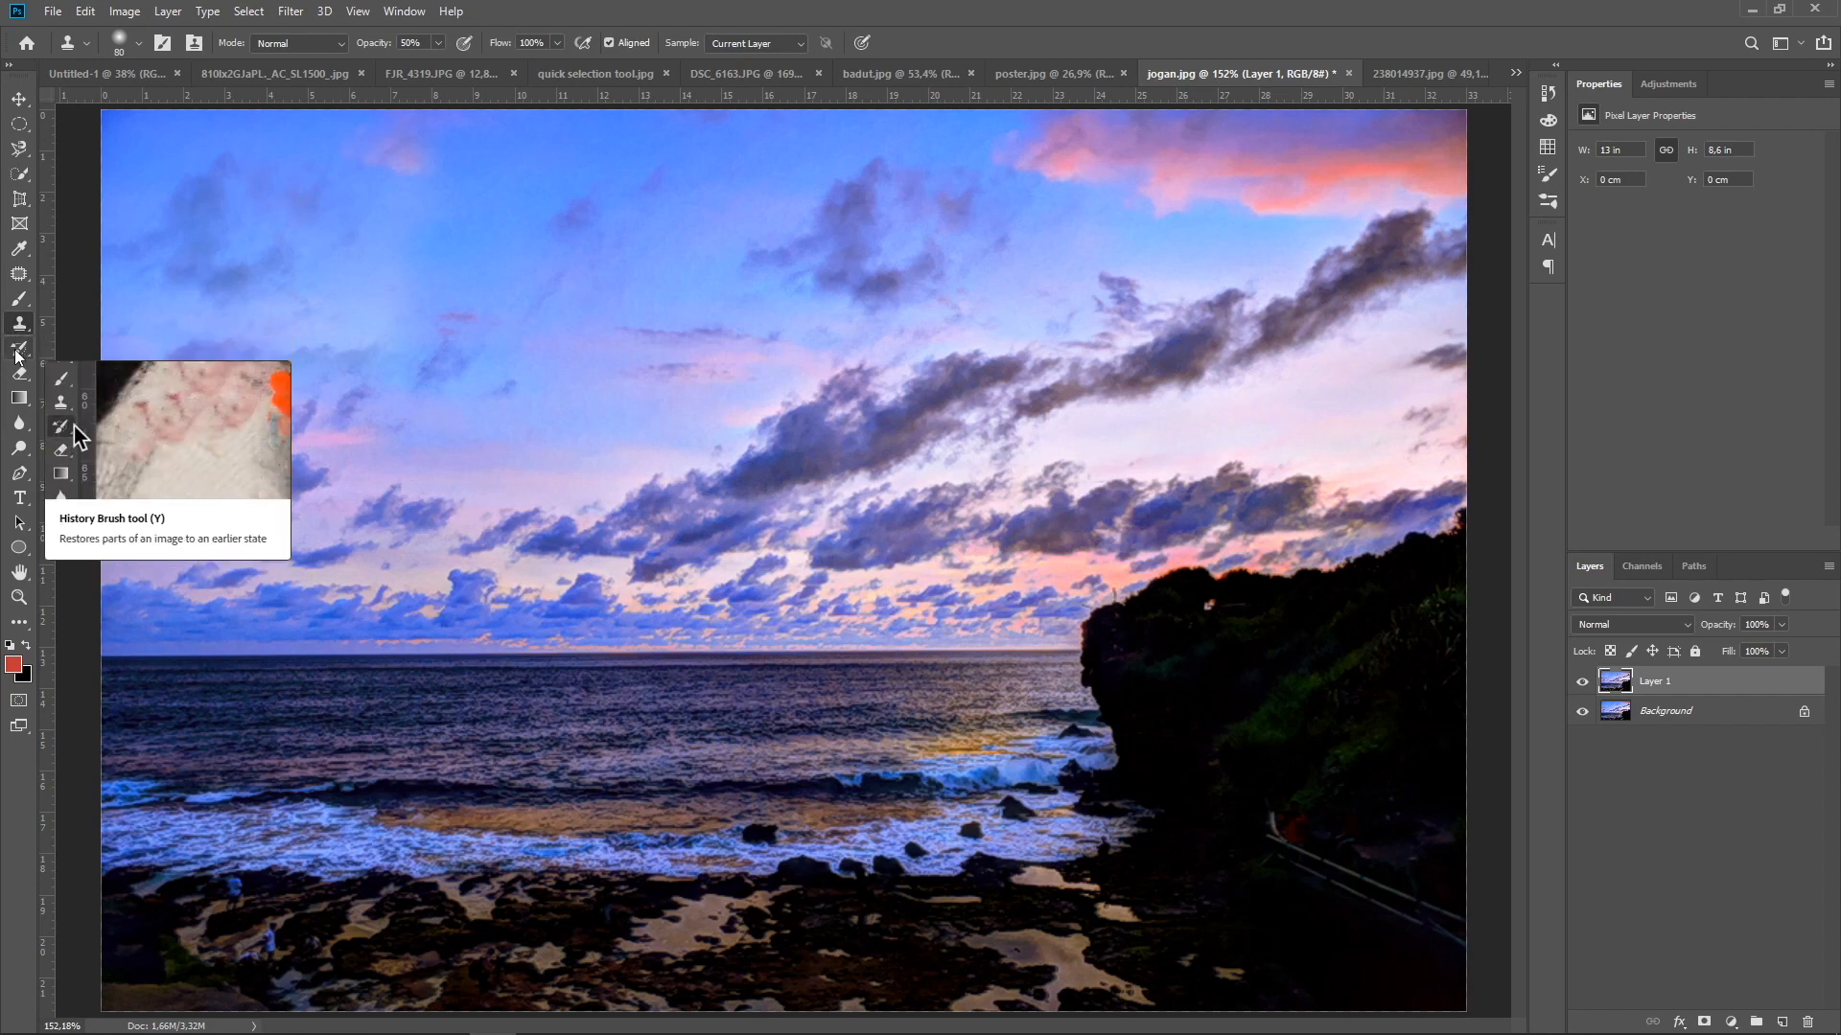
Restore the cloned area in the left part of the sky with the History Brush enlarged to 60 px
click(16, 355)
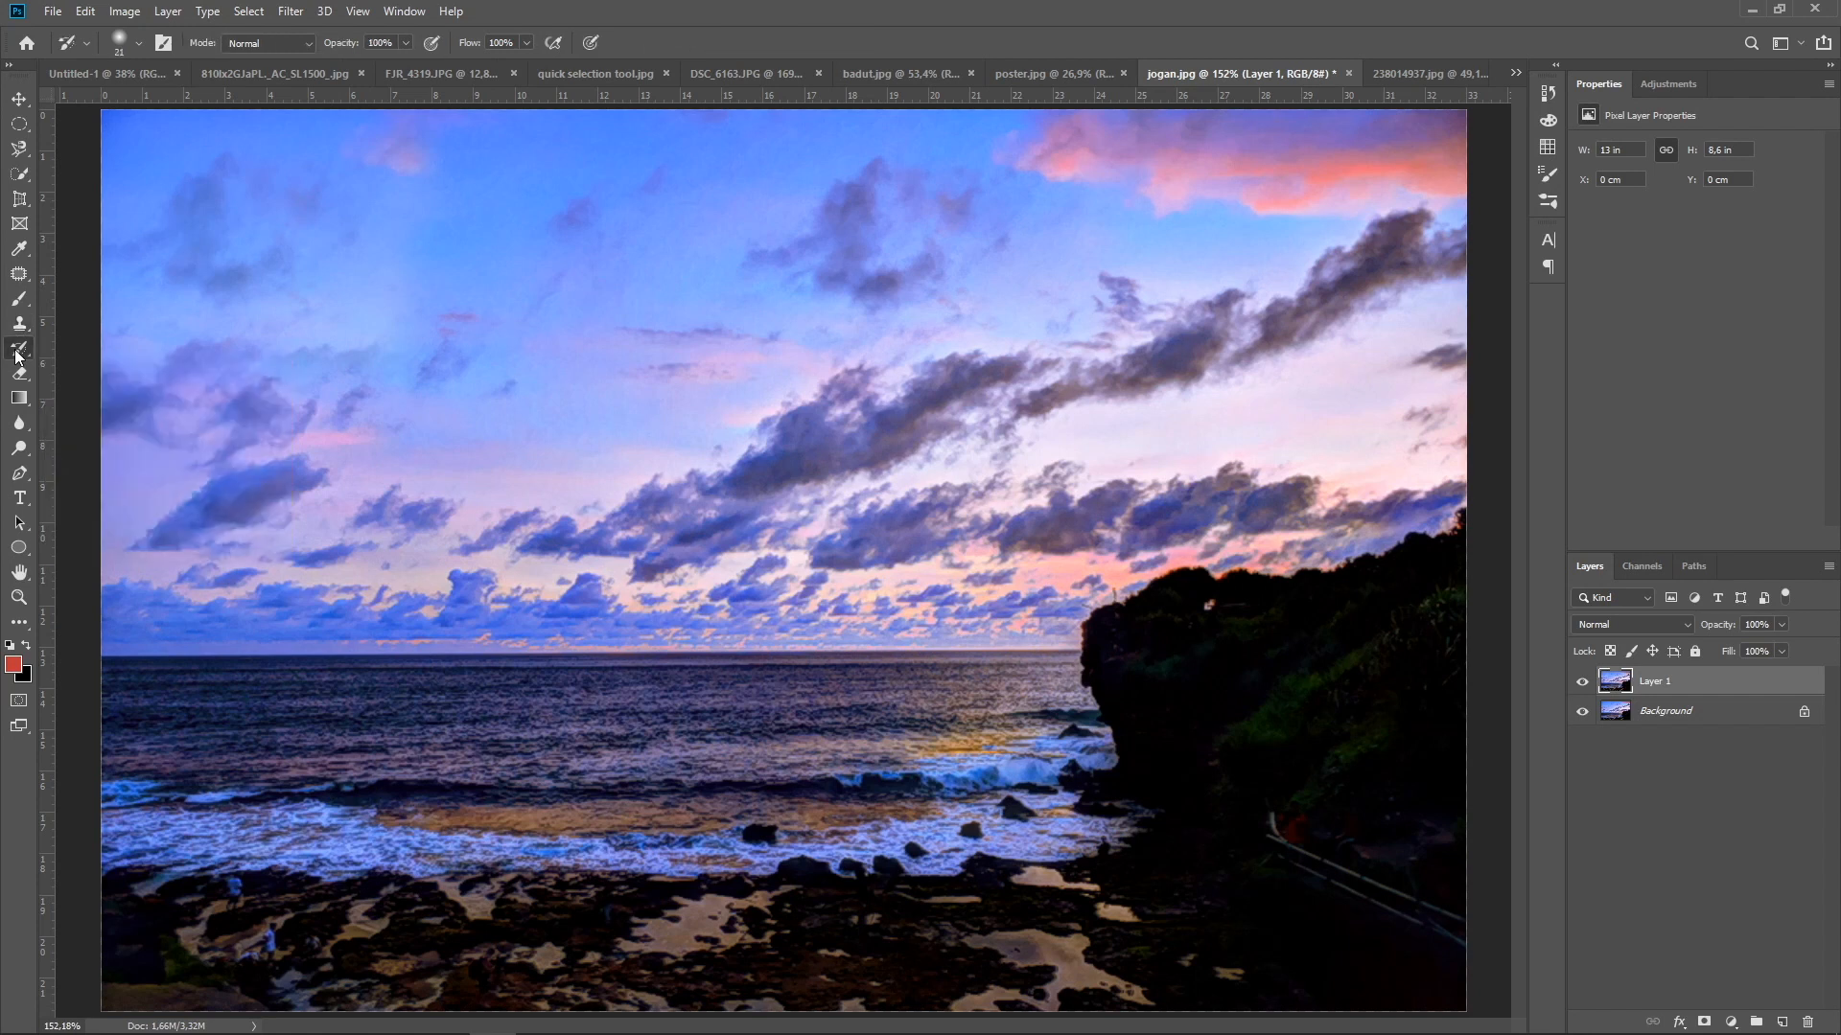
key(bracketright)
key(bracketright)
key(bracketright)
key(bracketright)
mouse_move(136, 340)
mouse_down()
mouse_move(120, 251)
mouse_move(185, 188)
mouse_move(197, 223)
mouse_move(133, 137)
mouse_move(226, 275)
mouse_move(144, 326)
mouse_move(148, 347)
mouse_move(227, 297)
mouse_move(418, 291)
mouse_move(386, 296)
mouse_move(325, 250)
mouse_move(341, 132)
mouse_move(435, 189)
mouse_move(391, 316)
mouse_move(302, 293)
mouse_move(244, 312)
mouse_move(367, 336)
mouse_move(418, 160)
mouse_move(466, 126)
mouse_move(412, 234)
mouse_move(279, 300)
mouse_move(189, 300)
mouse_move(217, 302)
mouse_up()
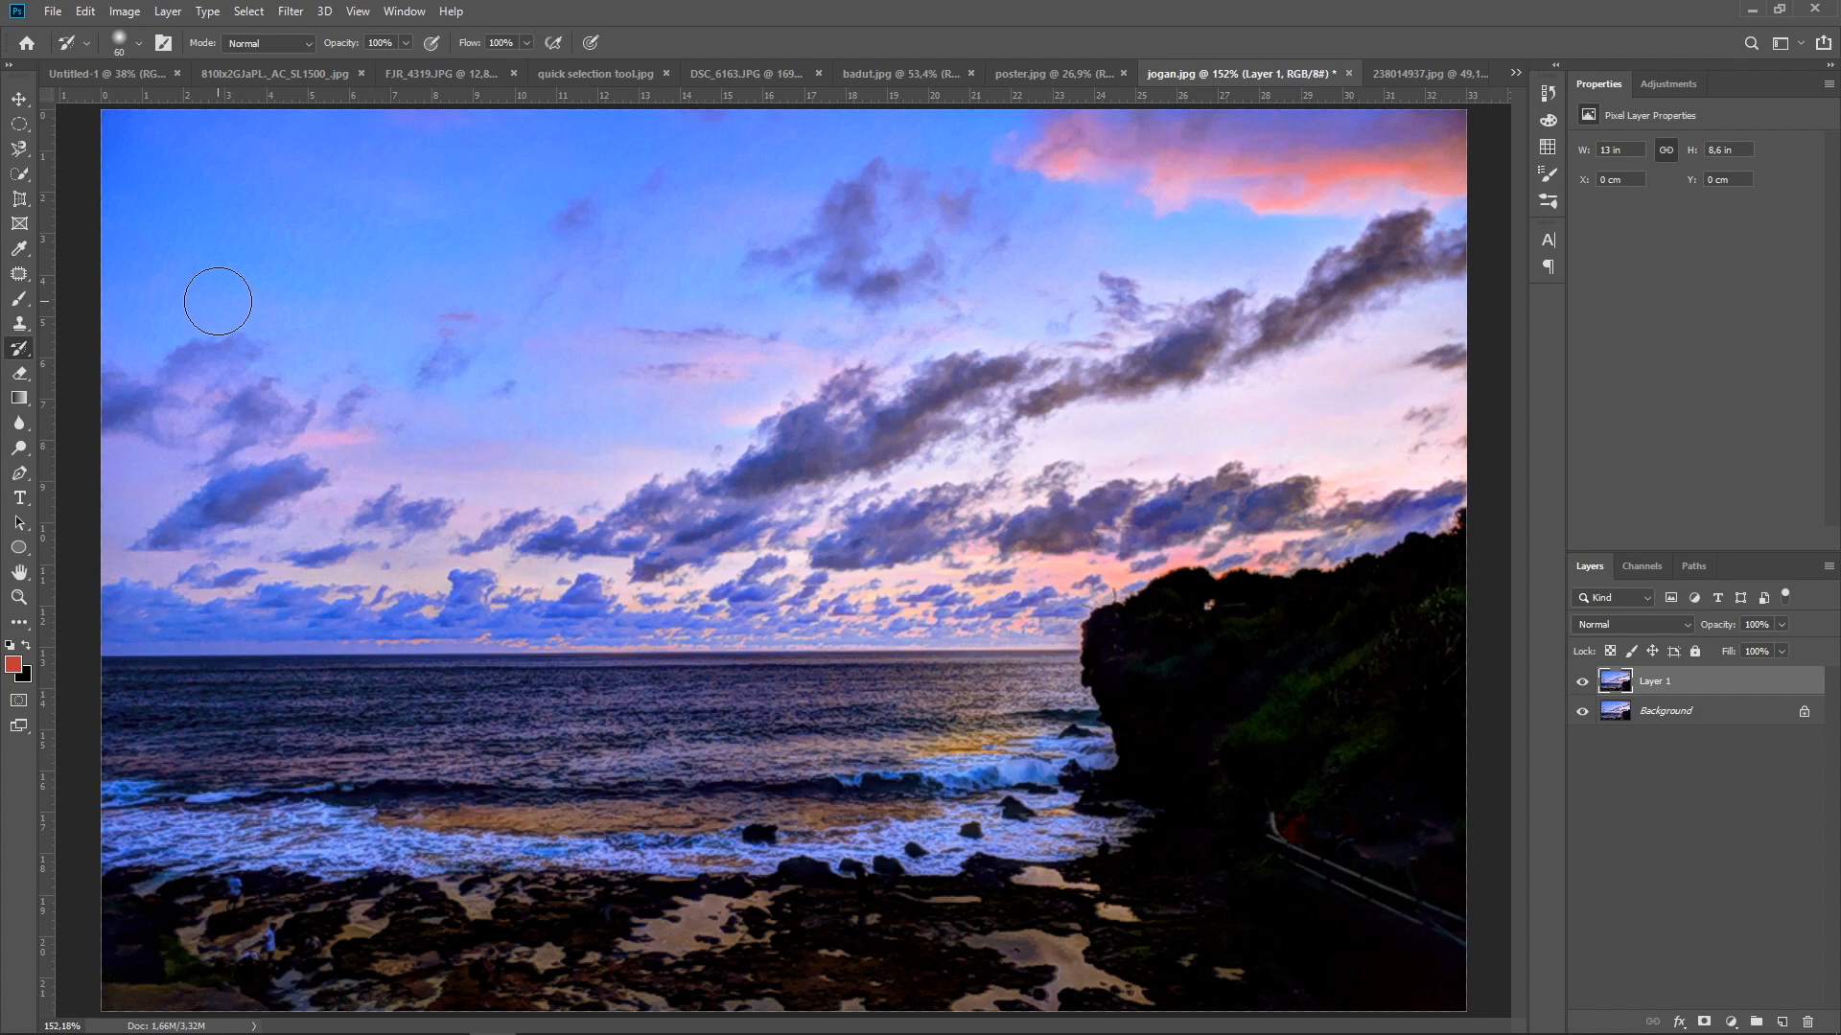
Hide the Background layer and erase a wide horizontal band from the upper-left sky of Layer 1 with the Eraser
click(21, 374)
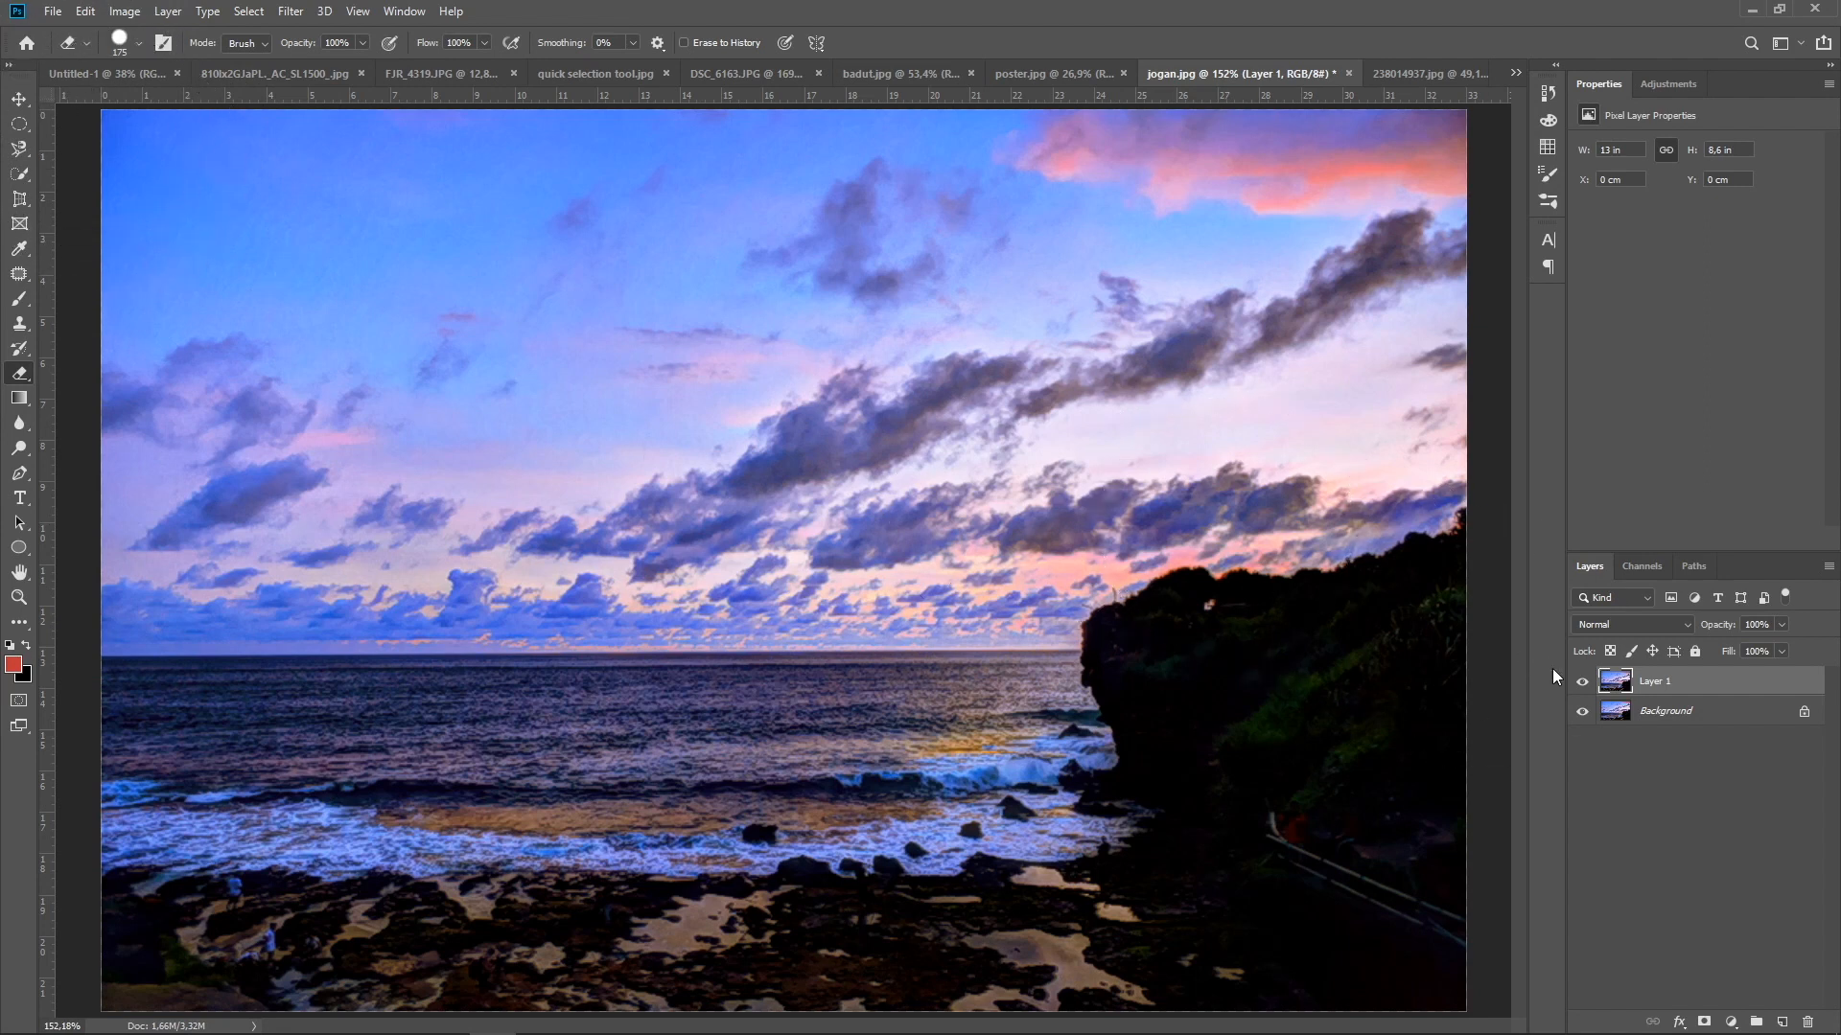
click(1582, 712)
drag(120, 201, 699, 216)
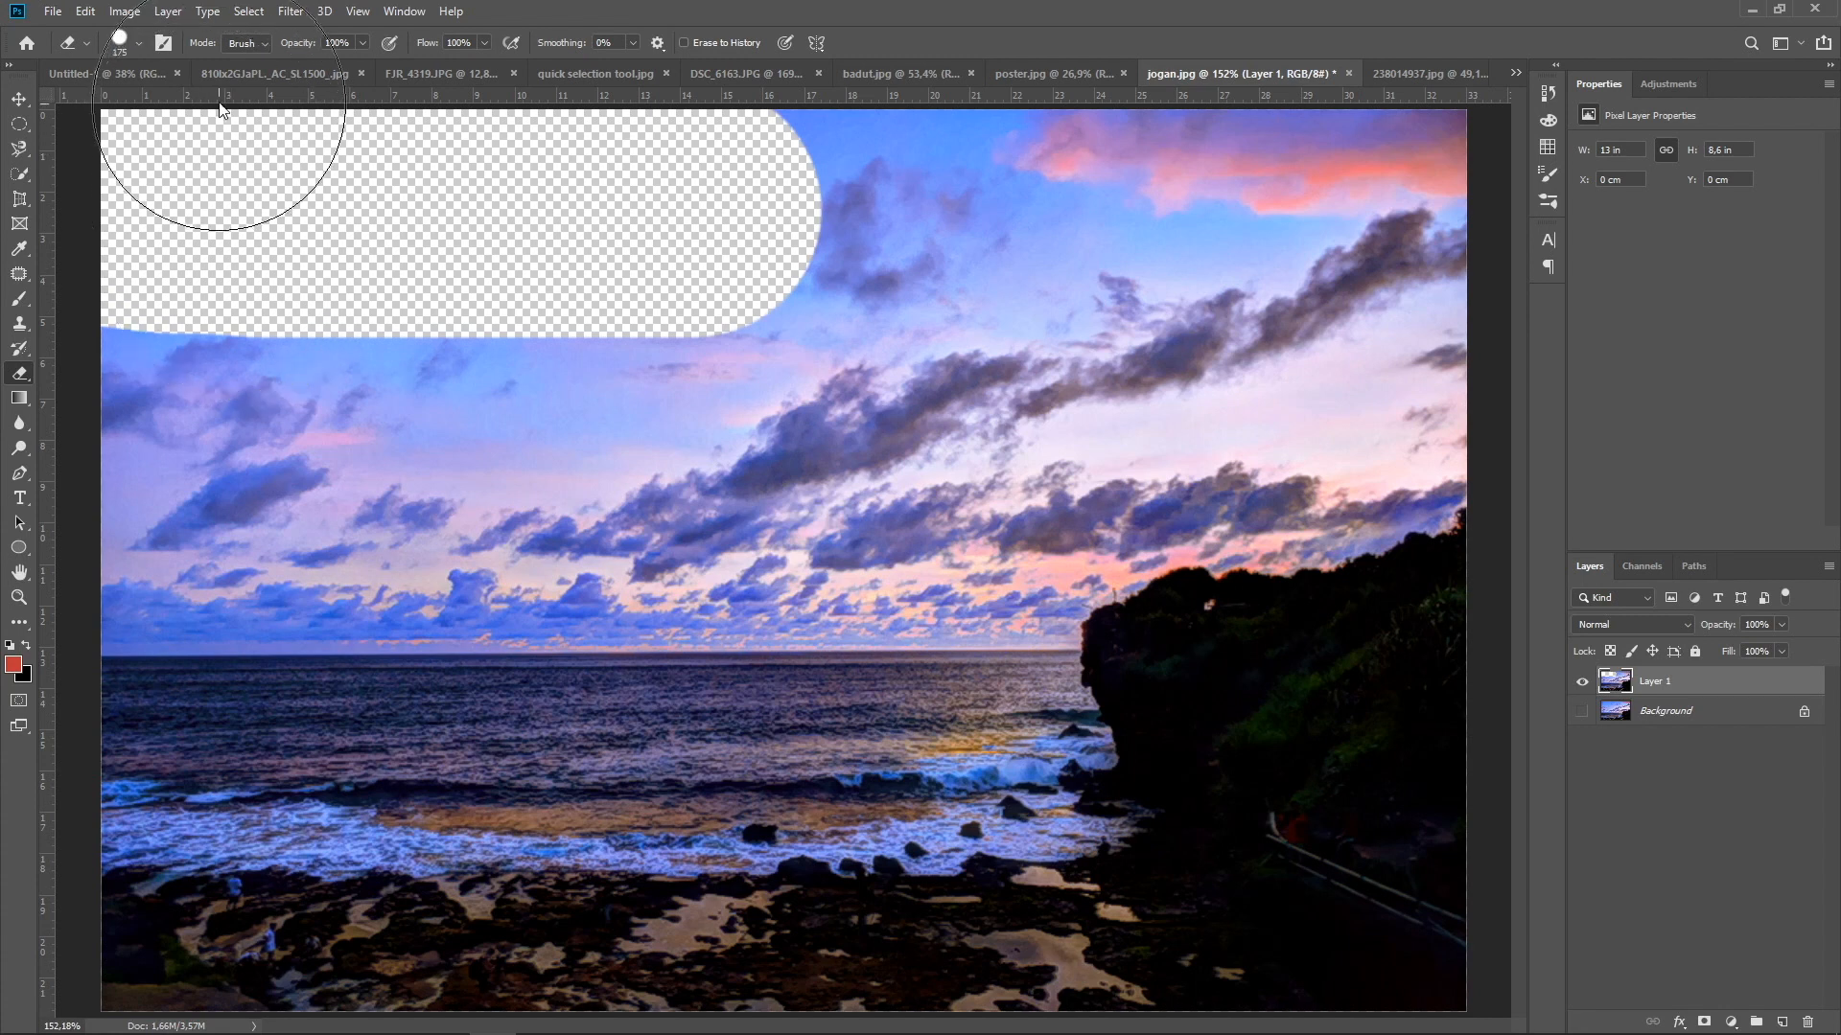
In the sports-ball image, hide Layer 1 and Layer 2 and duplicate the Background layer, leaving only the copy visible
click(234, 75)
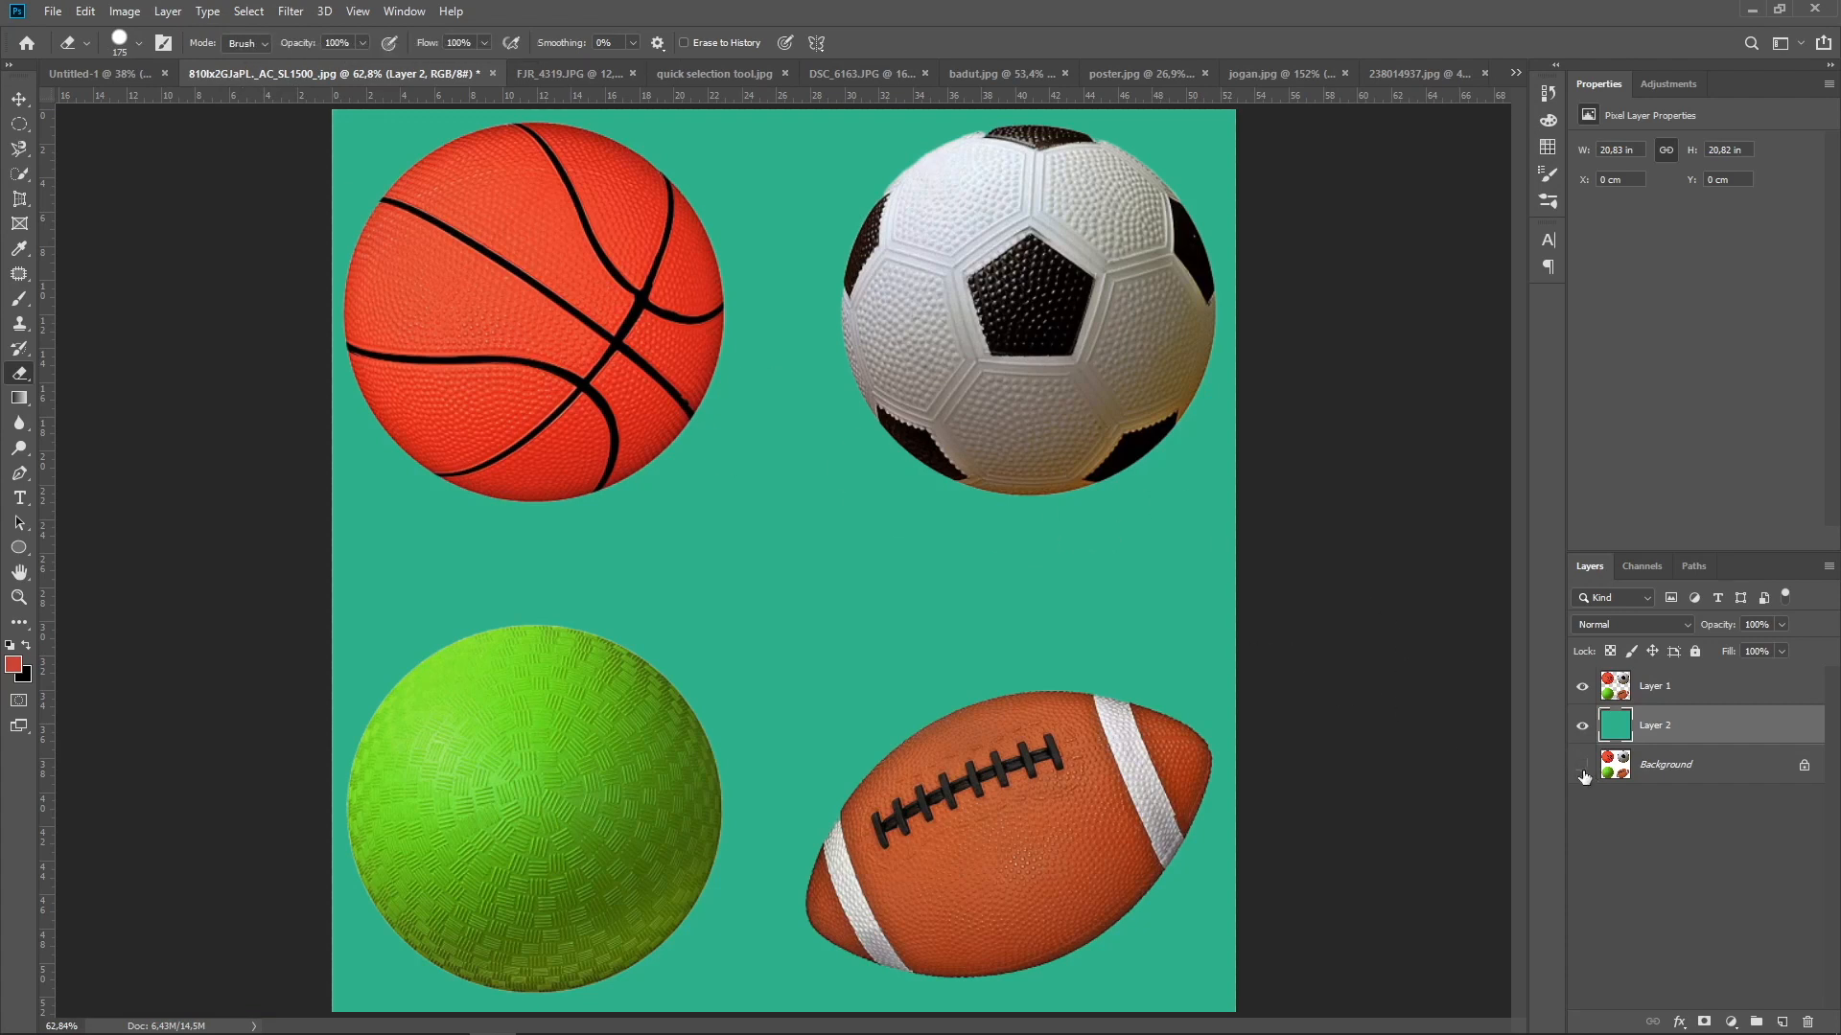
drag(1583, 726, 1583, 687)
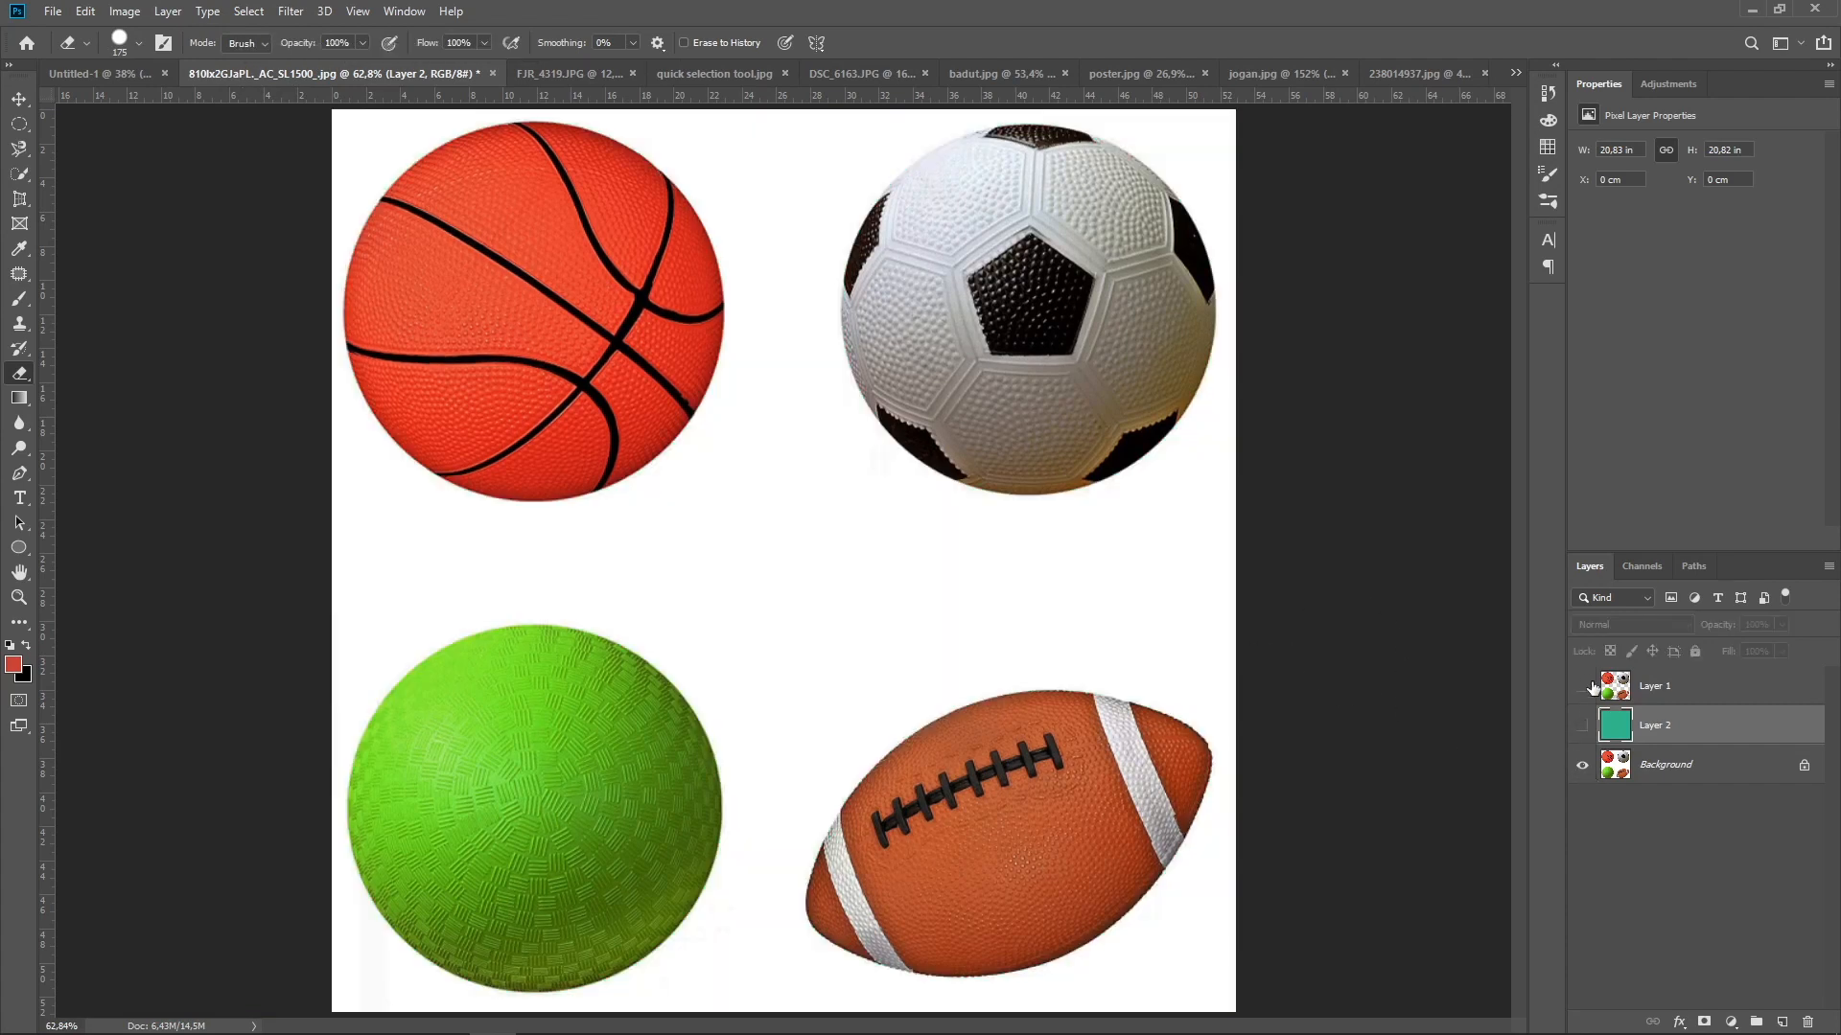
click(1660, 771)
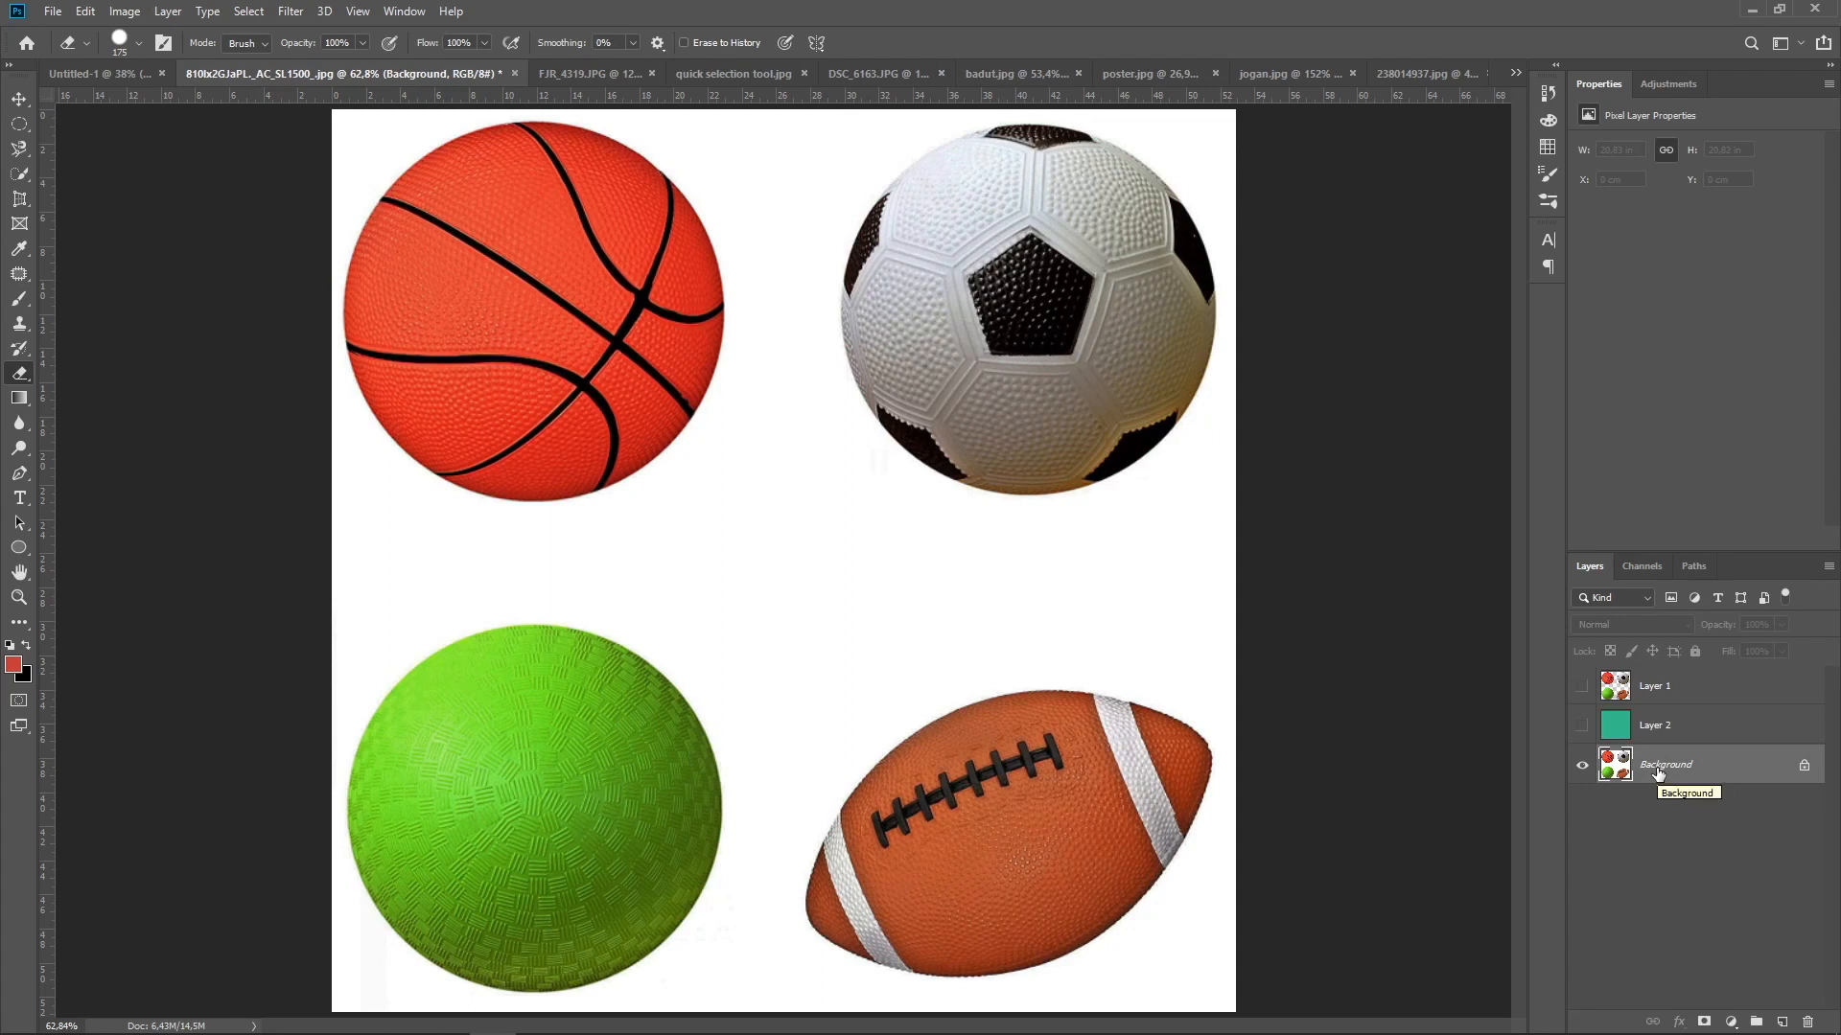
key(ctrl+j)
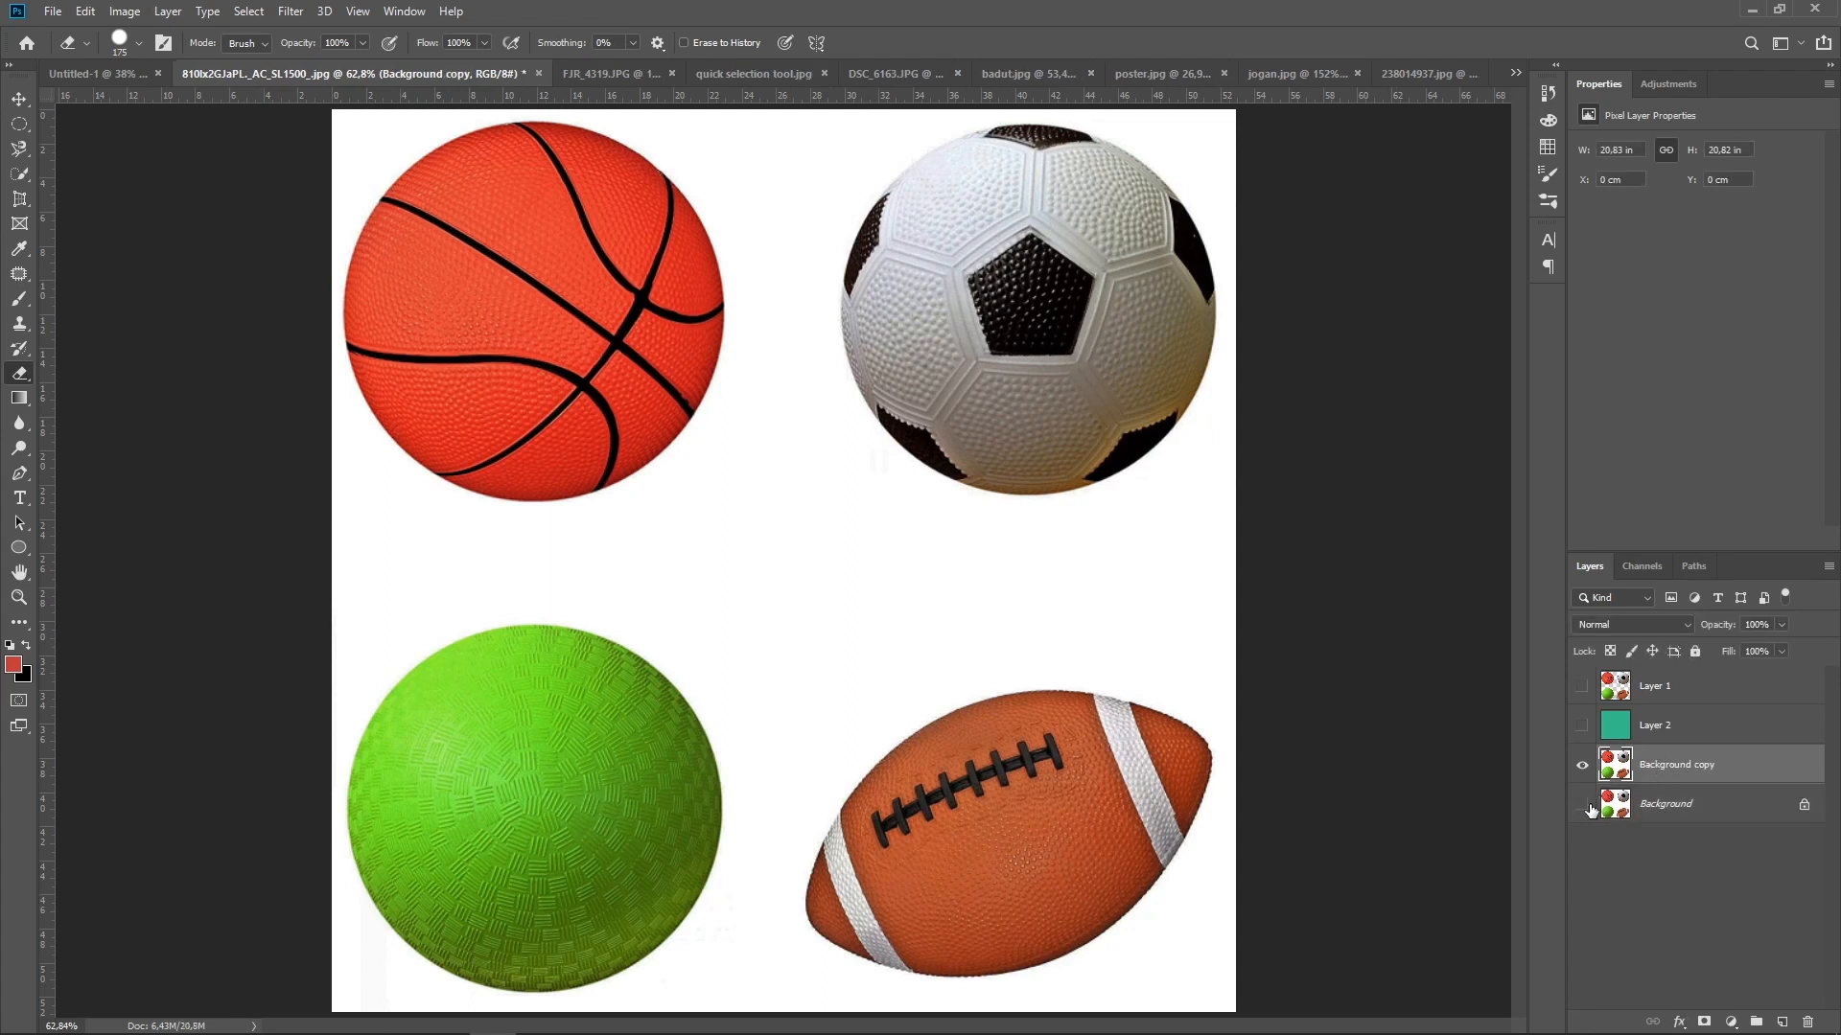
Try erasing the white around the basketball's edge with the Background Eraser at 40 px, and undo the strokes
right_click(19, 377)
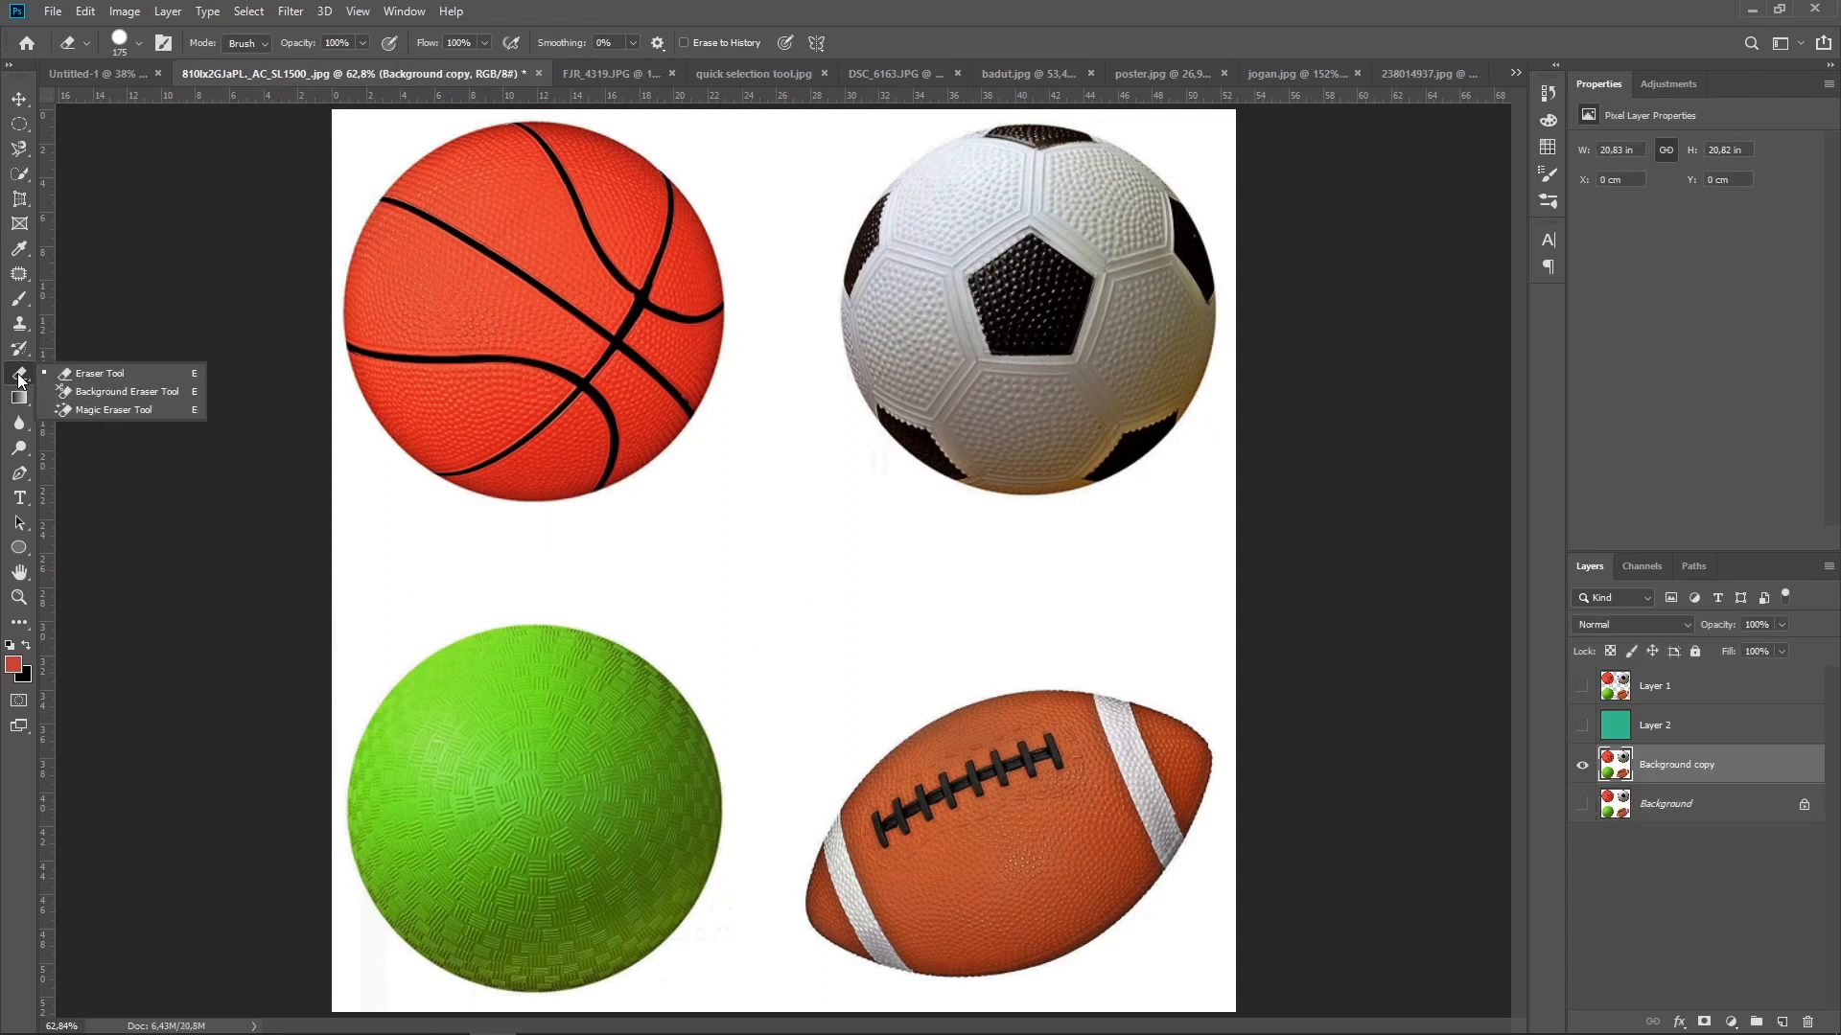
click(129, 393)
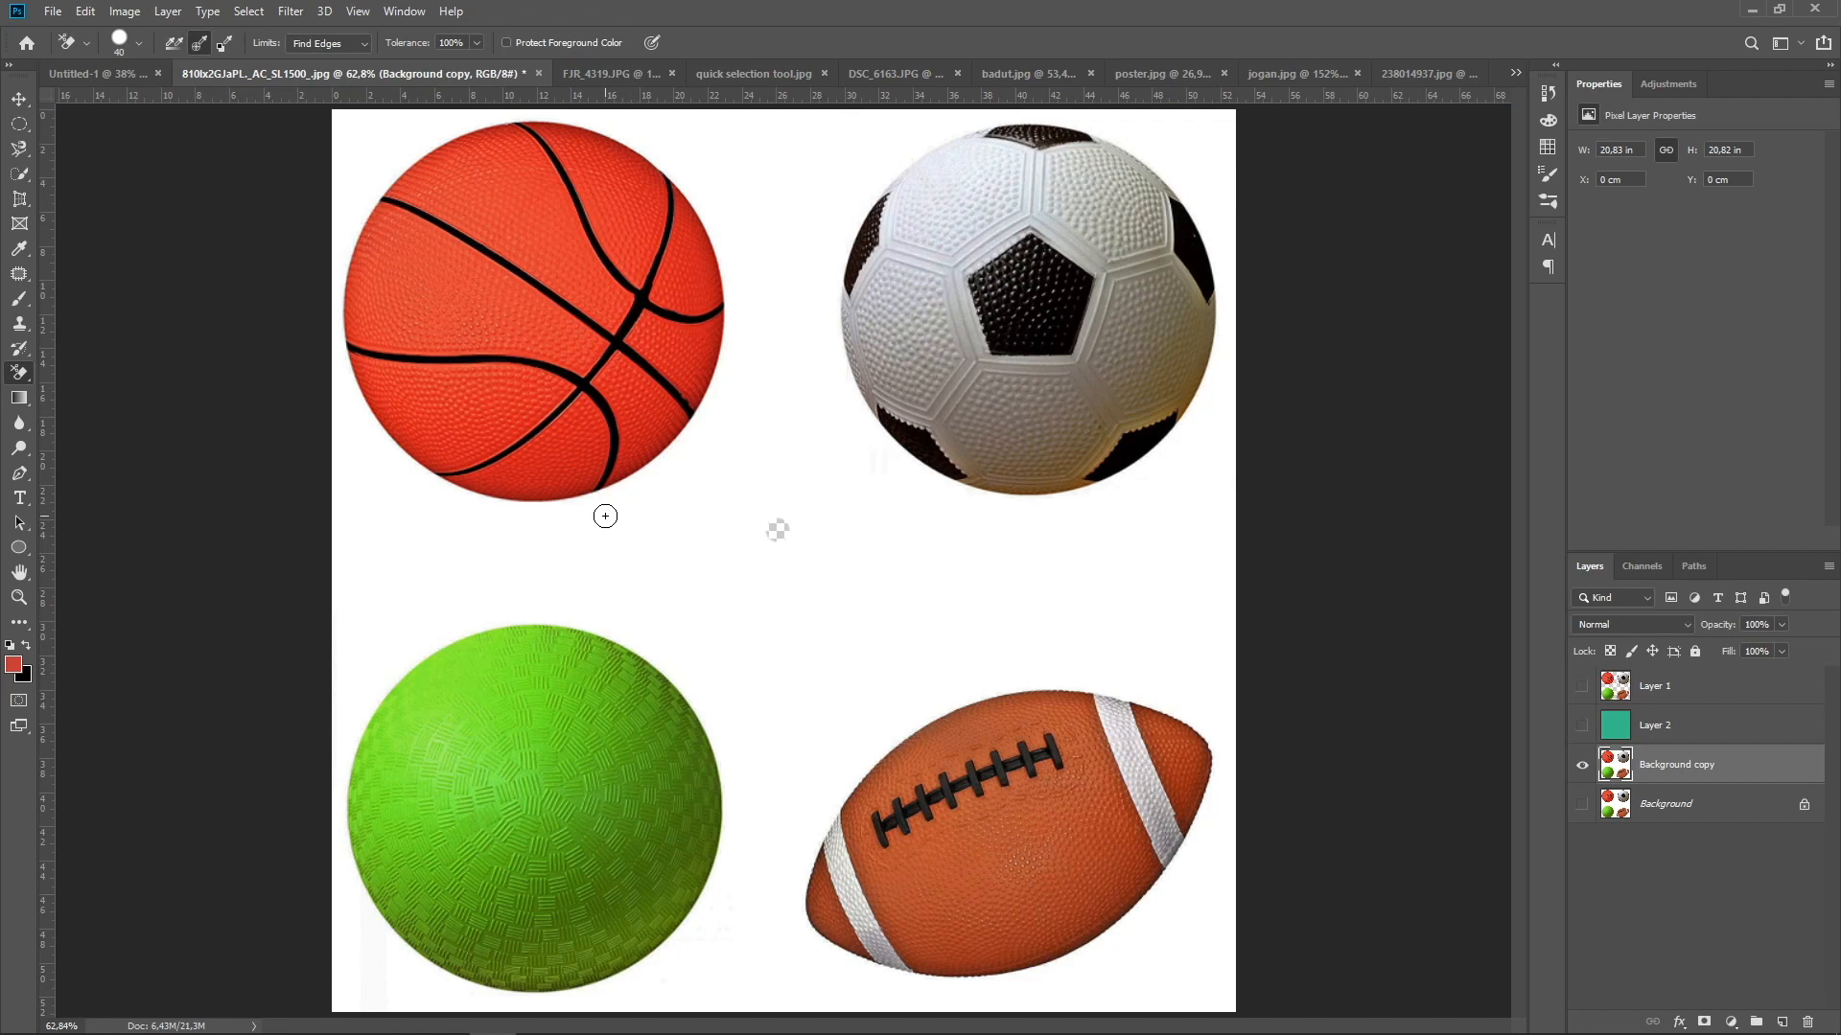
drag(596, 507, 691, 411)
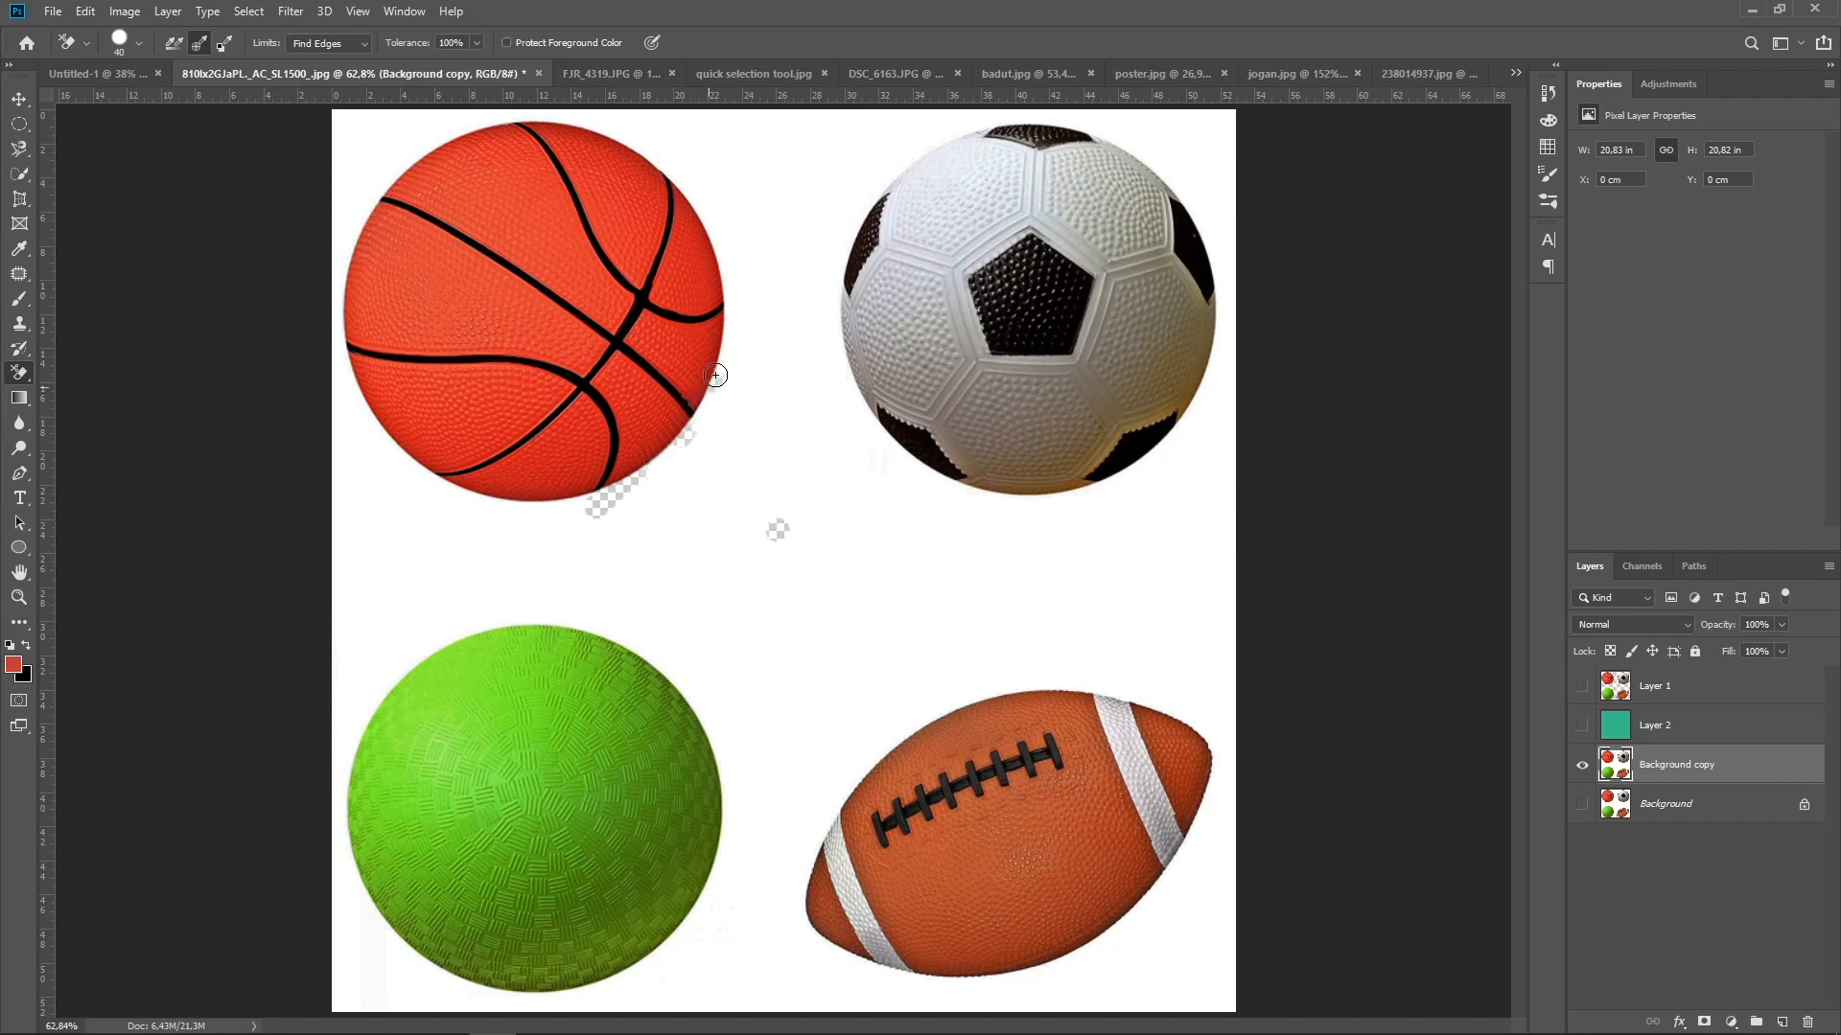
mouse_move(721, 349)
mouse_down()
mouse_move(707, 409)
mouse_move(635, 485)
mouse_move(556, 499)
mouse_move(487, 475)
mouse_move(445, 510)
mouse_move(452, 491)
mouse_move(383, 490)
mouse_move(380, 462)
mouse_move(343, 445)
mouse_move(340, 254)
mouse_move(385, 172)
mouse_move(446, 144)
mouse_up()
mouse_move(594, 127)
mouse_down()
mouse_move(654, 137)
mouse_move(671, 166)
mouse_move(648, 170)
mouse_move(711, 249)
mouse_move(725, 221)
mouse_move(679, 228)
mouse_move(674, 185)
mouse_move(691, 227)
mouse_move(699, 204)
mouse_move(732, 335)
mouse_up()
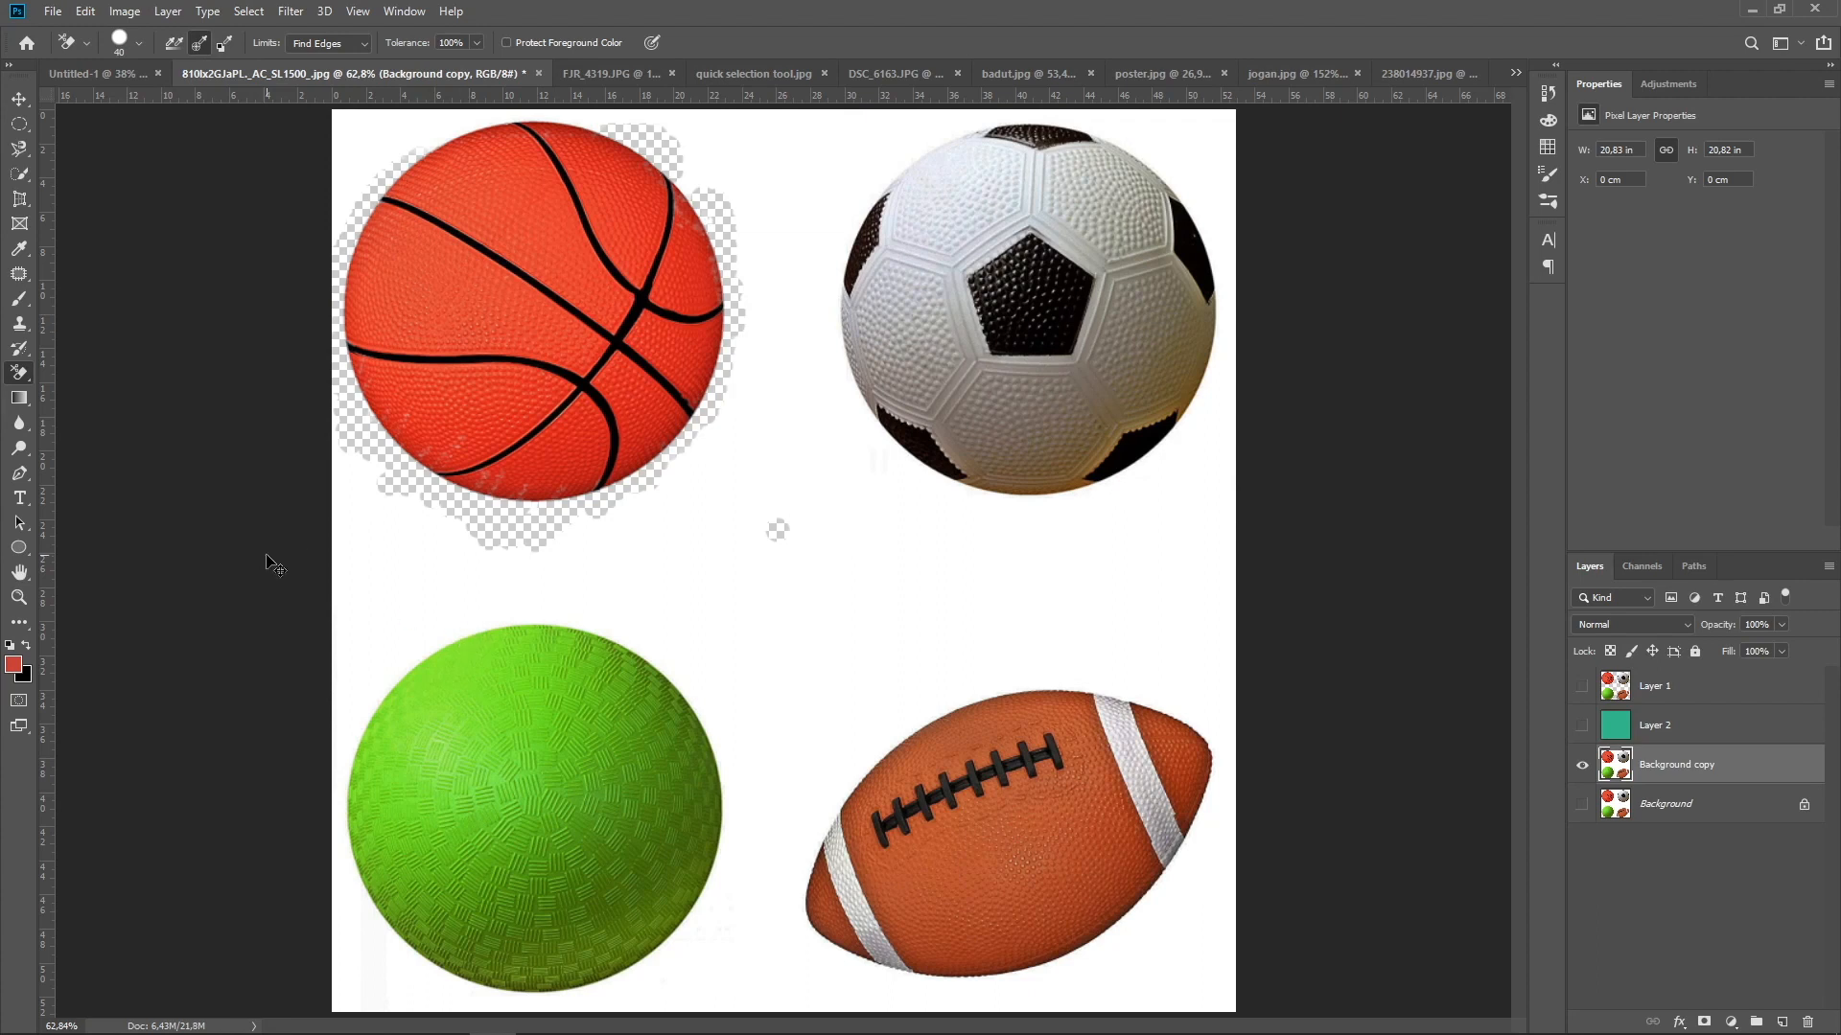
key(ctrl+z)
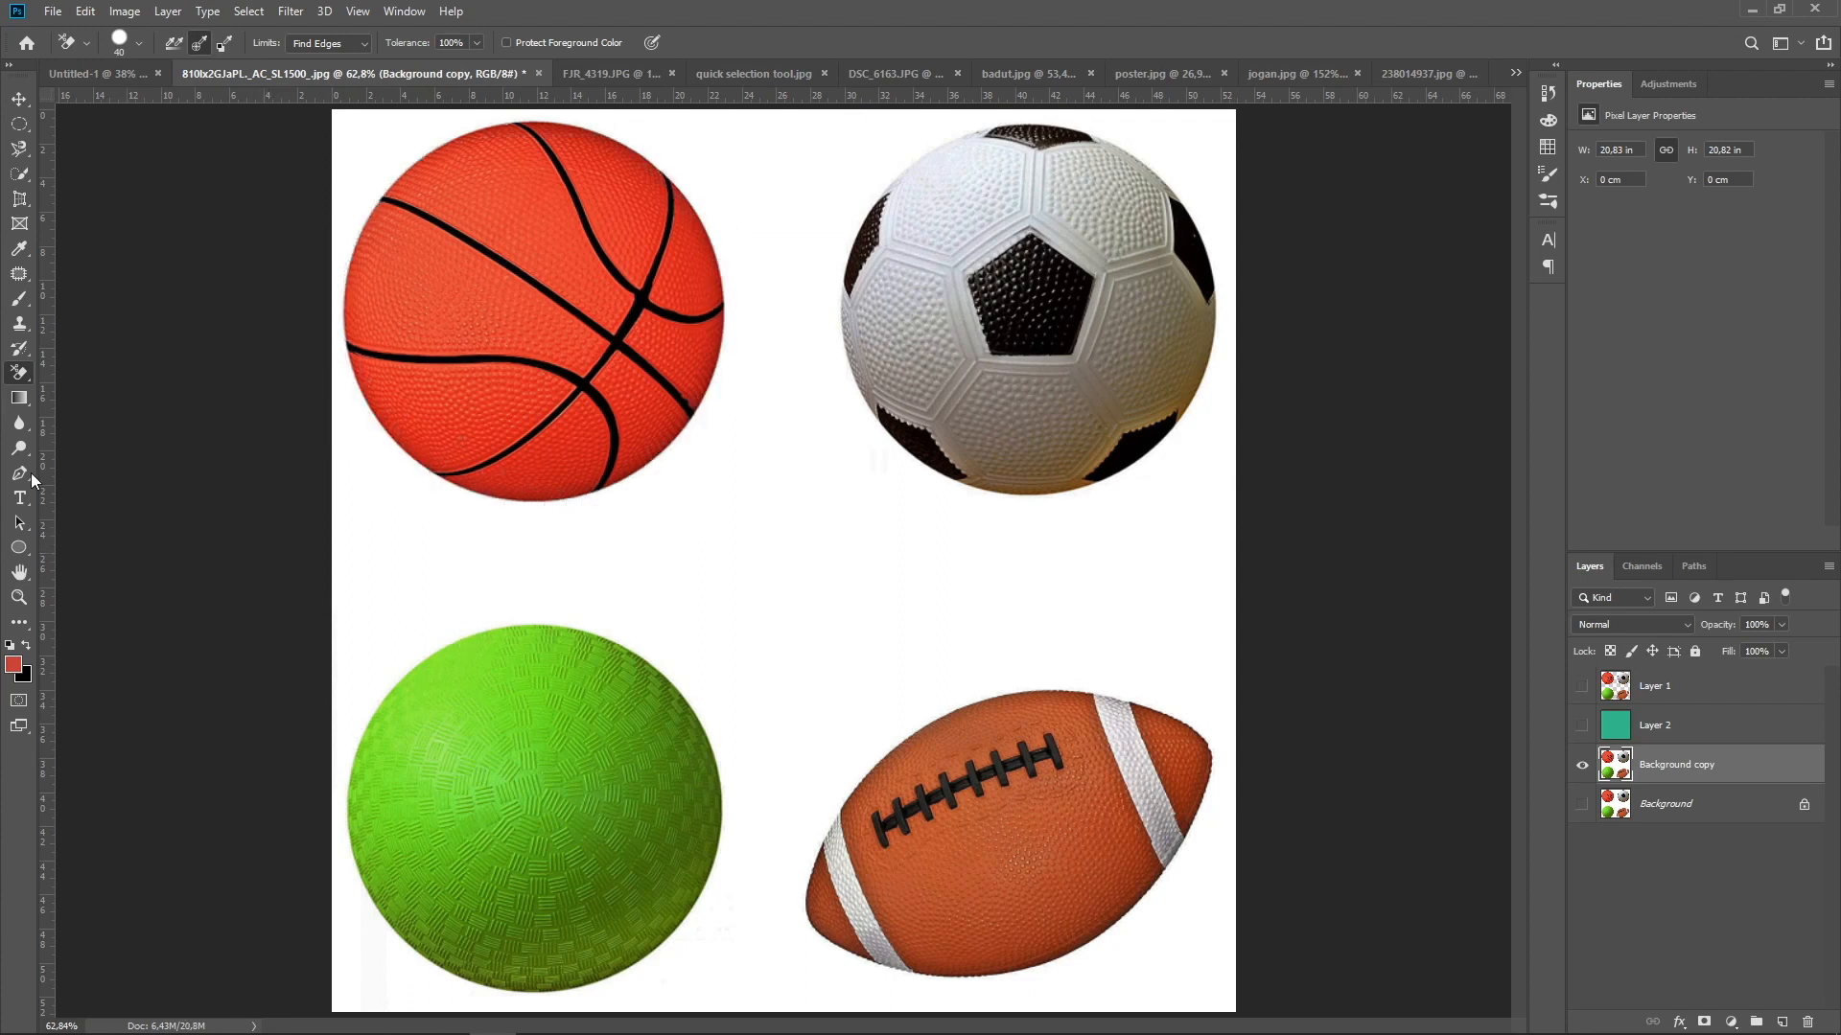
Remove the white background around the balls on the Background copy layer using the Magic Eraser with tolerance 32 and Contiguous
right_click(21, 377)
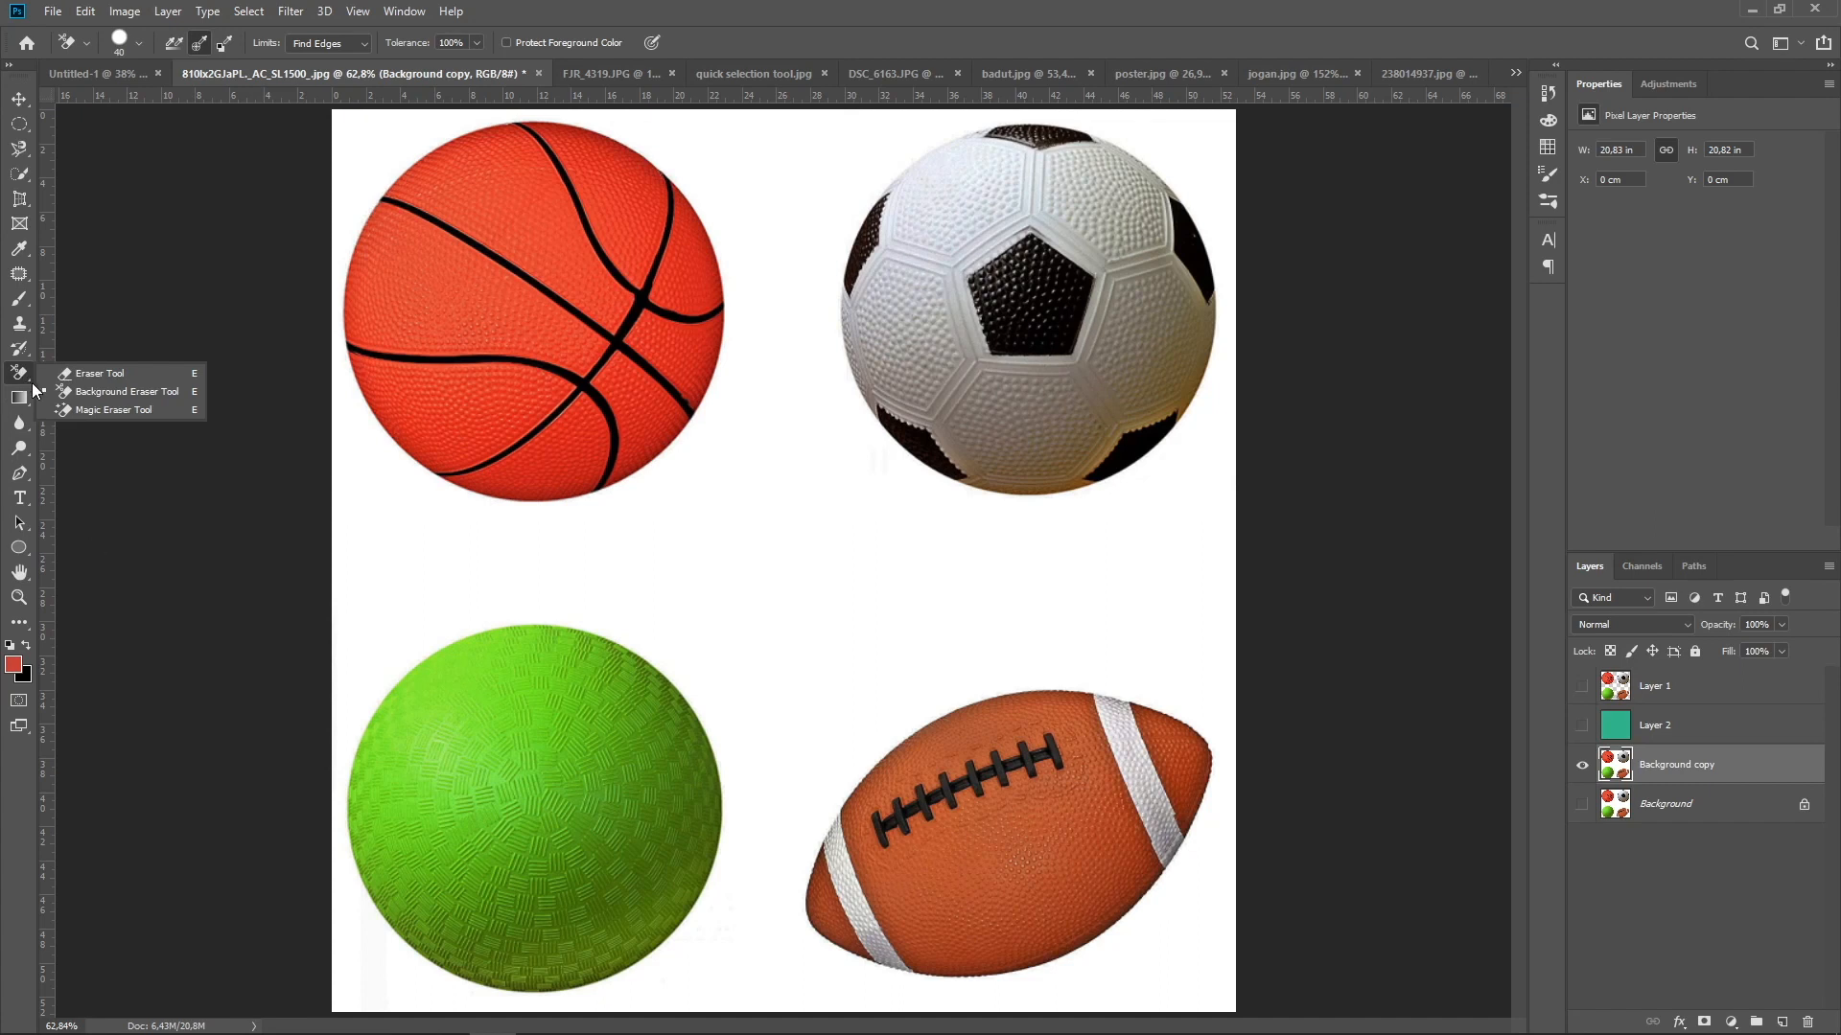
click(117, 411)
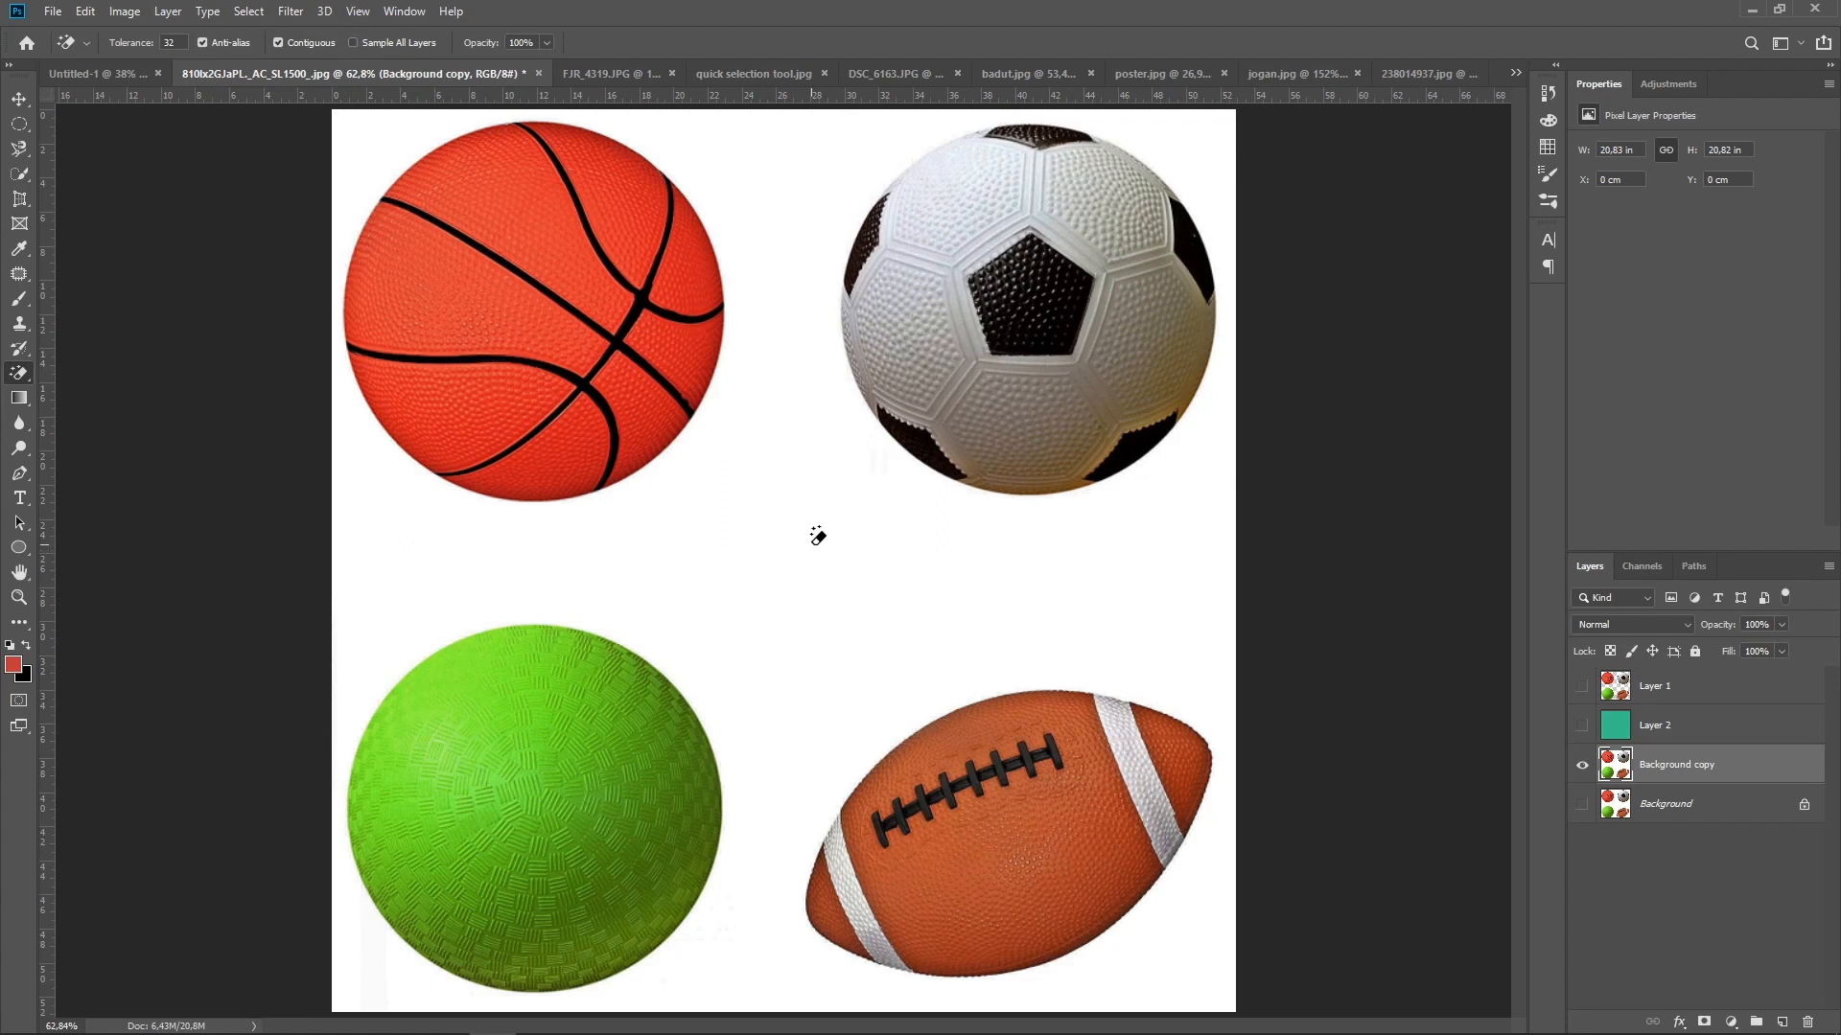
click(754, 506)
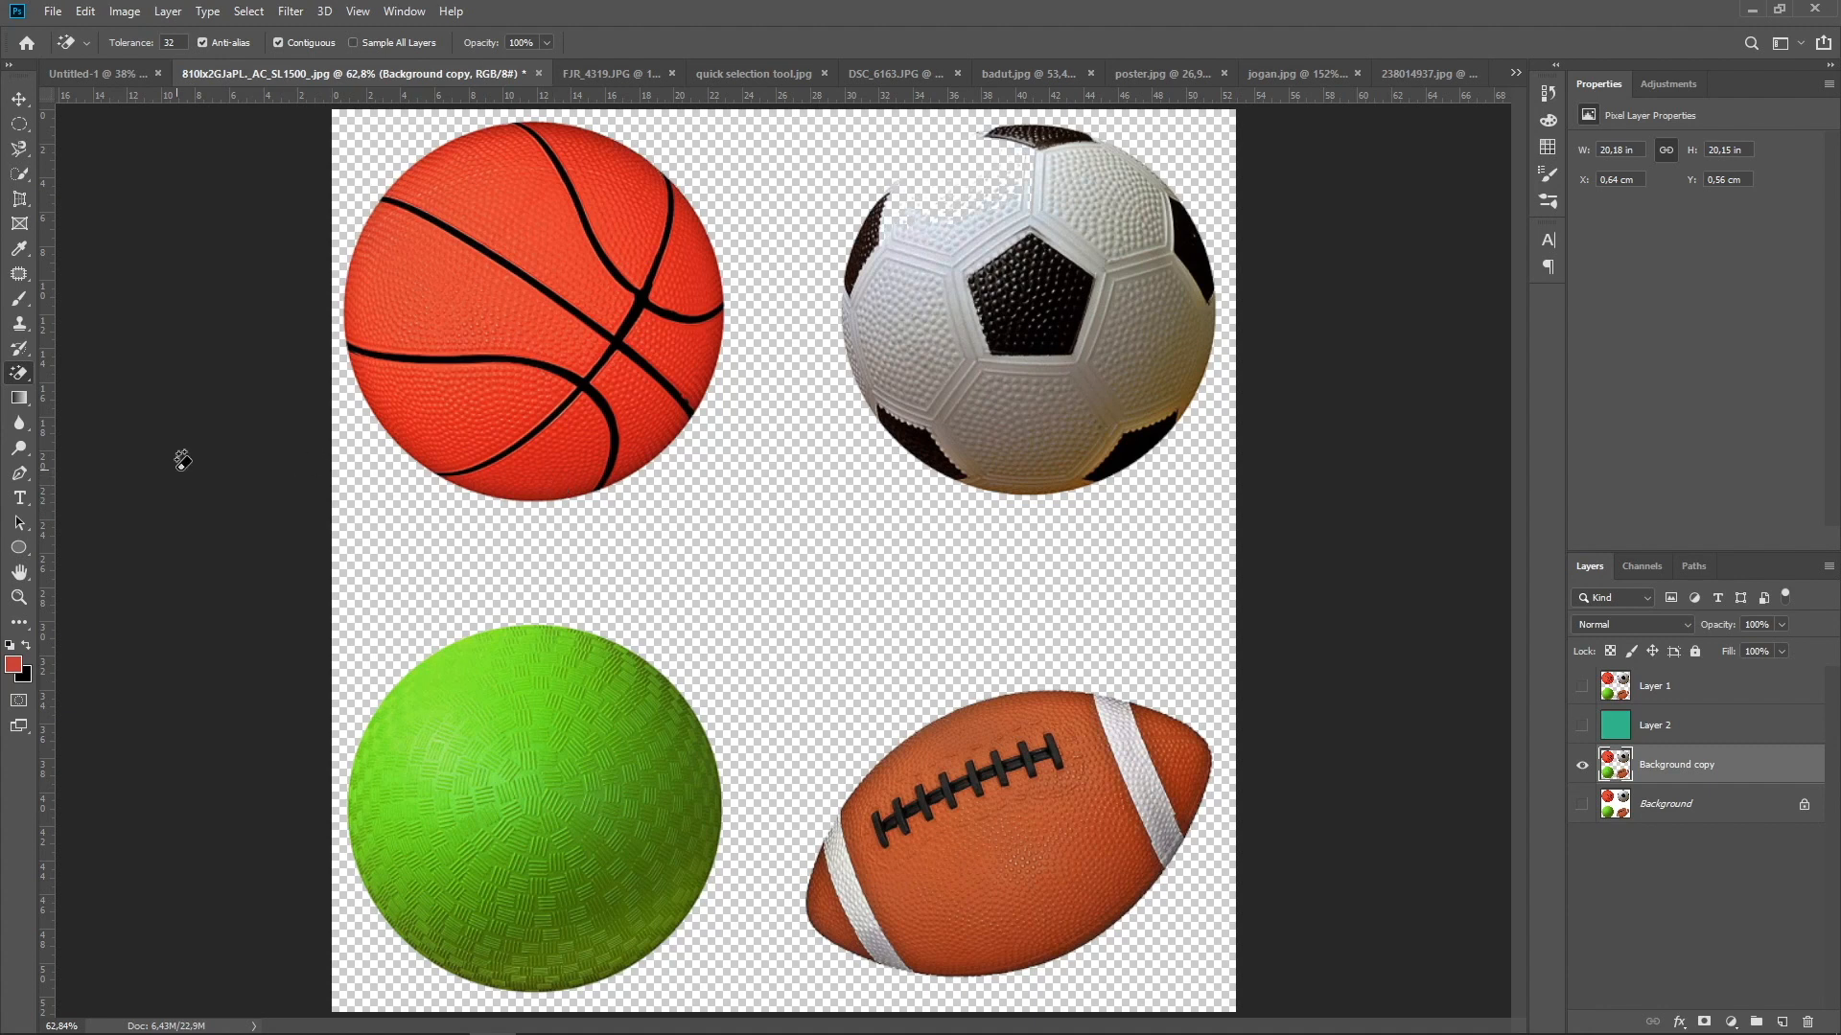
Activate the Gradient tool, show Layer 1 and add a new empty layer above Background copy
click(19, 411)
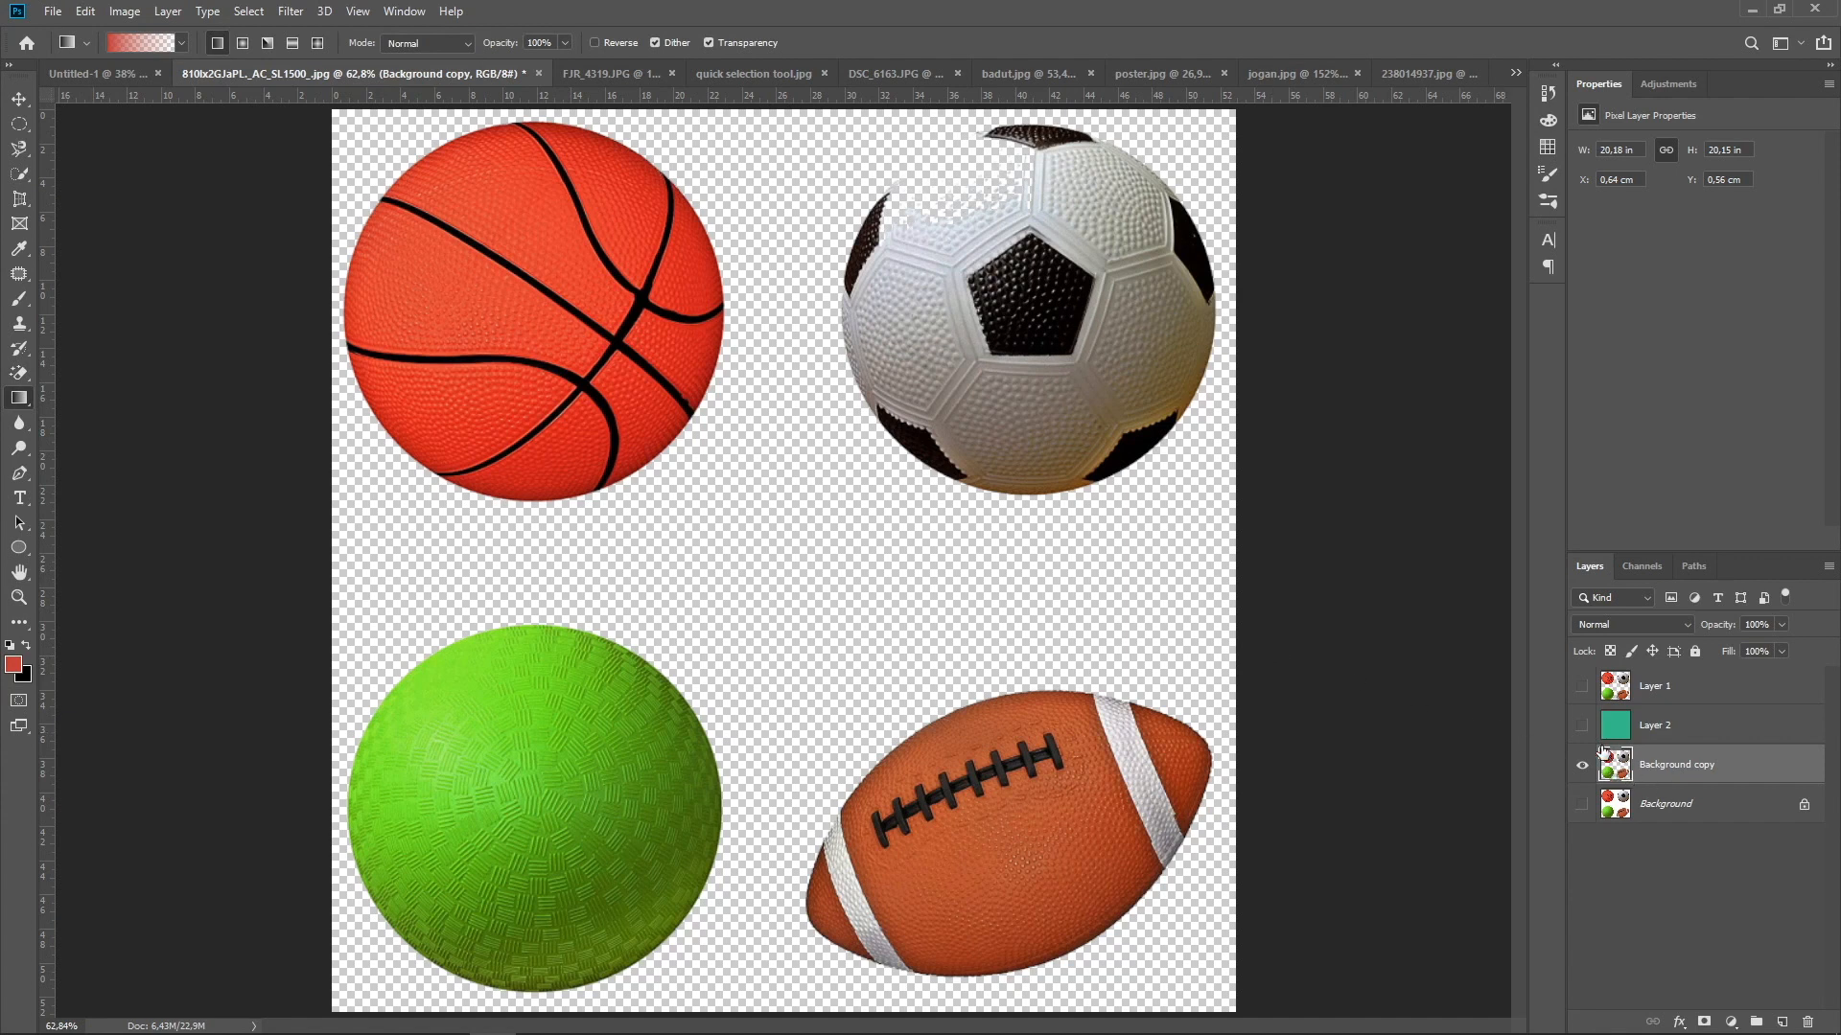
click(1581, 686)
click(1783, 1022)
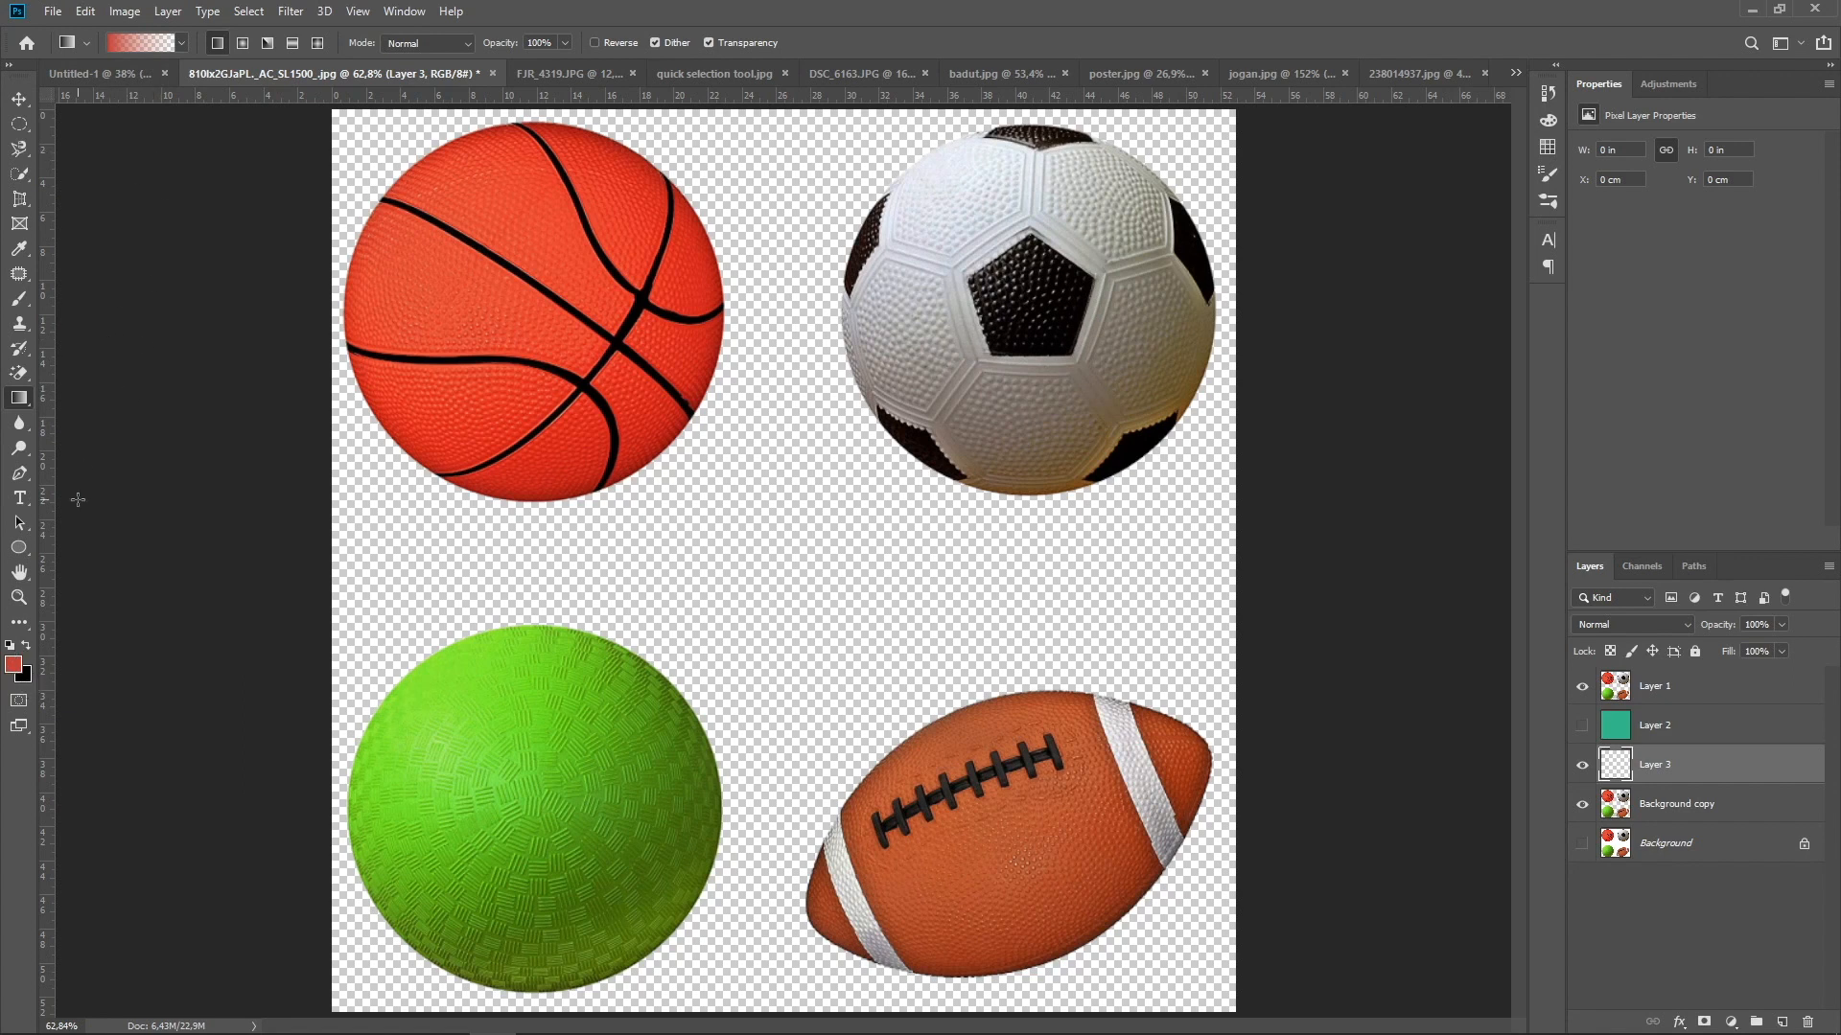
Try the Foreground to Background gradient preset and the red-to-transparent preset beside it
click(180, 43)
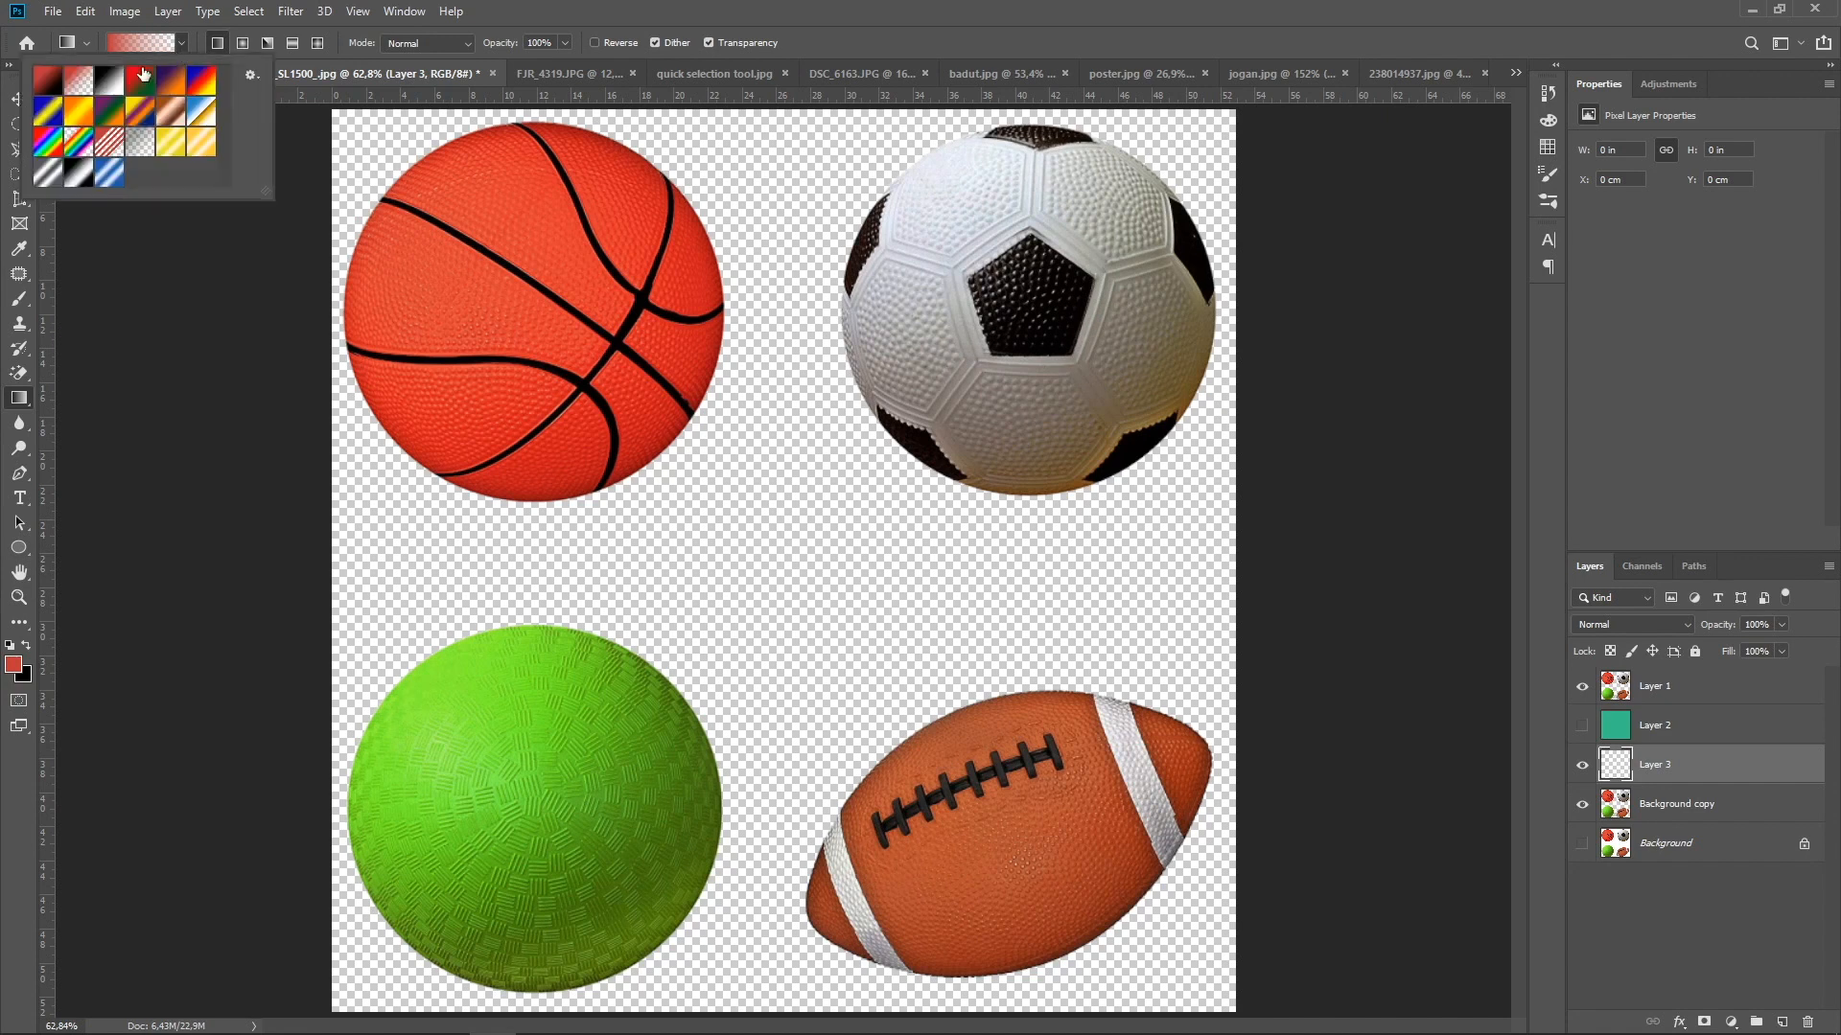
click(53, 88)
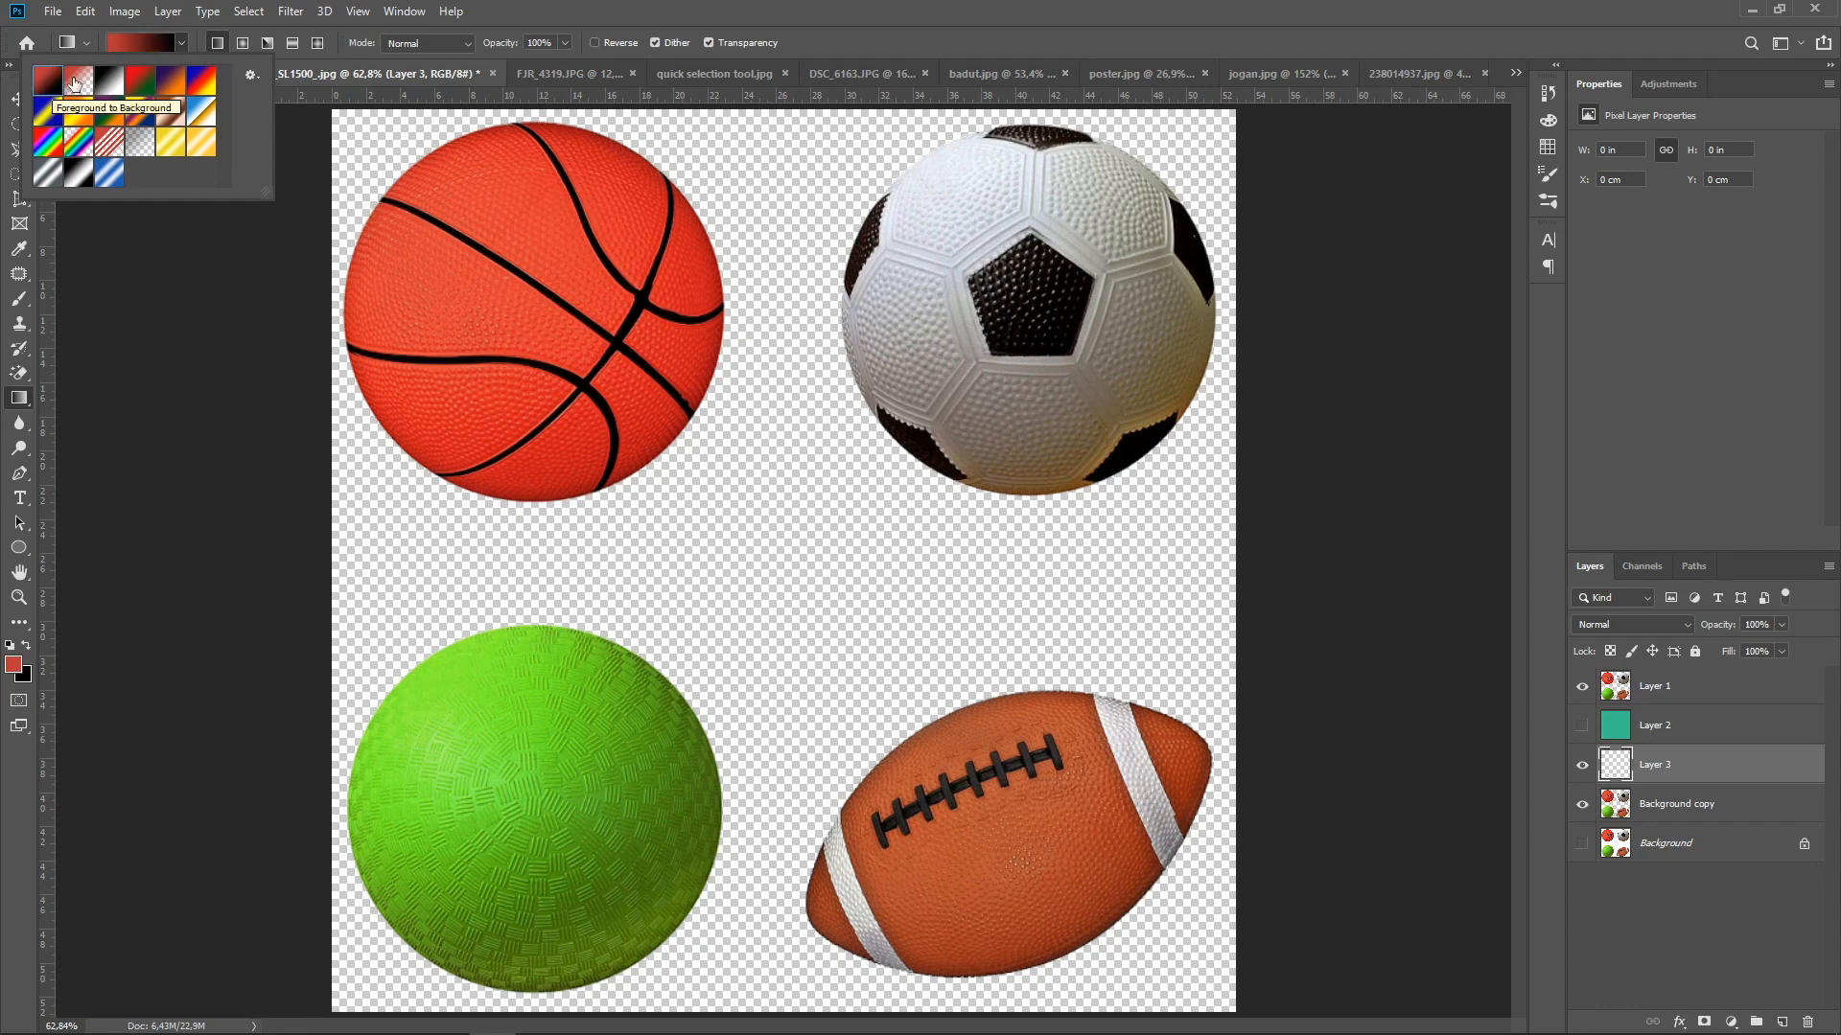
click(76, 84)
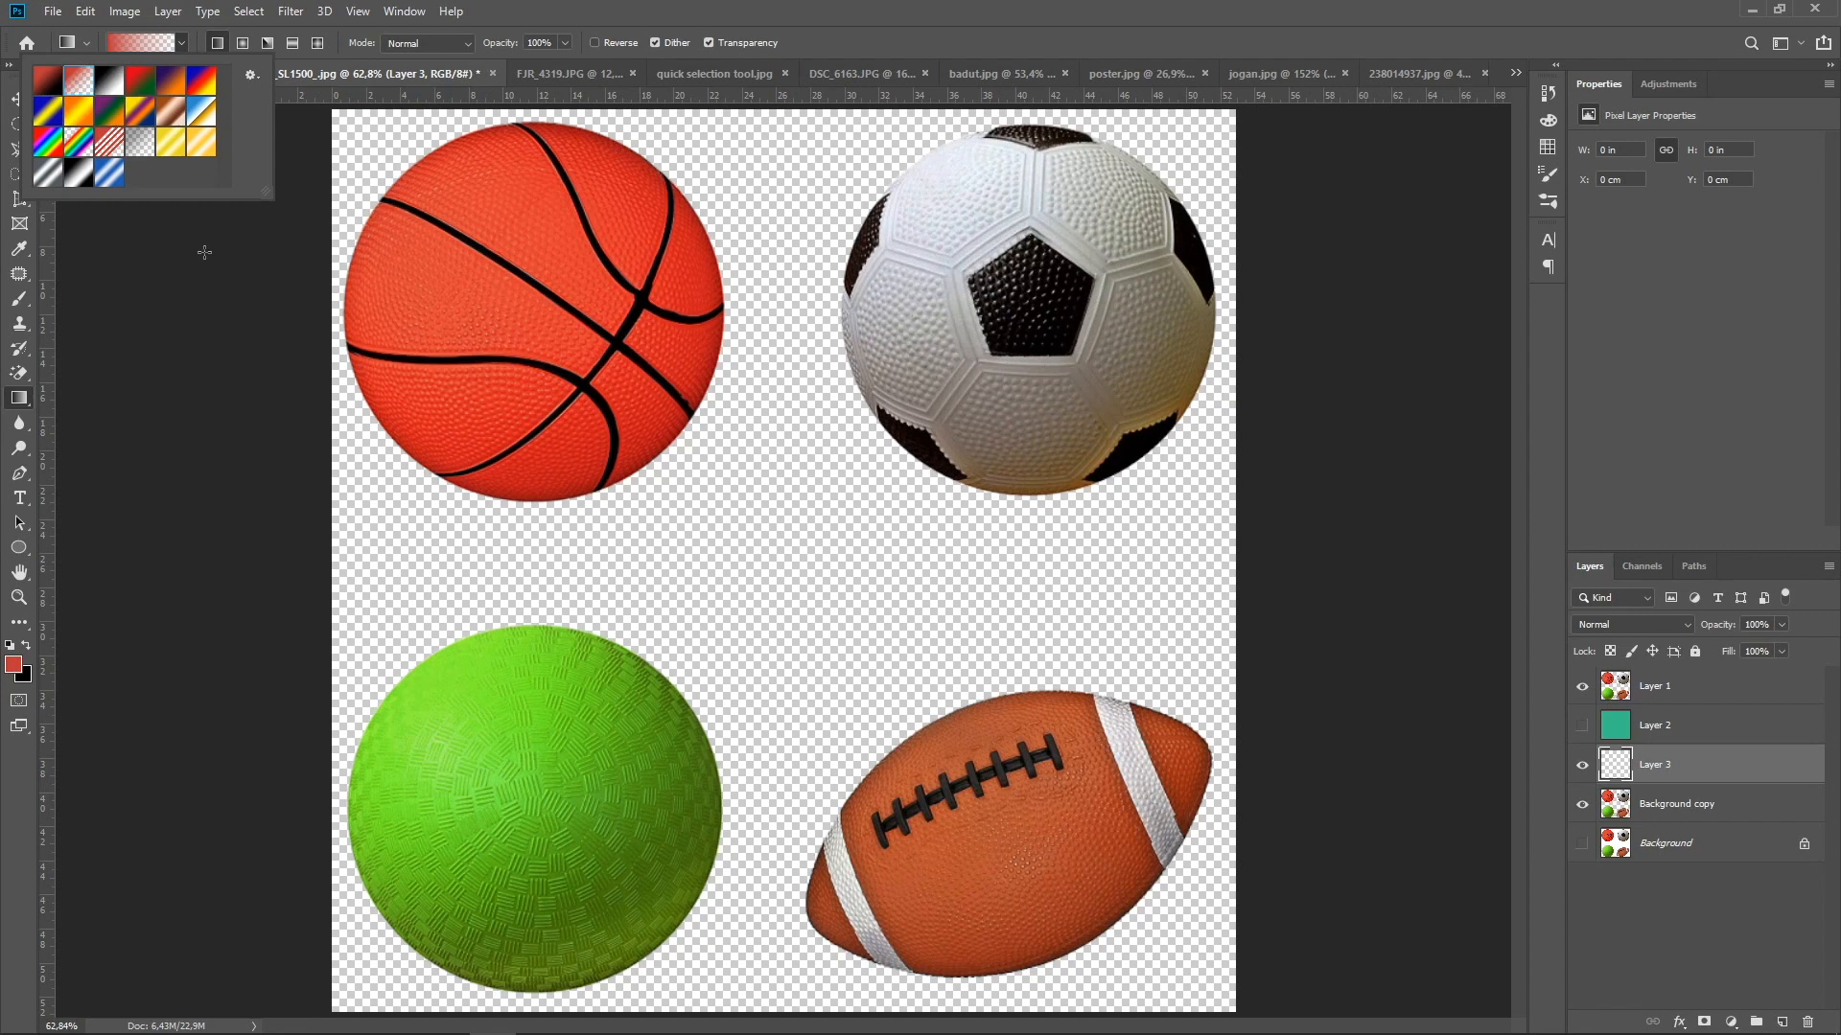
click(183, 44)
click(84, 44)
click(85, 43)
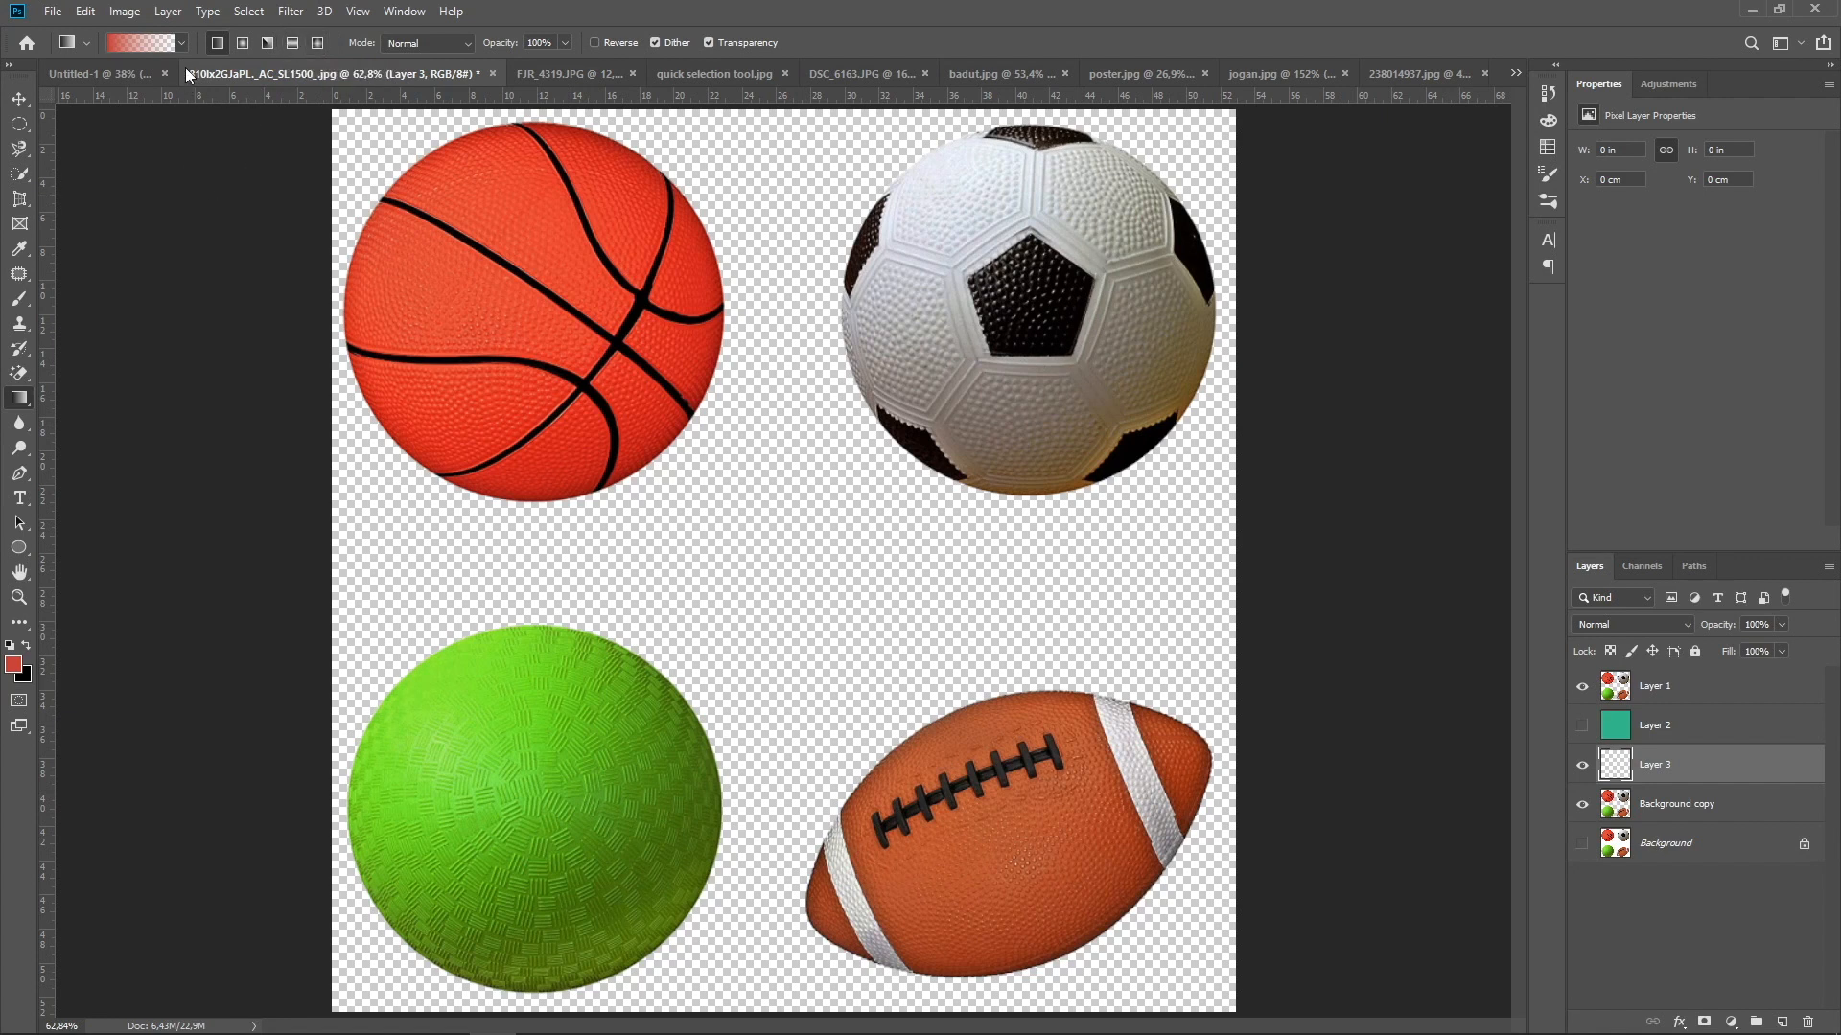
Fill the new layer with a horizontal linear gradient from red to black using the Foreground to Background preset
click(180, 43)
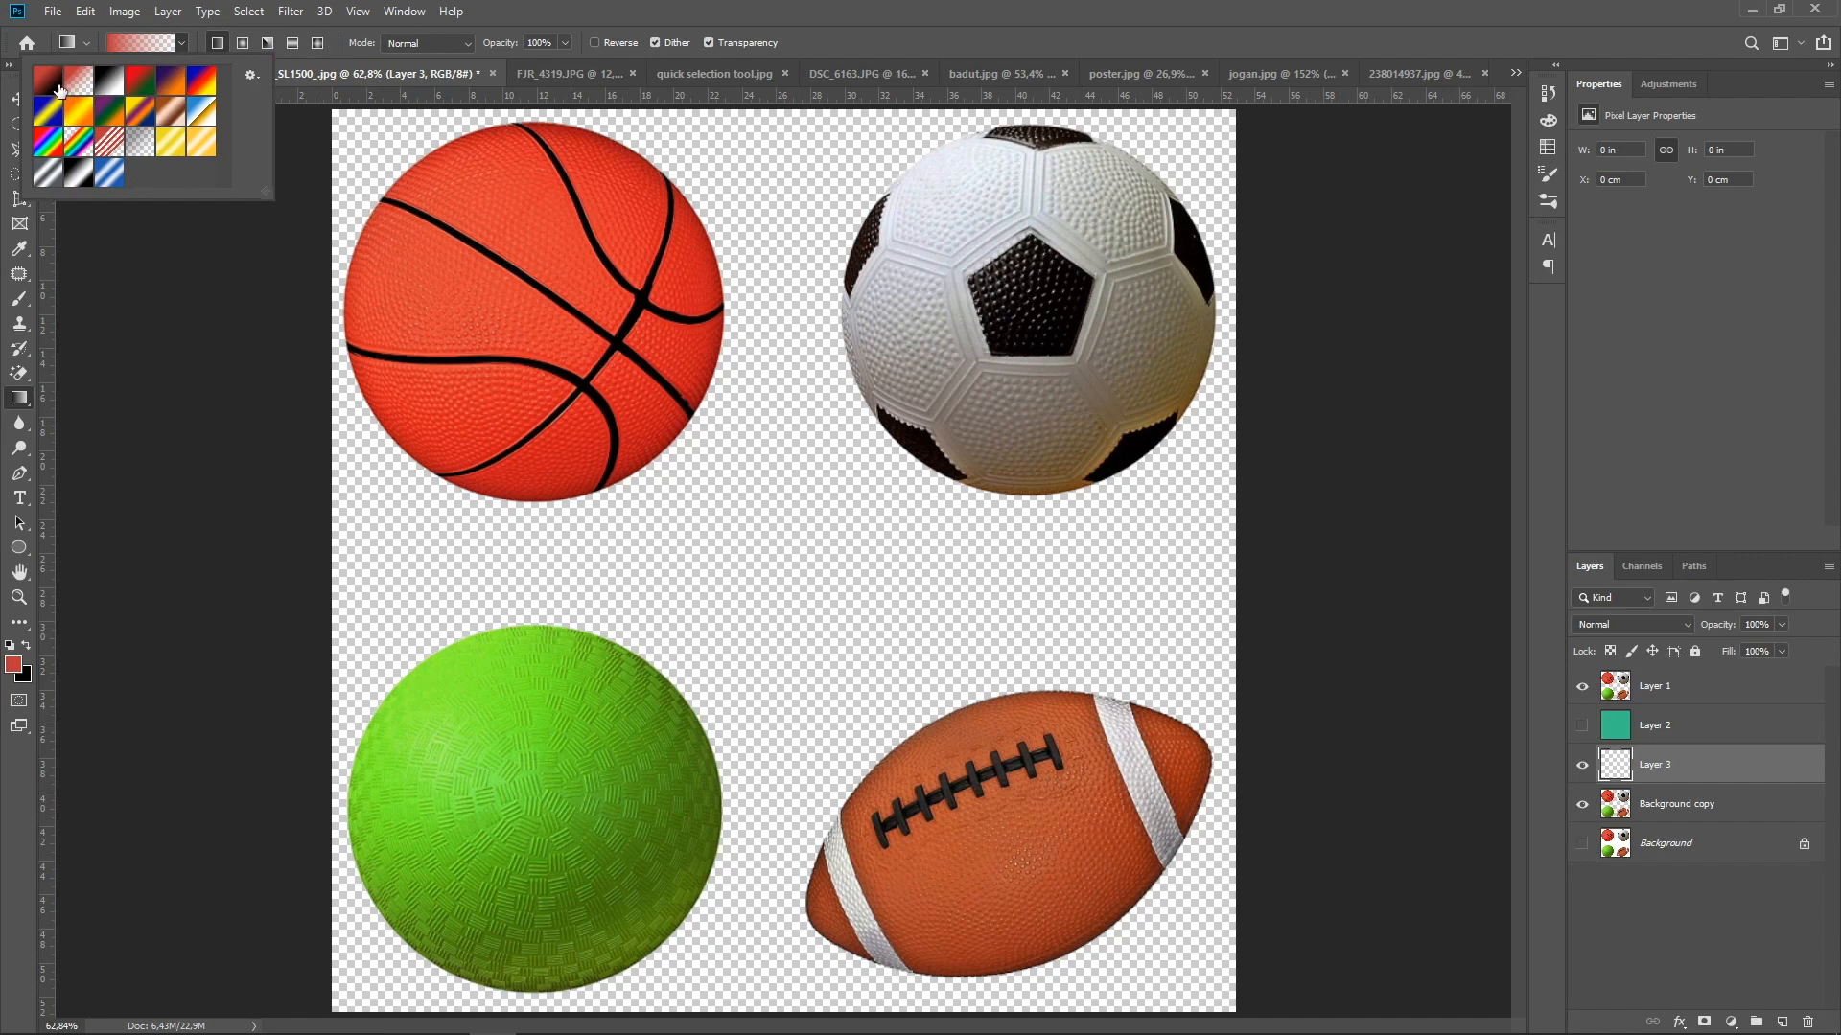
click(59, 90)
double_click(59, 90)
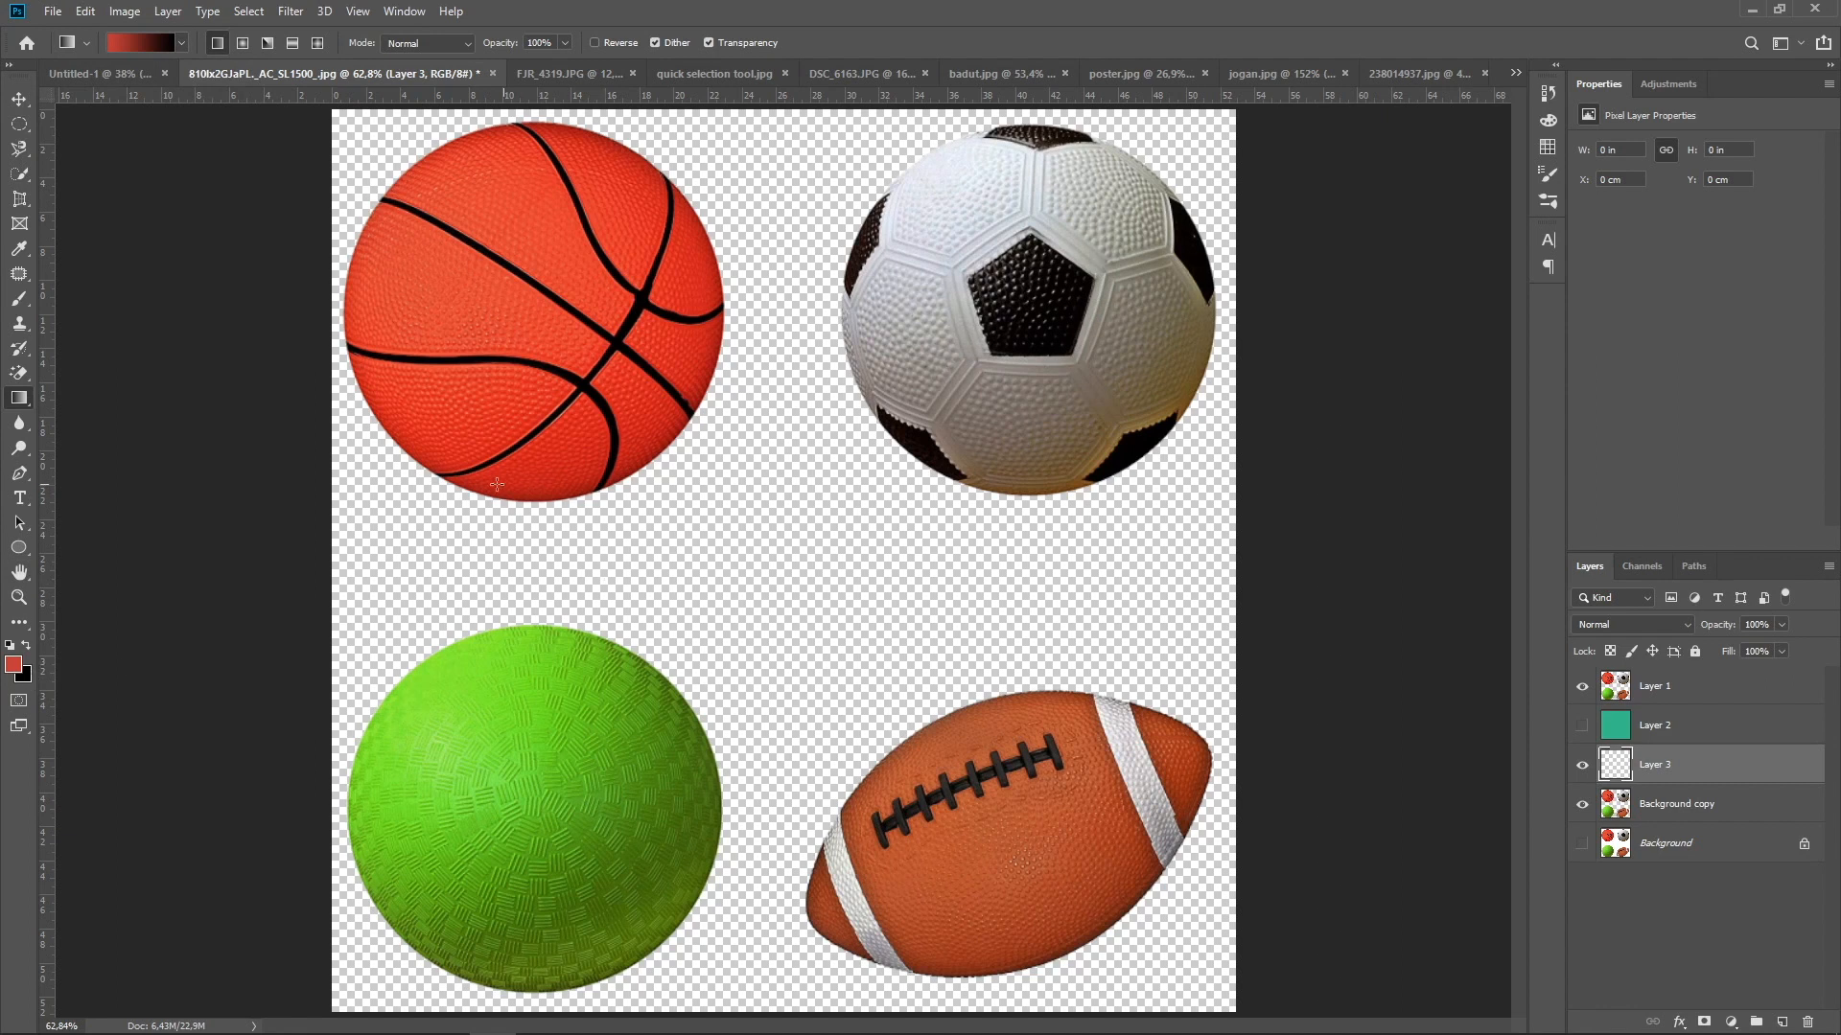
drag(332, 542, 1201, 534)
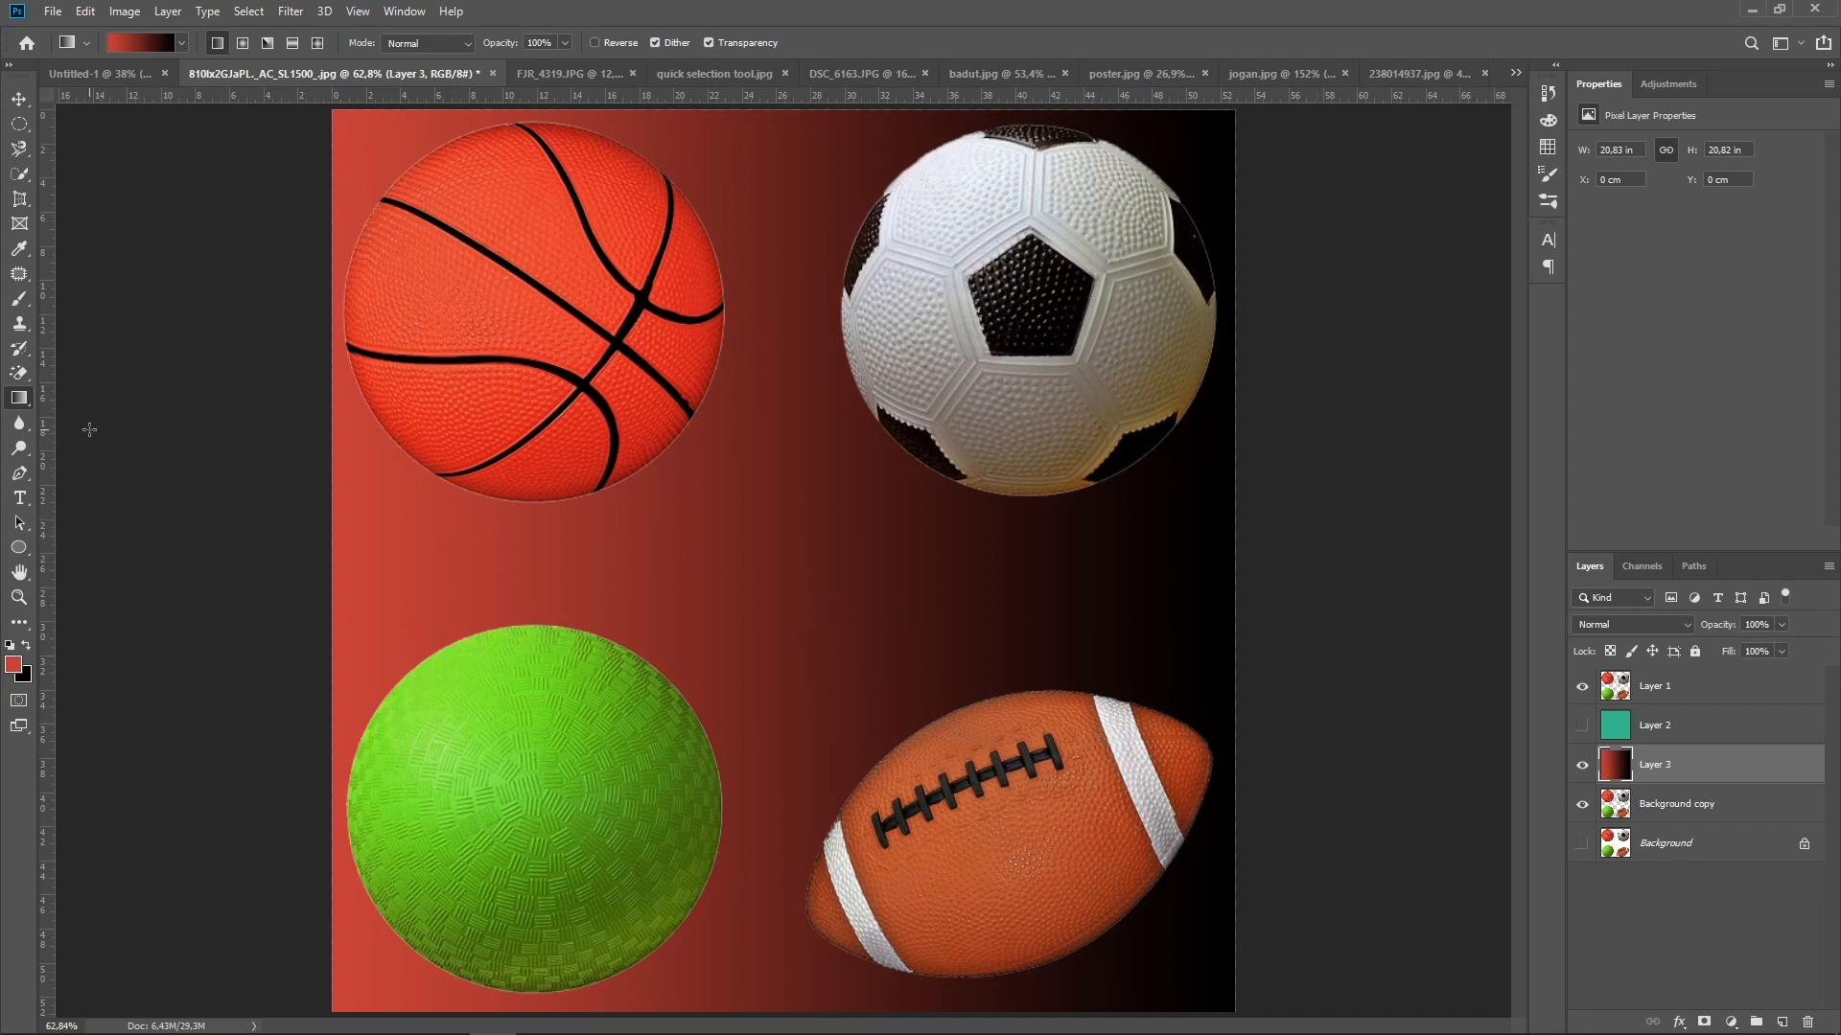
Activate the Blur tool, return to jogan.jpg, hide Layer 1, and show and select the Background layer
click(20, 431)
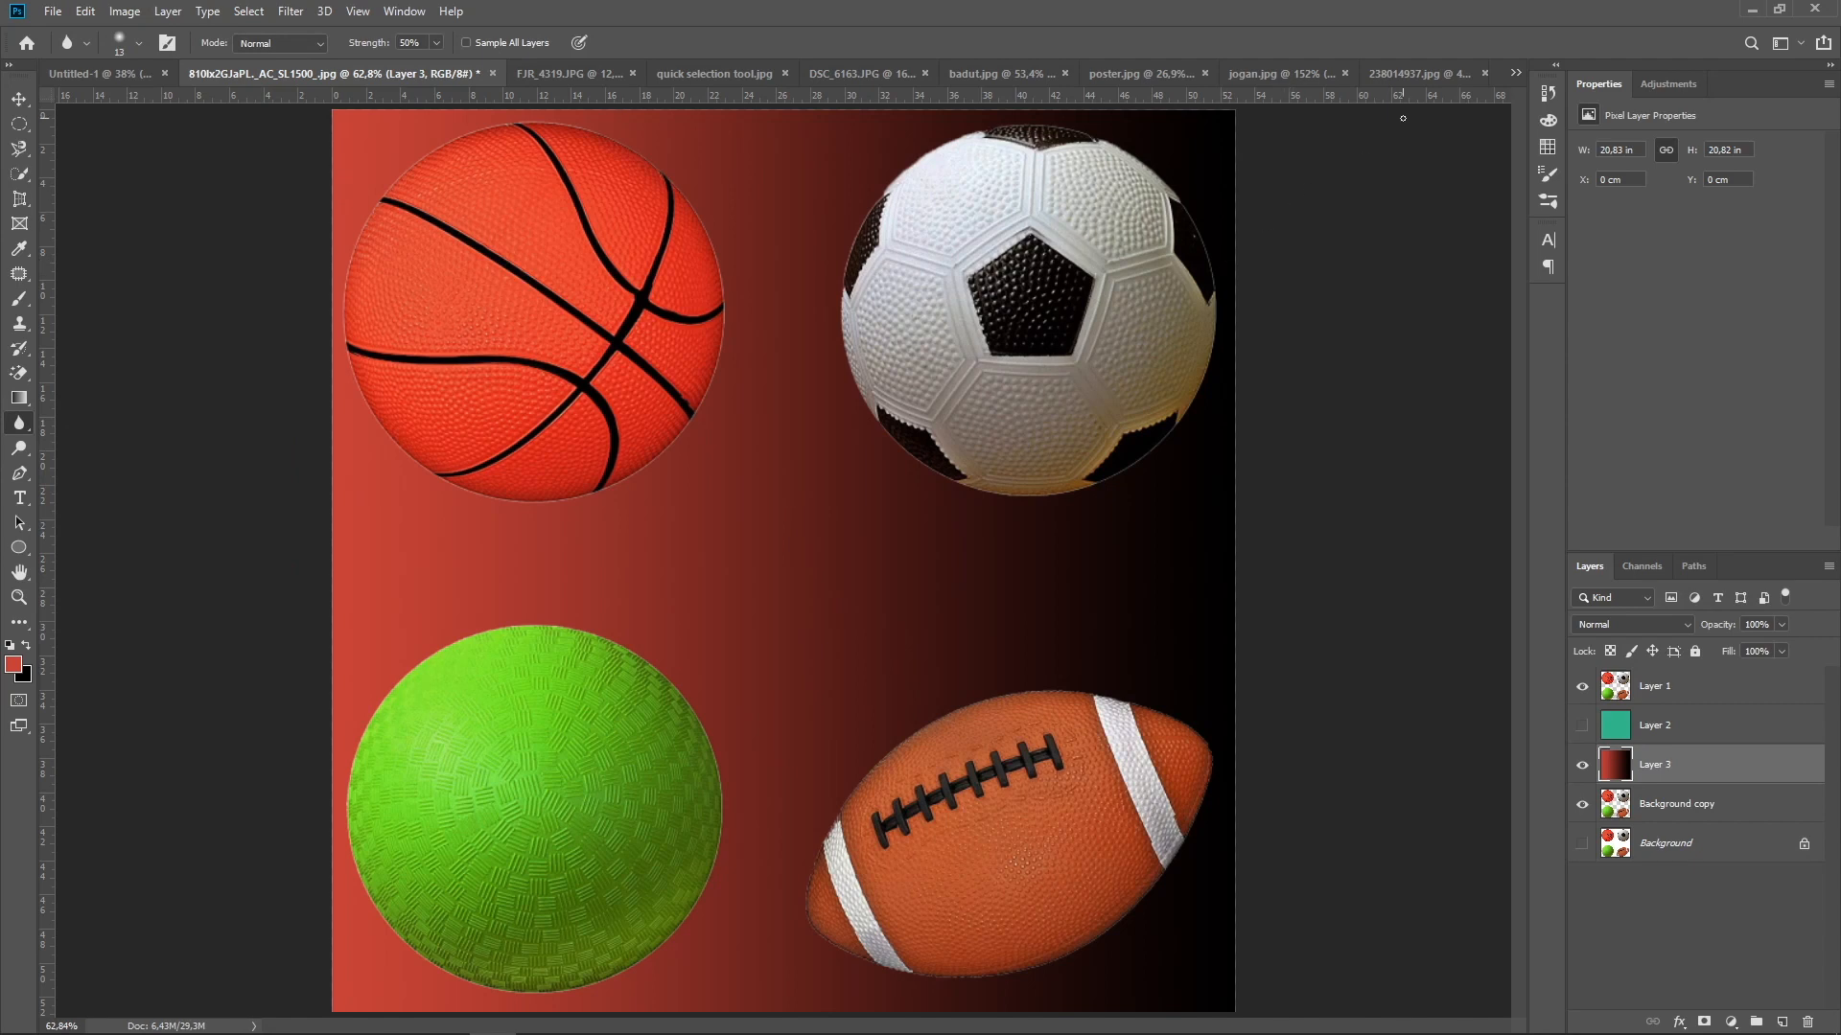
click(1407, 77)
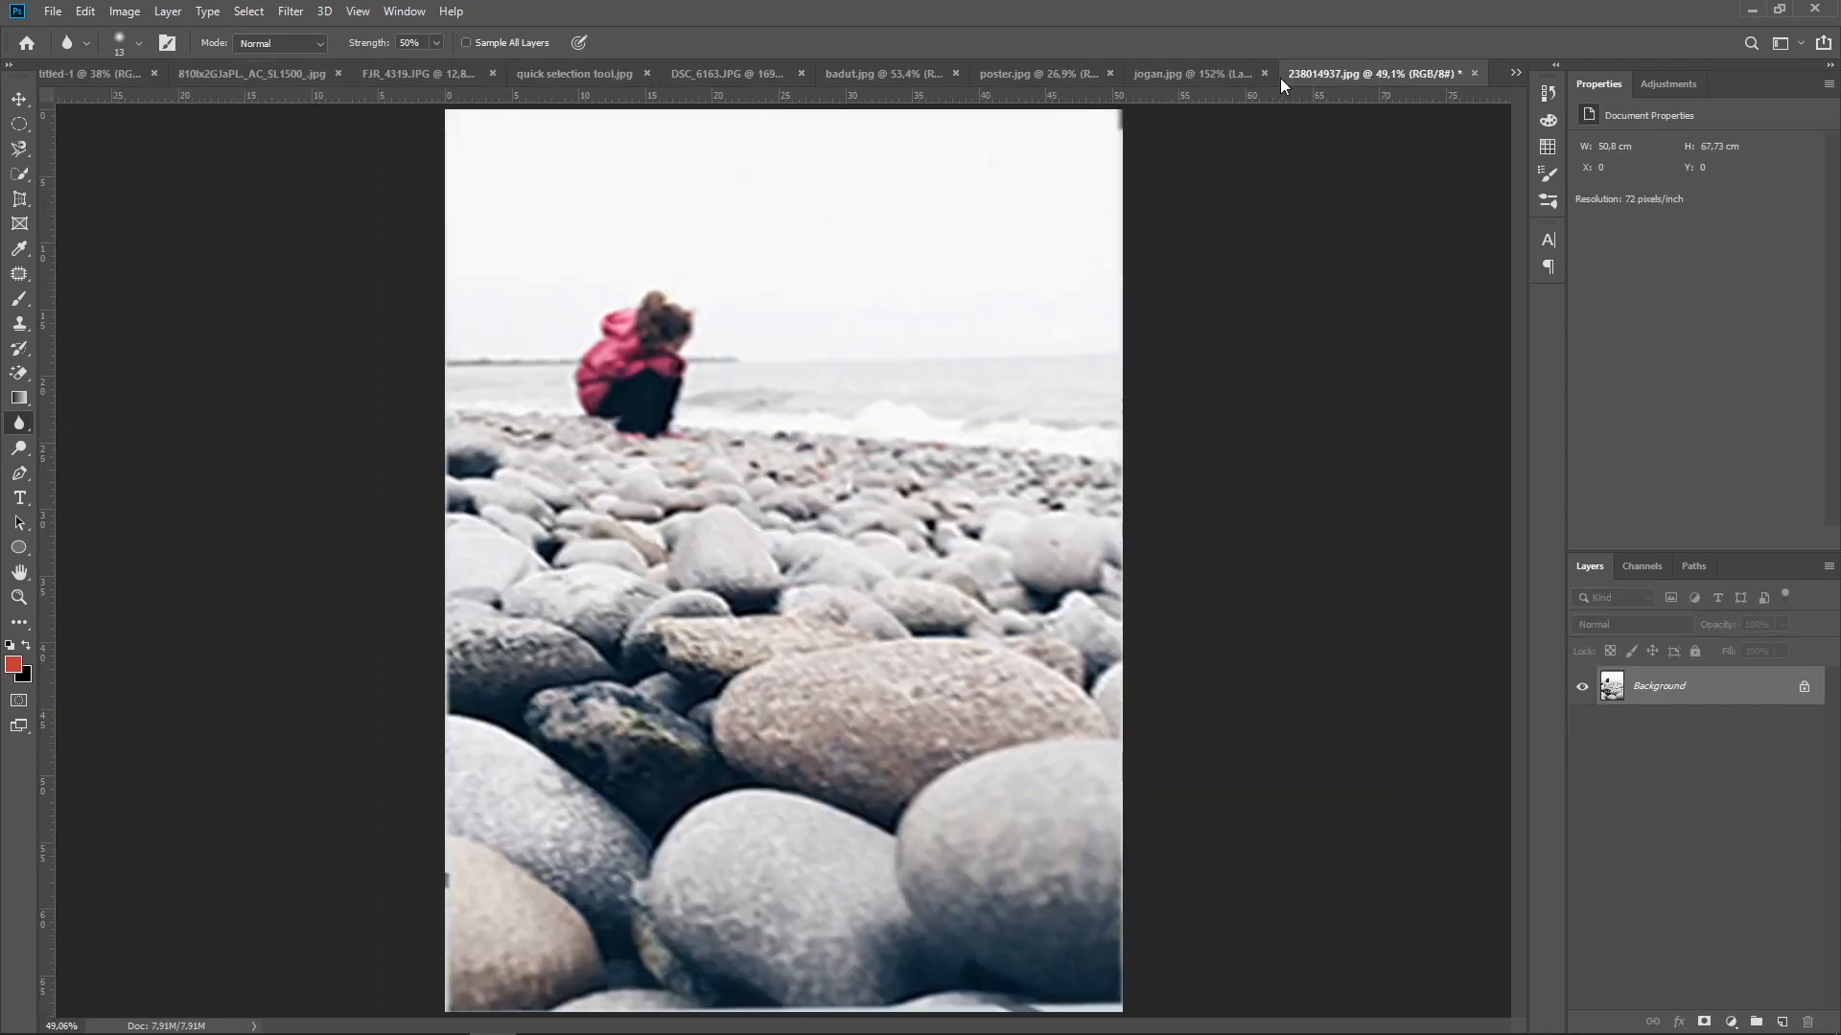
click(1221, 73)
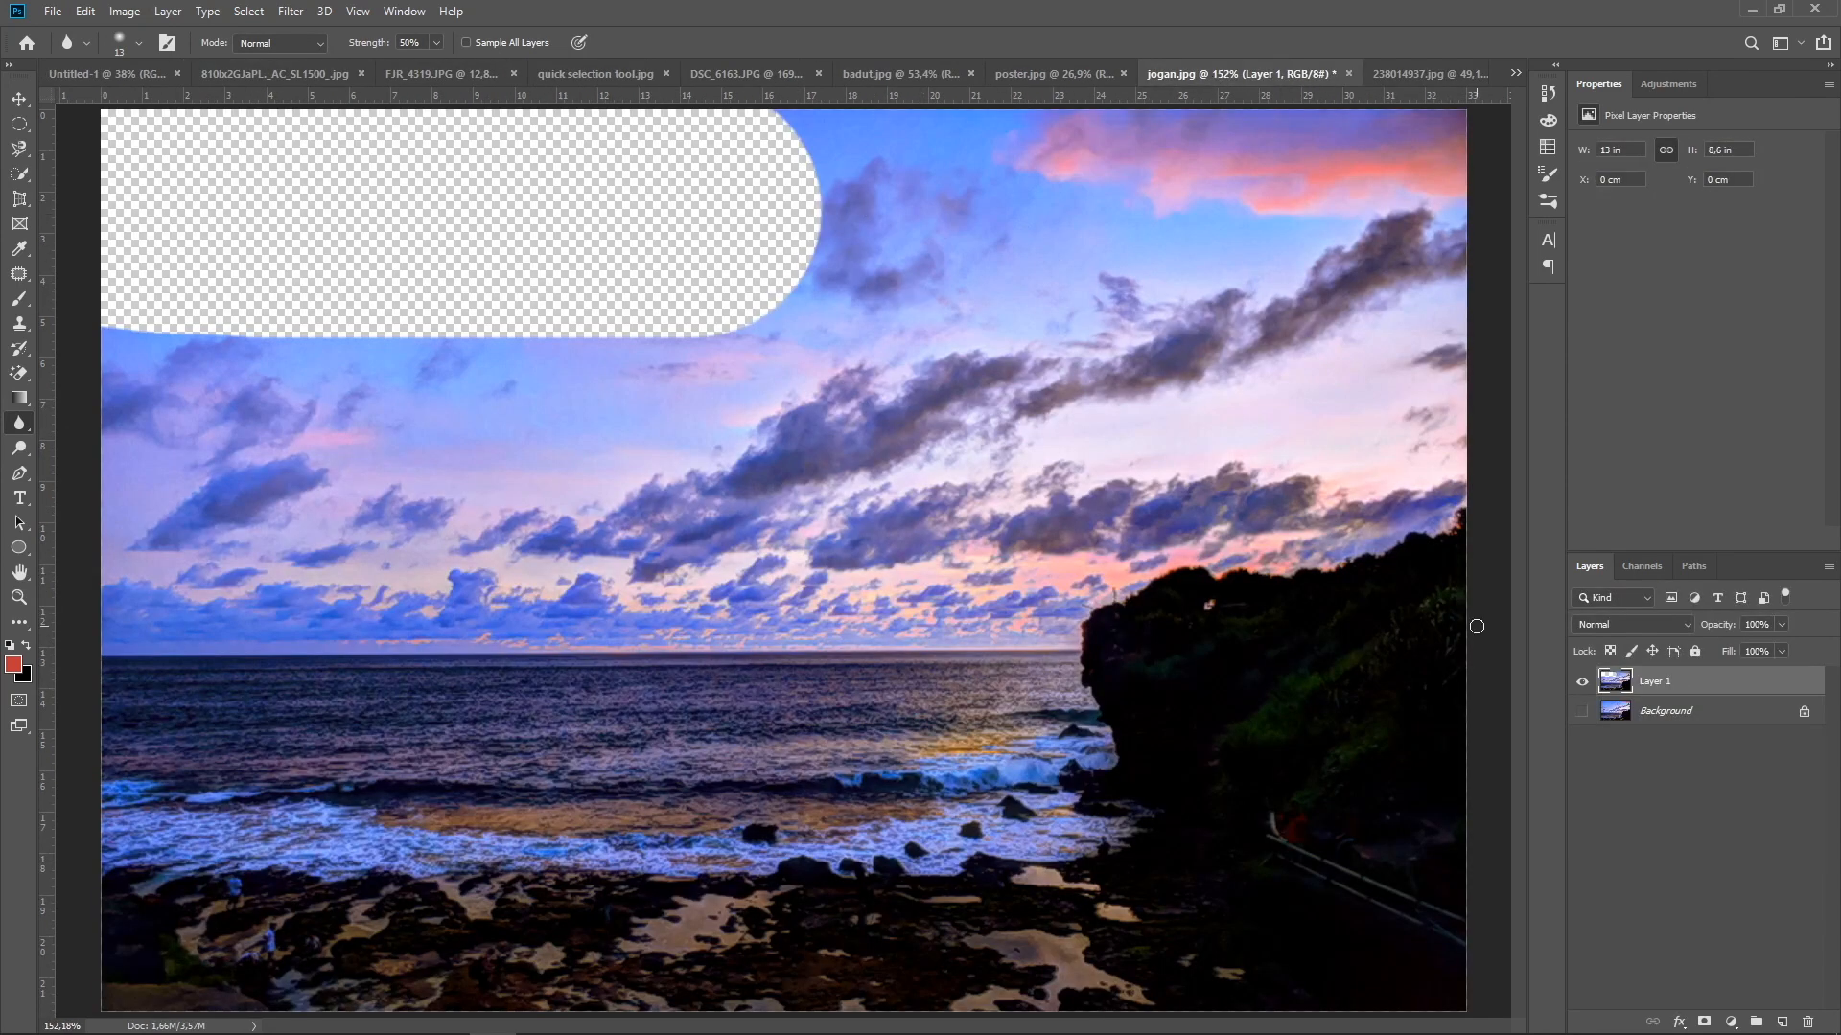
click(1582, 682)
click(1582, 711)
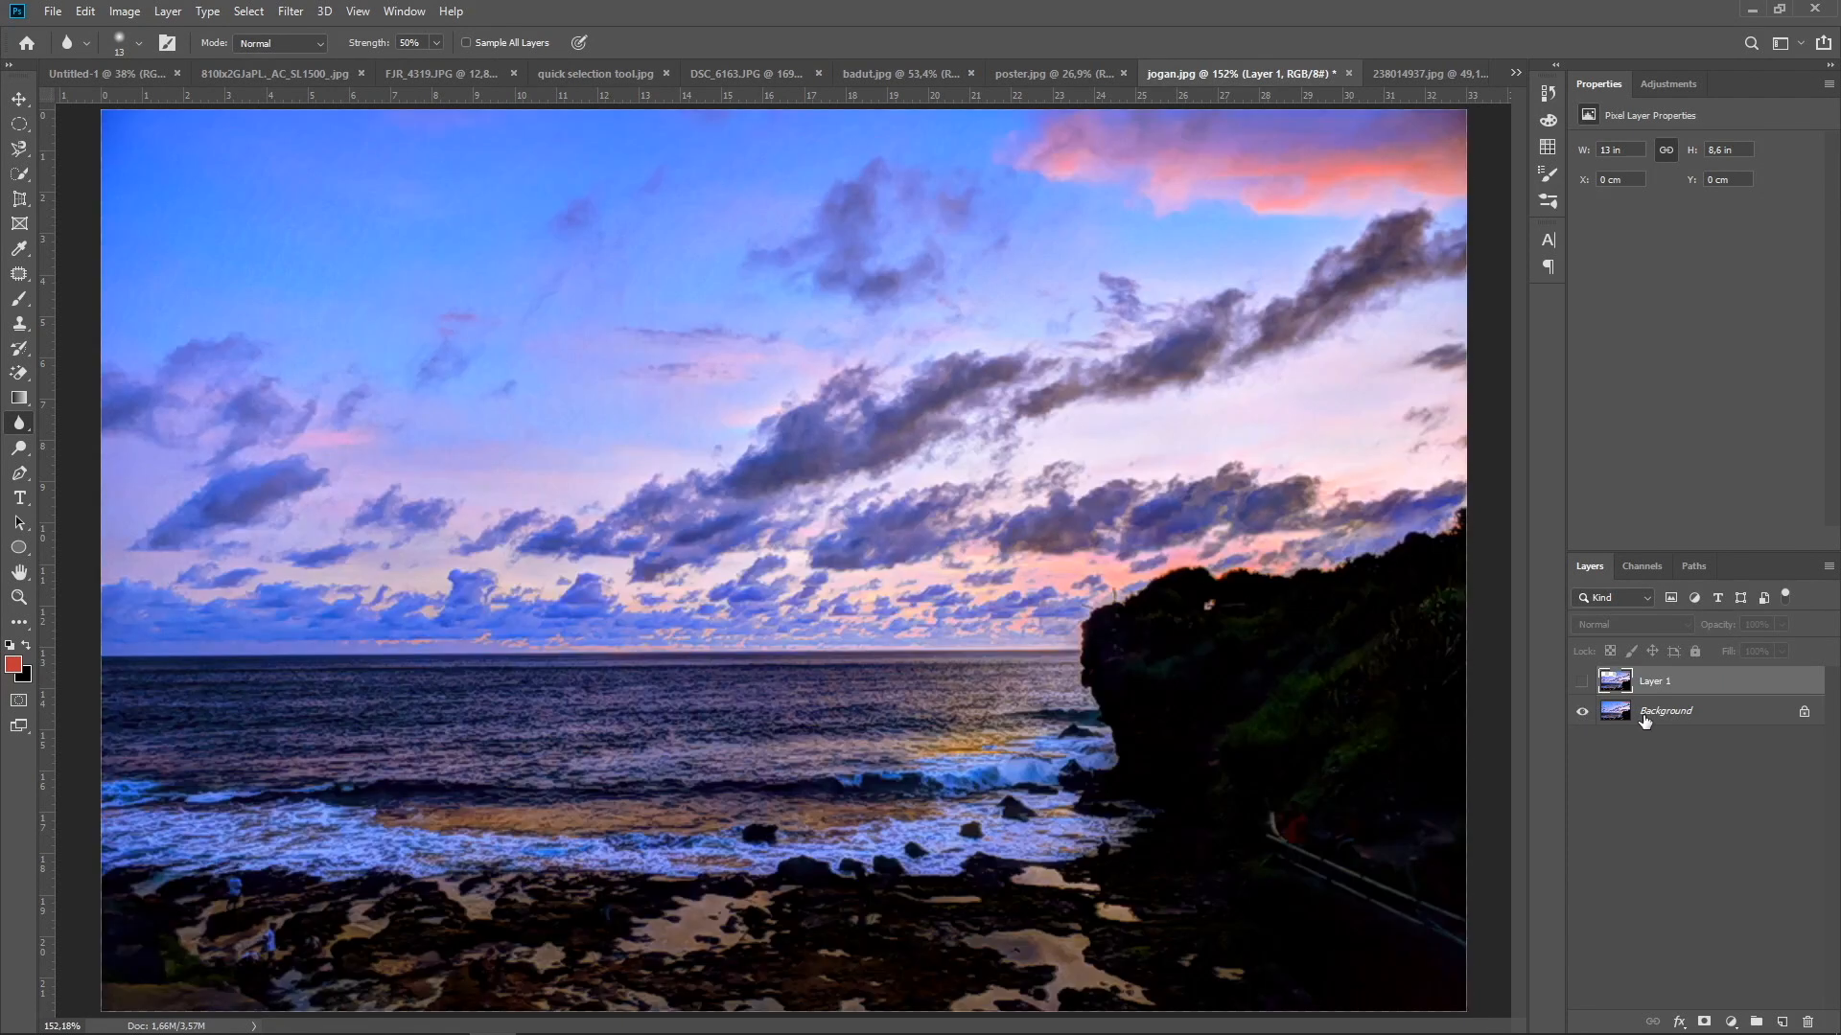
click(1645, 721)
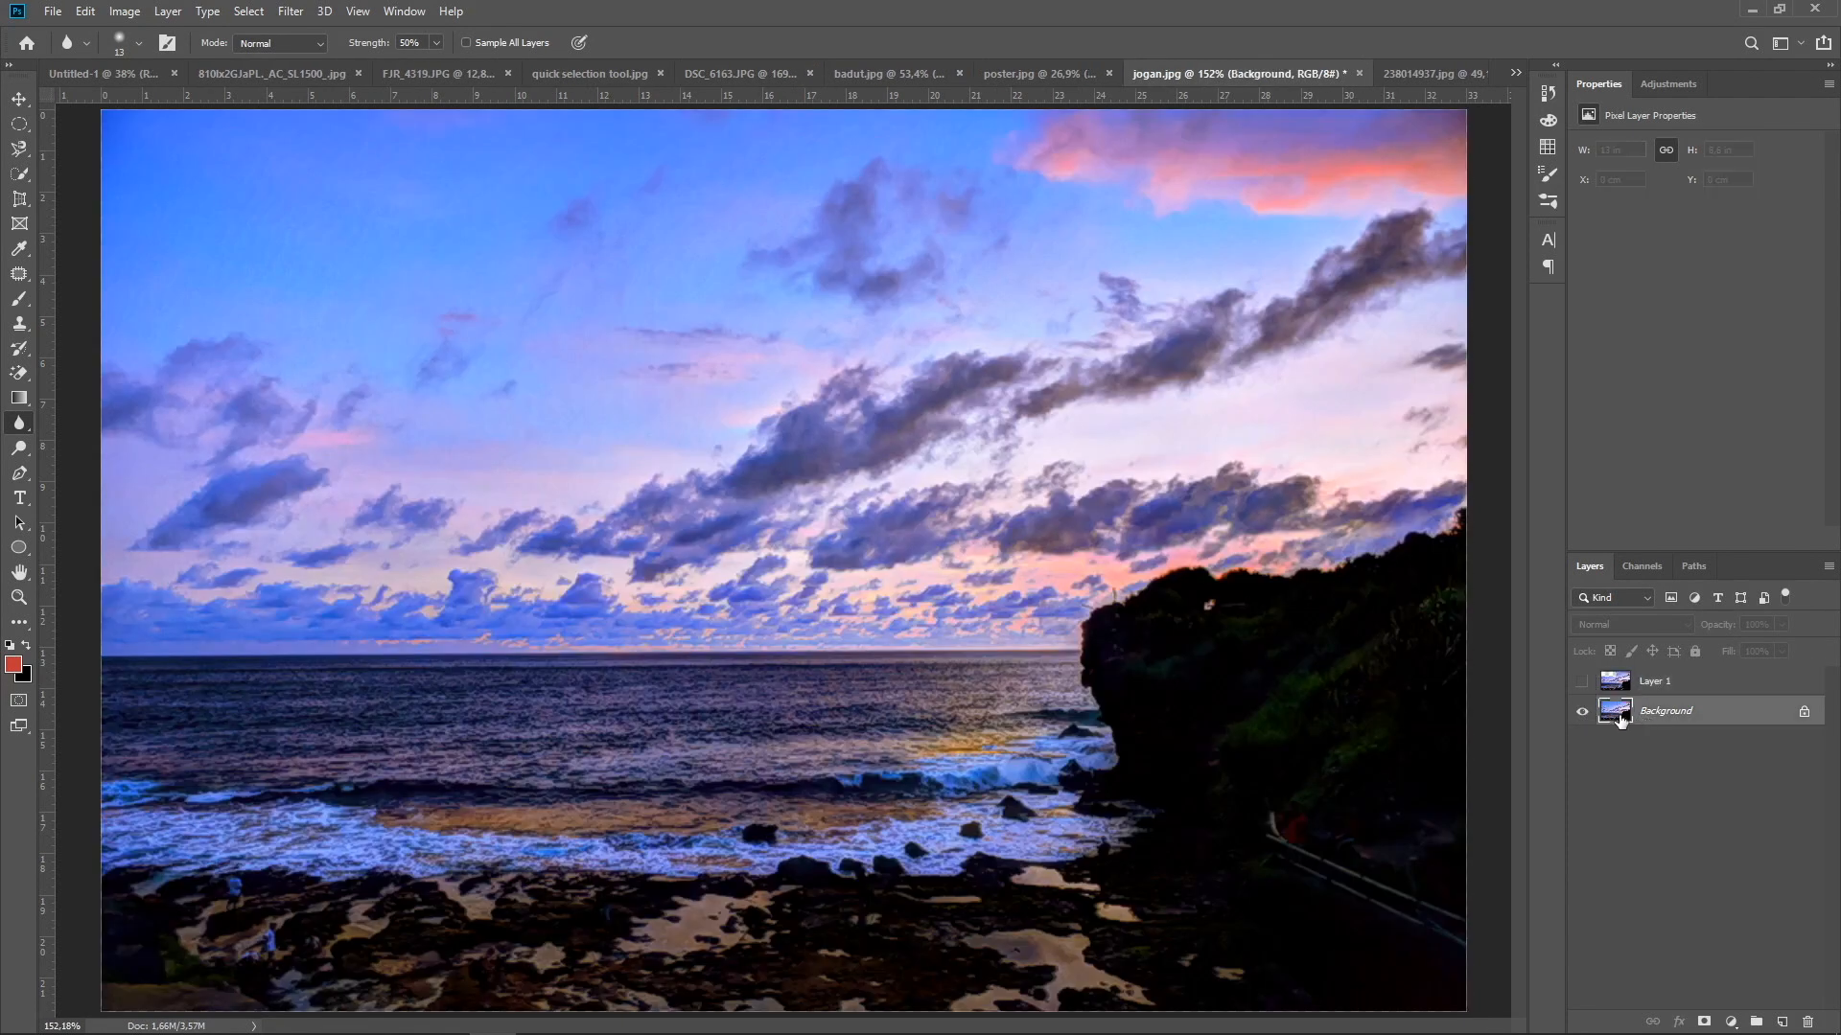
click(1031, 75)
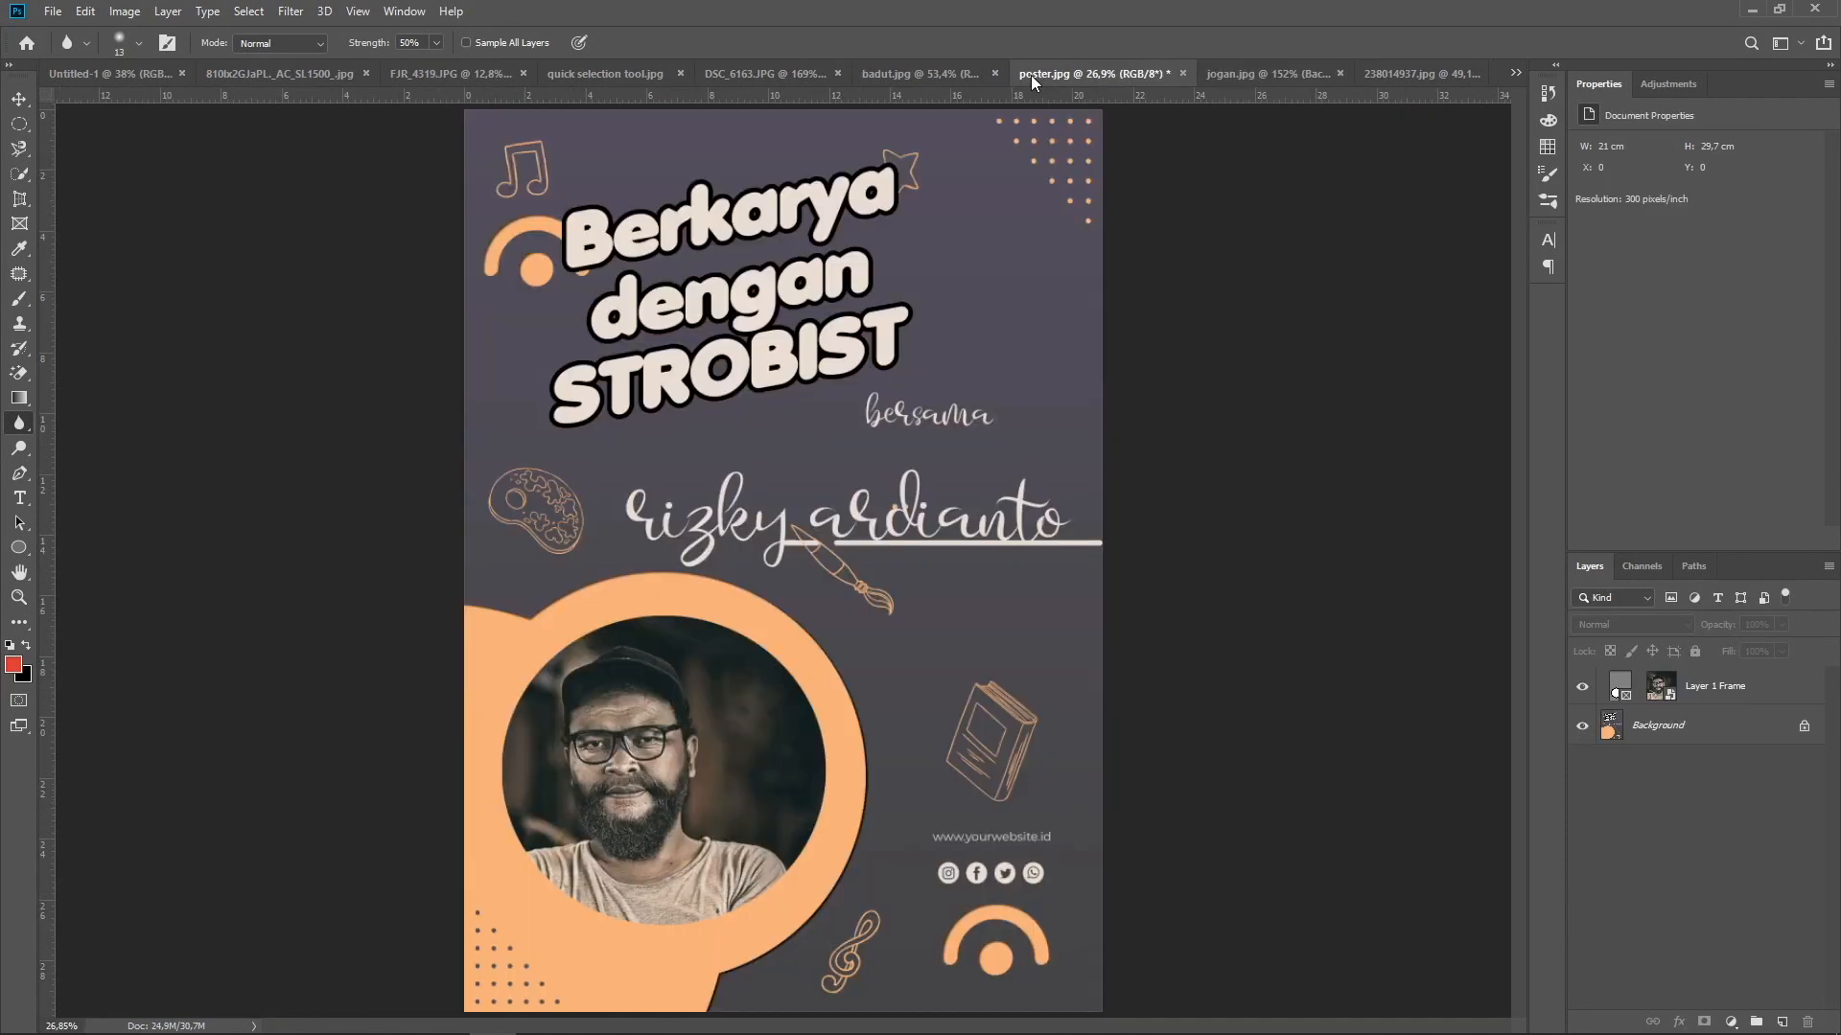
click(1216, 73)
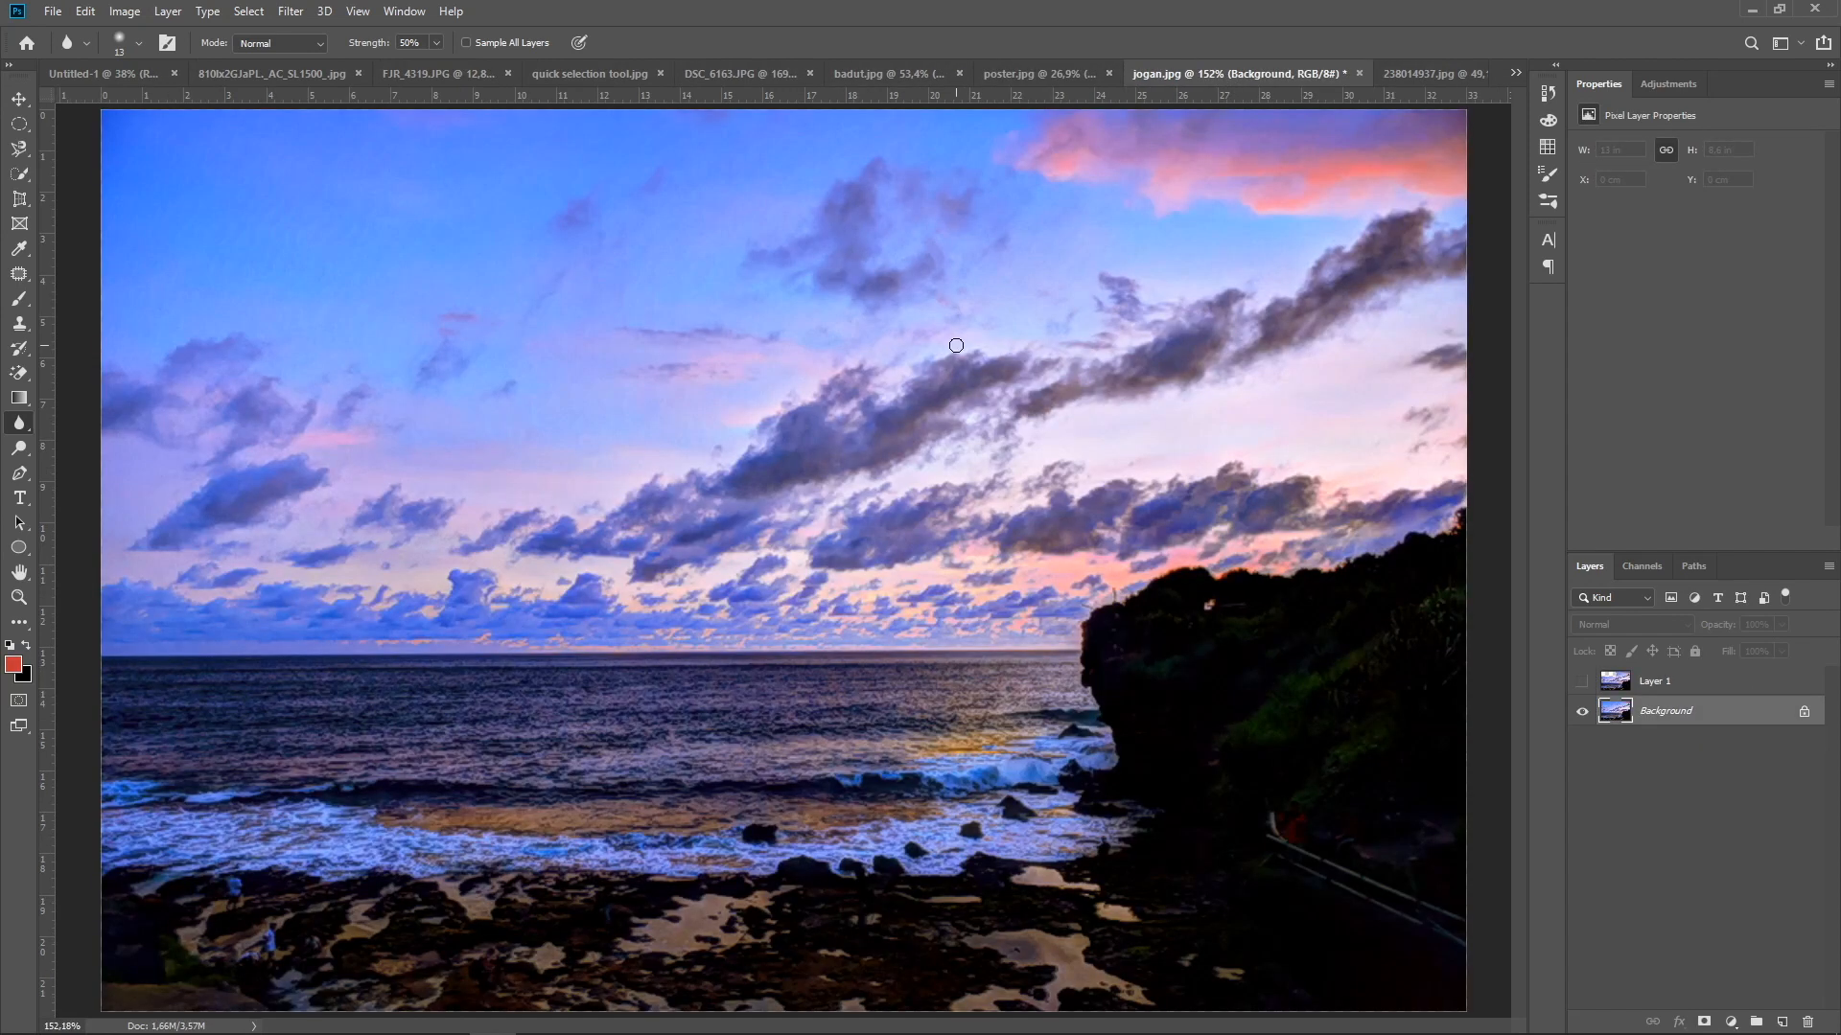
Duplicate the Background layer and blur the small clouds in the left part of the sky with a 60 px brush at 50% strength
key(bracketright)
key(bracketright)
key(bracketright)
key(bracketright)
key(bracketright)
key(bracketright)
key(bracketright)
key(bracketright)
mouse_move(357, 496)
mouse_down()
mouse_move(281, 496)
mouse_move(324, 480)
mouse_up()
key(ctrl+j)
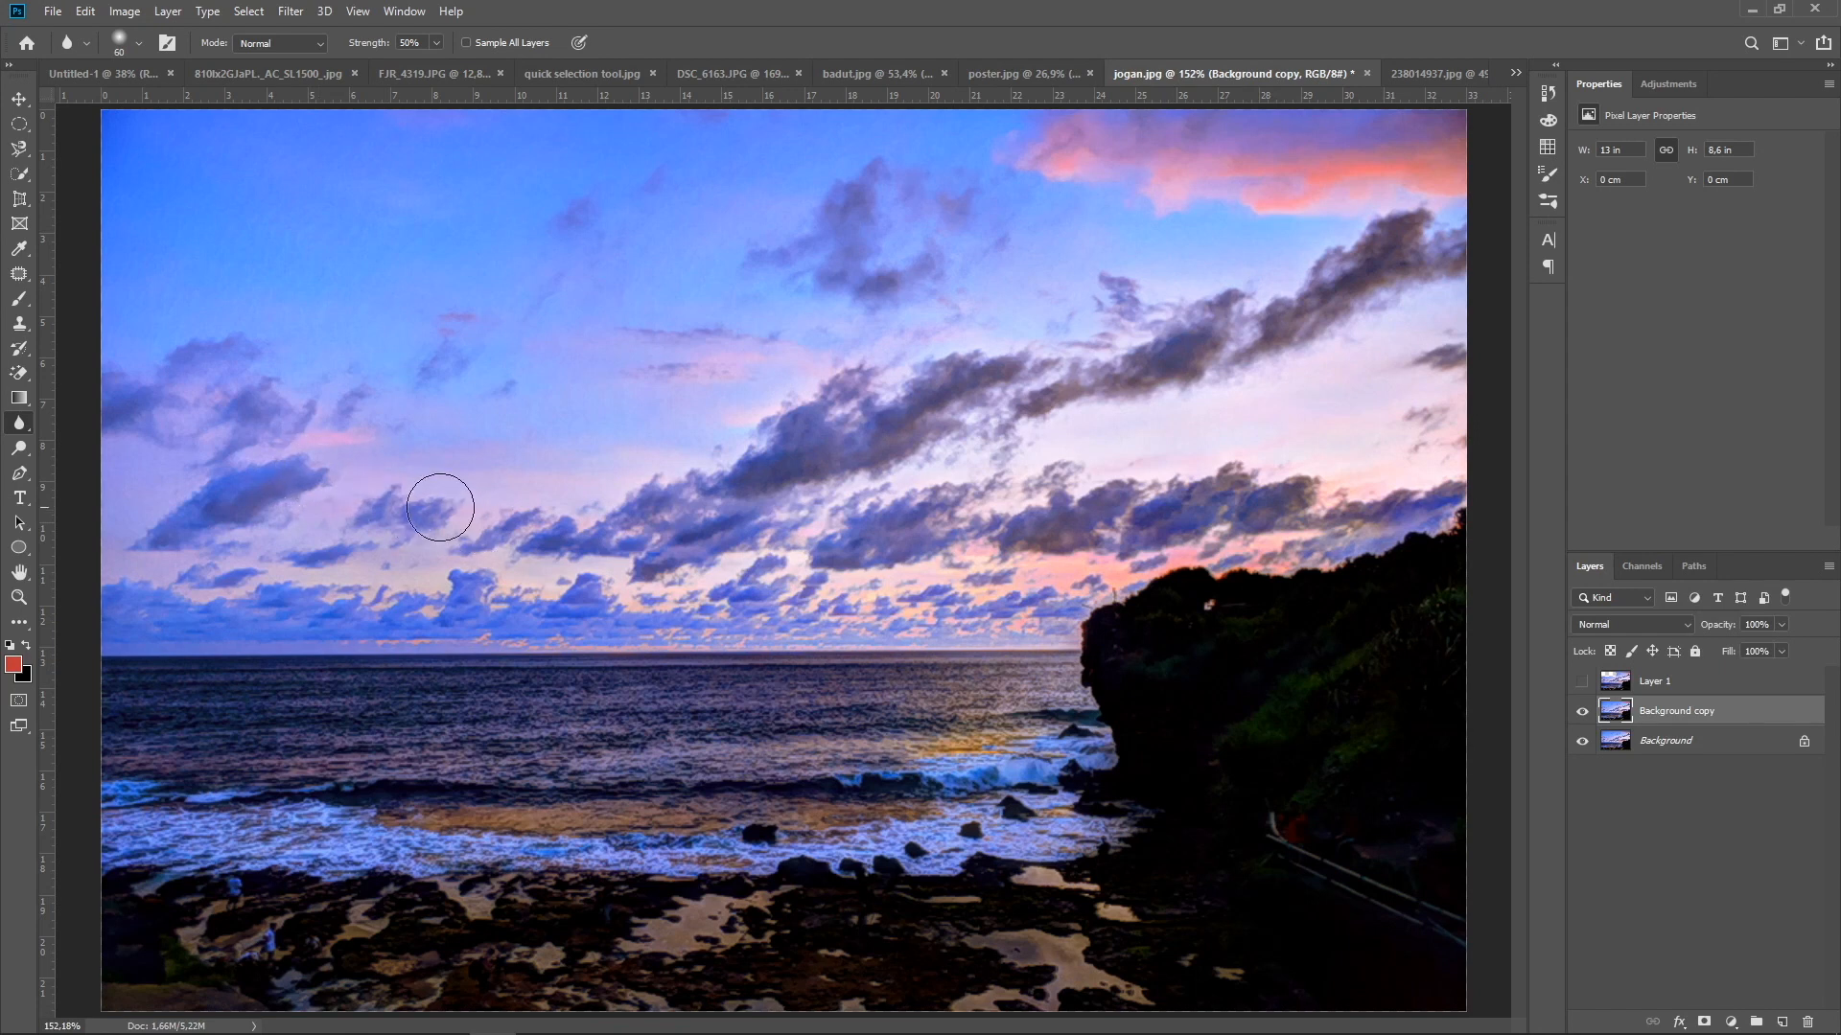
click(398, 505)
mouse_move(400, 505)
mouse_down()
mouse_move(448, 501)
mouse_move(367, 539)
mouse_move(279, 527)
mouse_move(290, 489)
mouse_move(270, 458)
mouse_move(185, 494)
mouse_move(237, 486)
mouse_move(210, 541)
mouse_move(419, 532)
mouse_move(281, 441)
mouse_move(231, 448)
mouse_move(245, 373)
mouse_up()
Sharpen the low clouds just above the sea horizon using the Sharpen tool with a 60 px brush at 50% strength
right_click(20, 425)
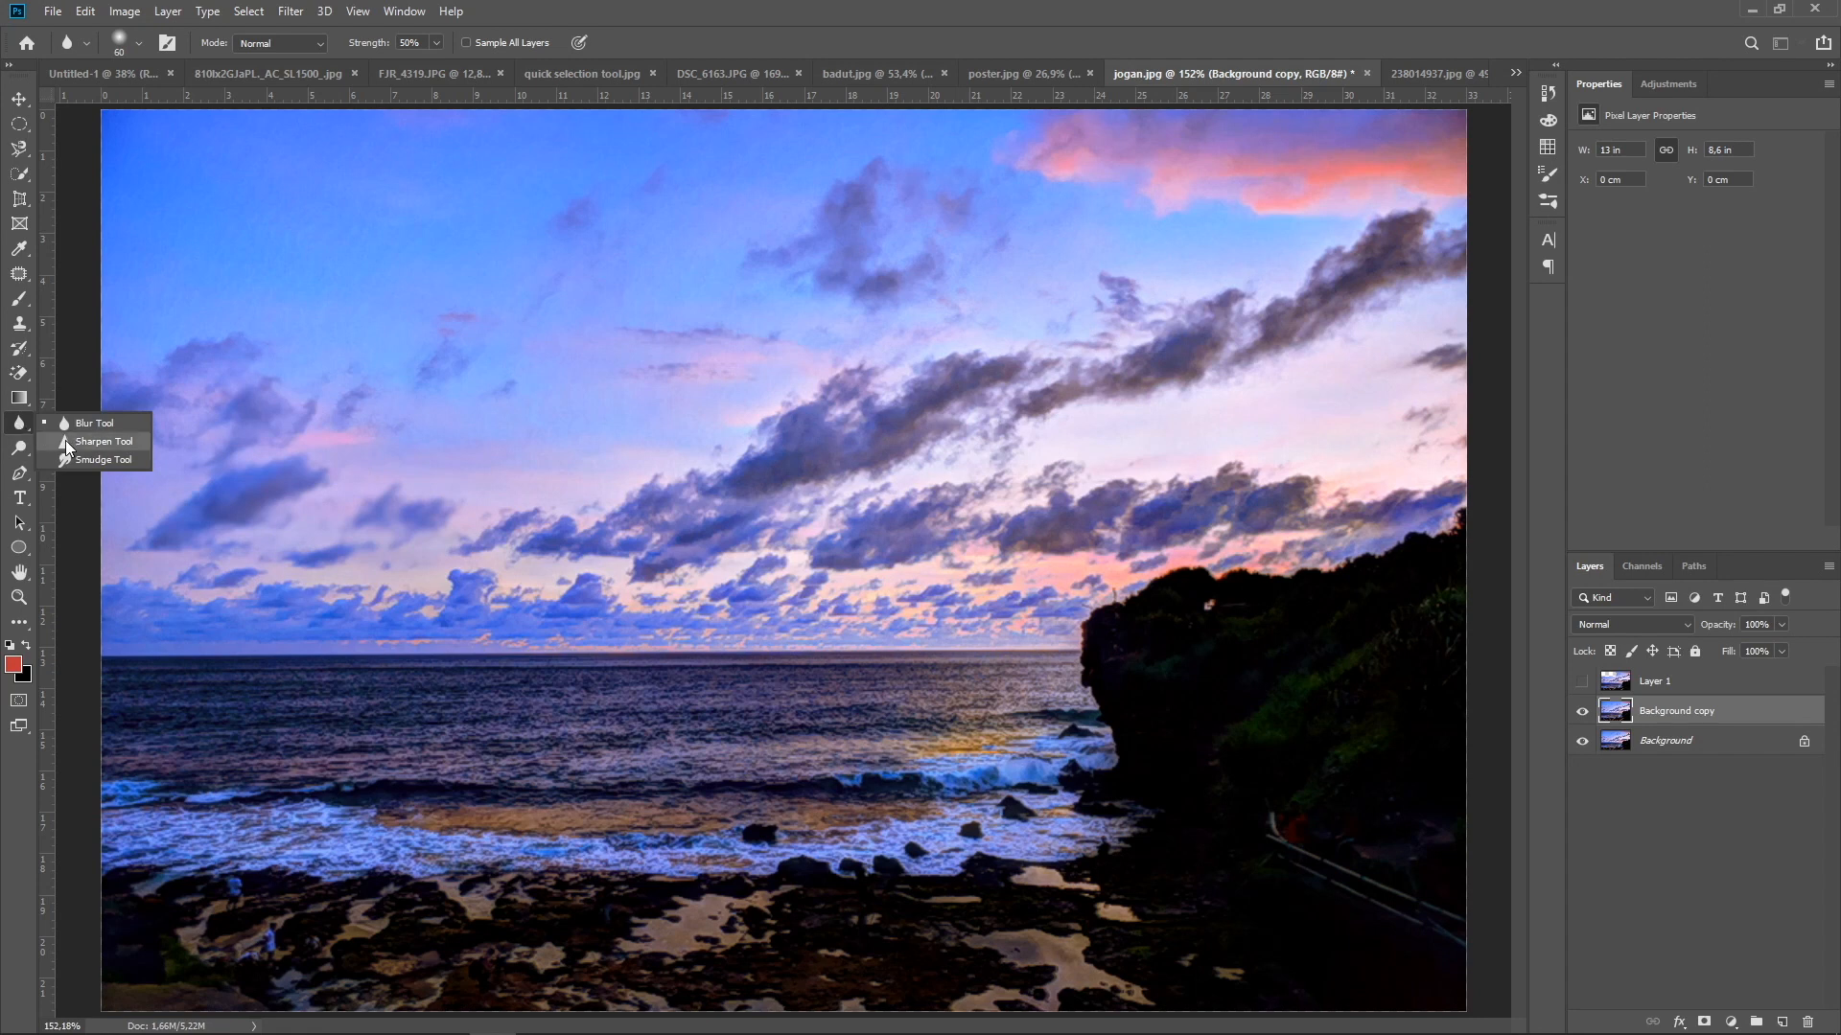
click(66, 440)
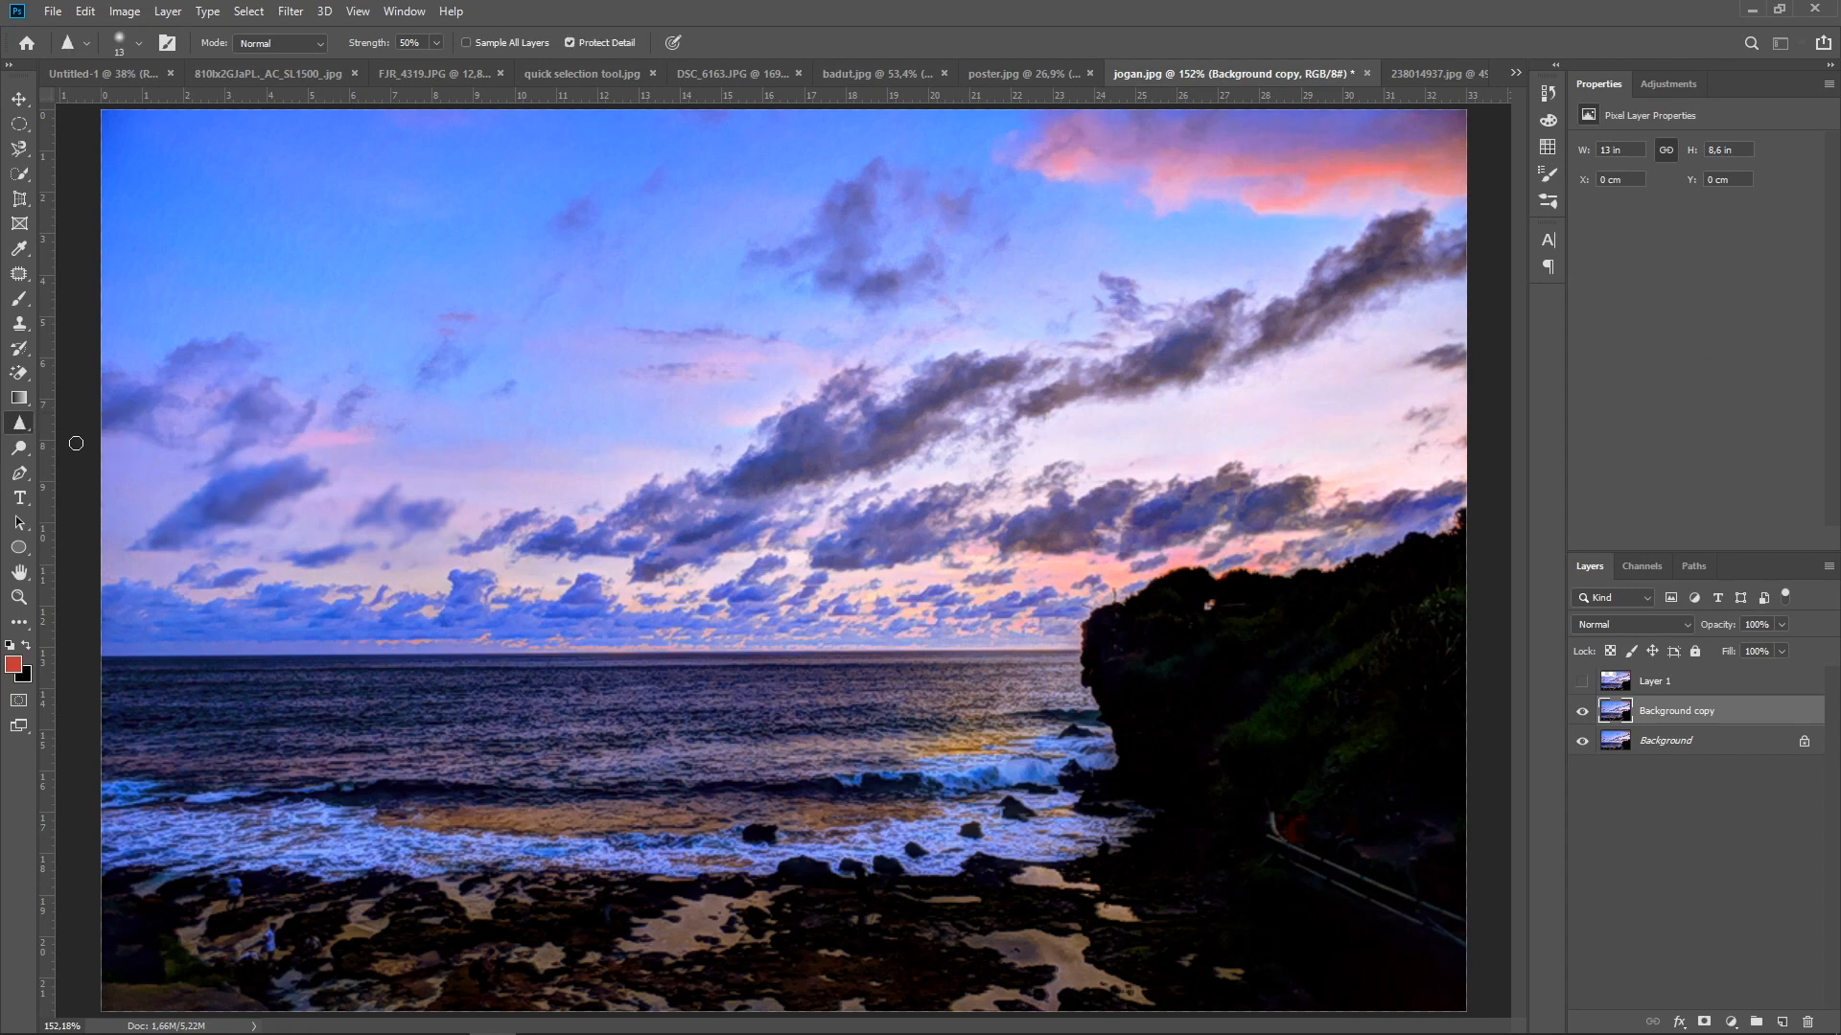
key(bracketright)
key(bracketright)
key(bracketright)
key(bracketright)
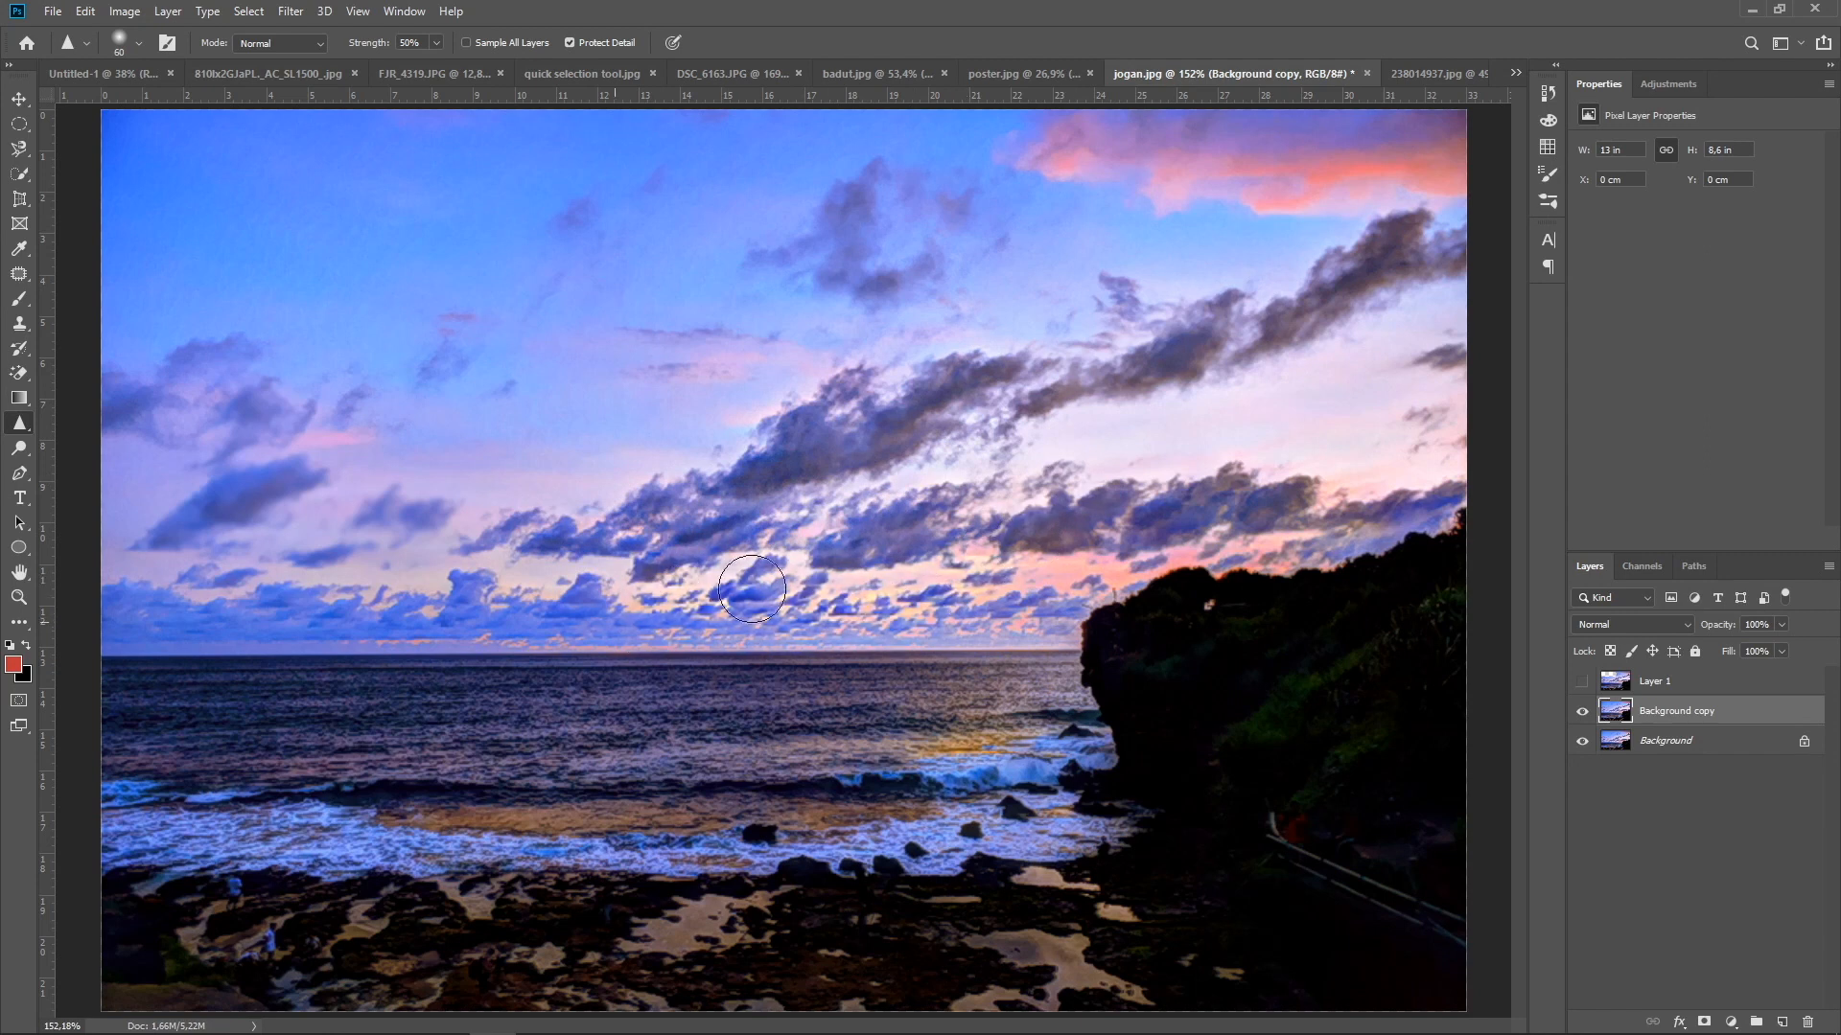
Smudge the small cloud and the dark cloud band above the cliff using the Smudge tool with a 35 px brush at 100% strength
right_click(20, 426)
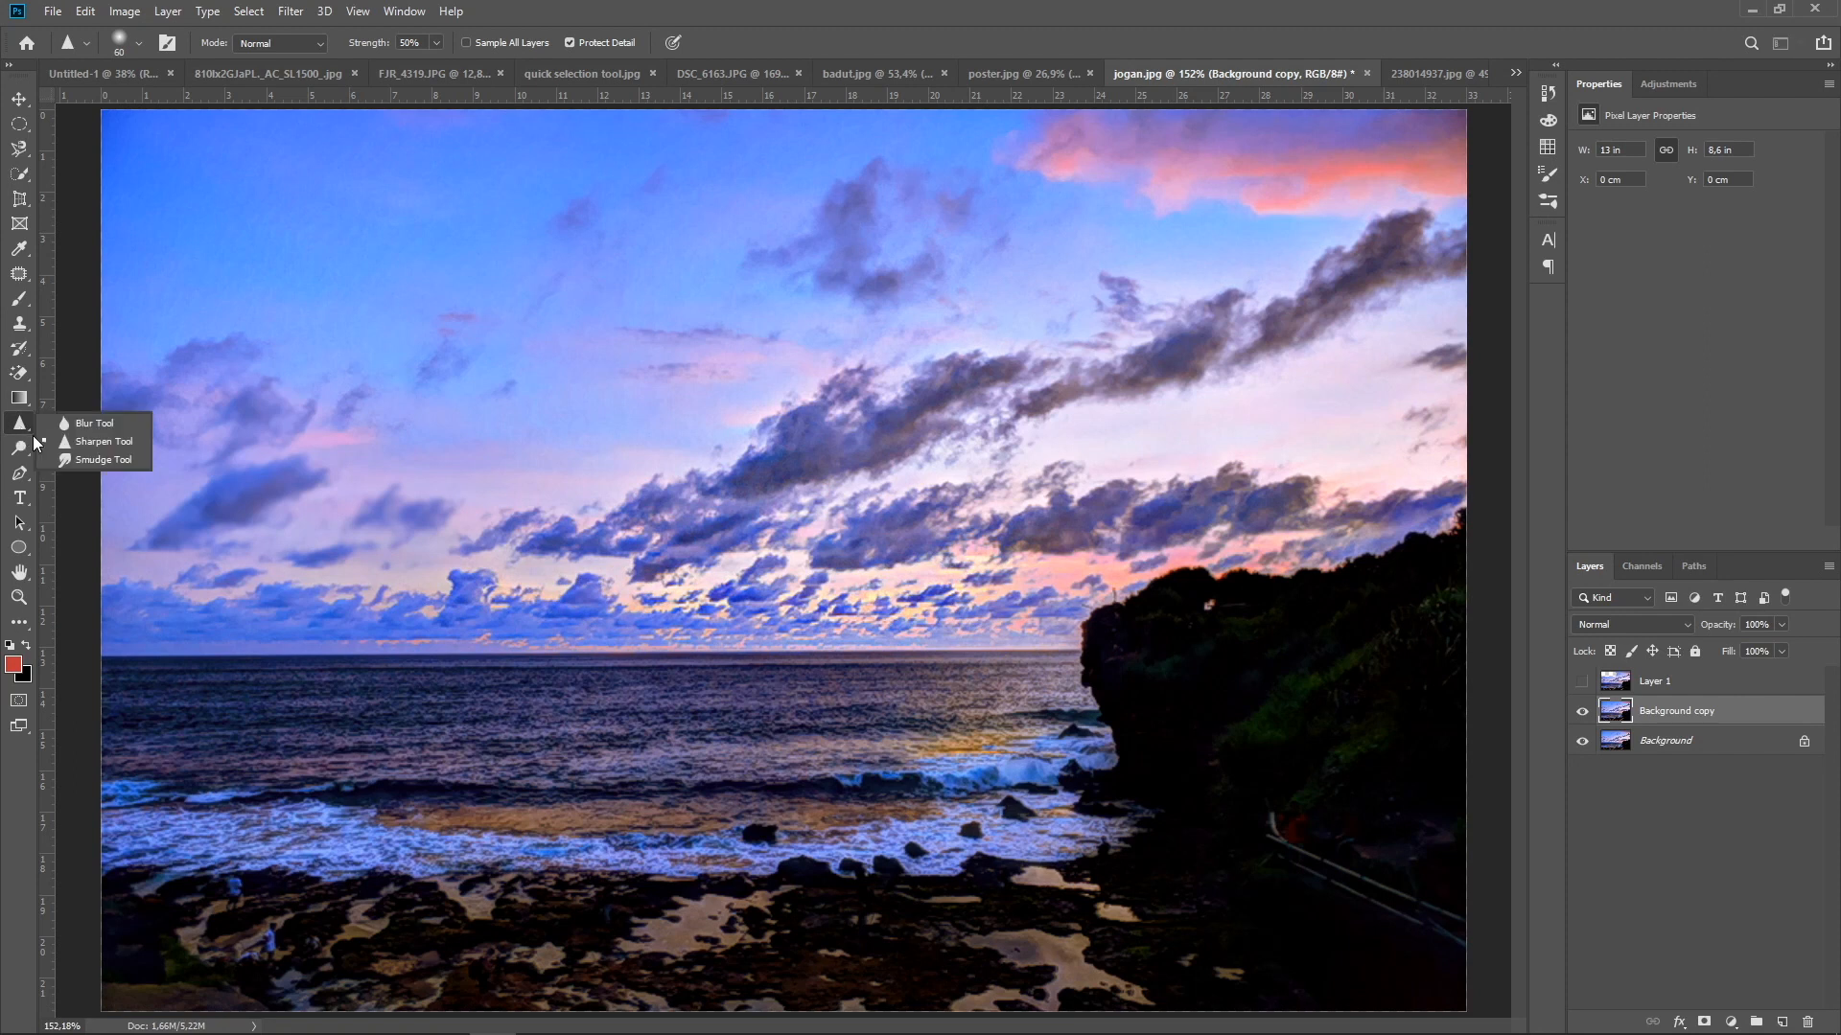
click(82, 463)
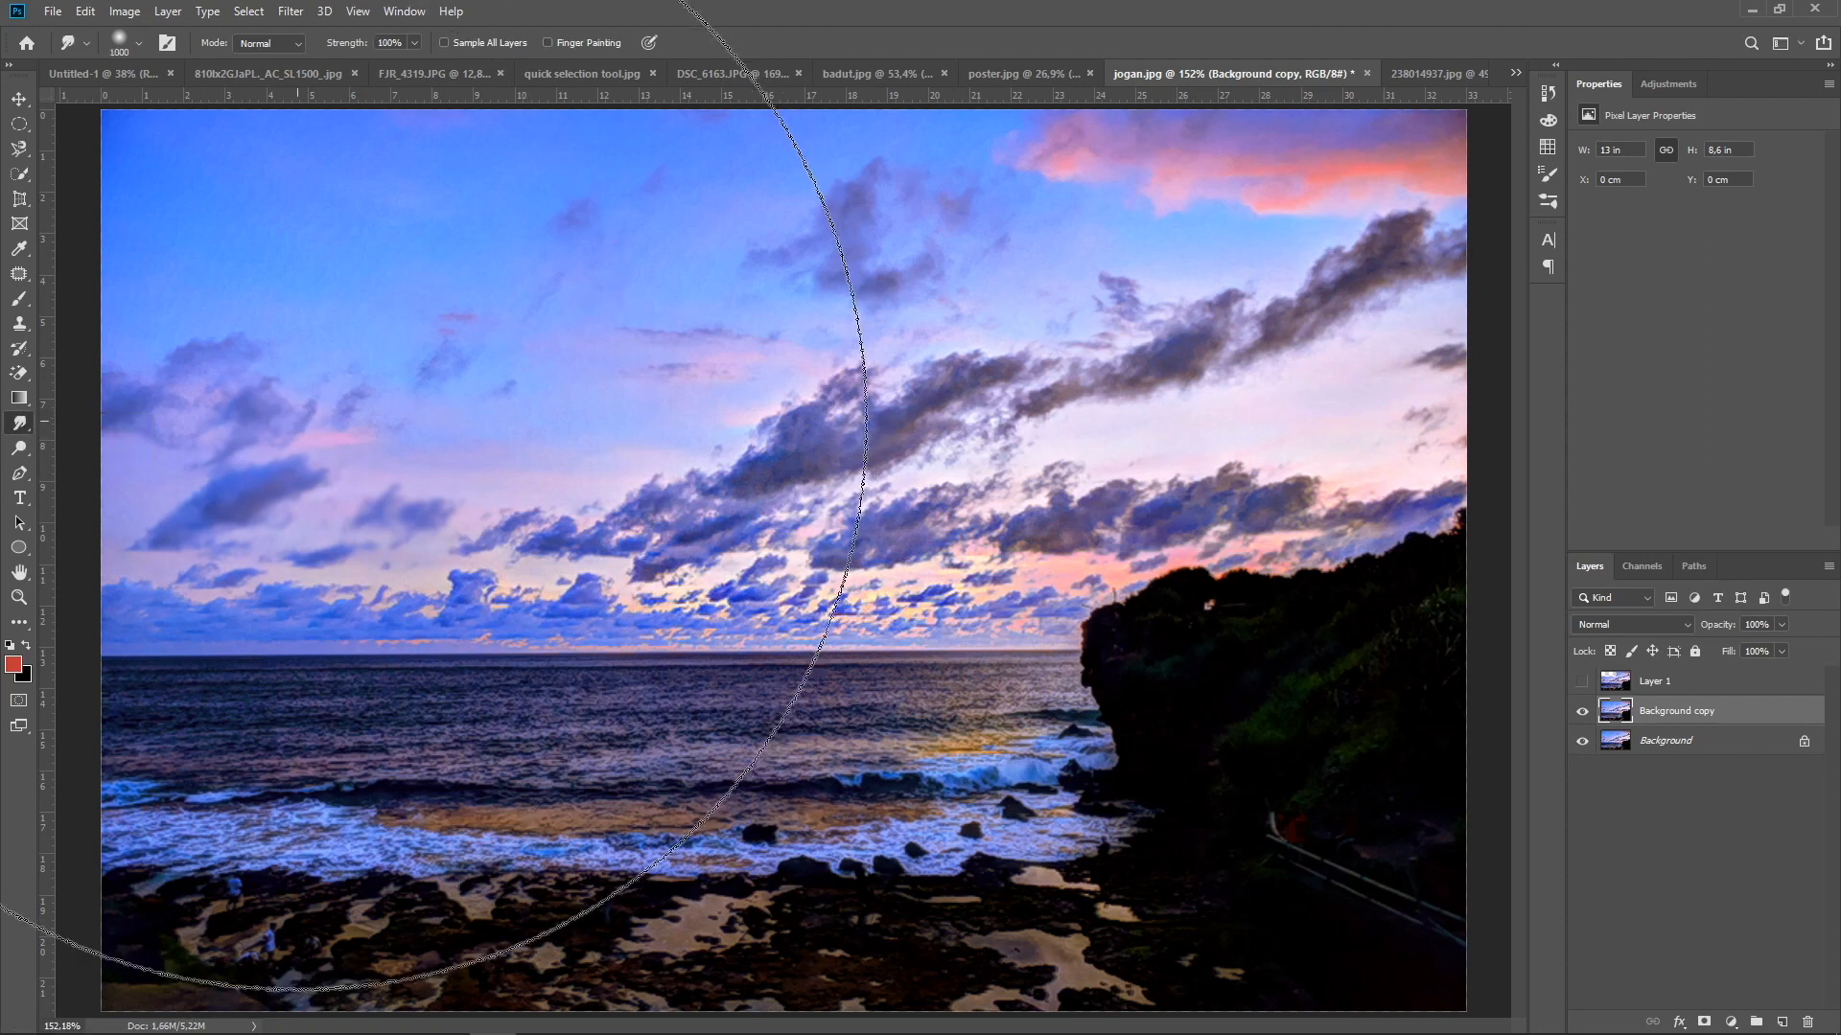
key(bracketleft)
key(bracketleft)
key(bracketleft)
key(bracketleft)
key(bracketleft)
key(bracketleft)
key(bracketleft)
key(bracketleft)
key(bracketleft)
key(bracketleft)
key(bracketleft)
key(bracketleft)
key(bracketleft)
key(bracketleft)
key(bracketleft)
key(bracketleft)
key(bracketleft)
key(bracketleft)
key(bracketleft)
key(bracketleft)
key(bracketleft)
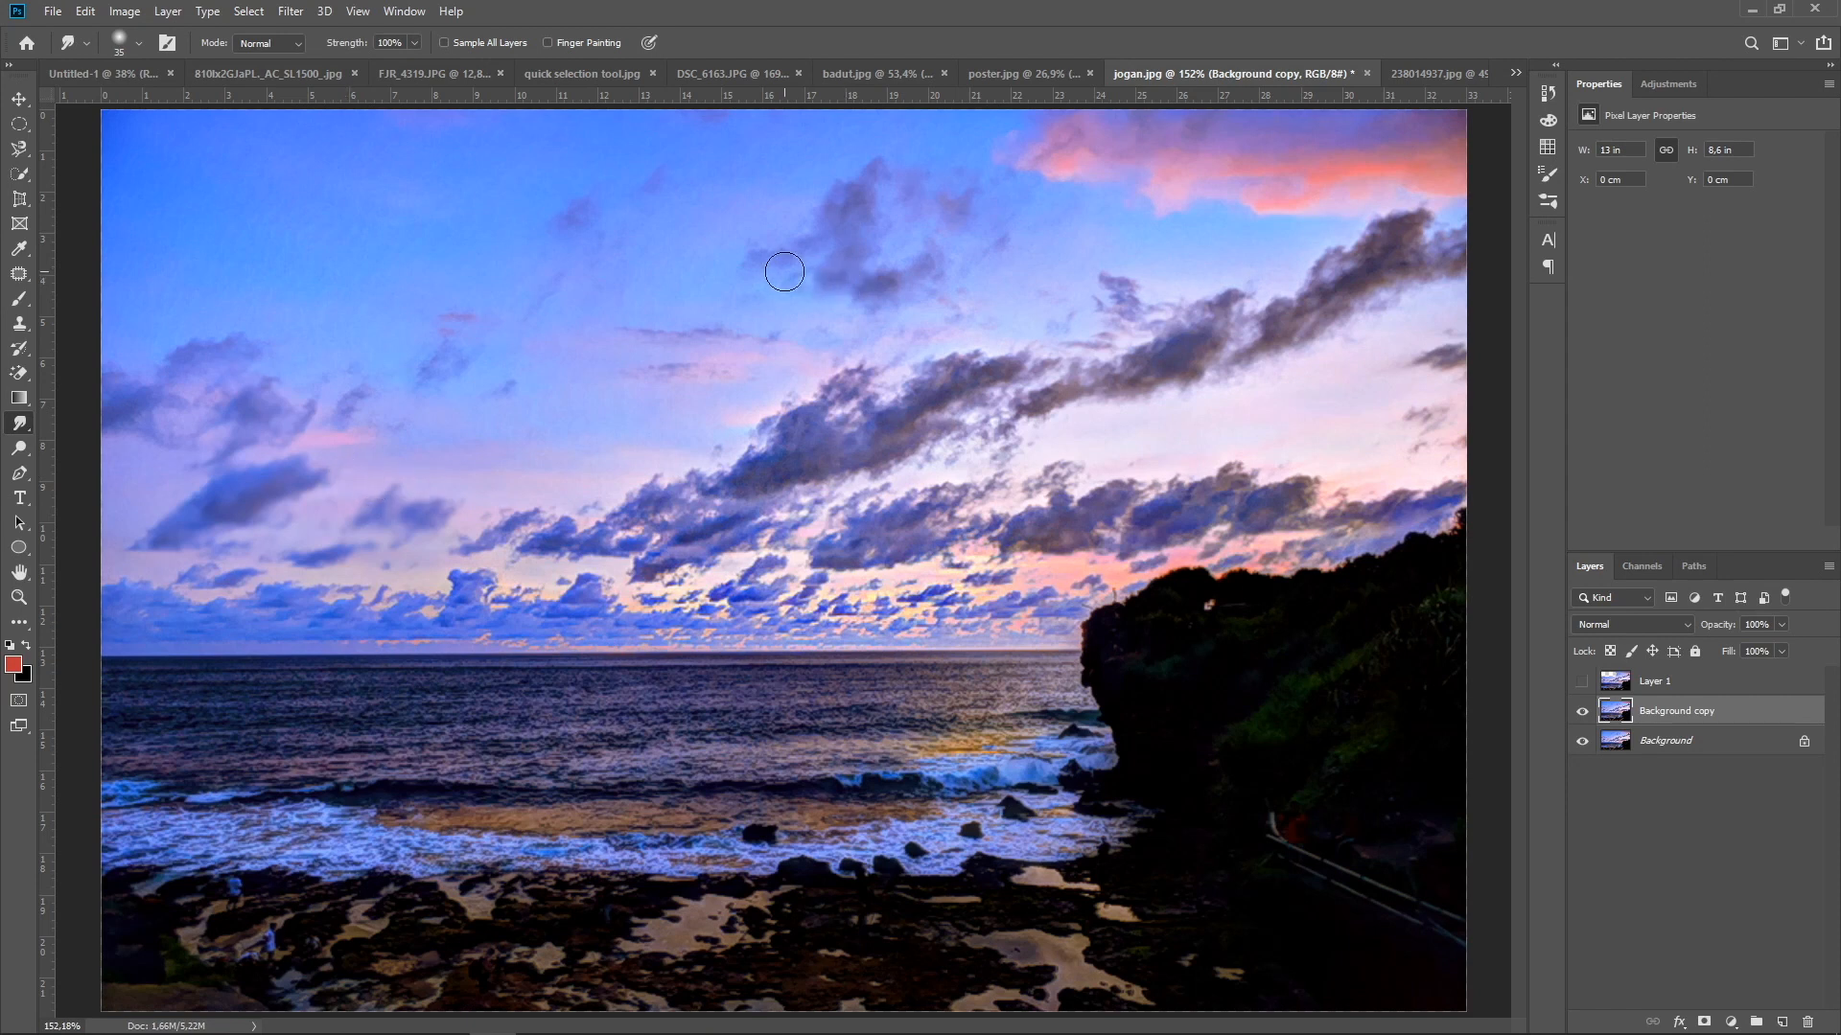
mouse_move(1072, 283)
mouse_down()
mouse_move(1113, 275)
mouse_move(1056, 320)
mouse_move(1109, 287)
mouse_up()
mouse_move(1108, 284)
mouse_down()
mouse_move(1085, 280)
mouse_move(1137, 299)
mouse_move(1109, 297)
mouse_up()
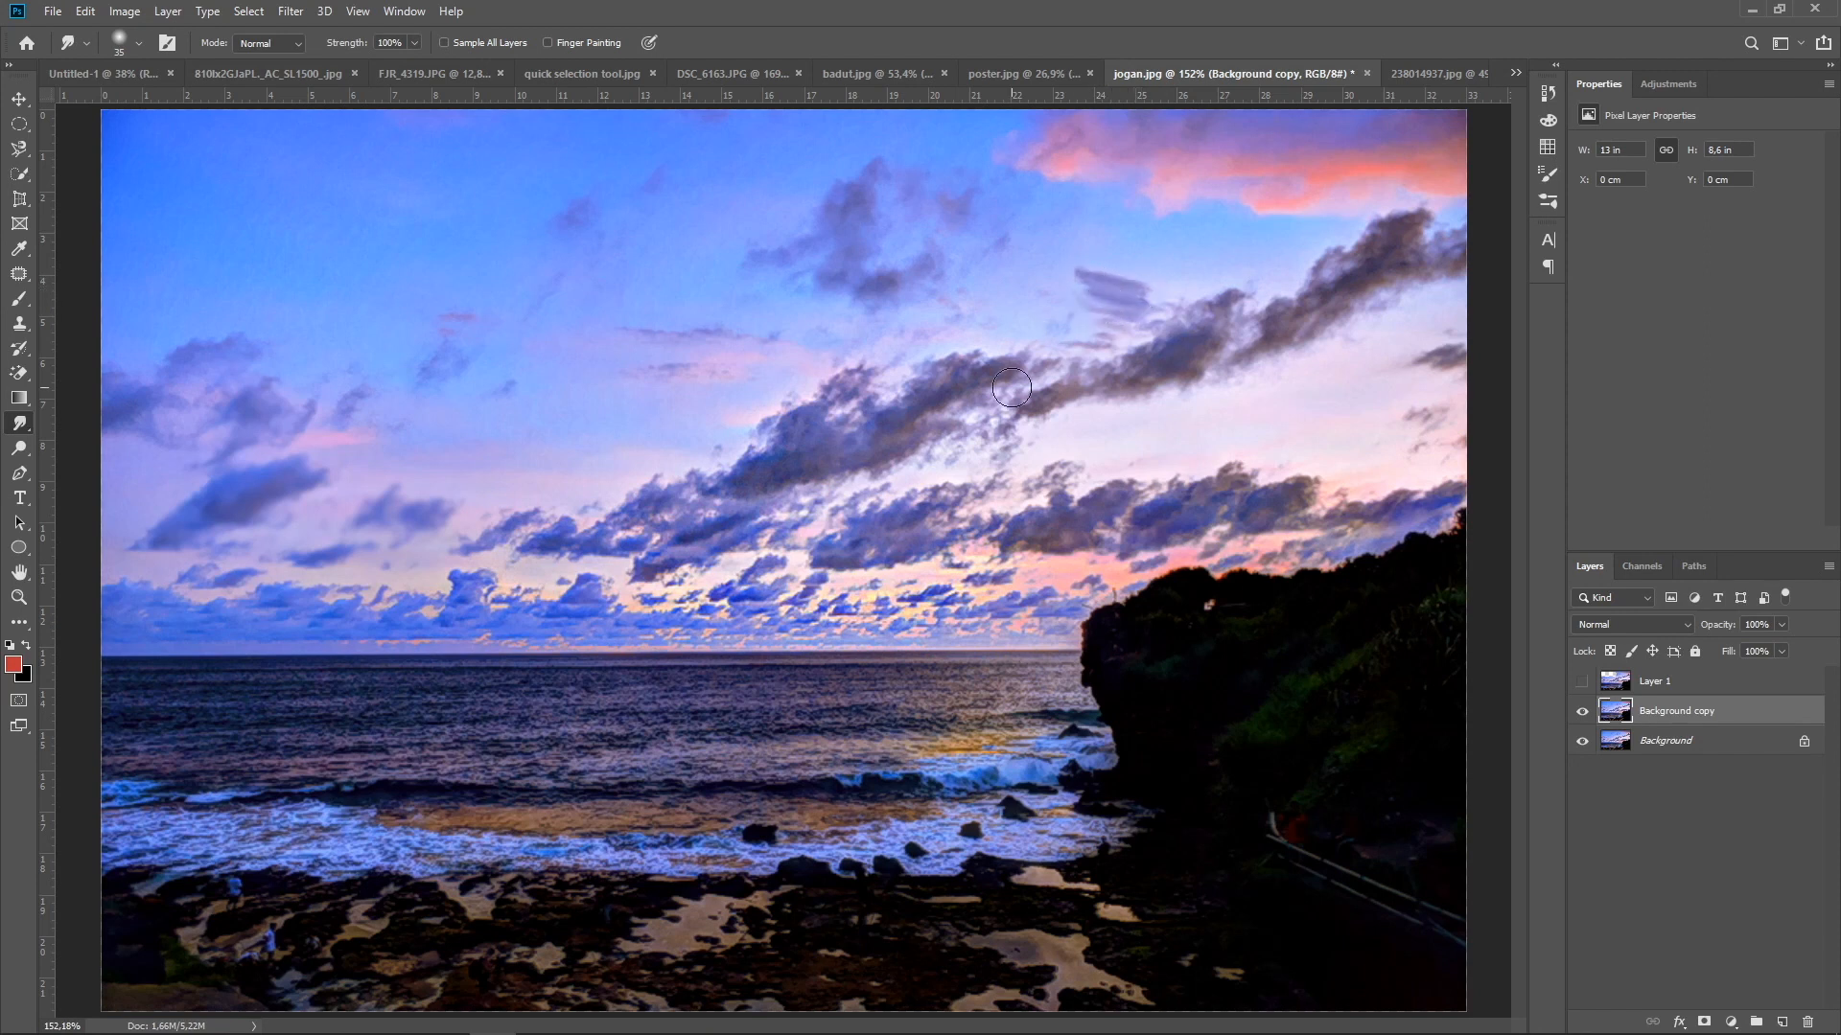
drag(1112, 361, 1055, 335)
mouse_move(1184, 379)
mouse_down()
mouse_move(1124, 403)
mouse_move(1110, 391)
mouse_move(1148, 376)
mouse_move(1096, 386)
mouse_up()
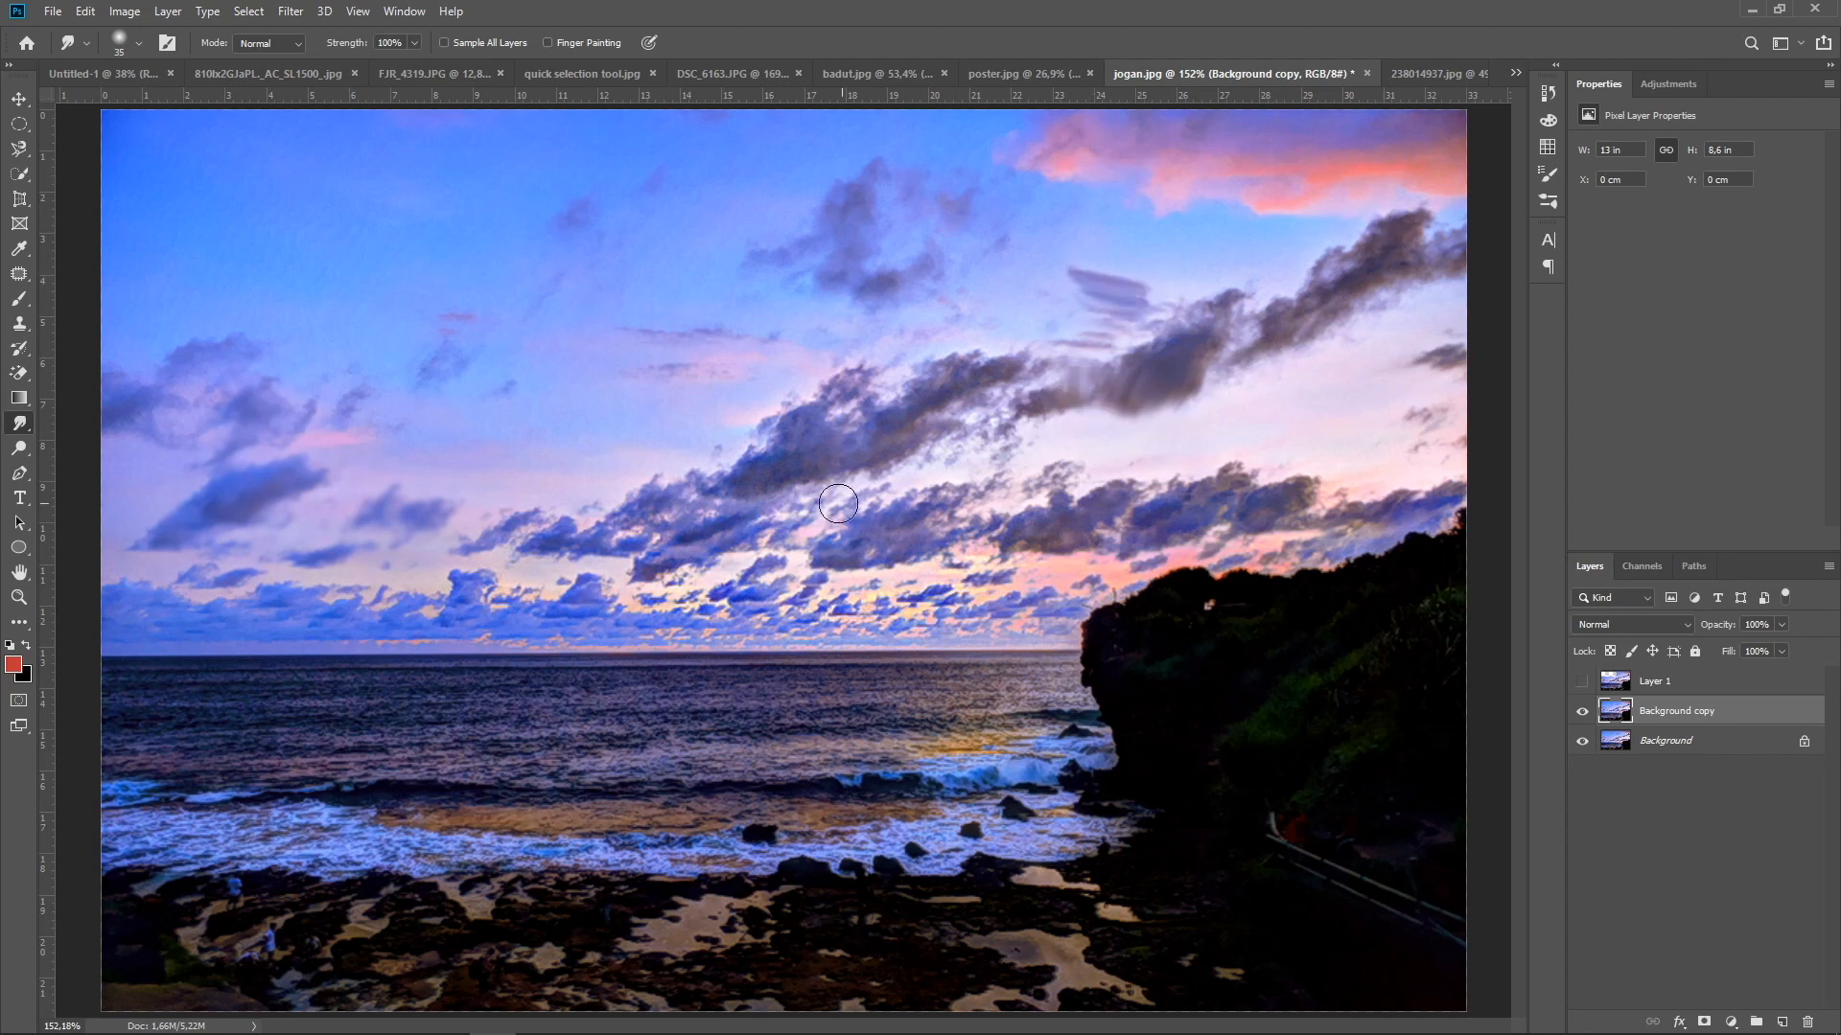
Lighten the clouds in the left part of the sky using the Dodge tool with a 65 px brush on Midtones at 50% exposure
click(18, 452)
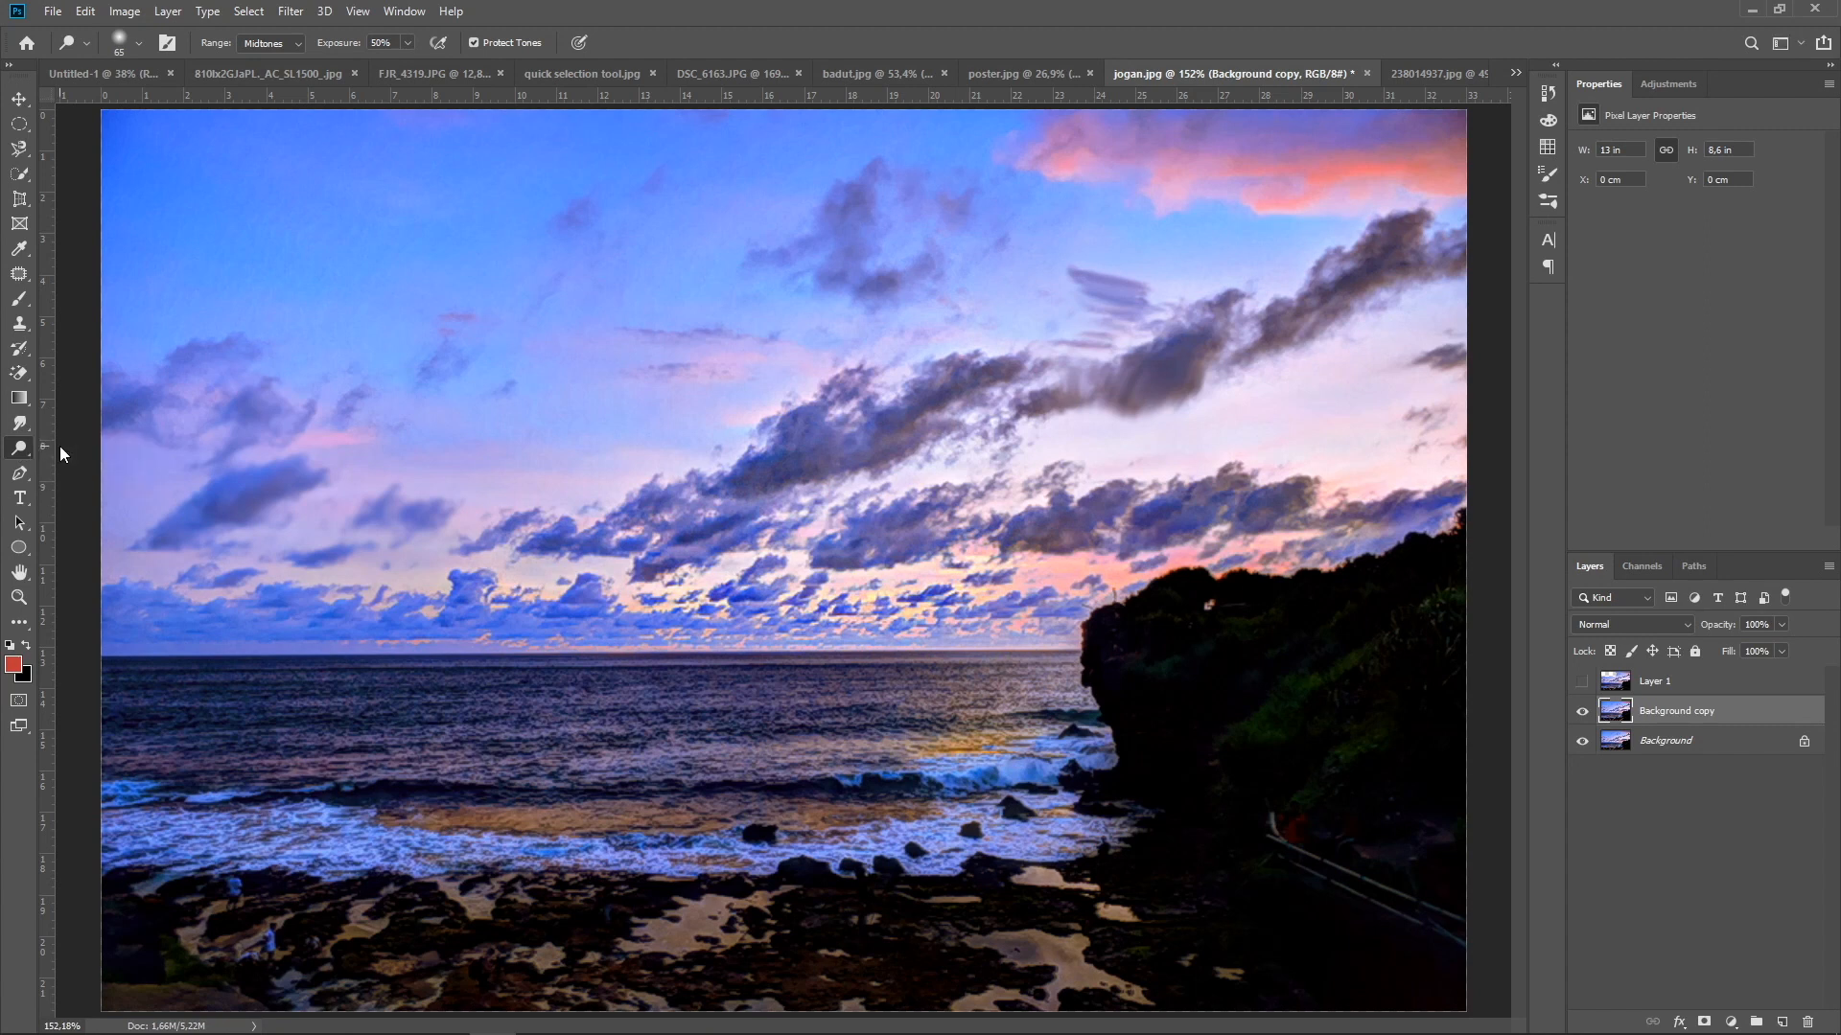
click(60, 448)
mouse_move(230, 459)
mouse_down()
mouse_move(337, 491)
mouse_move(249, 481)
mouse_up()
drag(304, 474, 190, 532)
mouse_move(279, 441)
mouse_down()
mouse_move(254, 431)
mouse_move(275, 394)
mouse_move(193, 421)
mouse_move(226, 362)
mouse_move(113, 403)
mouse_move(168, 423)
mouse_move(115, 464)
mouse_move(153, 428)
mouse_move(140, 502)
mouse_move(234, 499)
mouse_move(156, 534)
mouse_move(259, 505)
mouse_up()
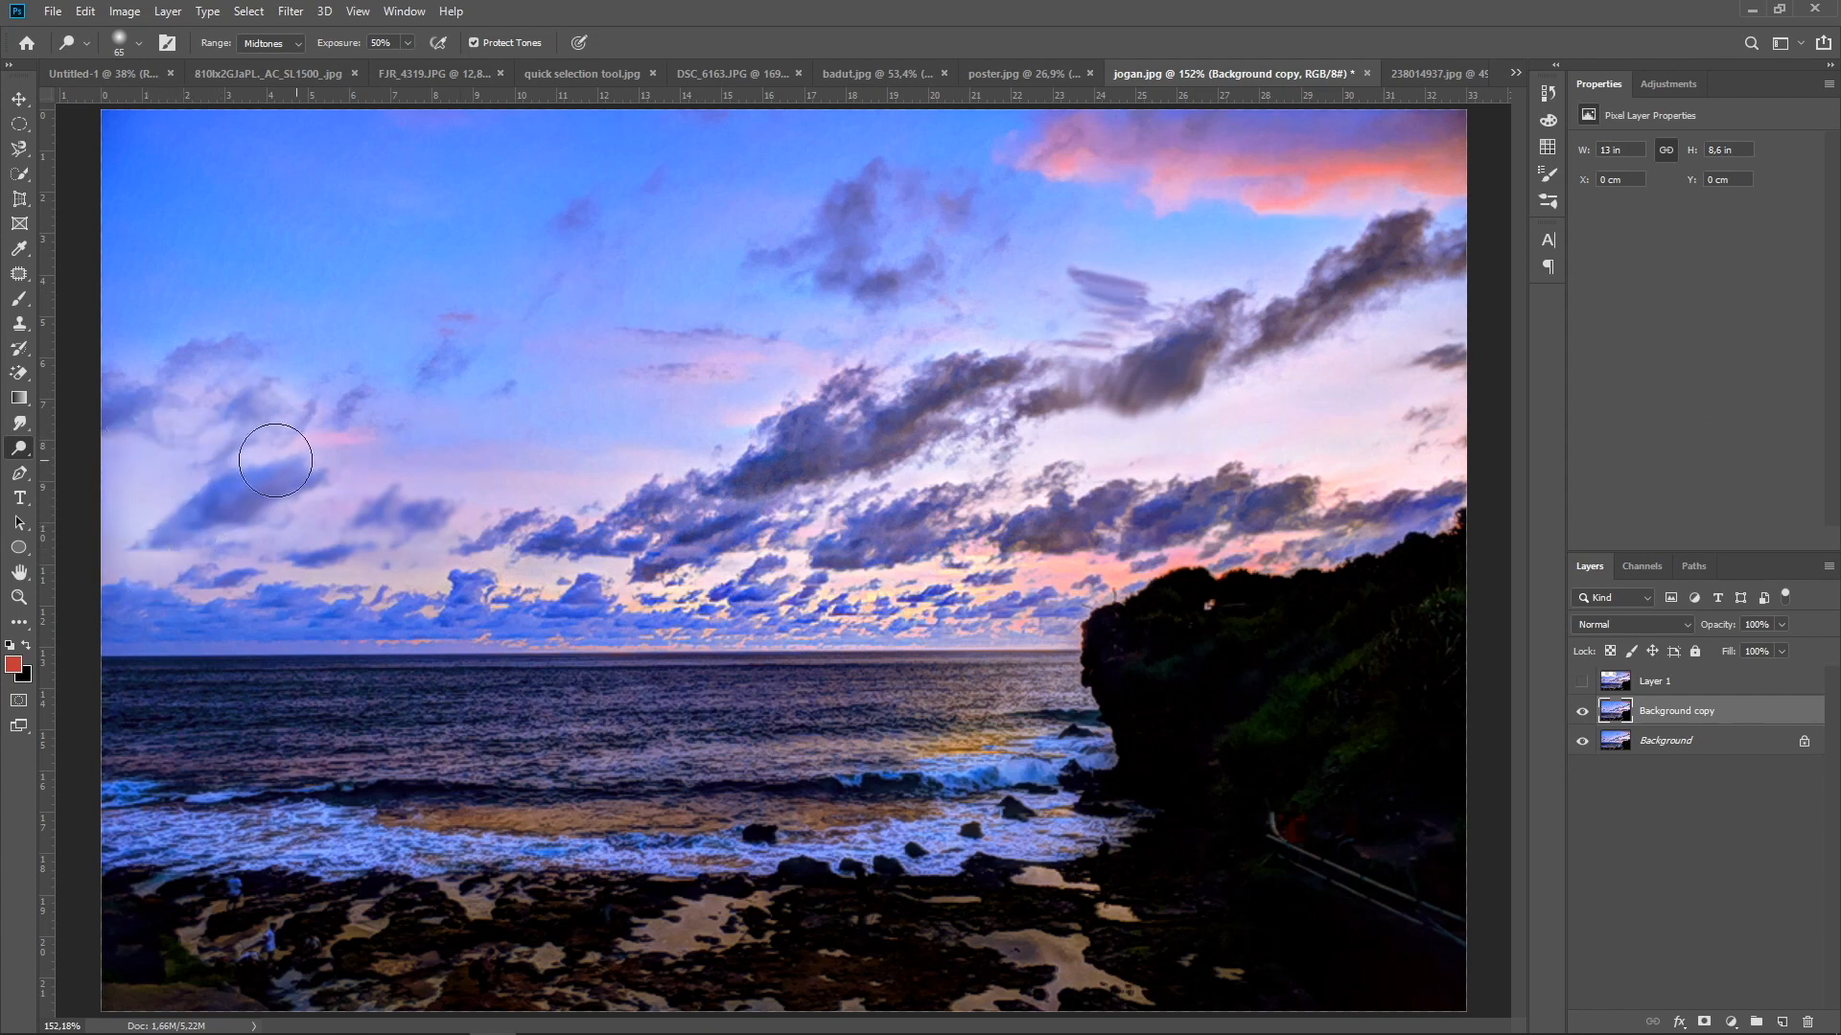
Darken the left clouds and the central cloud band using the Burn tool with a 70 px brush on Midtones at 50% exposure
click(19, 451)
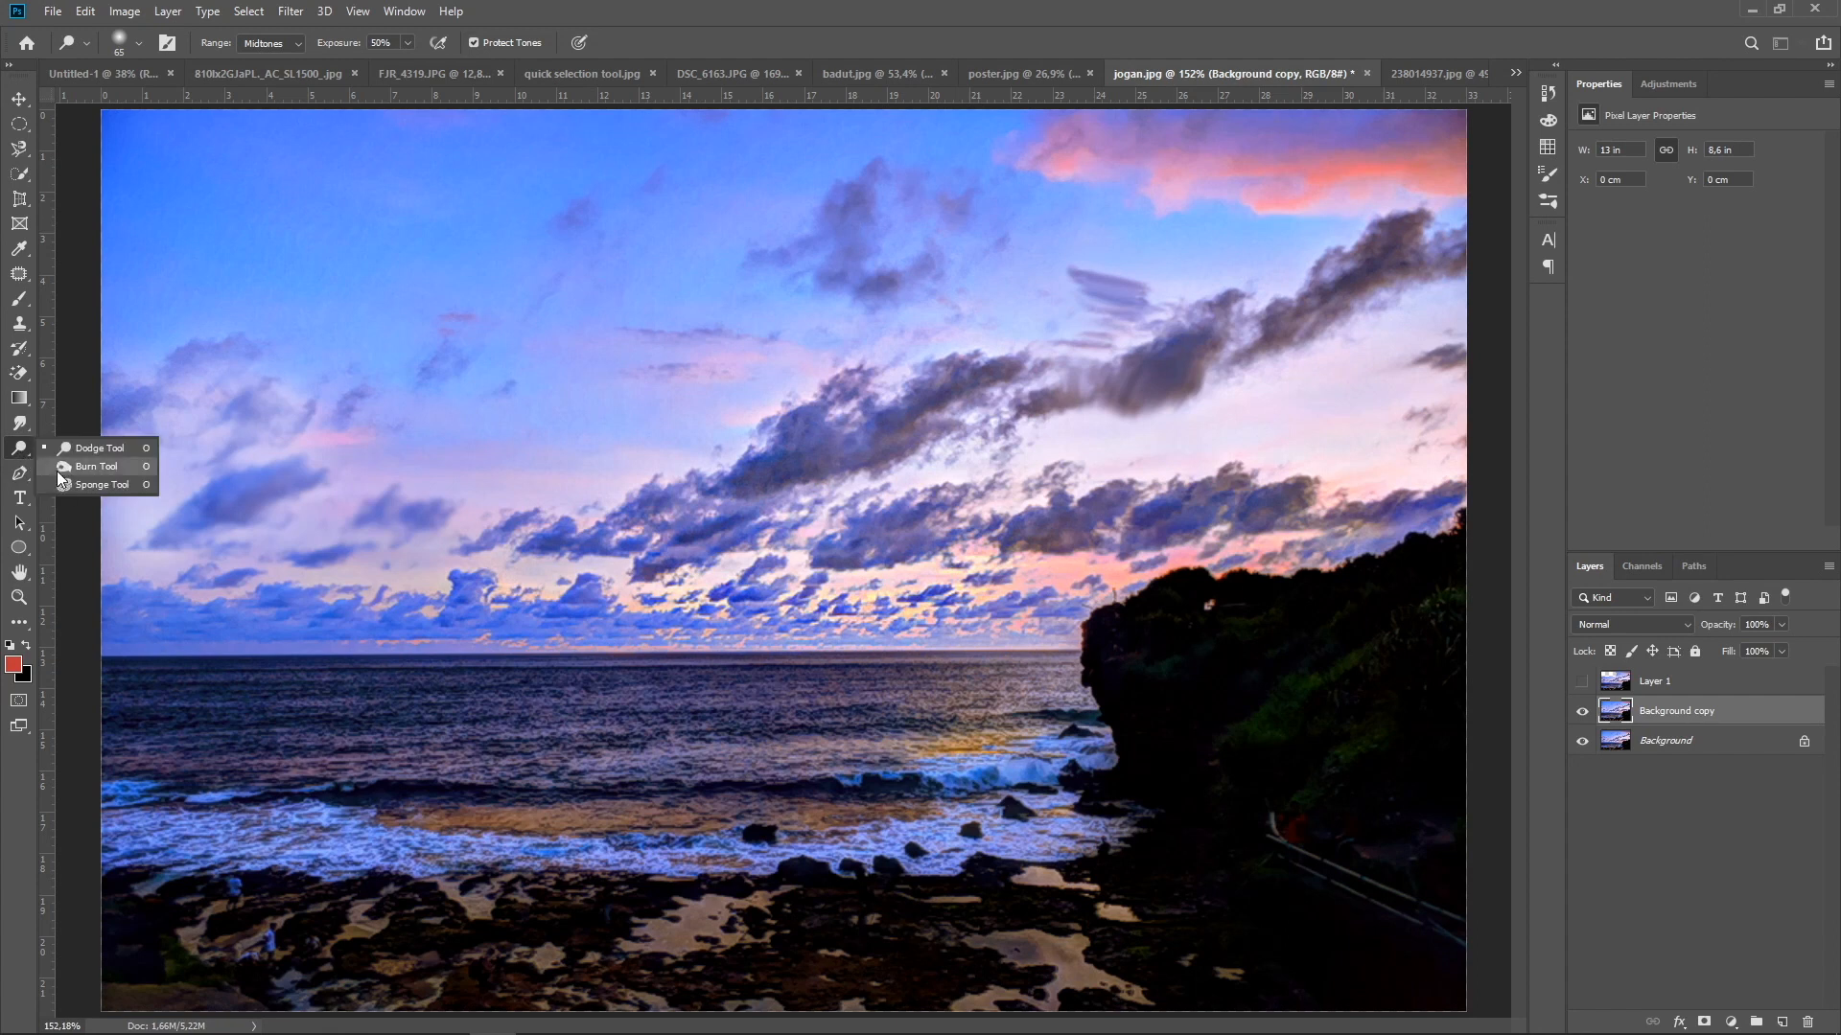
click(58, 471)
mouse_move(233, 366)
mouse_down()
mouse_move(113, 424)
mouse_move(211, 403)
mouse_move(122, 486)
mouse_move(302, 411)
mouse_move(142, 528)
mouse_move(222, 527)
mouse_move(138, 555)
mouse_move(170, 476)
mouse_move(129, 516)
mouse_move(309, 417)
mouse_move(292, 459)
mouse_move(355, 486)
mouse_move(286, 519)
mouse_up()
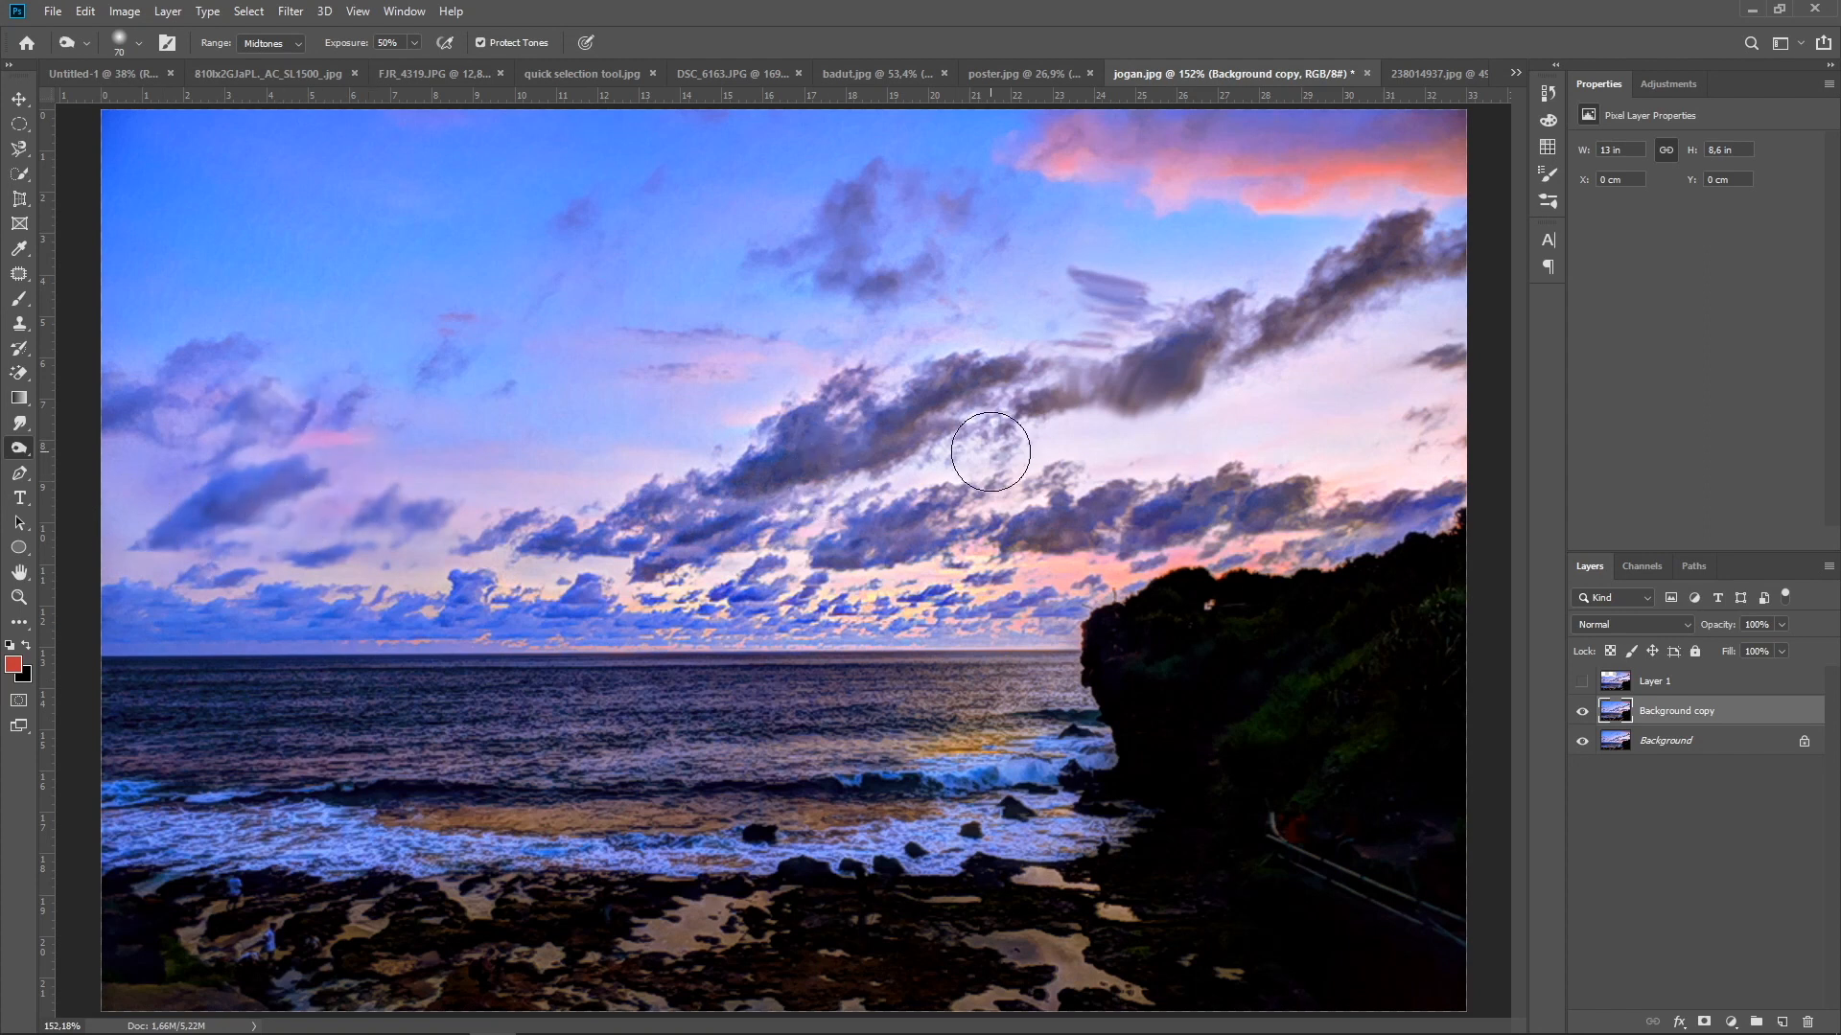
mouse_move(1018, 433)
mouse_down()
mouse_move(909, 473)
mouse_move(977, 473)
mouse_move(905, 495)
mouse_up()
mouse_move(1124, 418)
mouse_down()
mouse_move(773, 575)
mouse_move(910, 568)
mouse_move(587, 585)
mouse_move(535, 565)
mouse_move(568, 574)
mouse_up()
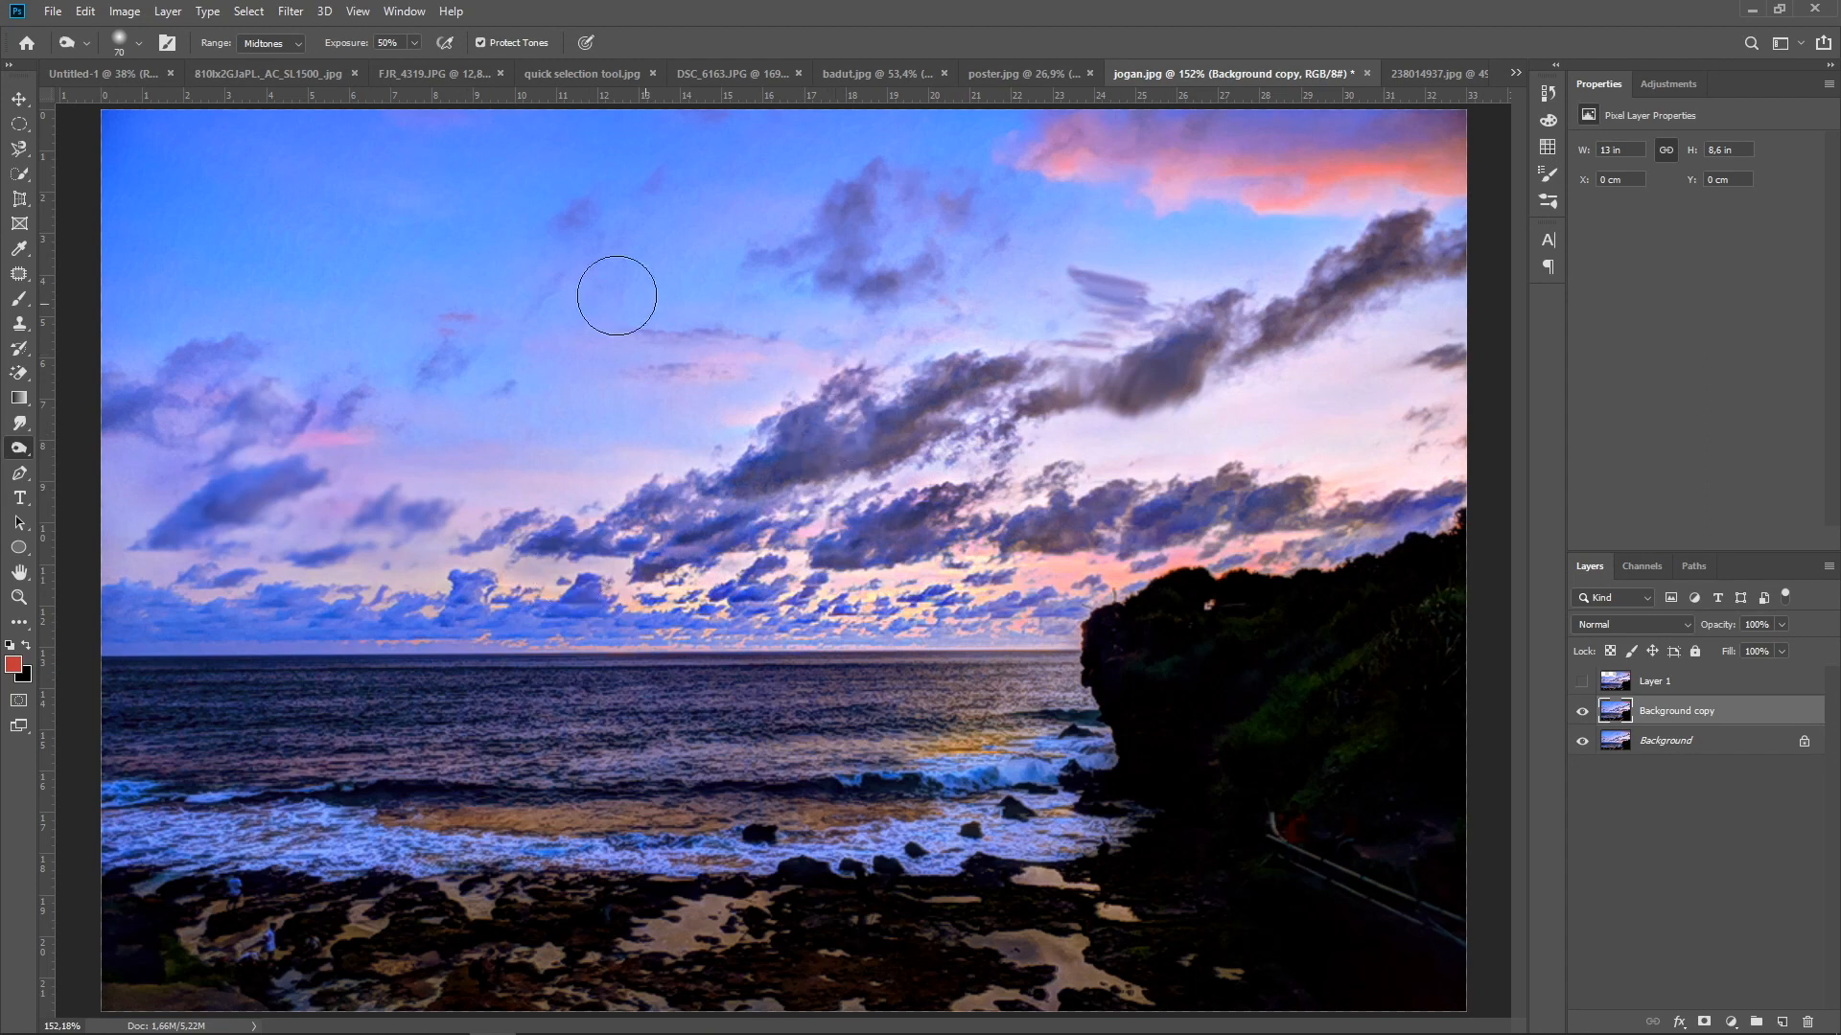
click(293, 45)
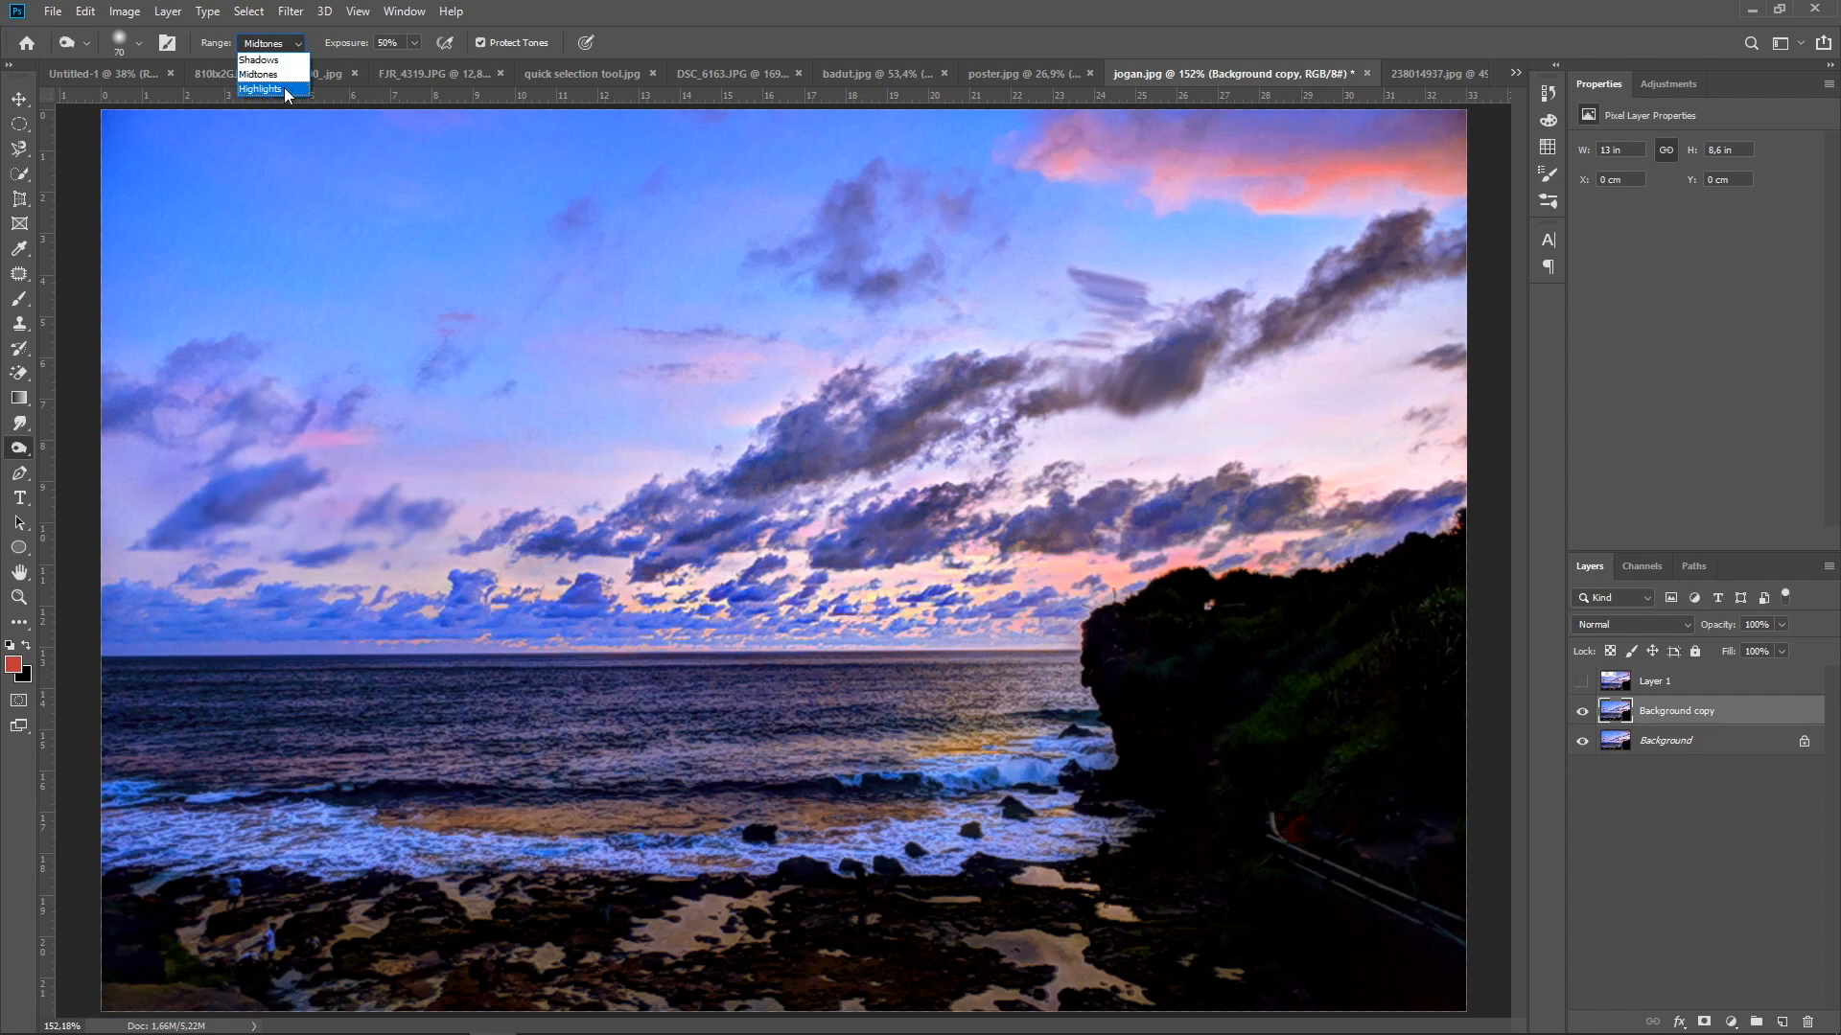
click(362, 48)
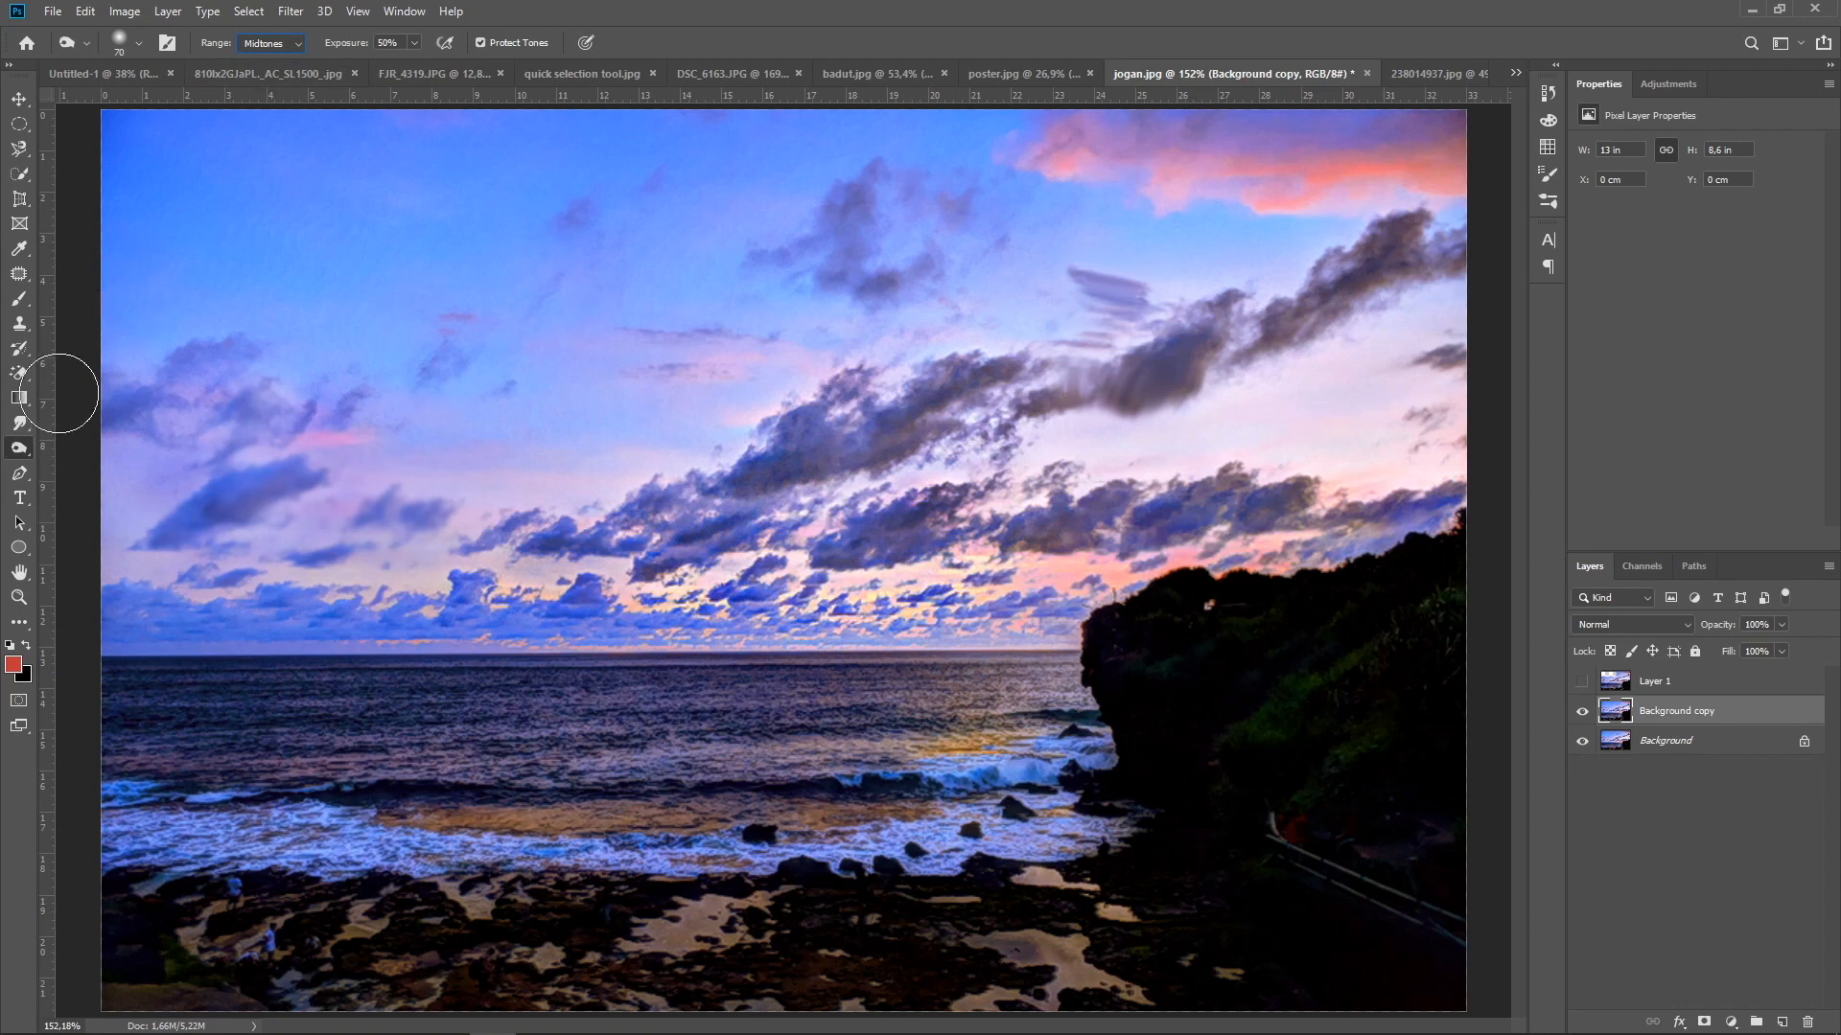
Saturate the thin pink cloud in the middle of the sky using the Sponge tool in Saturate mode at 50% flow
right_click(21, 450)
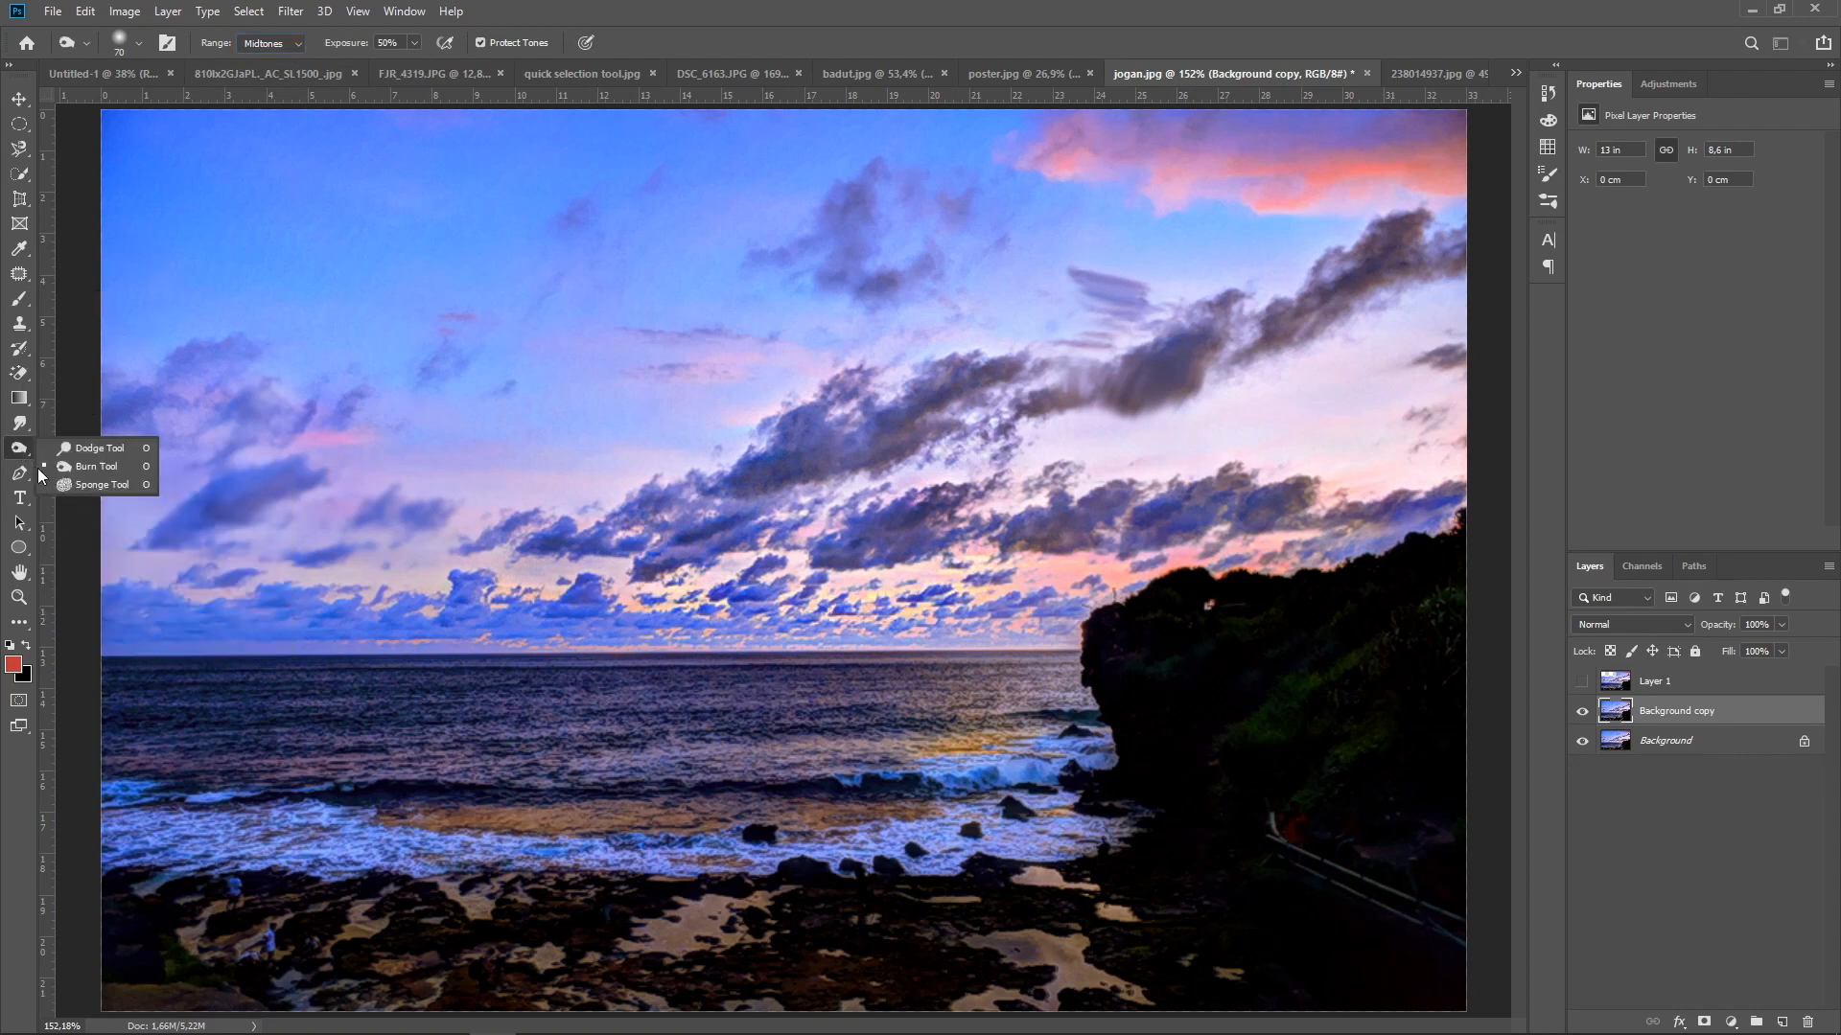
click(61, 485)
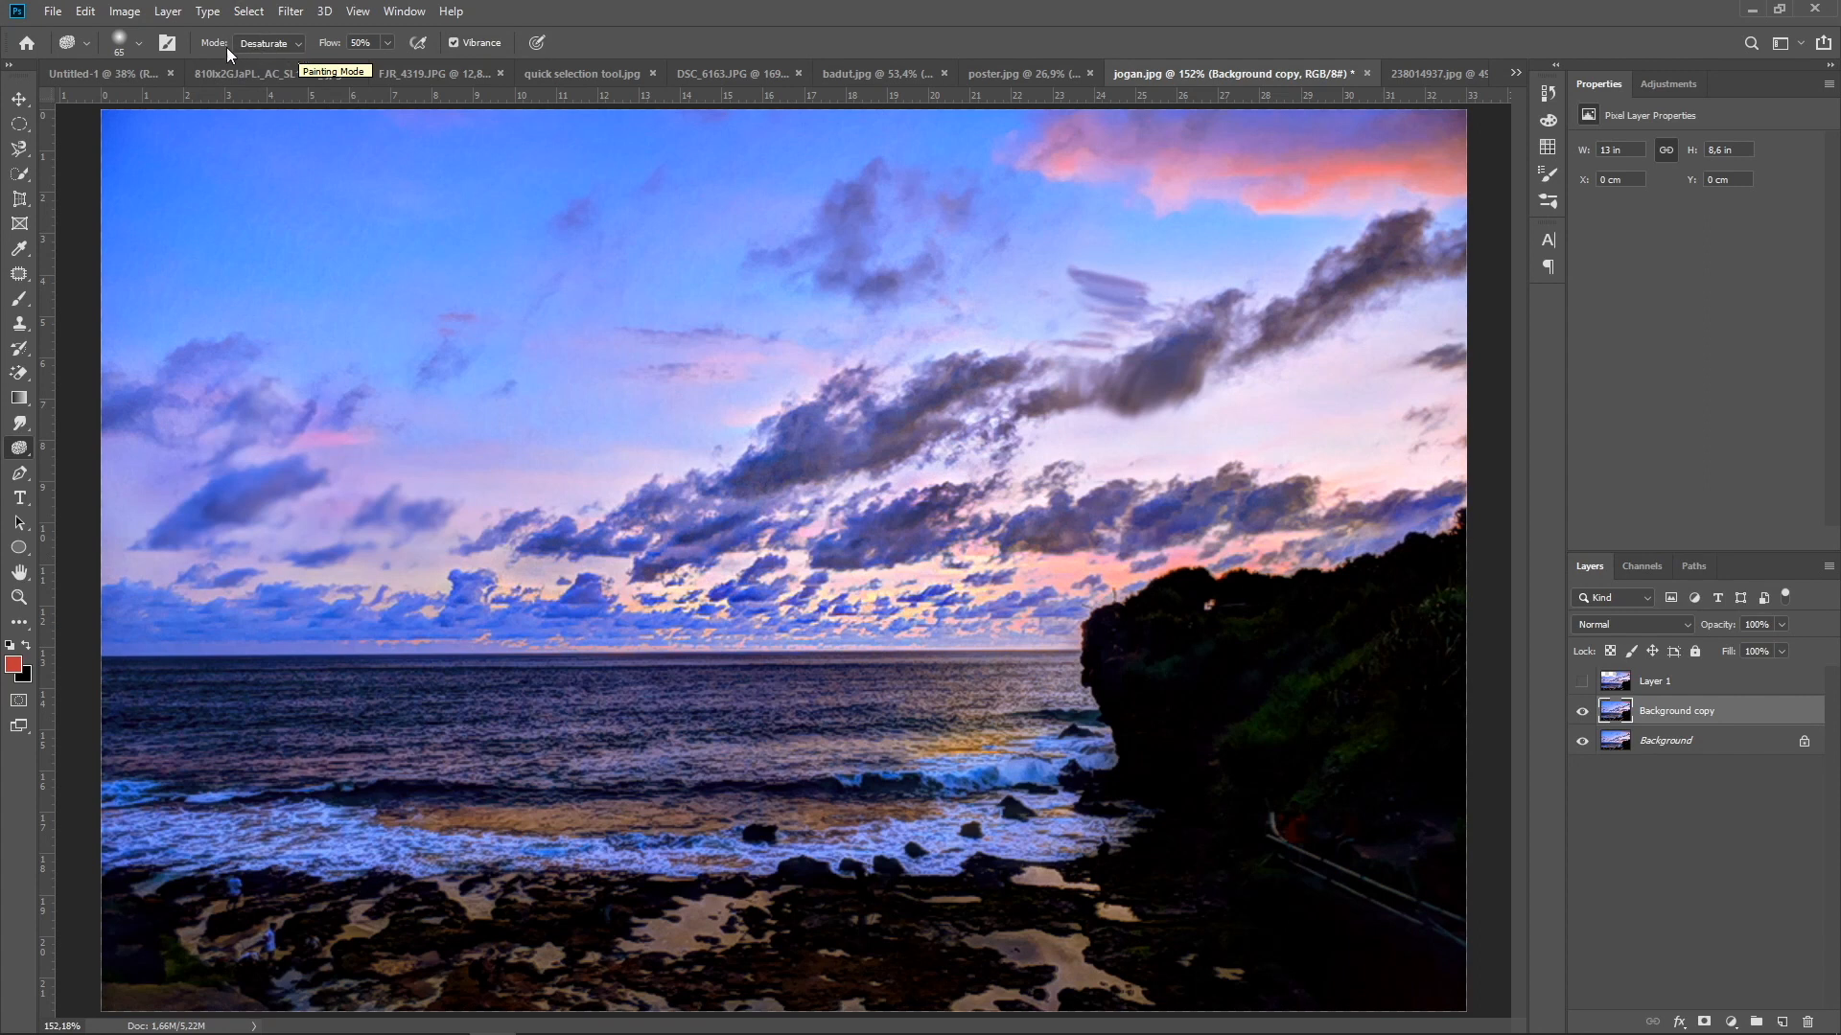
click(297, 44)
click(280, 77)
mouse_move(788, 359)
mouse_down()
mouse_move(724, 356)
mouse_move(783, 357)
mouse_move(705, 363)
mouse_move(784, 368)
mouse_move(542, 343)
mouse_move(643, 354)
mouse_up()
Desaturate the orange cloud in the sky's upper right corner using the Sponge tool, then activate the Move tool
click(293, 40)
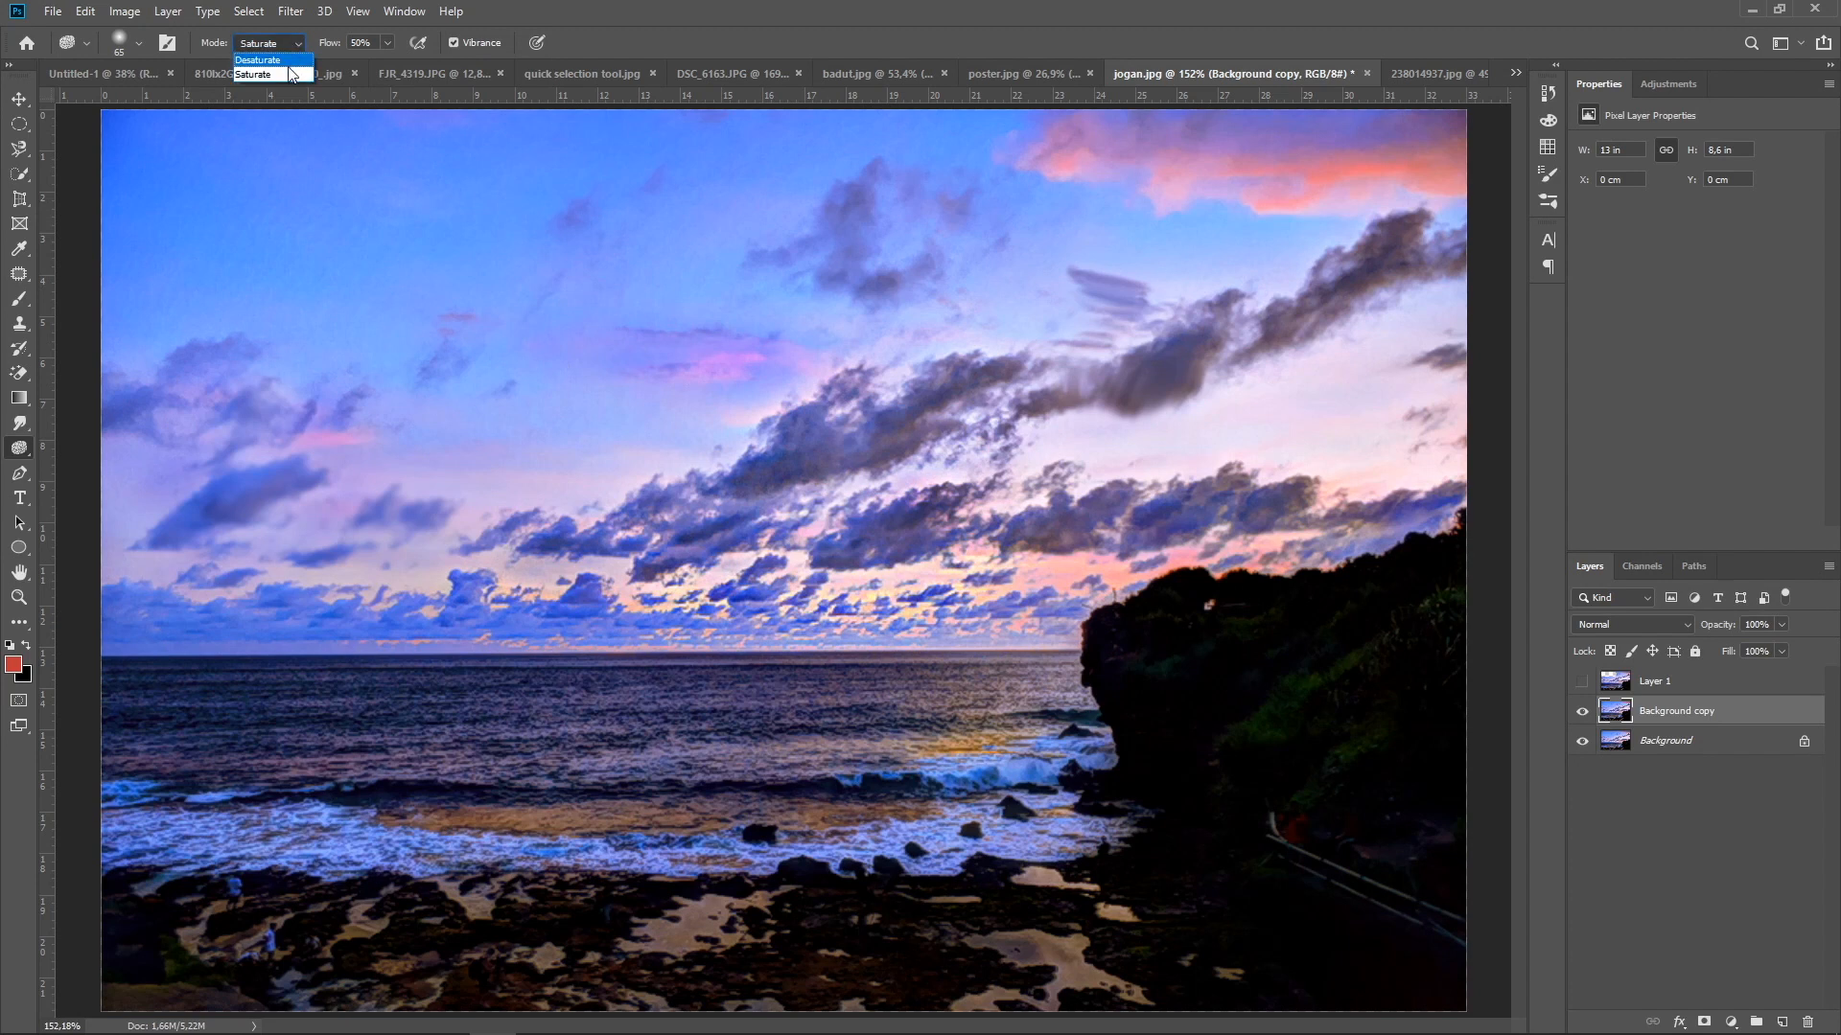
click(284, 61)
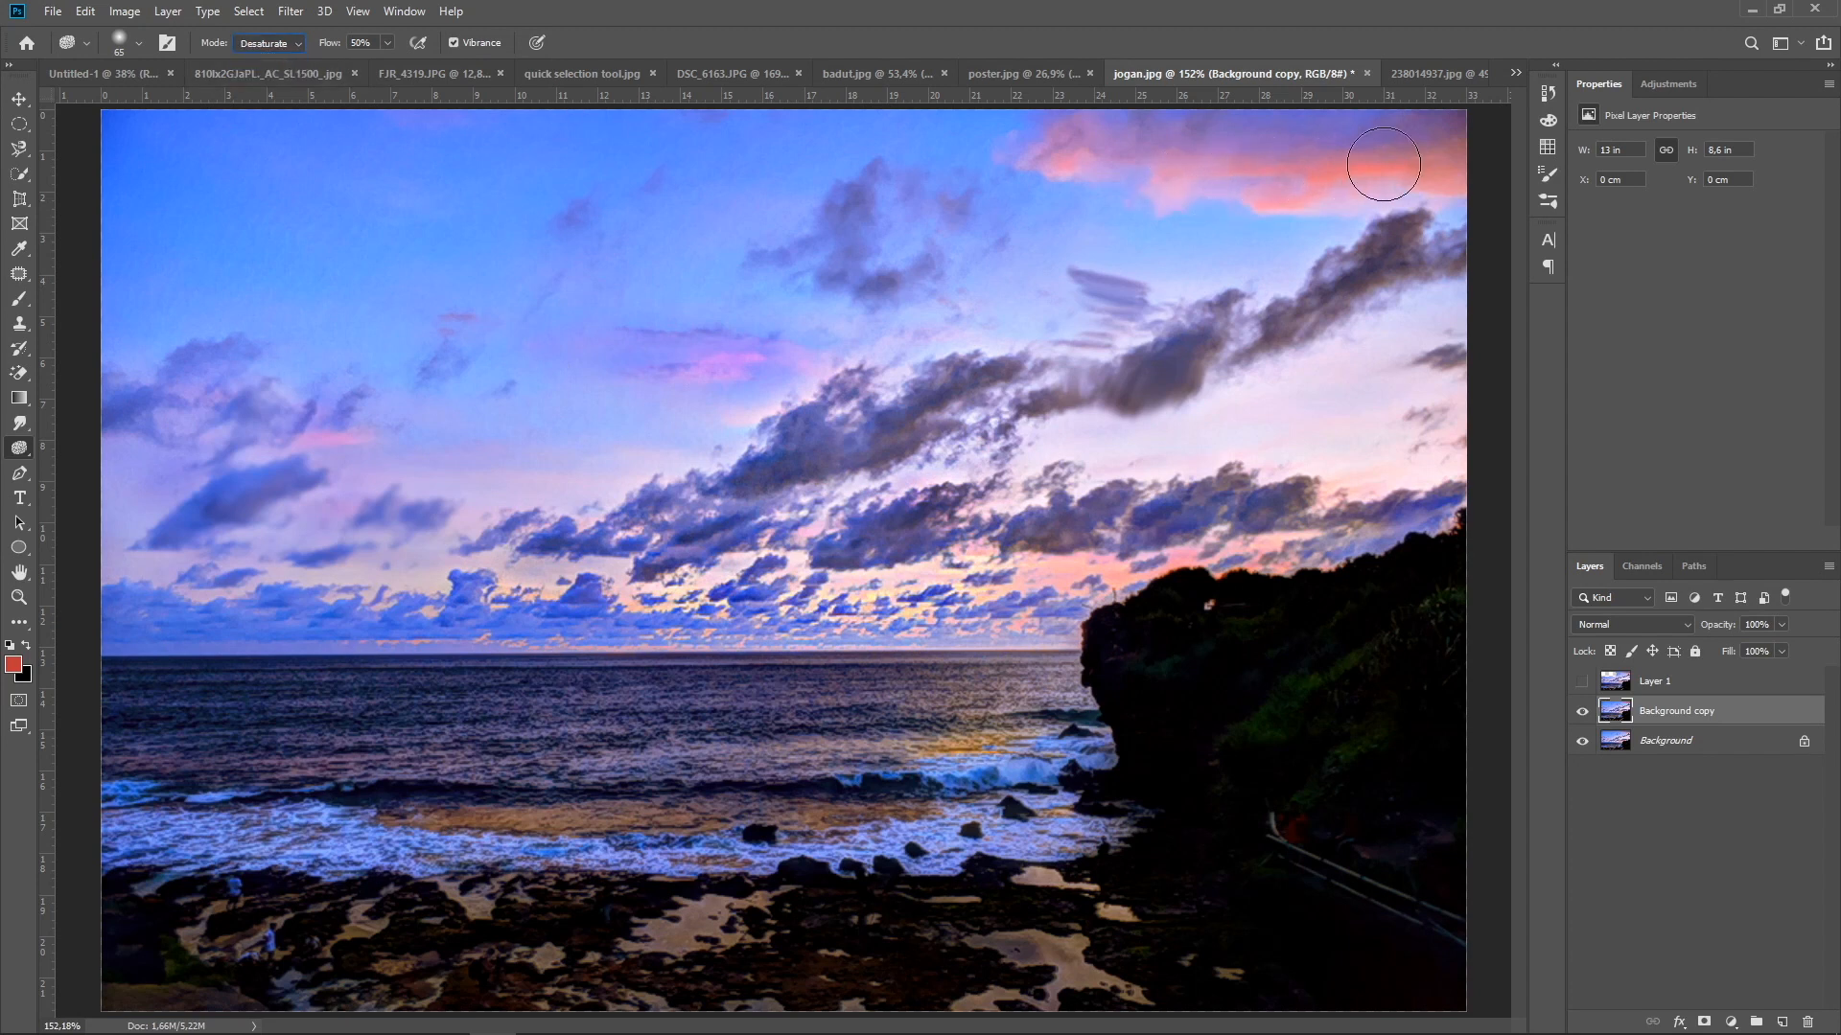
mouse_move(1424, 175)
mouse_down()
mouse_move(1285, 169)
mouse_move(1384, 163)
mouse_move(1287, 173)
mouse_move(1350, 186)
mouse_move(1282, 193)
mouse_move(1178, 186)
mouse_move(1113, 153)
mouse_move(1027, 164)
mouse_move(1231, 199)
mouse_up()
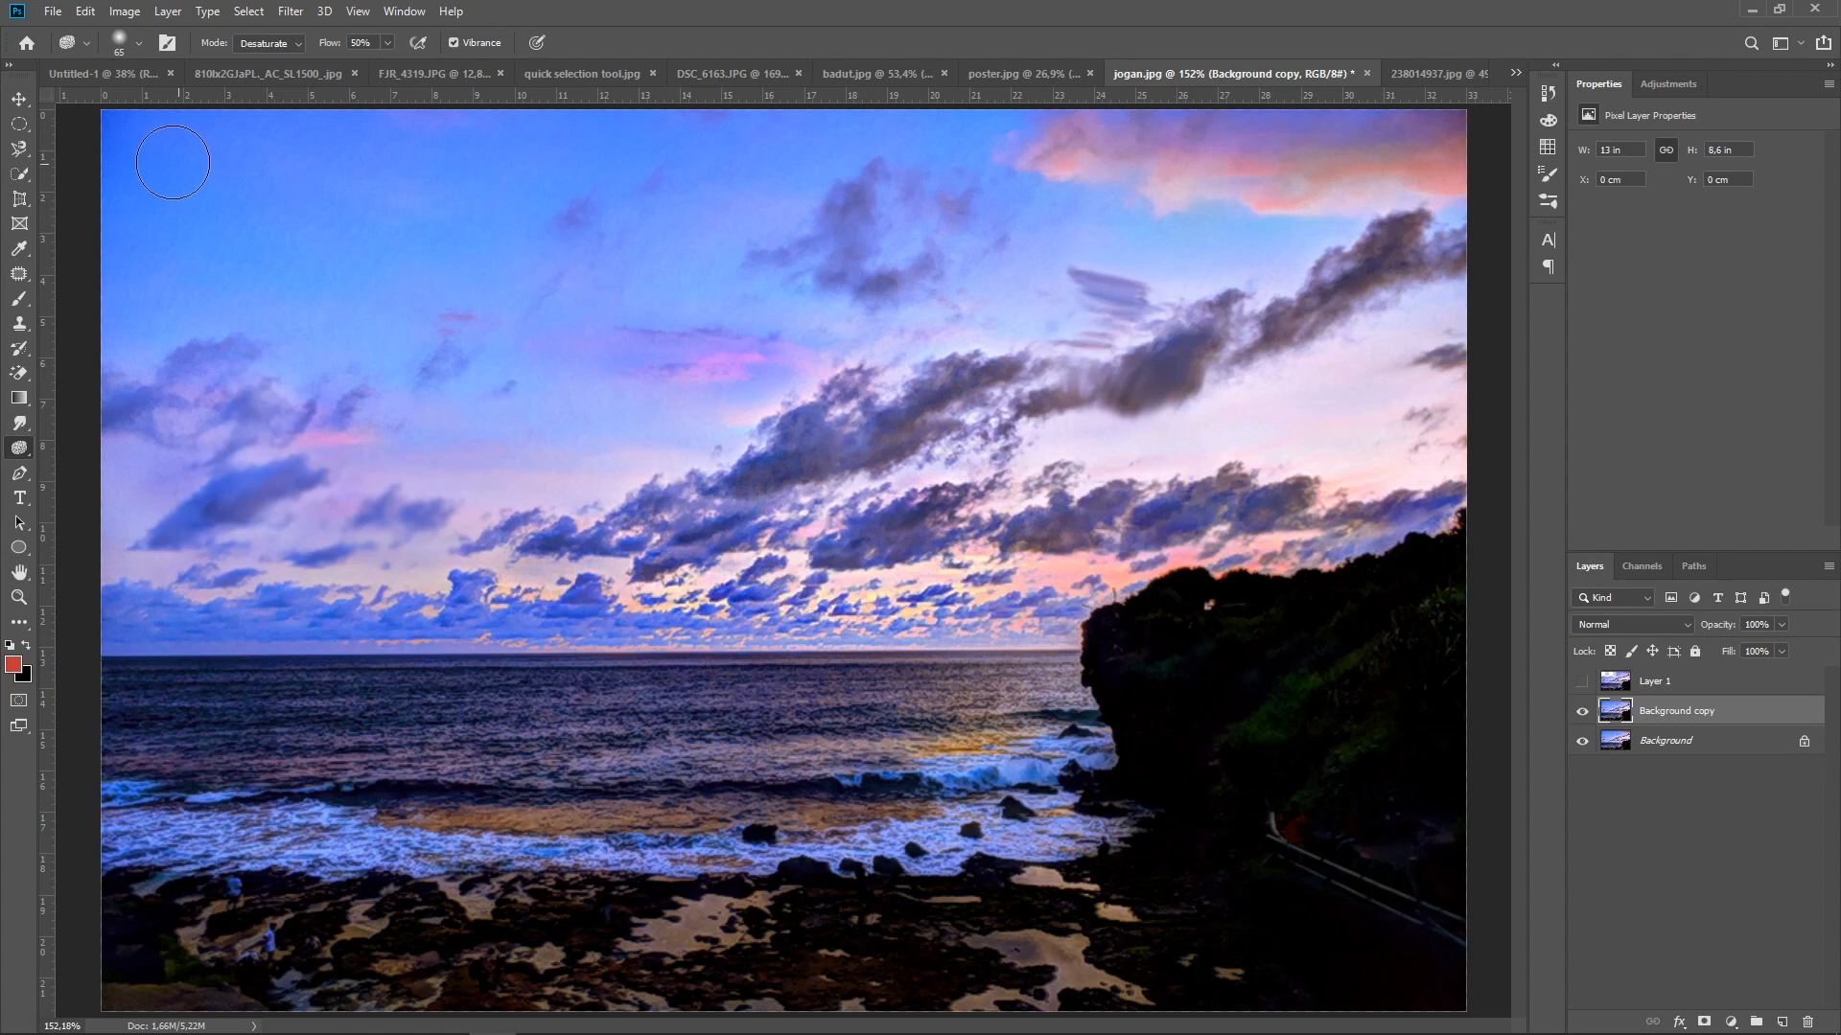
click(19, 99)
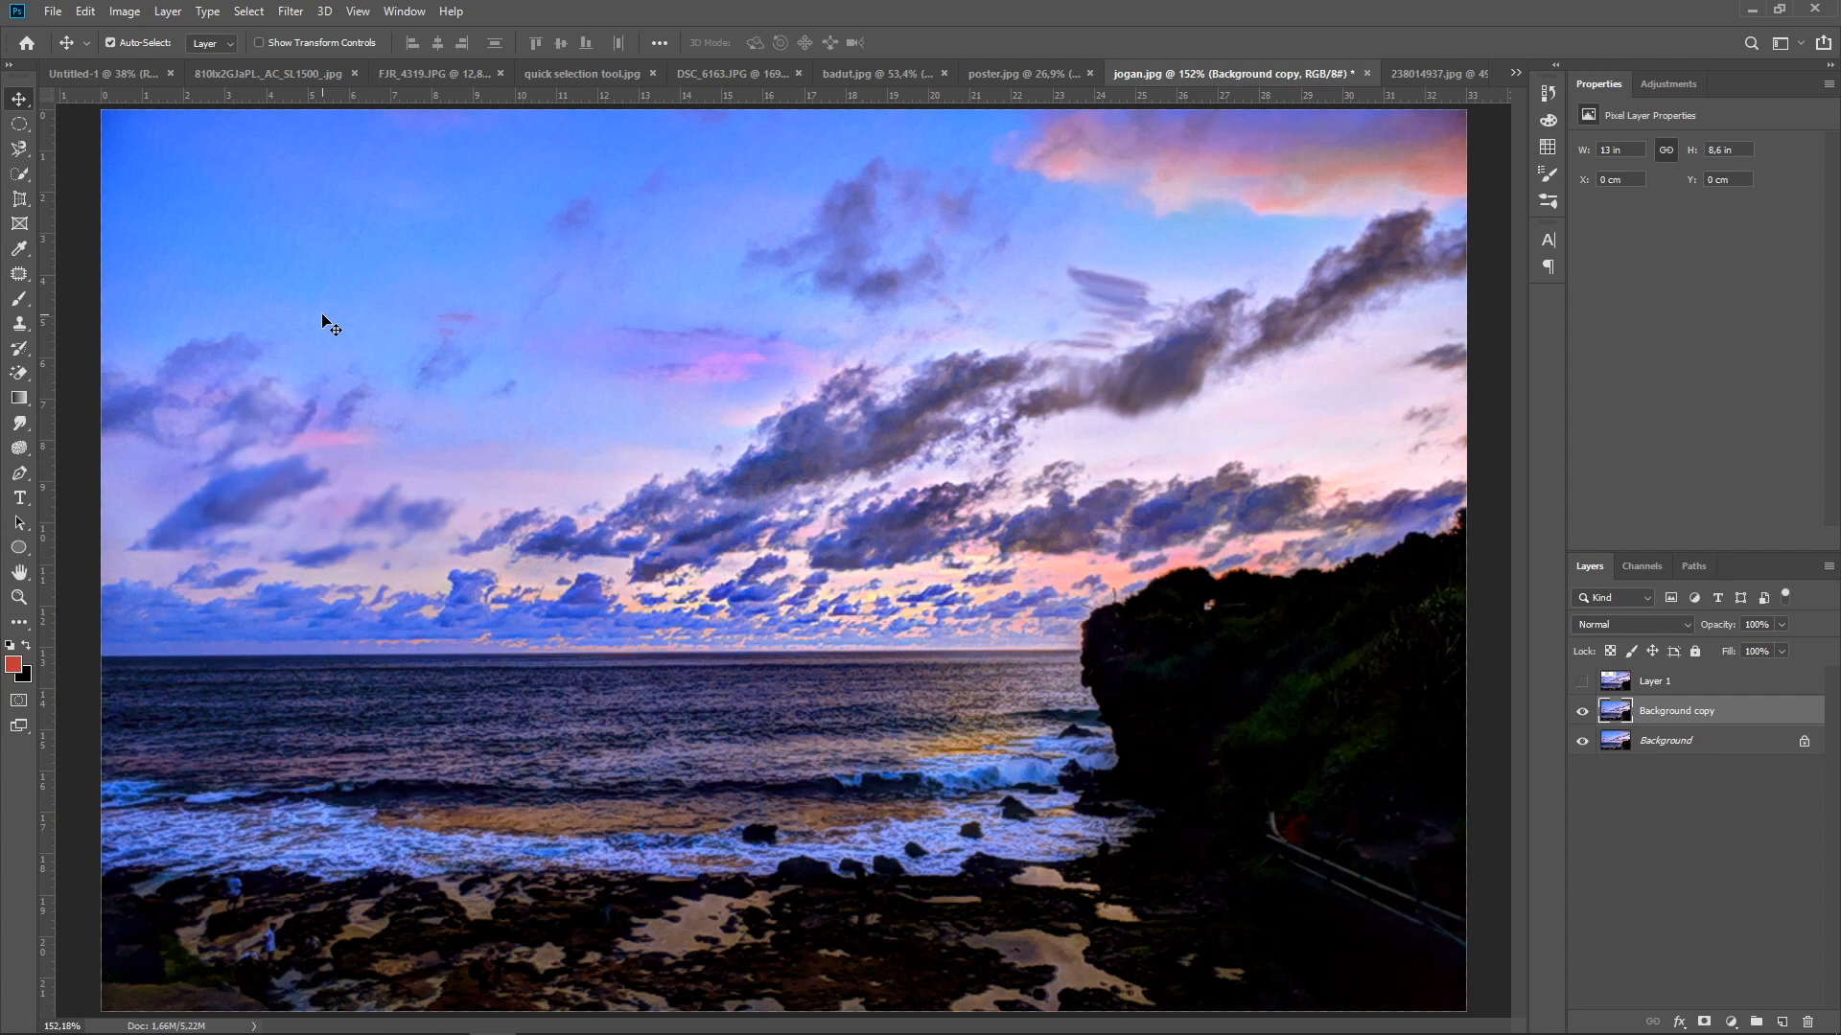
Activate the Pen tool in Path mode and switch to the Untitled-1 document
click(18, 484)
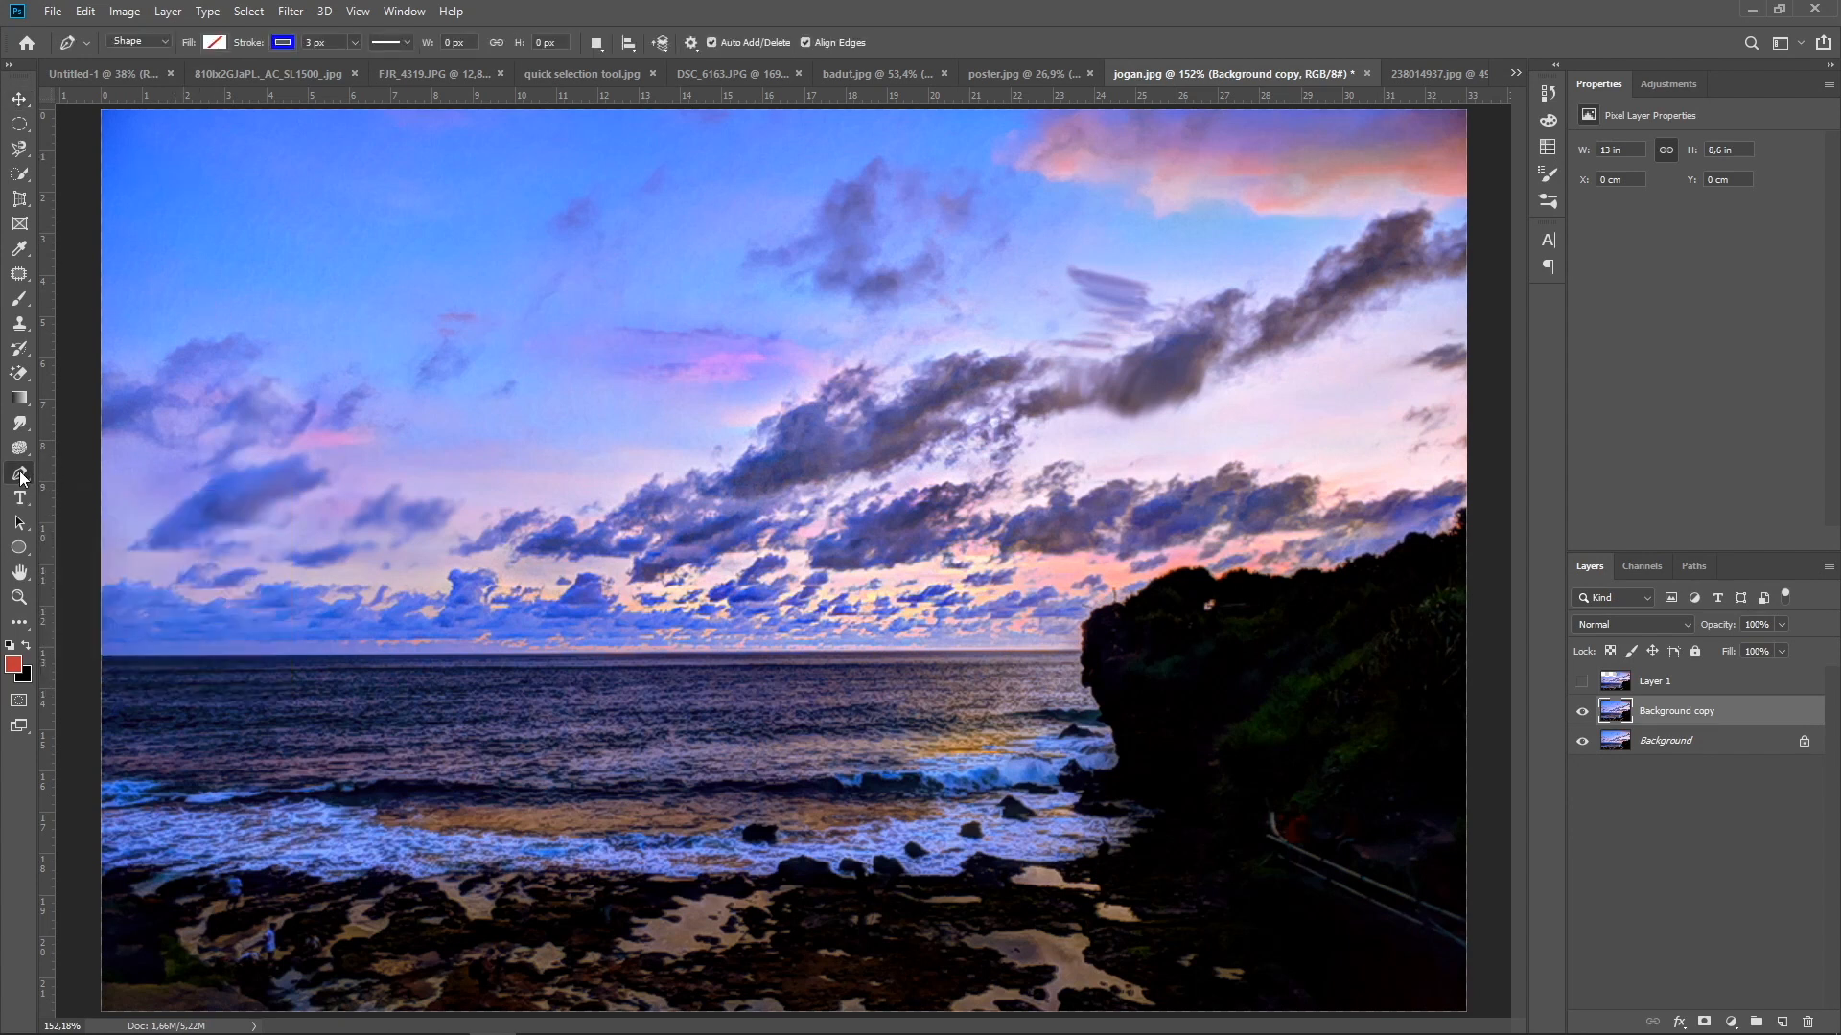
click(165, 40)
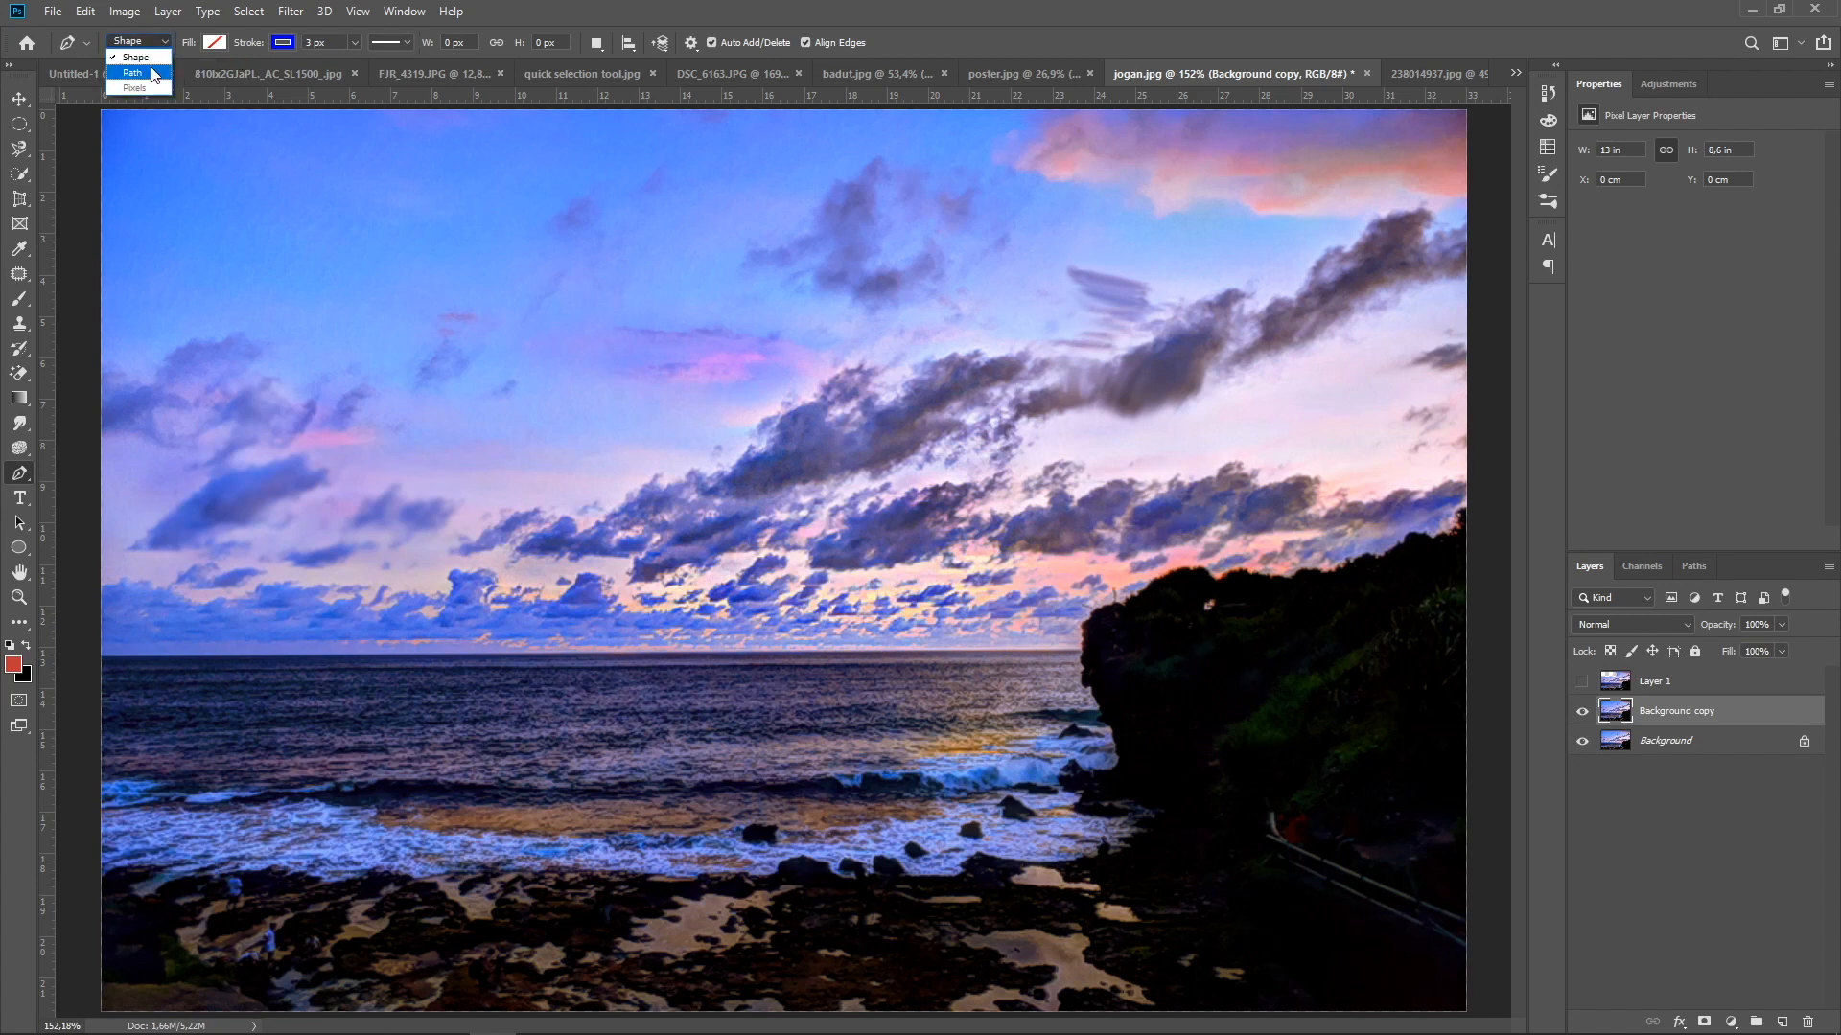
click(145, 74)
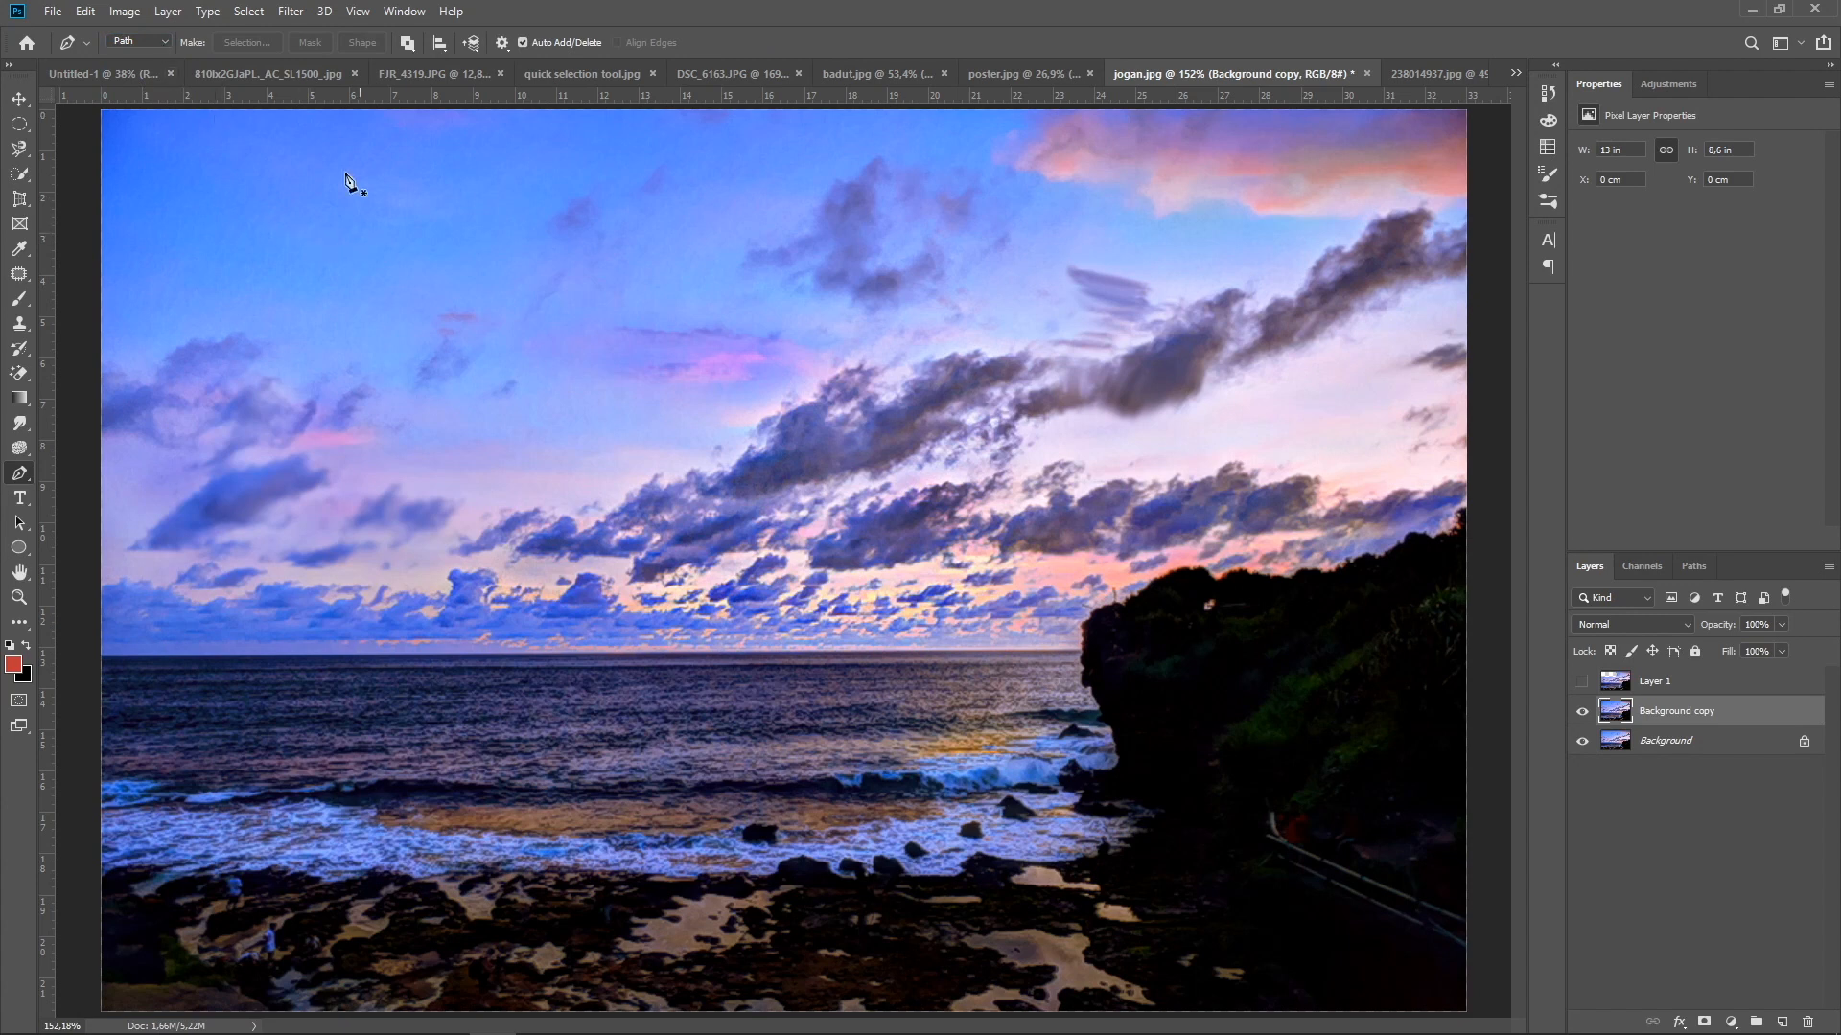
click(117, 73)
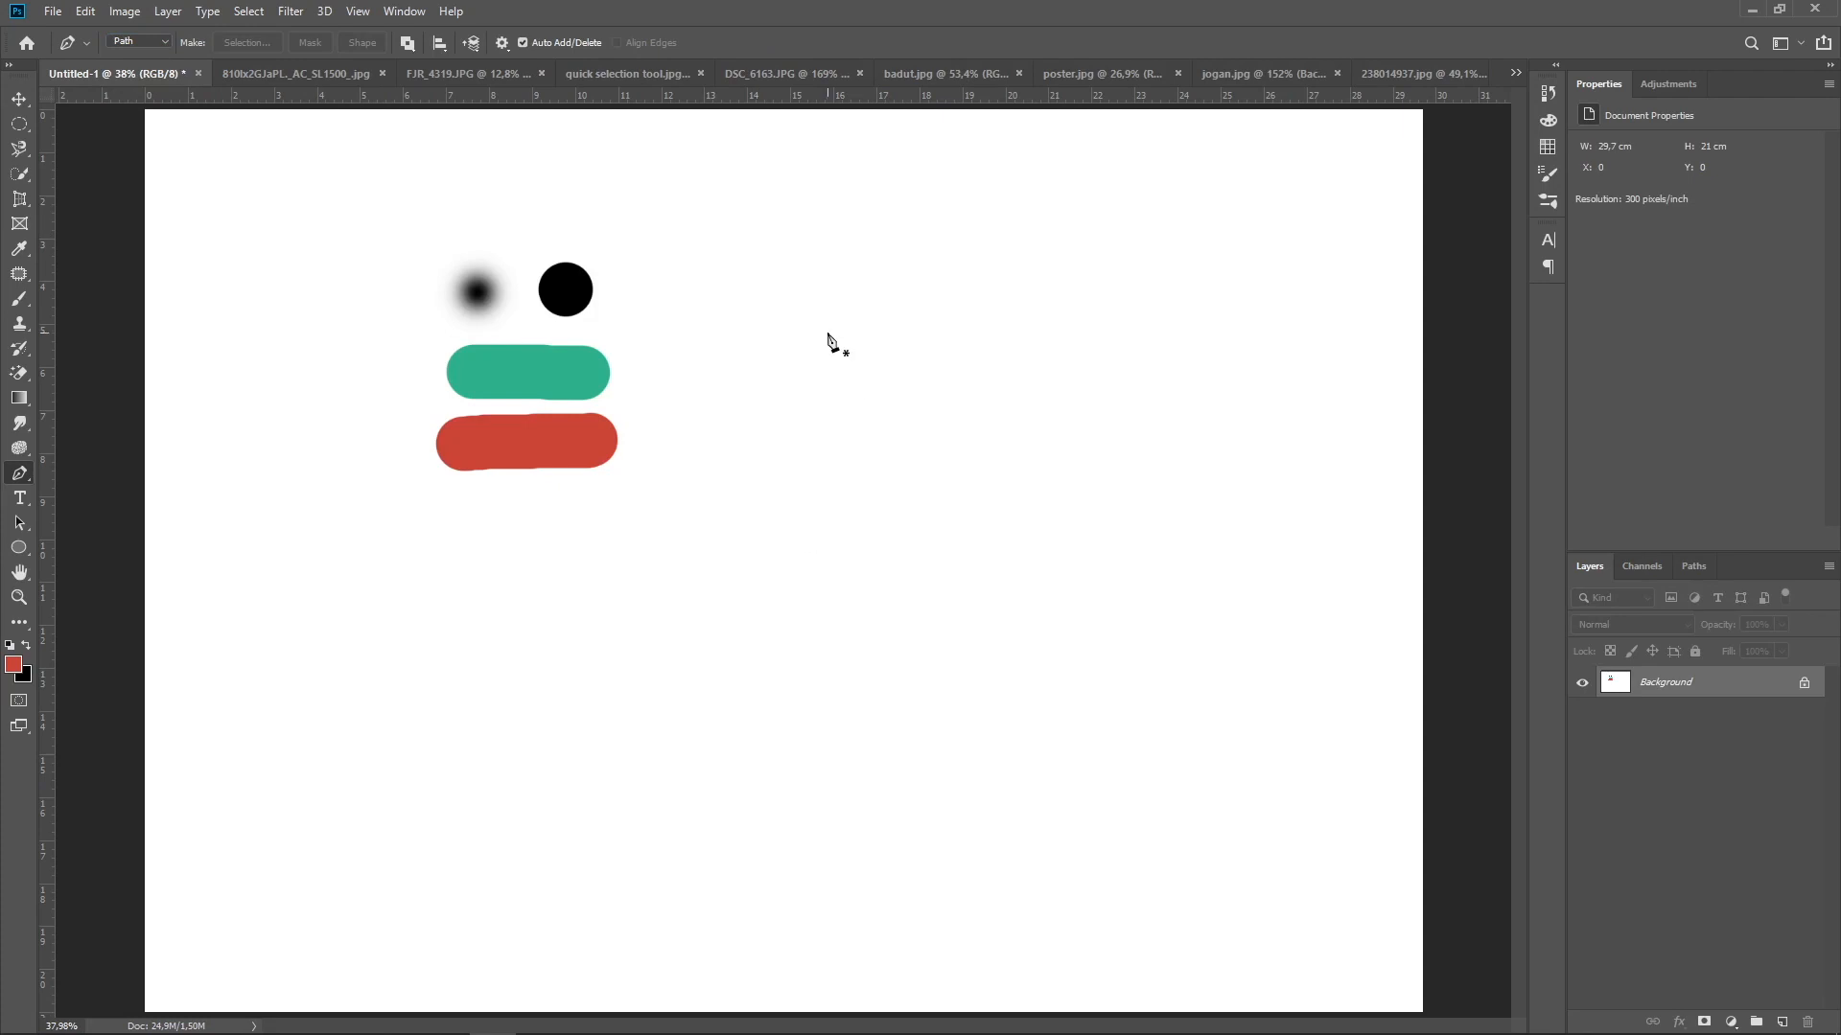
Draw a closed, roughly rectangular four-point path in the blank area beside the green and red strokes
click(1096, 330)
click(1102, 542)
click(826, 546)
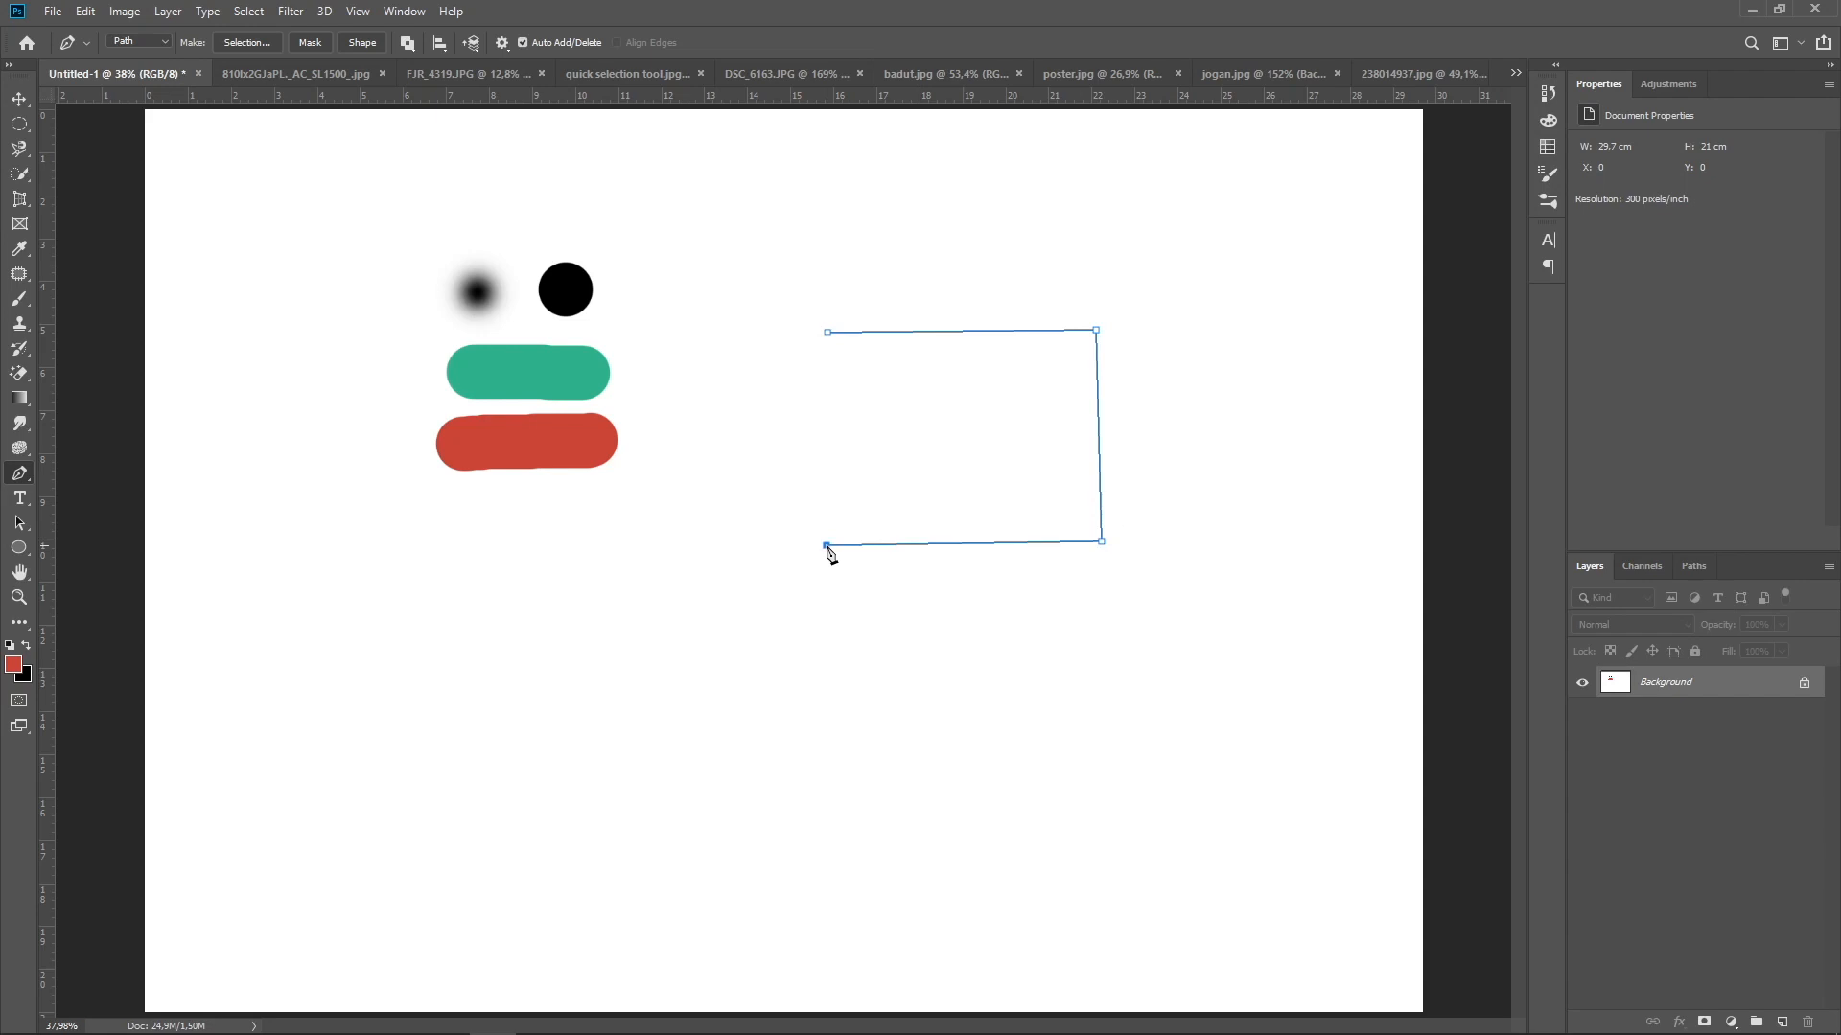
click(827, 333)
Draw a closed three-point curved Pen shape about 800 × 734 px with a 3 px blue stroke below the red stroke, using Shape mode
click(165, 41)
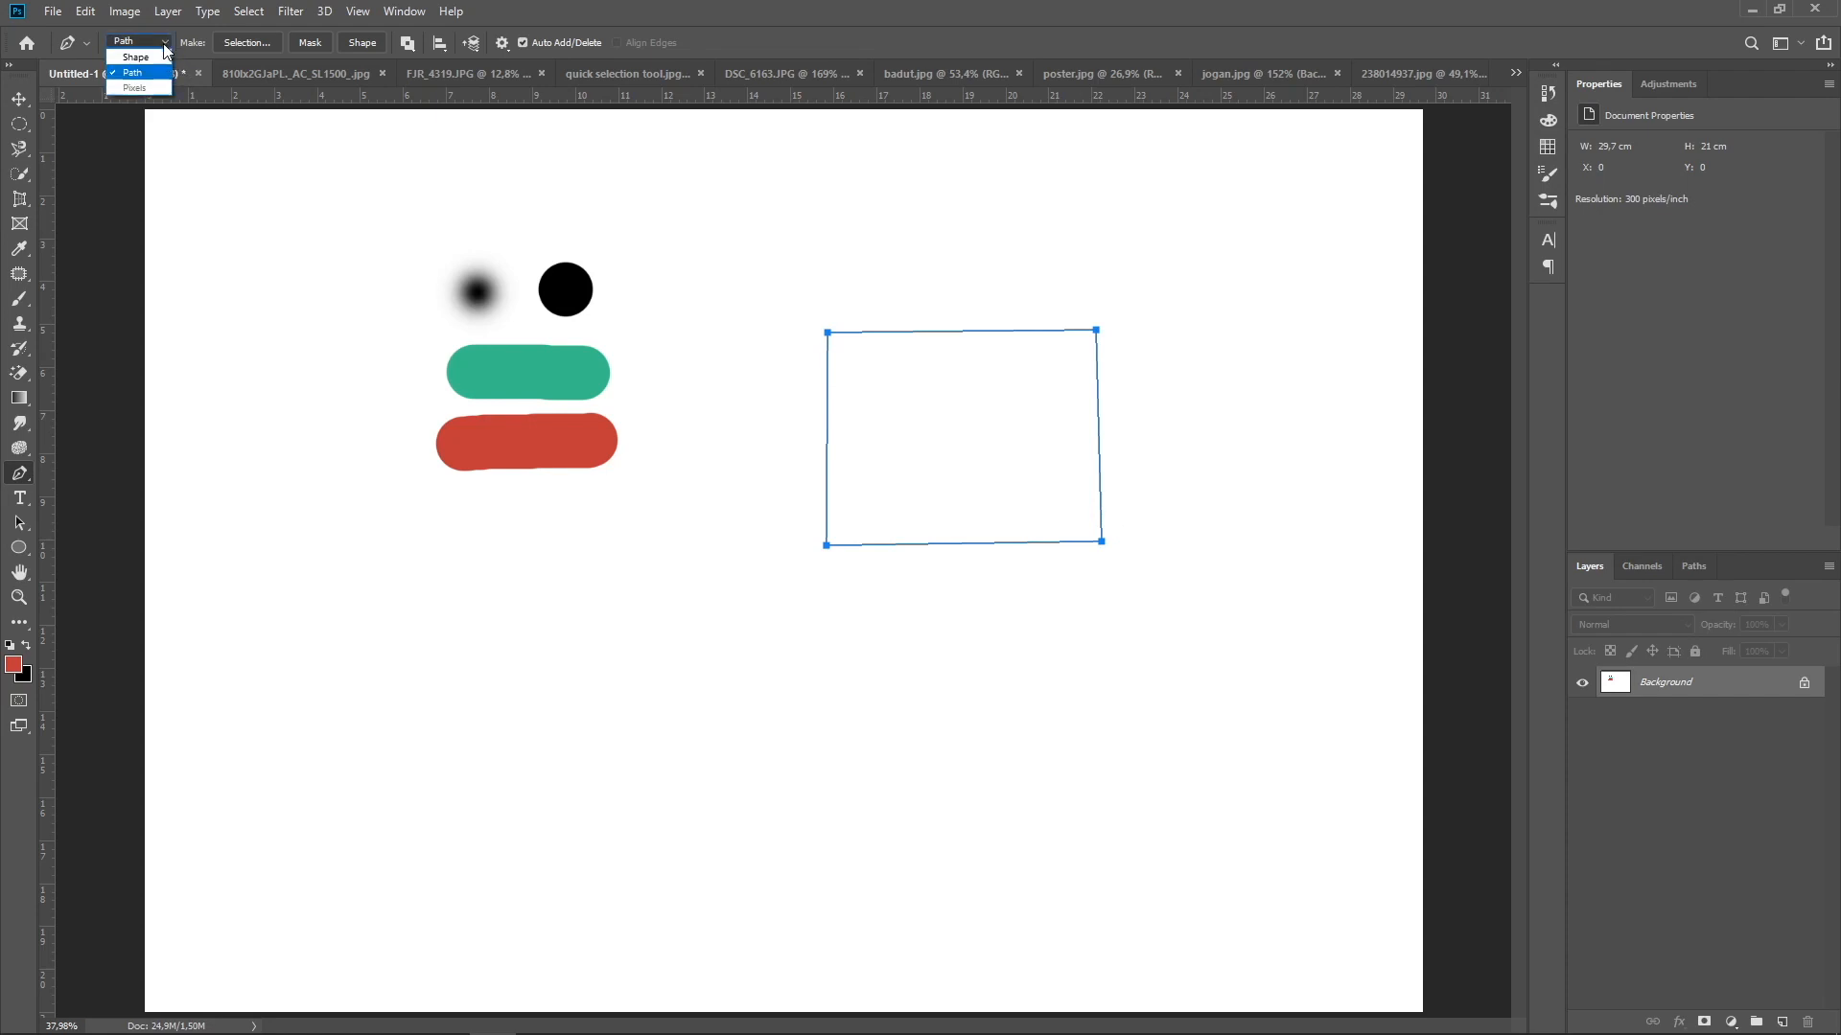
click(135, 54)
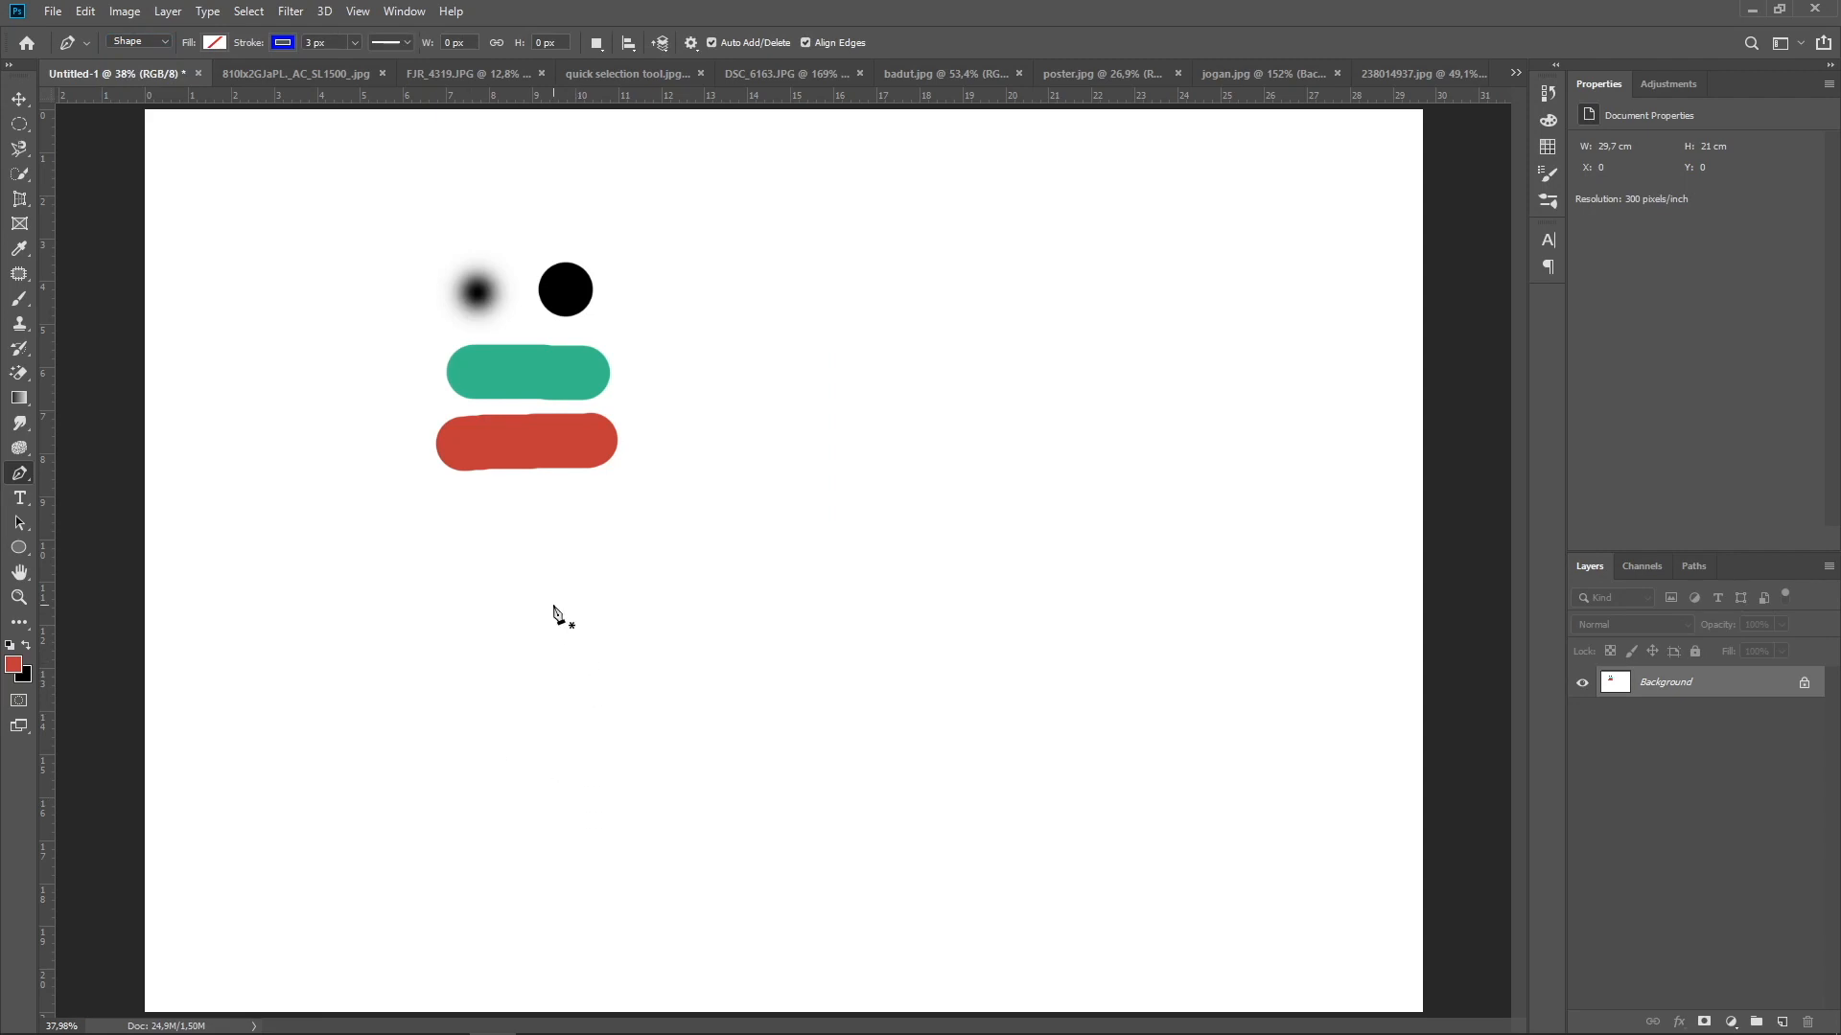
drag(642, 707, 811, 572)
drag(398, 701, 492, 865)
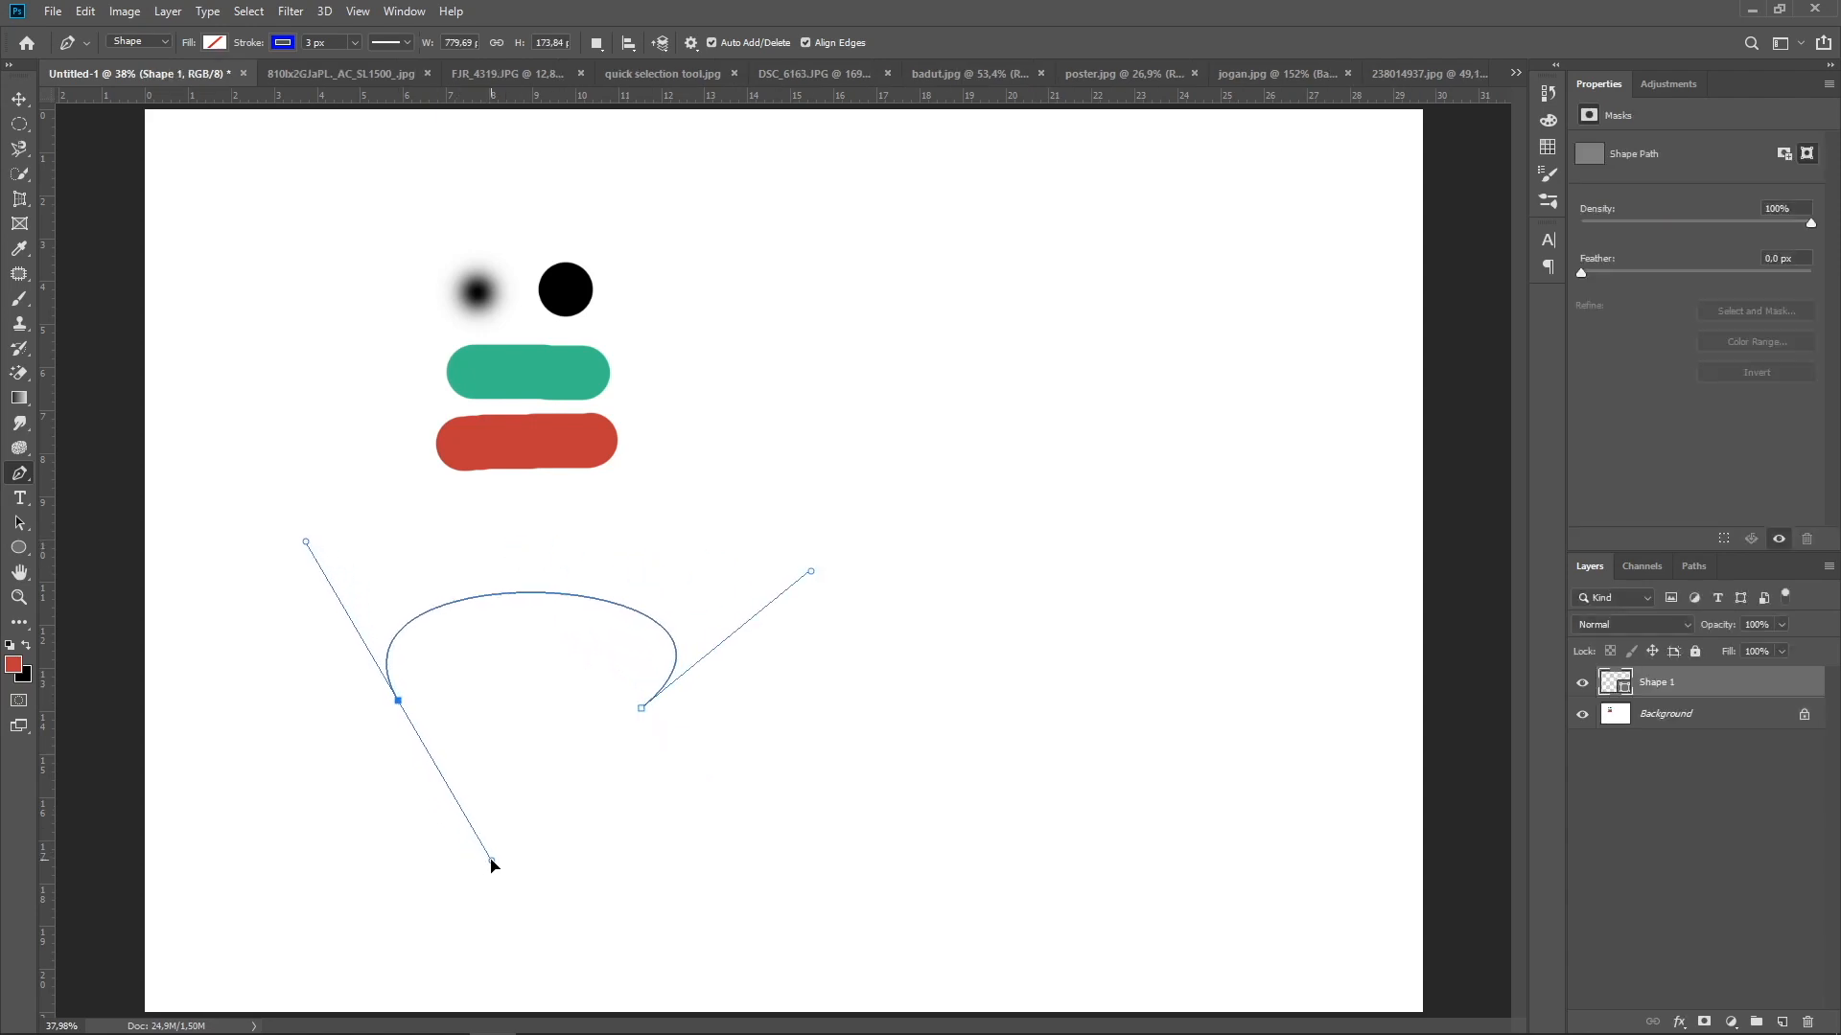
click(491, 860)
click(641, 709)
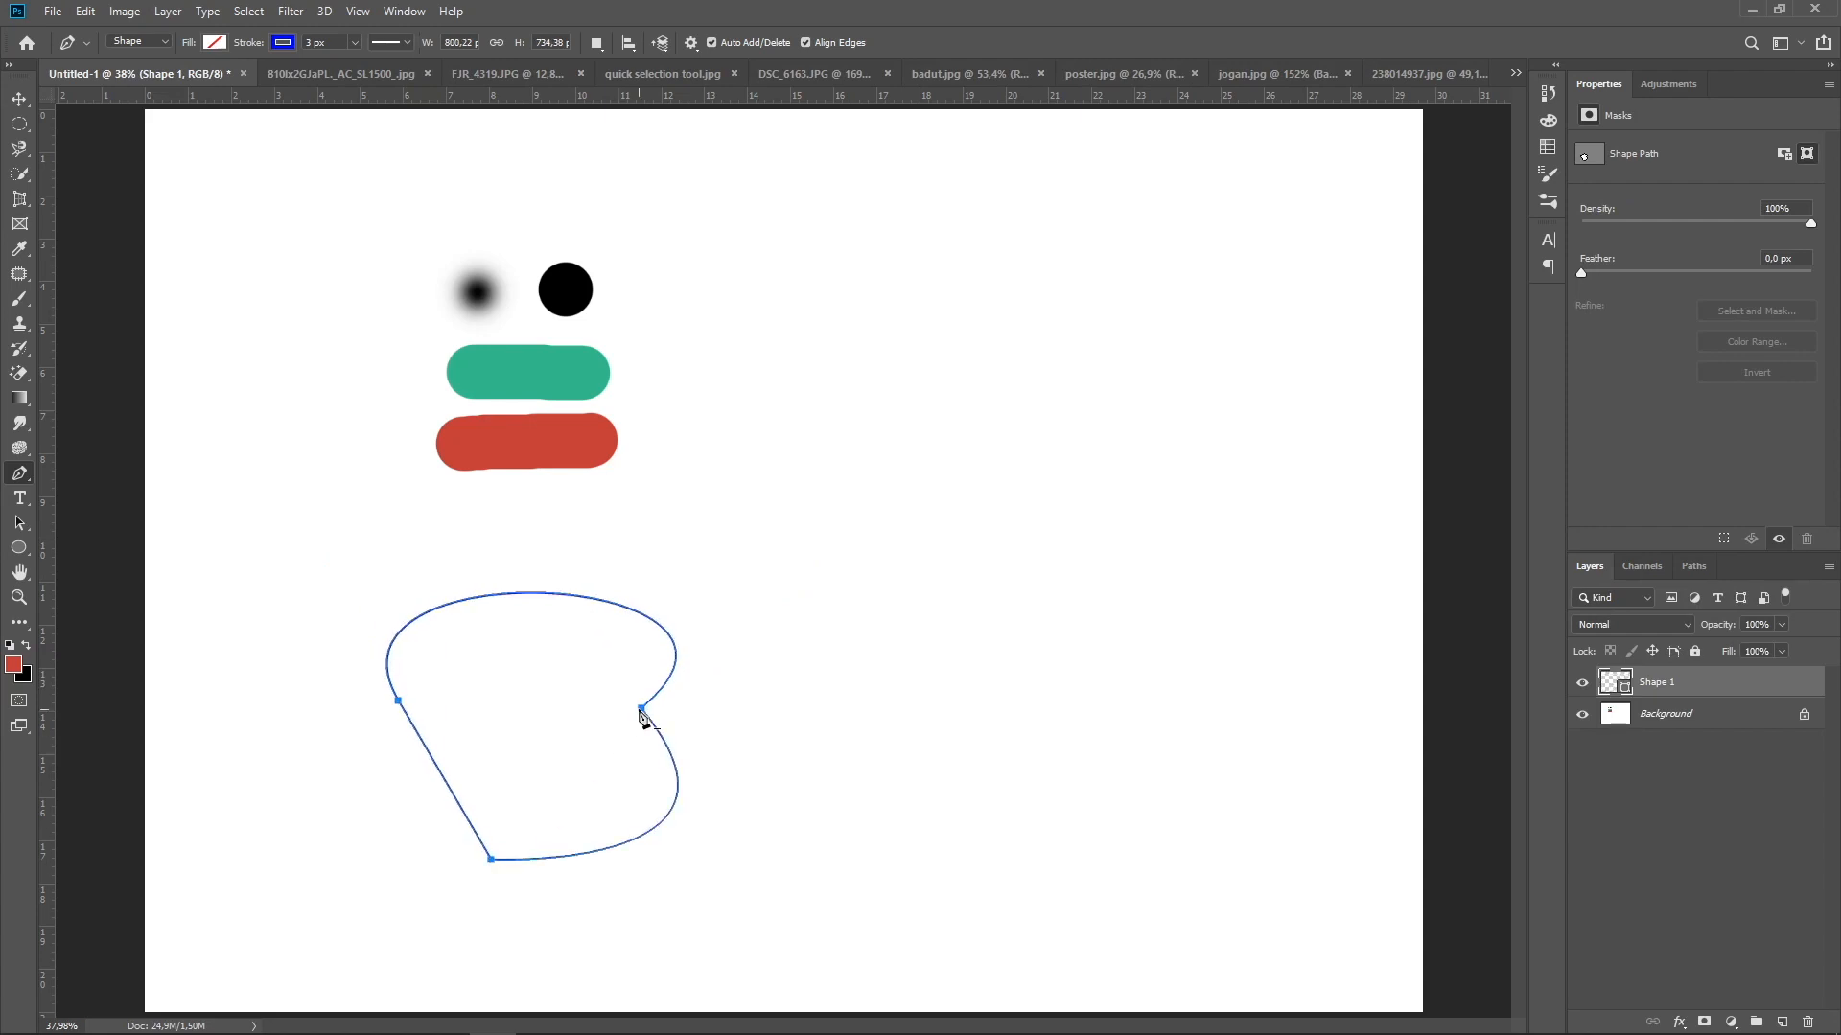
Fill the curved shape with cyan and deselect it using the Move tool
click(214, 45)
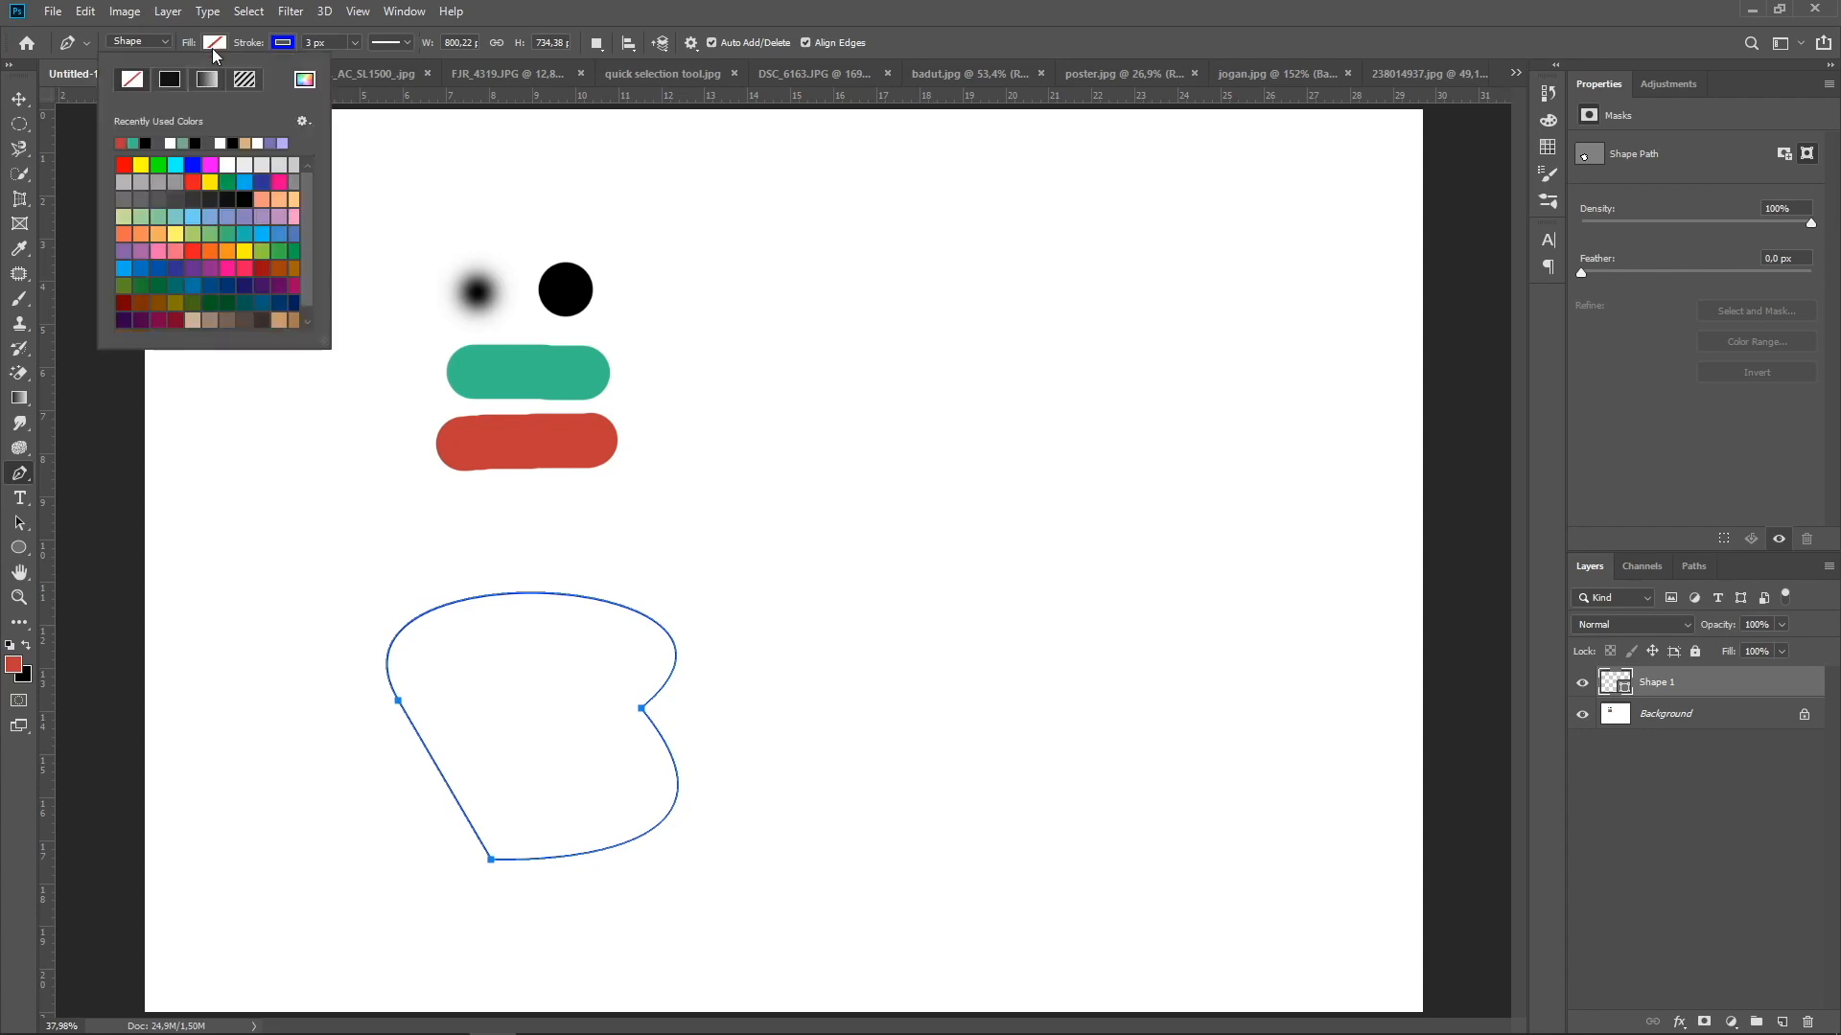
click(175, 164)
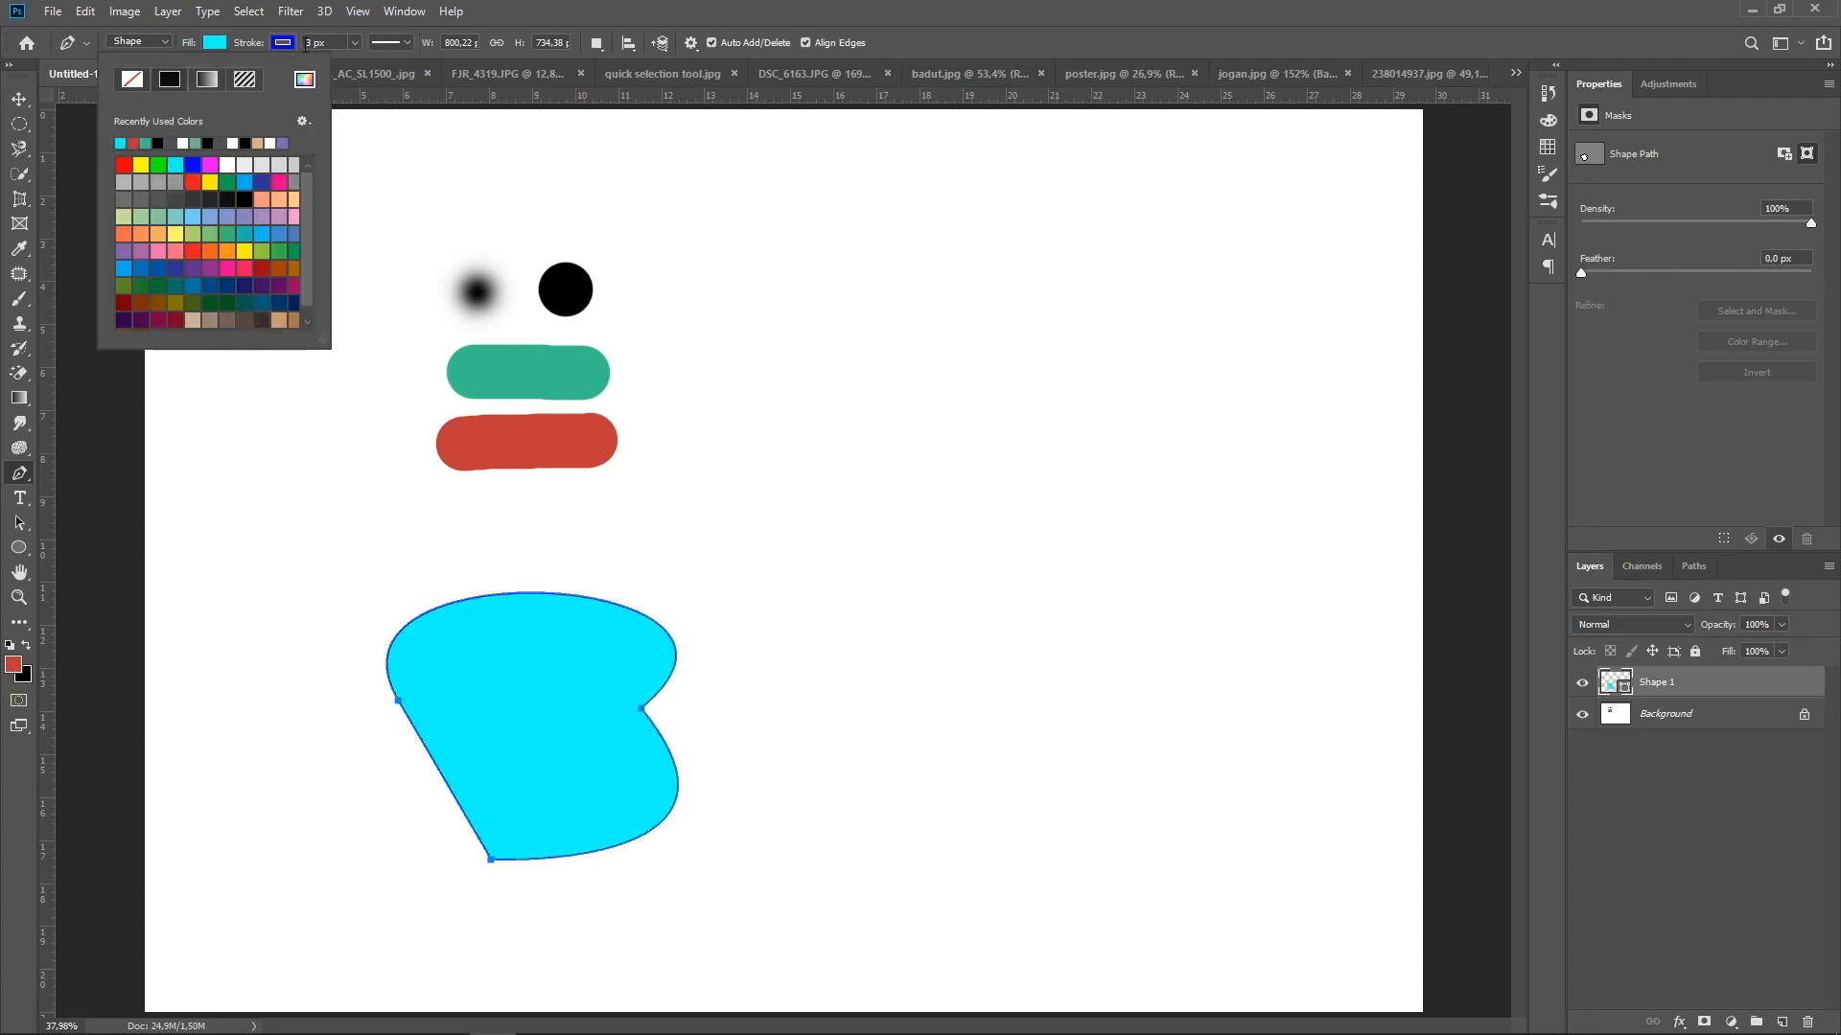
click(297, 27)
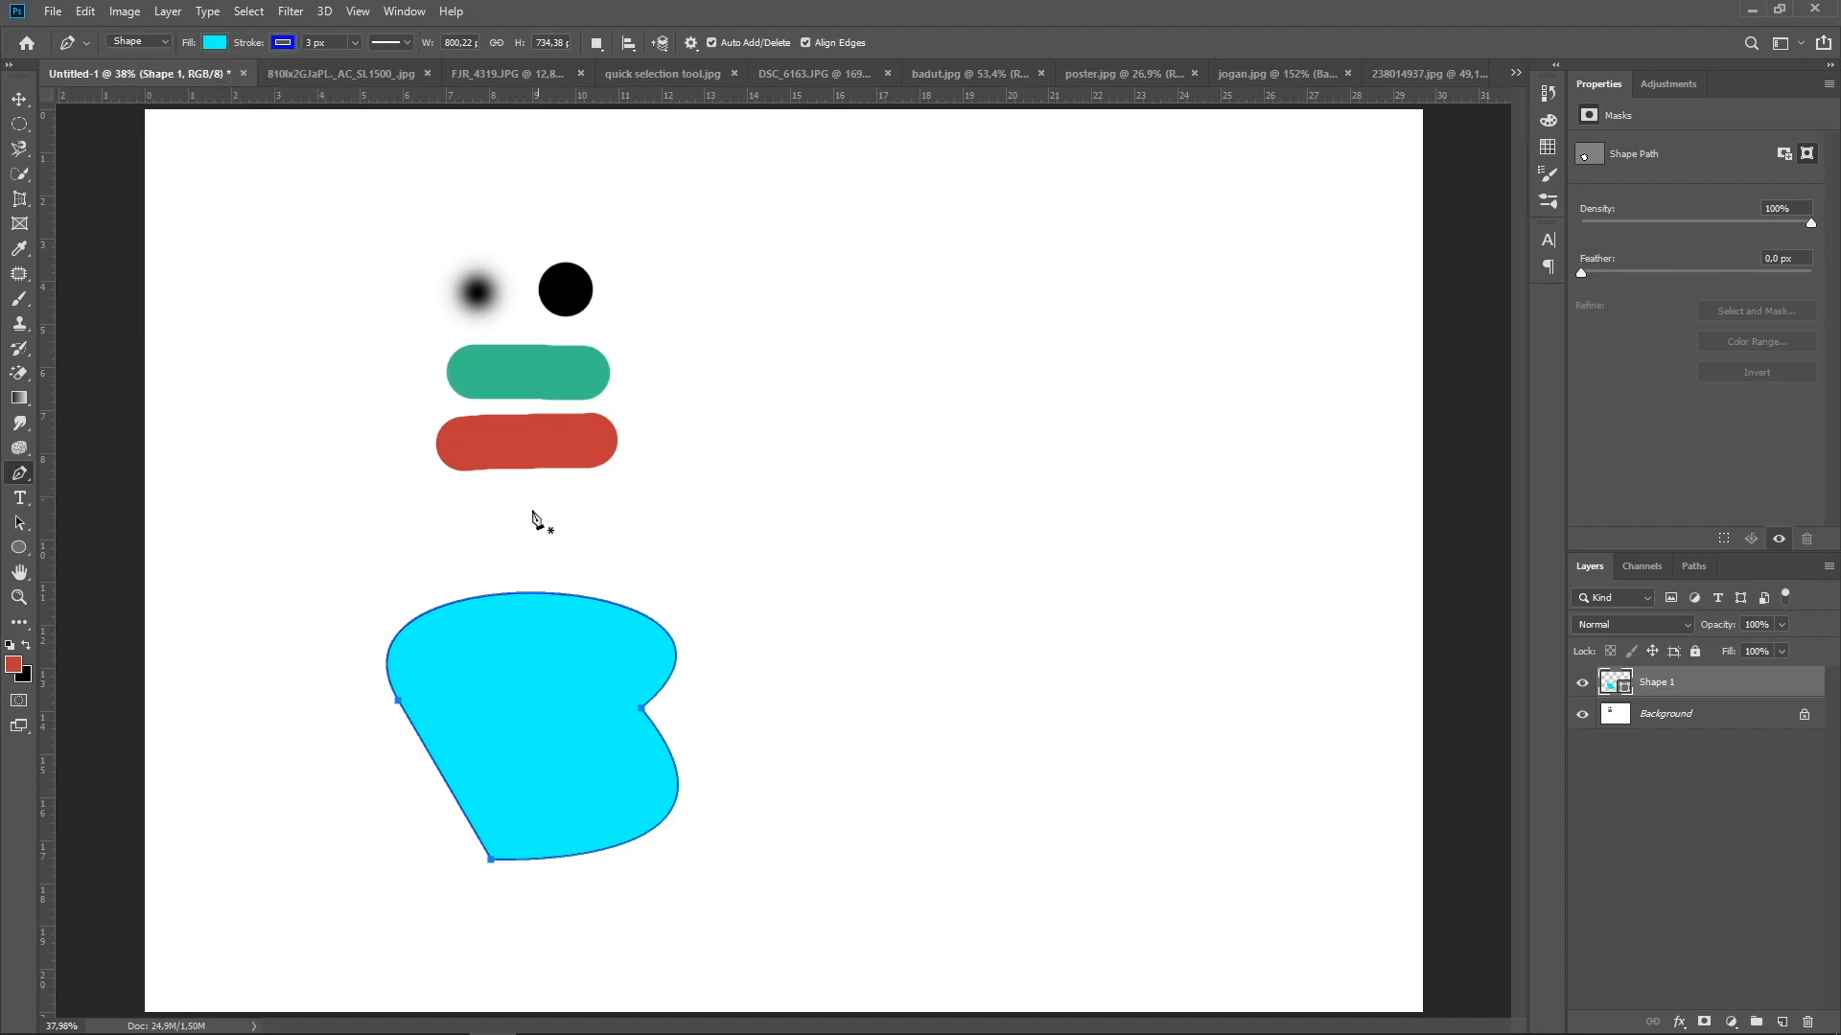
click(19, 99)
click(676, 532)
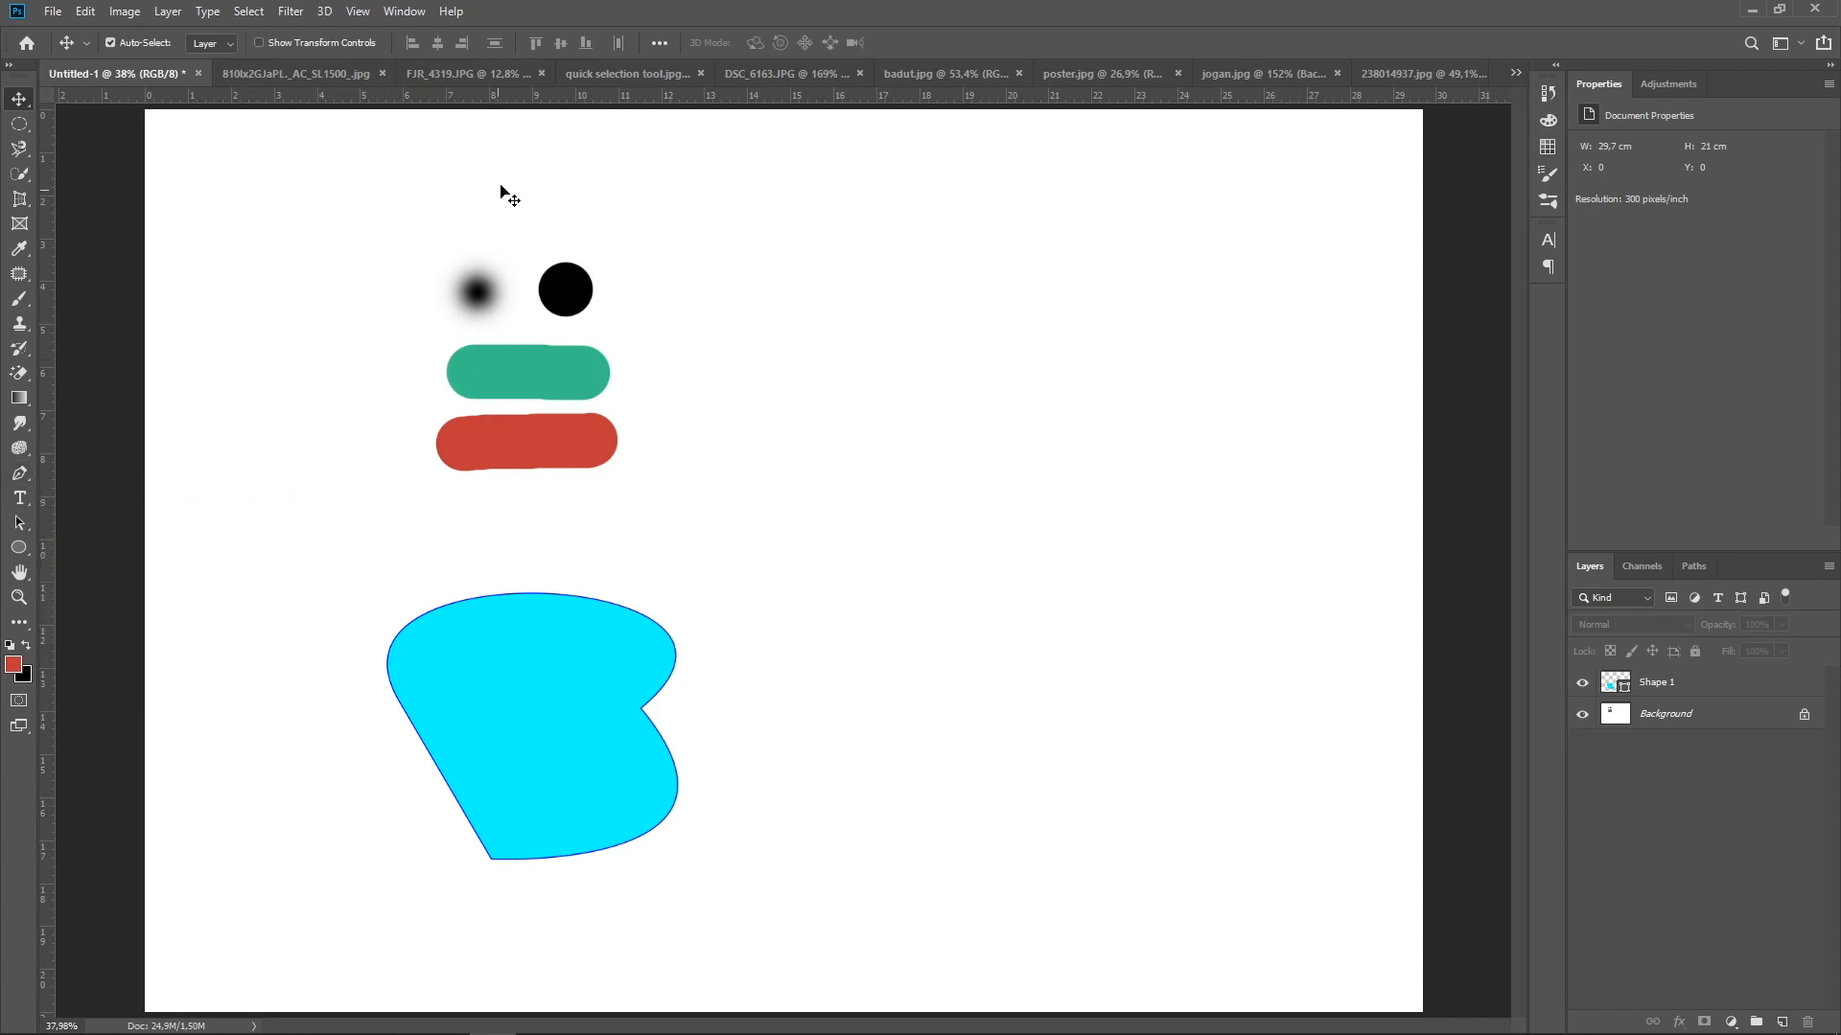
In the FJR_4319.JPG document, trace the clear spray cap's left side, curved top and right side with the Pen tool in Shape mode
click(468, 77)
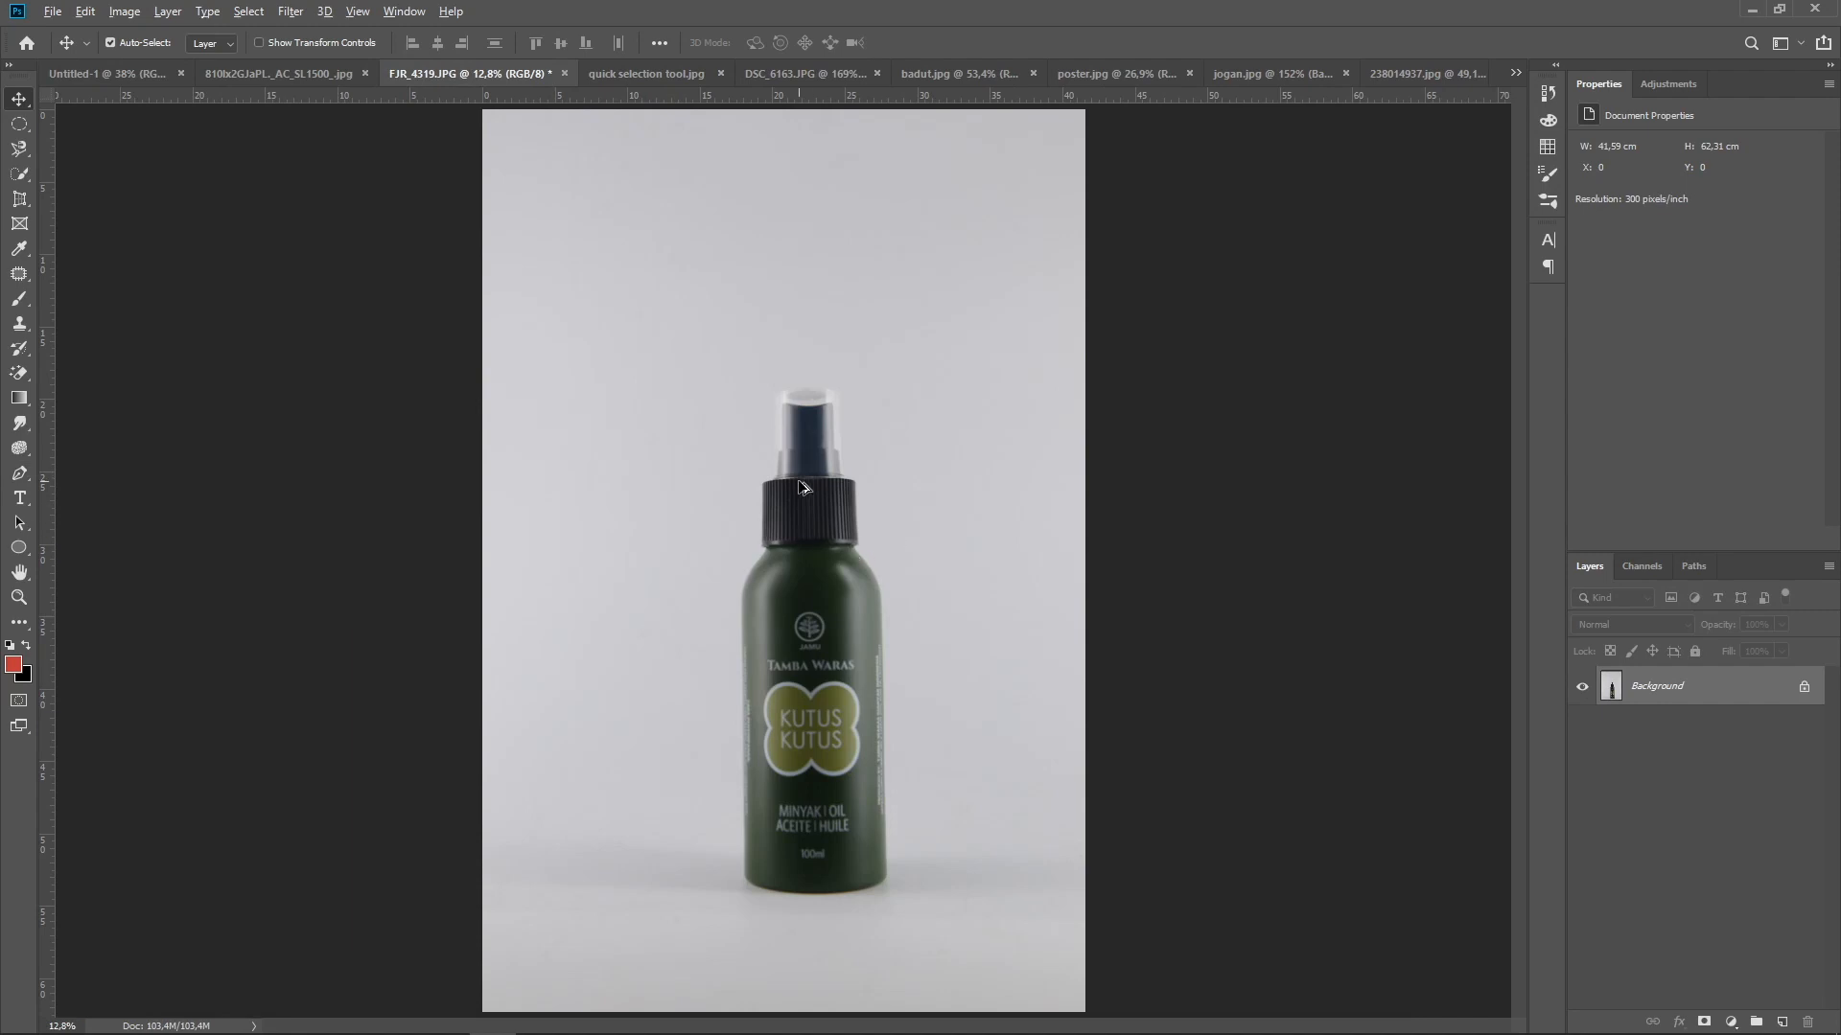
scroll(804, 487, up, 5)
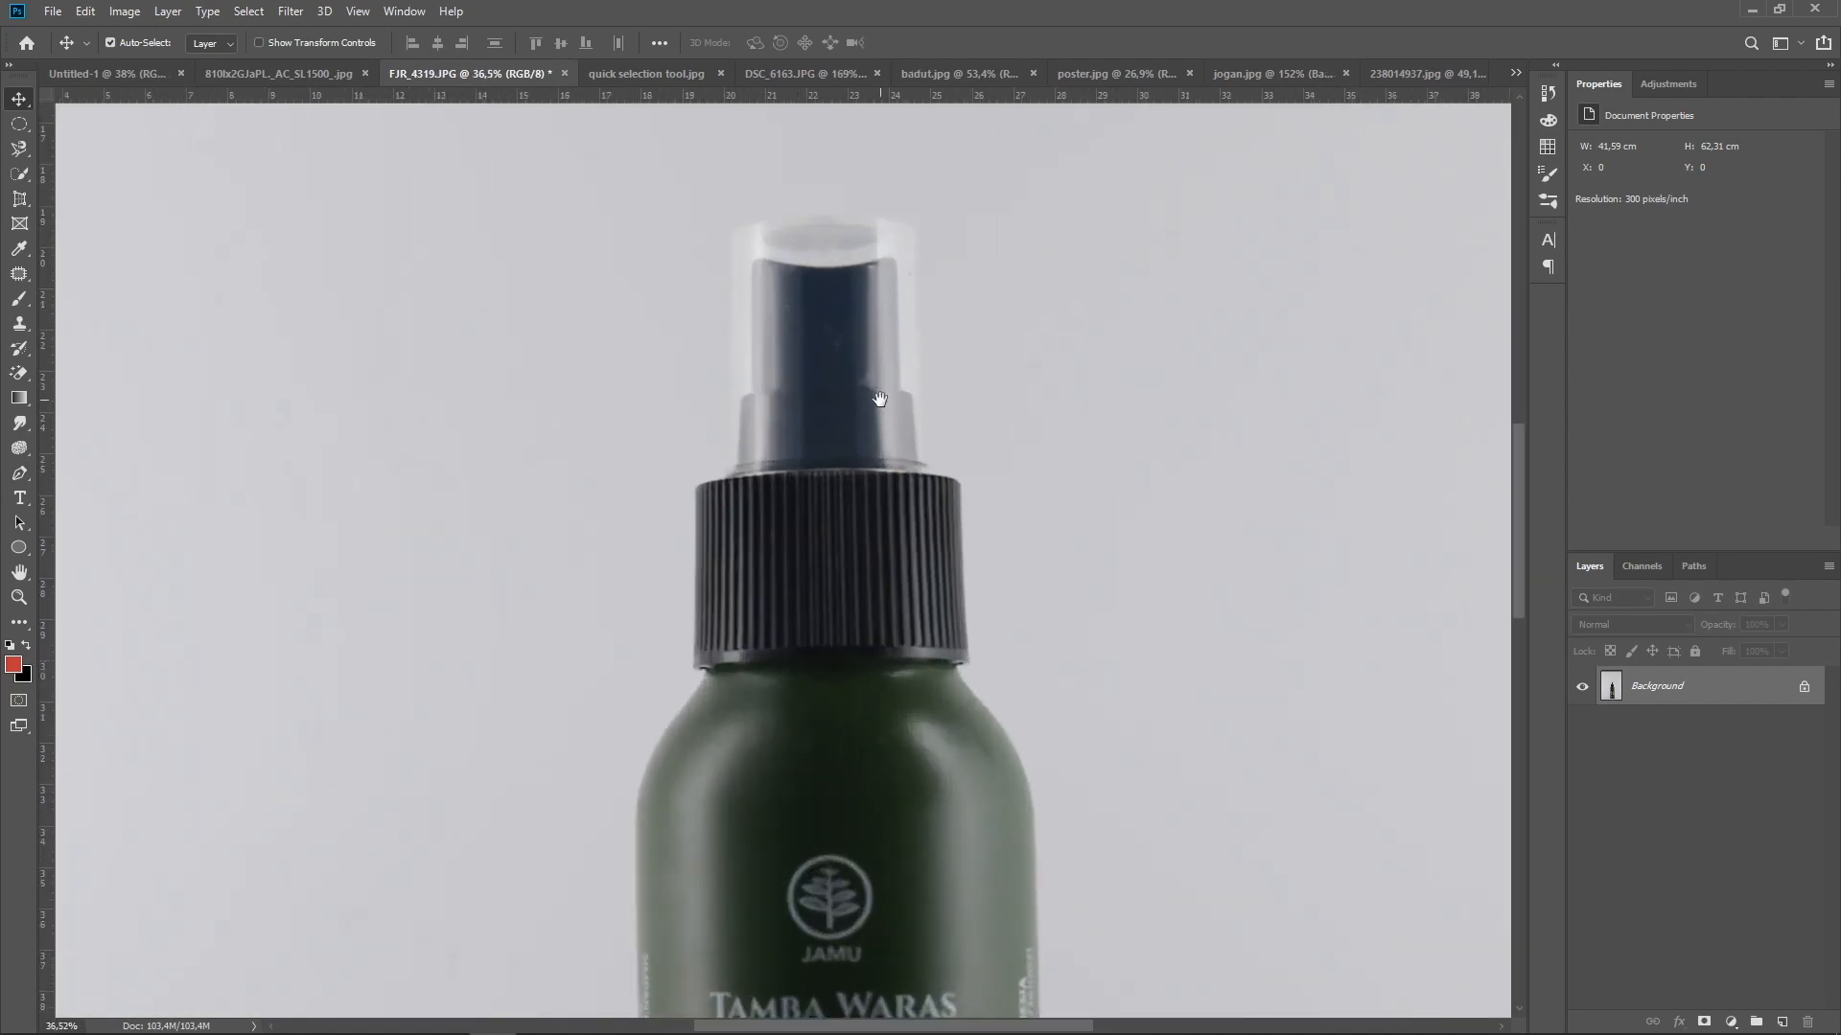
drag(879, 399, 847, 485)
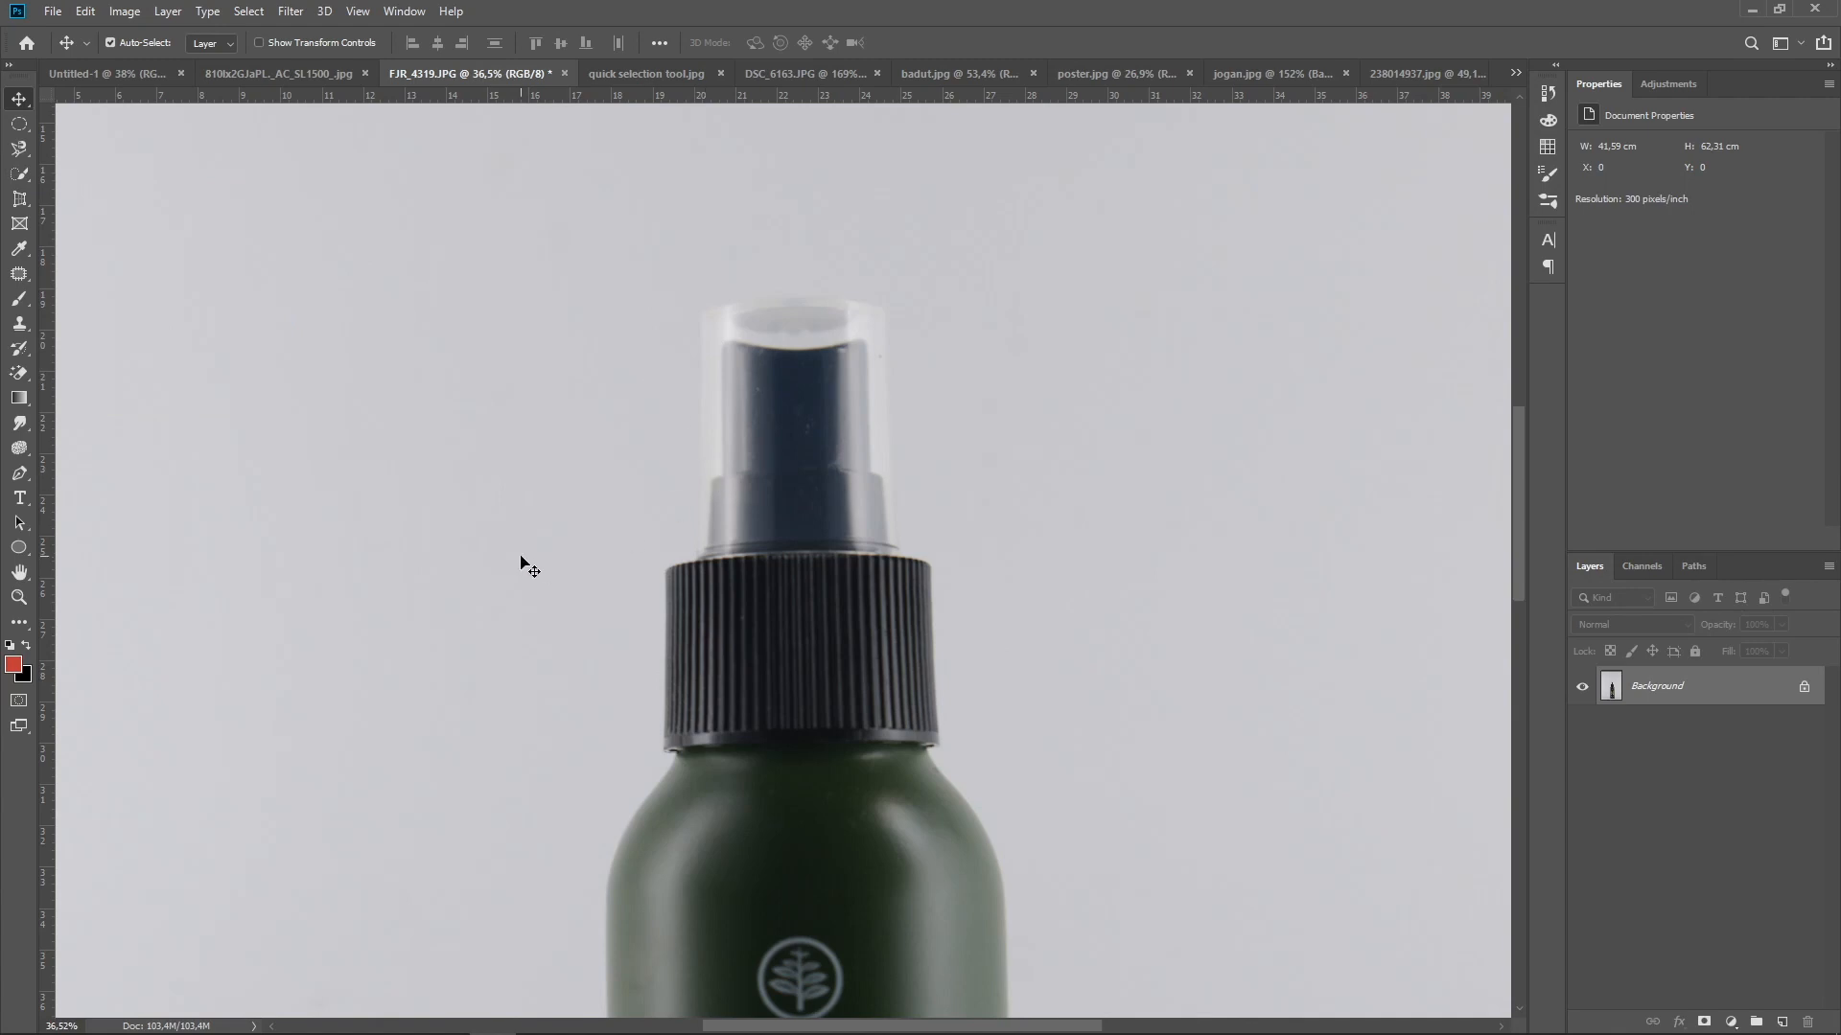
click(23, 480)
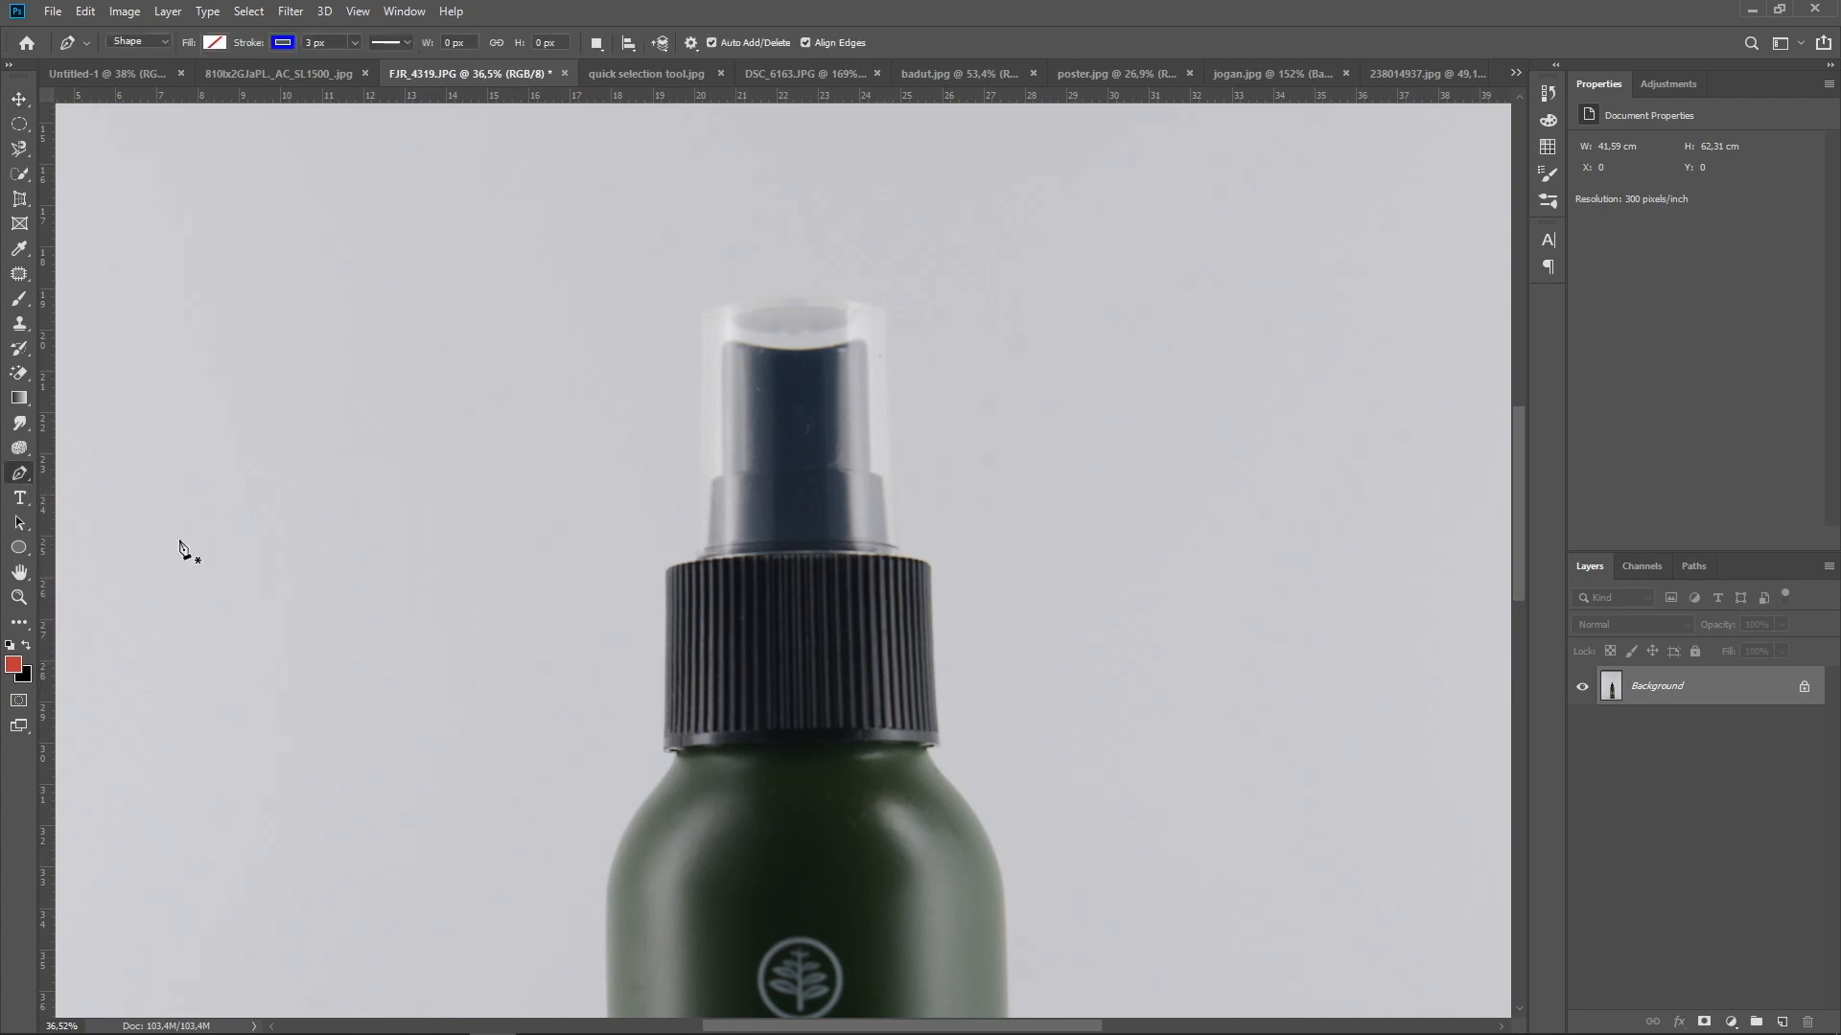
click(698, 557)
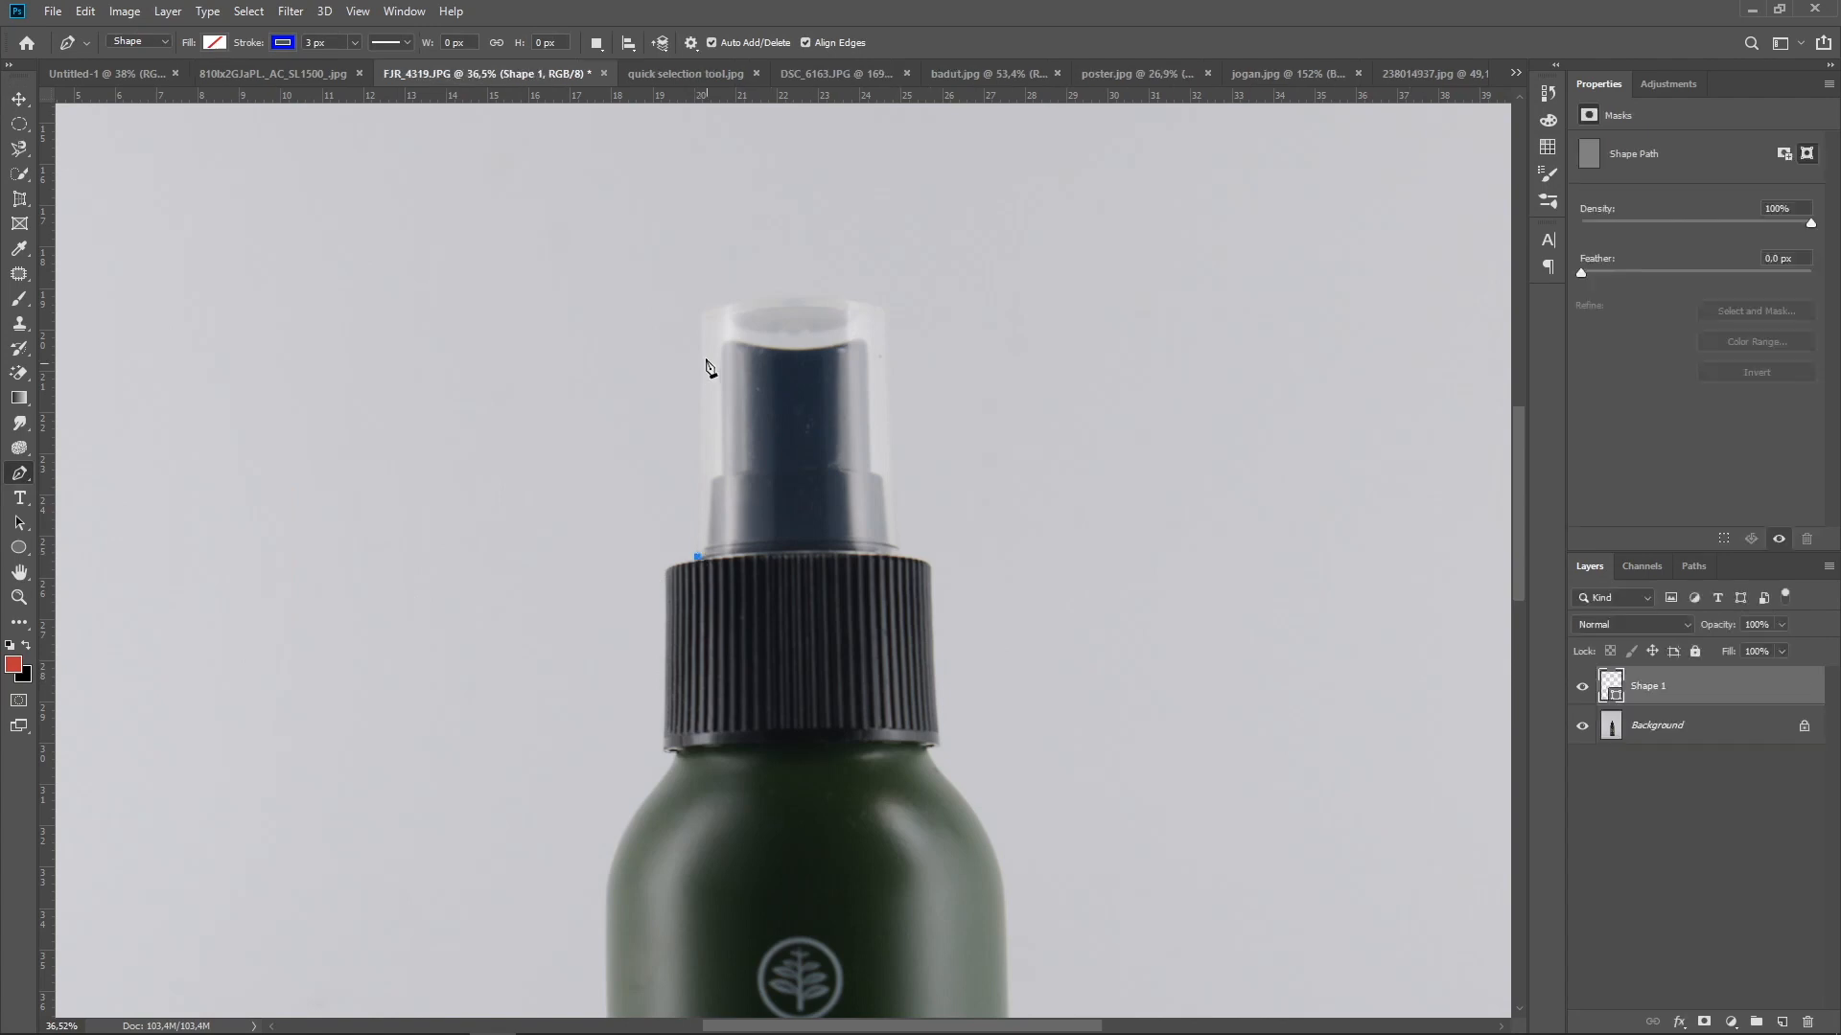
click(700, 317)
drag(888, 312, 1005, 361)
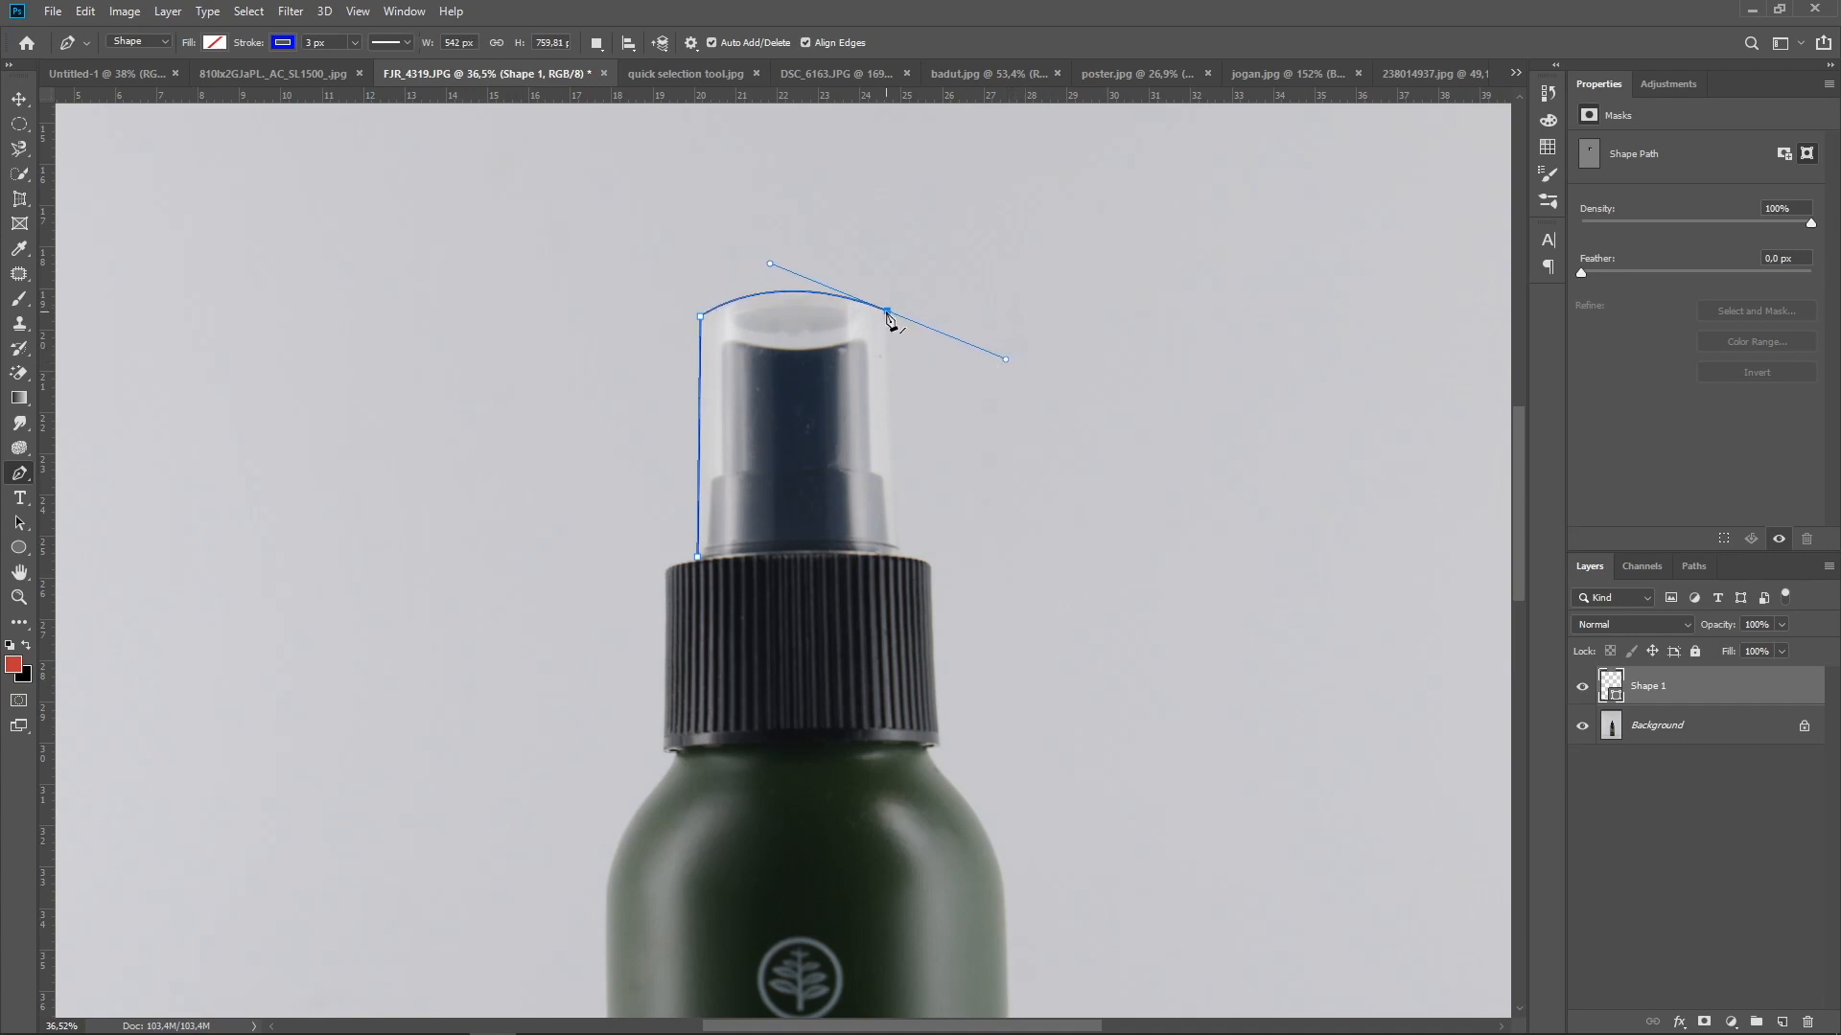
alt+click(888, 312)
click(900, 556)
Continue the pen outline down the right side of the black collar, shoulder and bottle body, and around the curved base
drag(931, 568, 941, 579)
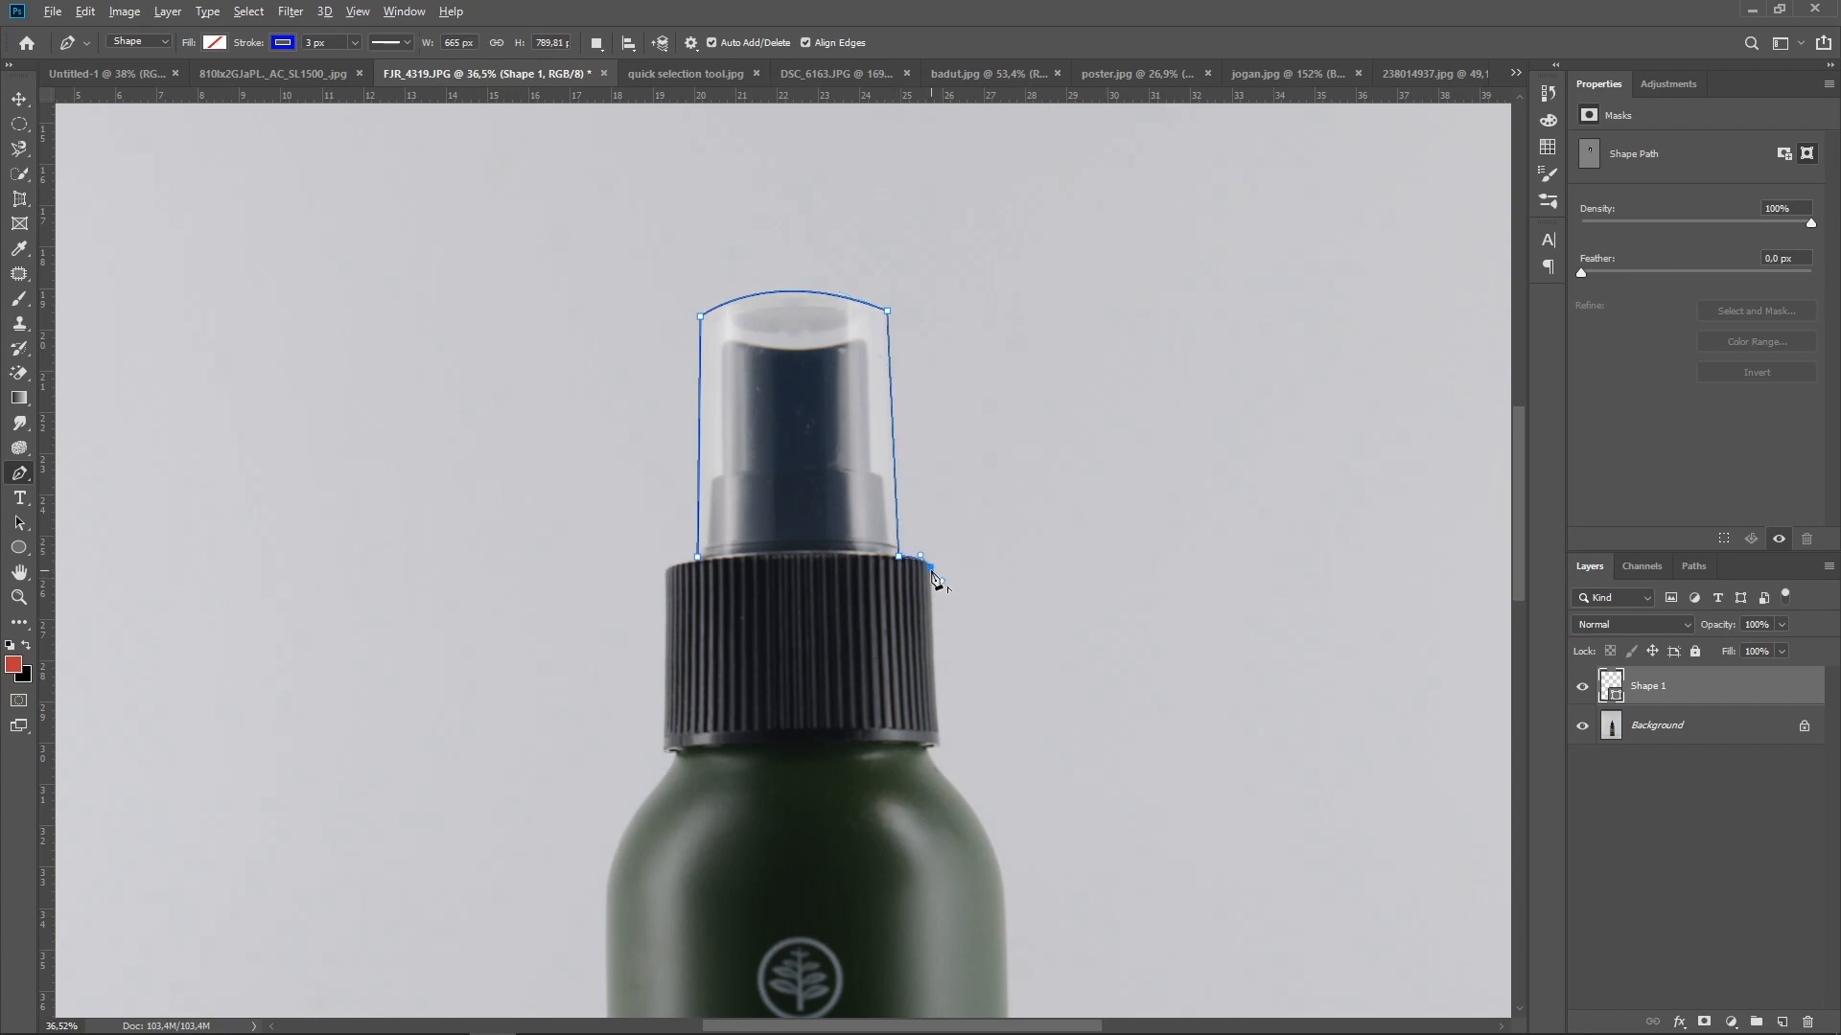
click(935, 748)
drag(1011, 831, 1010, 438)
drag(1001, 518, 1005, 618)
drag(1023, 724, 1056, 285)
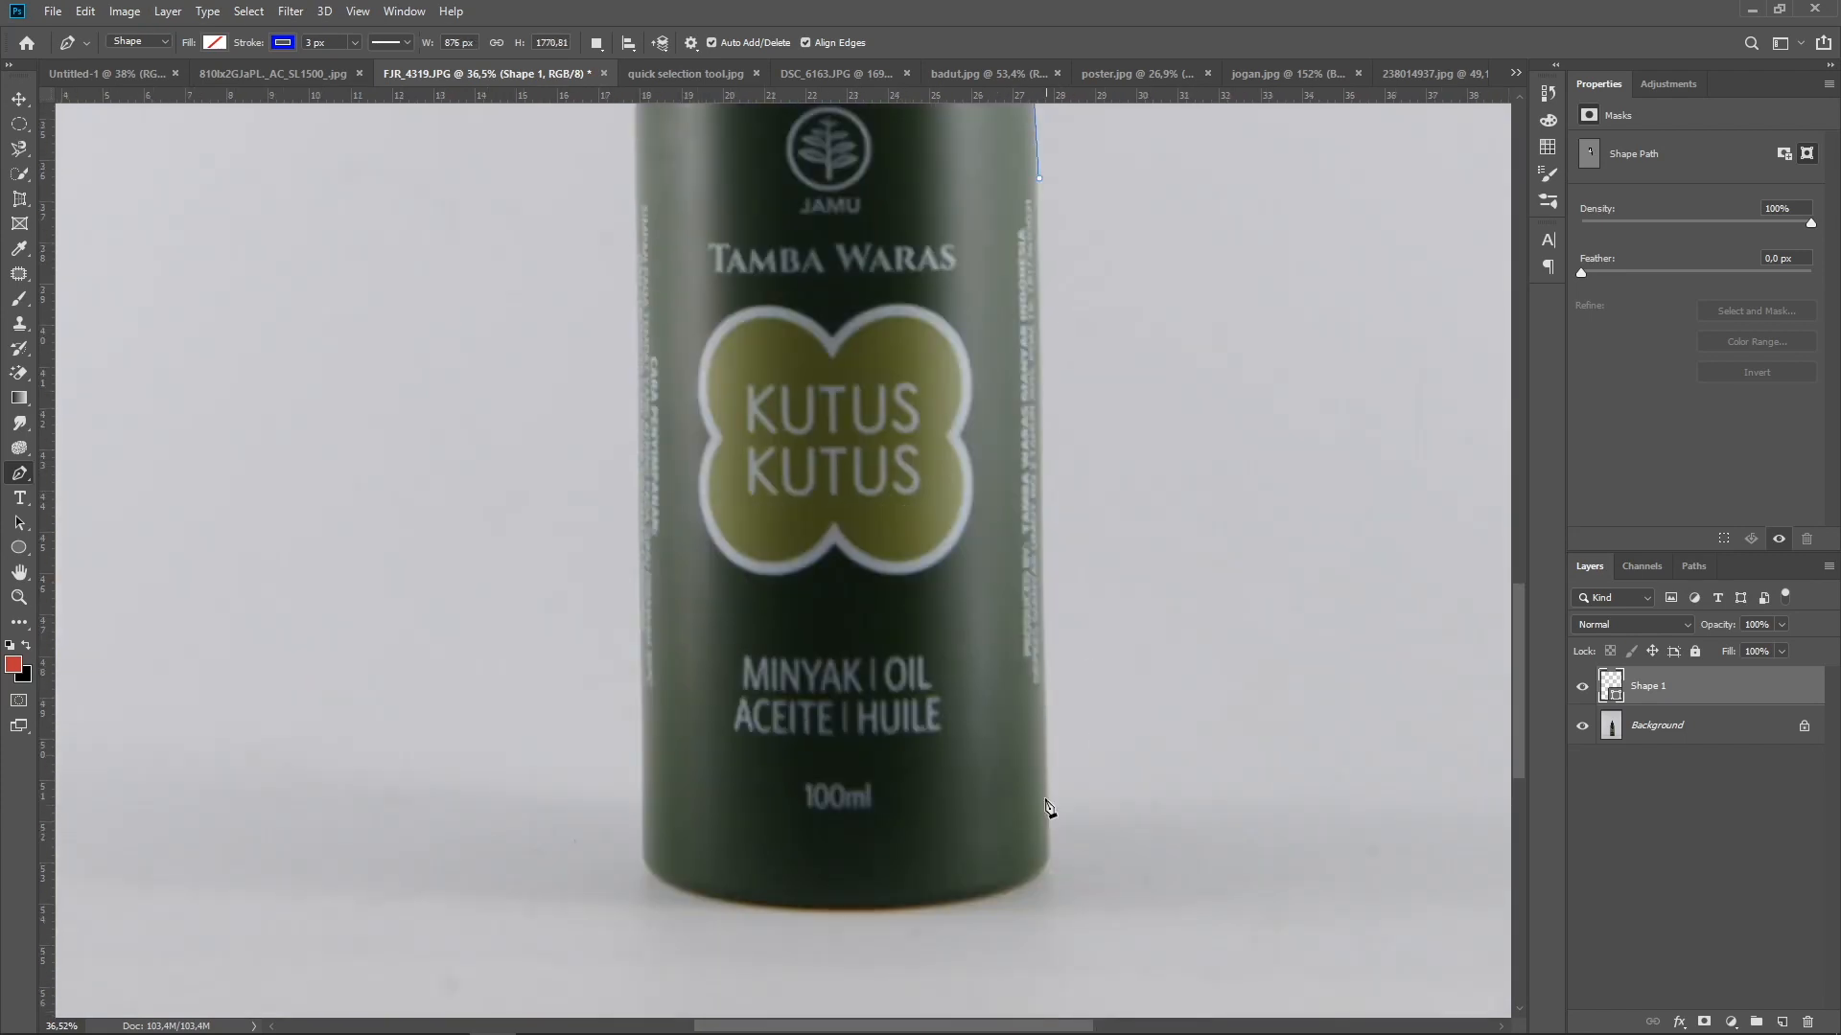
click(1049, 853)
drag(842, 908, 648, 903)
click(641, 845)
Trace the bottle's left side up past the shoulder and black collar to close the outline, and refine the left shoulder's curve
scroll(641, 824, up, 5)
click(675, 459)
click(747, 314)
click(735, 309)
click(735, 129)
click(766, 113)
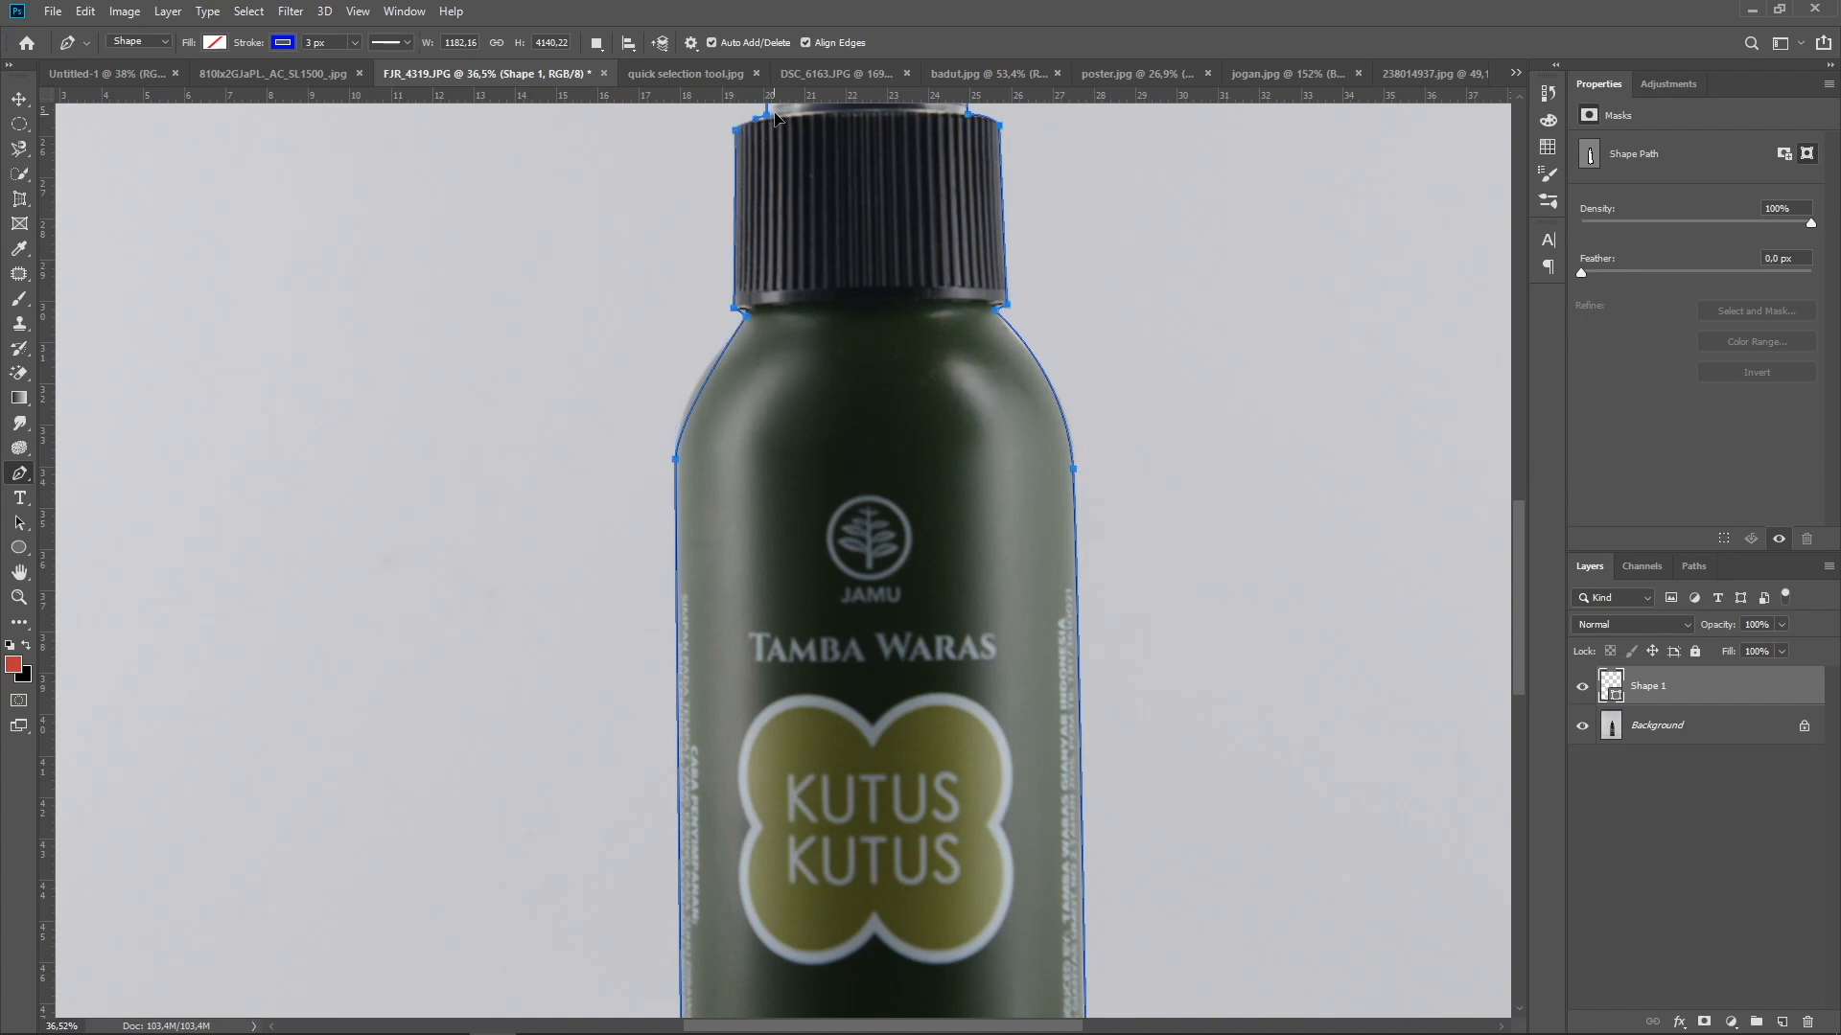
drag(675, 461, 676, 403)
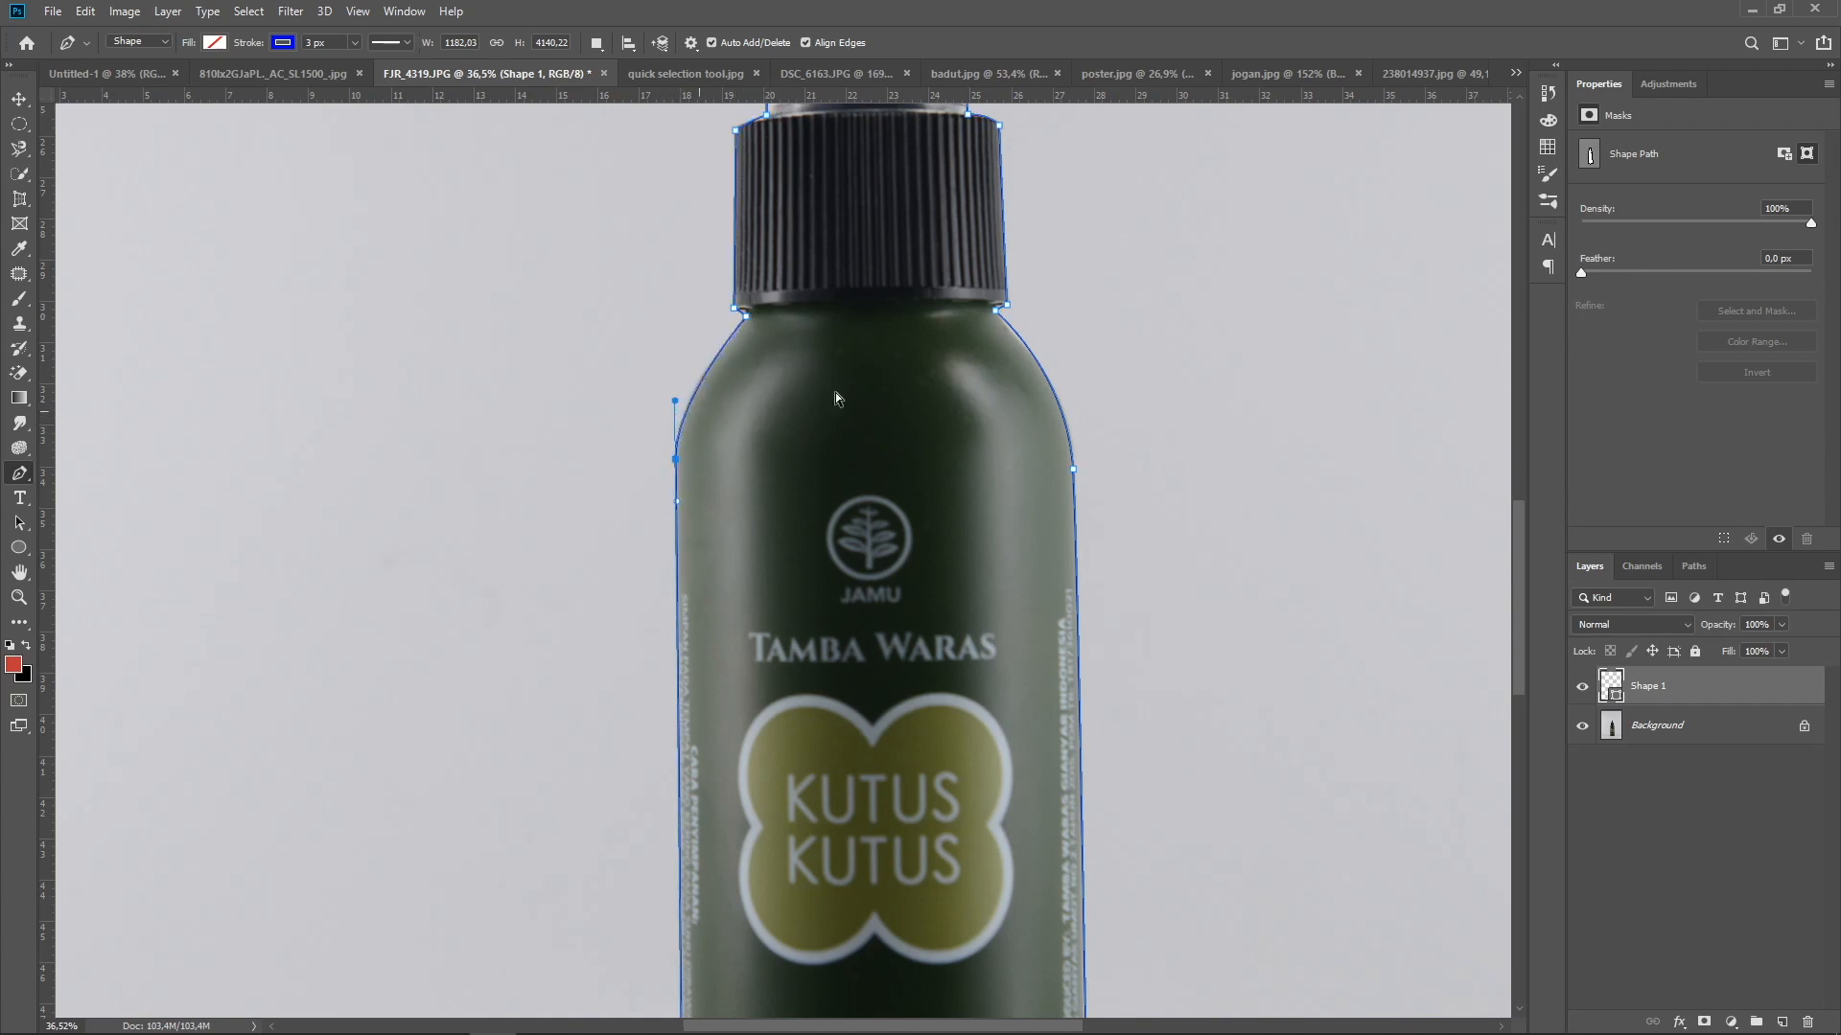
Convert the bottle outline into a new anti-aliased selection with a 0.5 px feather radius
drag(861, 355, 697, 654)
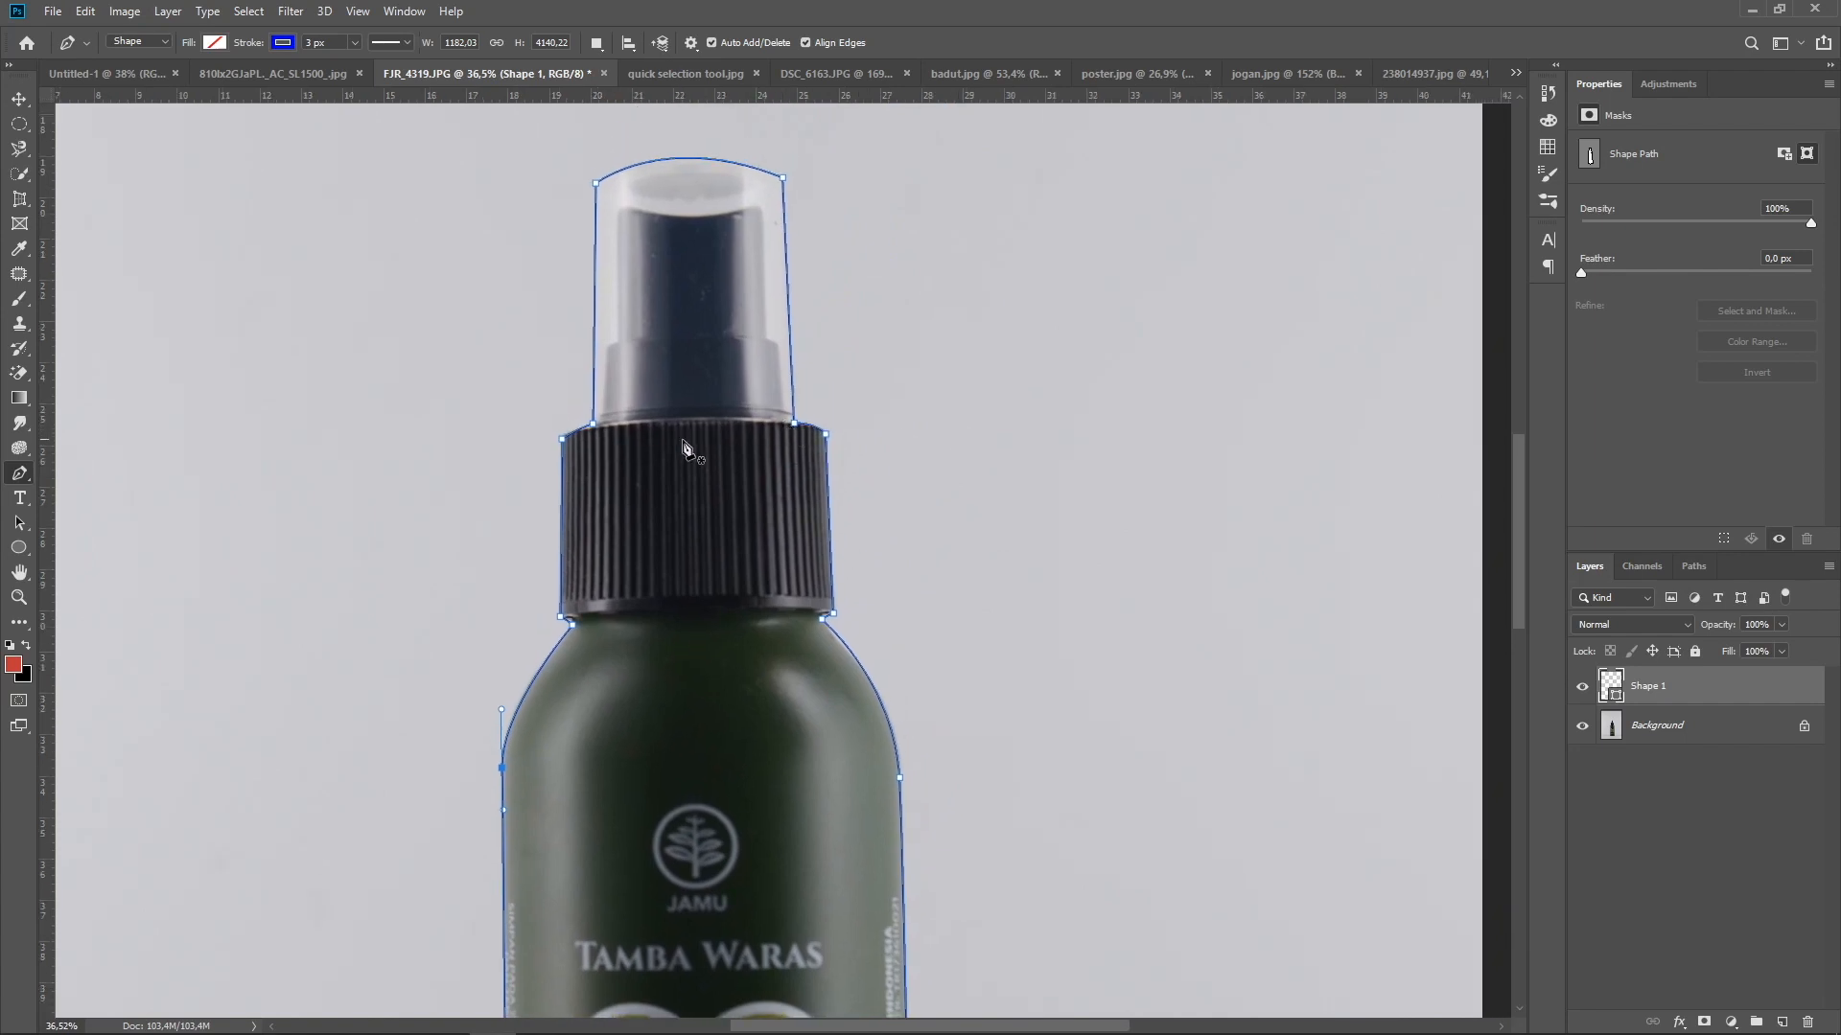
scroll(854, 485, down, 4)
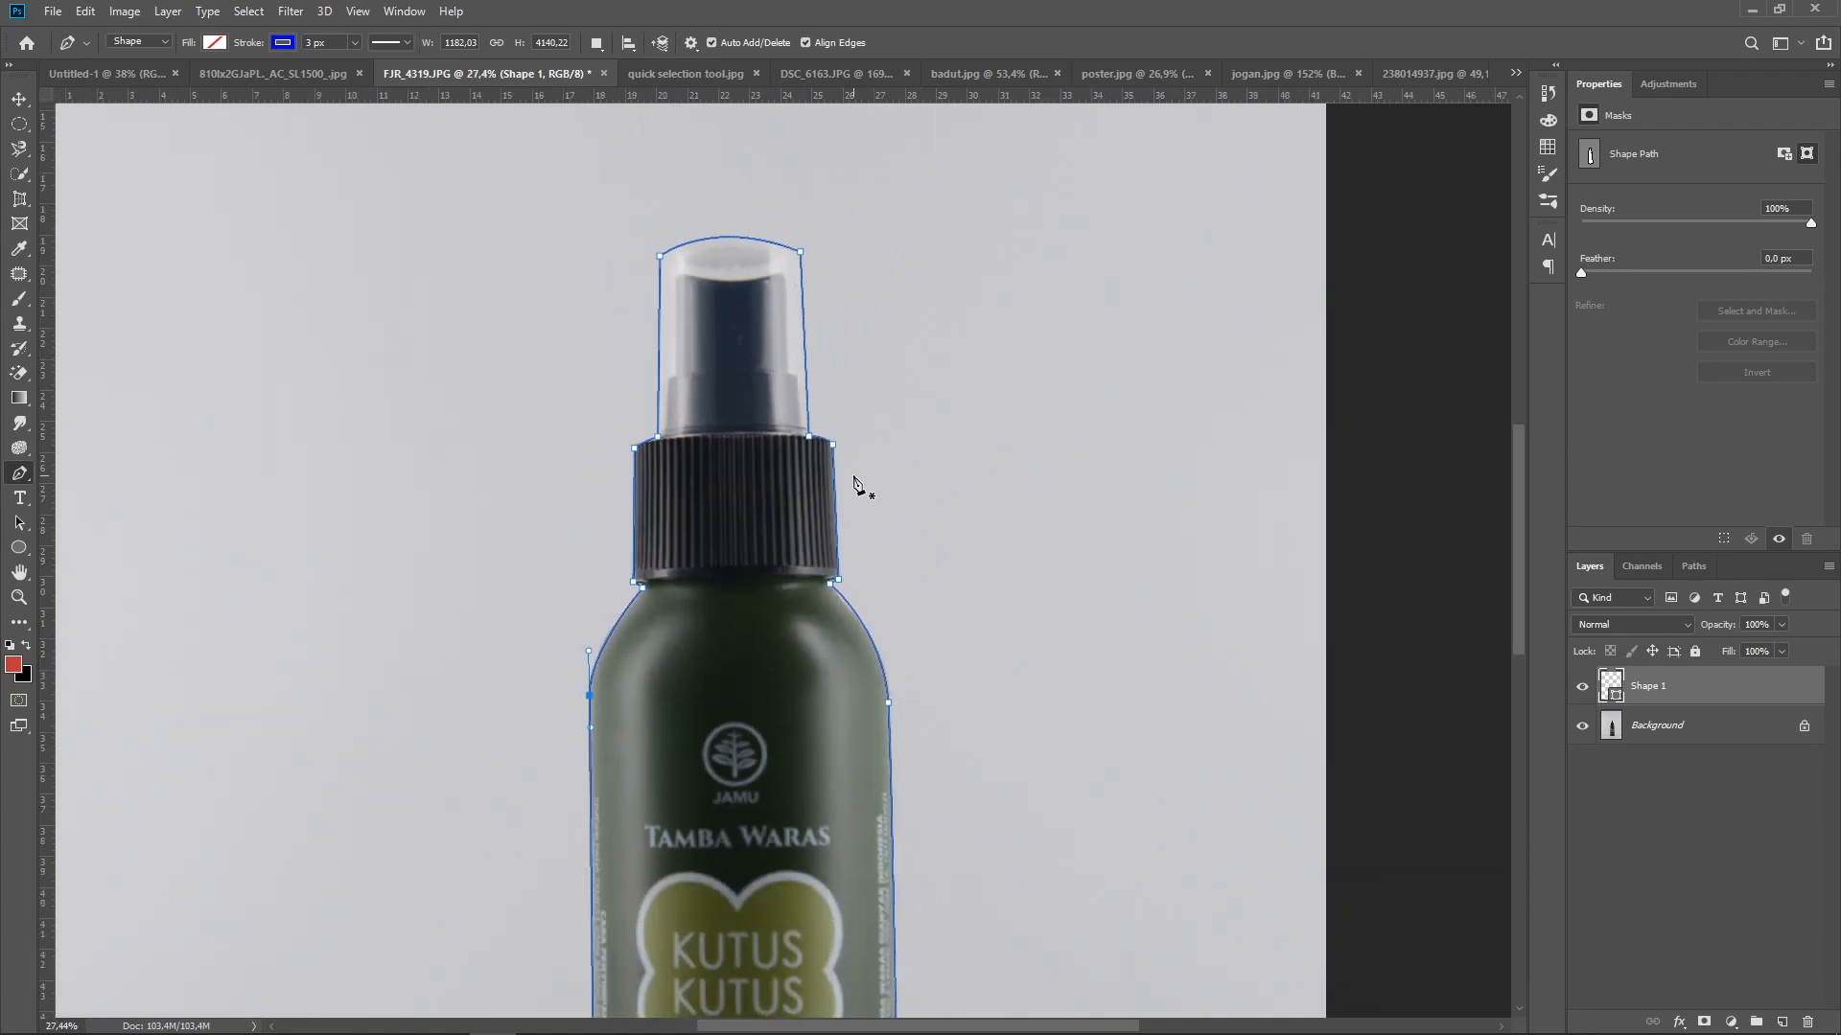
drag(851, 485, 826, 422)
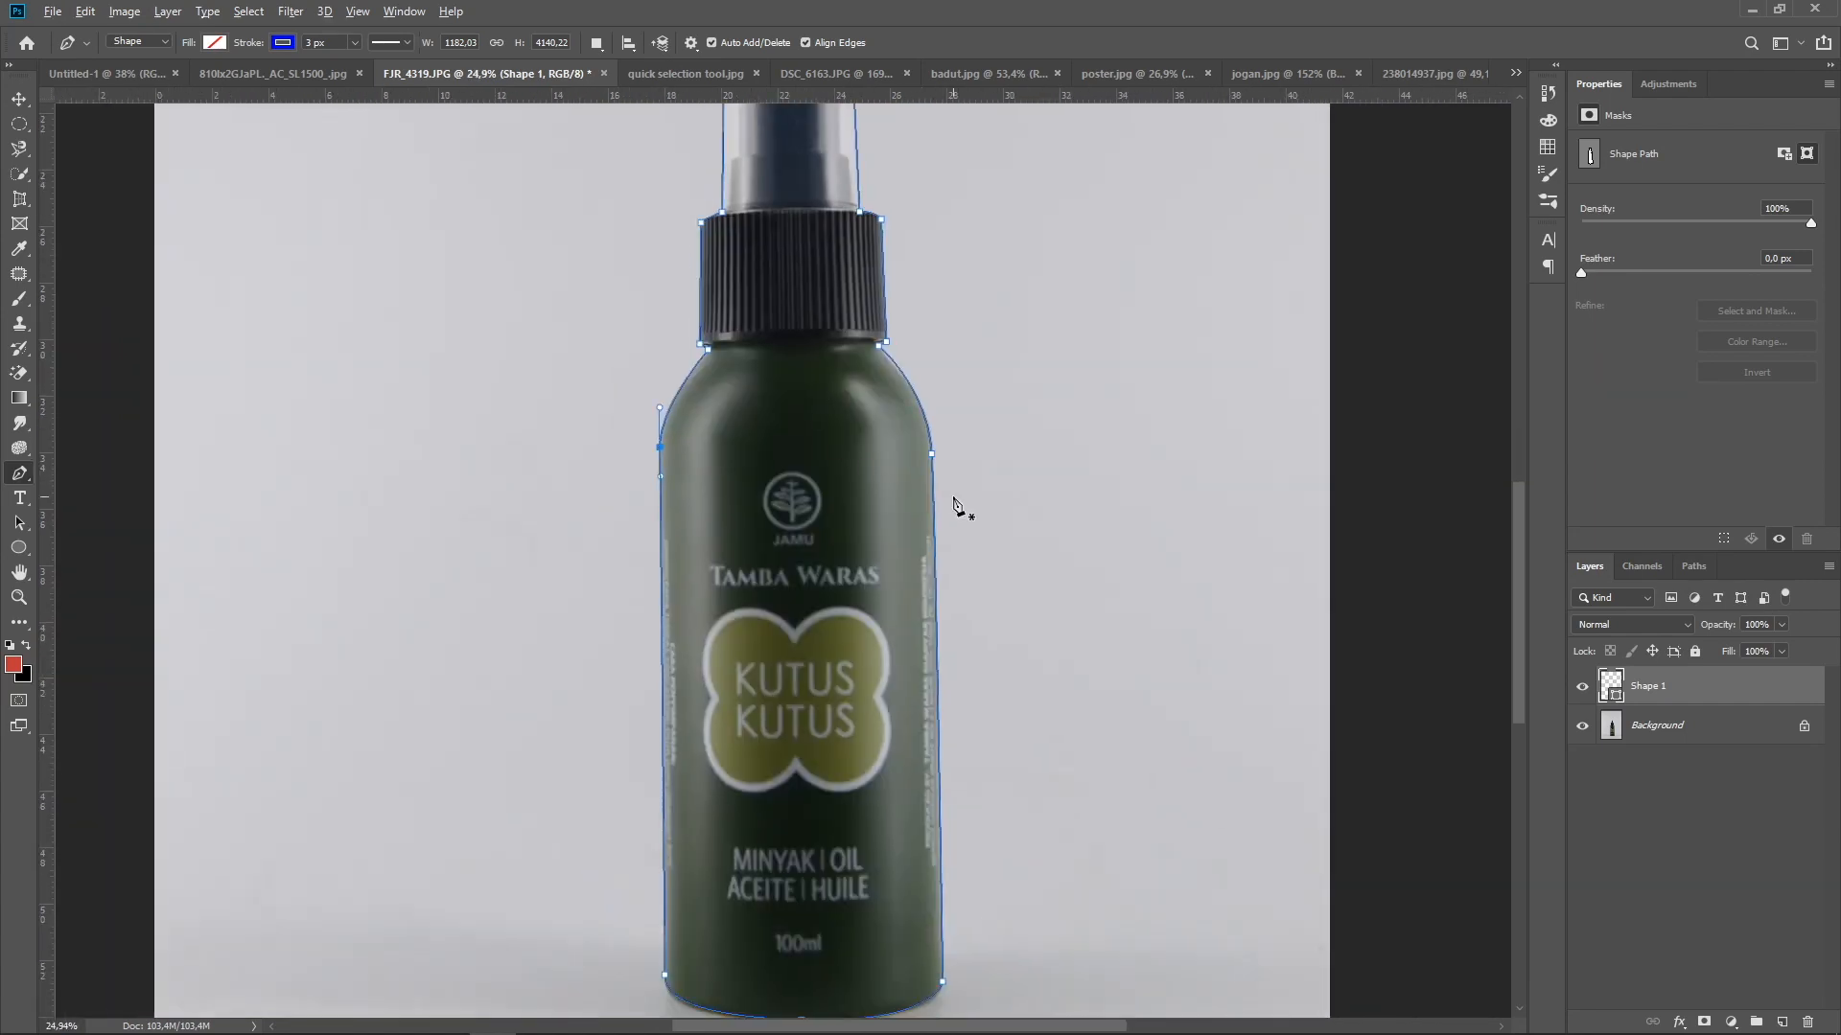
scroll(958, 500, down, 2)
scroll(959, 500, up, 1)
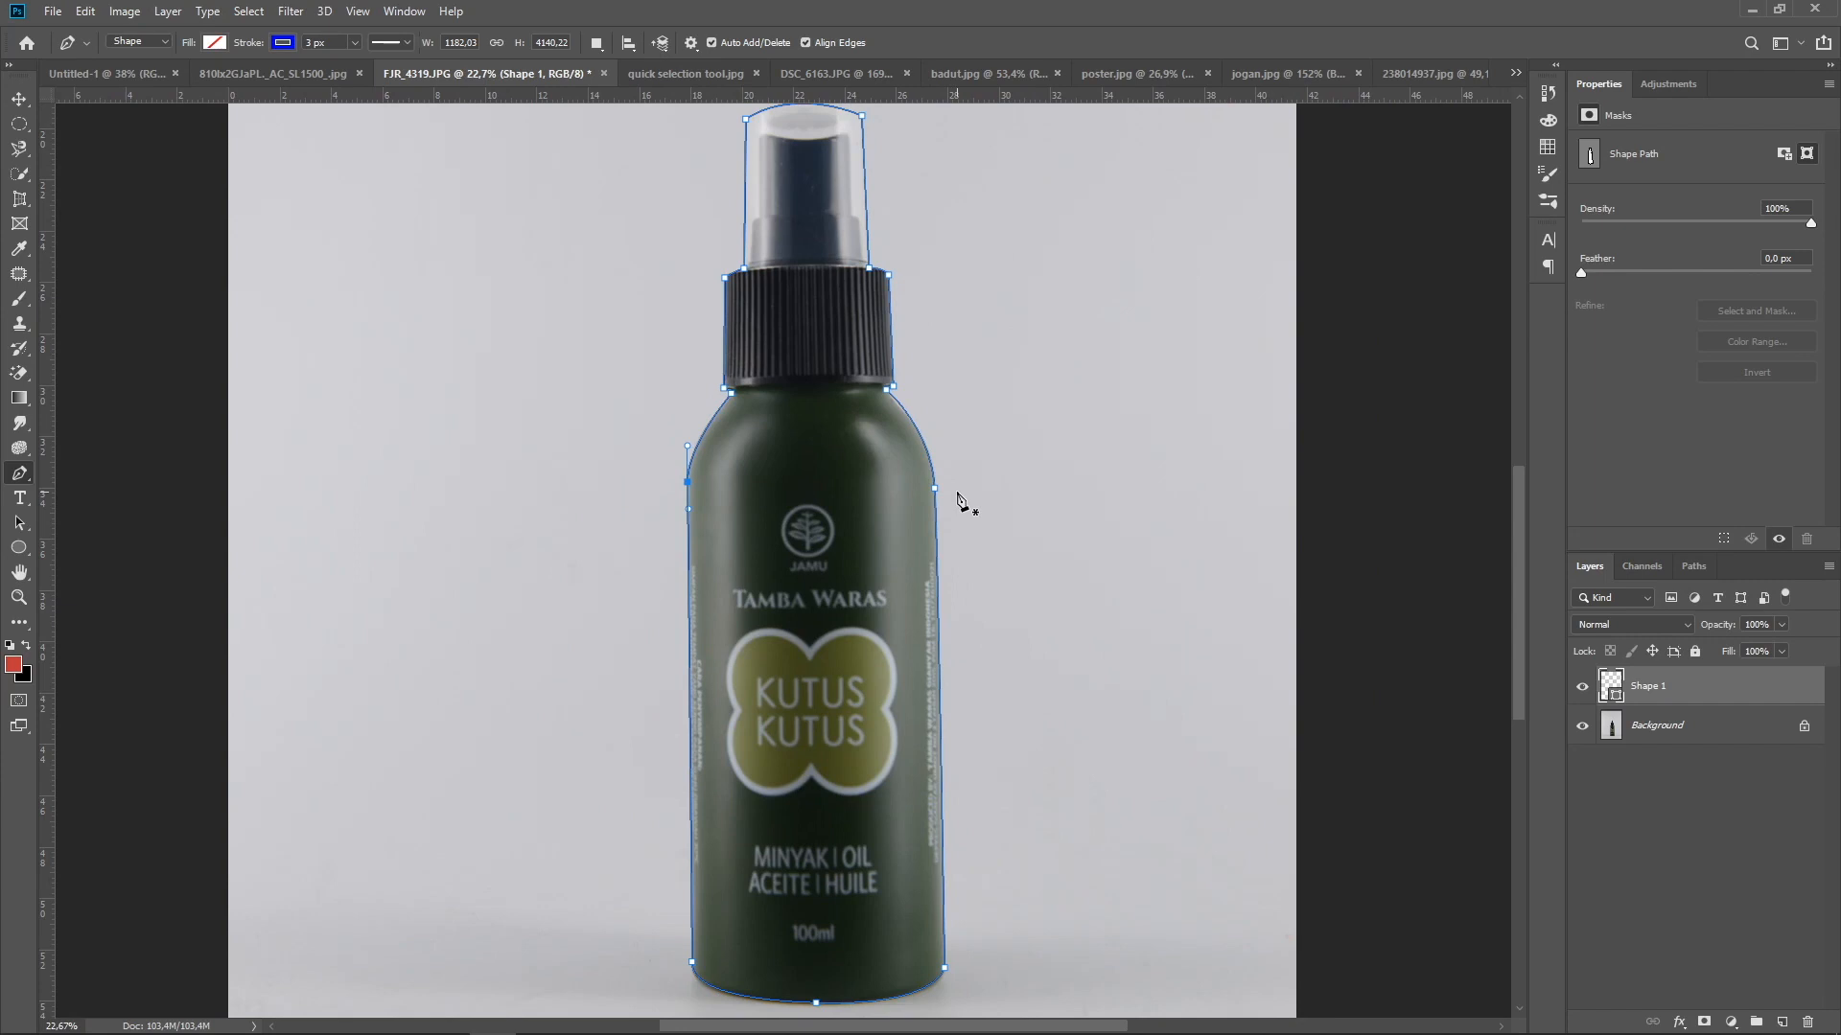
scroll(958, 500, up, 1)
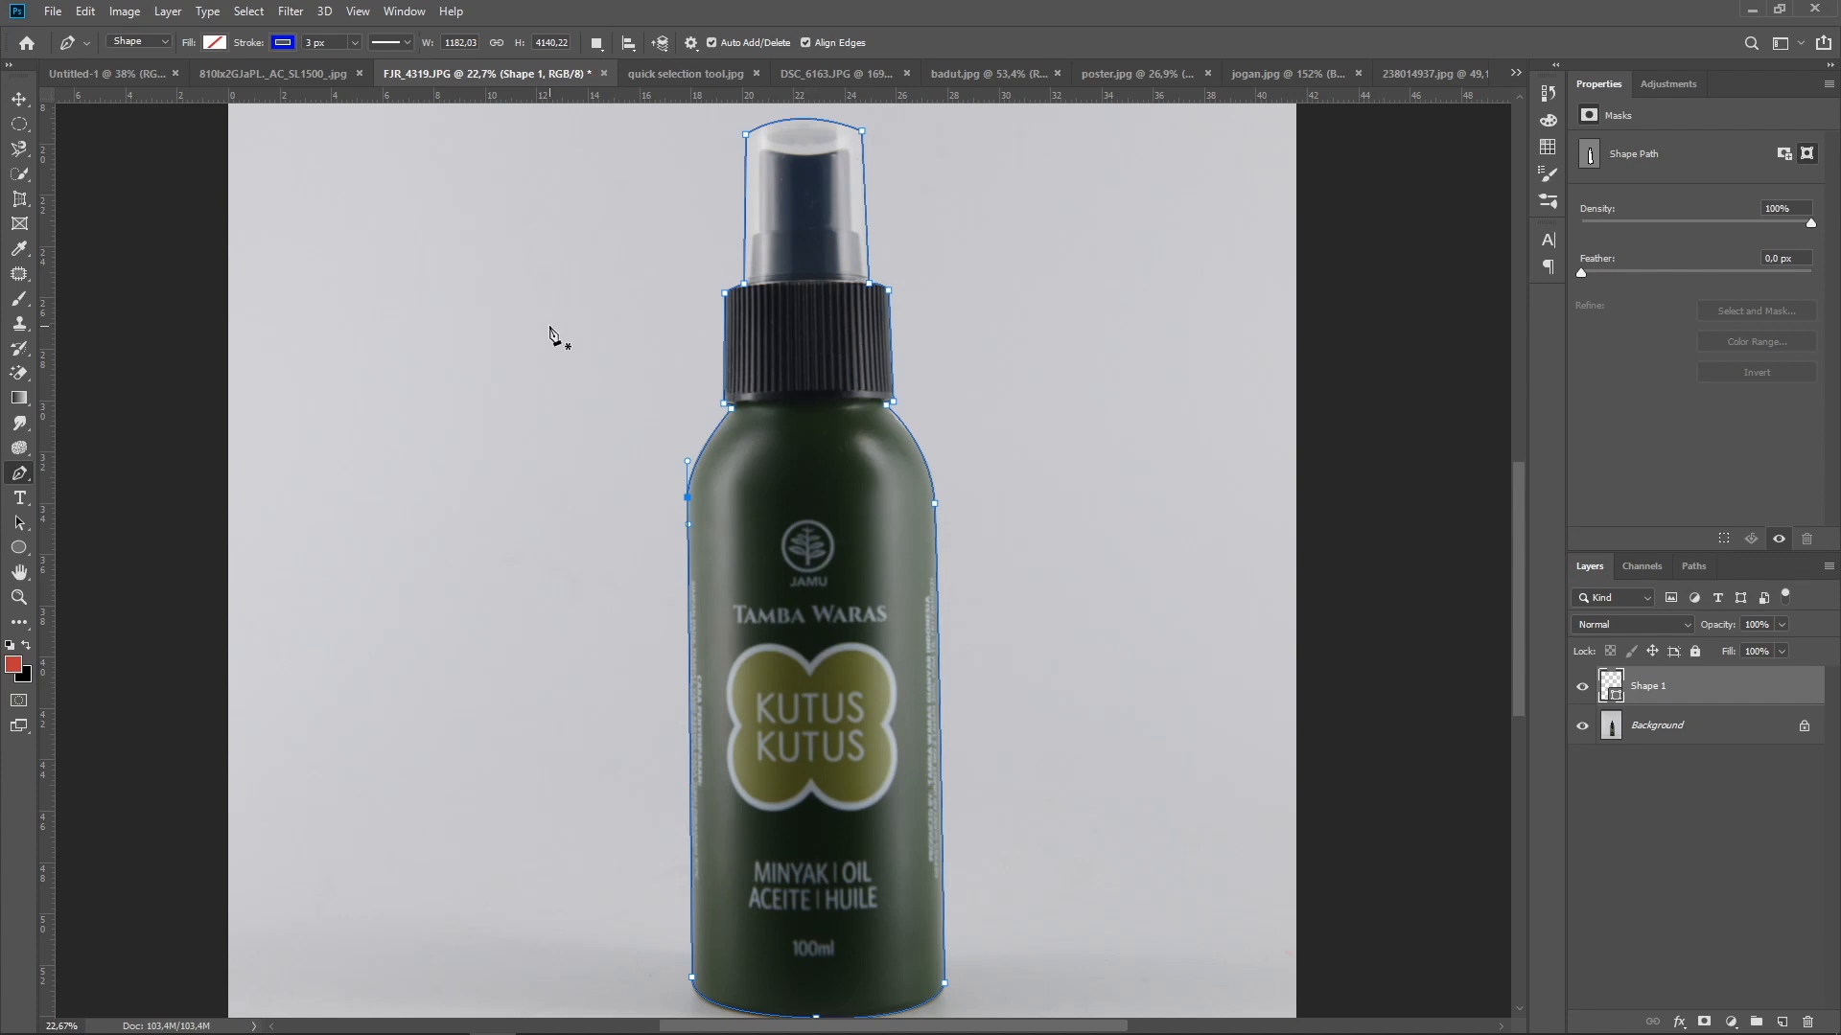
right_click(728, 318)
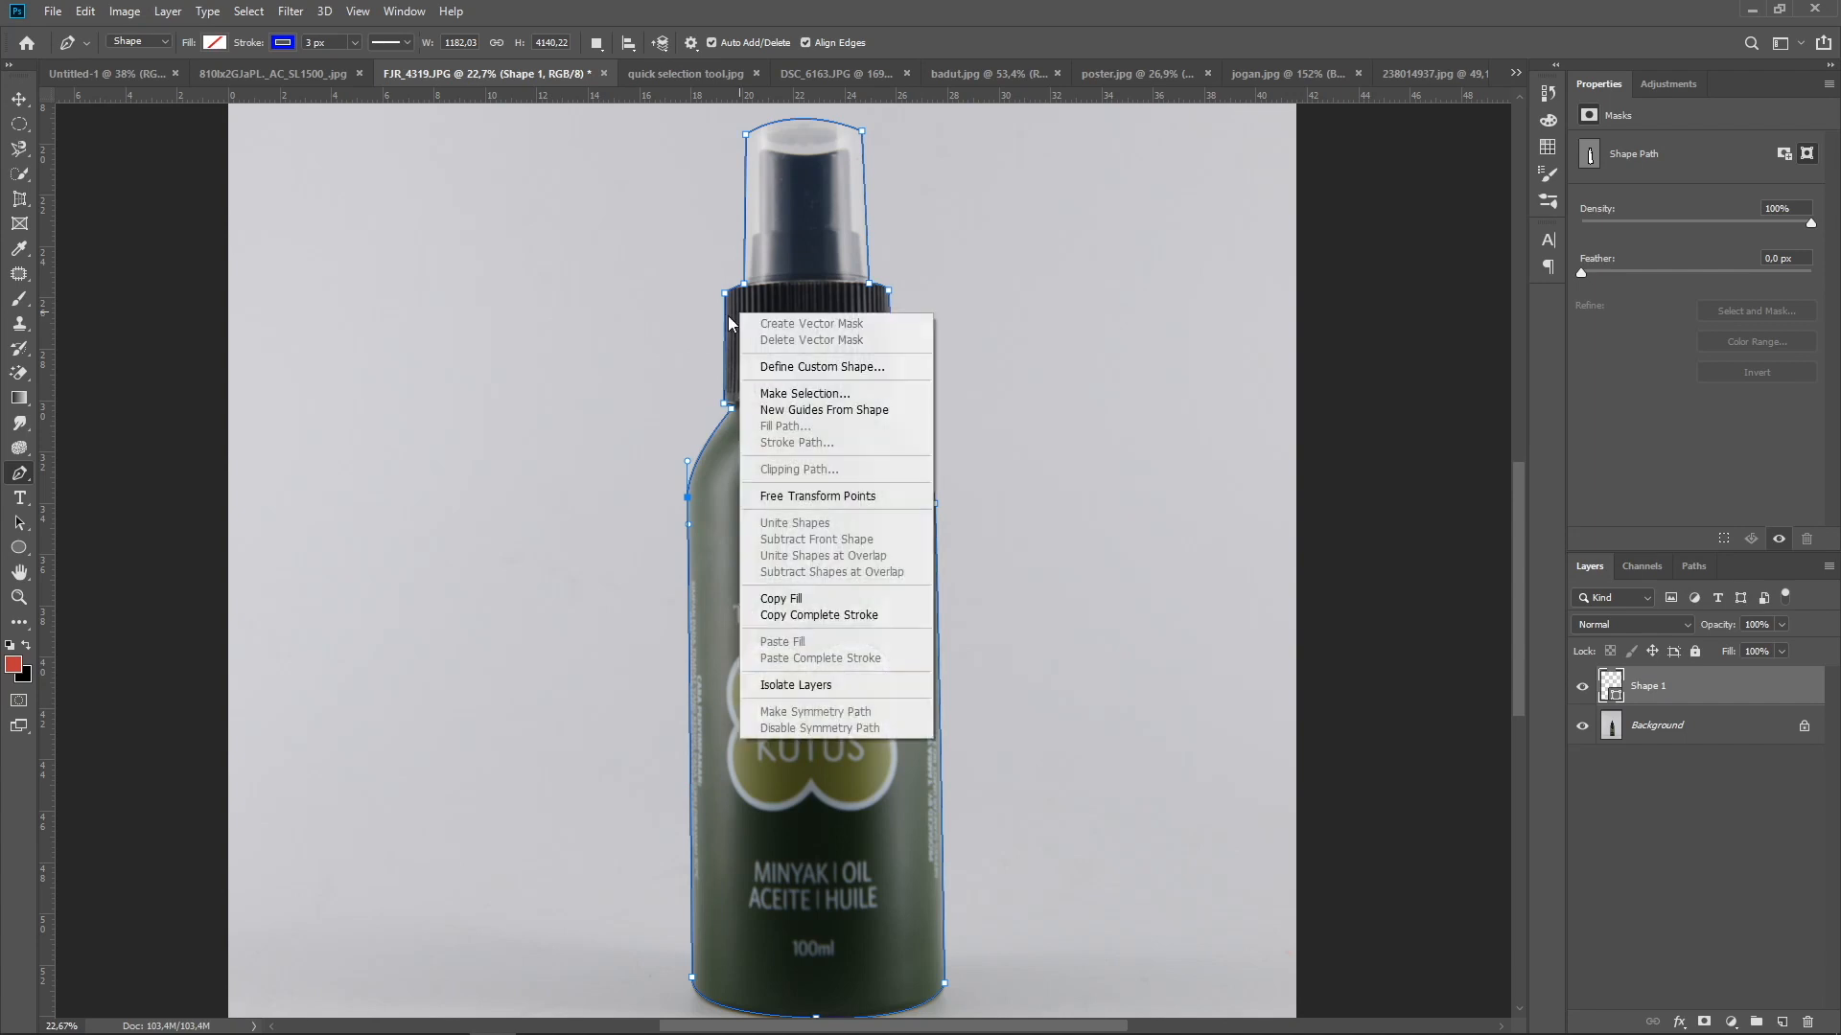
click(805, 393)
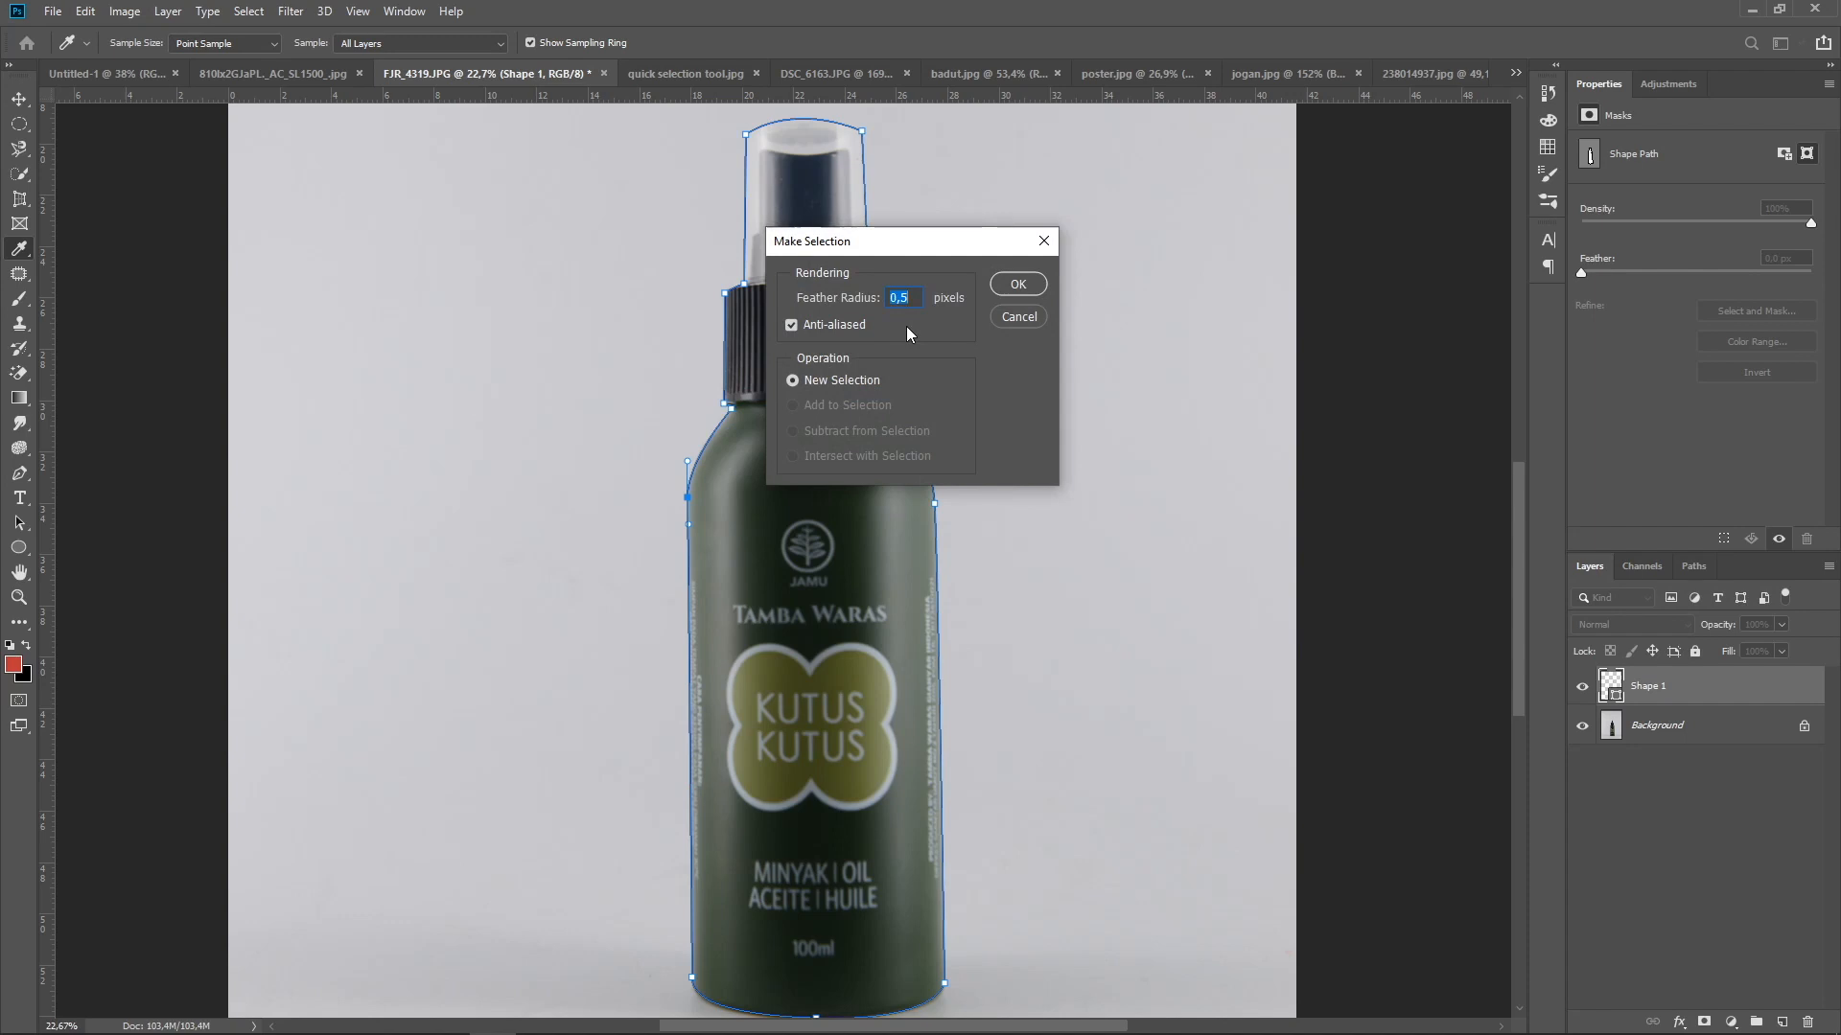
click(998, 285)
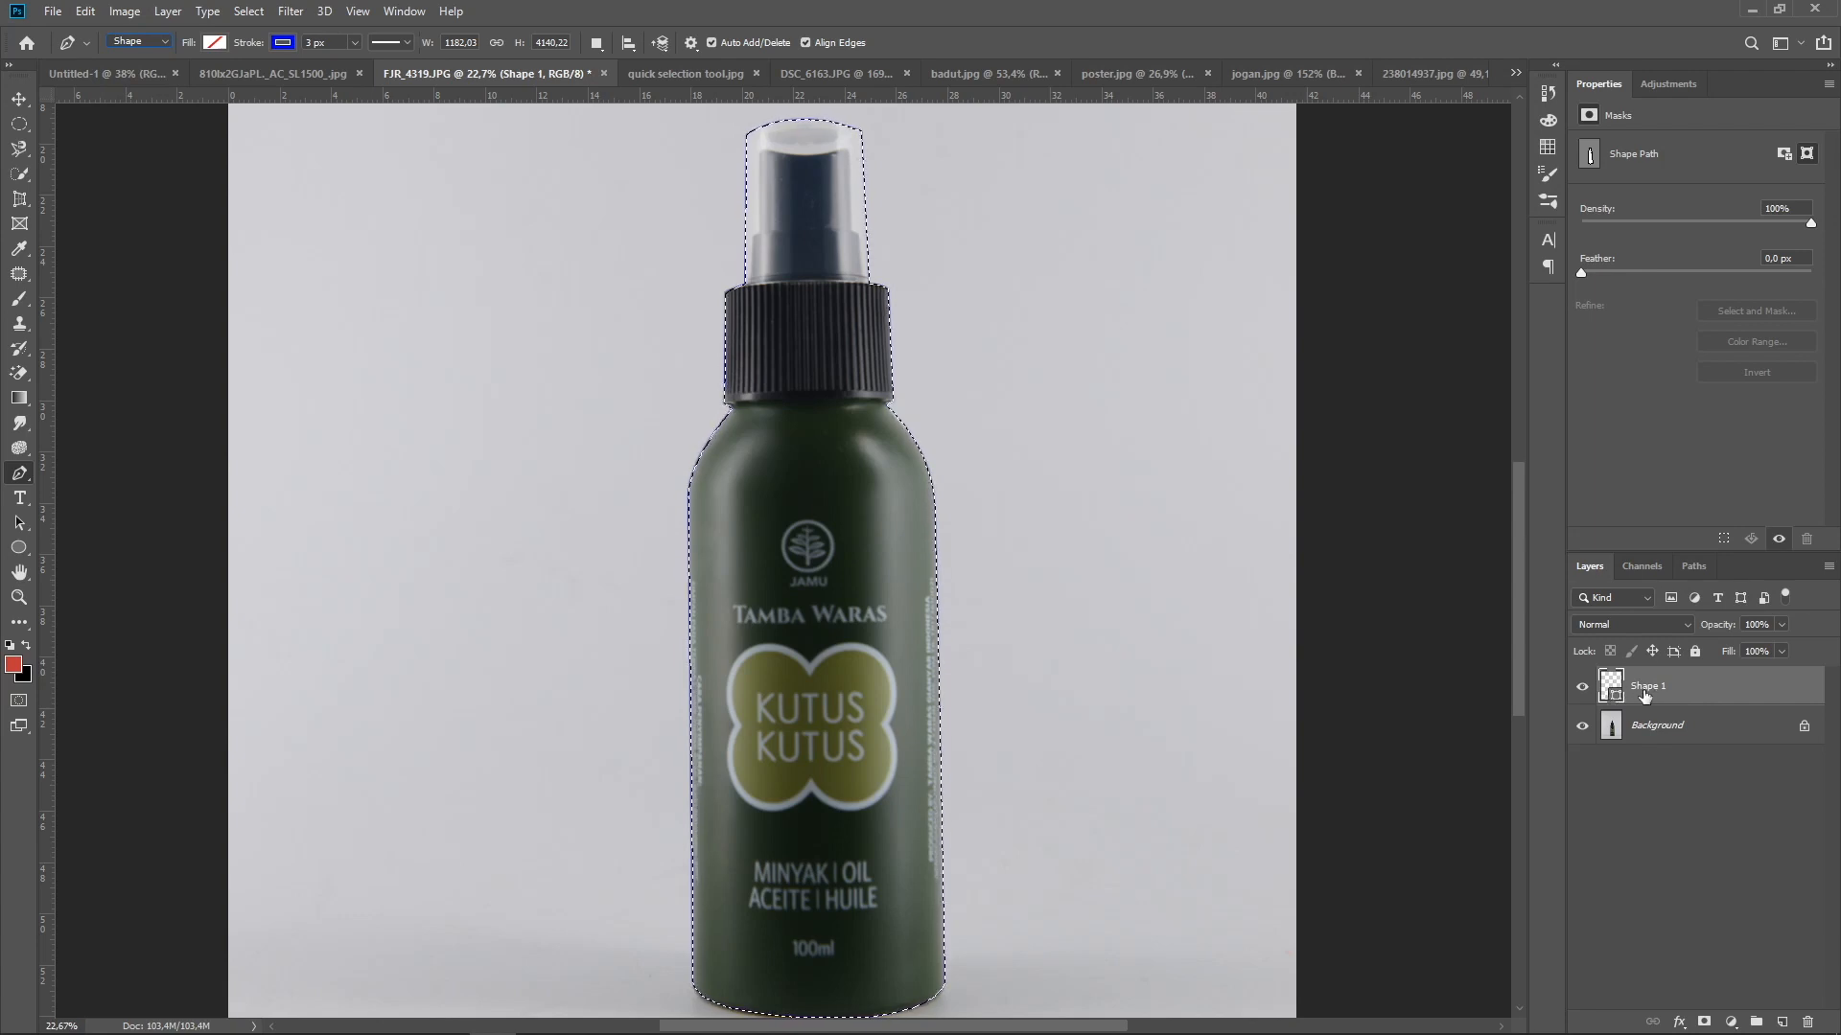
Copy the selected bottle from the Background to a new layer, and hide the Shape 1 and Background layers
click(1668, 736)
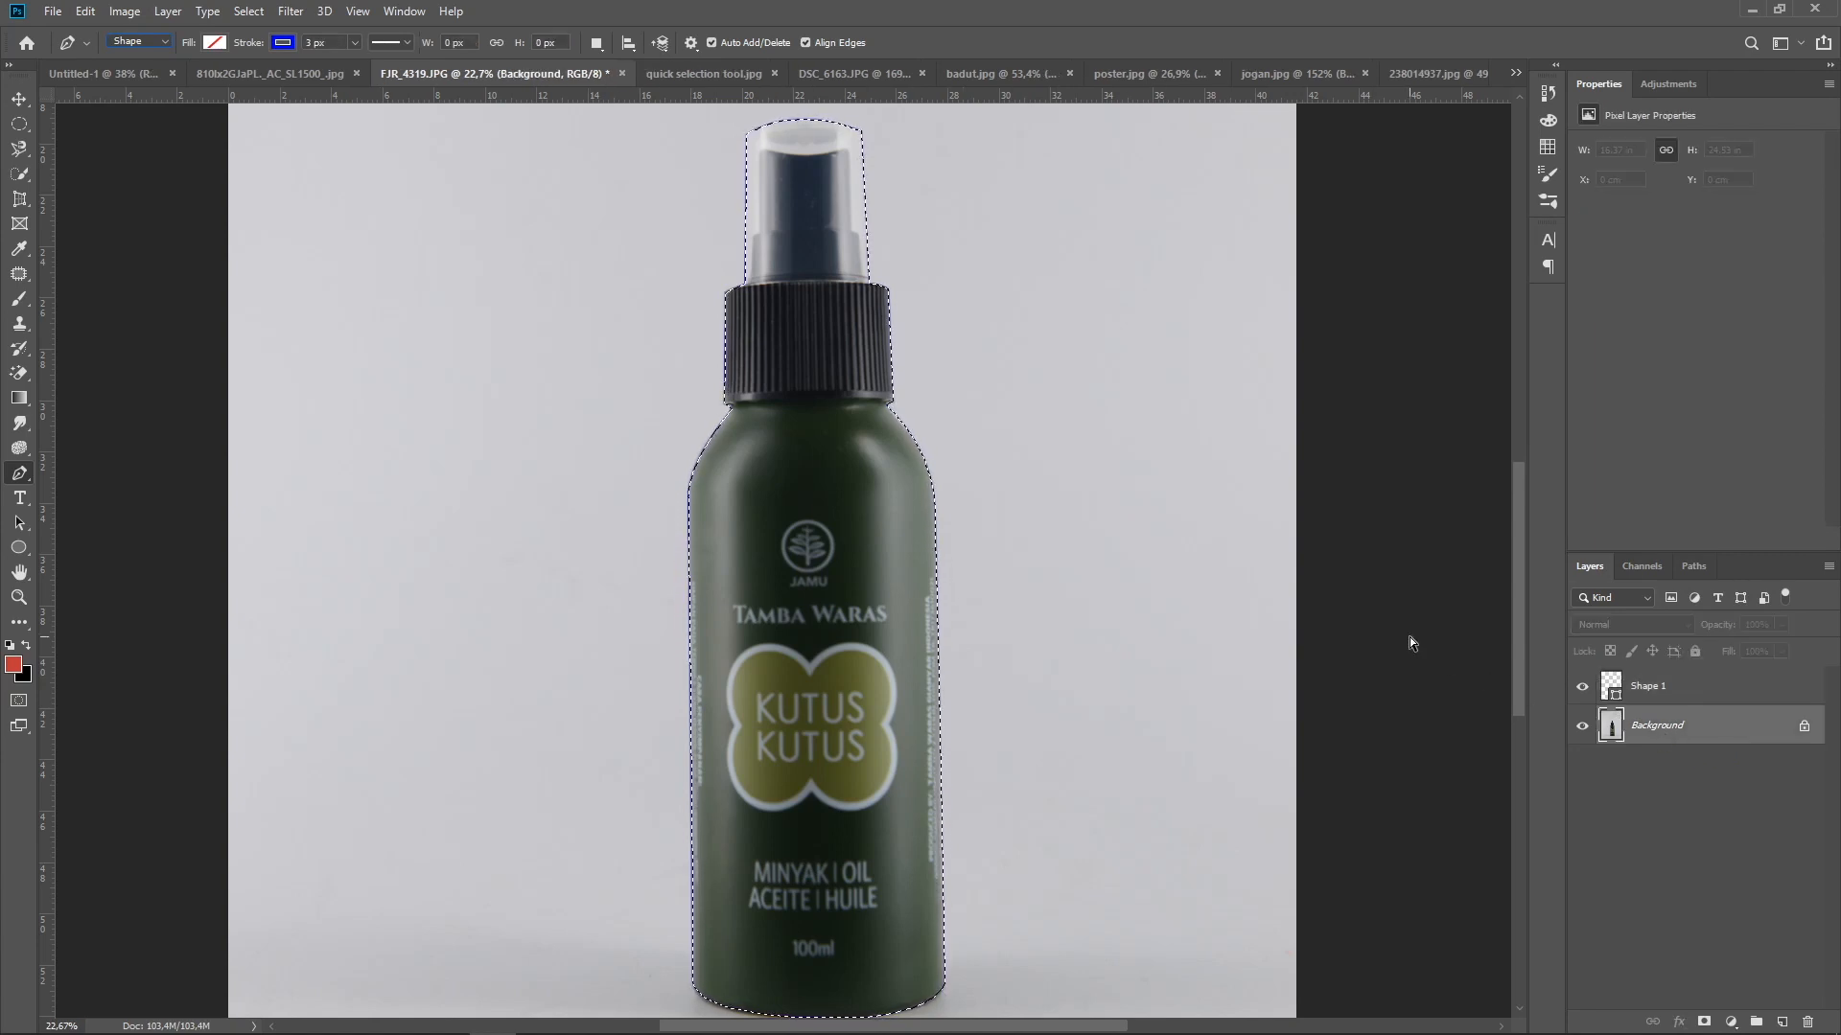
key(ctrl+j)
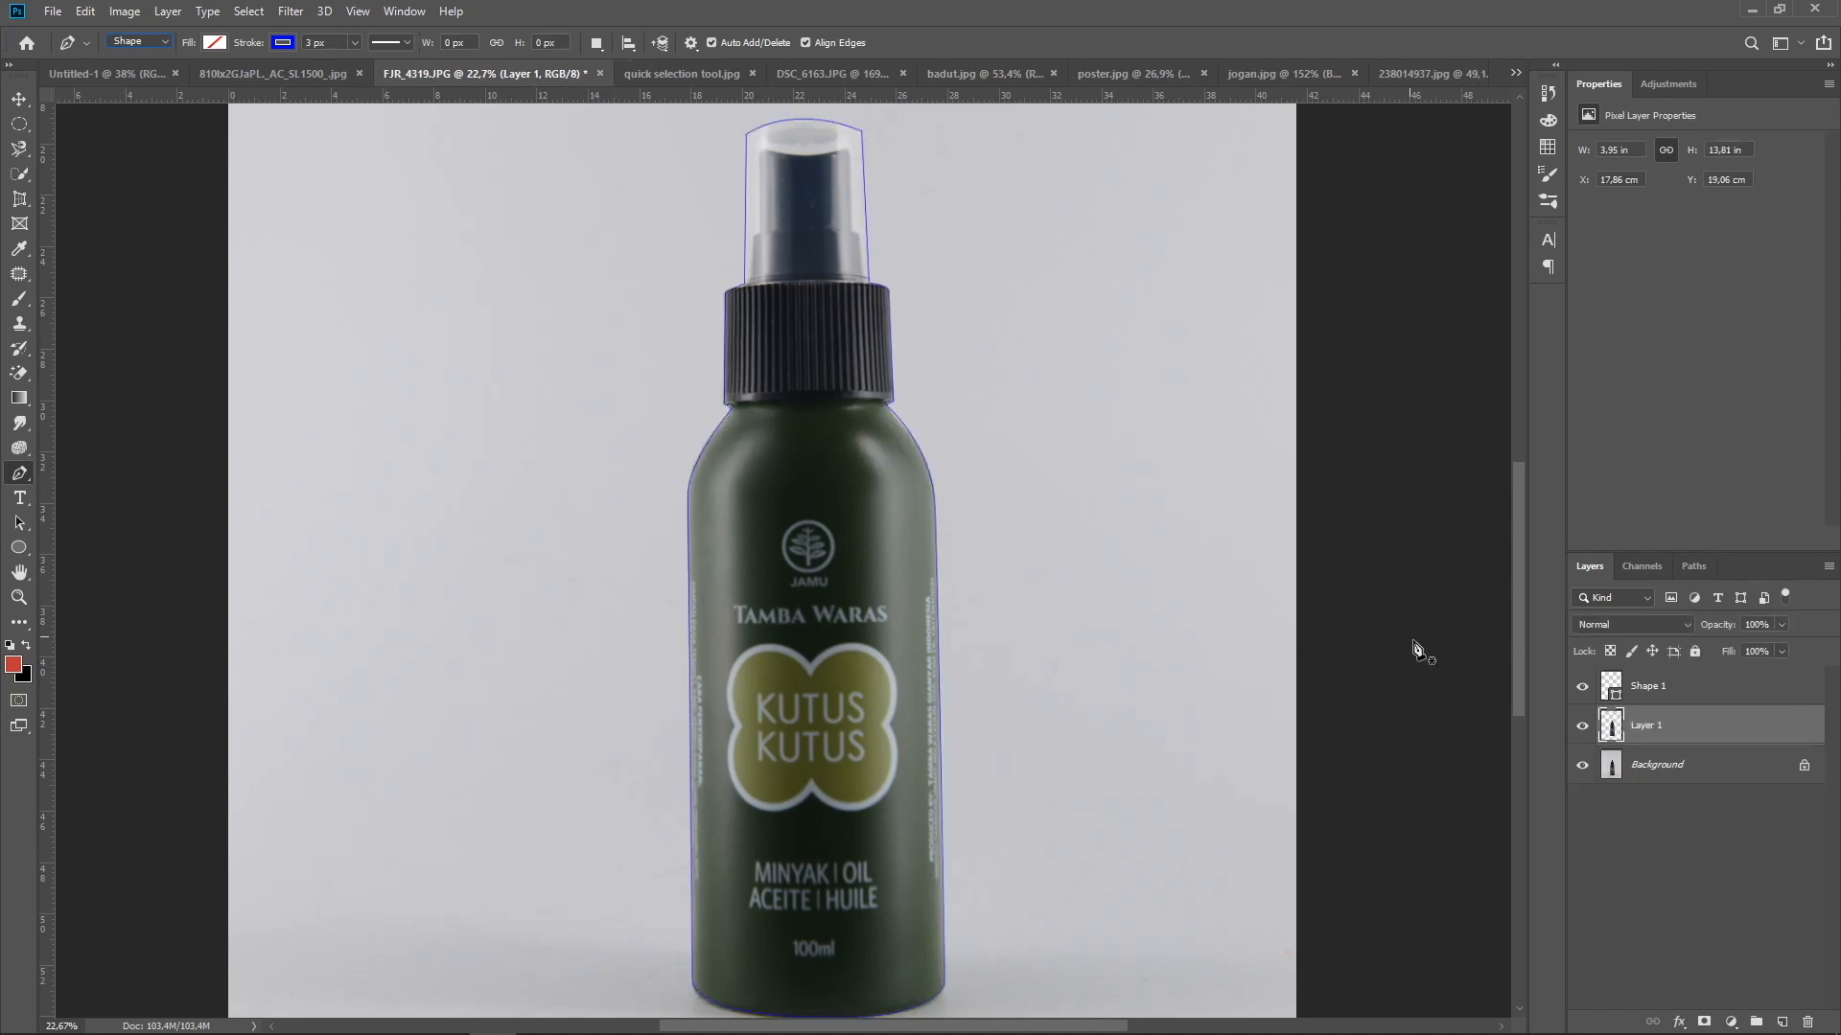
click(1581, 687)
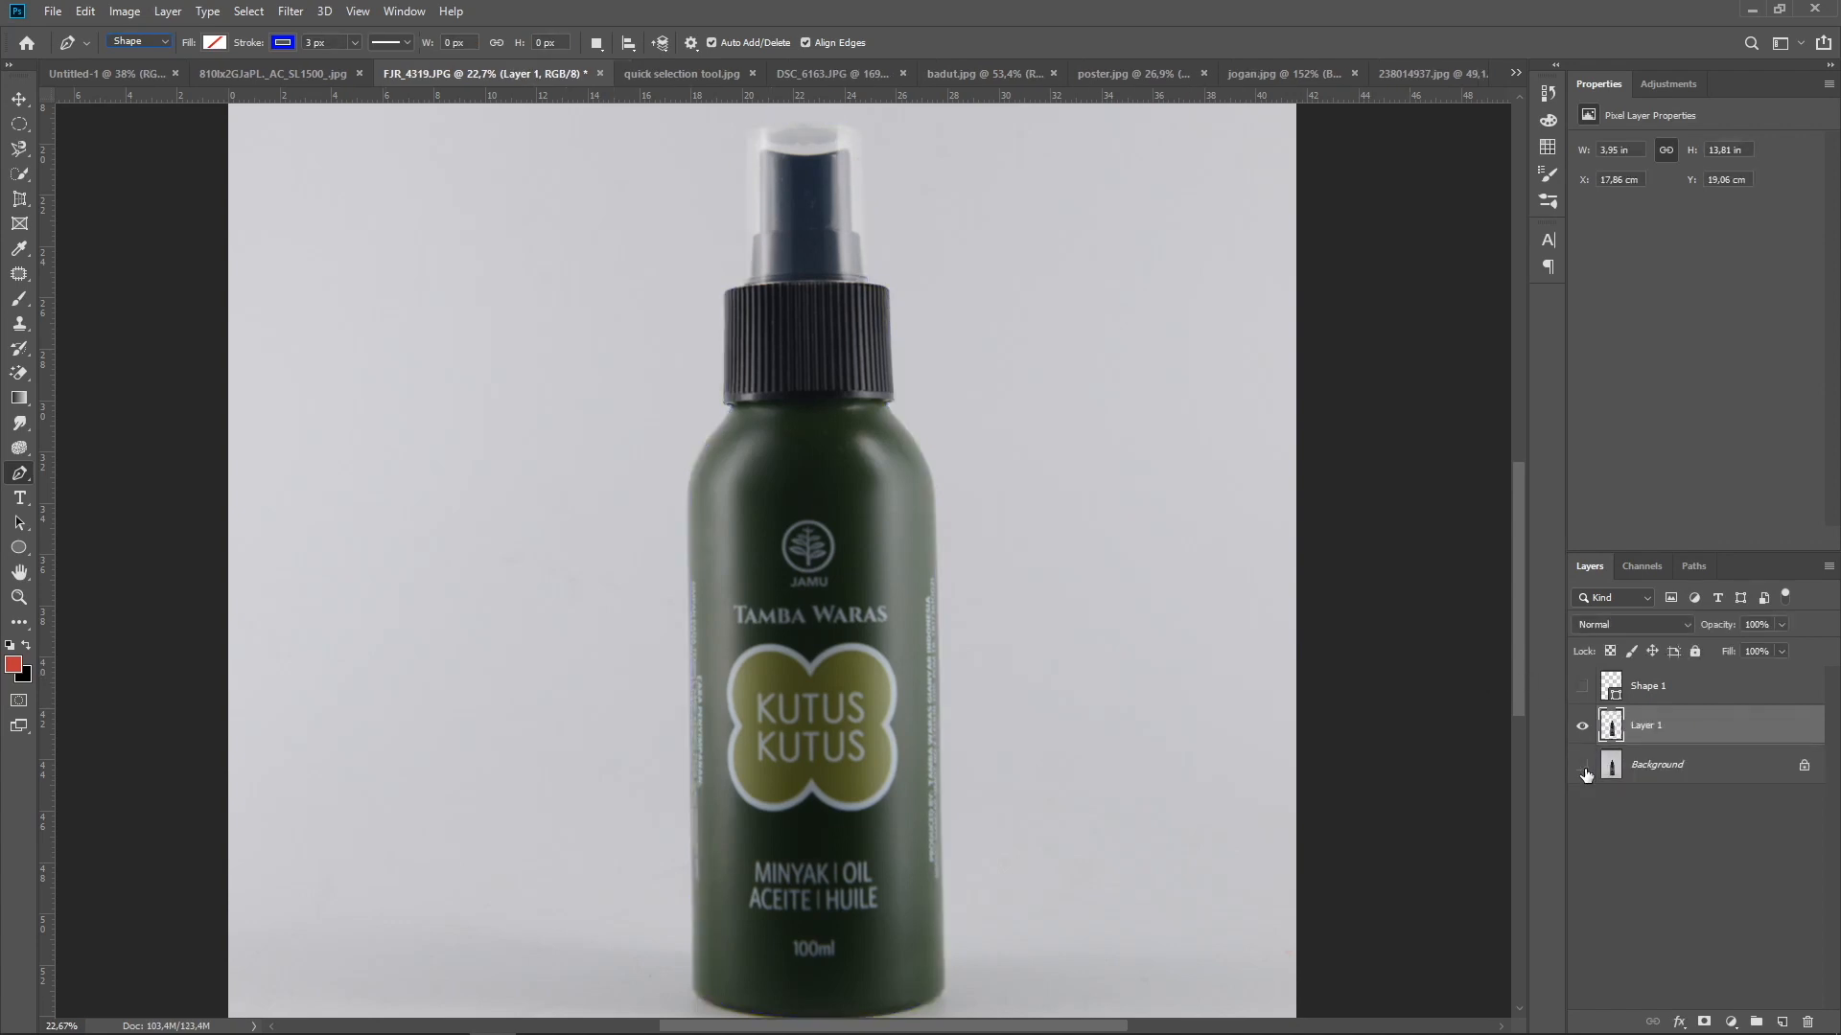
click(1582, 765)
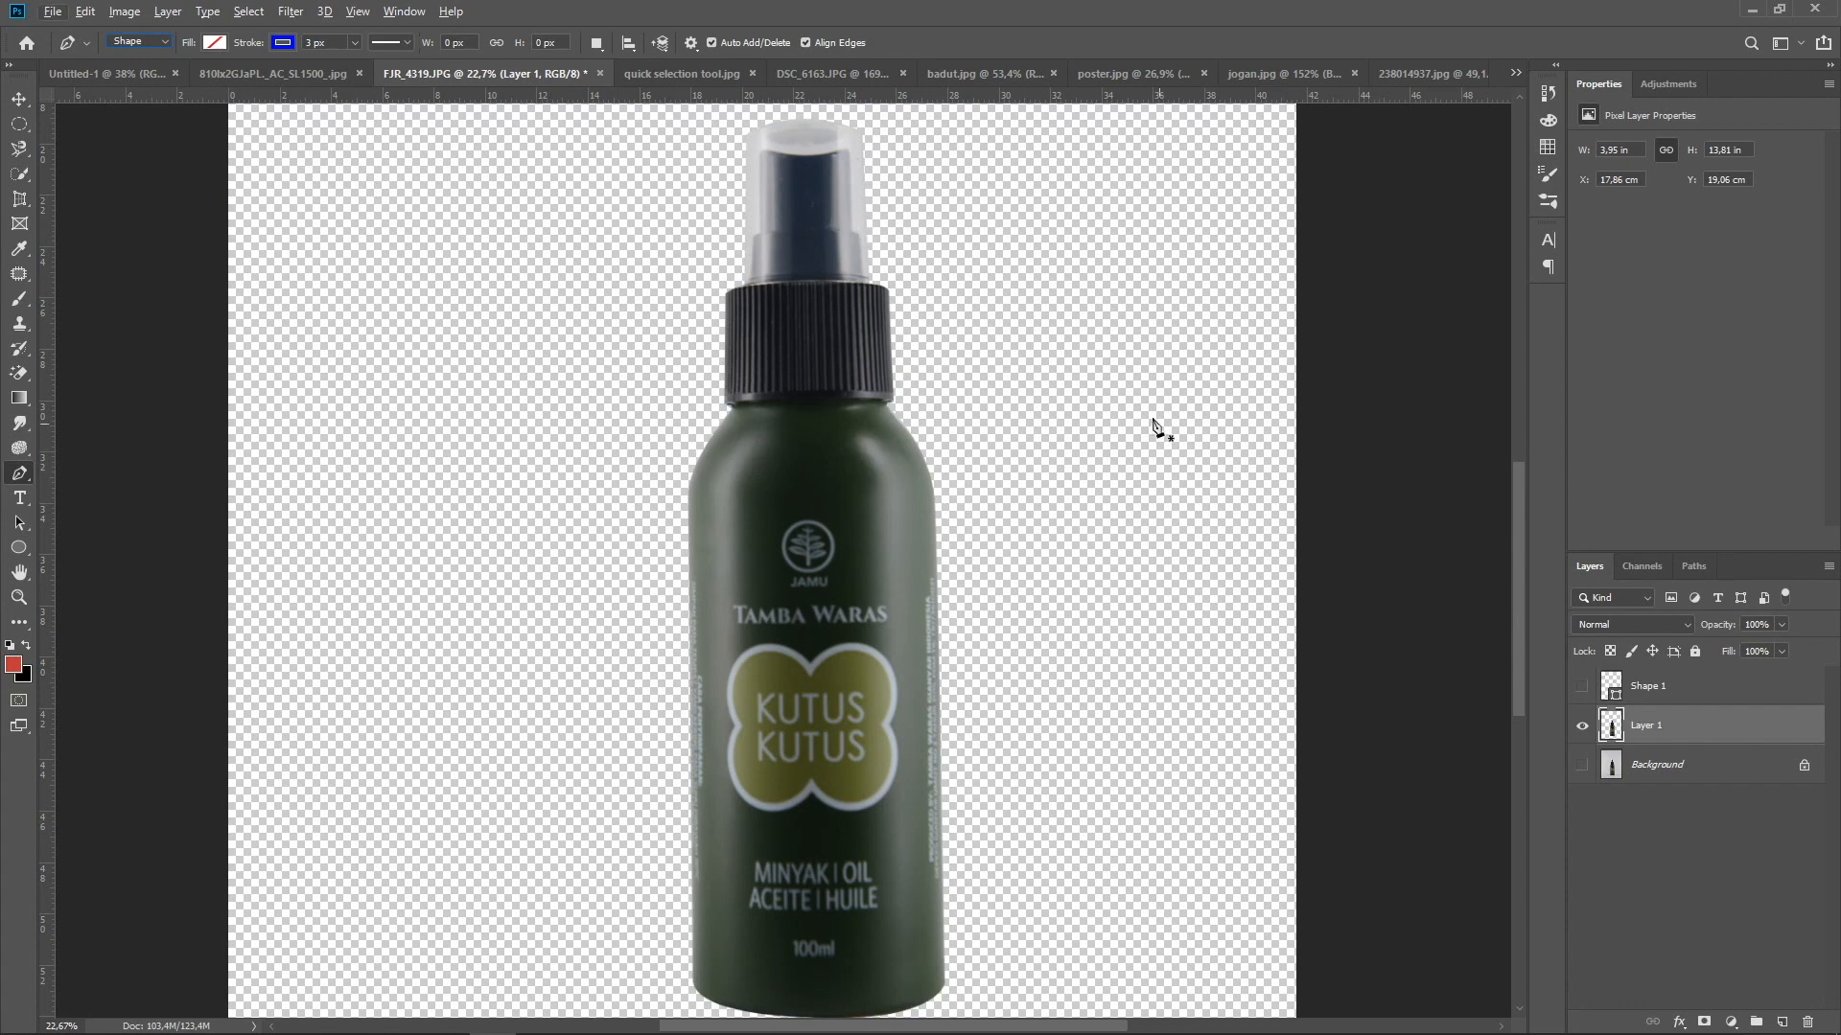
click(16, 97)
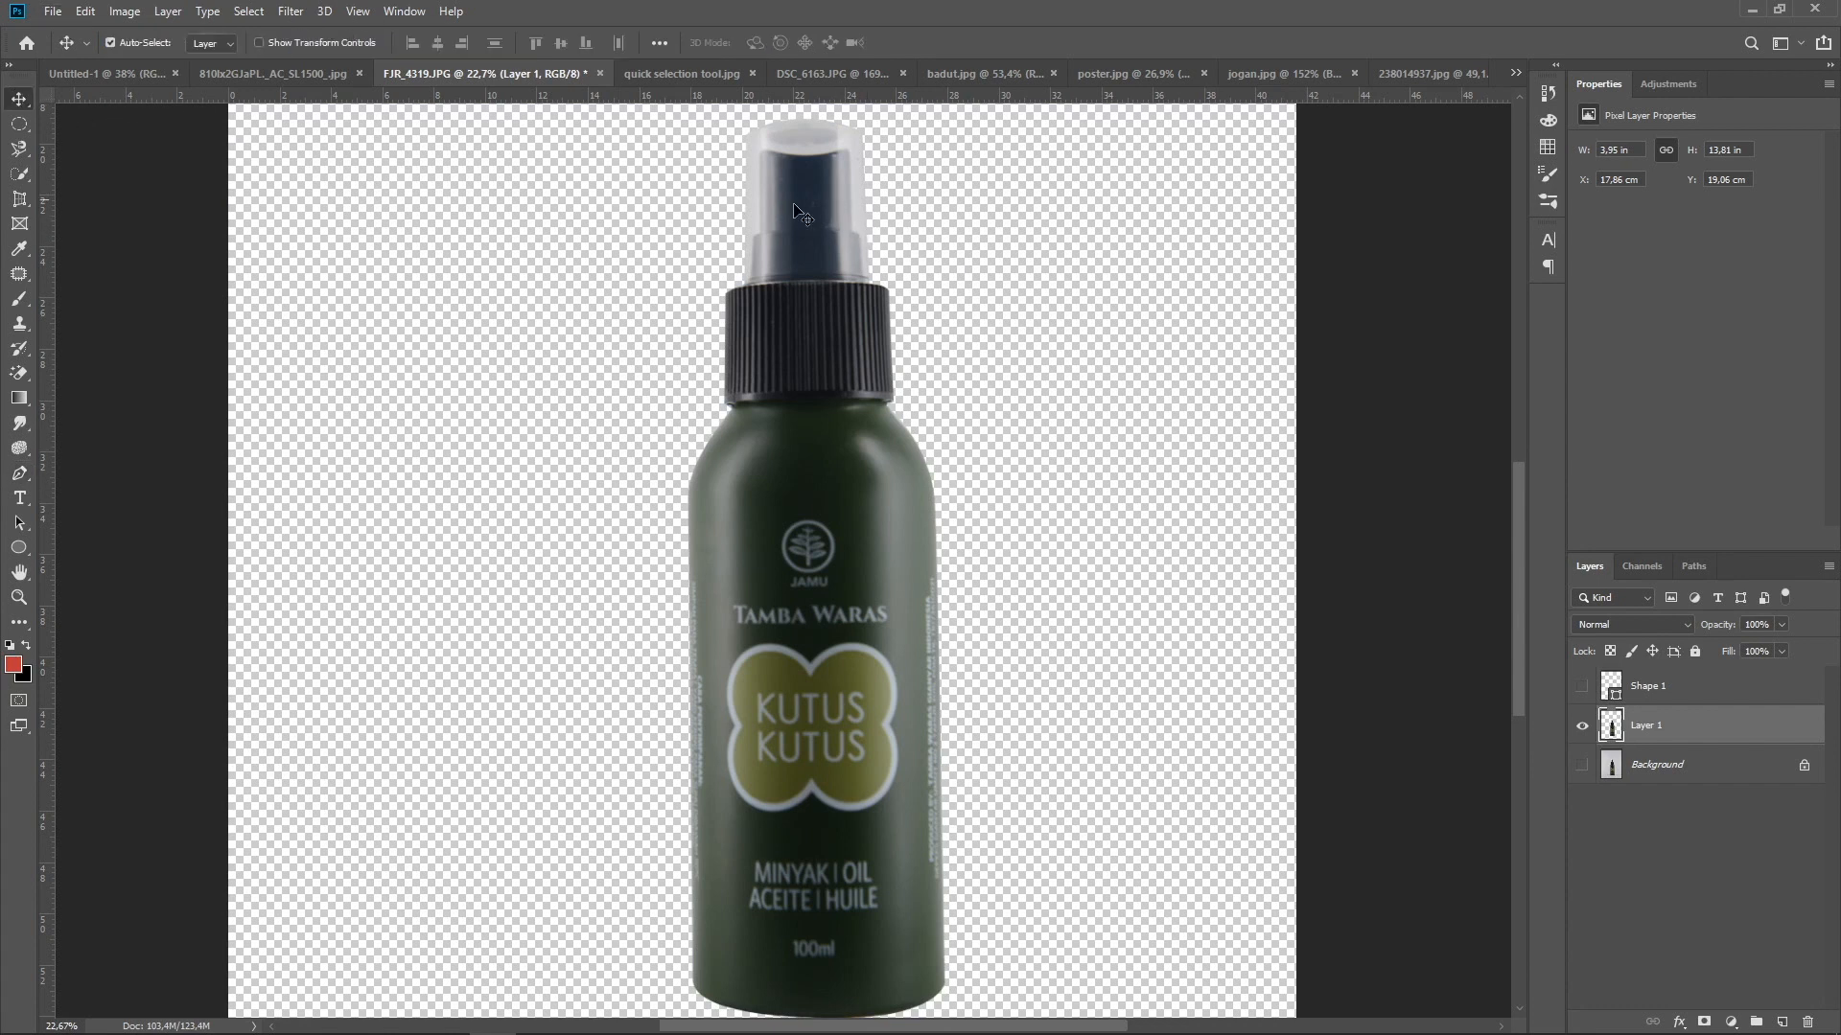
scroll(830, 144, up, 4)
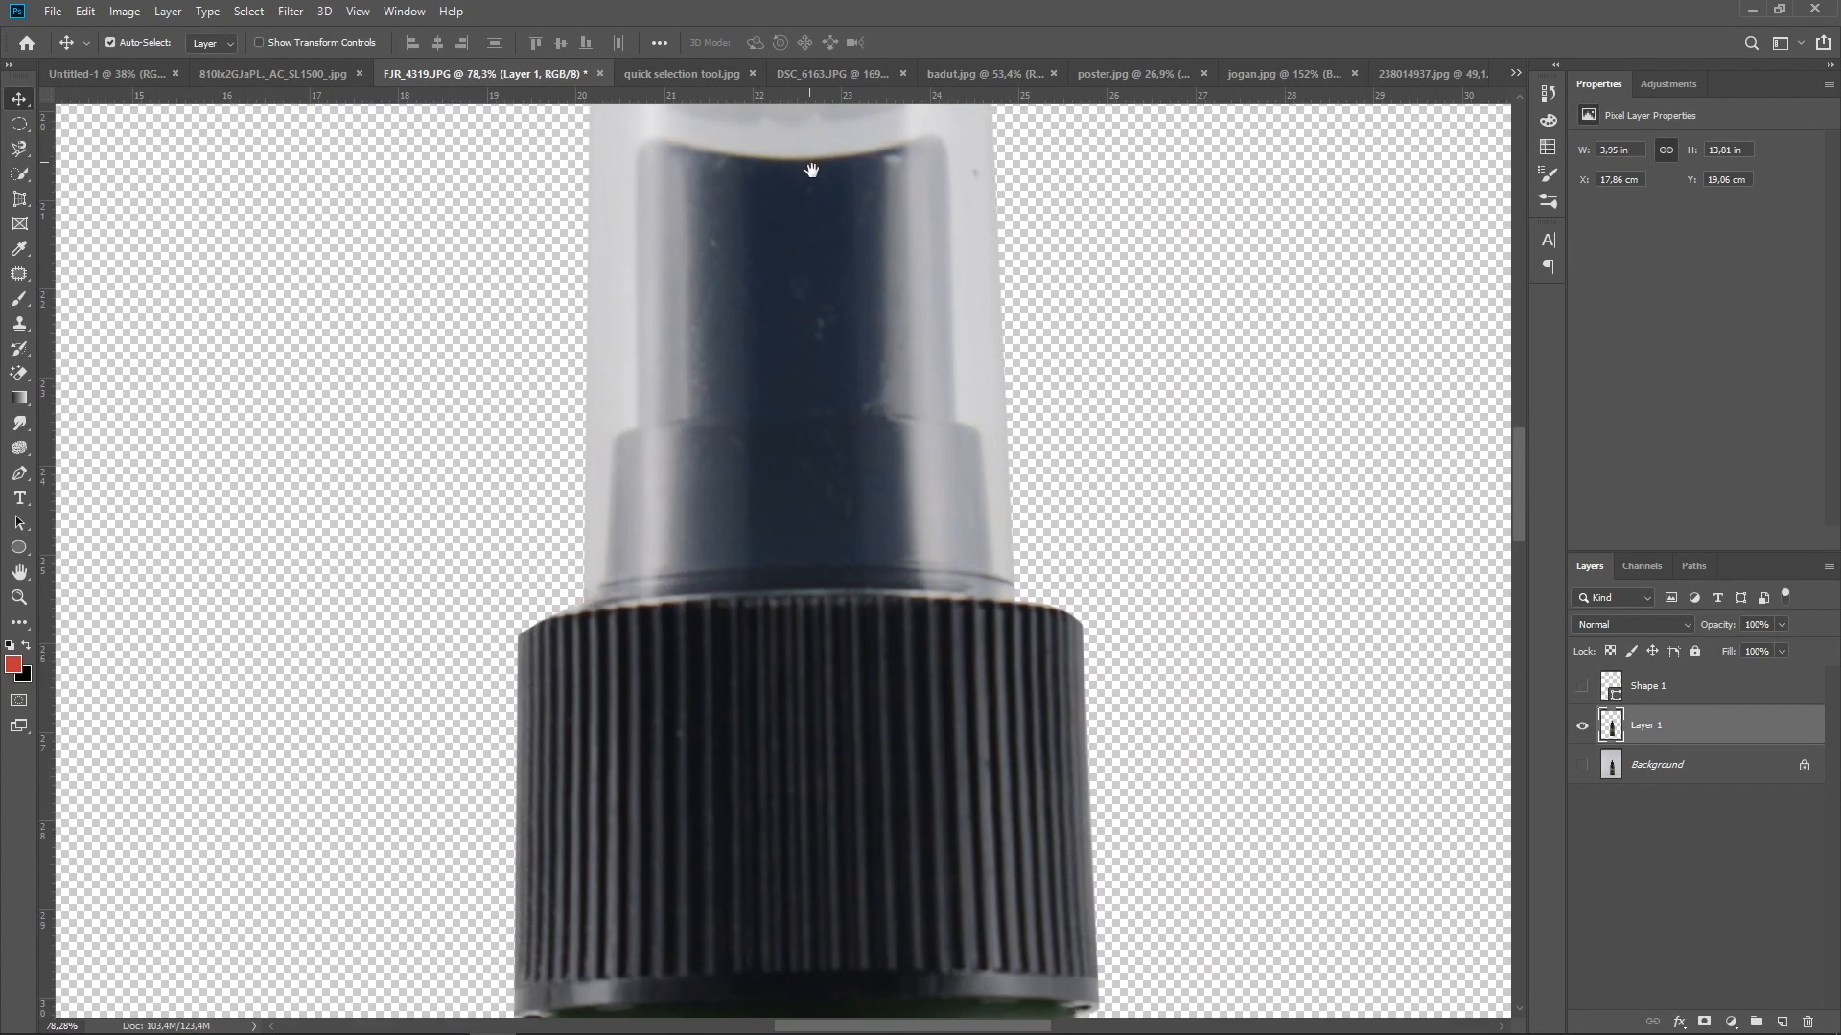
drag(811, 170, 874, 446)
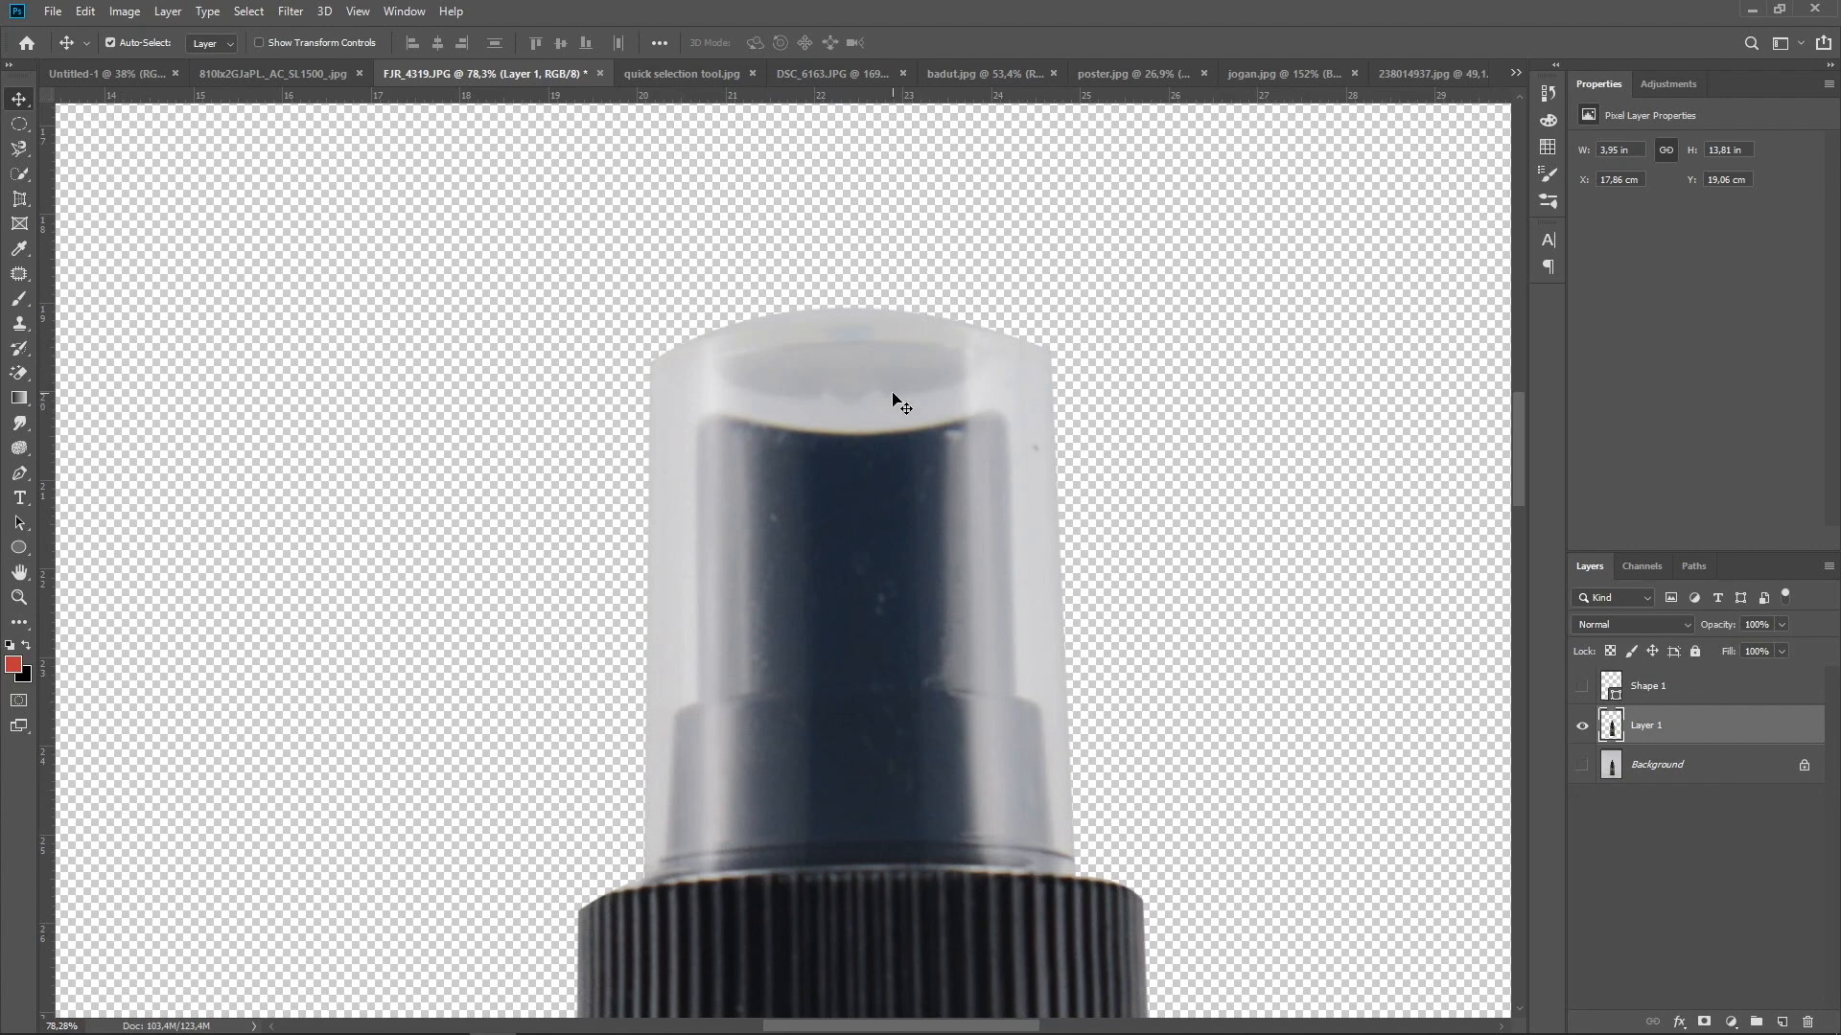
key(ctrl+0)
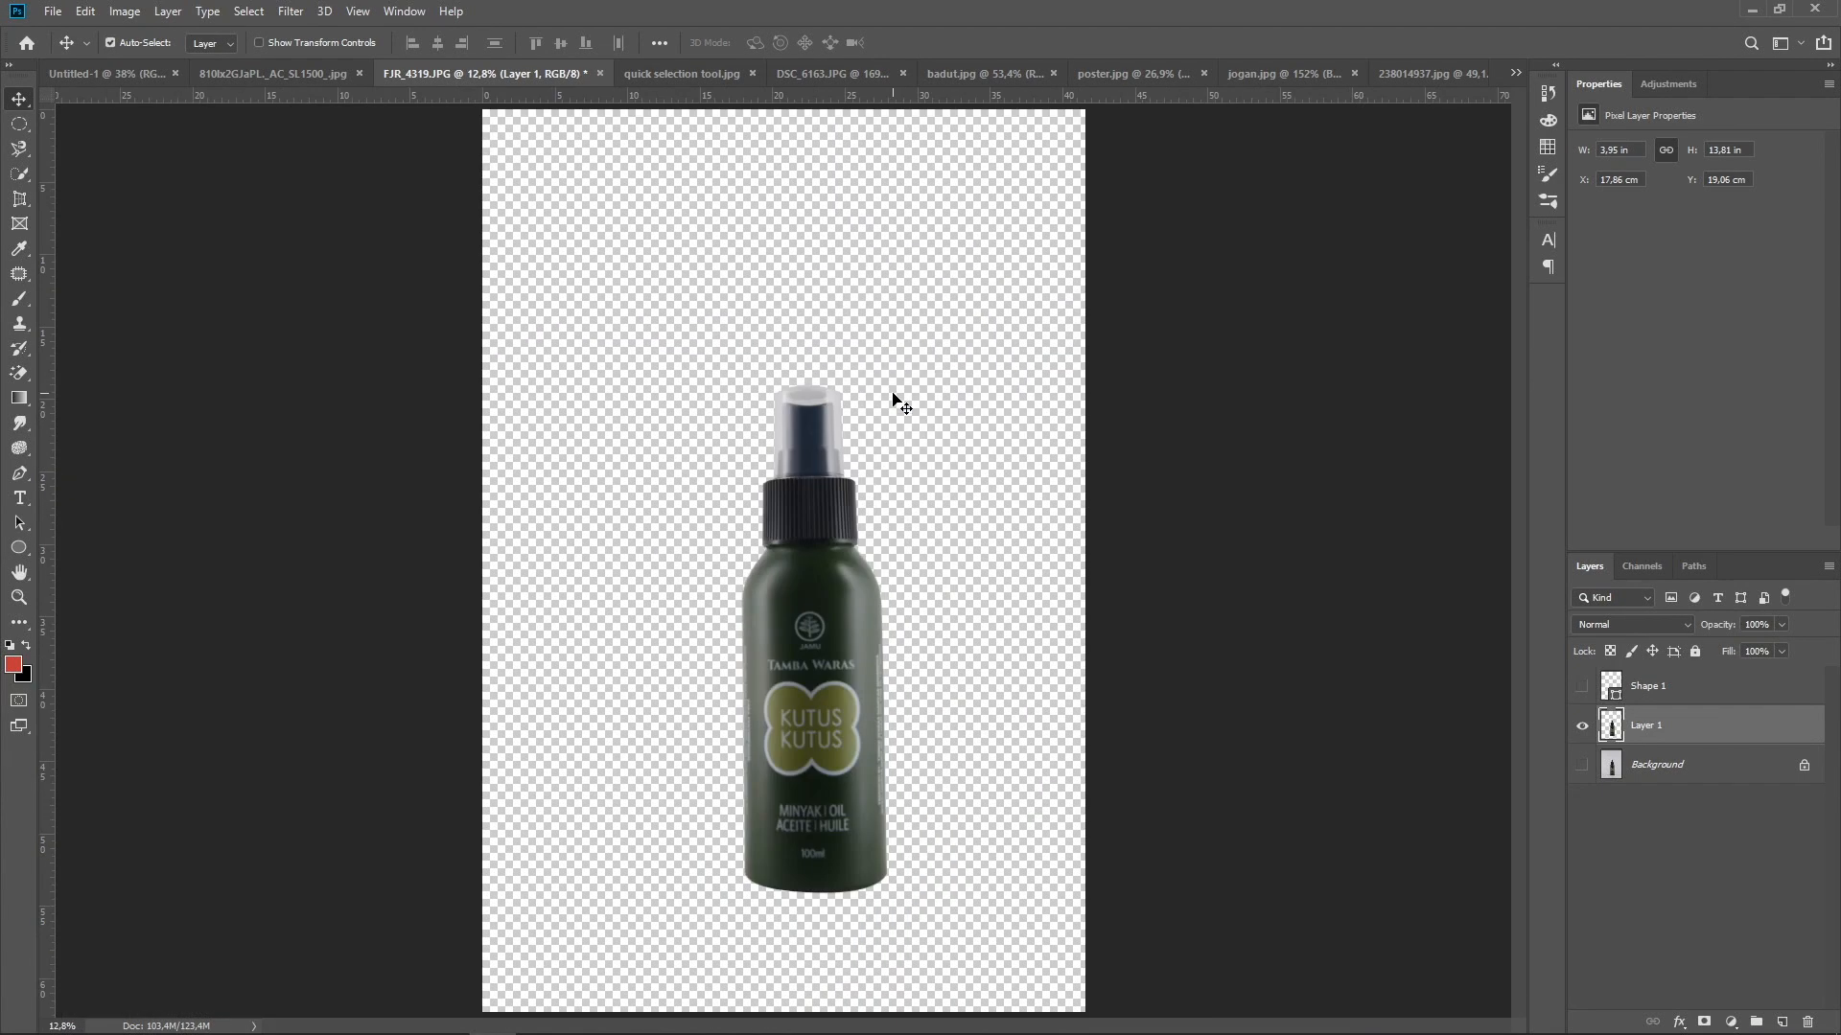
Add the horizontal text "GRAPHIC DESIGN" in 72 pt Debussy above the black dots in the Untitled-1 document
click(19, 506)
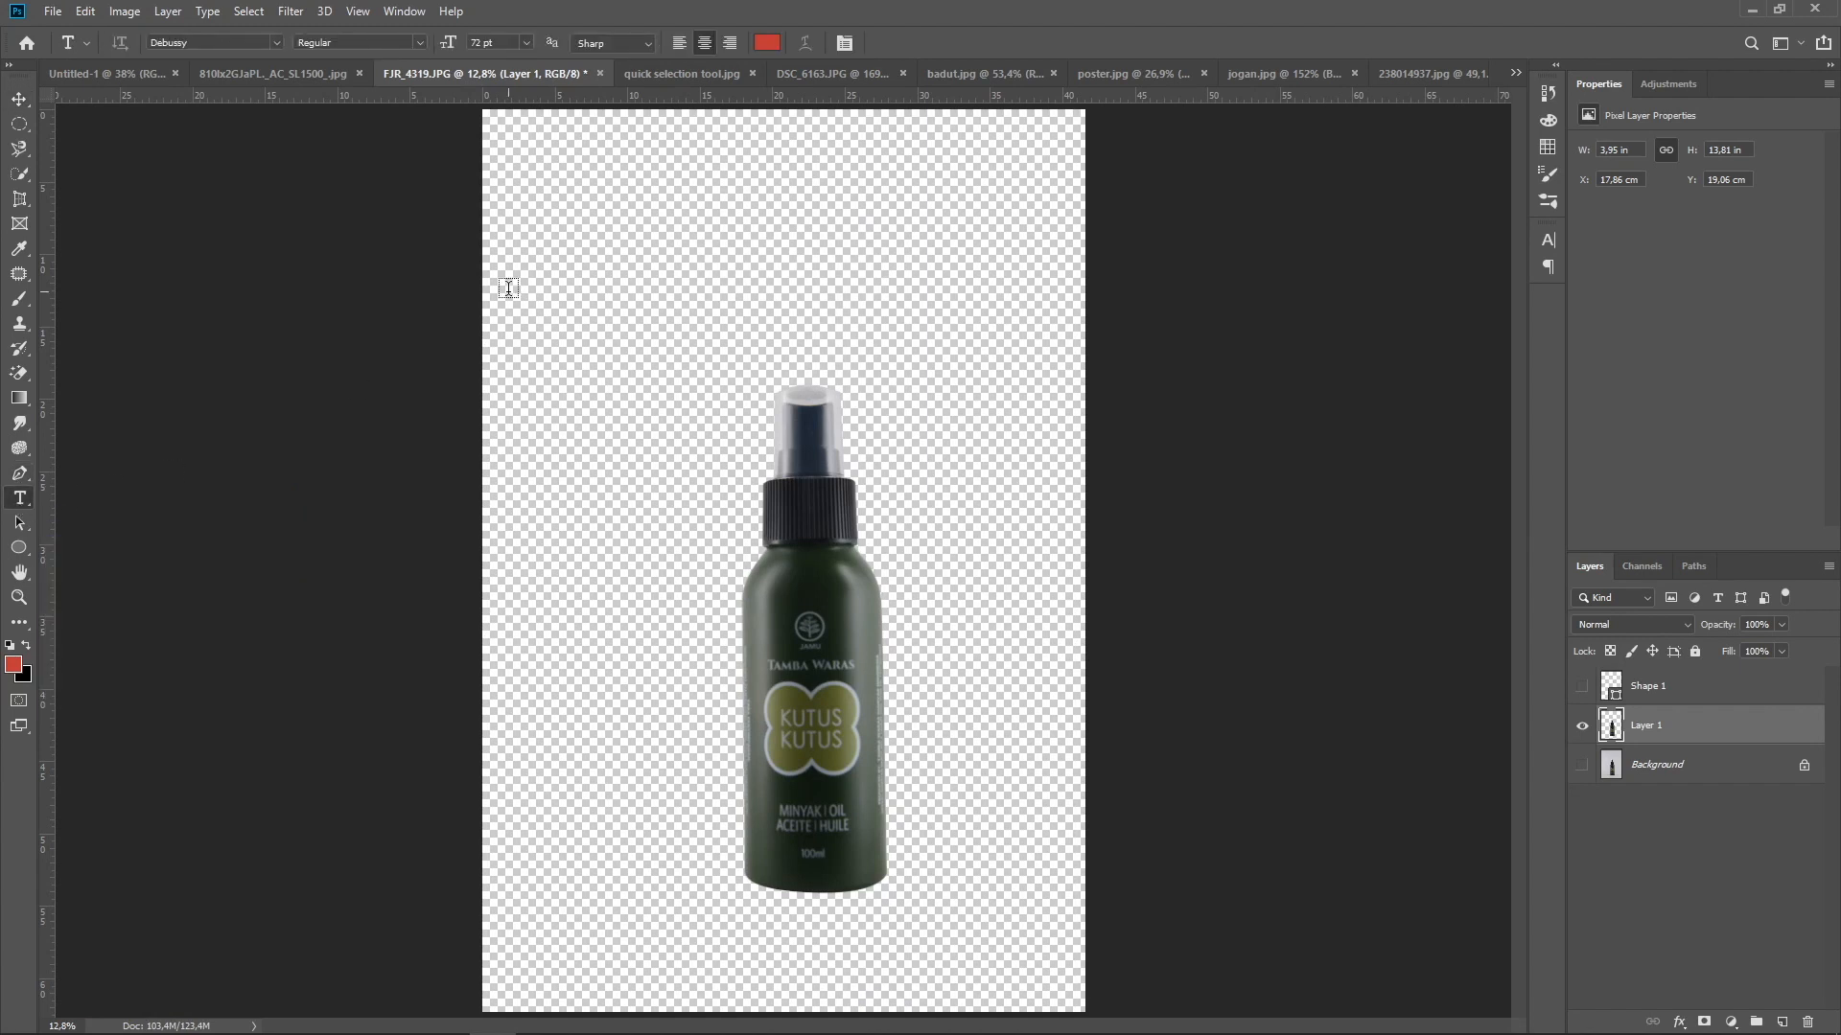
click(125, 77)
click(744, 251)
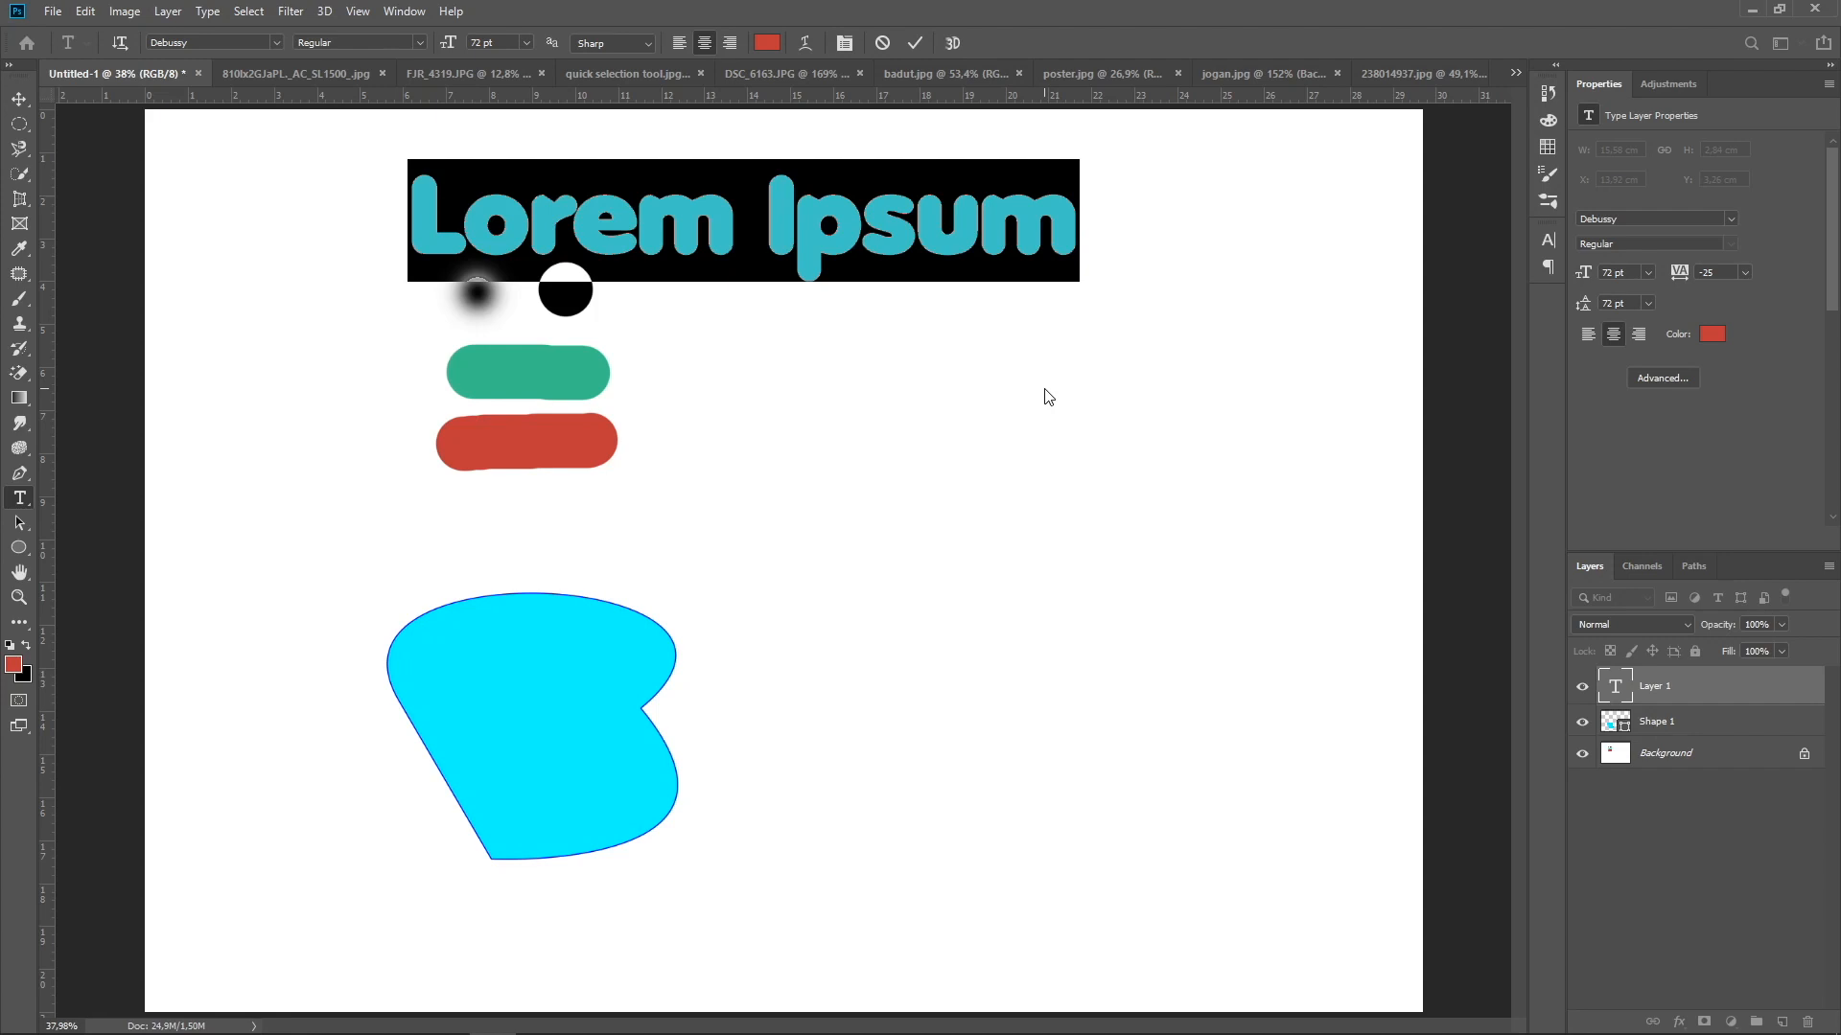
text(GRA)
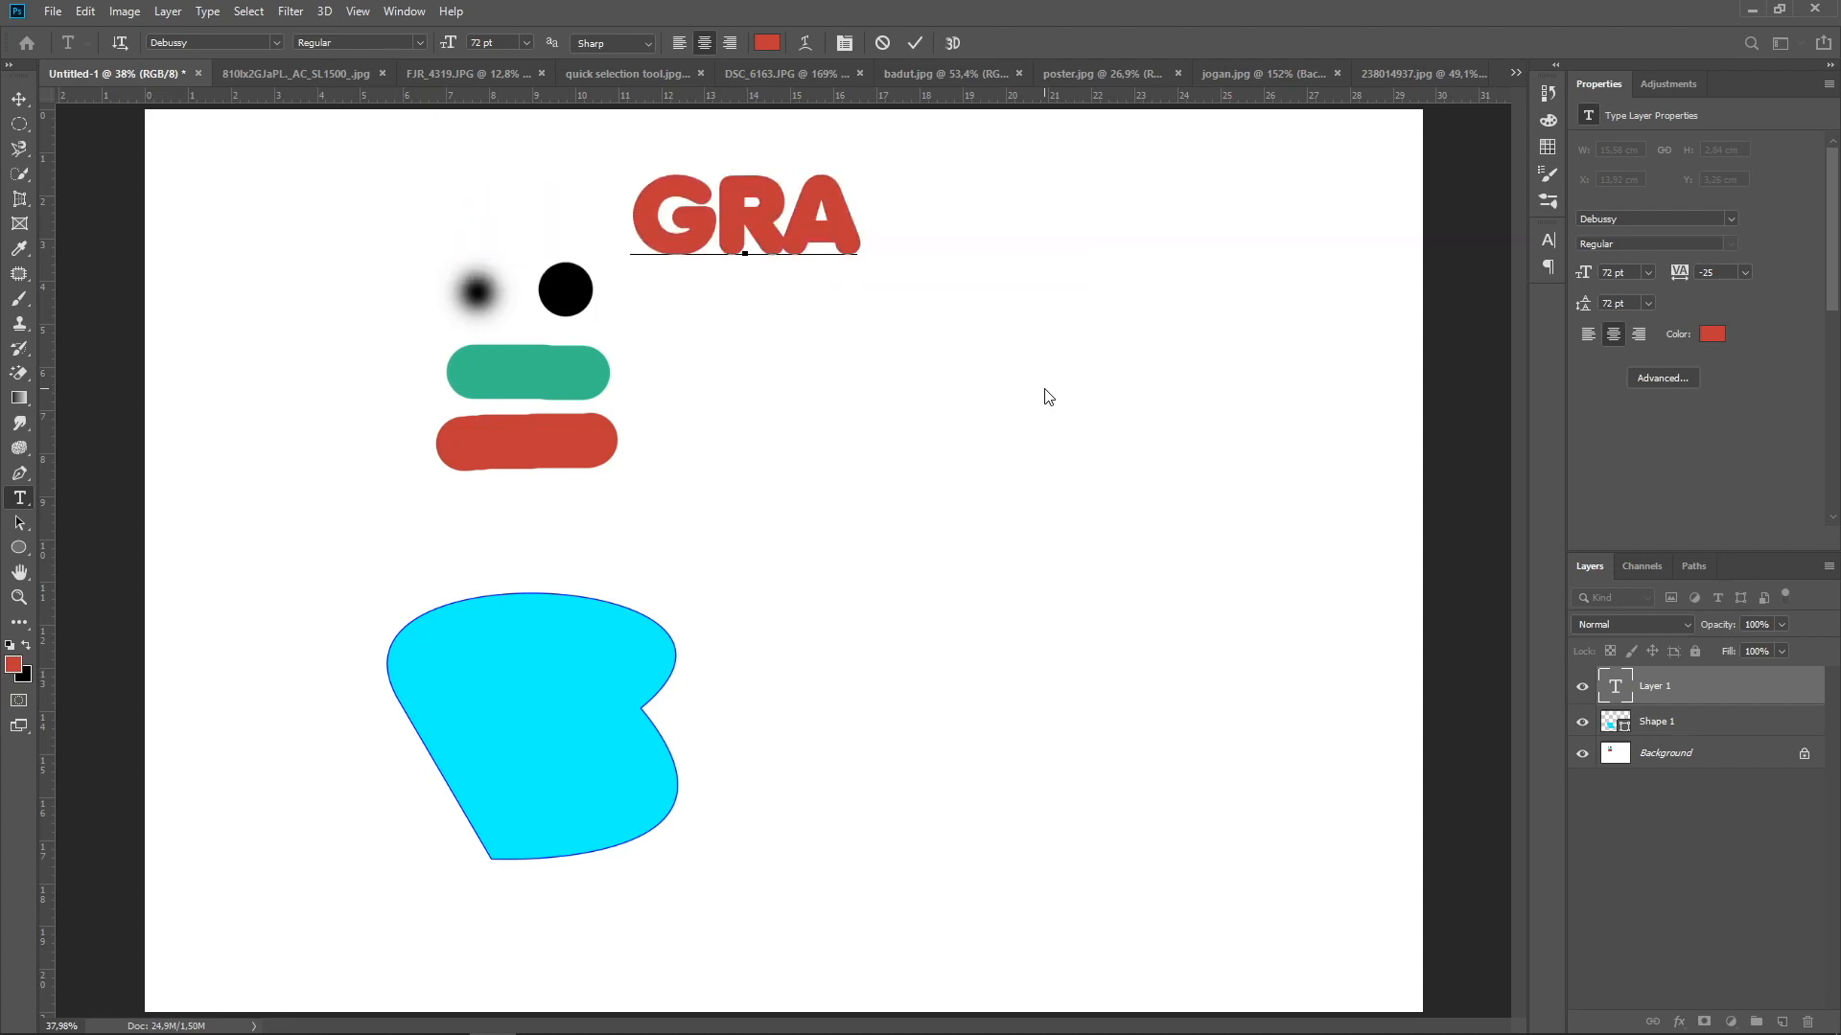
text(PHIC D)
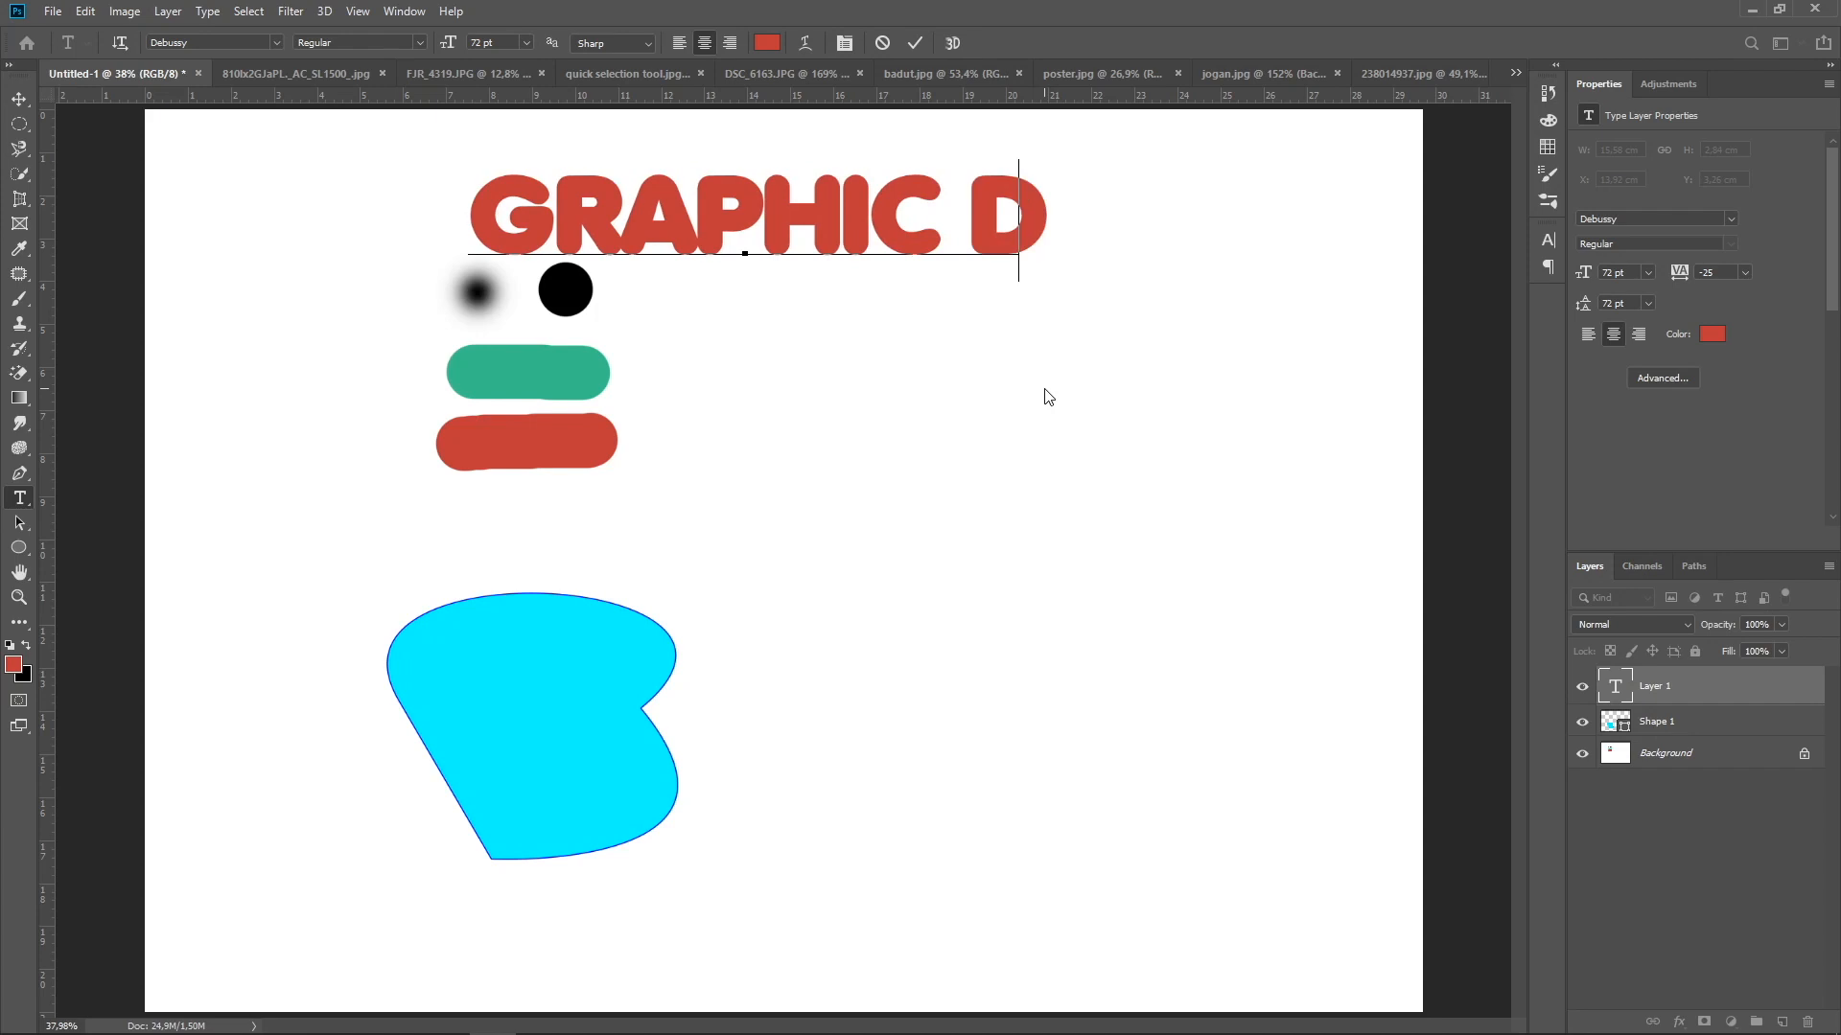
text(ESIGN)
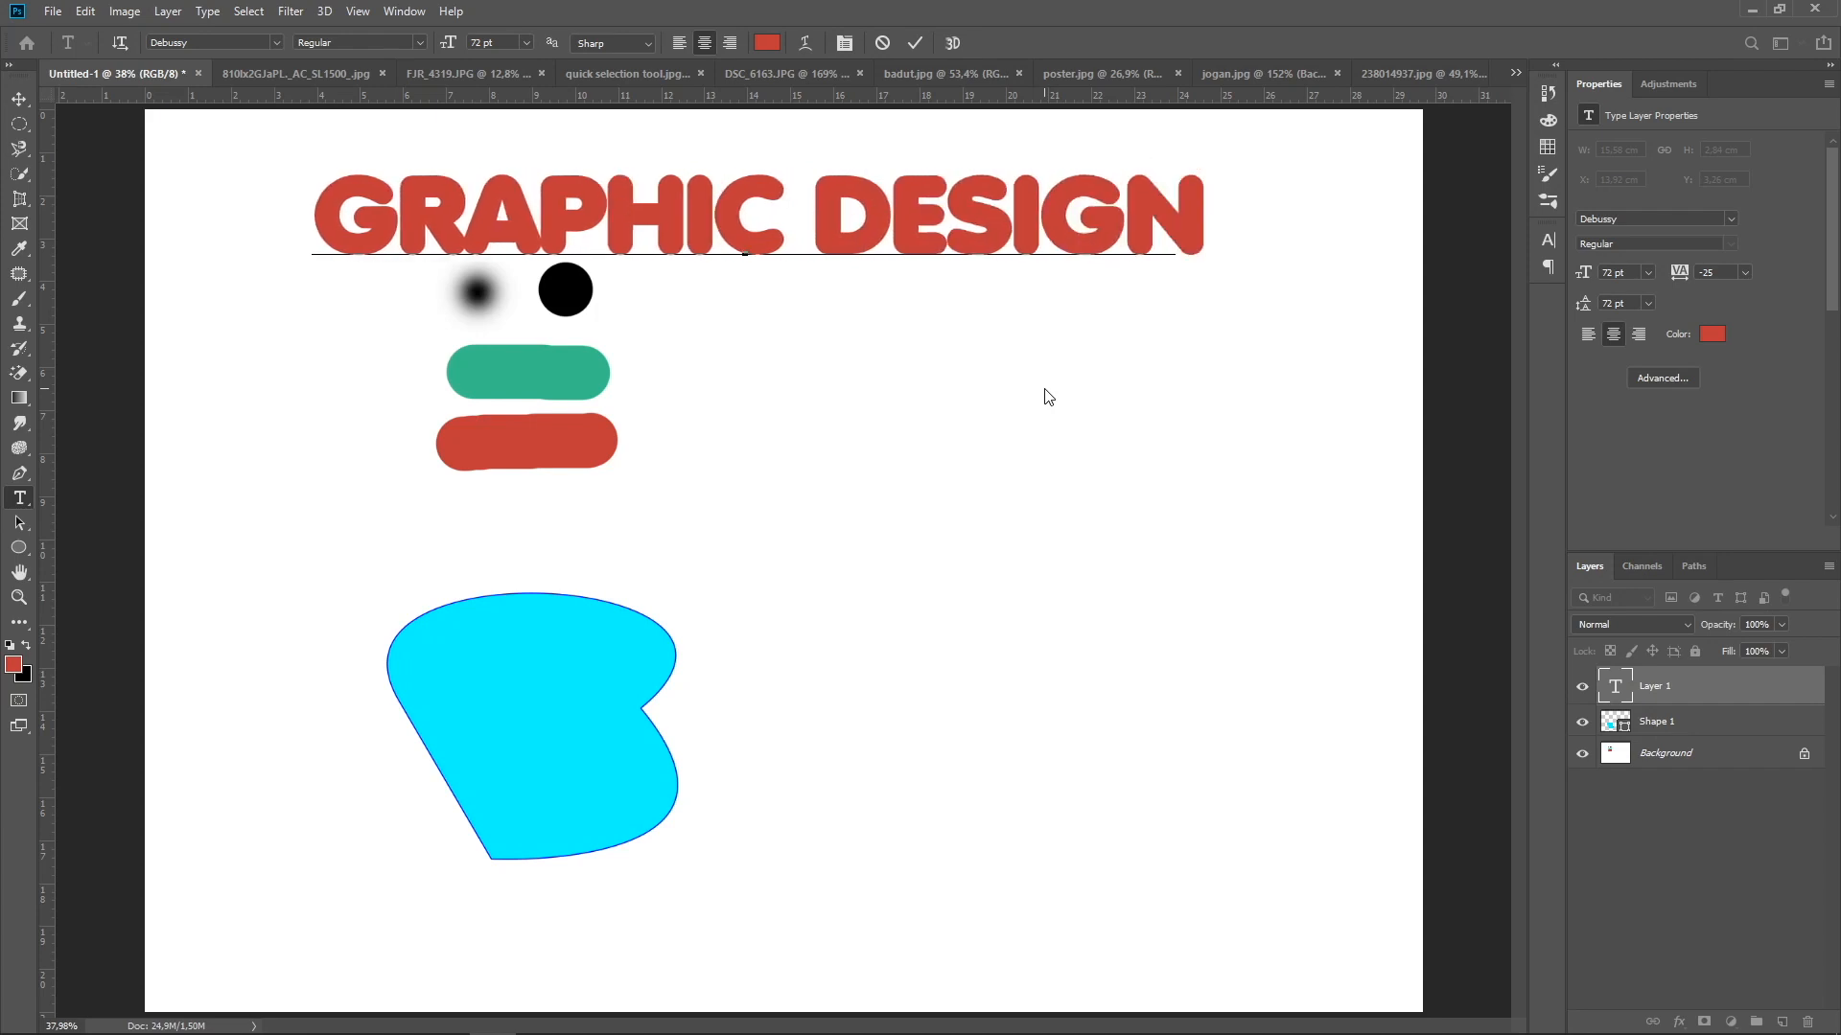
click(19, 101)
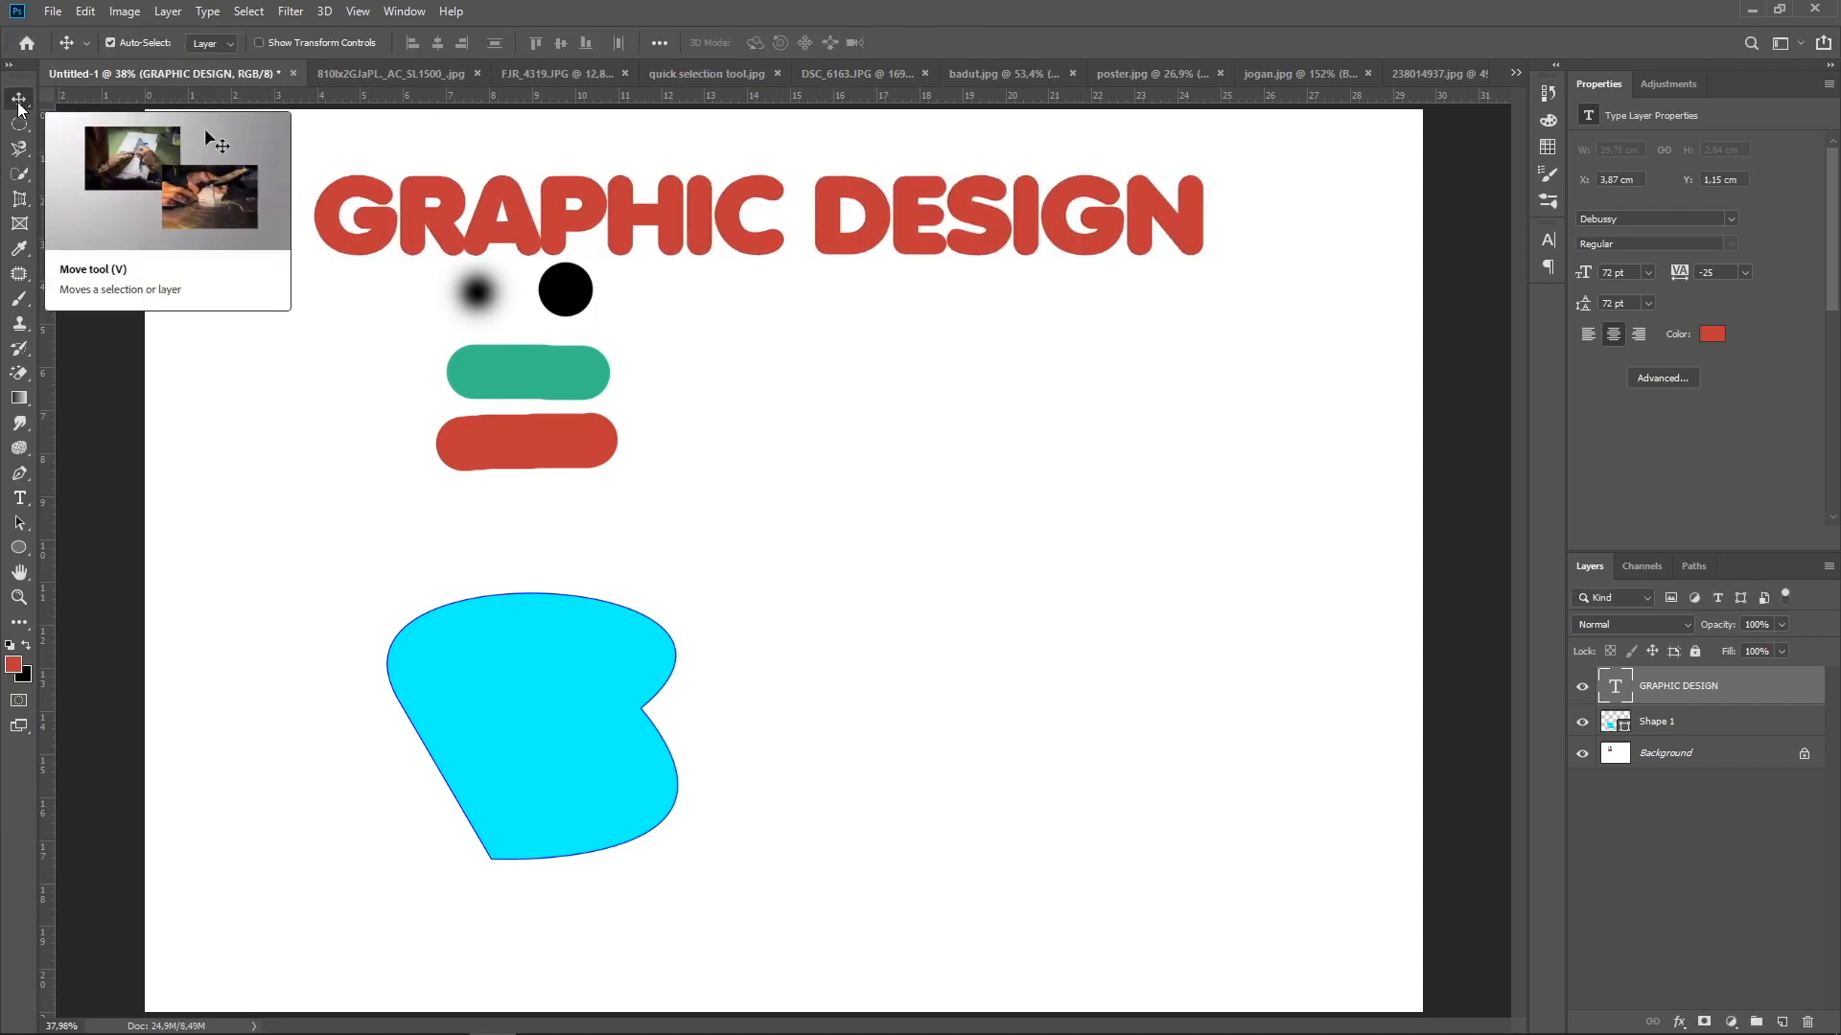
Show the variants of the Path Selection tool and return to the Move tool
click(20, 524)
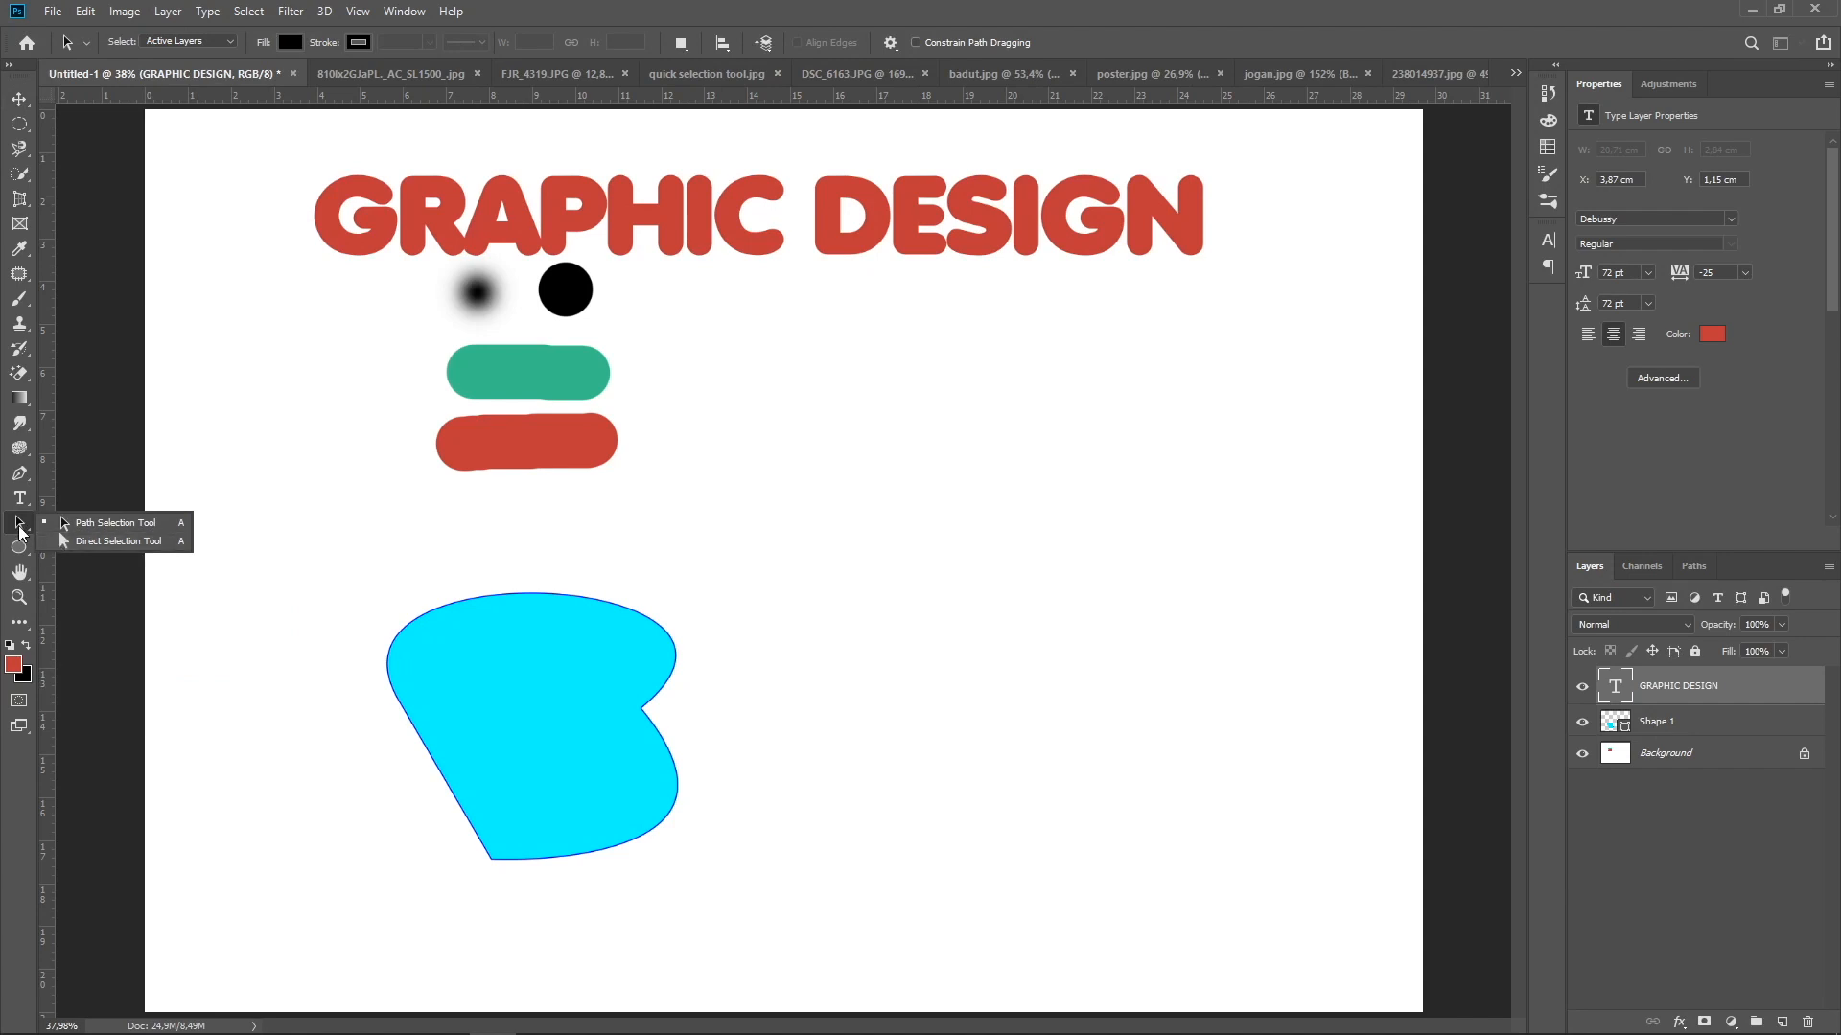
click(19, 528)
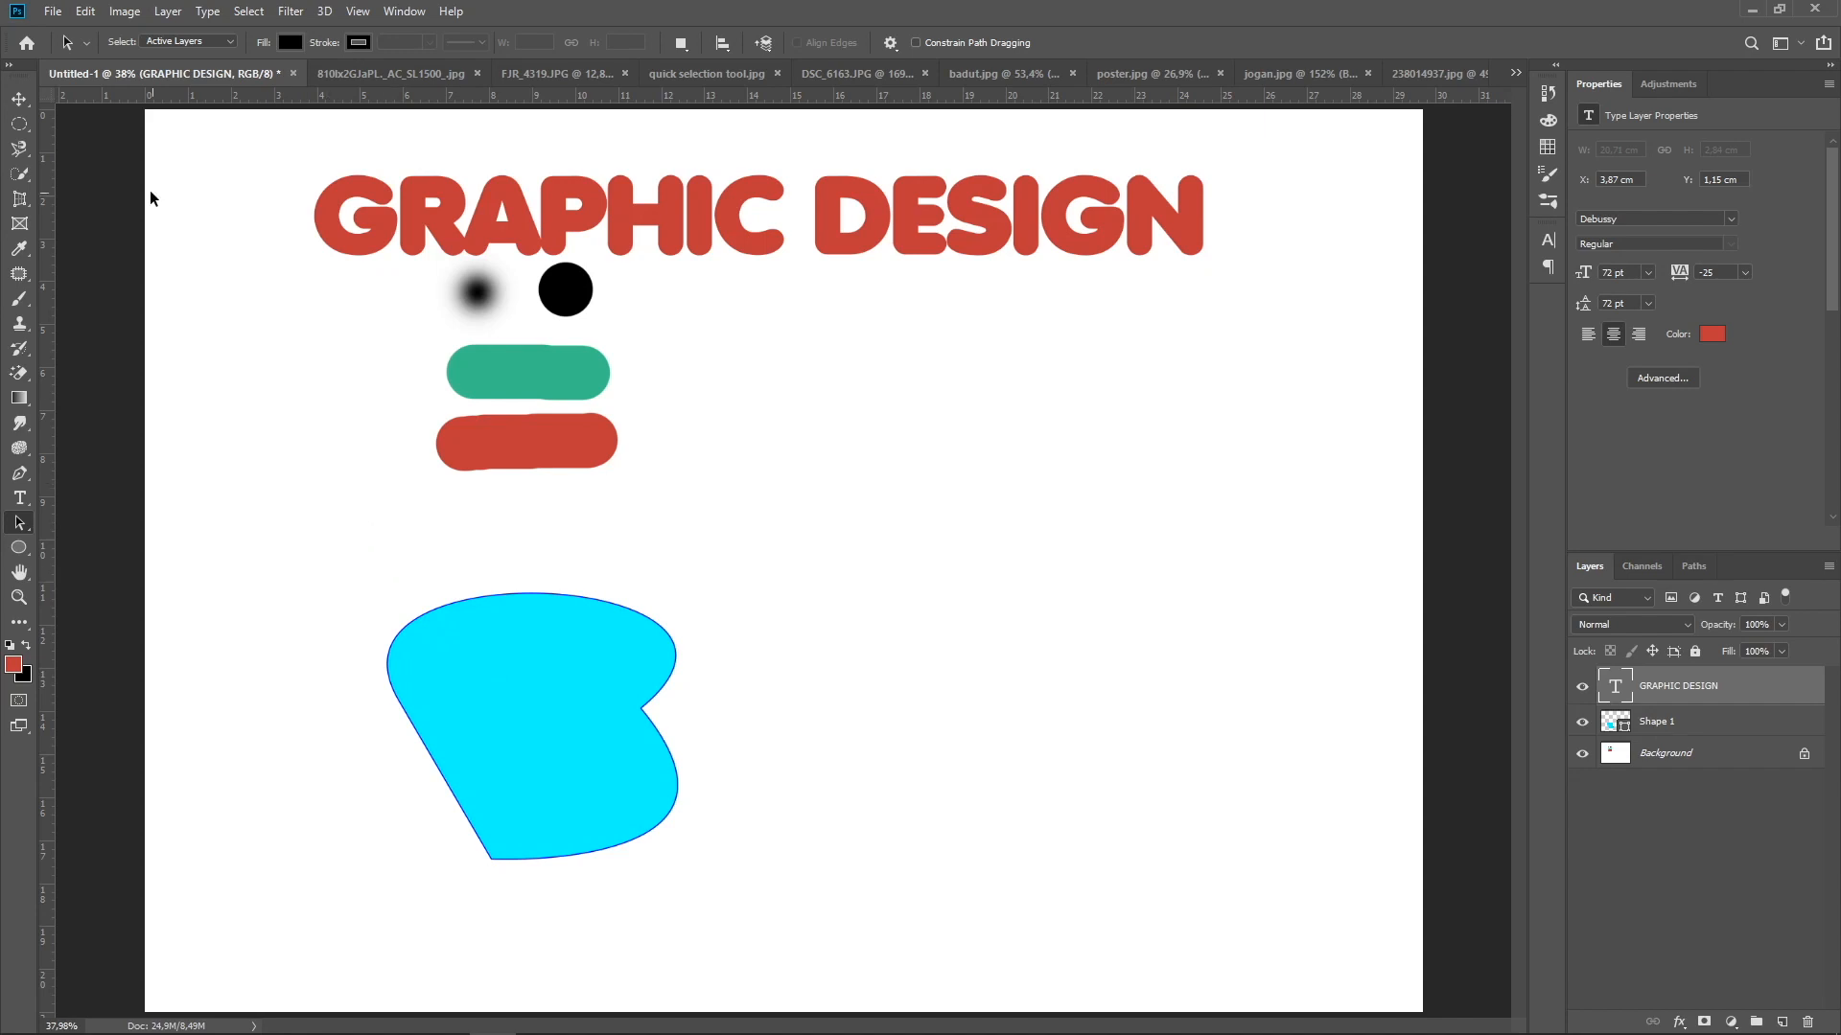
click(20, 100)
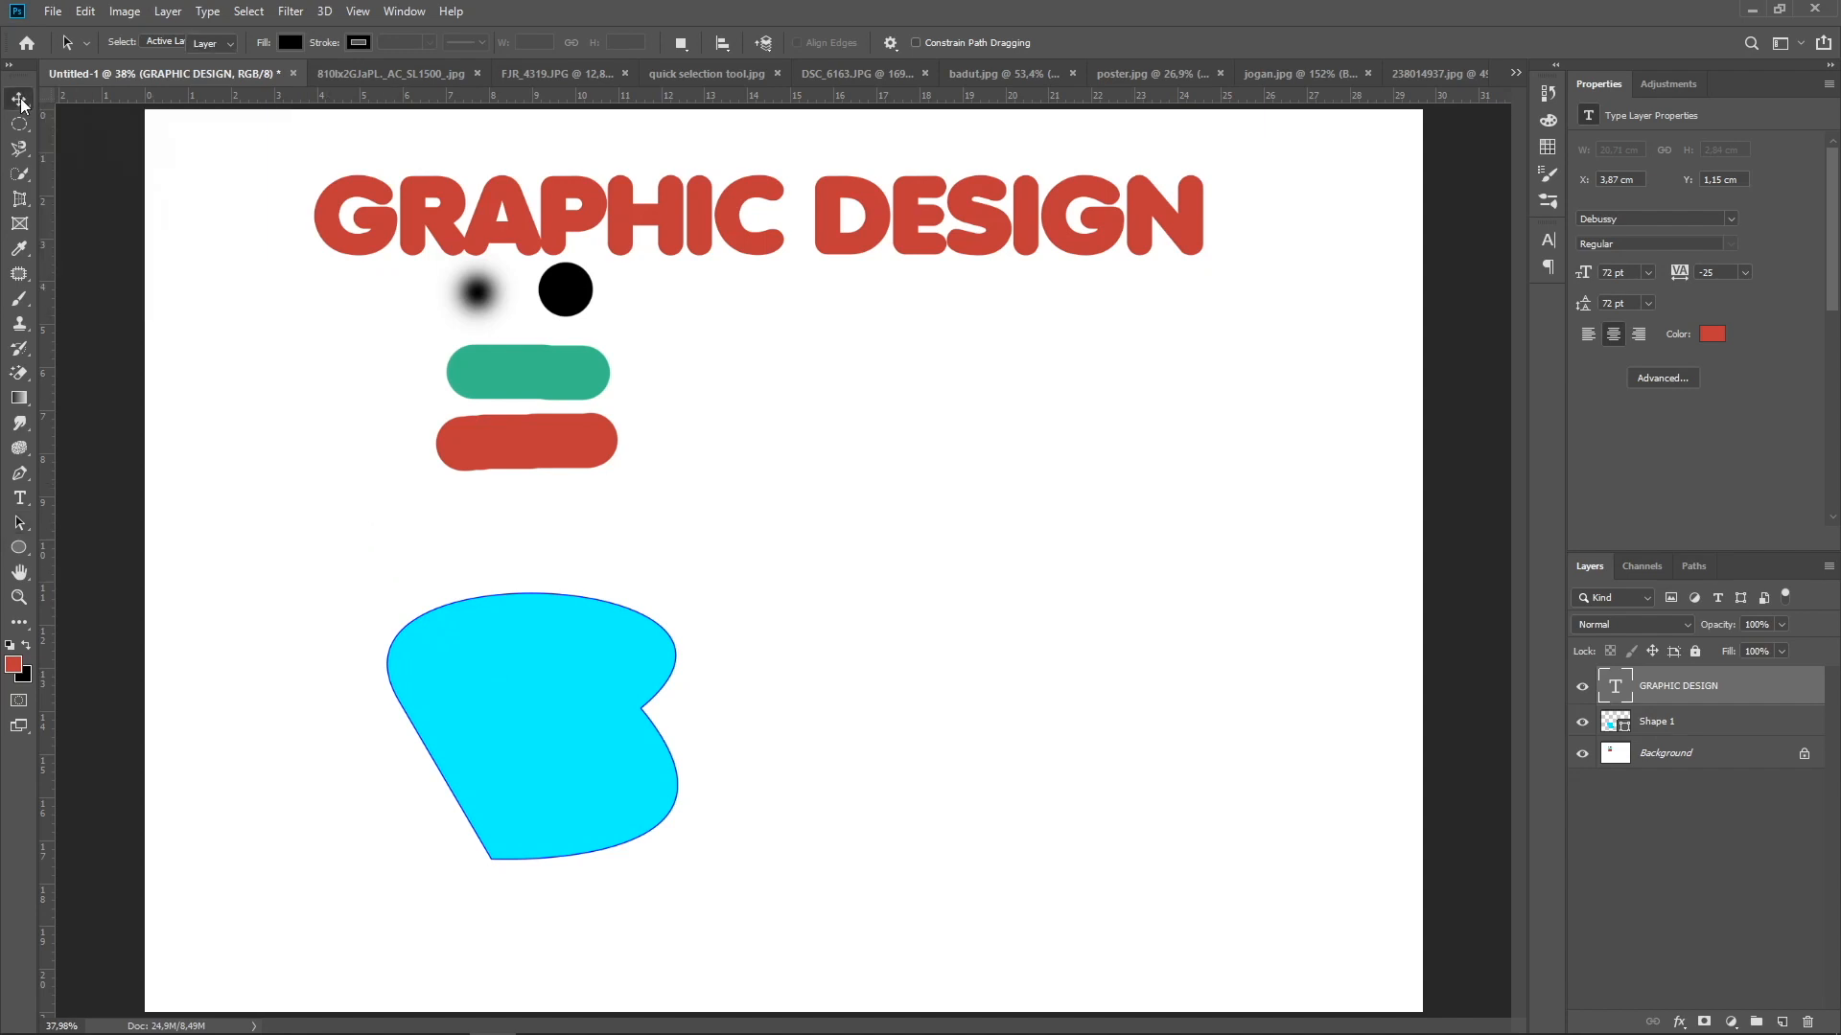
Reposition the cyan shape slightly up and to the right below the brush strokes using the Path Selection tool
drag(493, 637, 560, 653)
key(a)
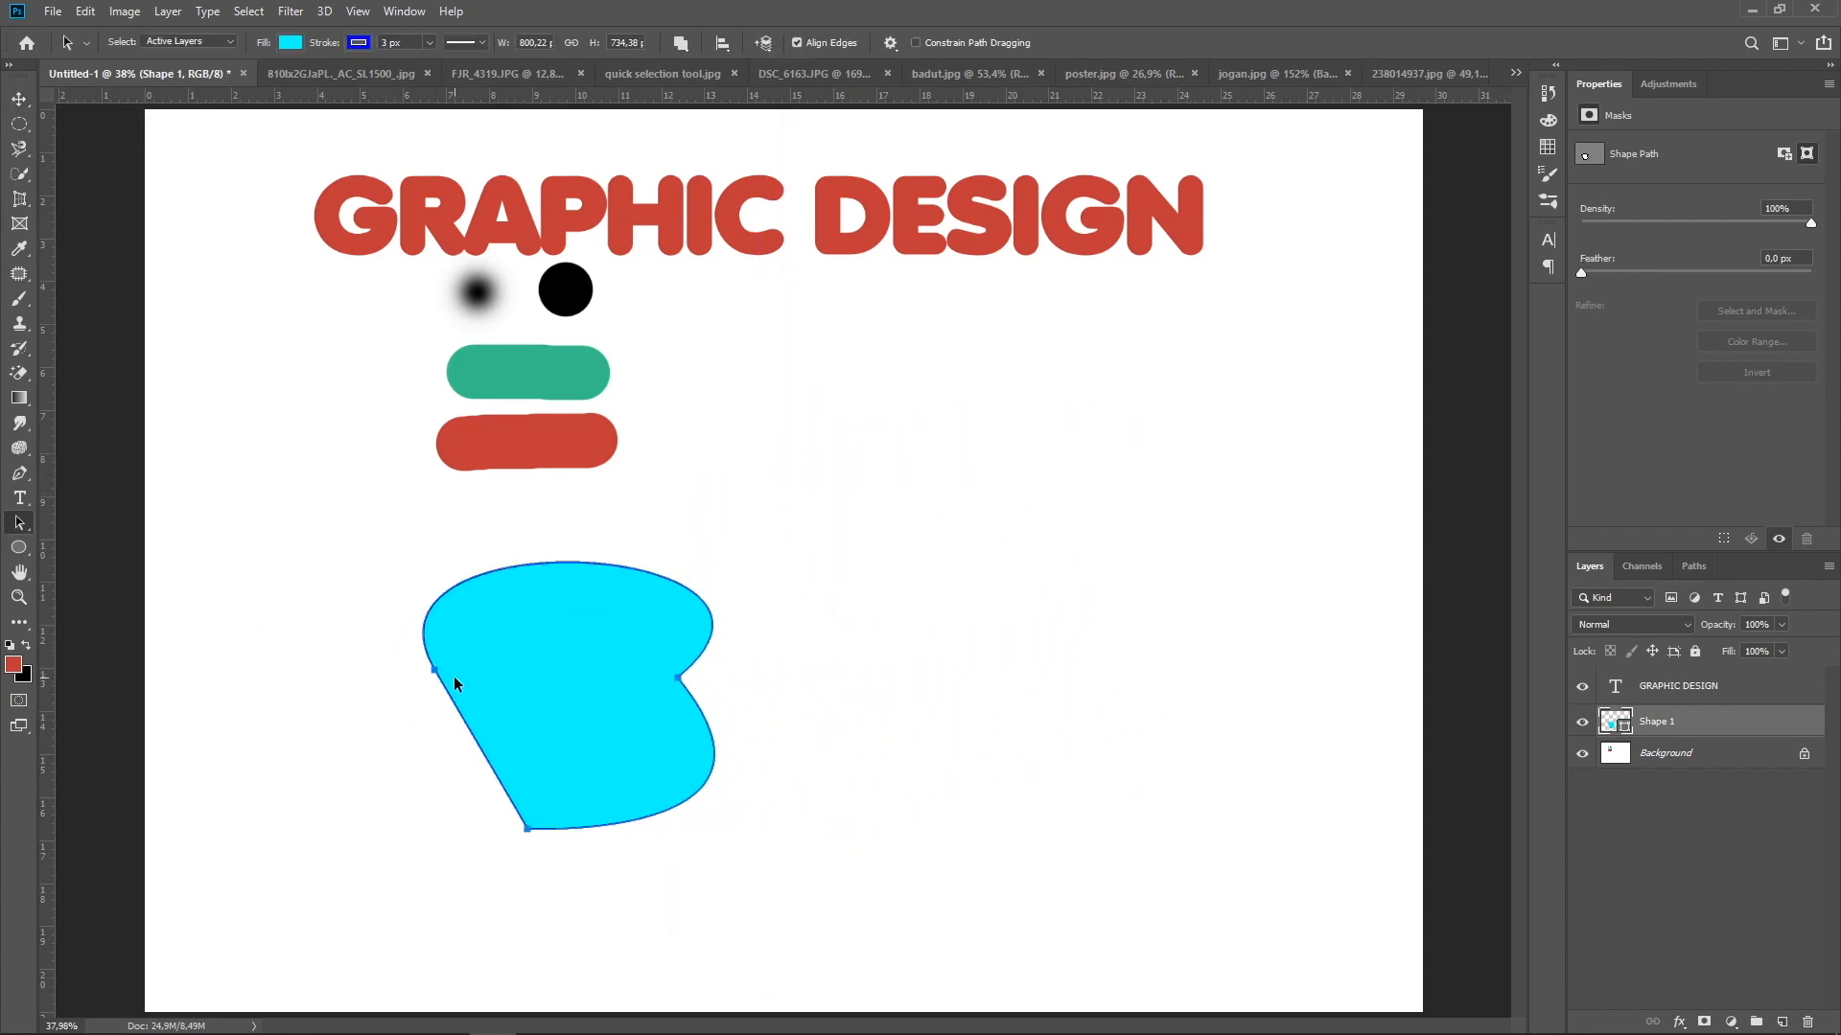
drag(434, 669, 417, 672)
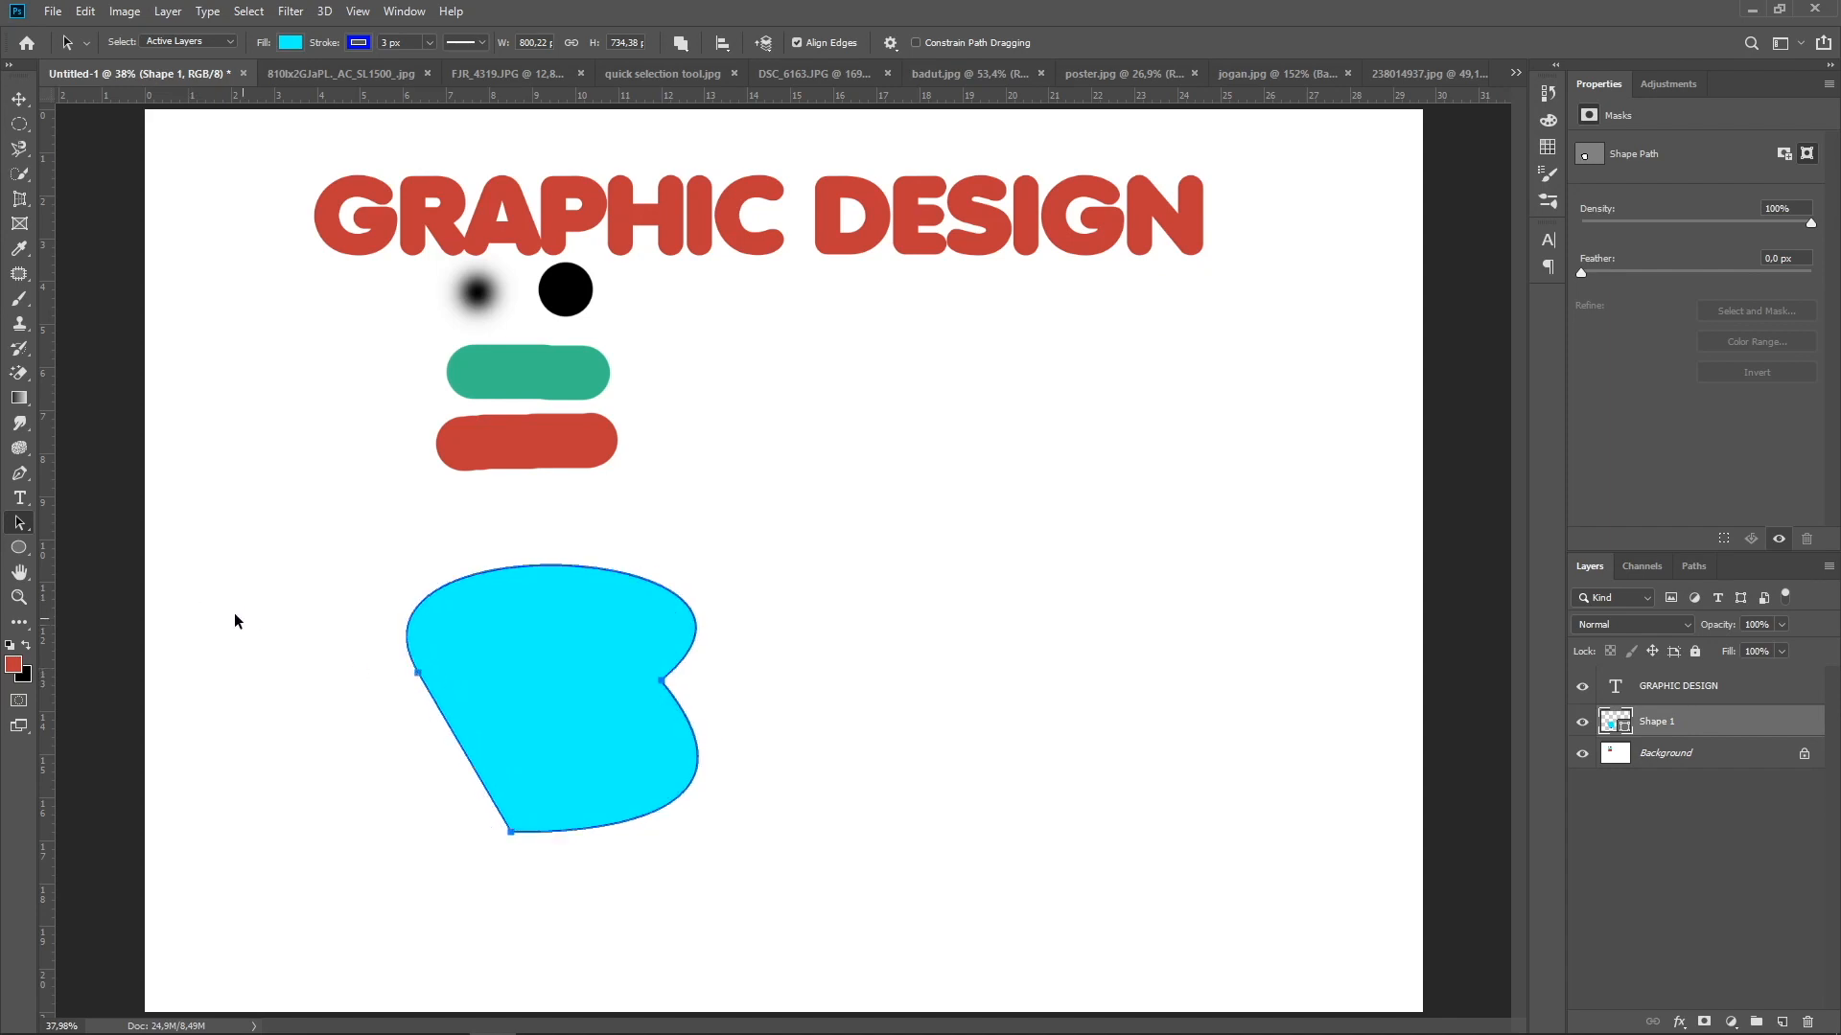
Reshape the cyan shape with the Direct Selection tool by moving its left anchor point outward and adjusting the curve handles
right_click(19, 525)
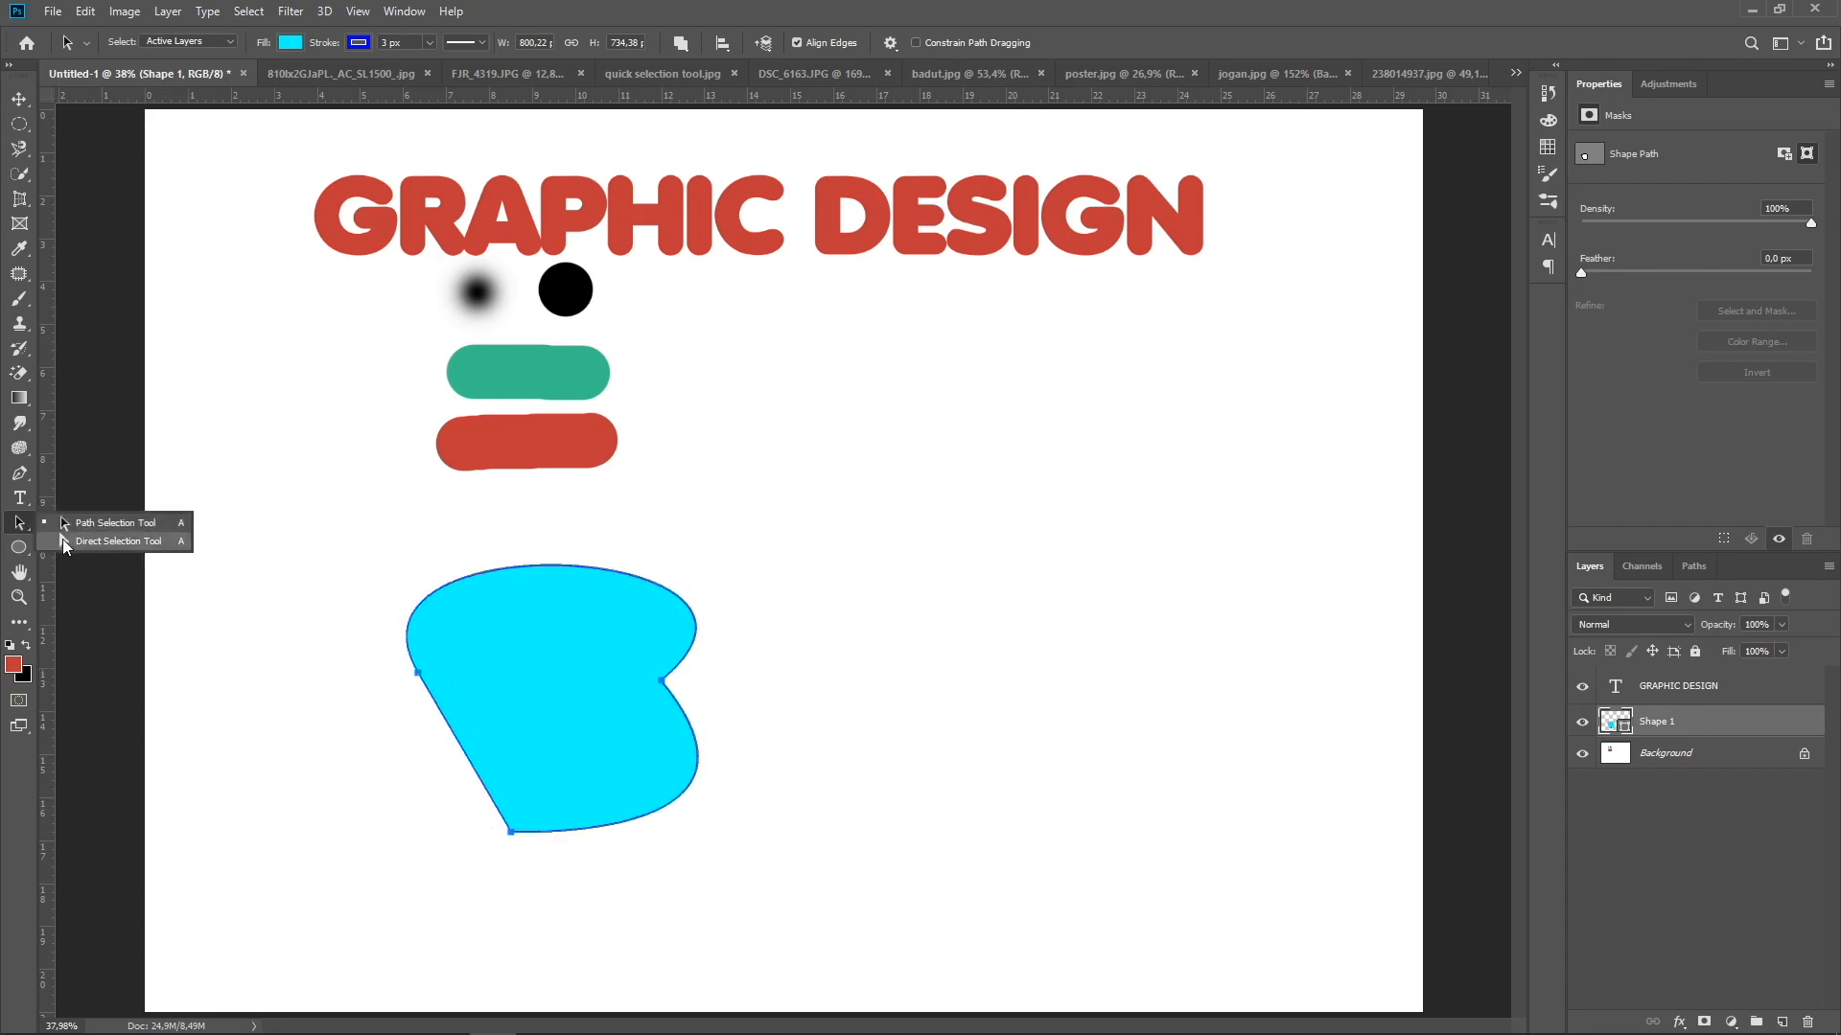
click(61, 539)
click(418, 673)
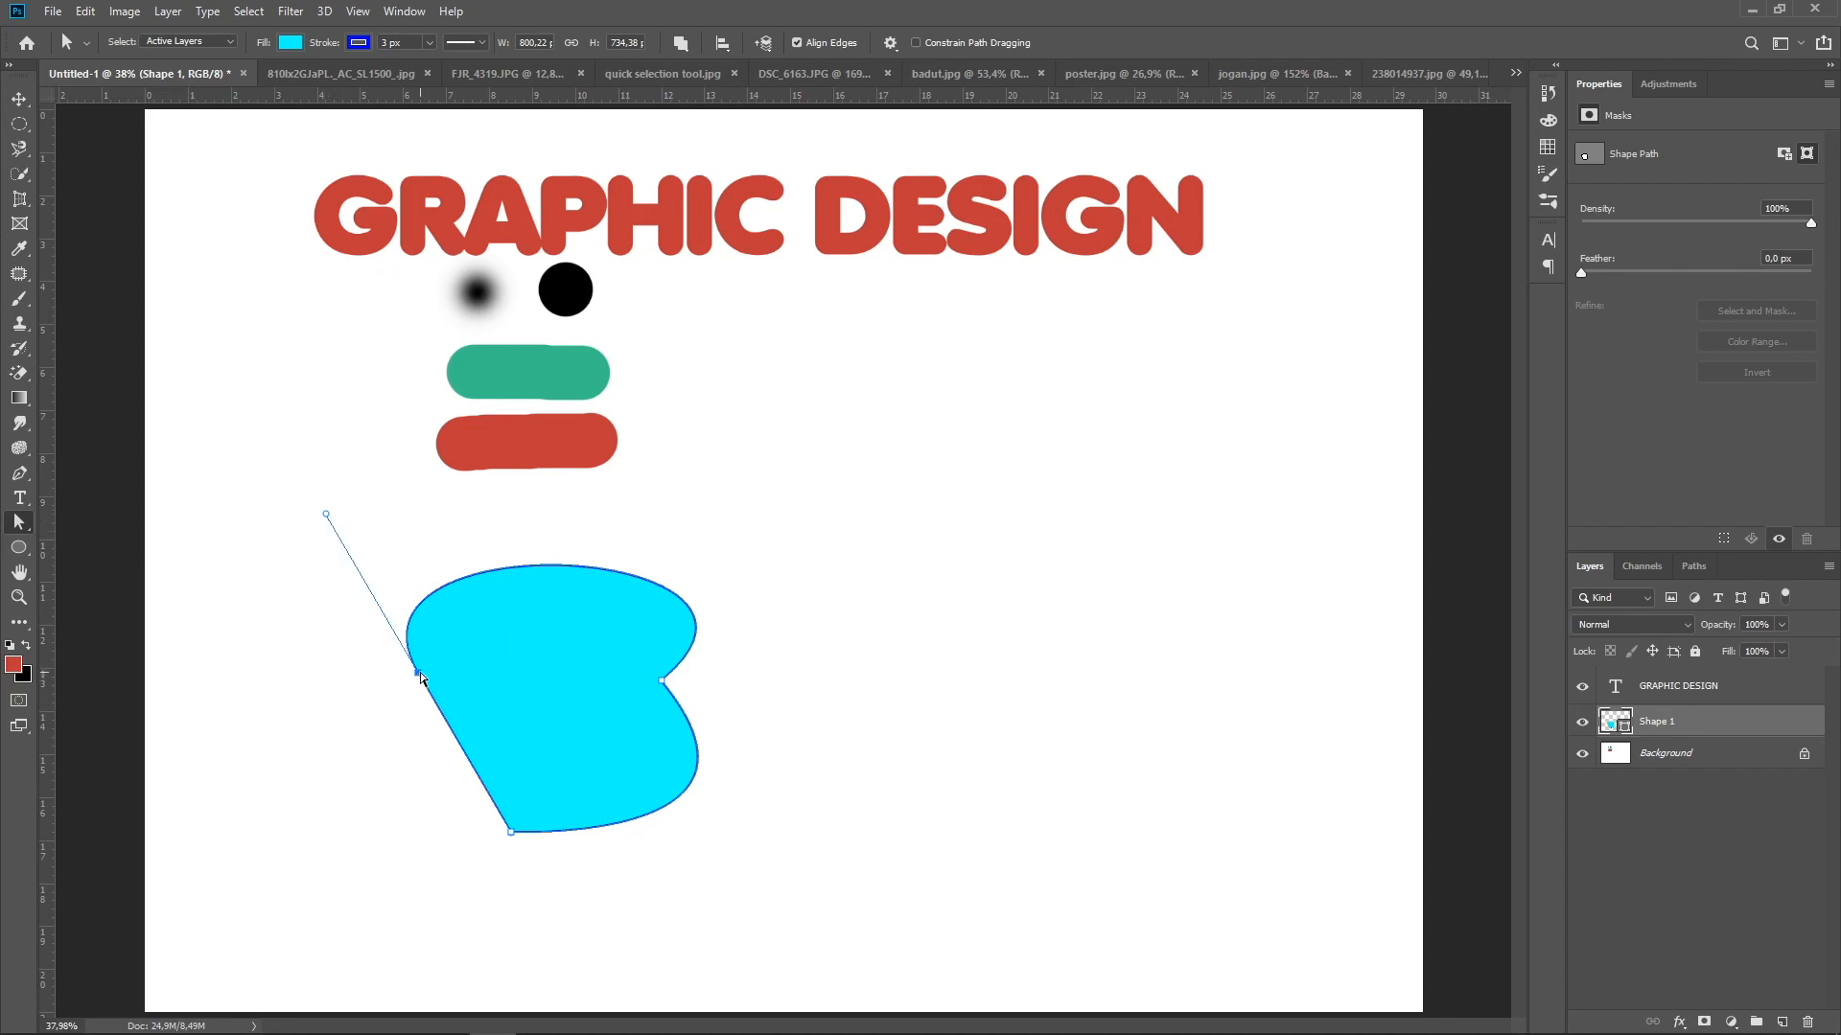
drag(418, 675, 337, 710)
drag(831, 545, 675, 518)
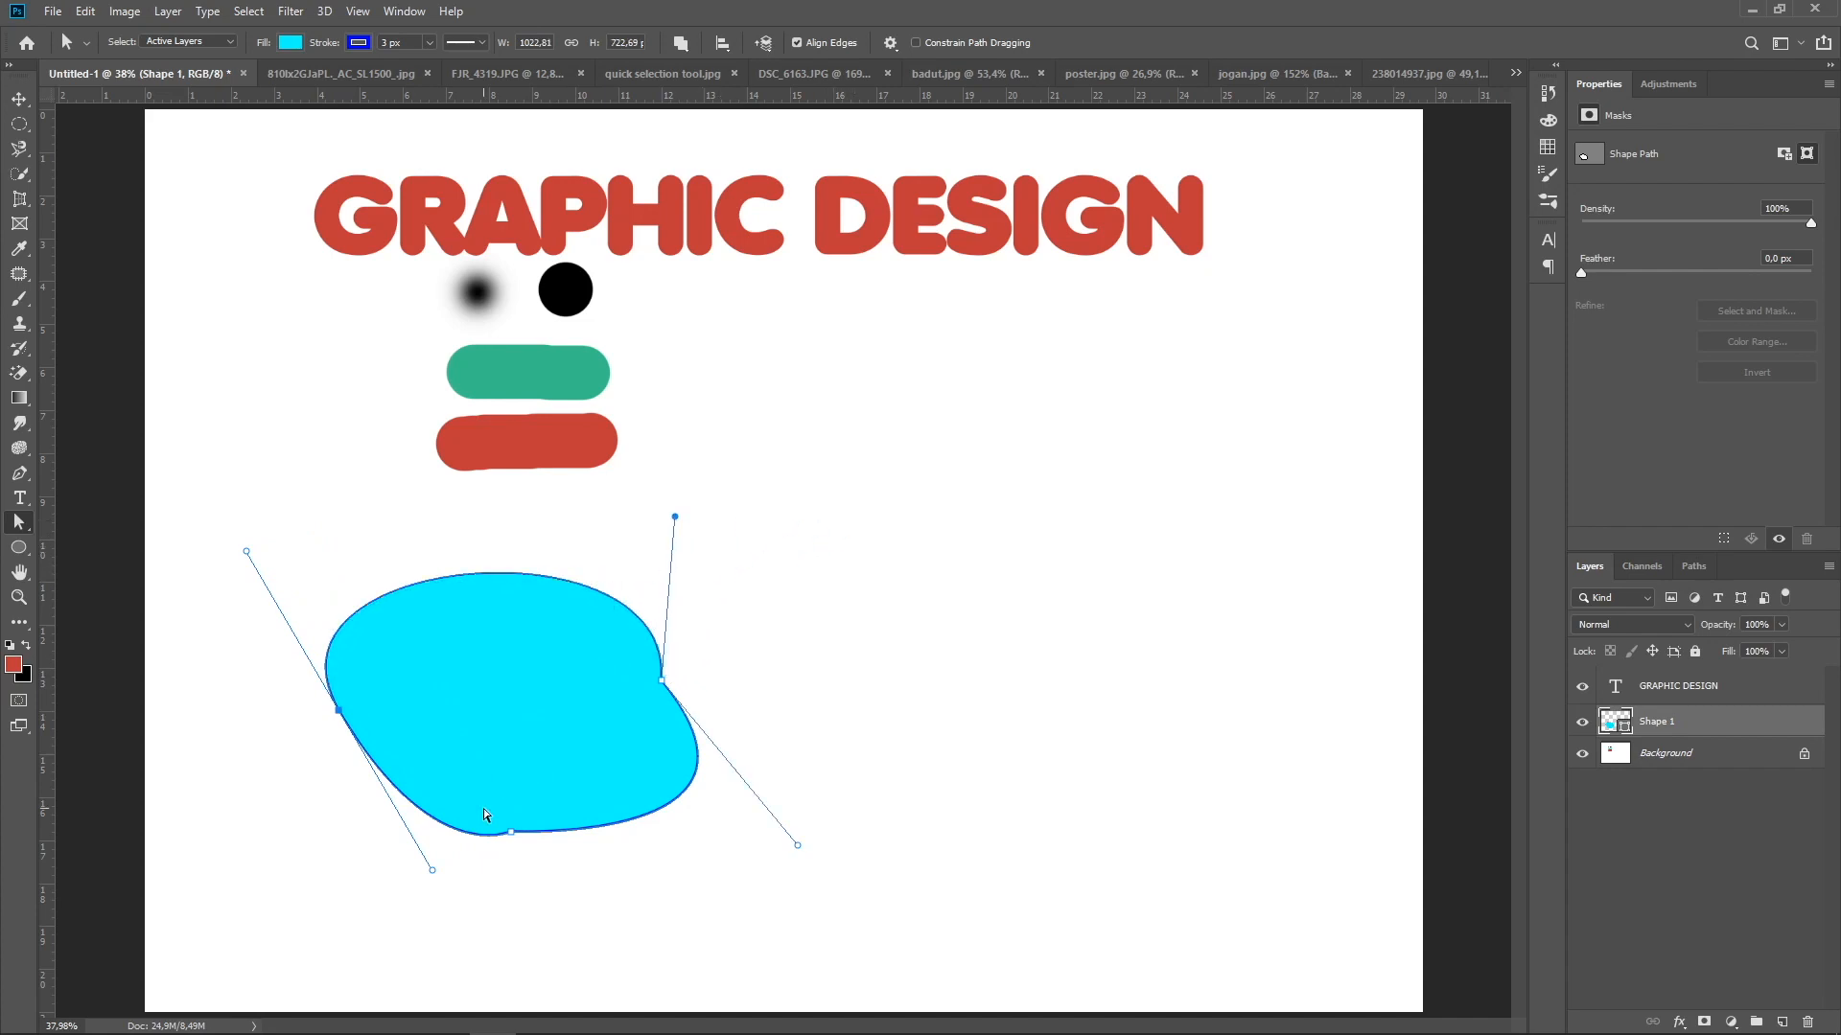
click(510, 833)
drag(434, 880, 375, 886)
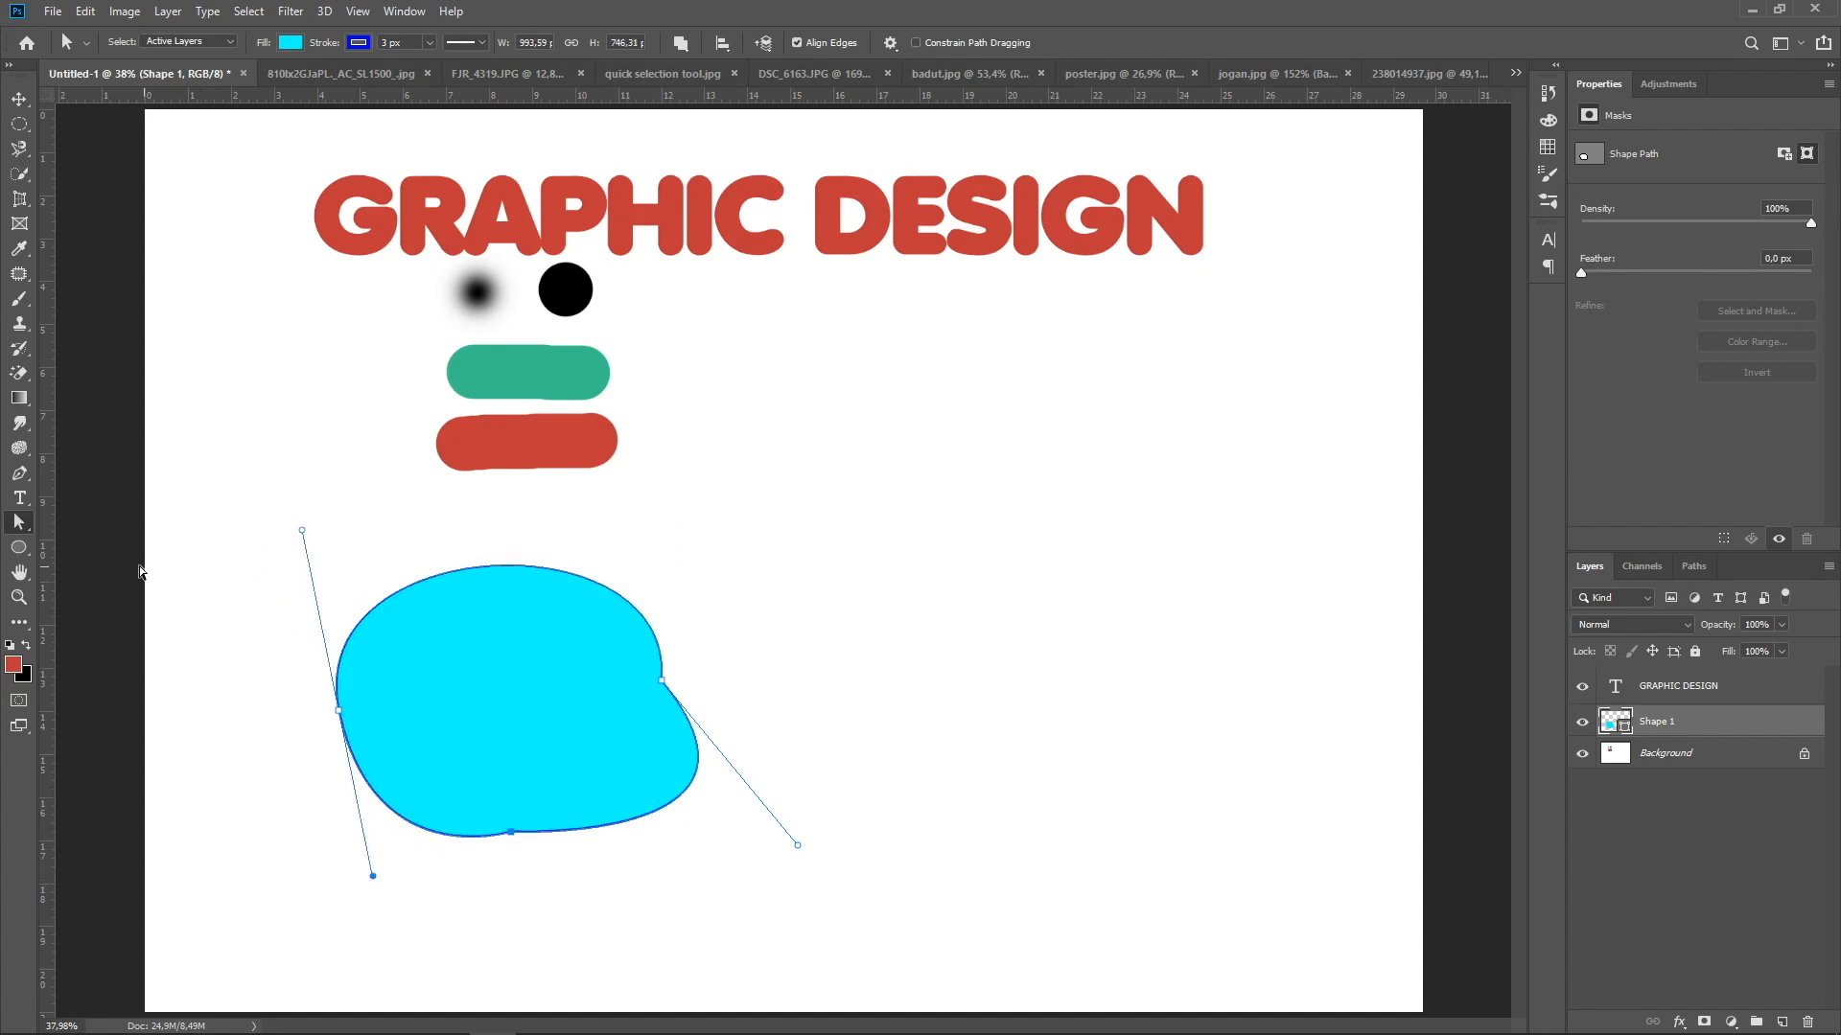
Go through the Rectangle, Rounded Rectangle and Ellipse variants of the shape tool
click(19, 549)
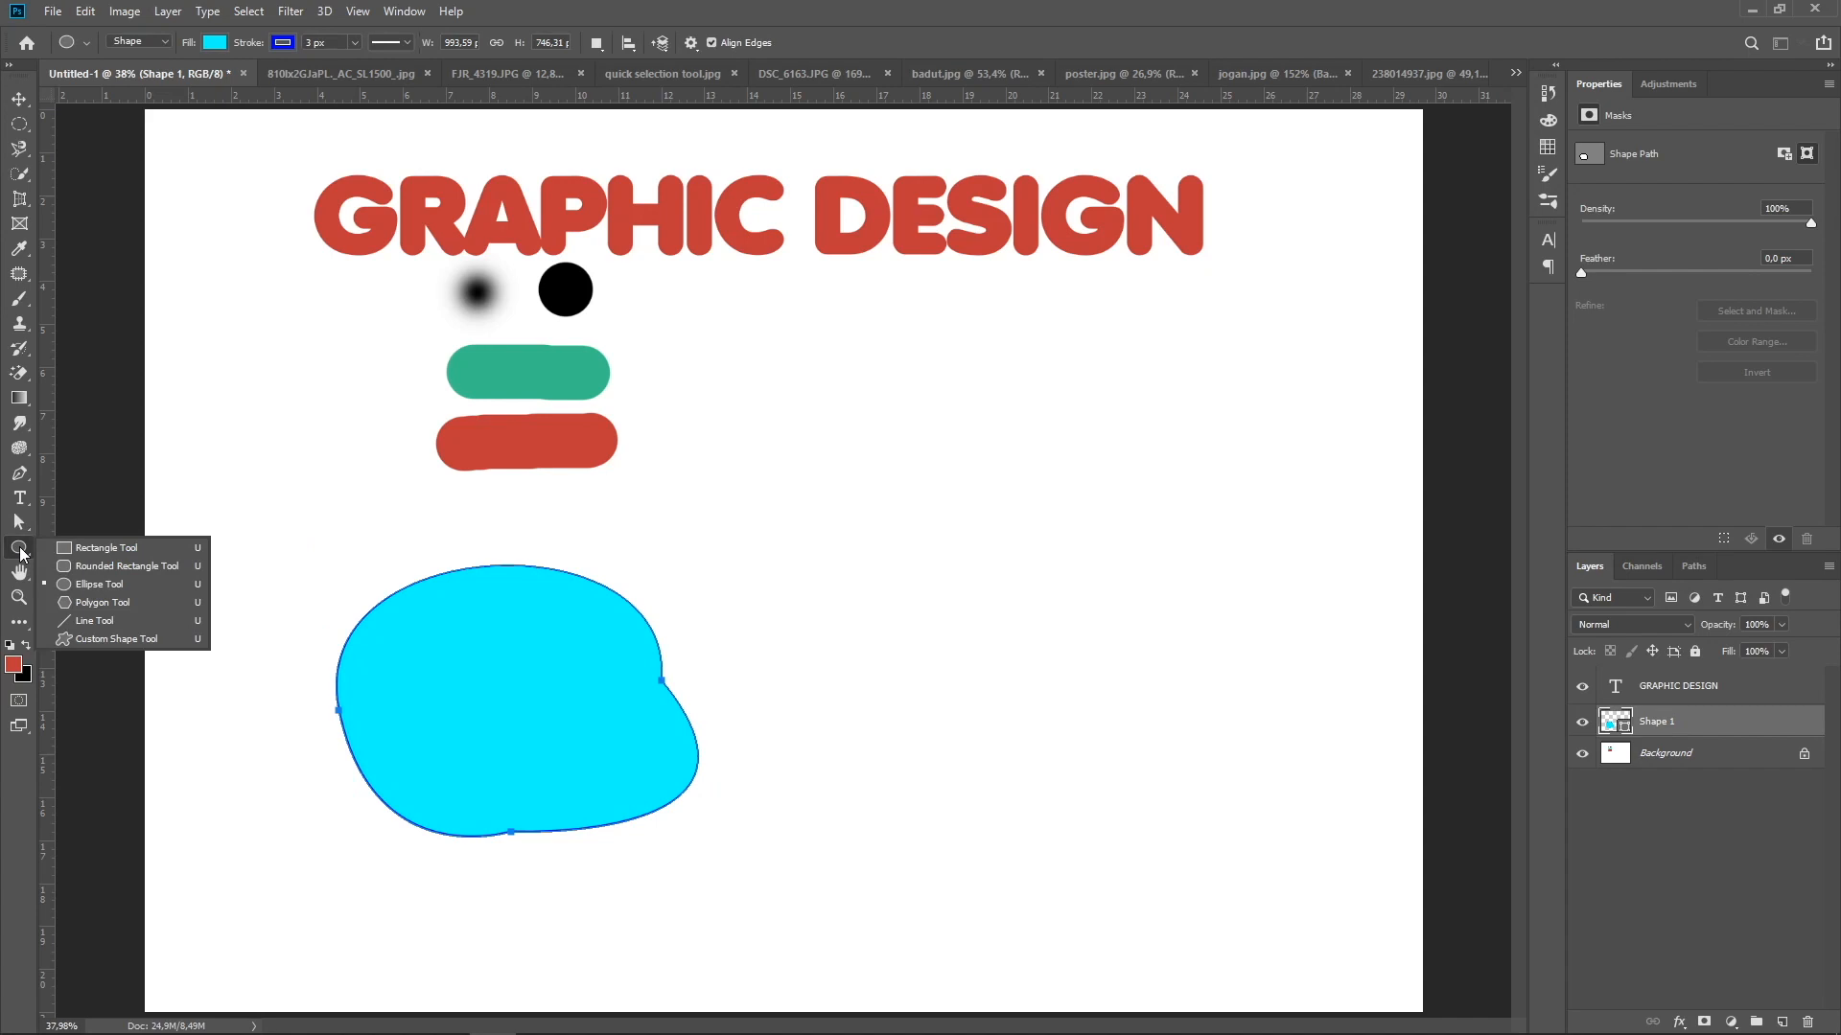
click(92, 550)
click(24, 549)
click(60, 562)
click(34, 550)
click(96, 584)
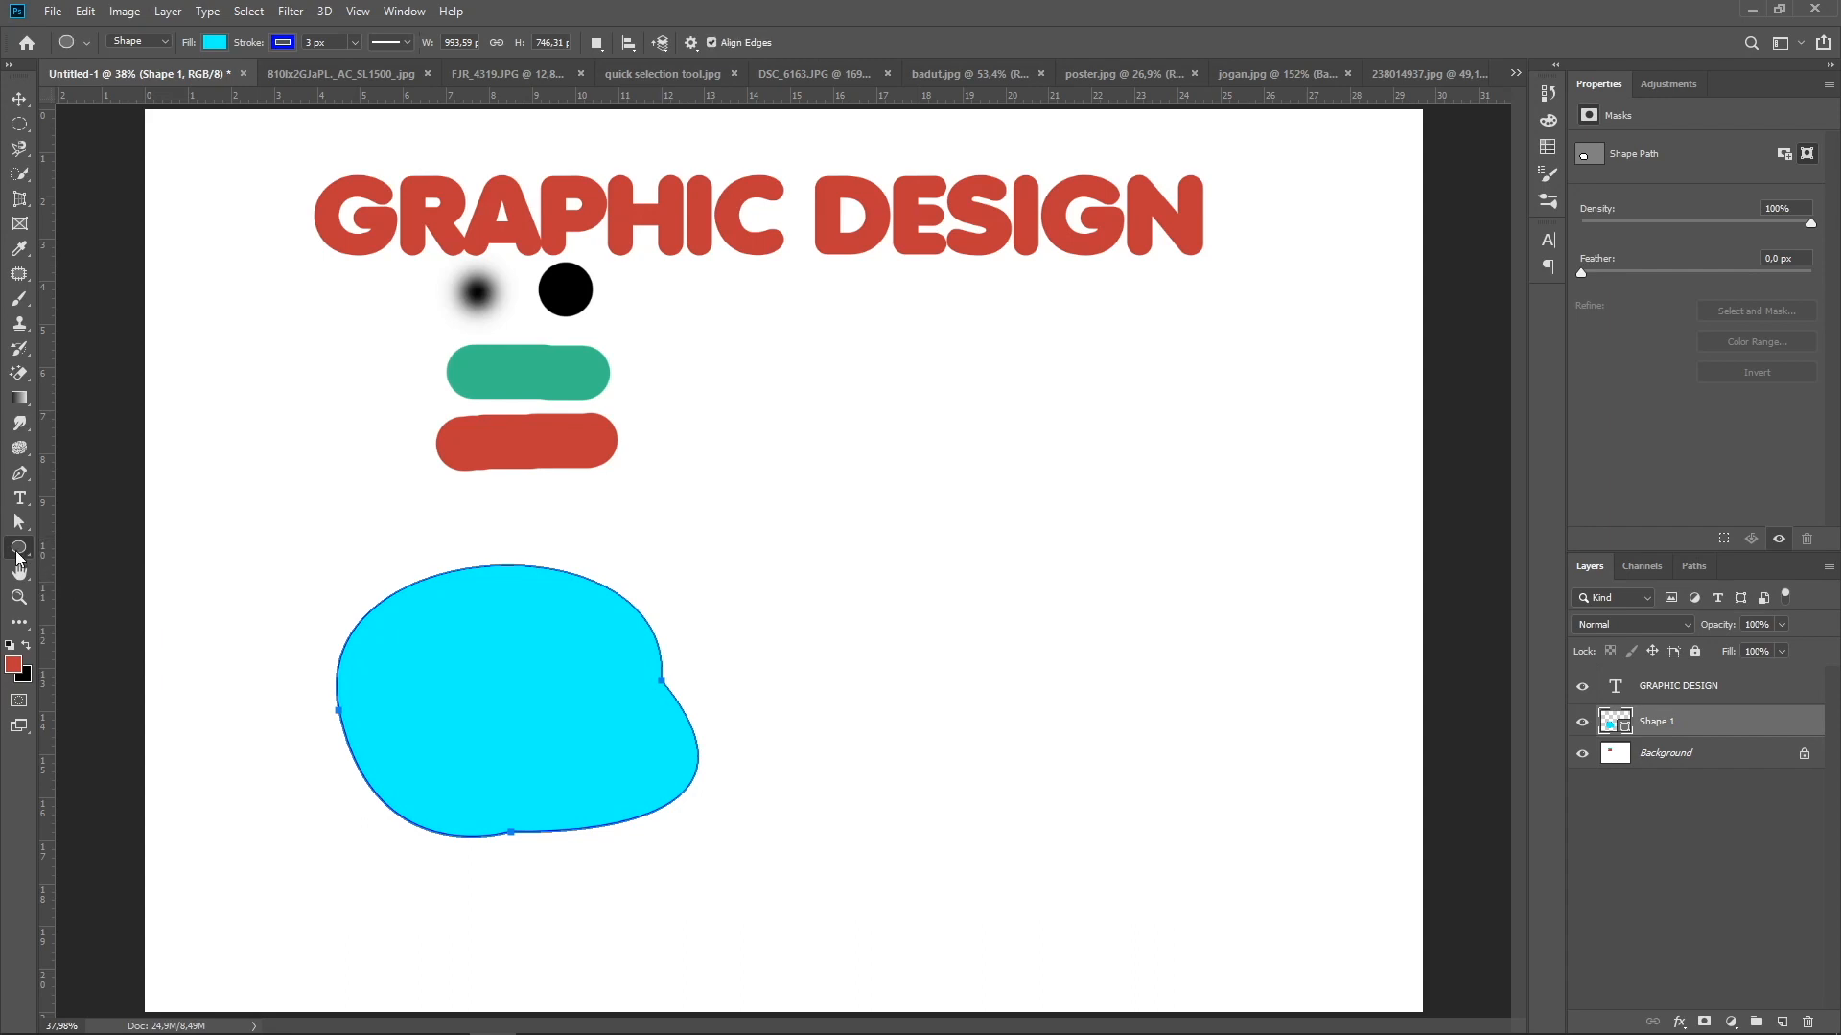
Draw a rectangle about 1057 × 673 px in the empty area right of the cyan shape and fill it with yellow
click(18, 557)
click(68, 555)
drag(747, 378, 1133, 623)
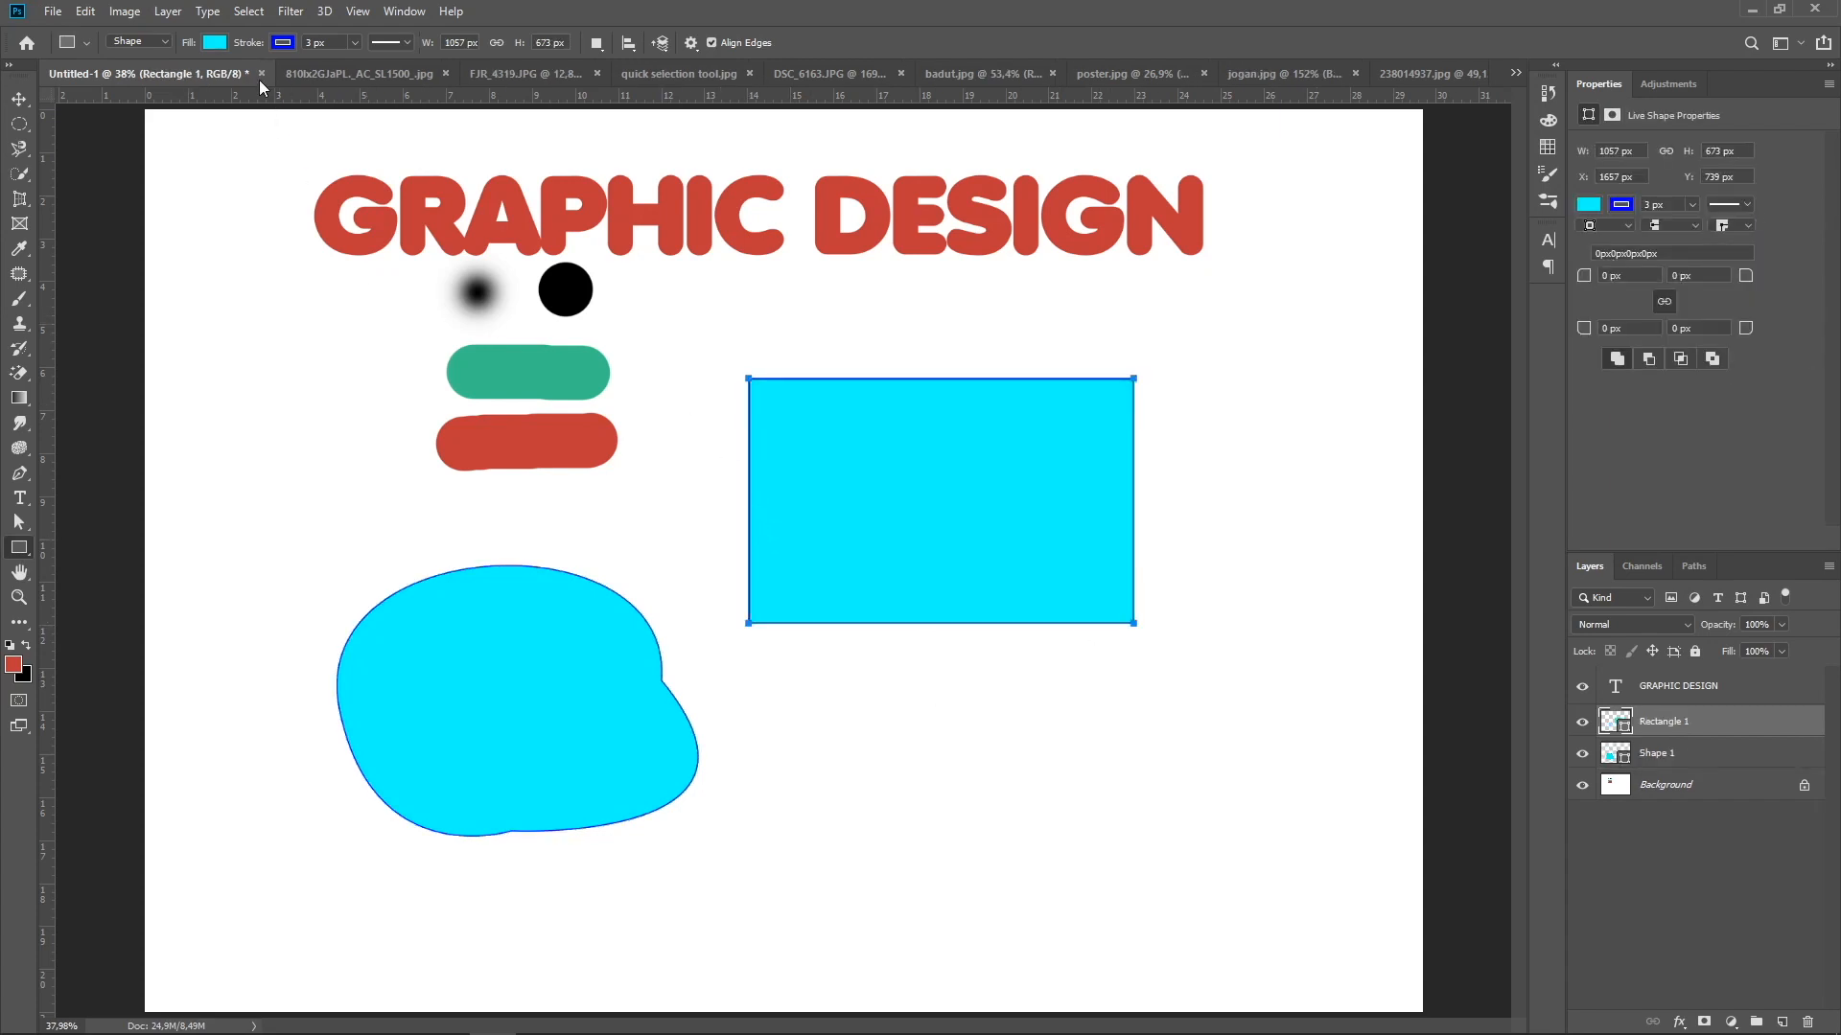
click(215, 42)
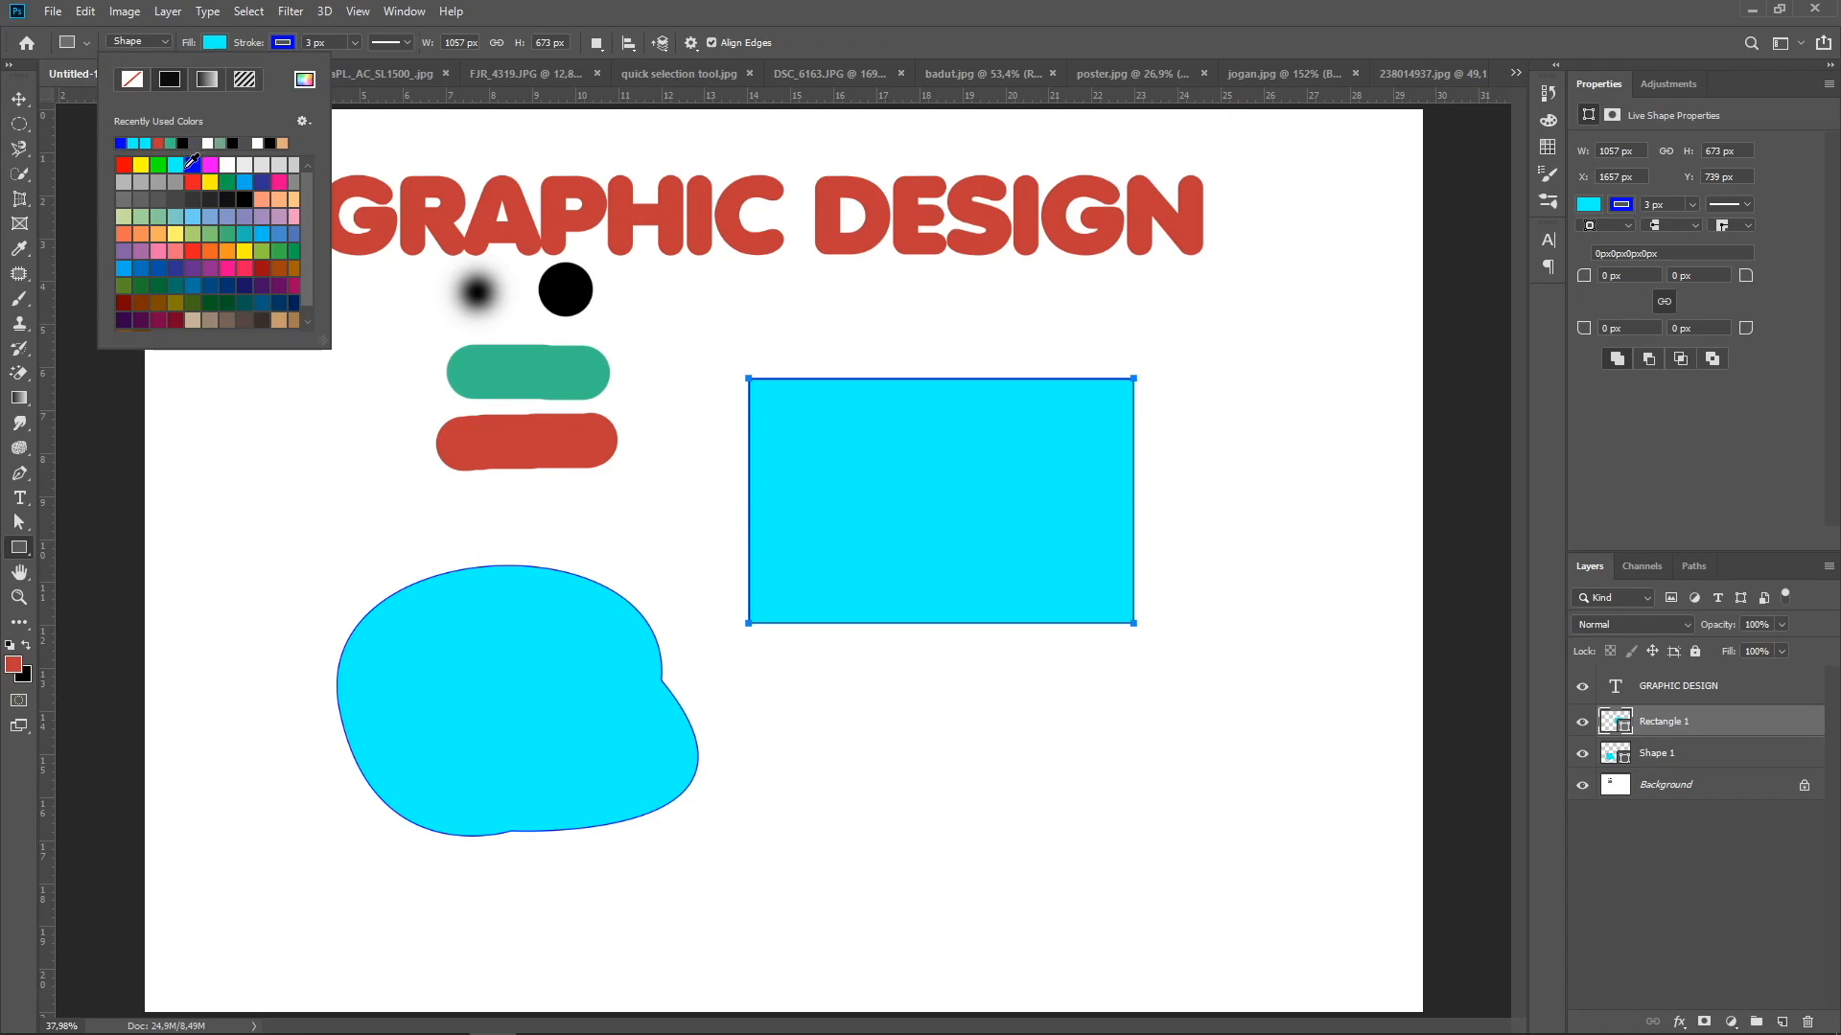
click(141, 165)
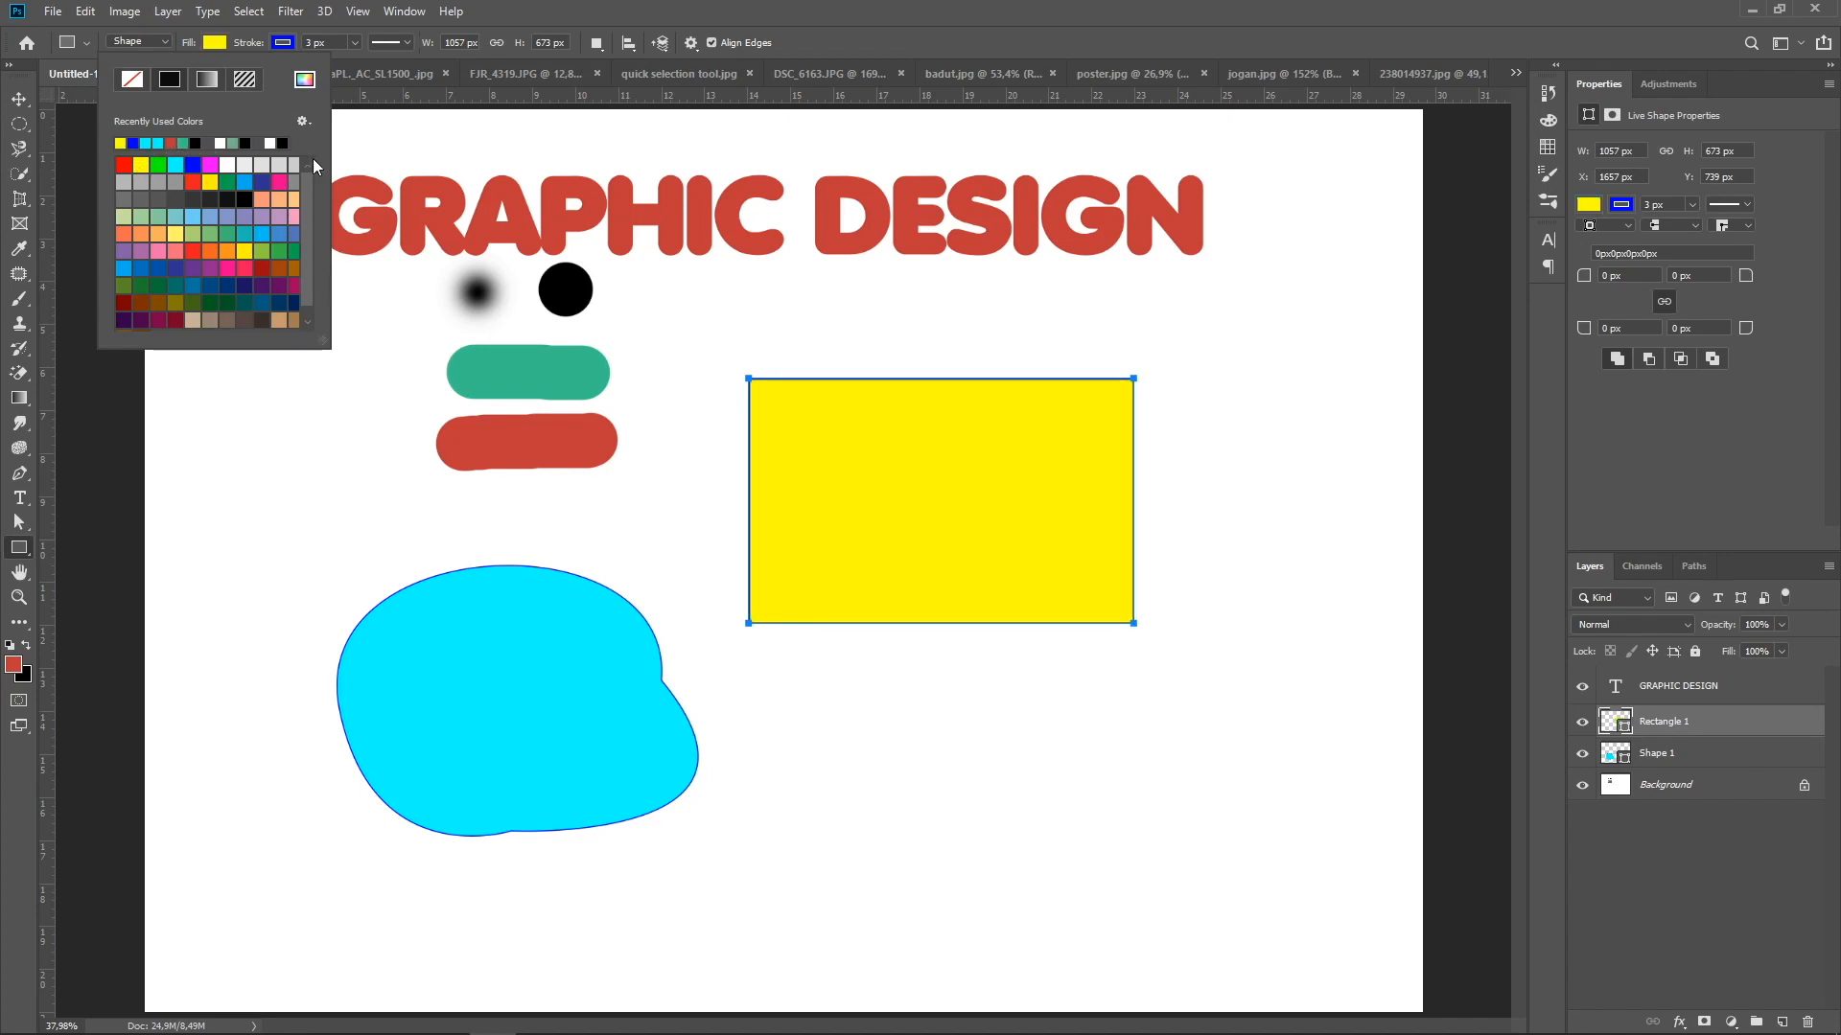
click(19, 101)
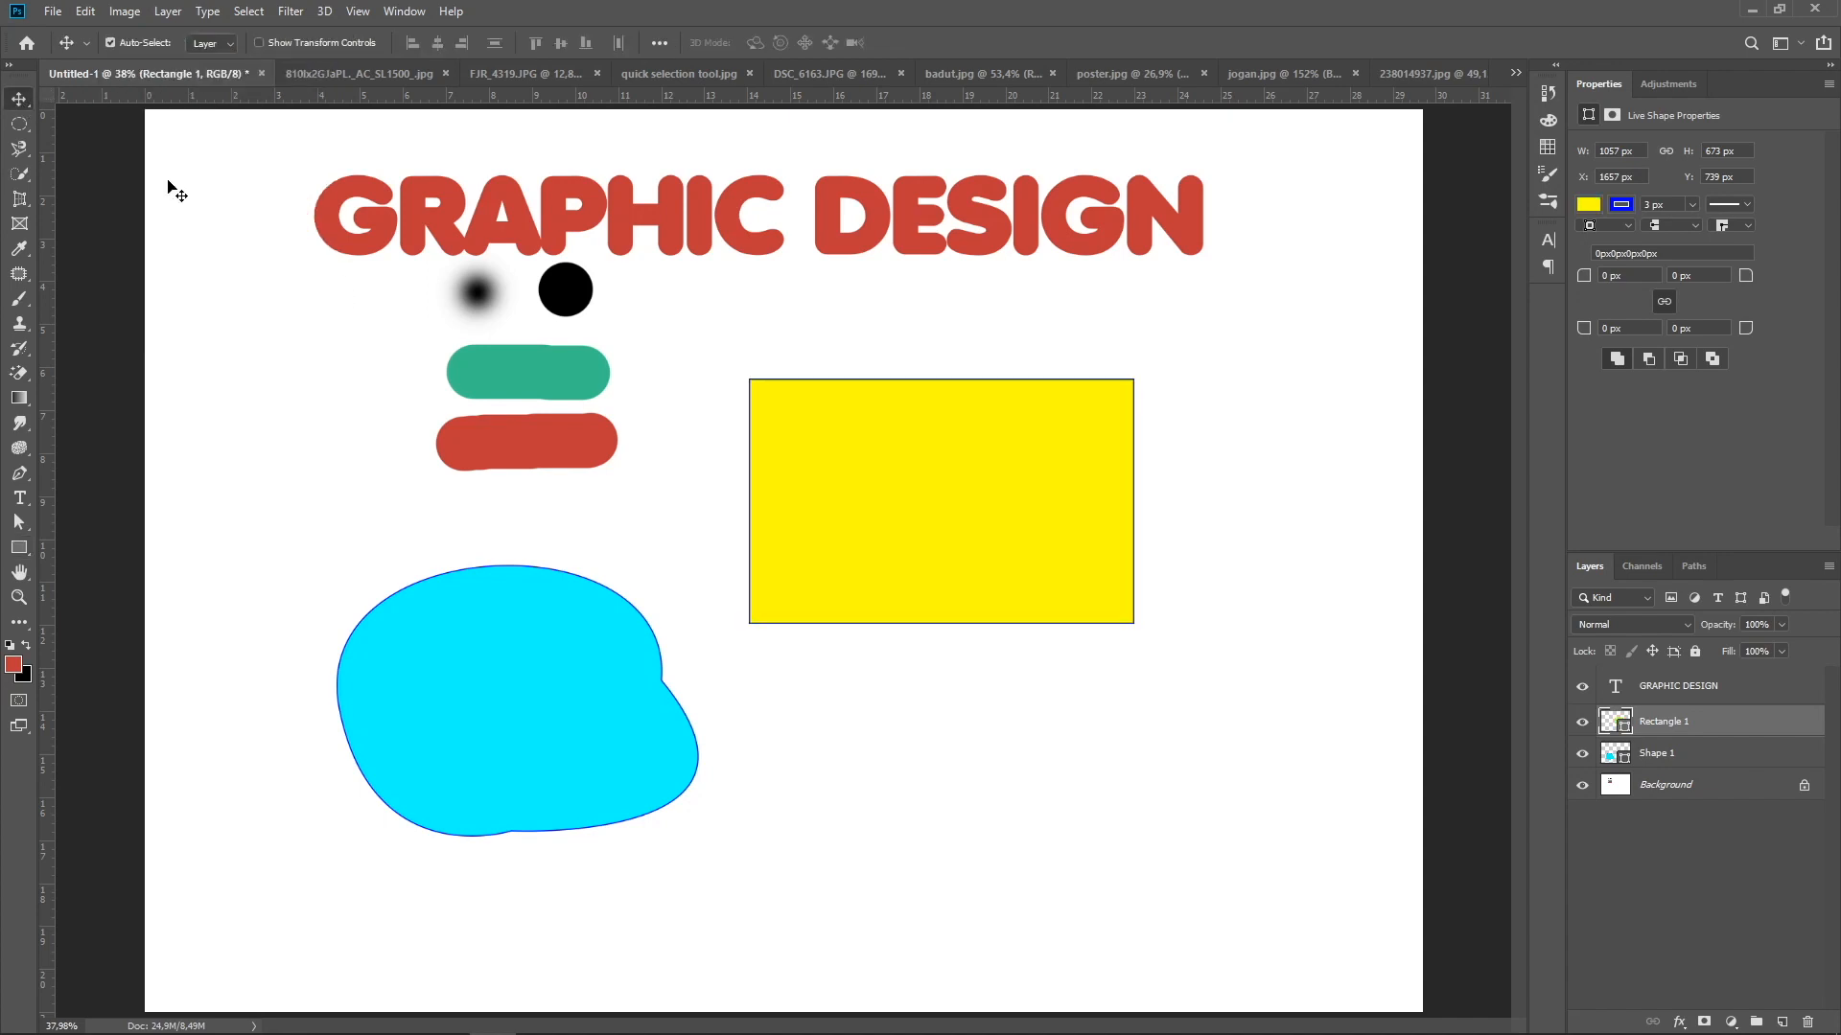
click(690, 513)
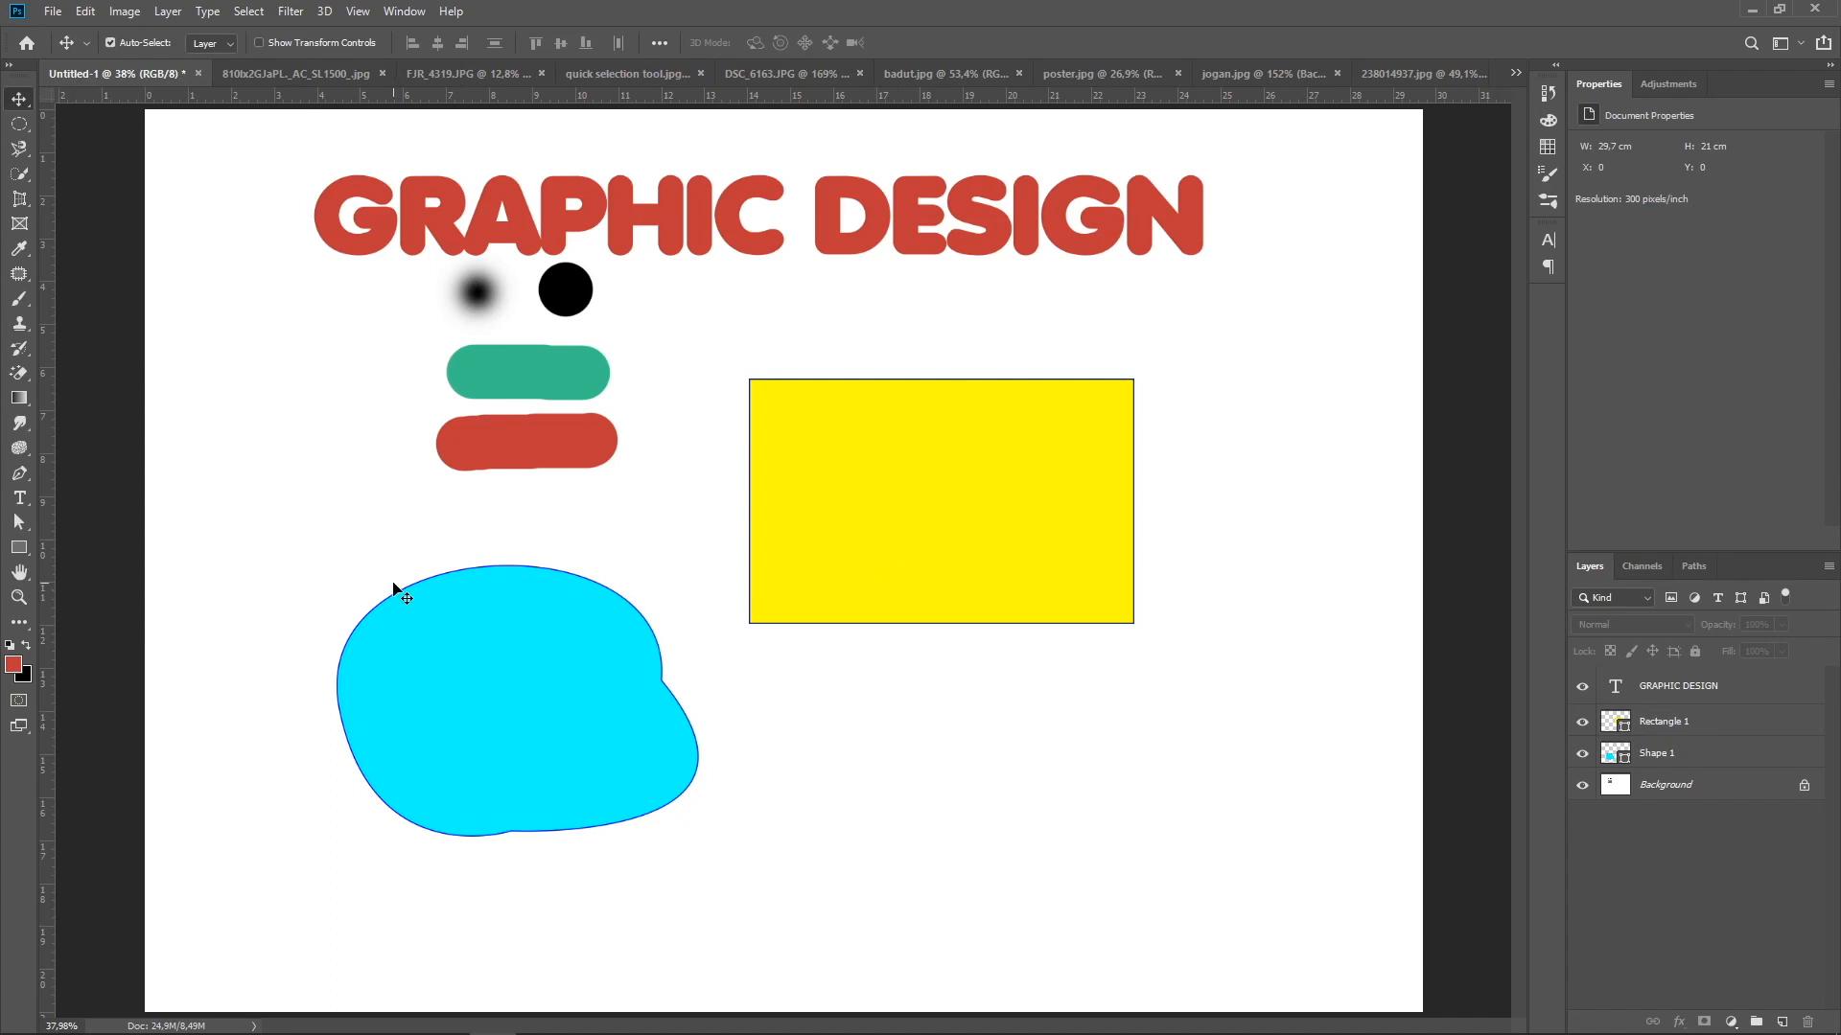
Activate the Hand tool, look through the open documents and magnify the lips in DSC_6163.JPG
click(26, 571)
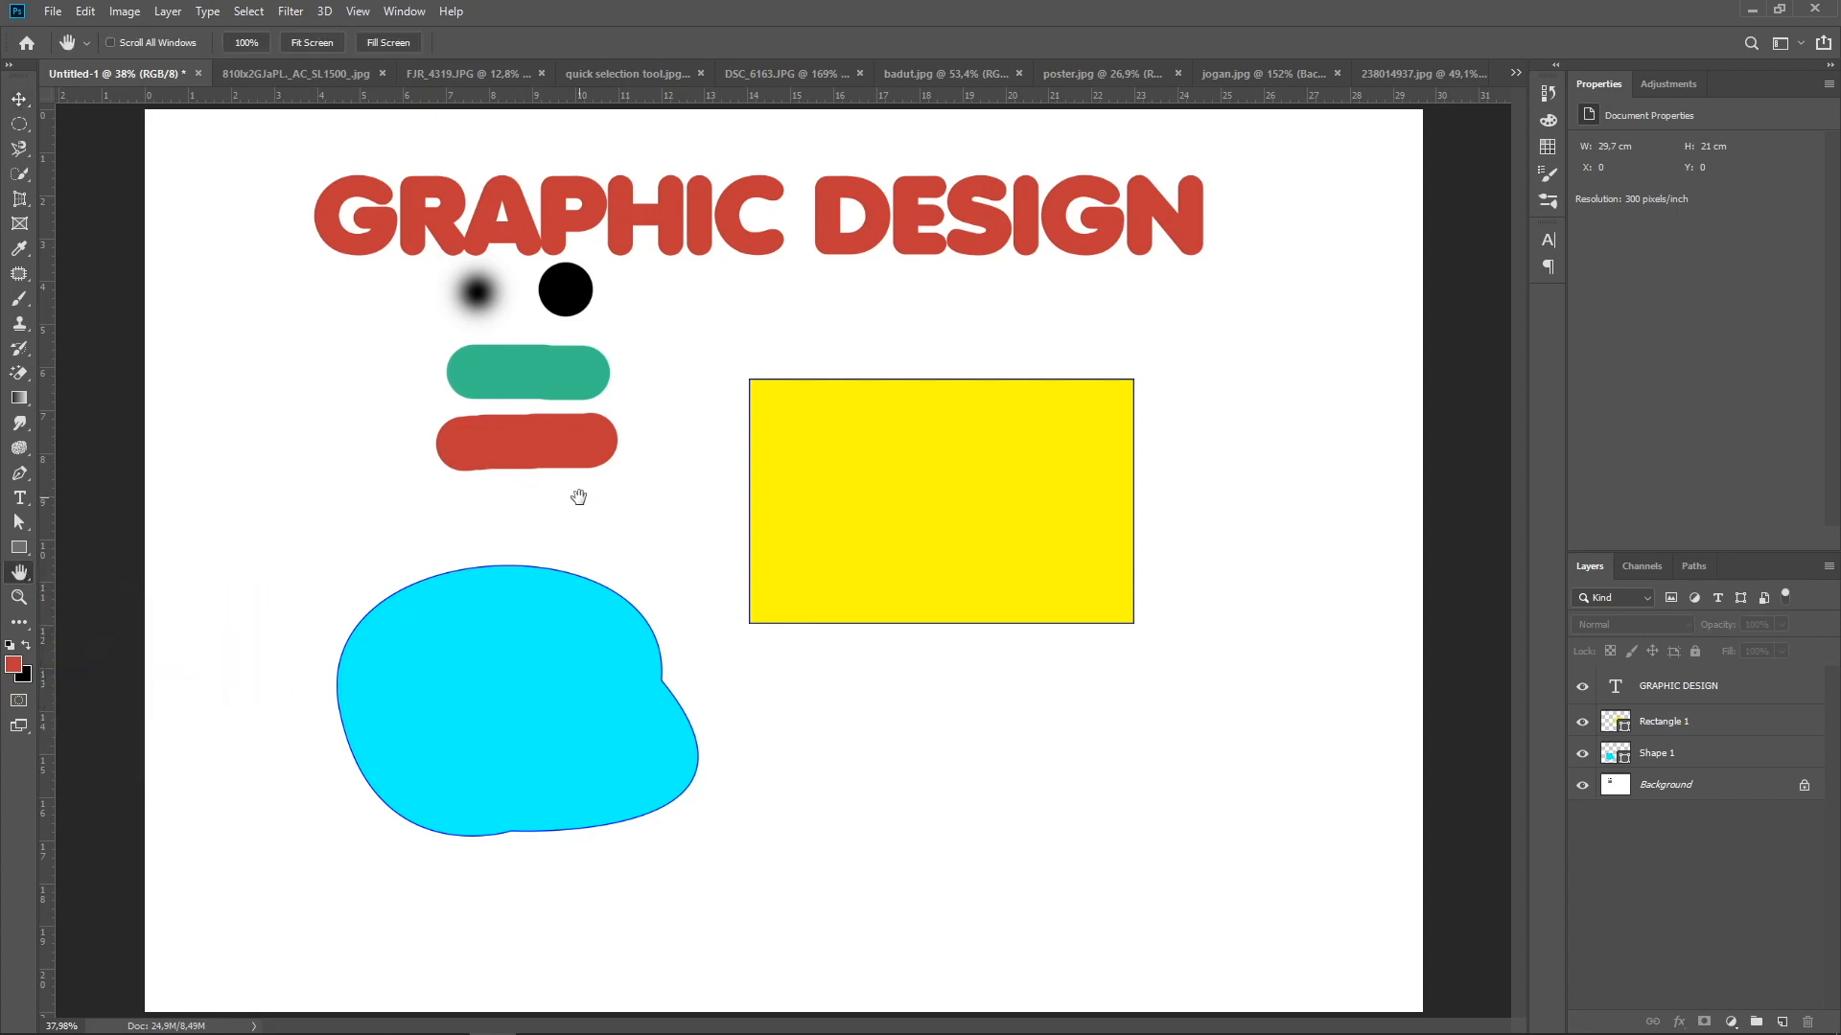
scroll(579, 497, up, 3)
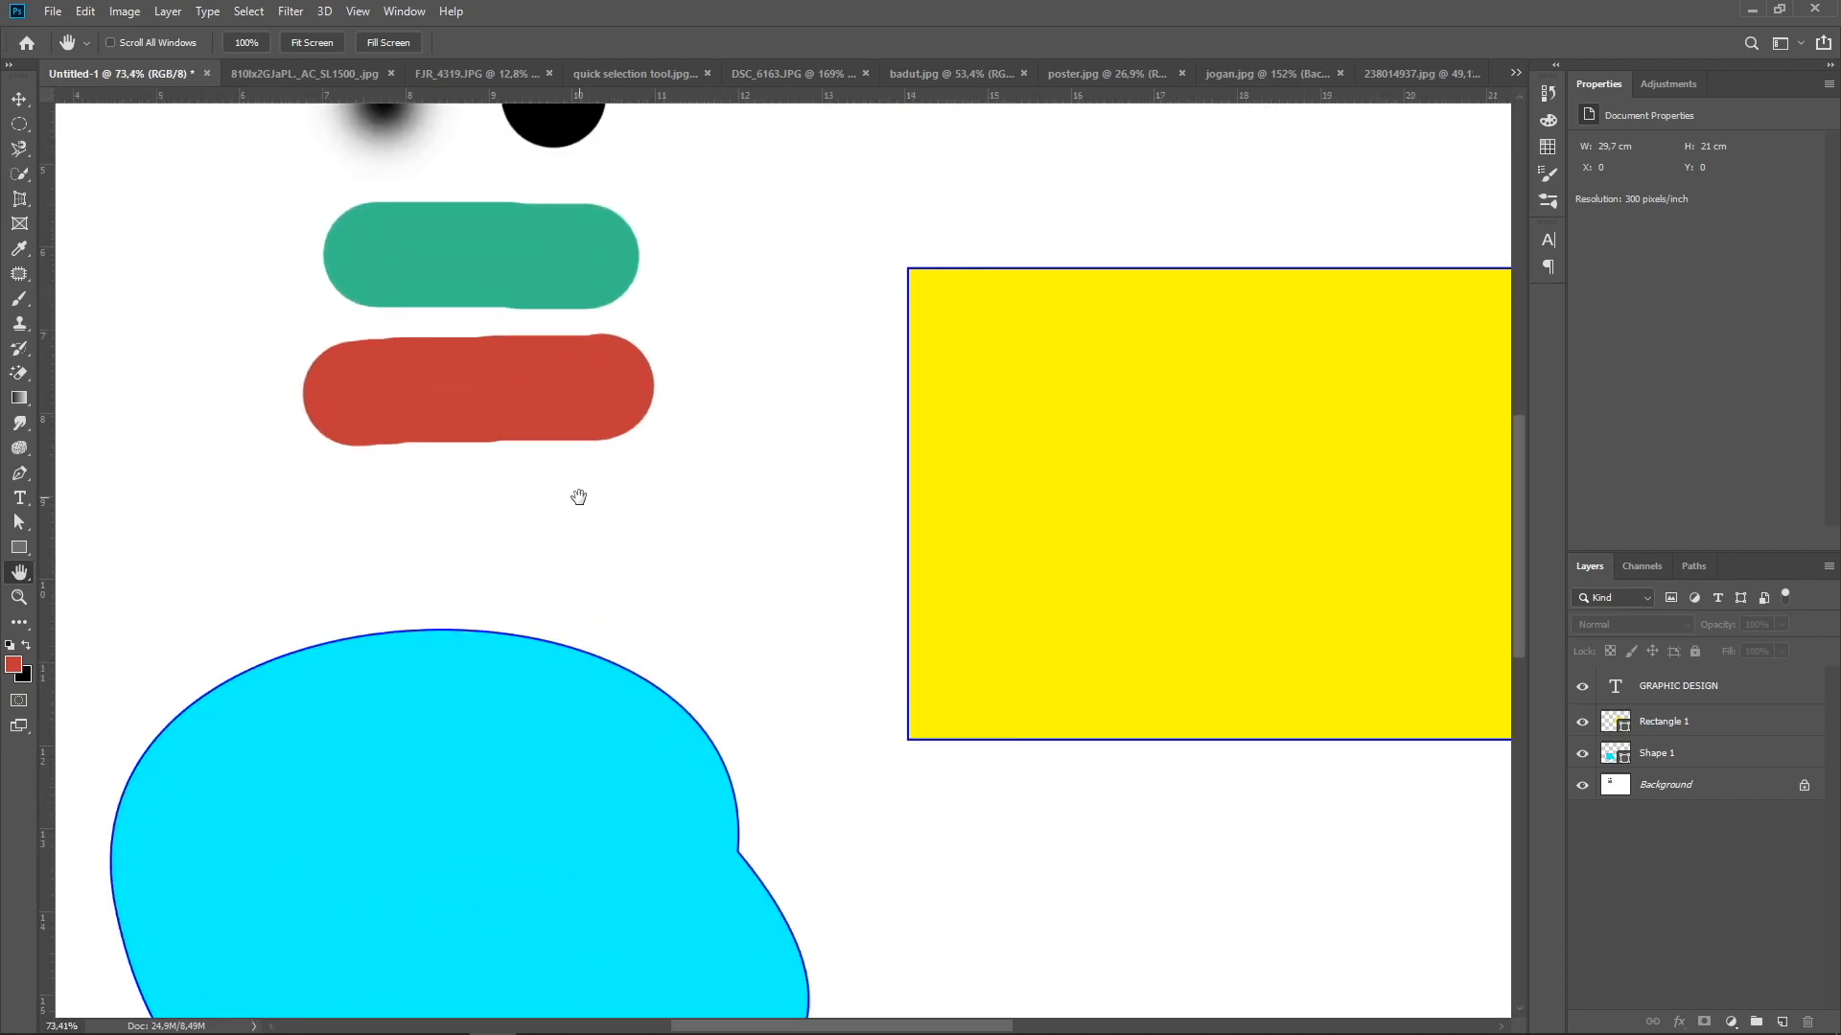
click(987, 72)
click(1102, 72)
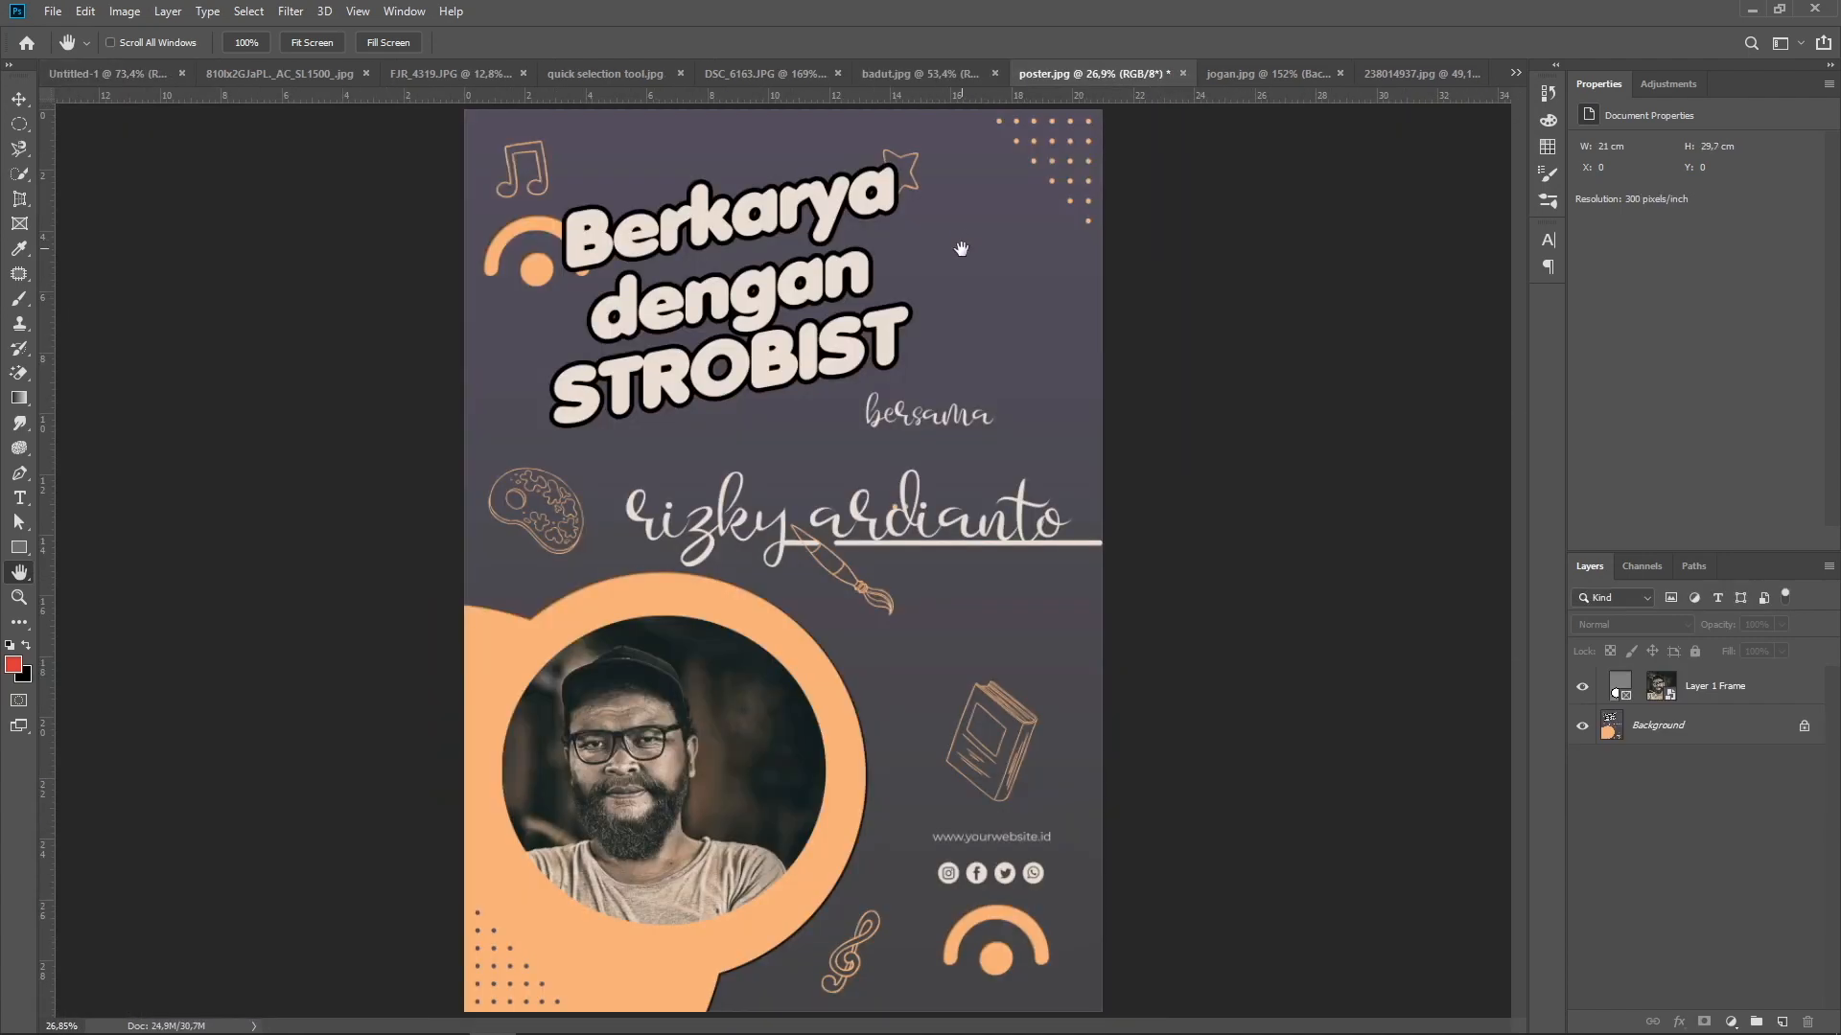
click(1262, 75)
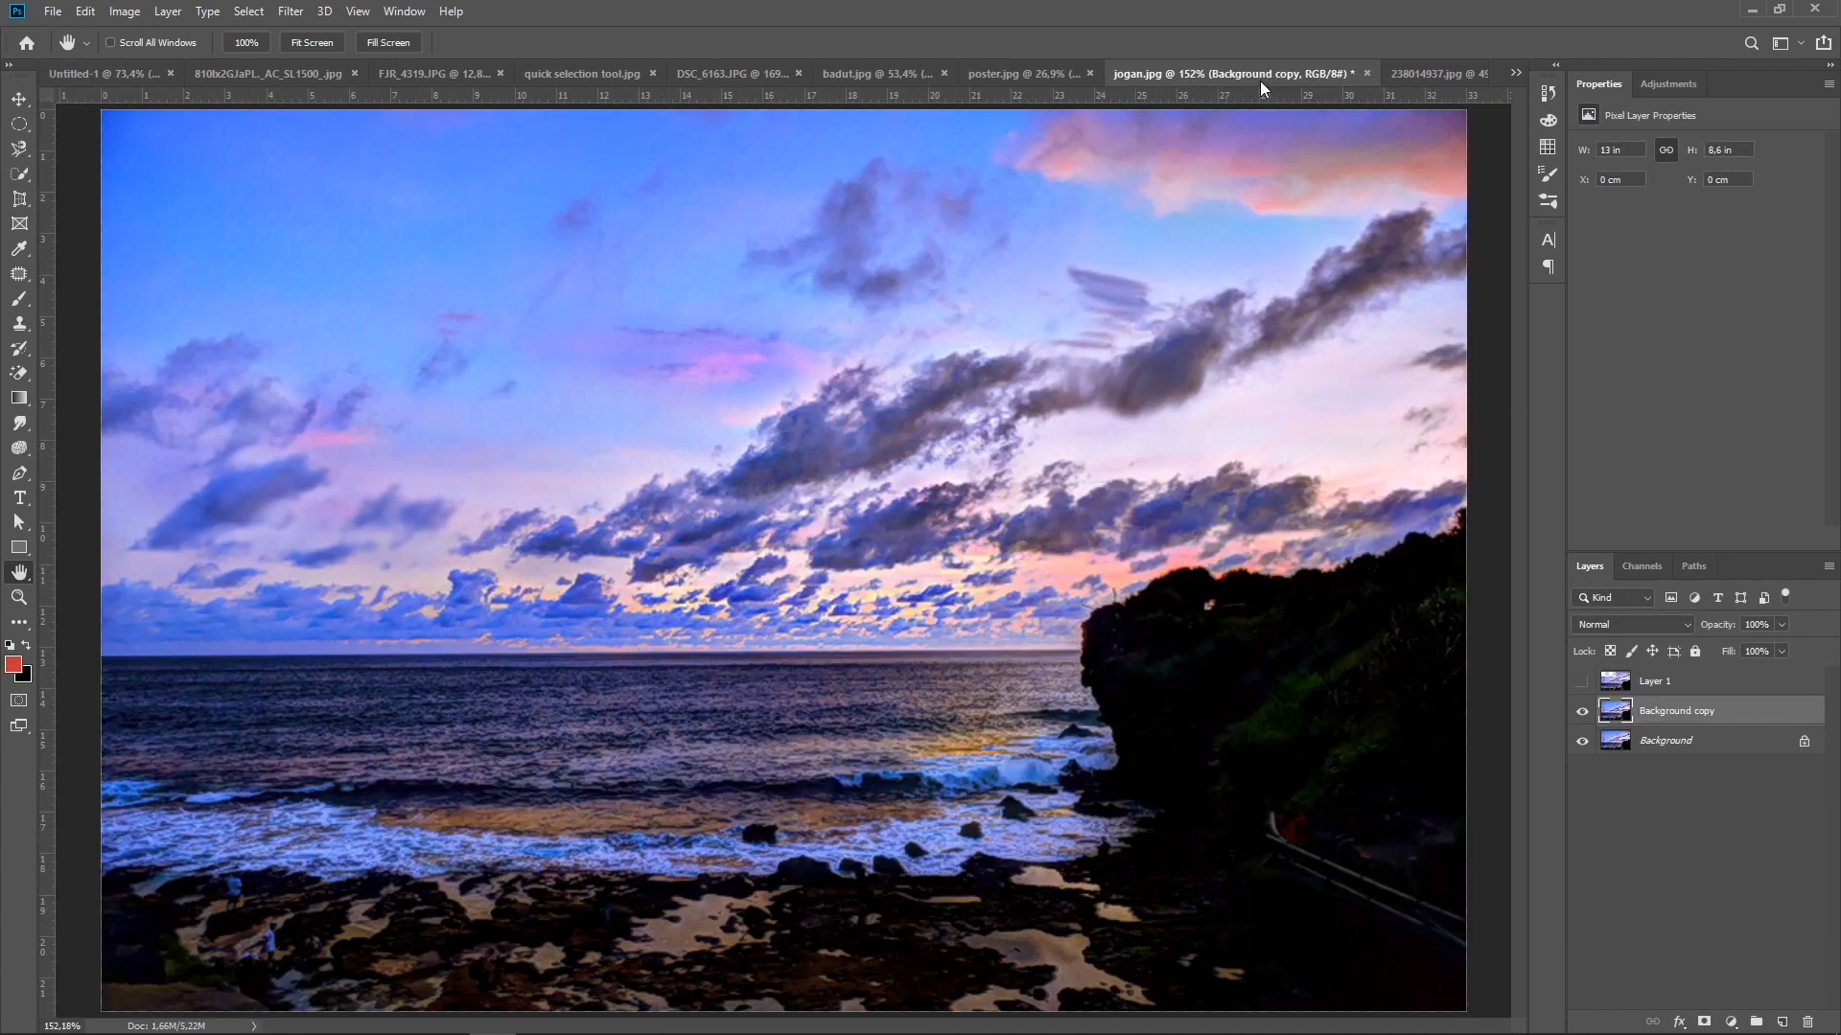
click(731, 74)
scroll(1163, 450, up, 2)
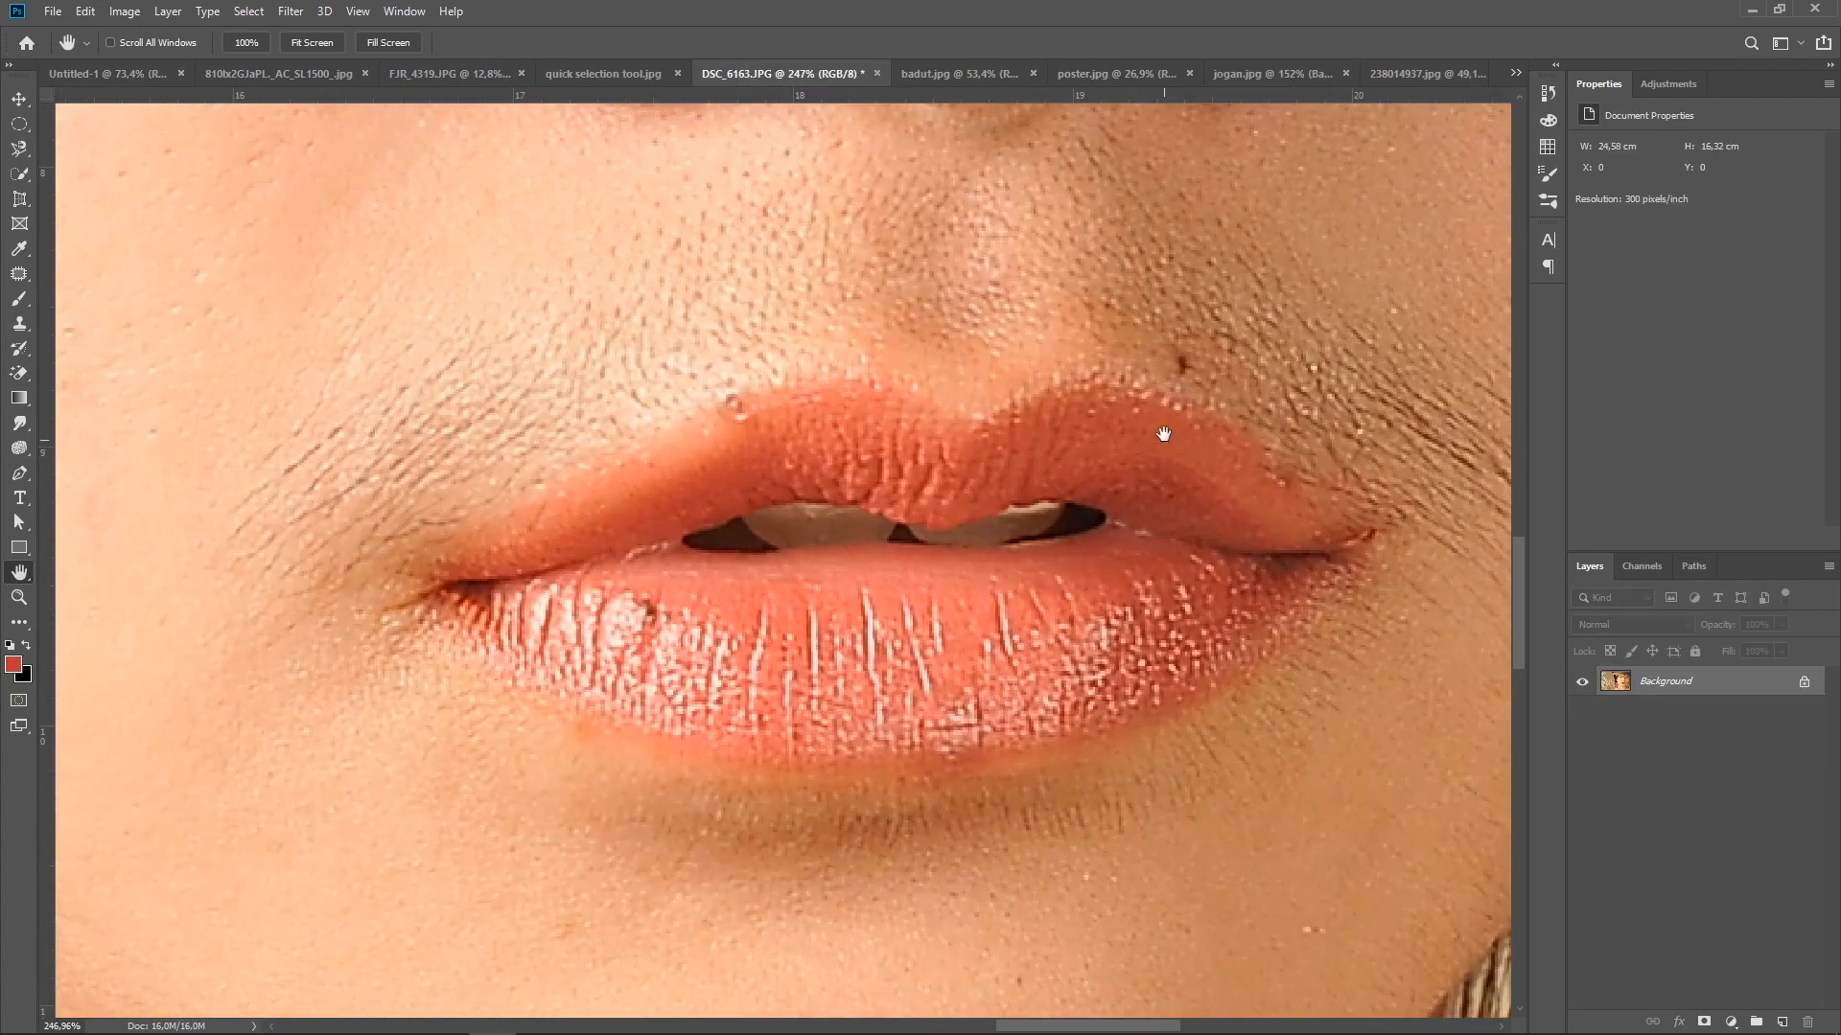
Pan across the magnified portrait with the Hand tool to examine the nose and cheek
drag(1179, 398, 671, 520)
drag(1011, 383, 917, 612)
drag(967, 358, 925, 612)
drag(690, 388, 1131, 567)
drag(619, 406, 957, 411)
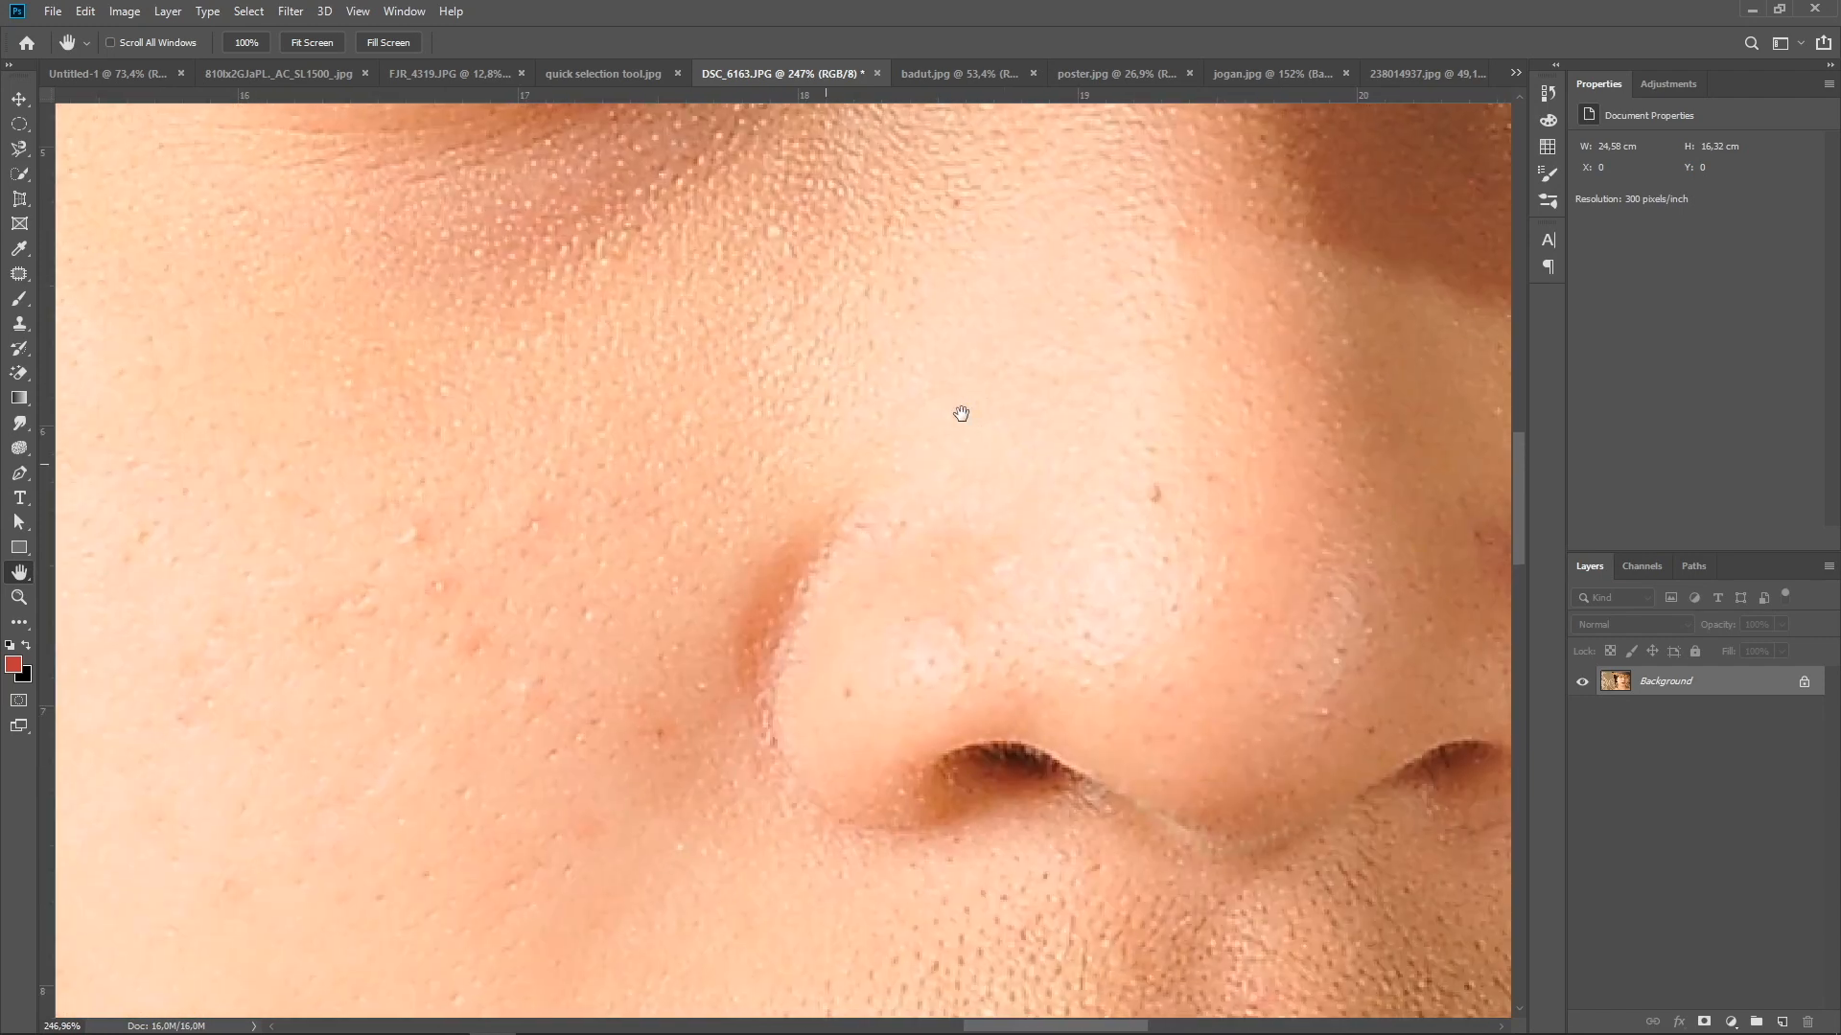
drag(209, 489, 537, 393)
drag(943, 452, 769, 366)
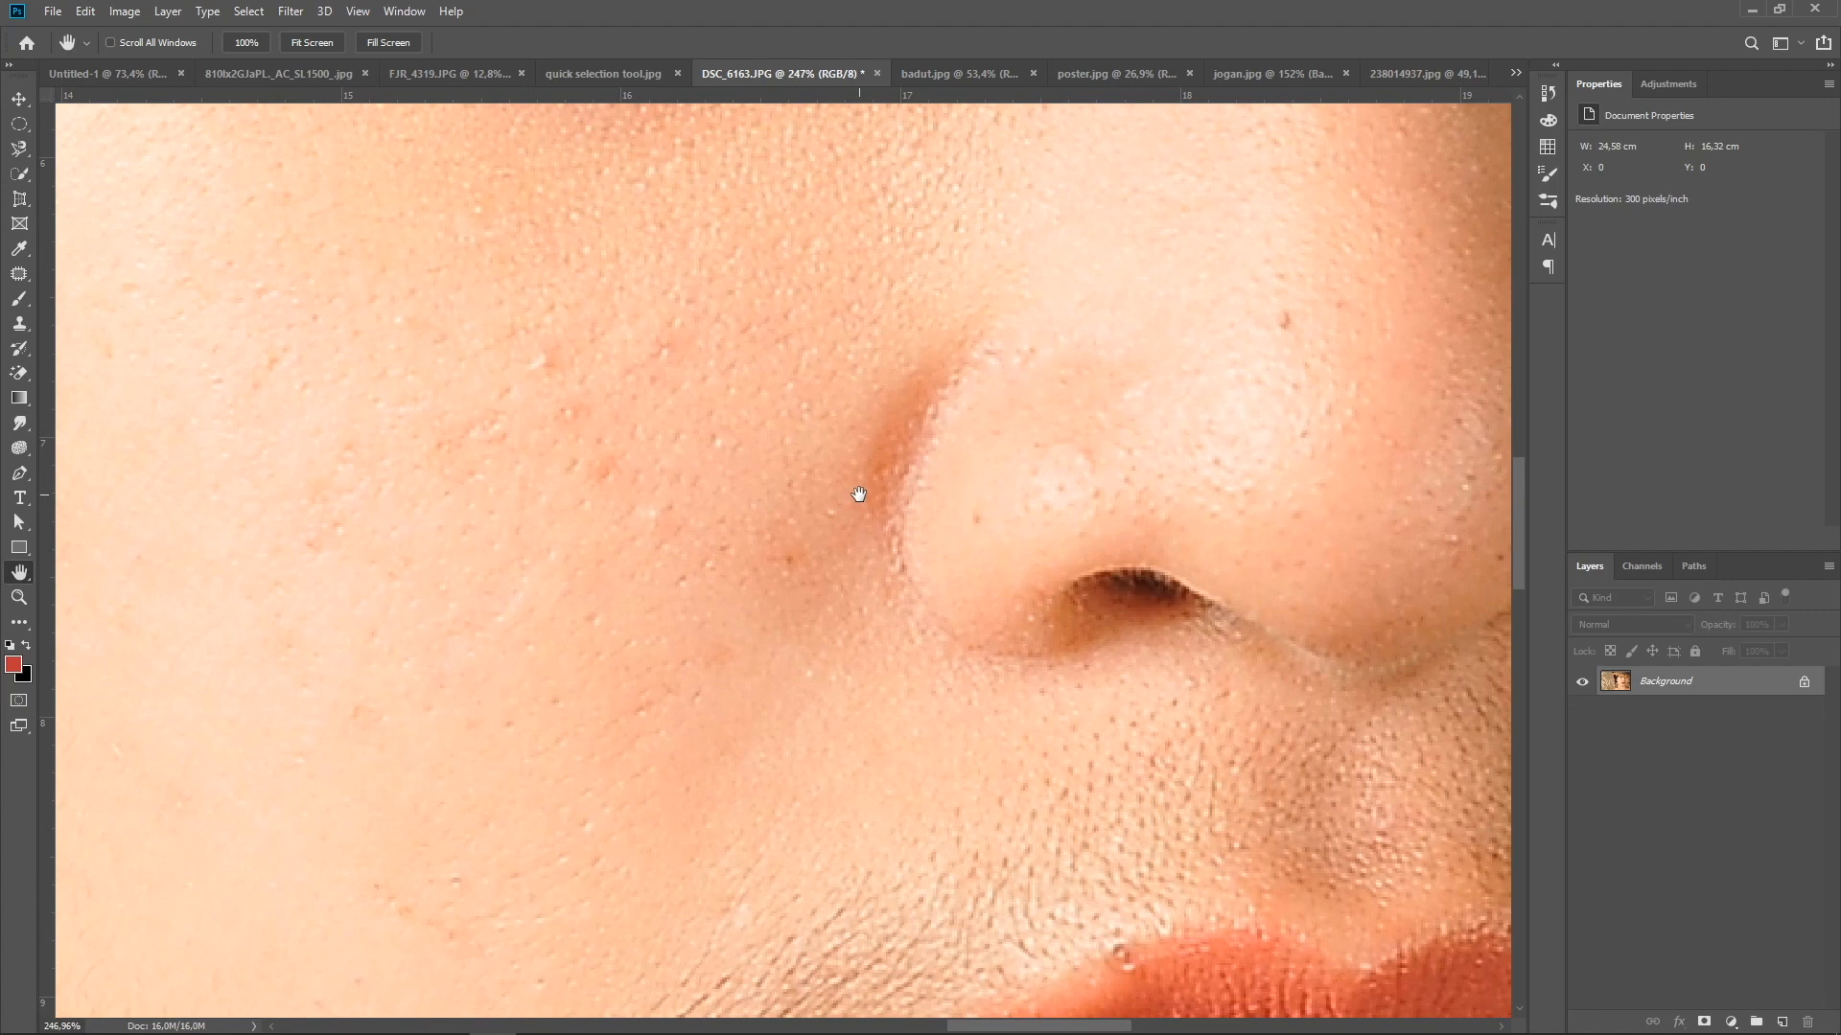
drag(744, 247, 736, 436)
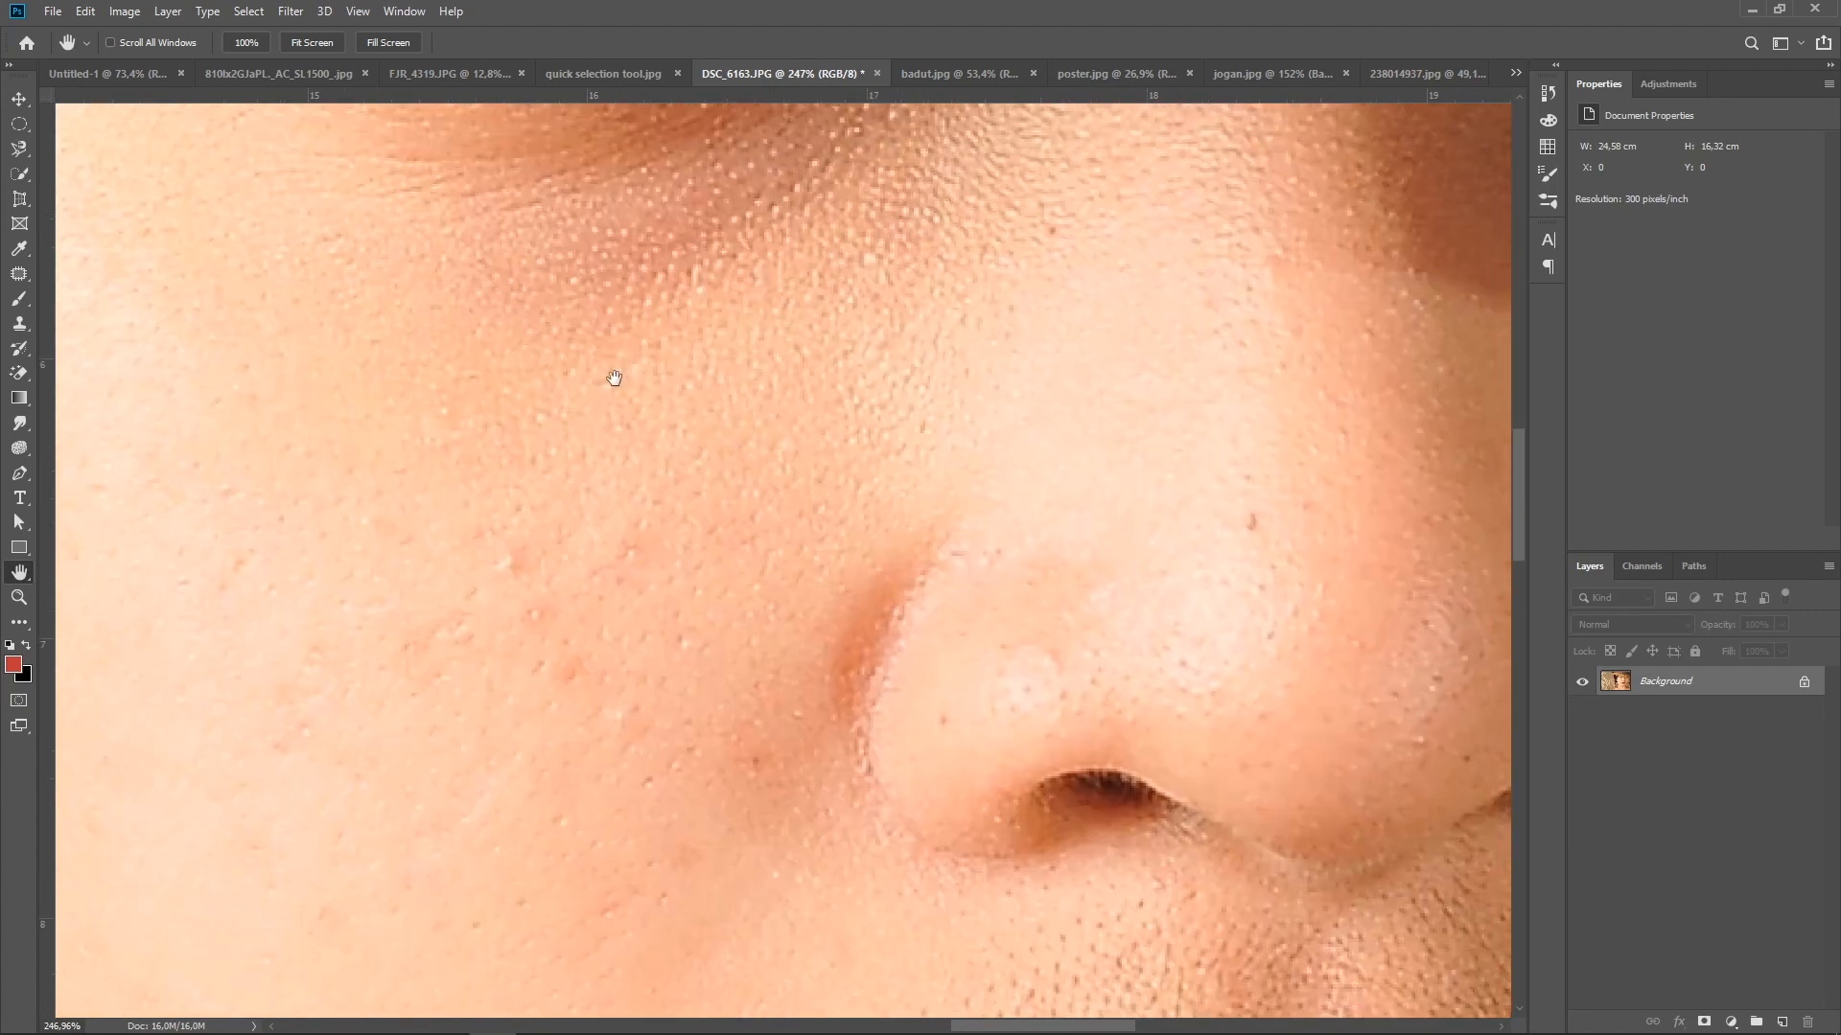
Activate the Move tool and pan around the face in DSC_6163.JPG with the temporary Hand tool
click(20, 102)
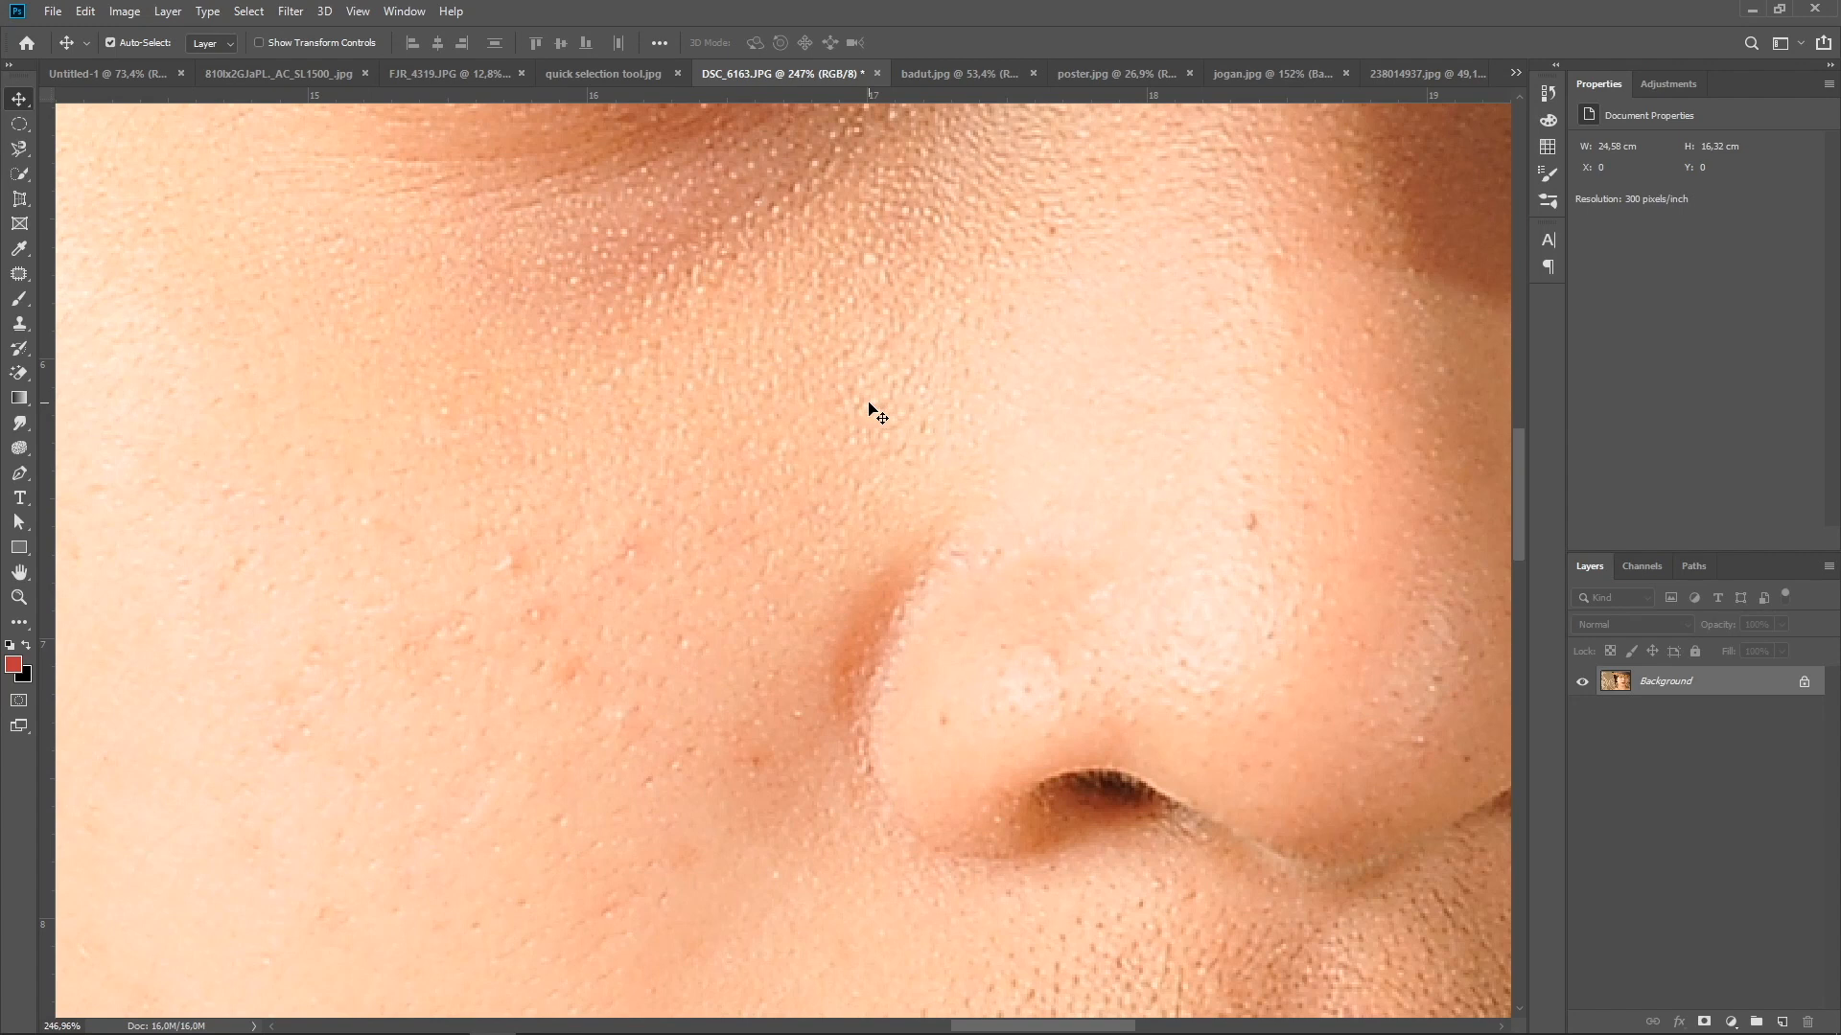
key(space)
drag(868, 401, 744, 538)
drag(1016, 505, 715, 390)
drag(901, 678, 959, 386)
drag(781, 646, 996, 467)
drag(618, 599, 896, 514)
drag(596, 534, 834, 608)
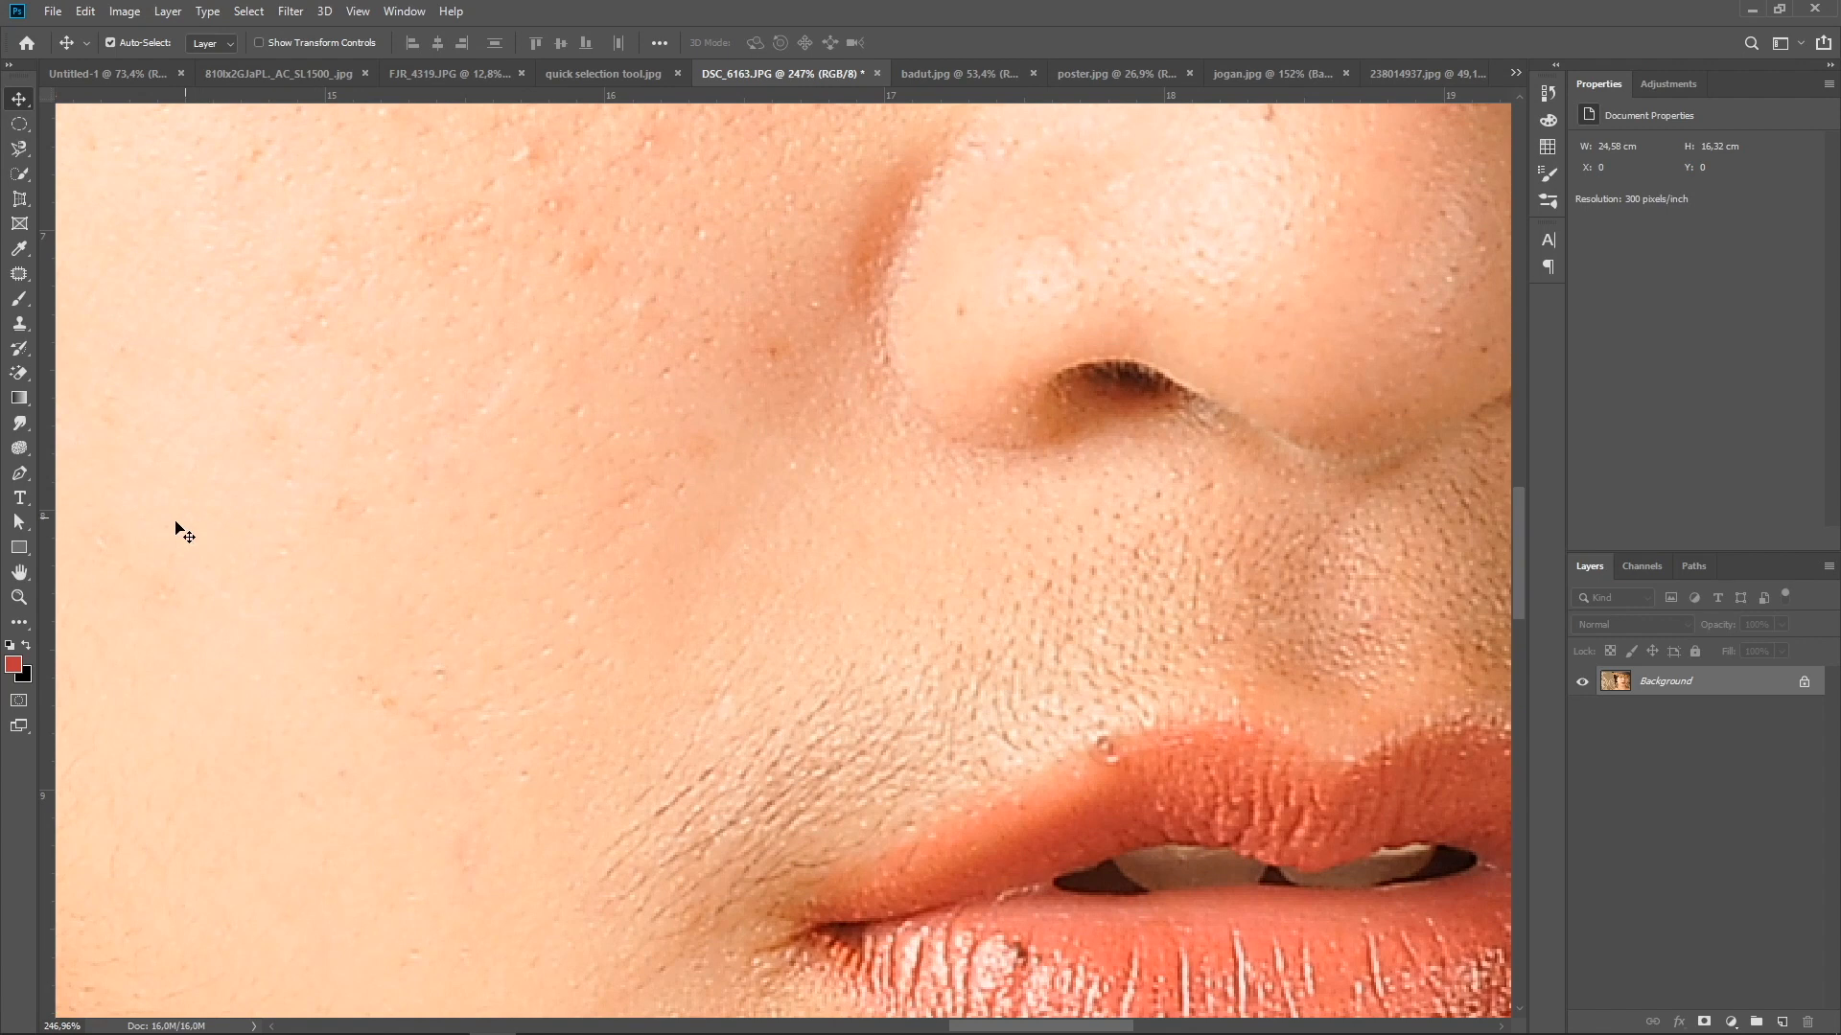
Use the Zoom tool with Scrubby Zoom to magnify the cheek down to pixel level and zoom back out
click(19, 598)
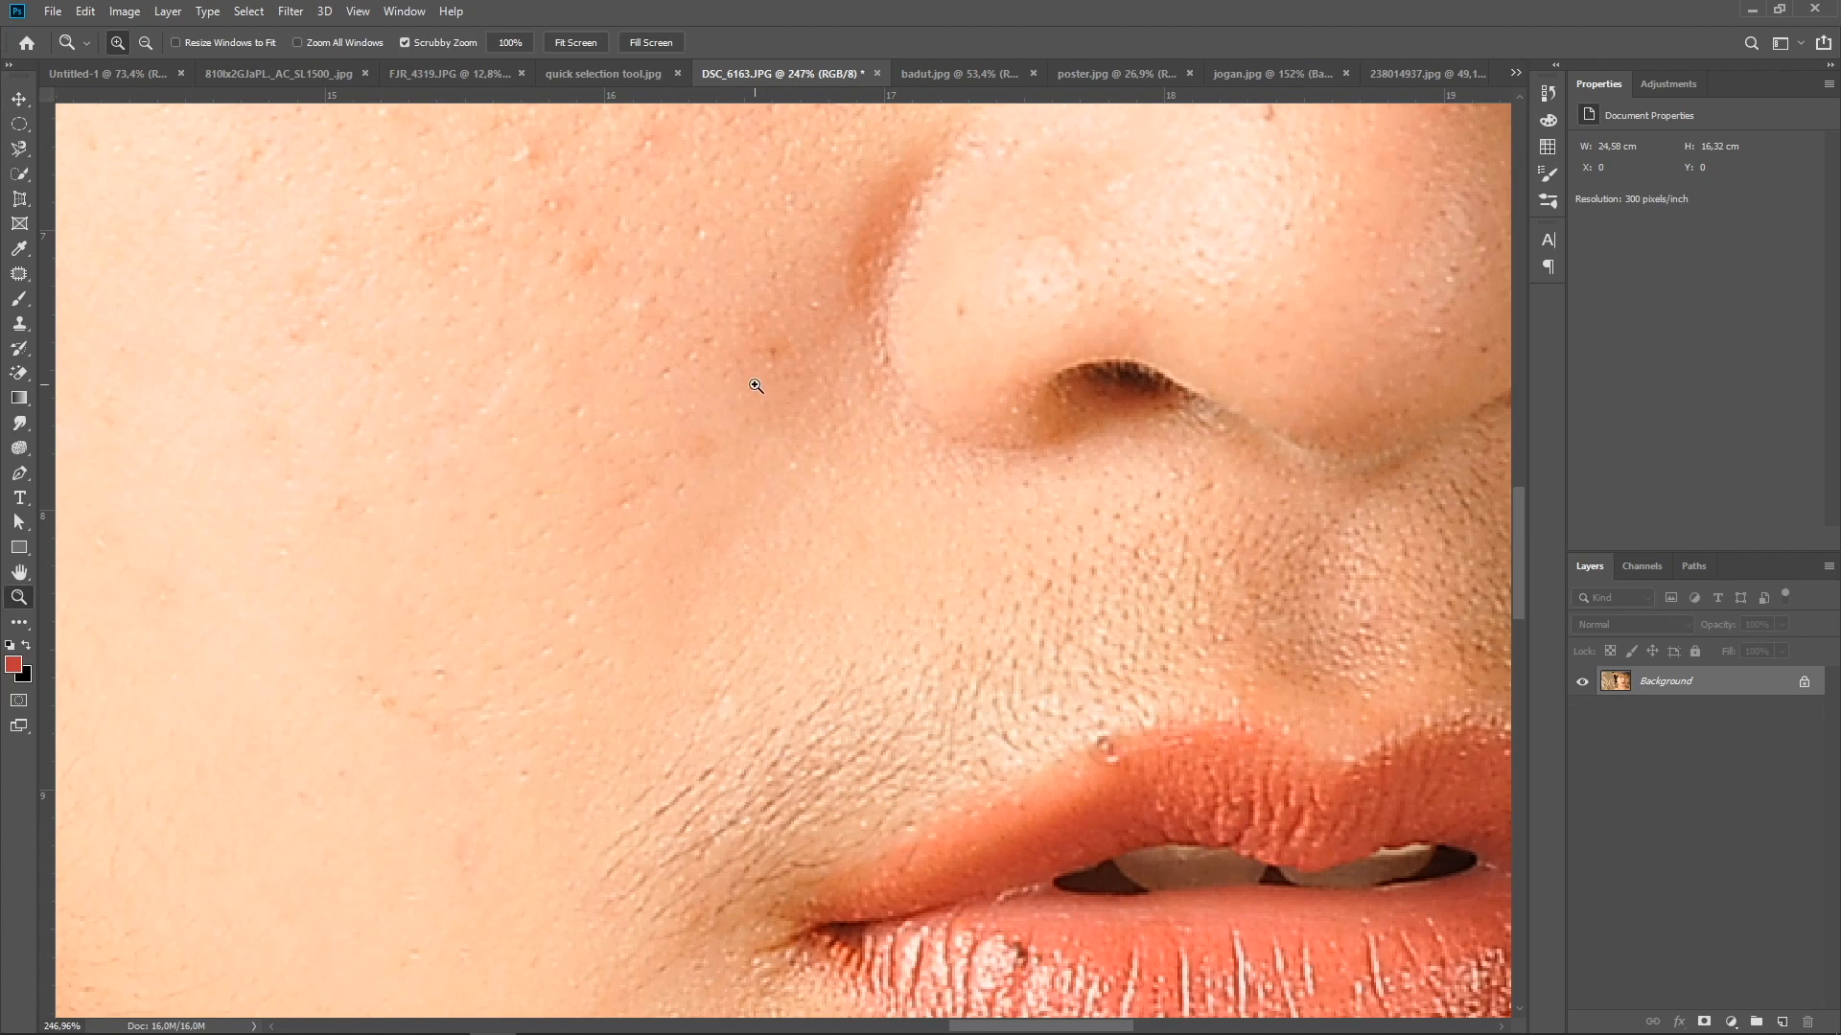
drag(584, 316, 795, 443)
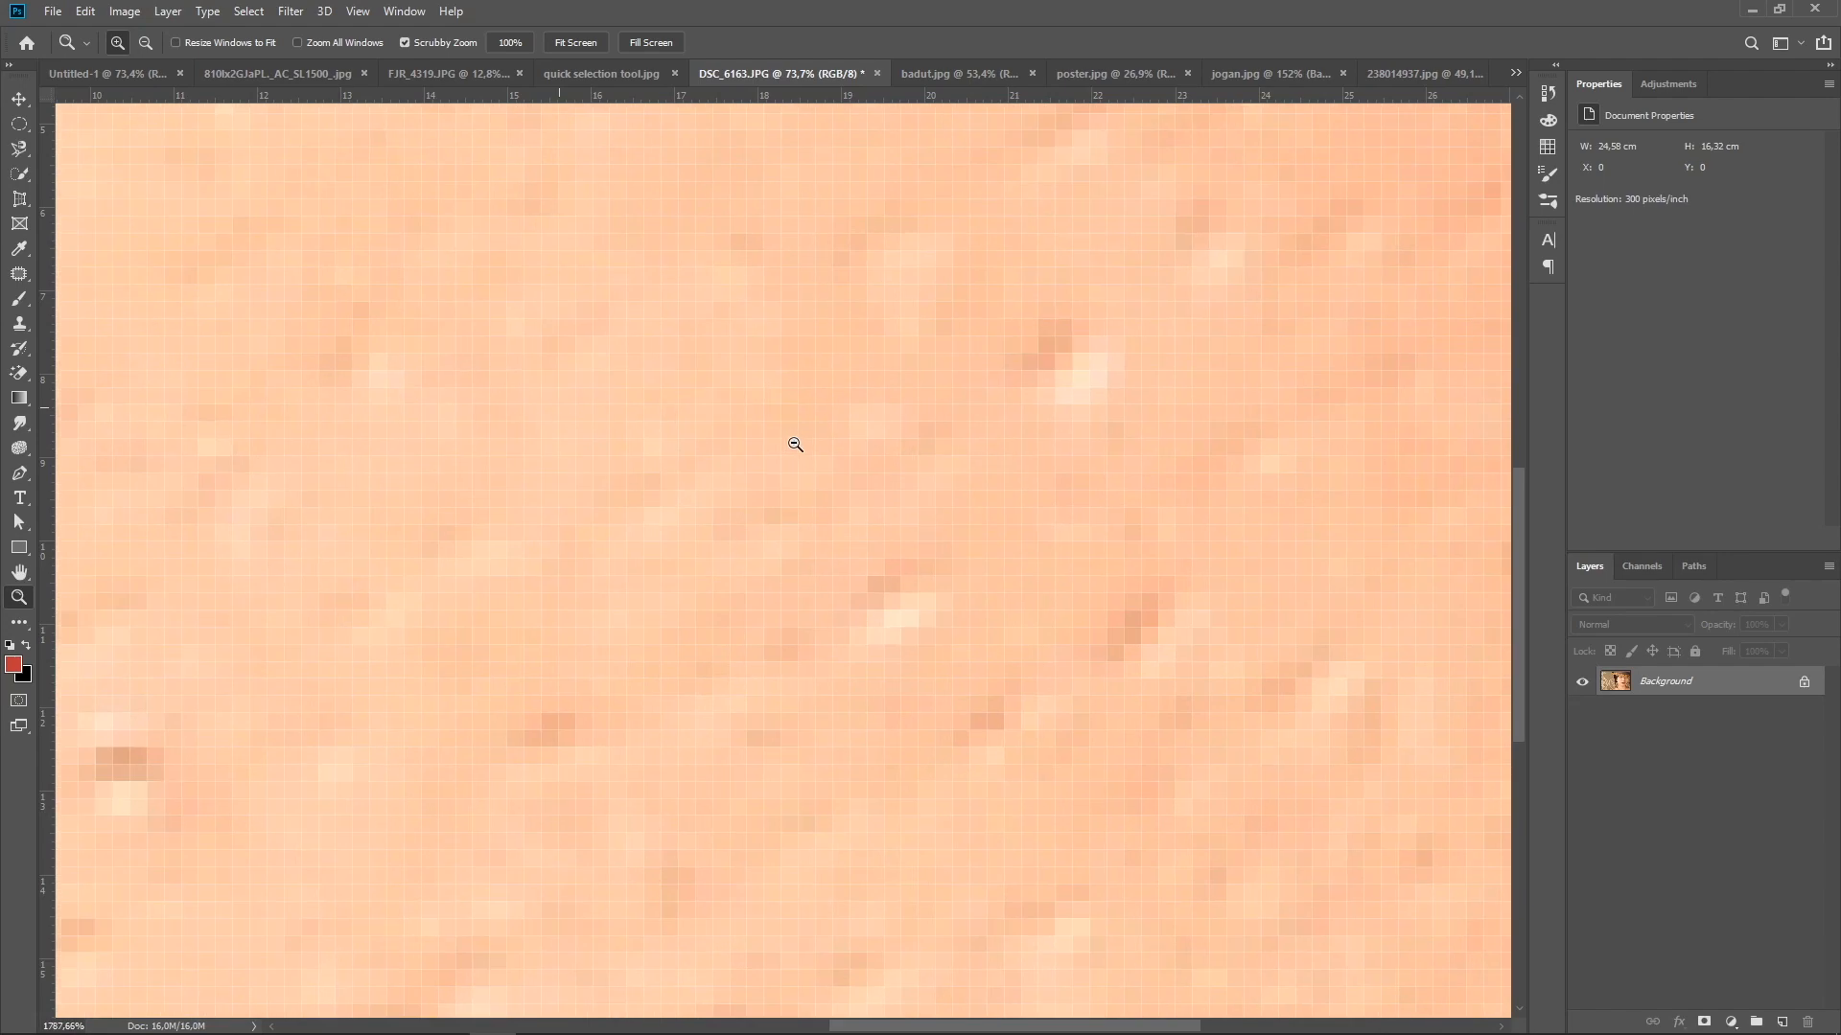
drag(940, 501, 781, 482)
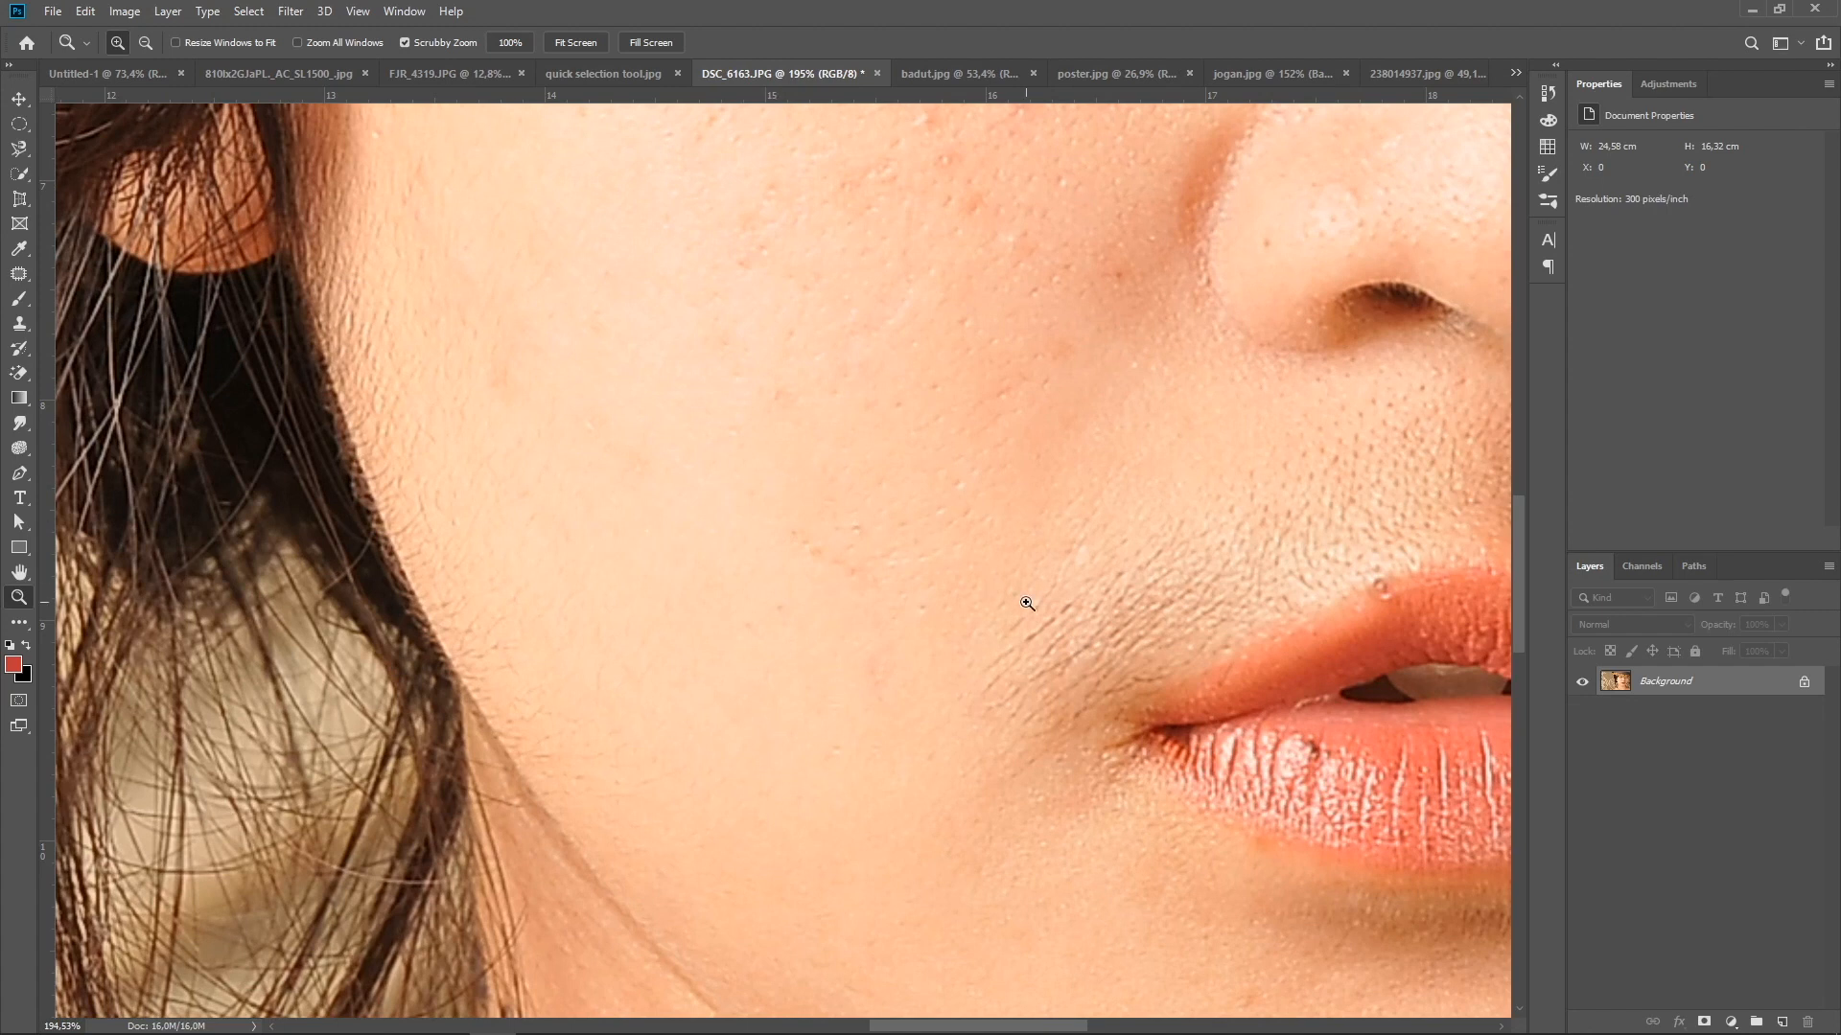
Zoom in on the skin beside the mouth to 600% and zoom back out to view the lower face
drag(1027, 603, 1027, 603)
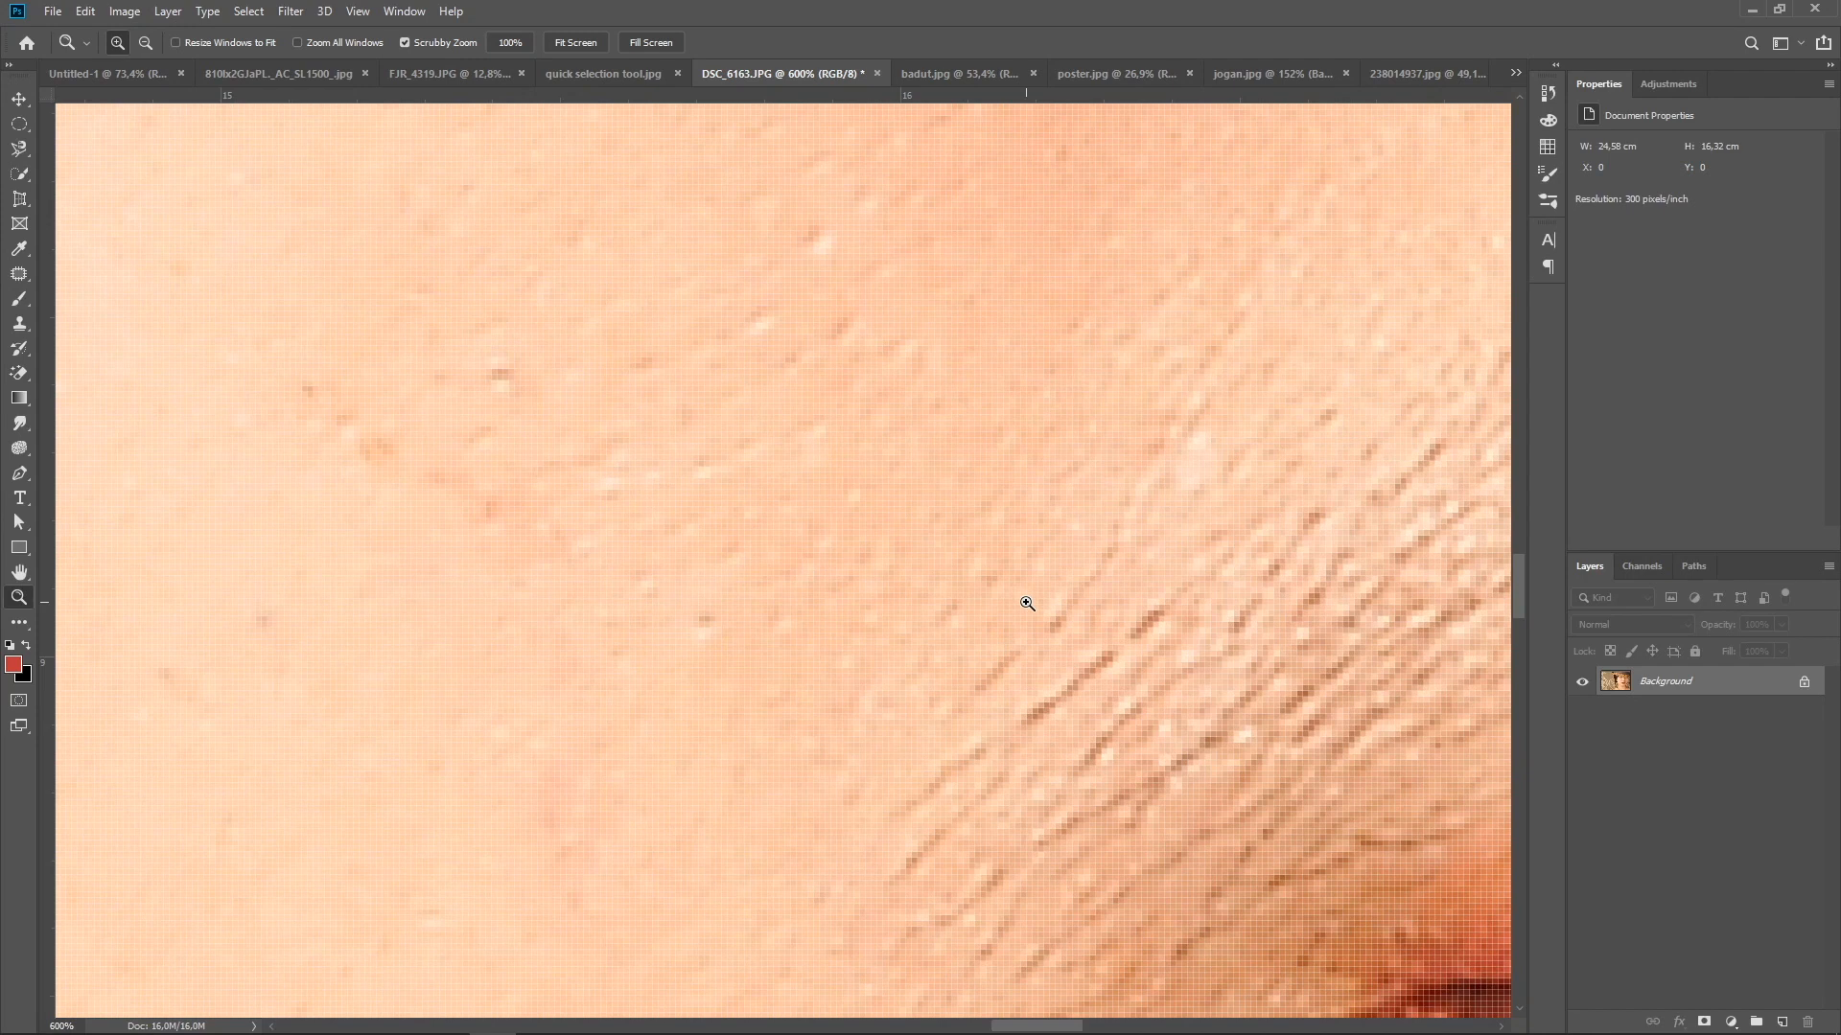
key(alt)
drag(888, 528, 889, 528)
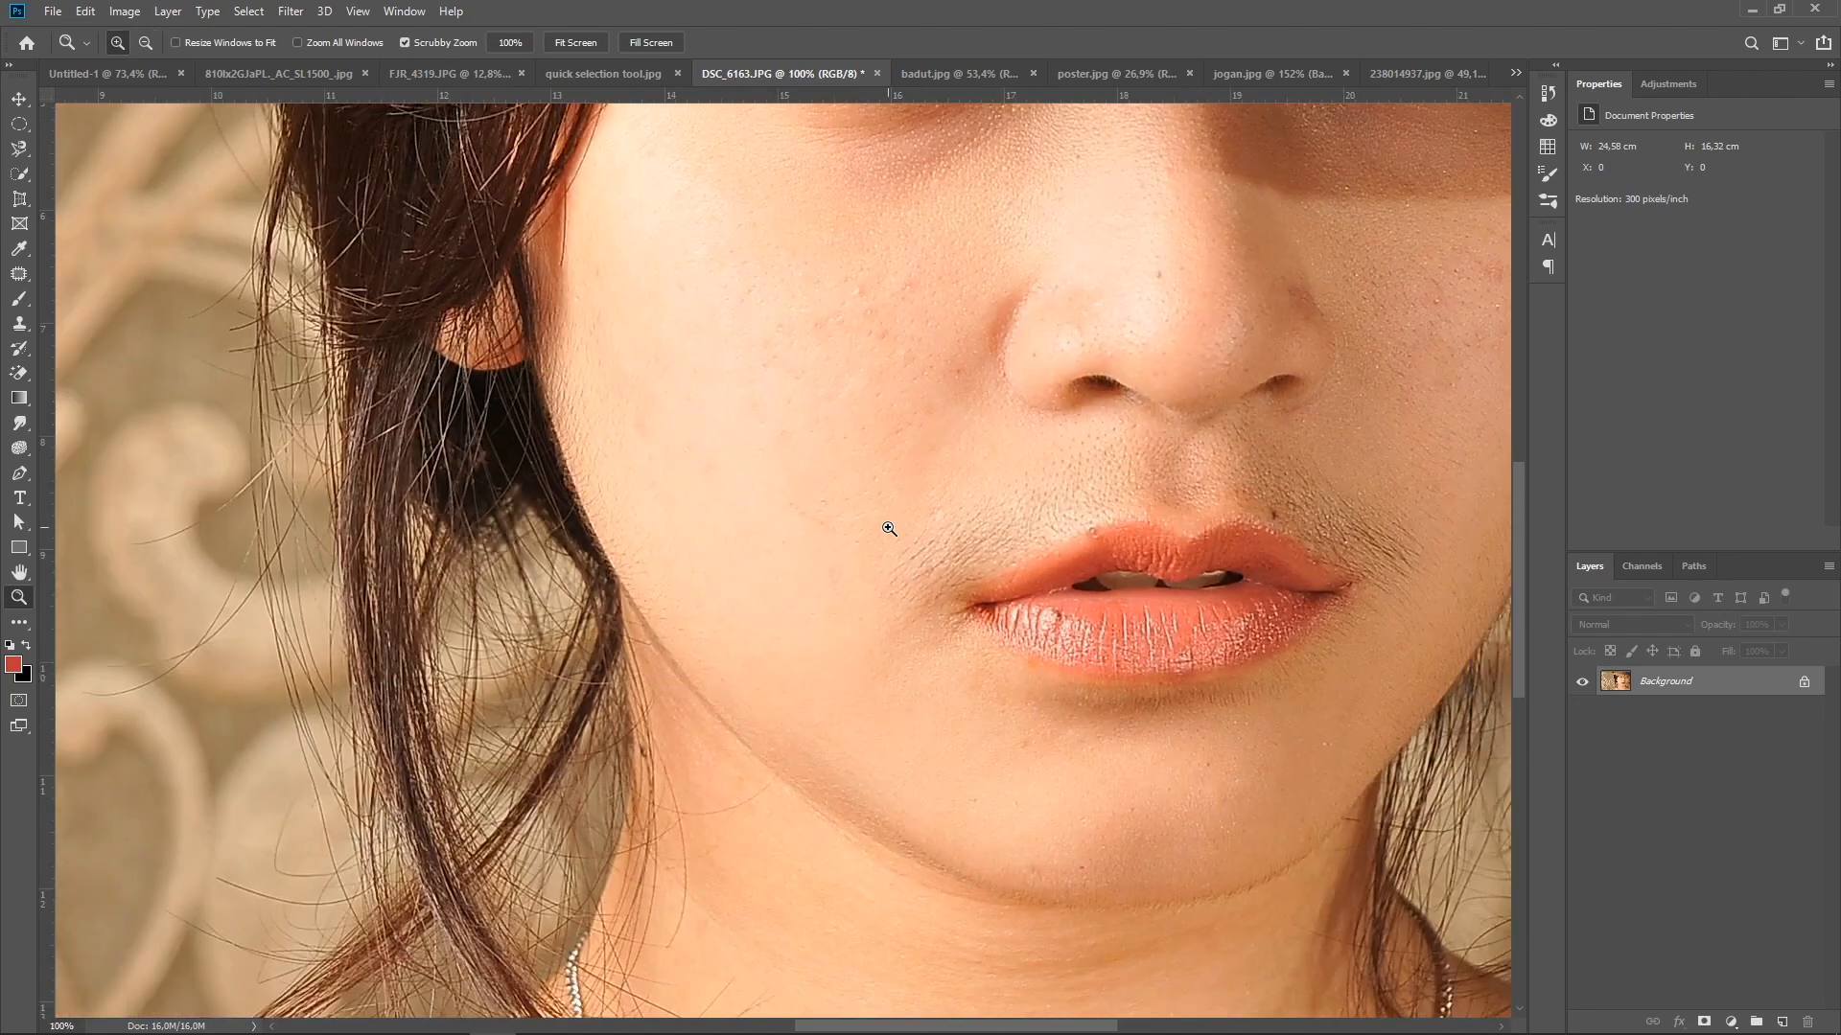
scroll(889, 528, left, 1)
key(alt)
drag(889, 528, 888, 528)
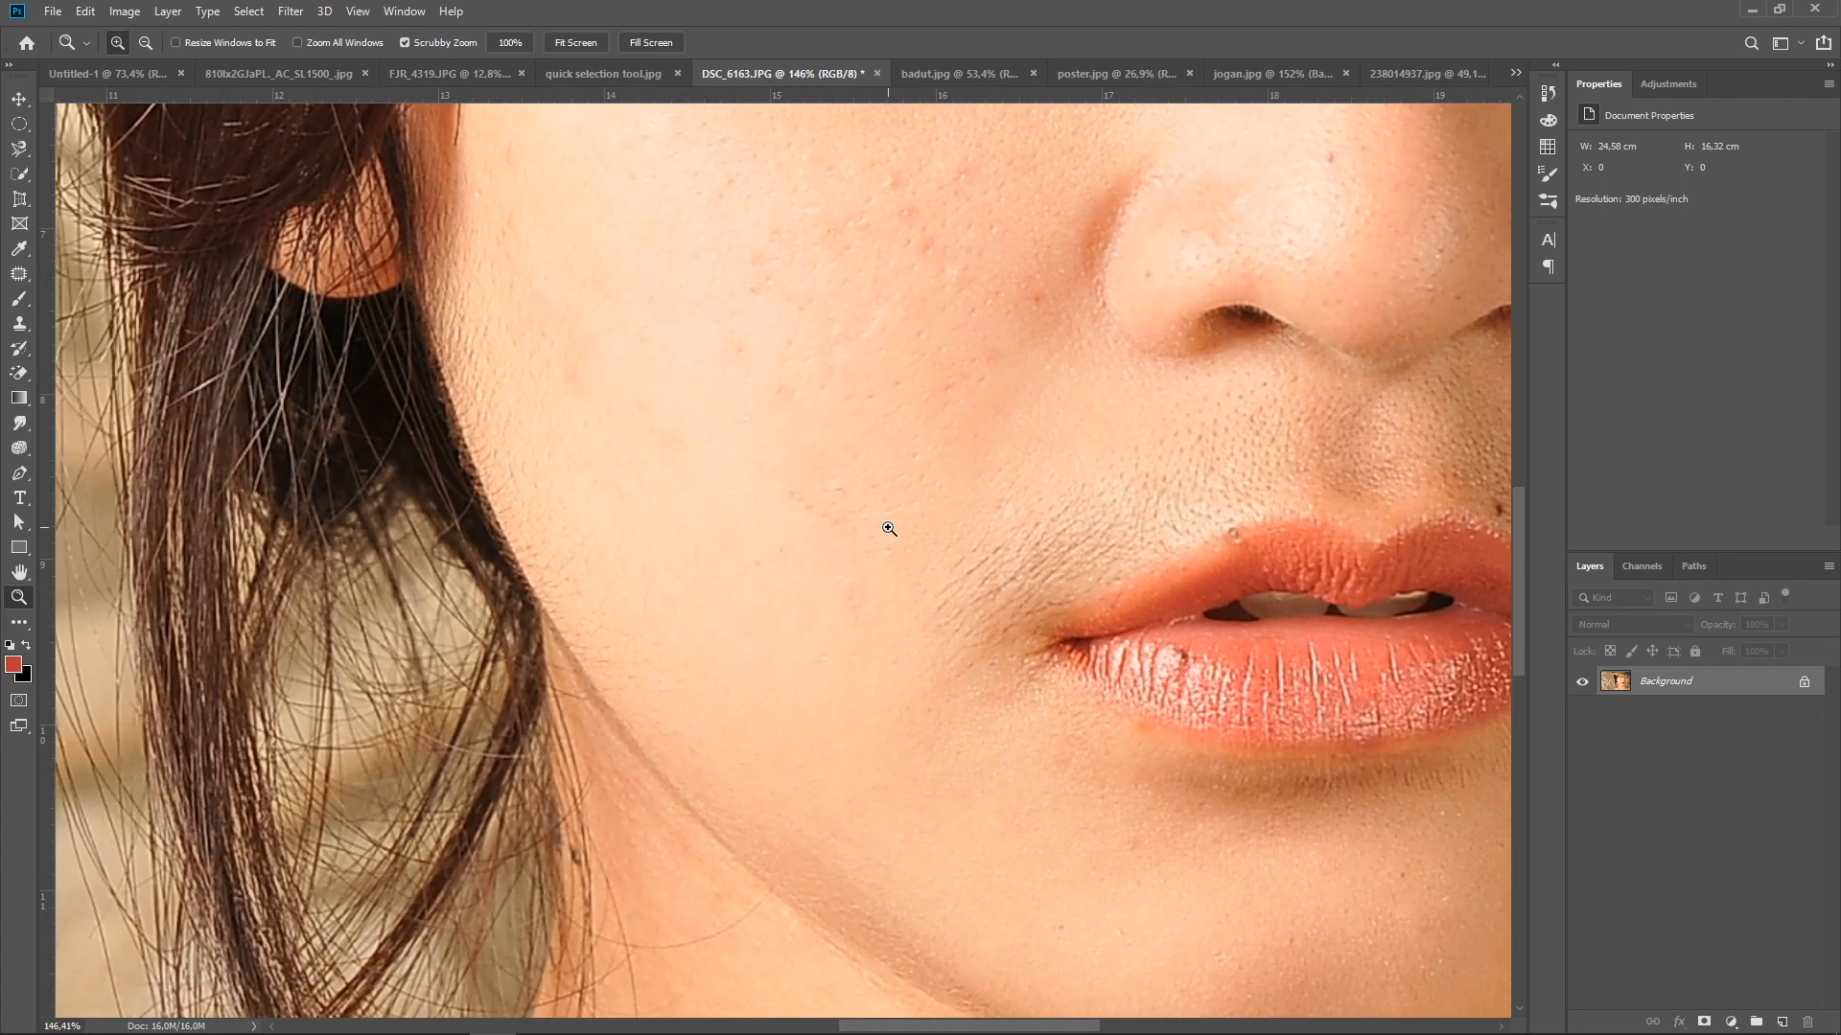
Switch to quick selection tool.jpg and pan to frame the man's cap and face
click(617, 73)
drag(731, 226, 415, 633)
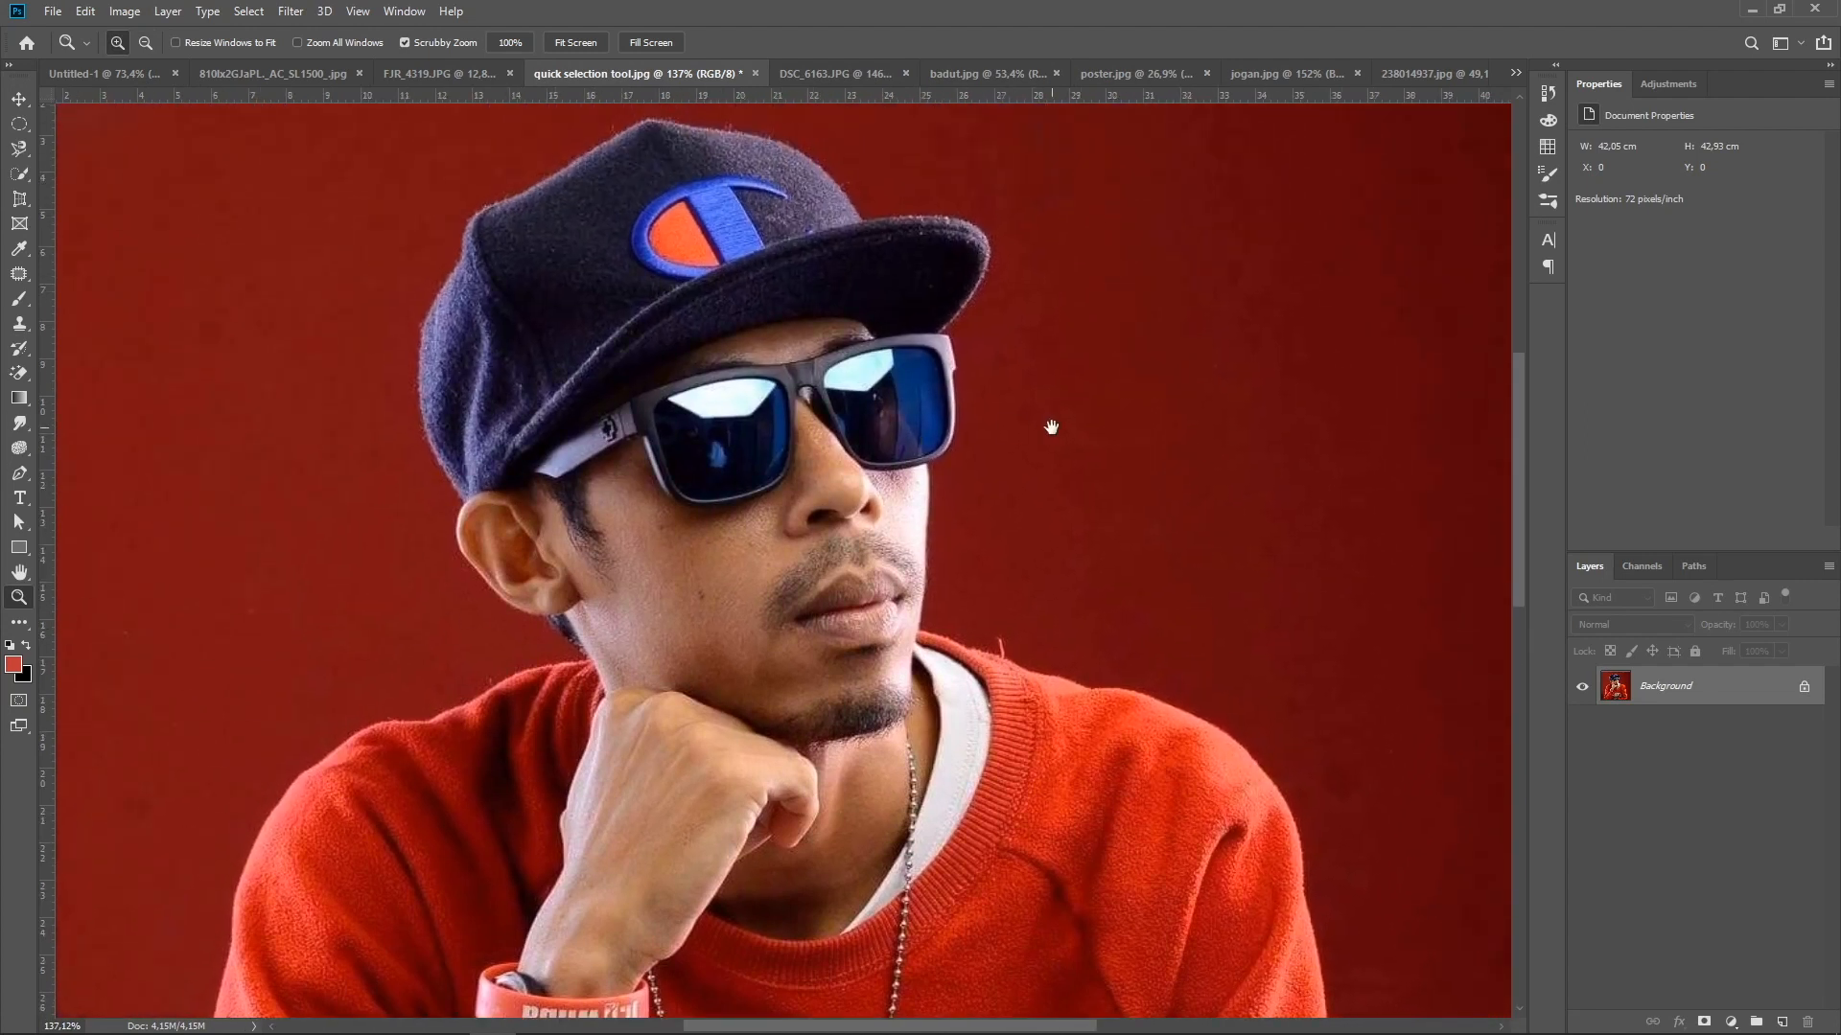
drag(1052, 423, 1048, 452)
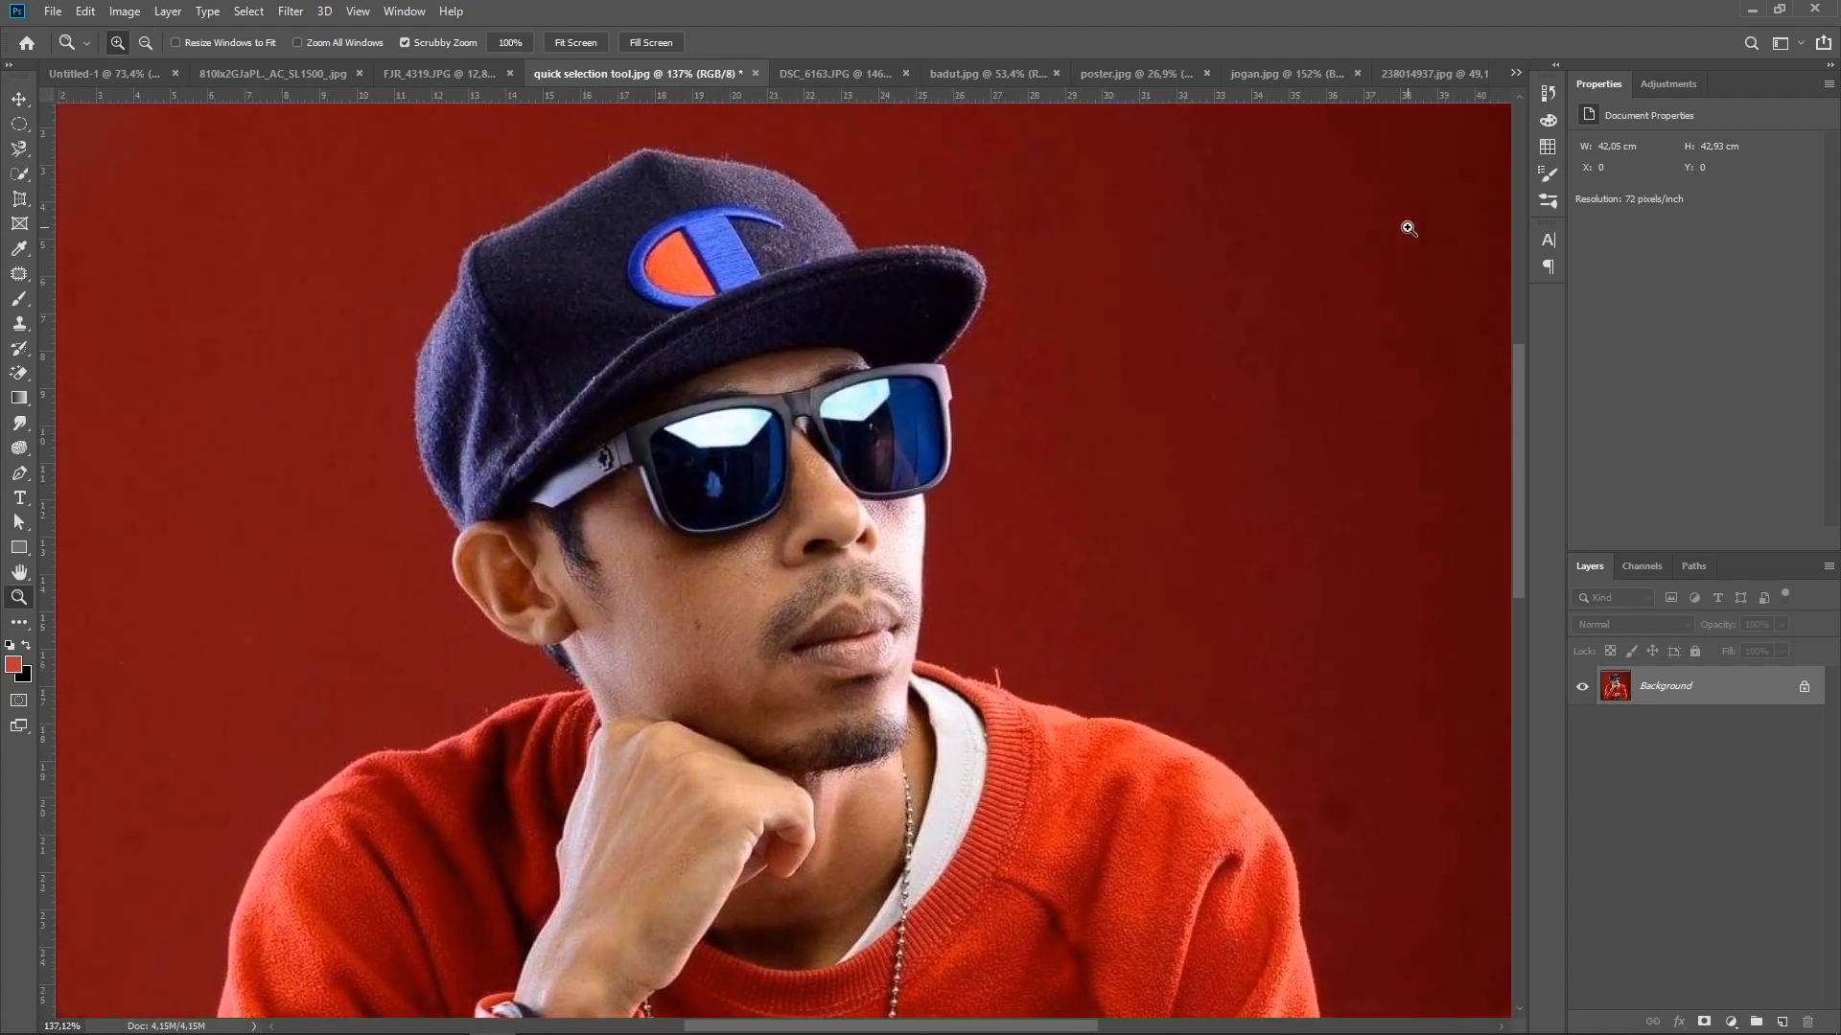